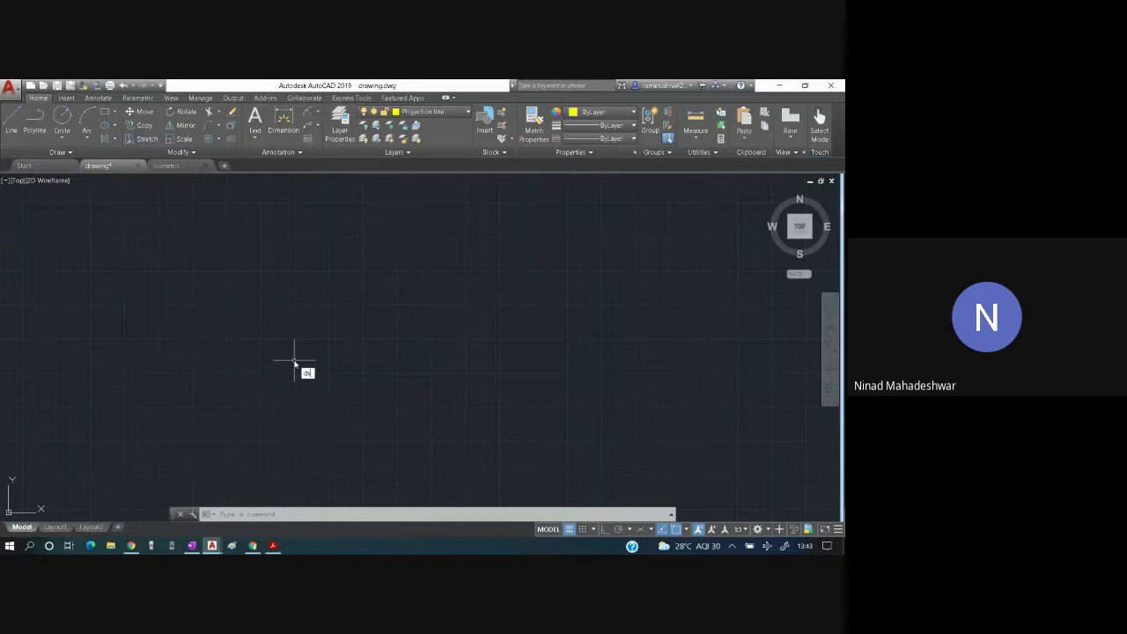
- Switch the grid snap type from rectangular to isometric snap in the drafting settings
key("Return")
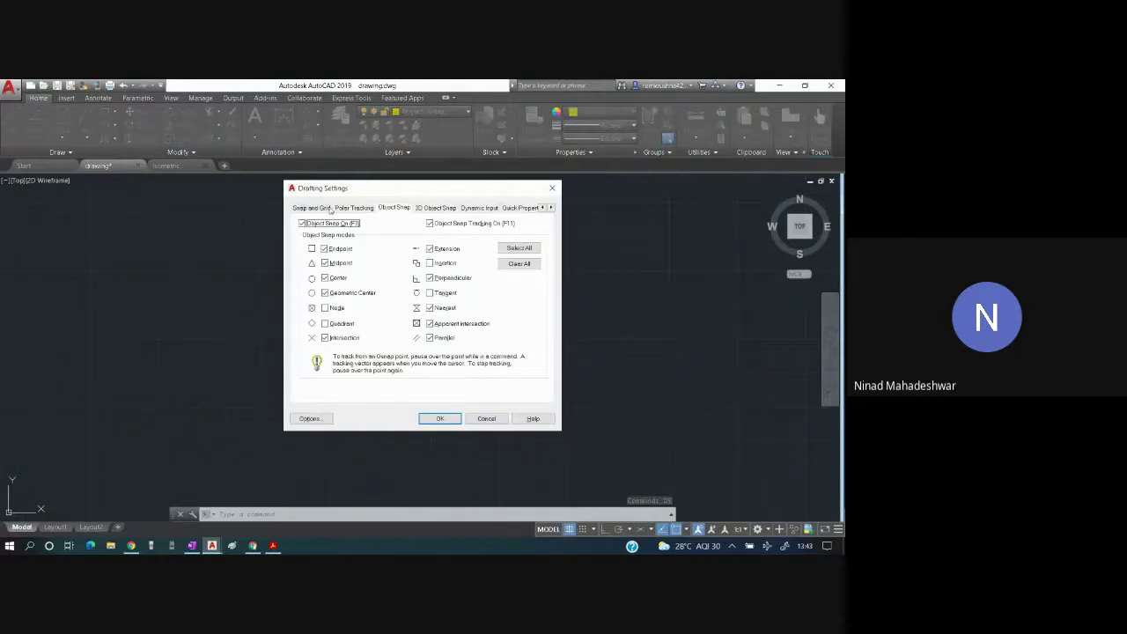
left_click(322, 208)
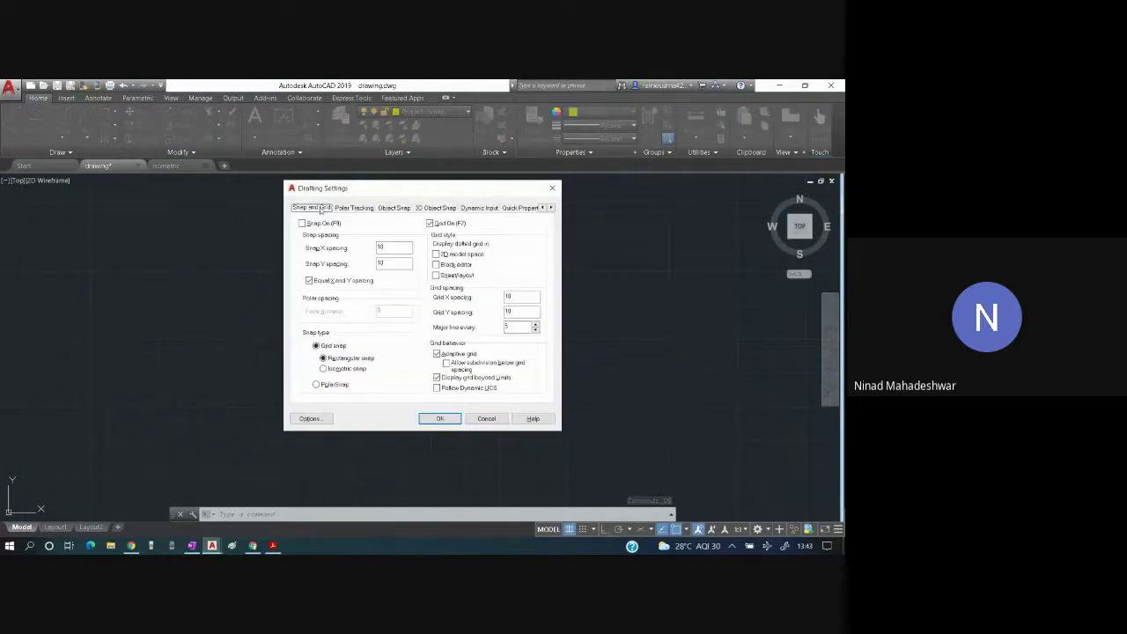
left_click(324, 368)
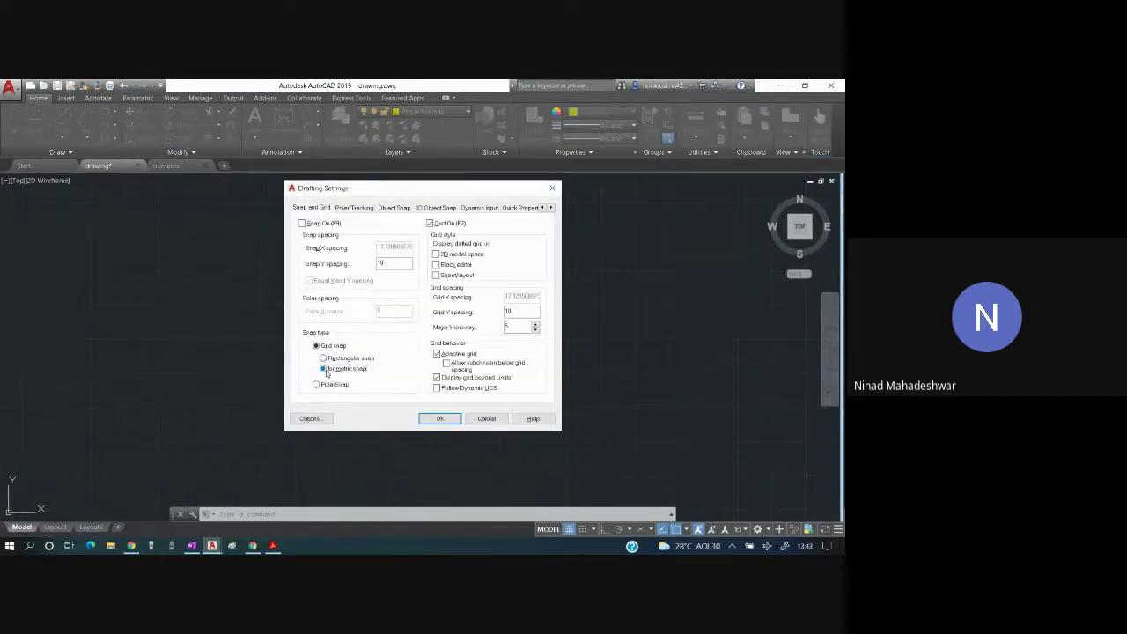
left_click(438, 419)
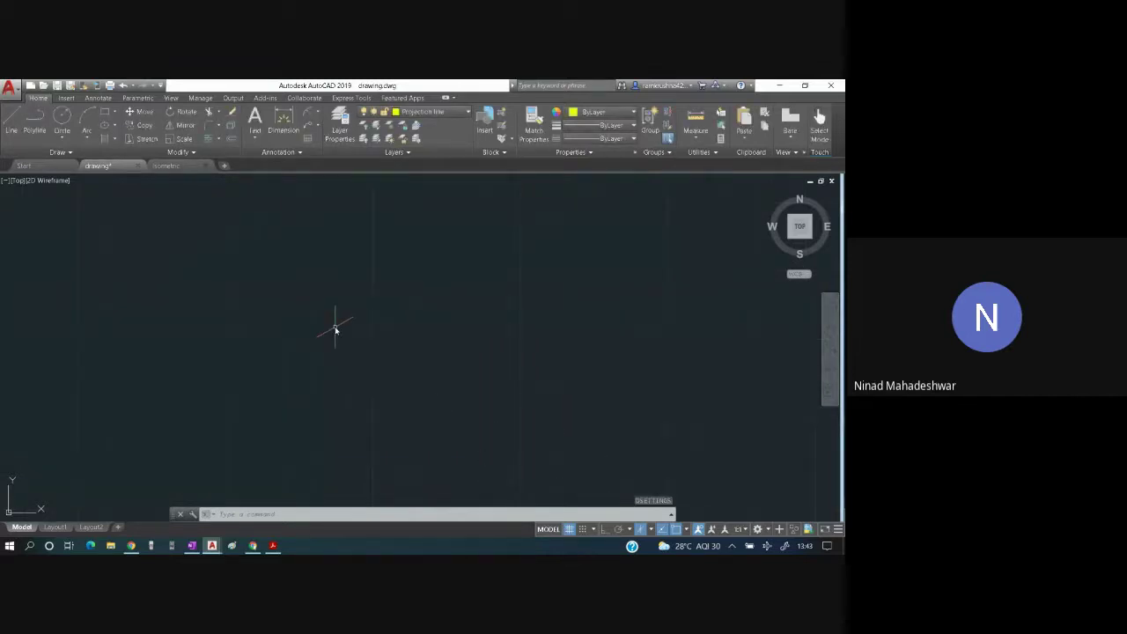
- Turn on ortho mode and draw a vertical line 50 units long upward from a point in the empty drawing area
key("ctrl")
left_click(12, 121)
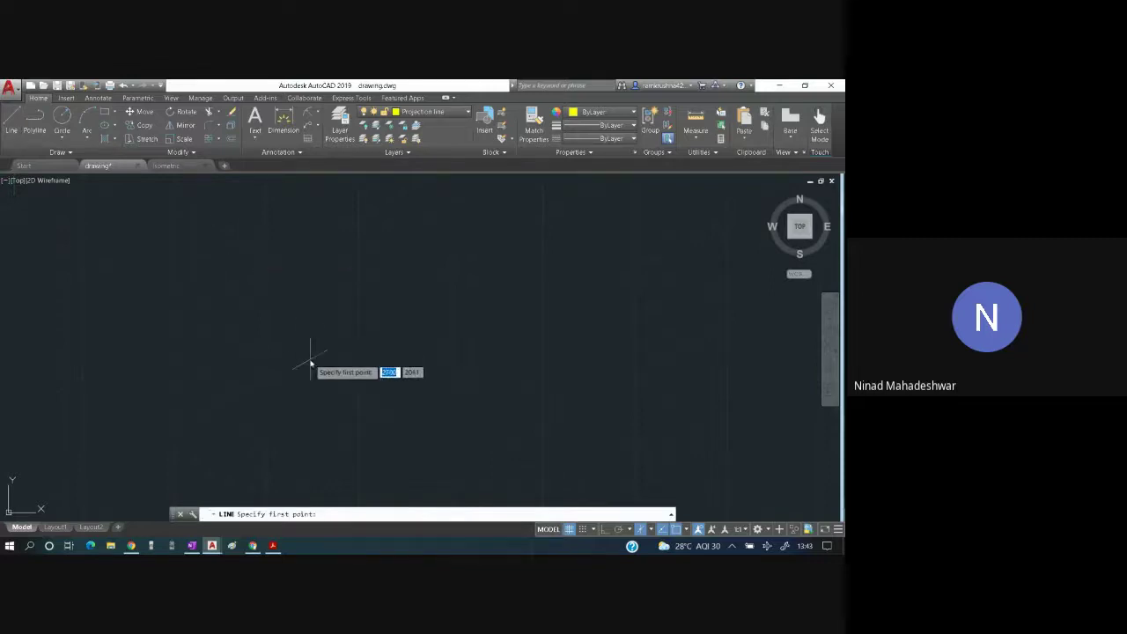
left_click(360, 433)
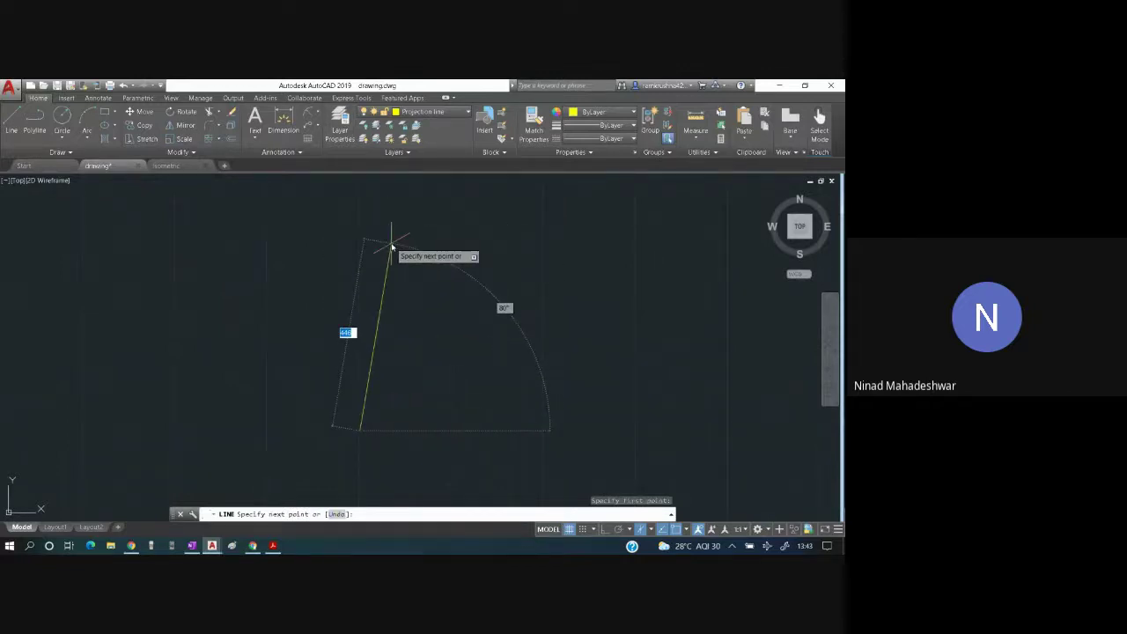
key("F8")
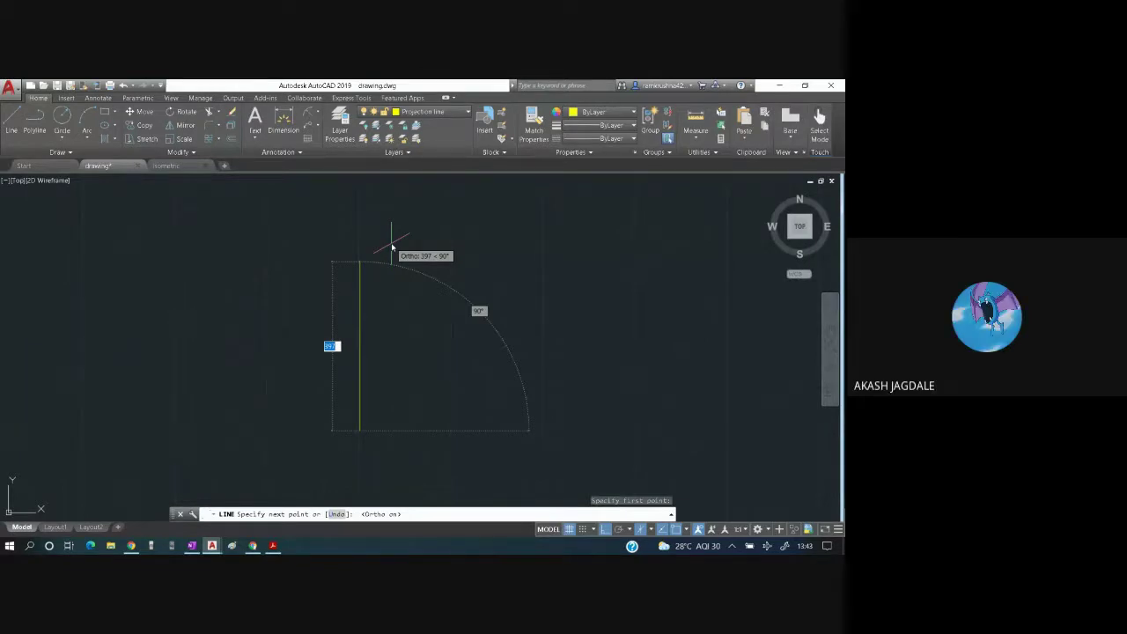
type("50")
key("Return")
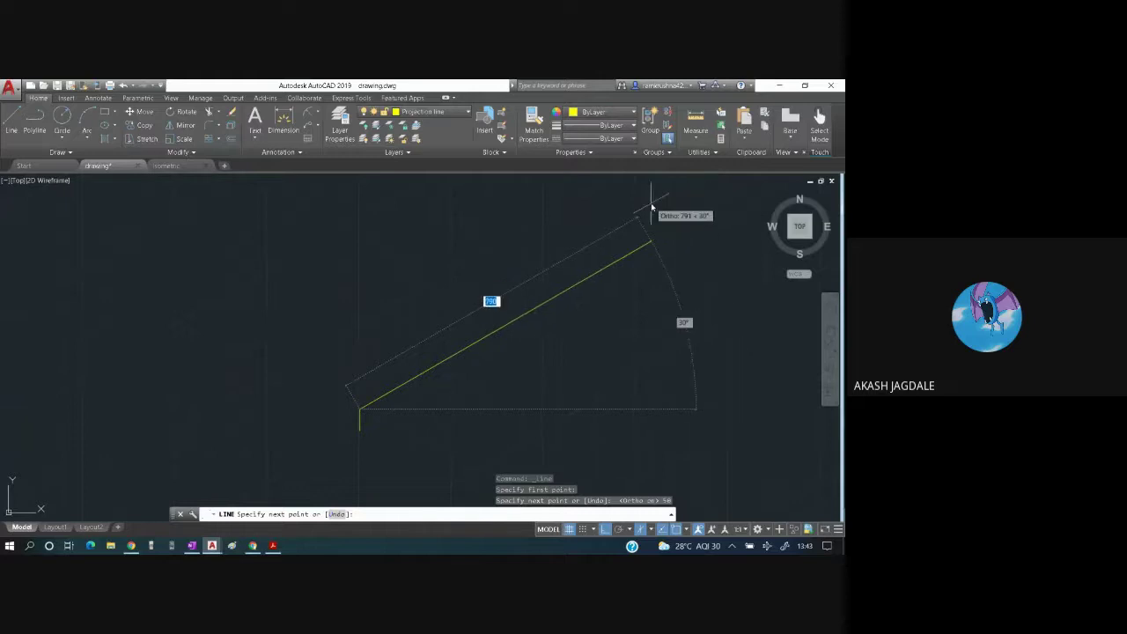
key("Escape")
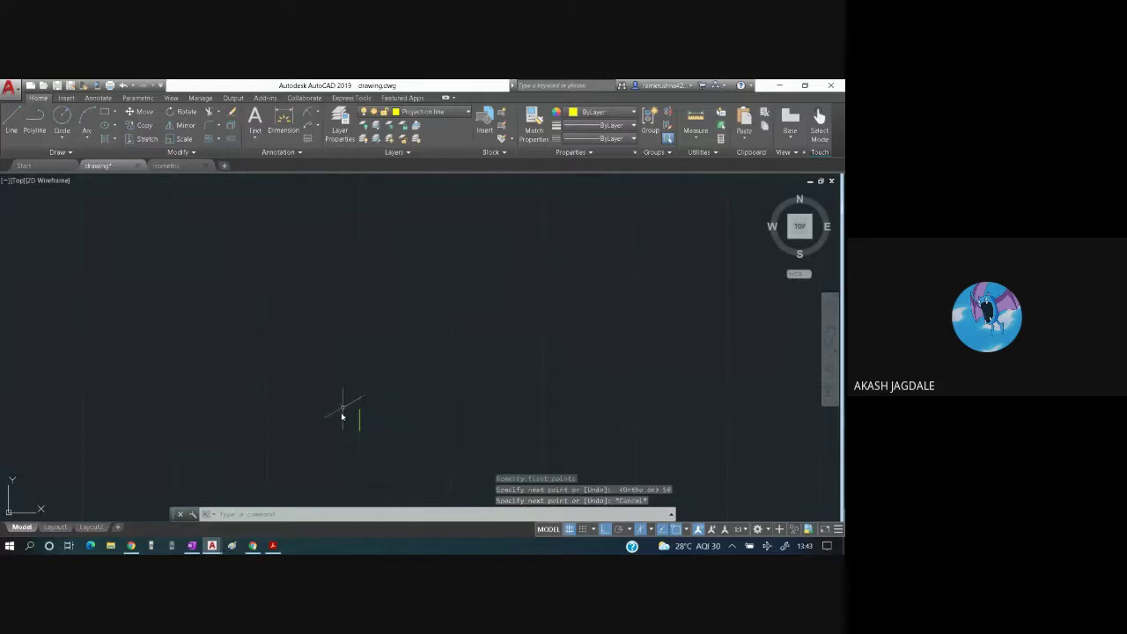
- Draw a 60-unit line at 30° up to the right from the lower end of the vertical line
scroll(326, 440, "up", 6)
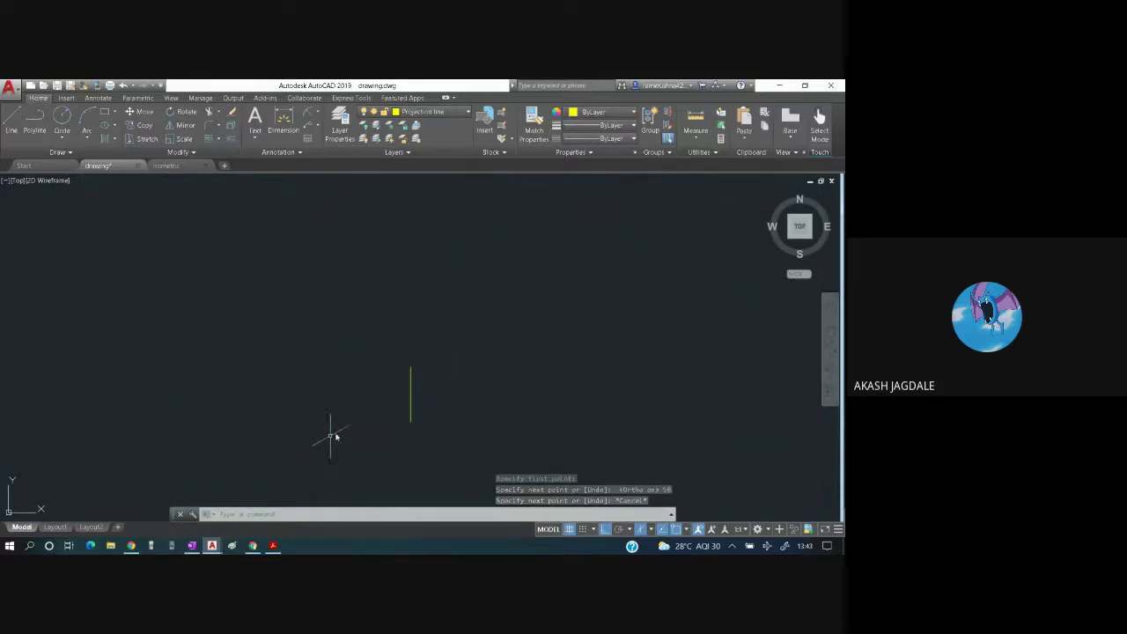
scroll(344, 434, "up", 2)
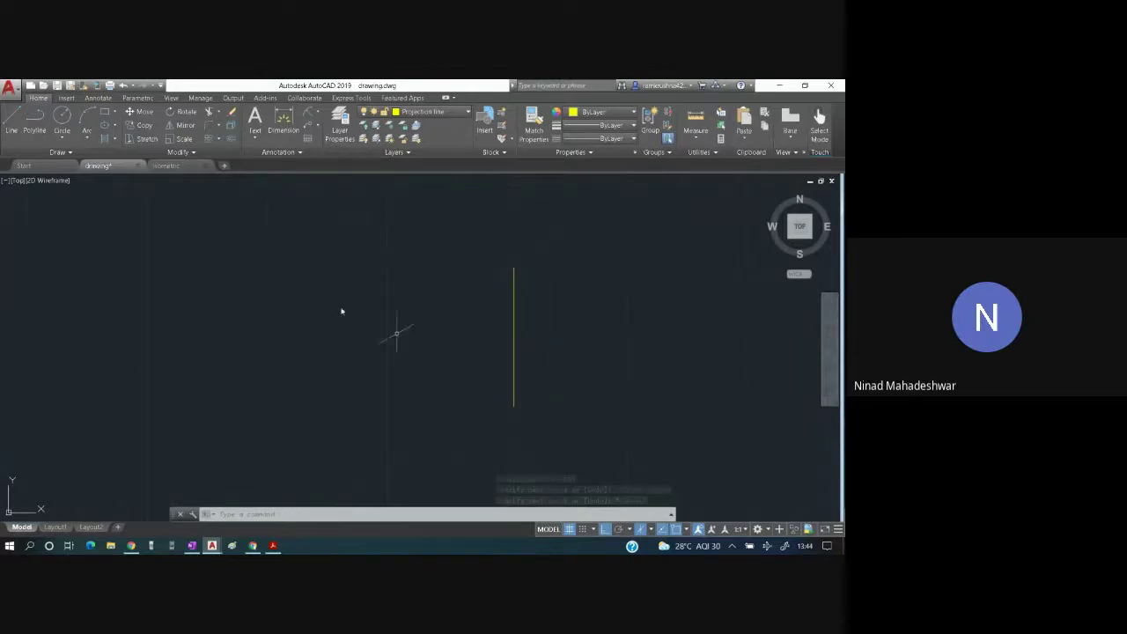
left_click(12, 121)
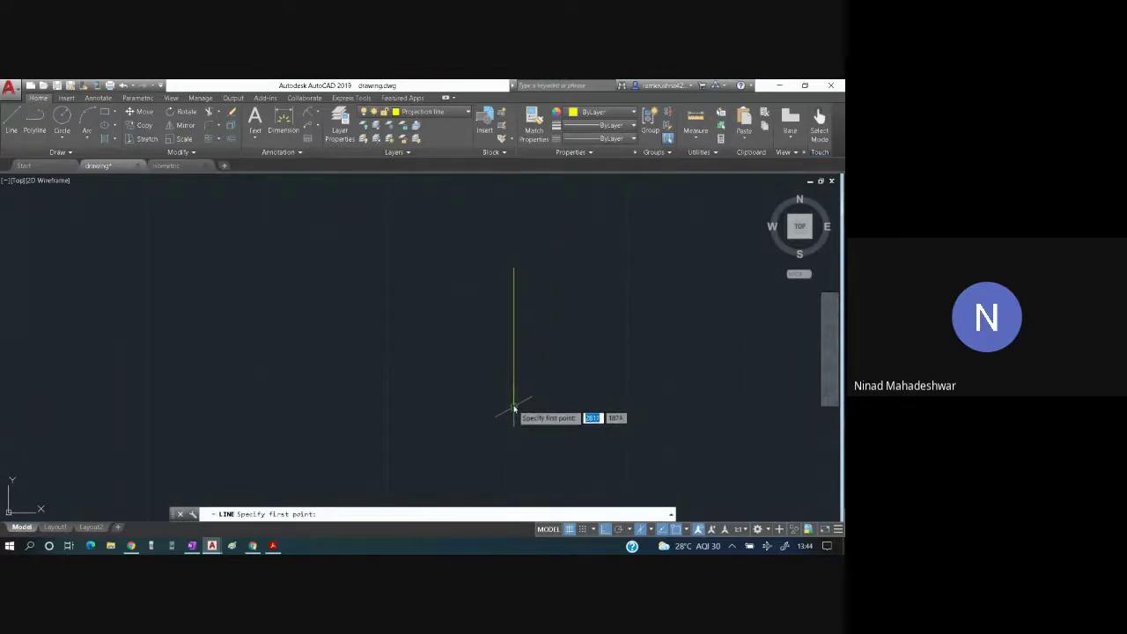
left_click(514, 406)
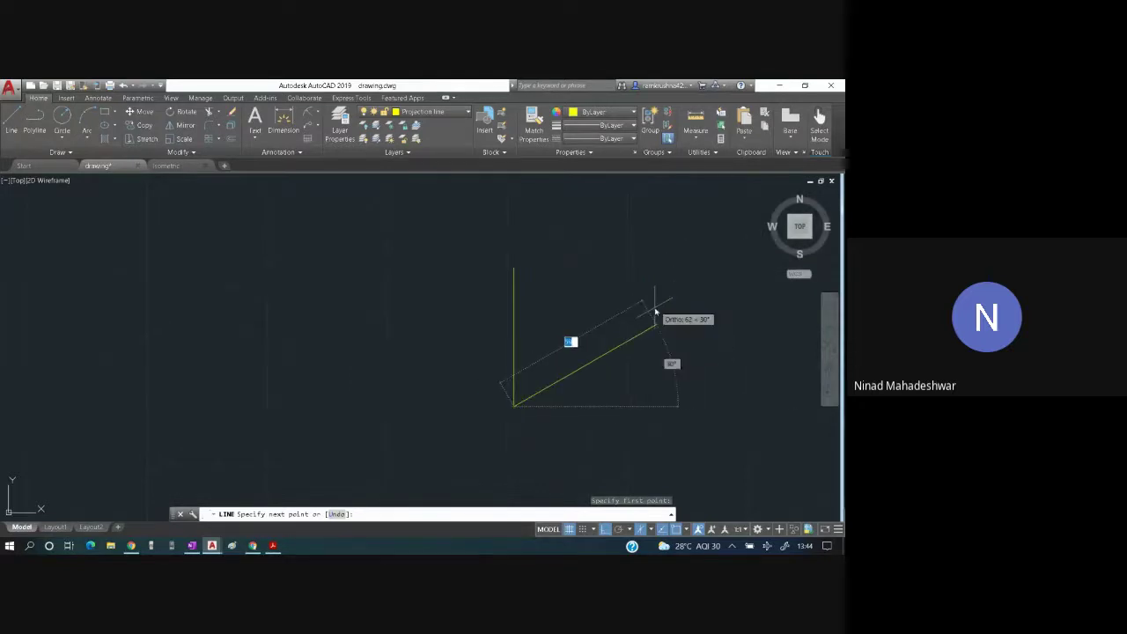
key("alt+Tab")
key("alt+Tab")
key("alt+Tab")
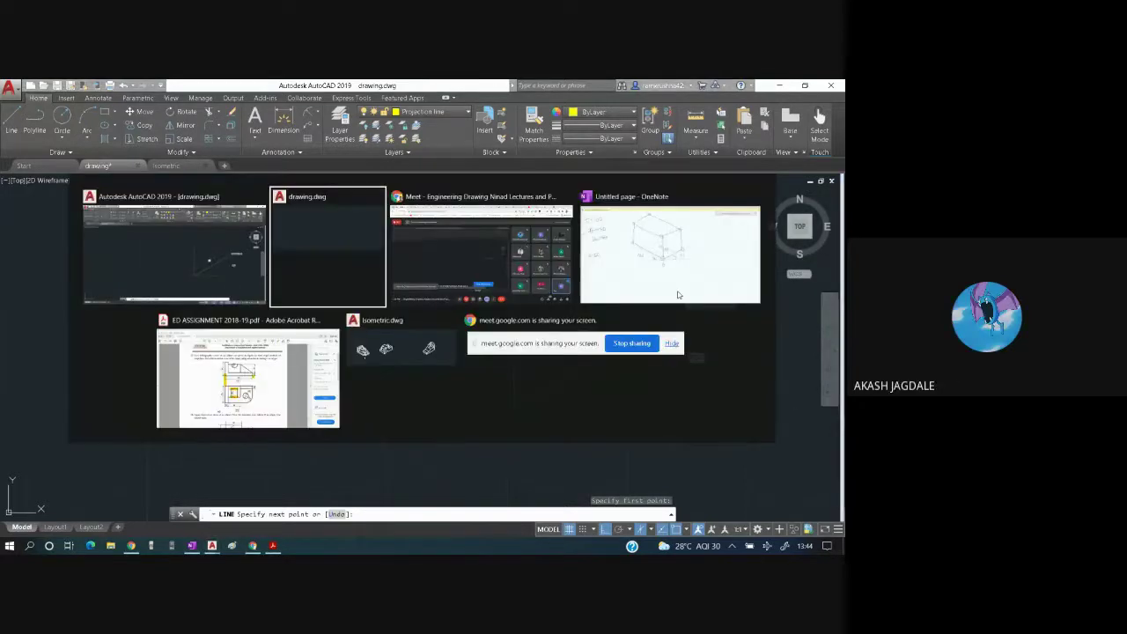
key("alt+Tab")
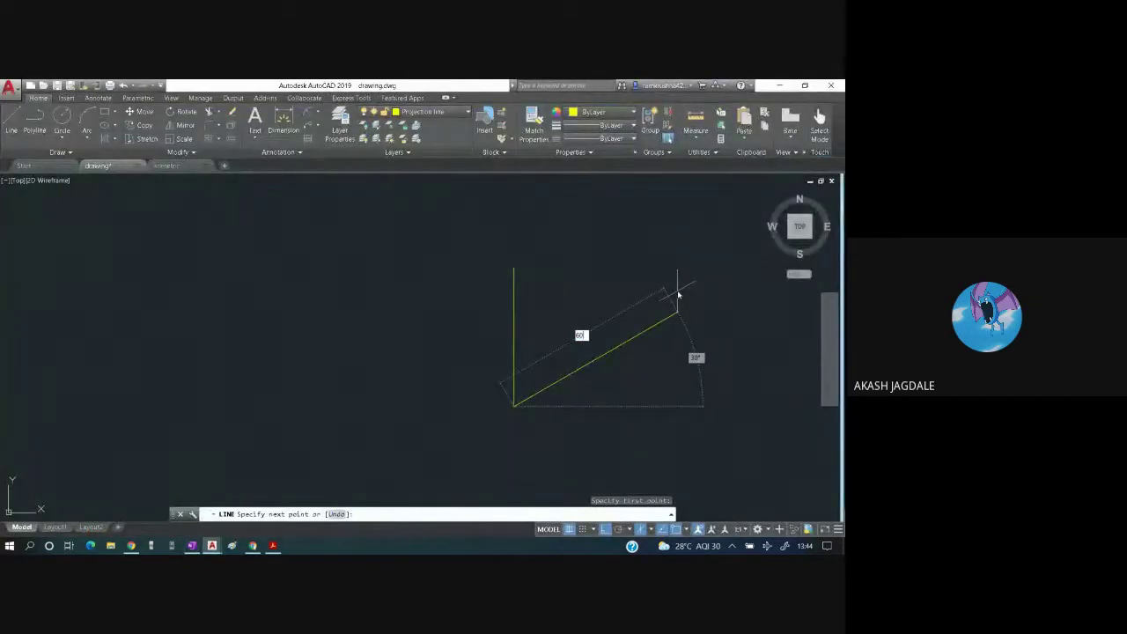
type("60")
key("Return")
key("Escape")
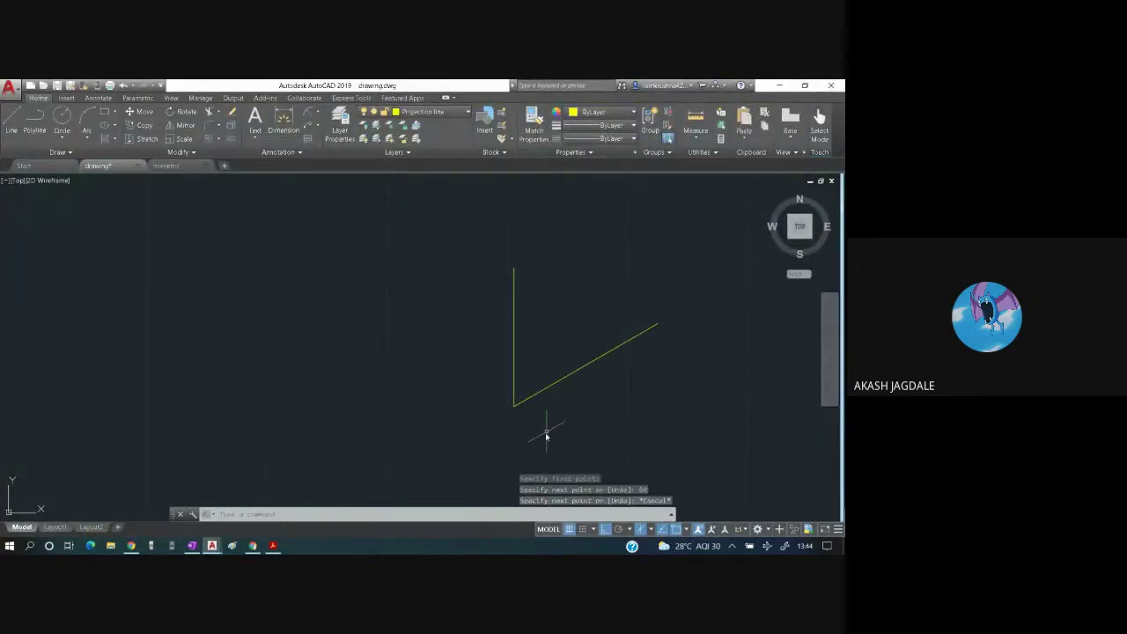
- Switch to the left isoplane and draw a 100-unit line at 150° from the lower end of the vertical line
left_click(11, 124)
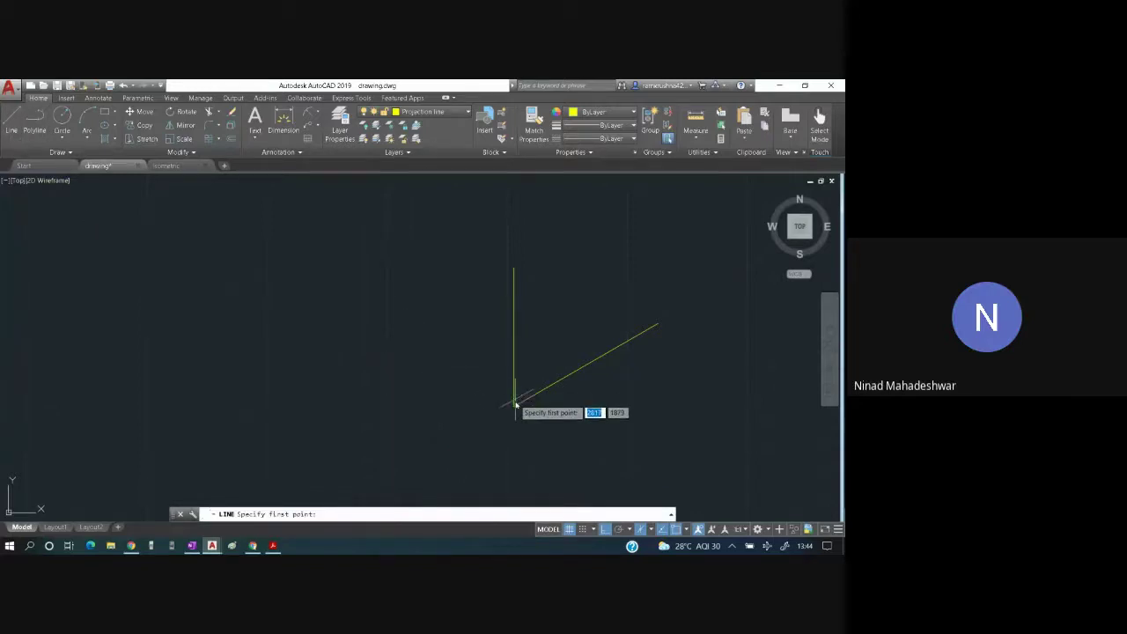
left_click(513, 405)
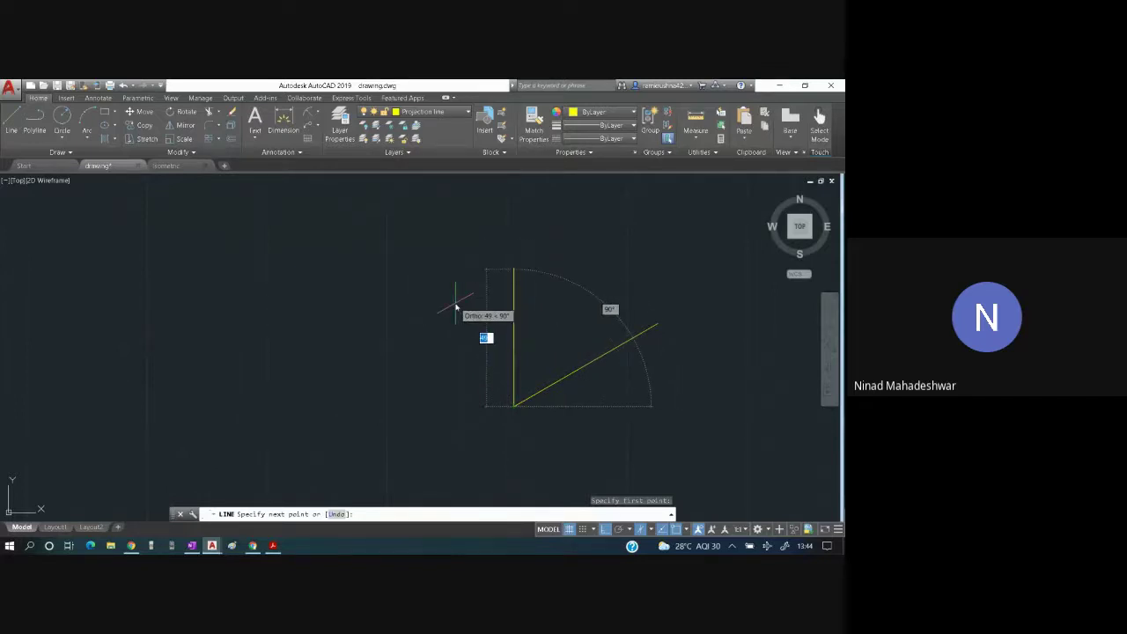
key("F5")
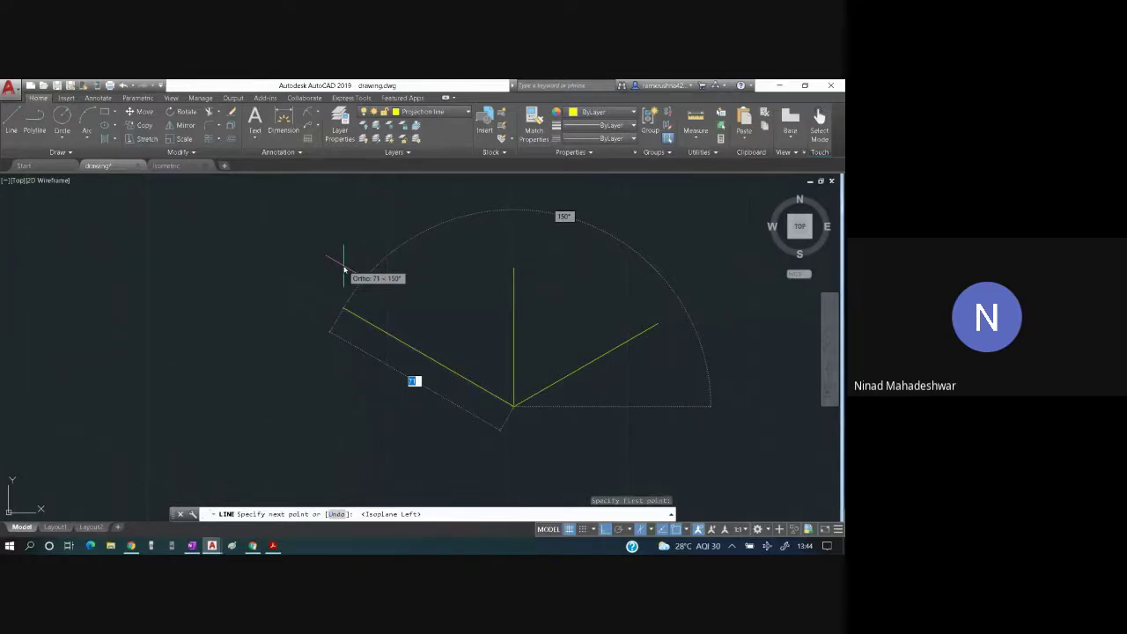
type("100")
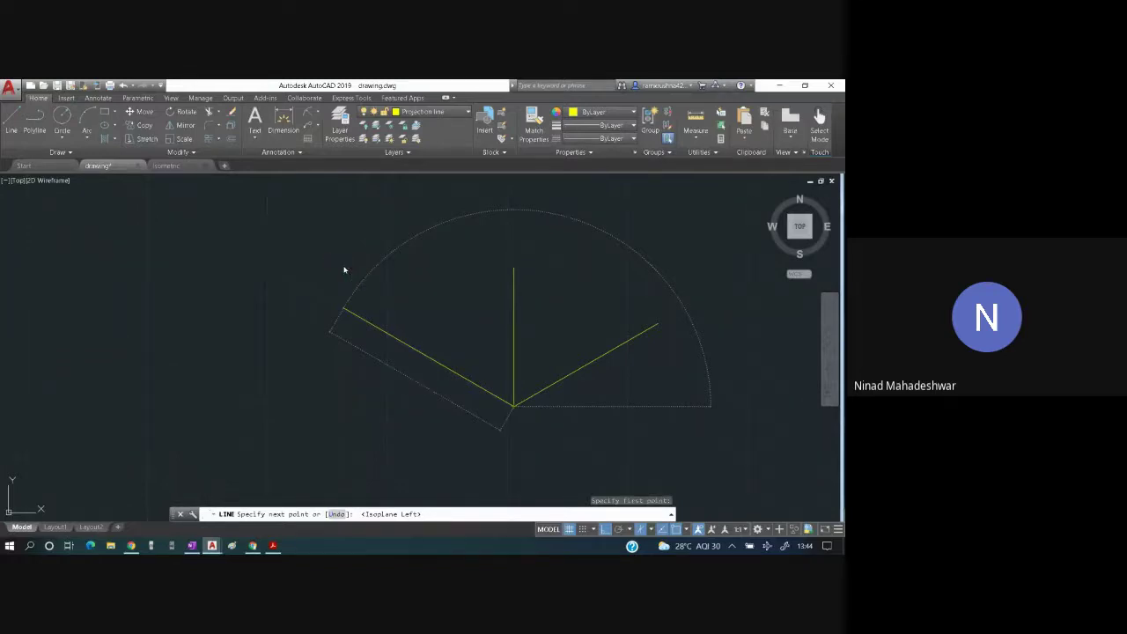
key("Return")
key("Escape")
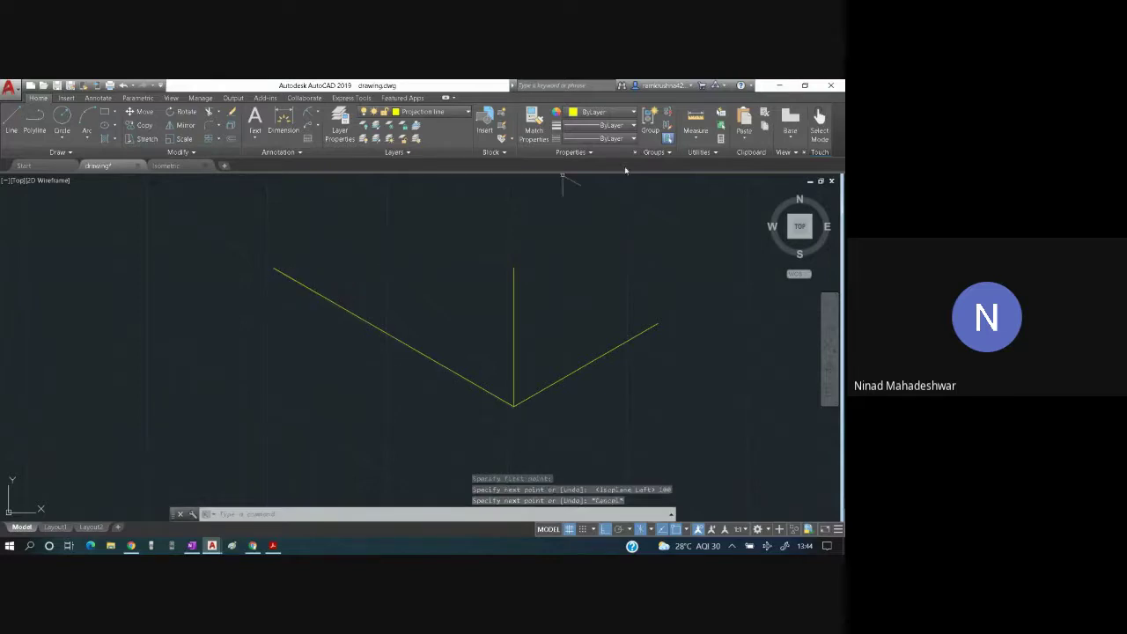
- Copy the 100-unit line from the common corner to the vertical line's upper end and, using the top isoplane, to the 60-unit line's far end
scroll(626, 276, "down", 2)
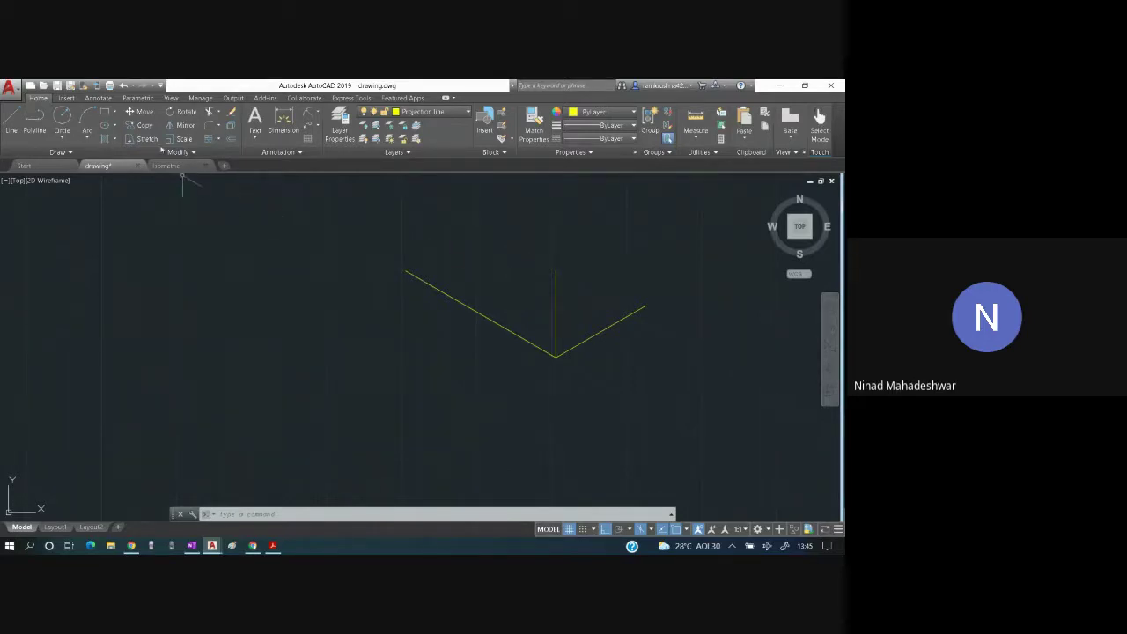
left_click(143, 125)
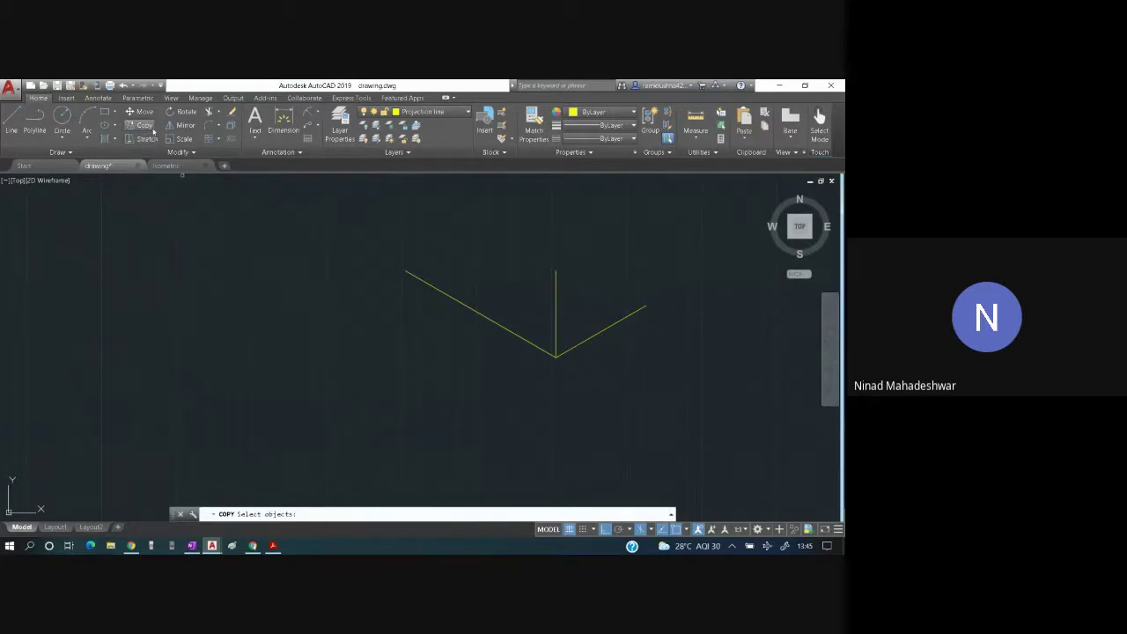
left_click(505, 332)
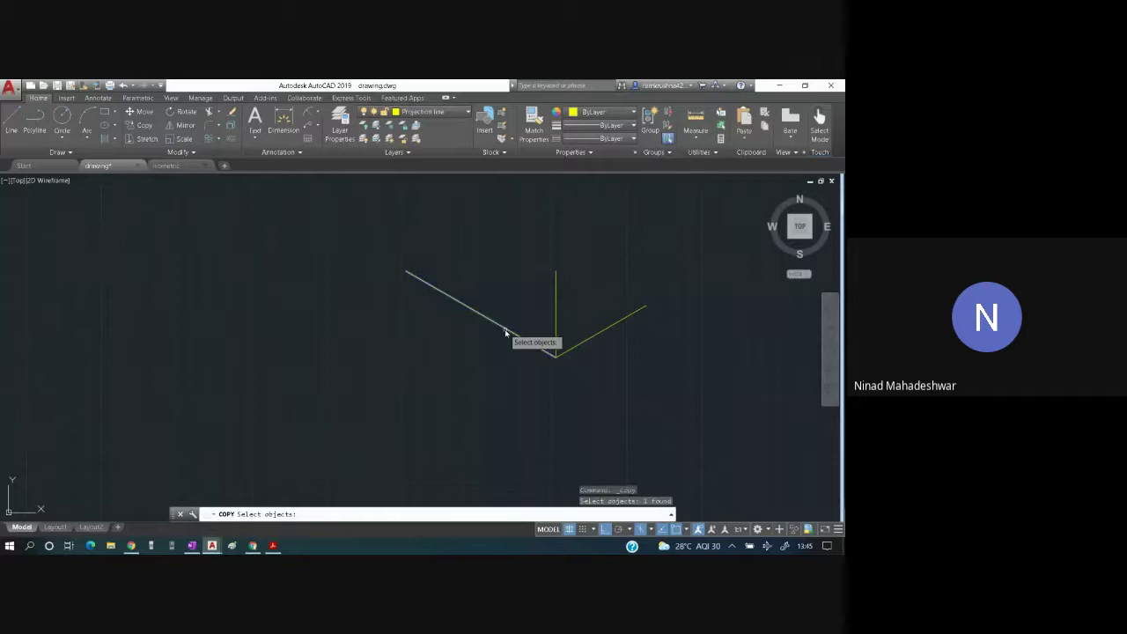
key("Return")
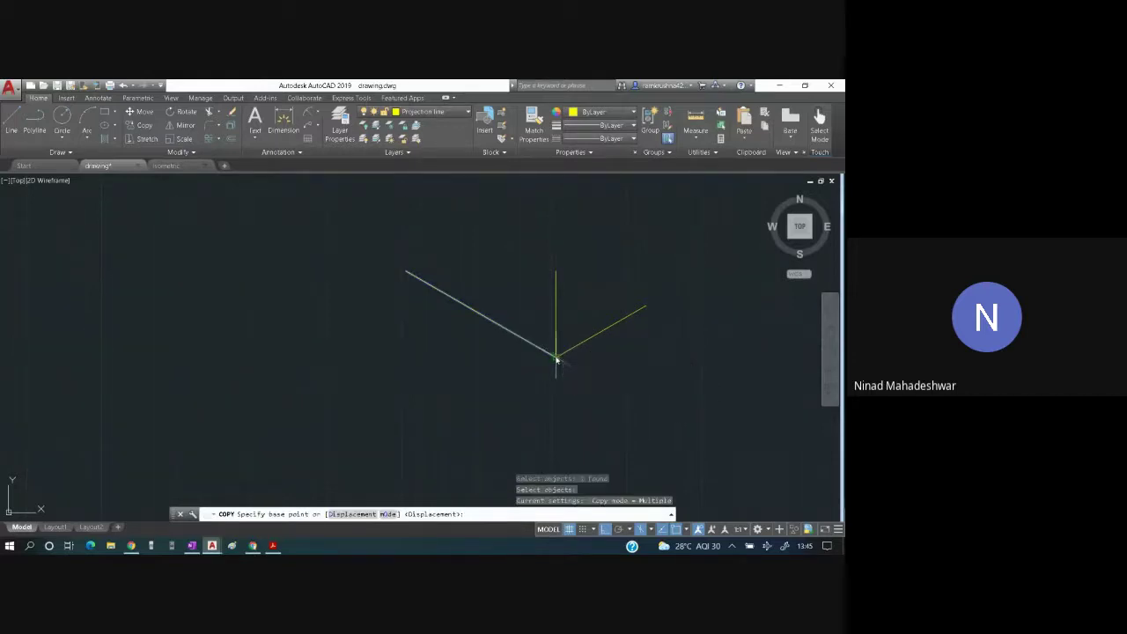
left_click(556, 357)
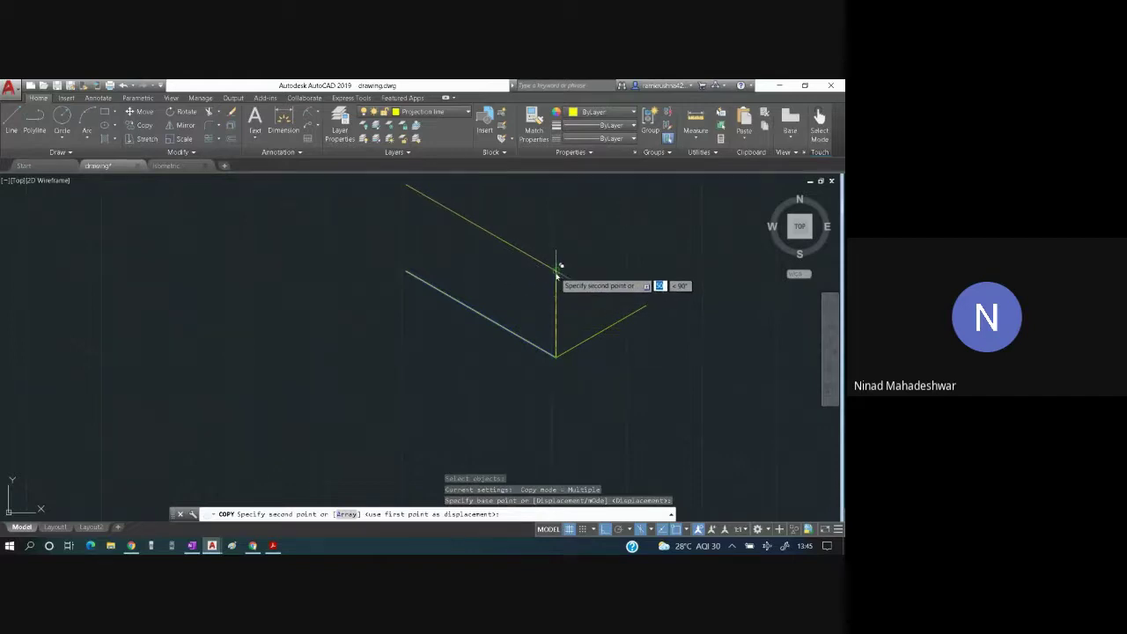
left_click(555, 268)
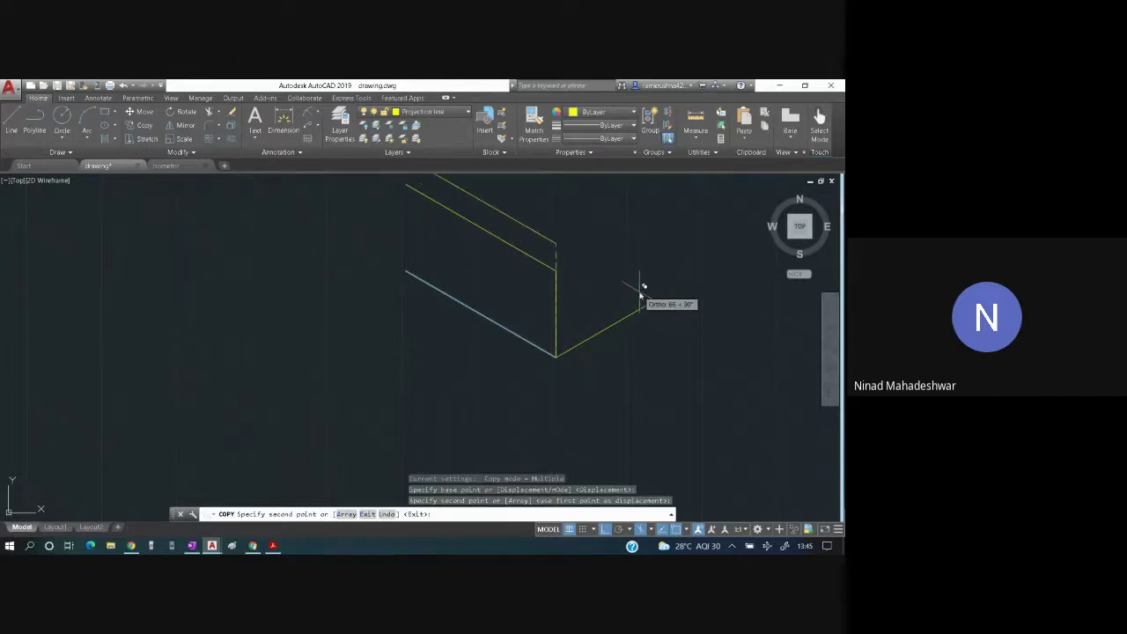
key("F5")
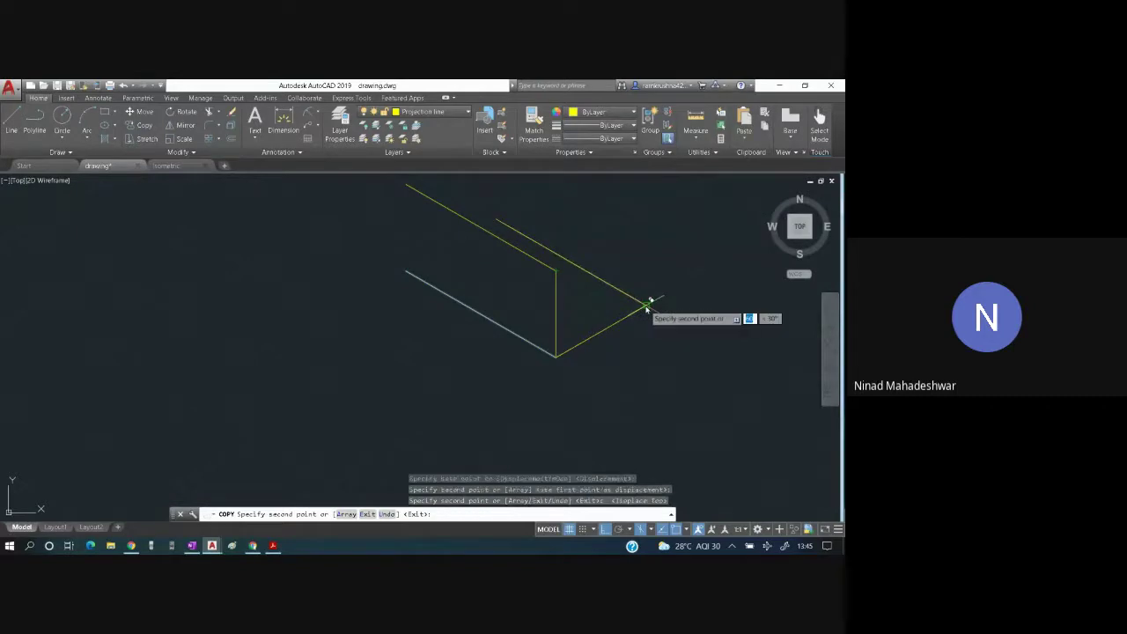
key("Escape")
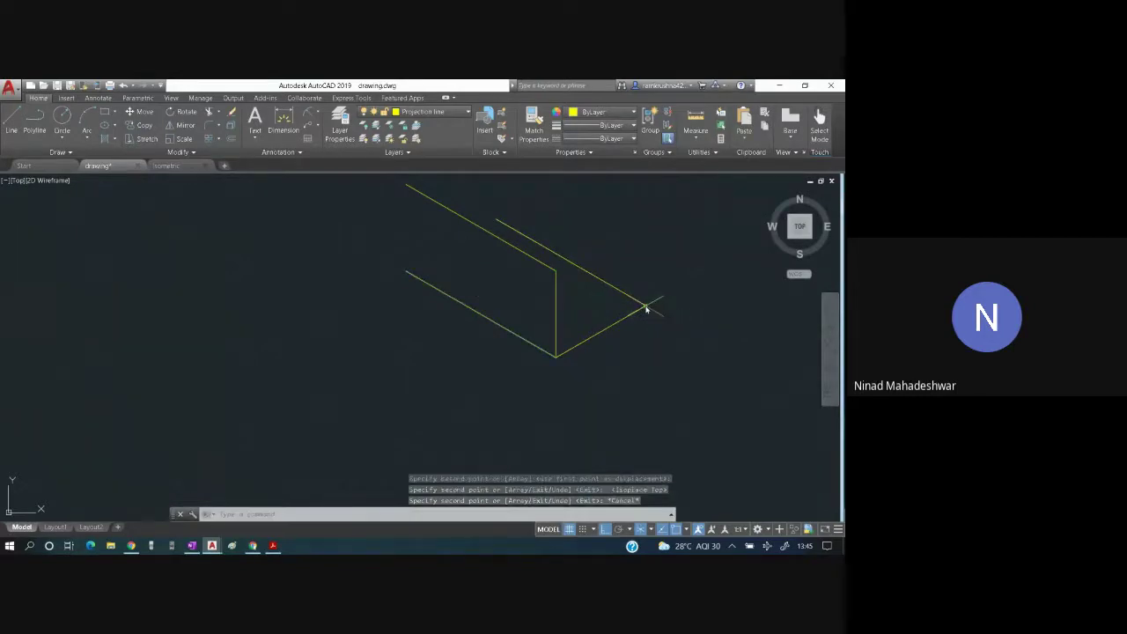
- Copy the vertical line from its lower end to the far ends of the 60-unit and 100-unit base lines
left_click(557, 304)
left_click(144, 125)
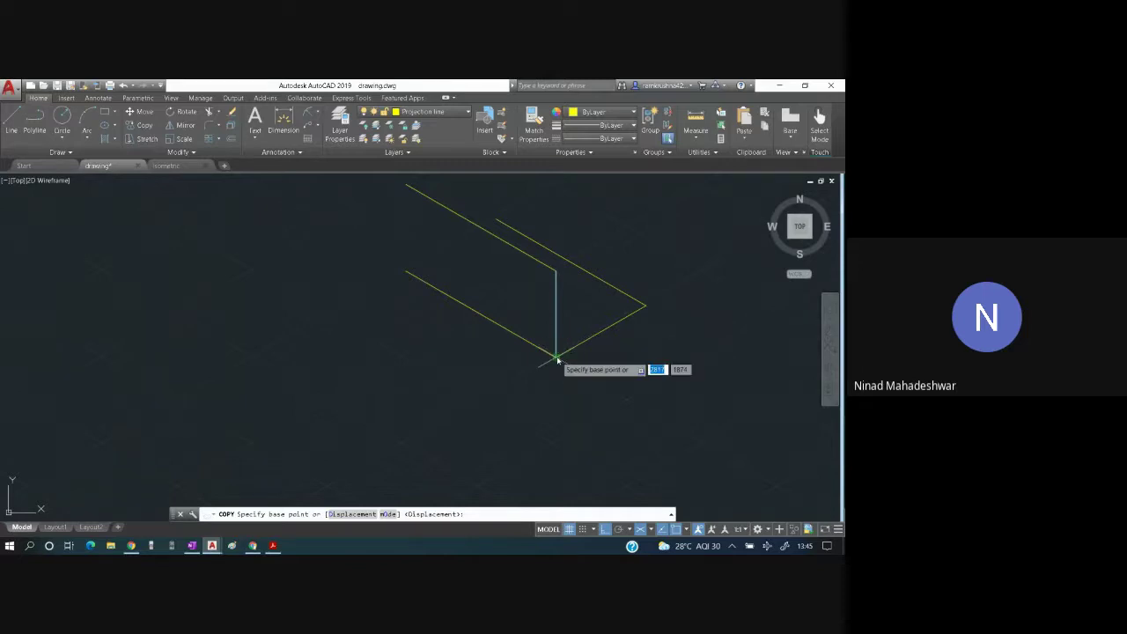
left_click(555, 357)
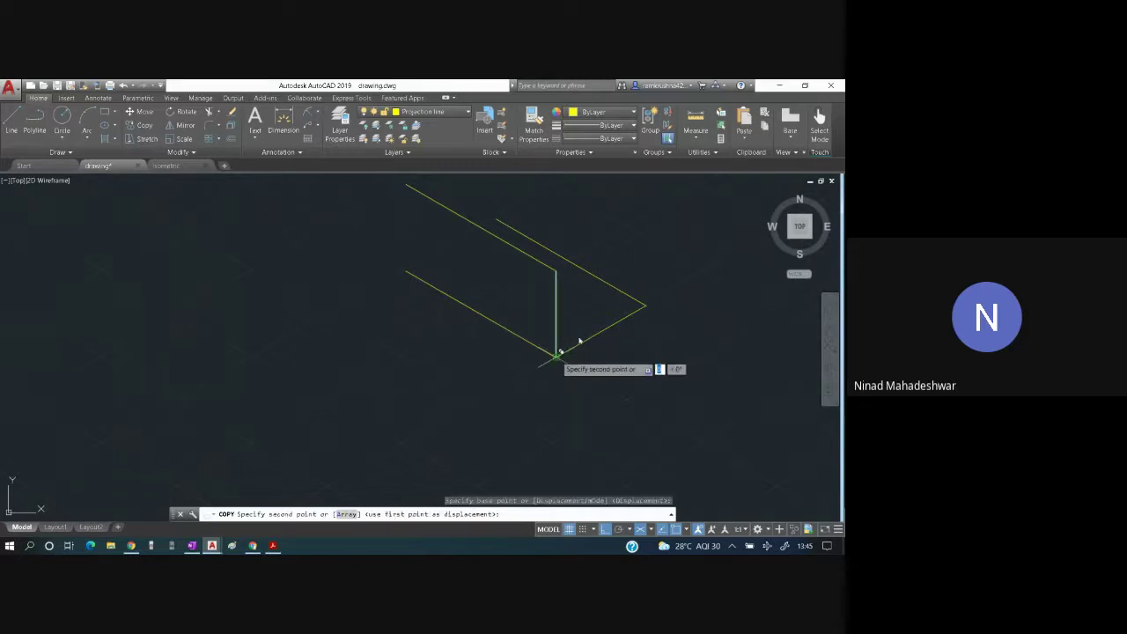
left_click(646, 303)
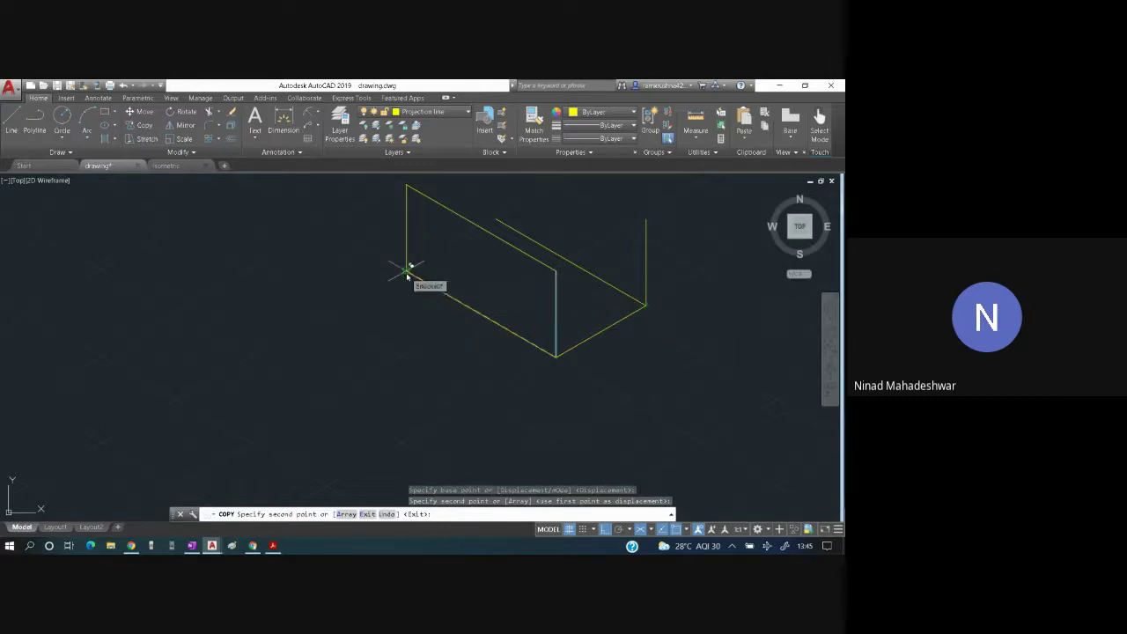
left_click(408, 268)
key("Escape")
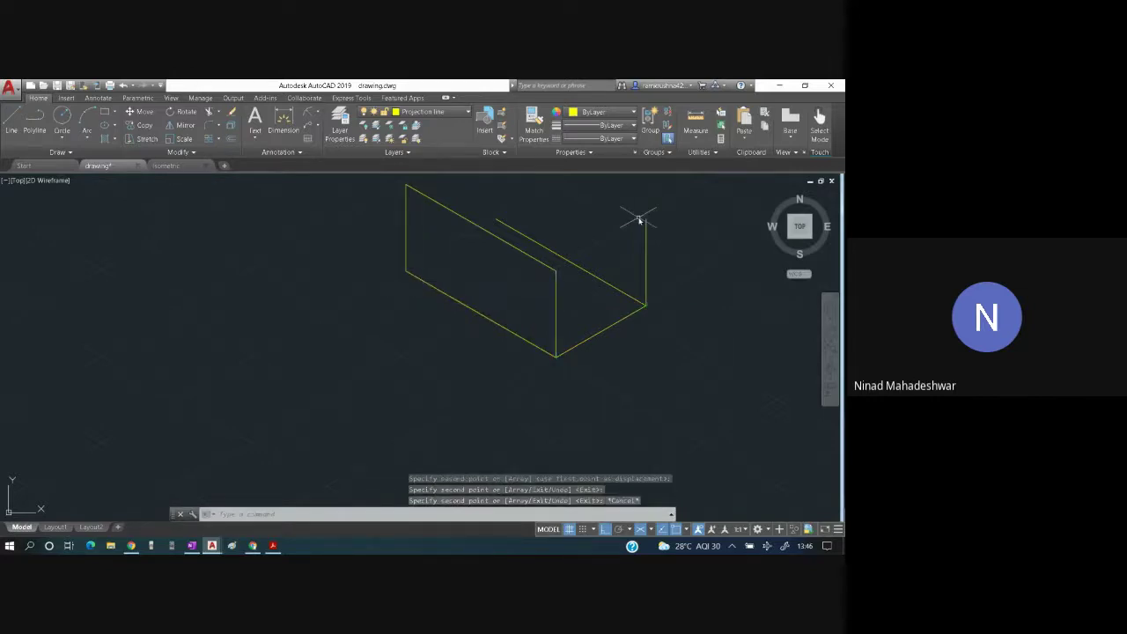
scroll(639, 220, "down", 3)
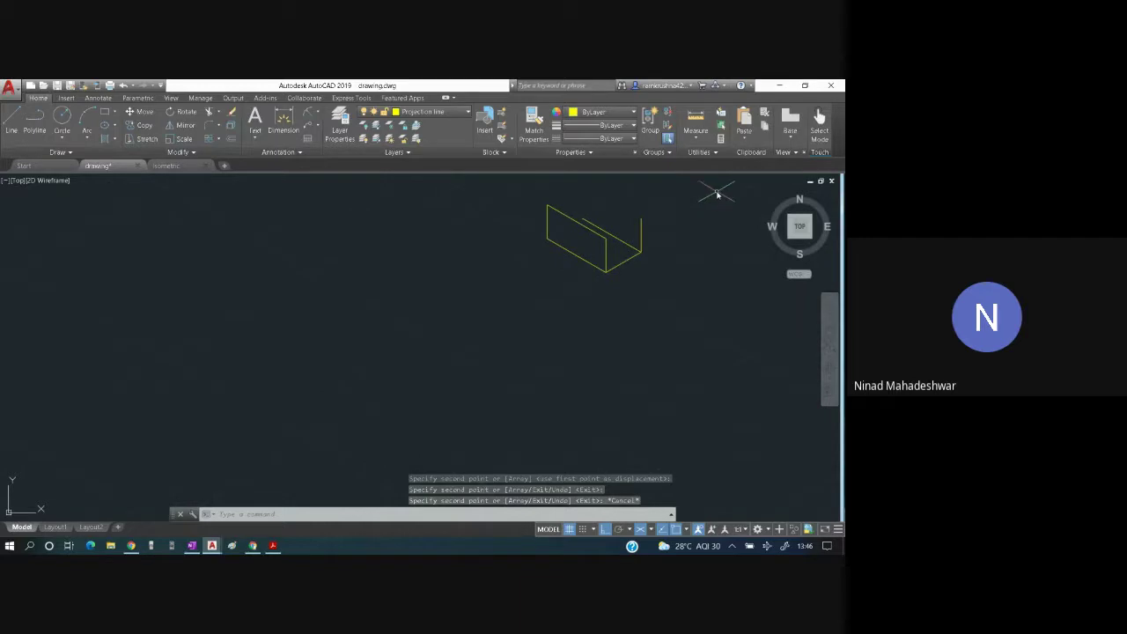
scroll(718, 194, "up", 3)
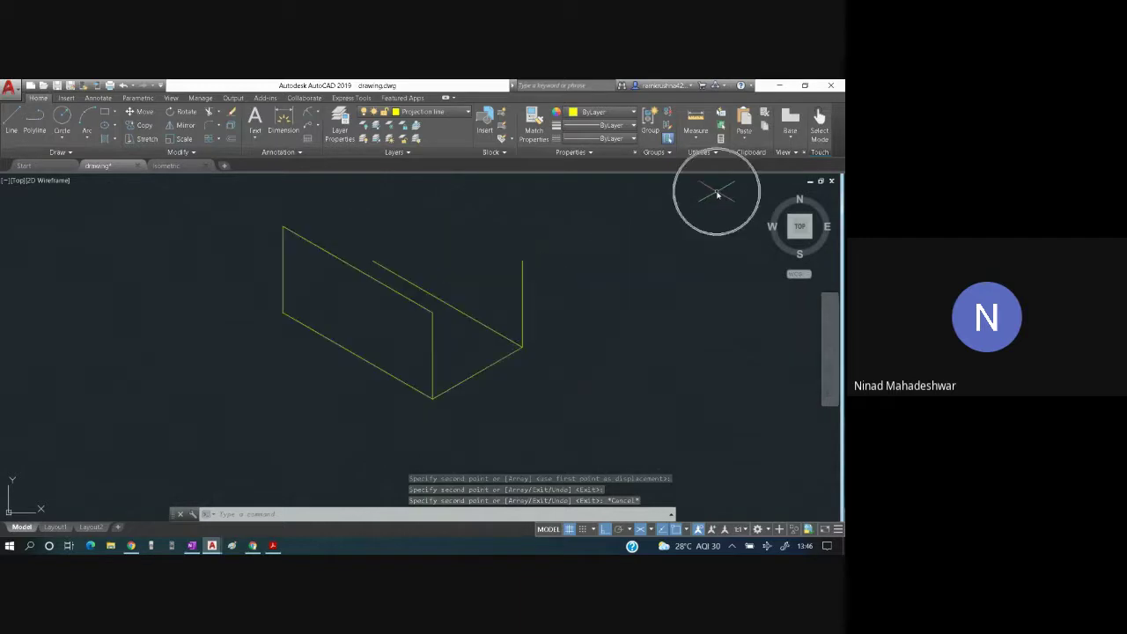
- Copy the 60-unit base line from the front bottom corner to both ends of the upper 100-unit edge, using the left isoplane for the far end
left_click(479, 374)
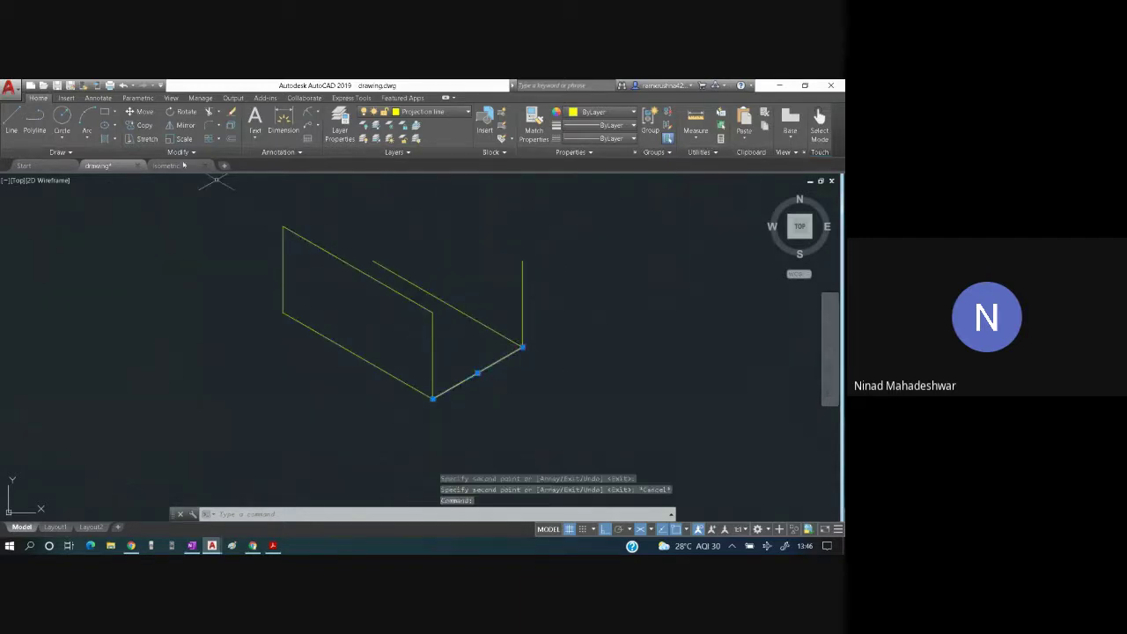
left_click(139, 125)
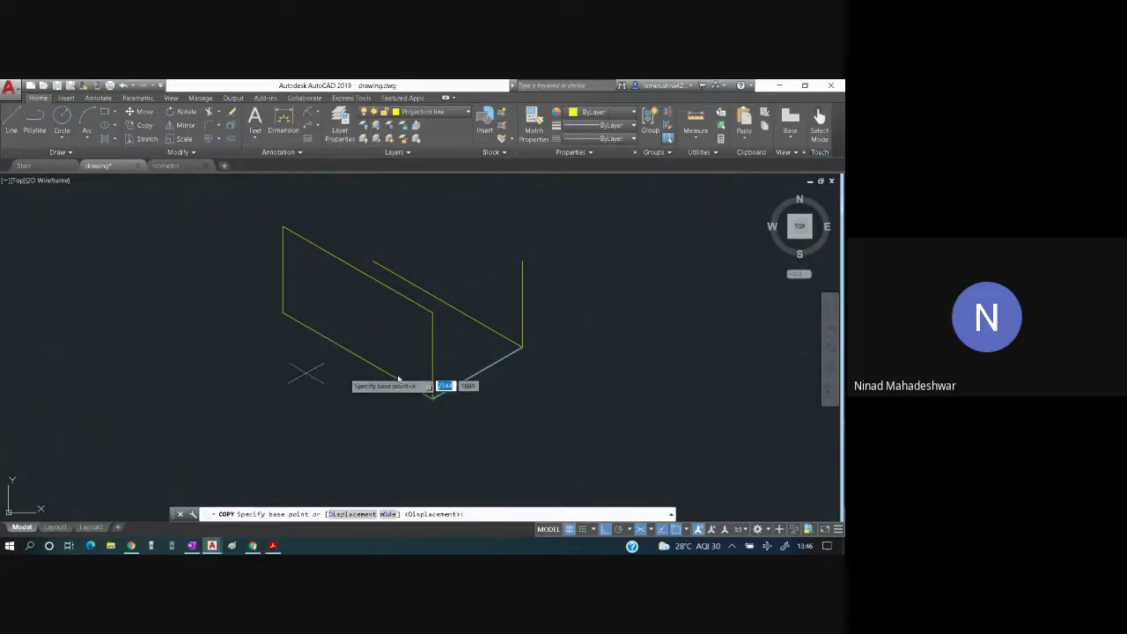
left_click(432, 394)
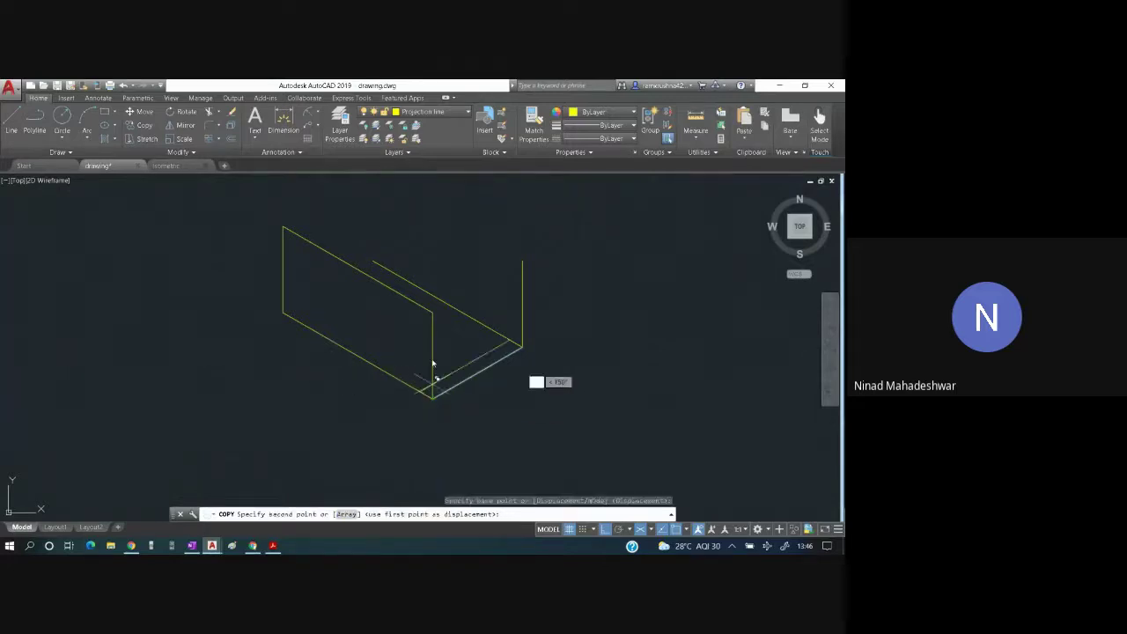
left_click(432, 313)
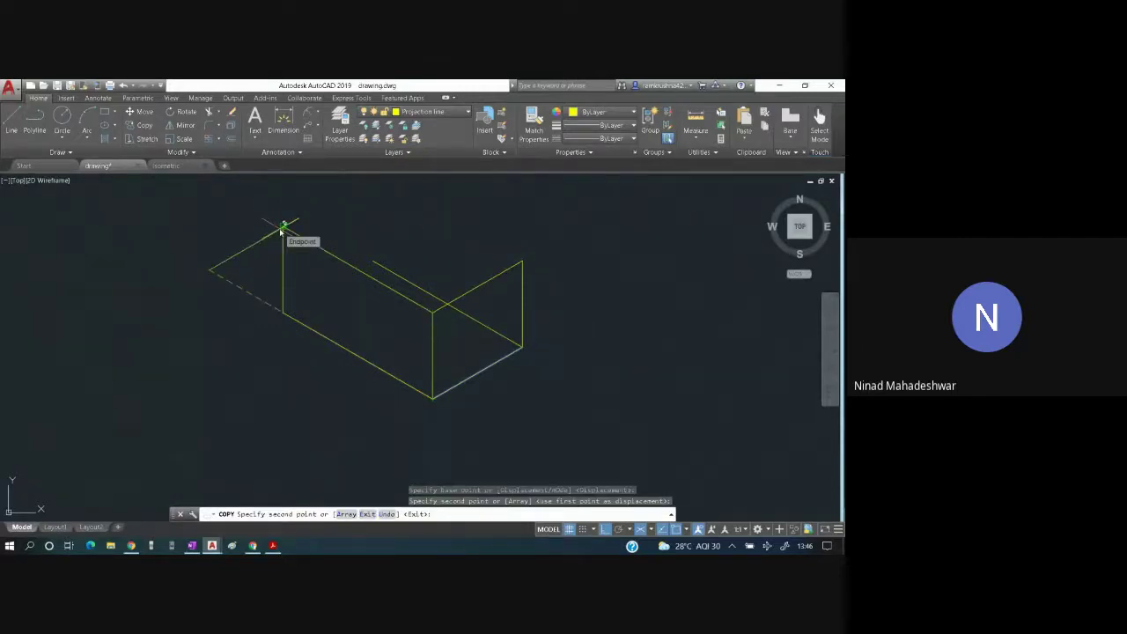
key("F5")
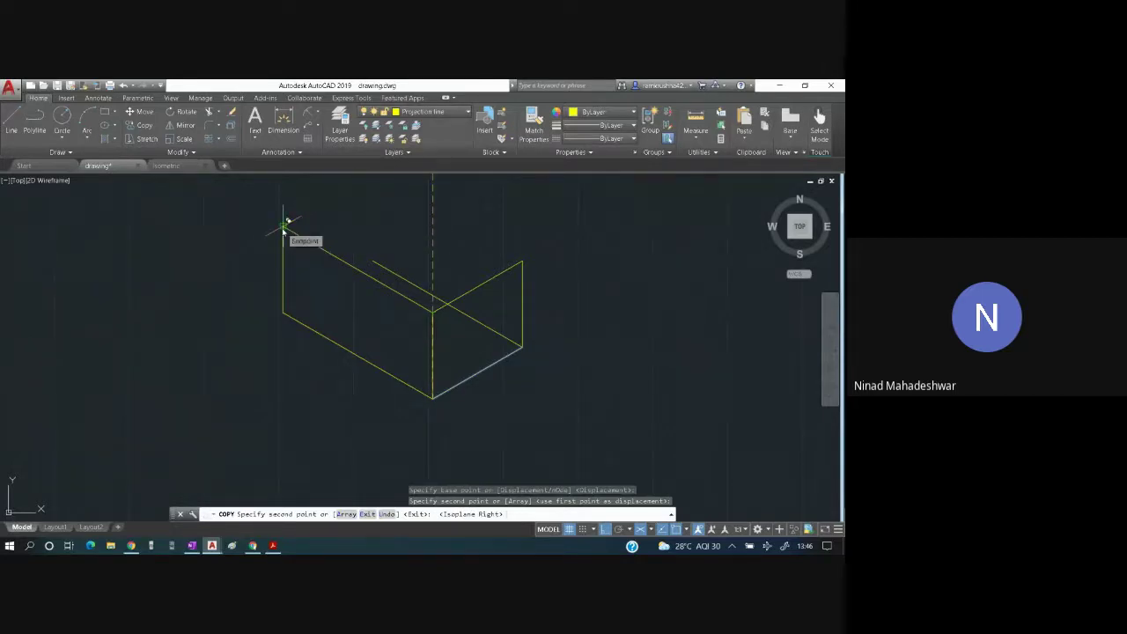
key("F5")
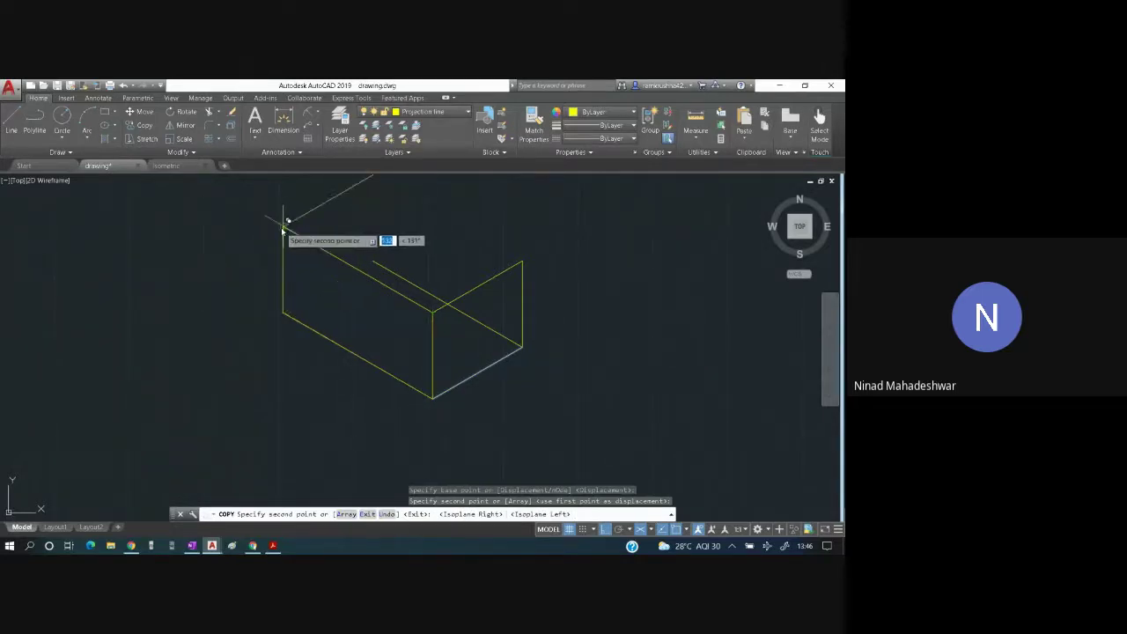
left_click(283, 220)
key("Escape")
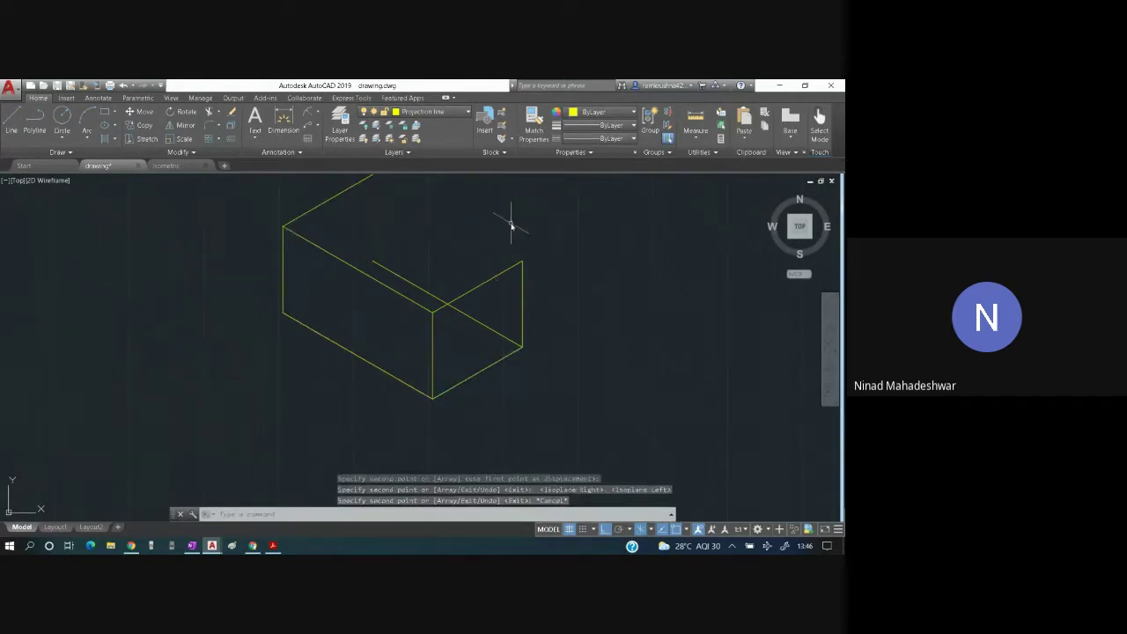
- Copy the upper 100-unit edge to the far end of the upper 60-unit edge and delete the hidden 100-unit base edge
left_click(388, 290)
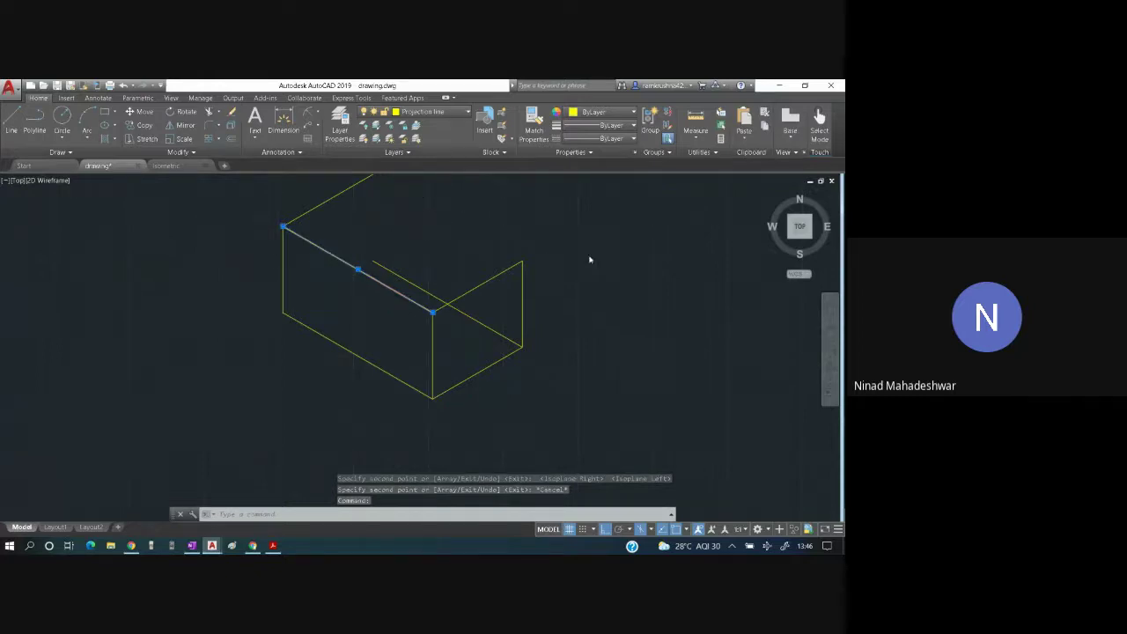
scroll(591, 255, "down", 2)
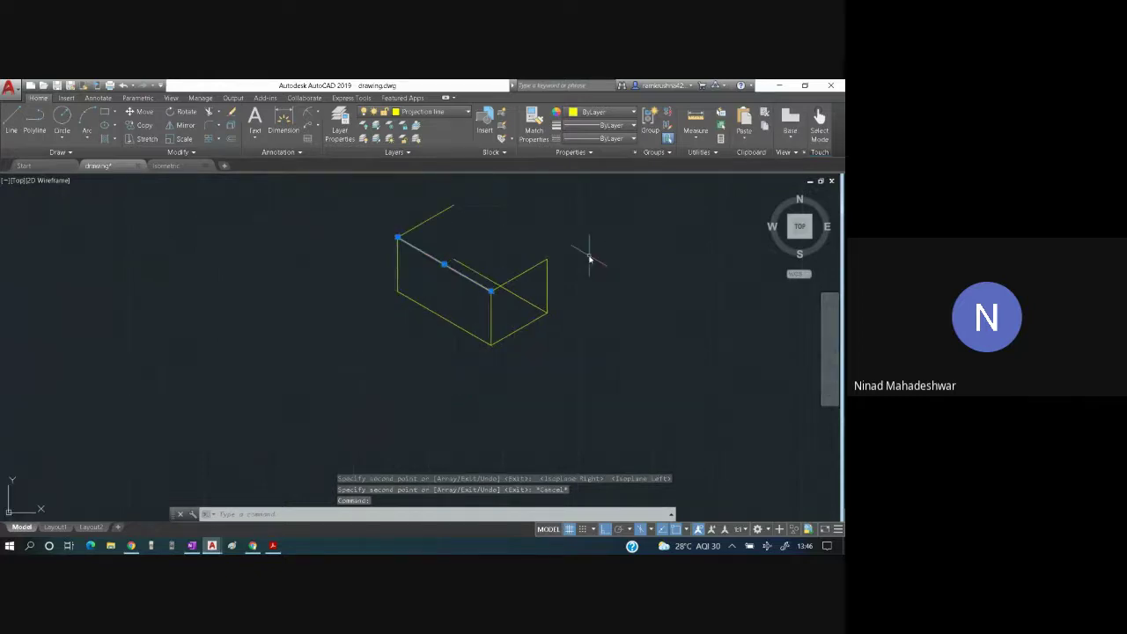
left_click(141, 125)
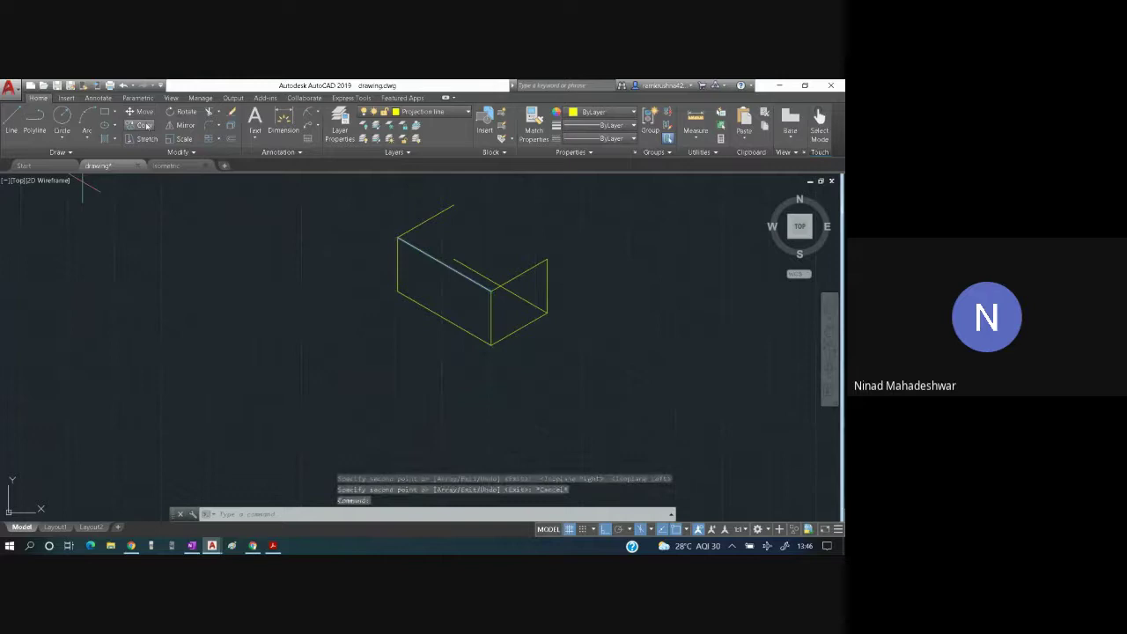
left_click(490, 291)
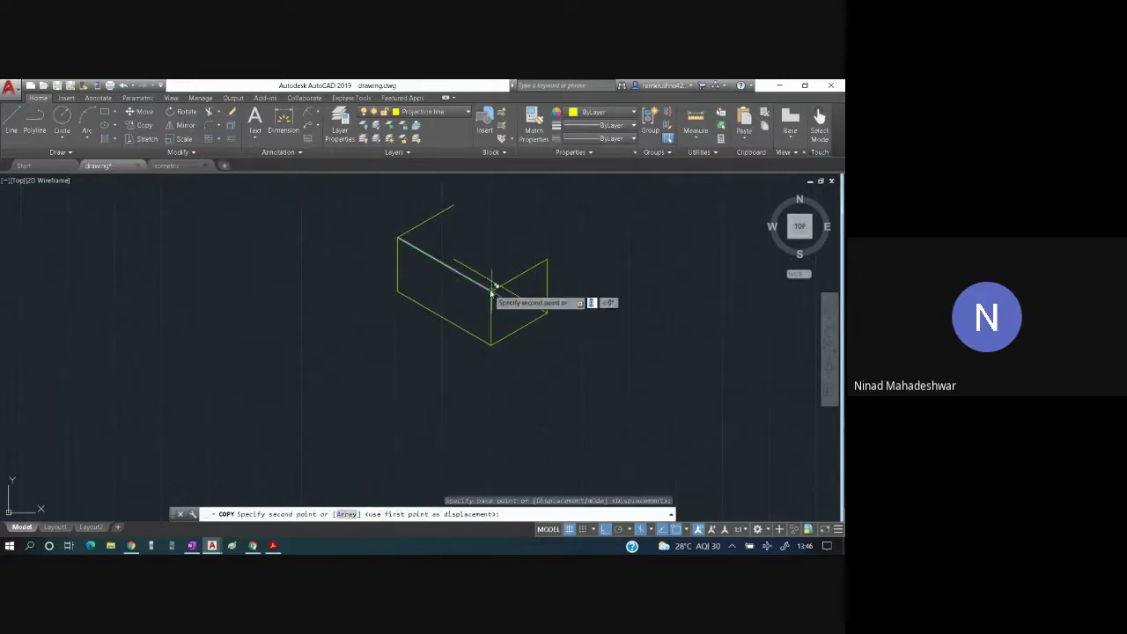
left_click(547, 260)
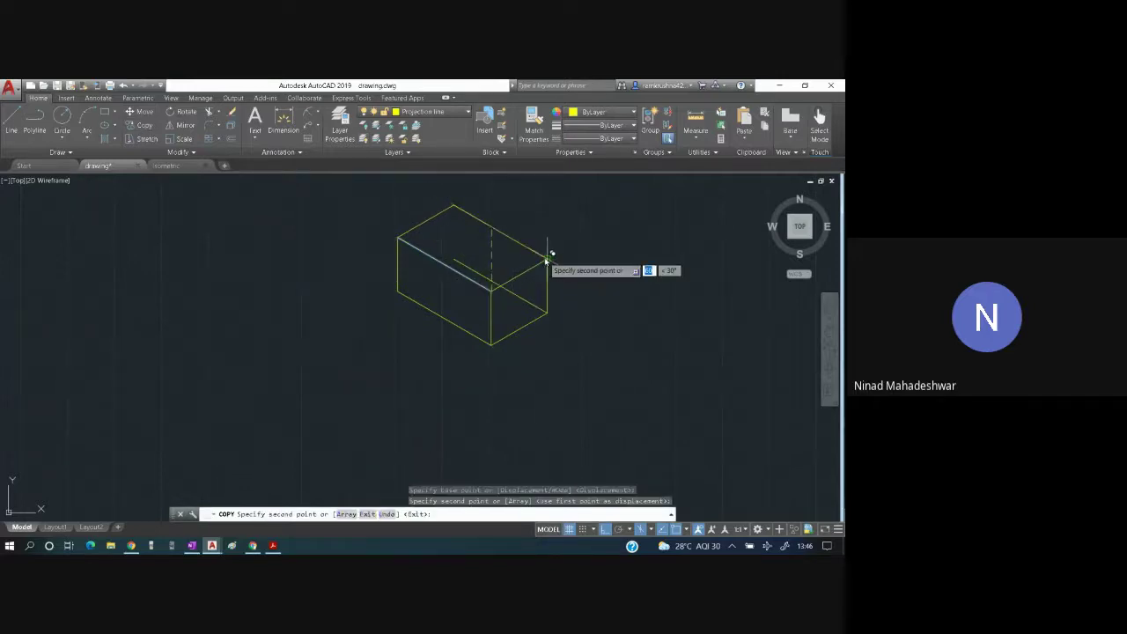
key("Escape")
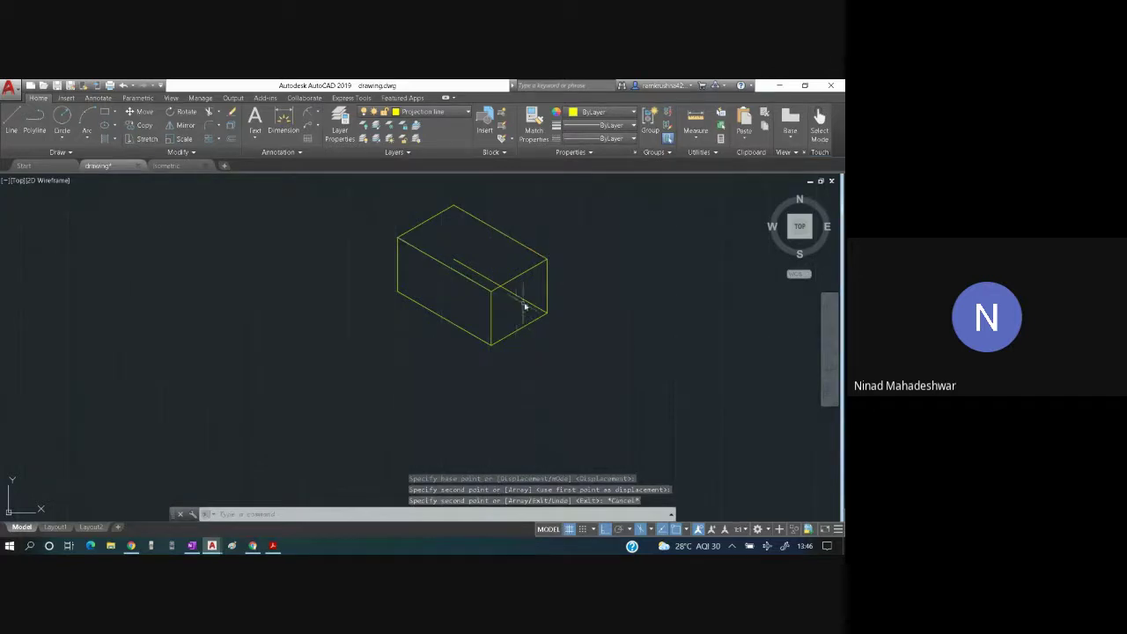
left_click(527, 302)
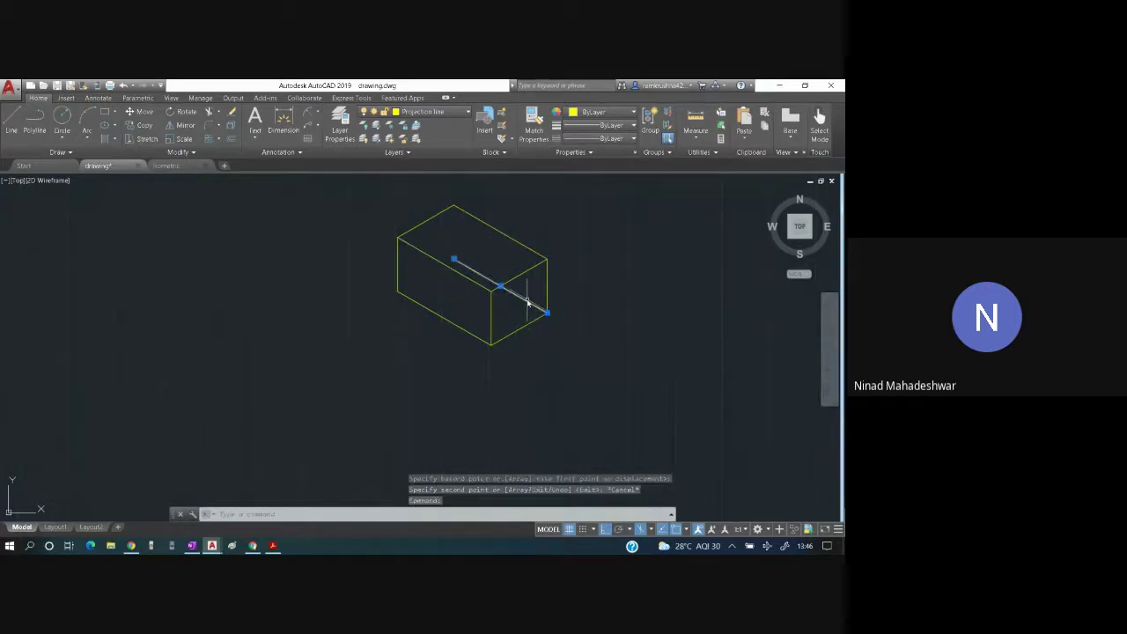
key("Delete")
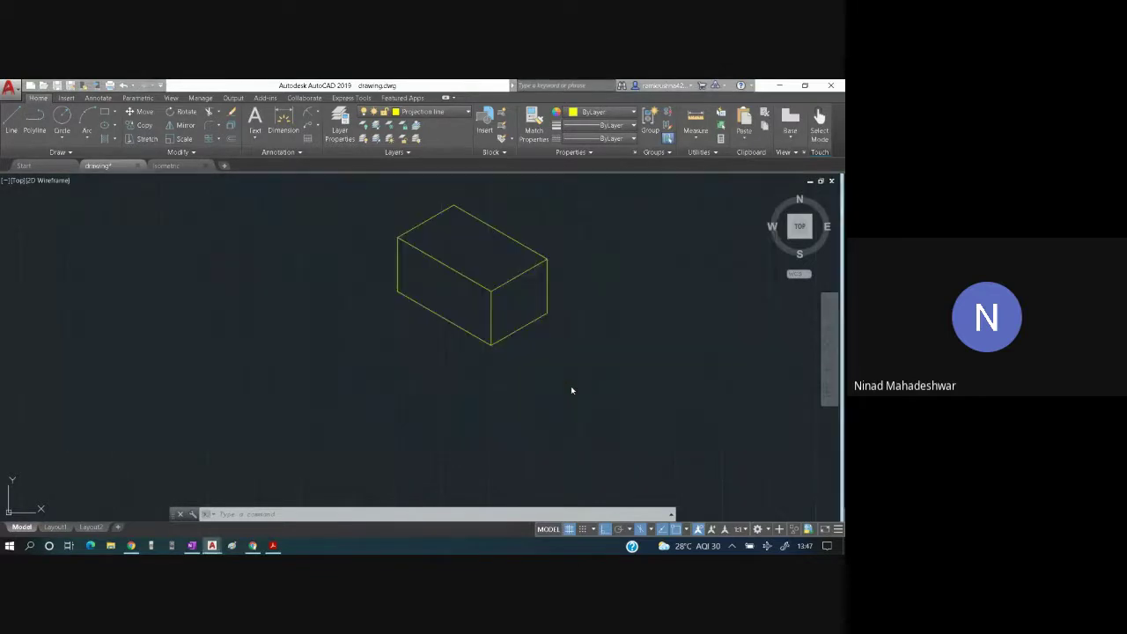
- Switch to the ED ASSIGNMENT 2018-19 PDF and highlight the top edge of the 50 mm upright in question 57's front view
key("alt+Tab")
key("alt+Tab")
key("alt+Tab")
key("alt+Tab")
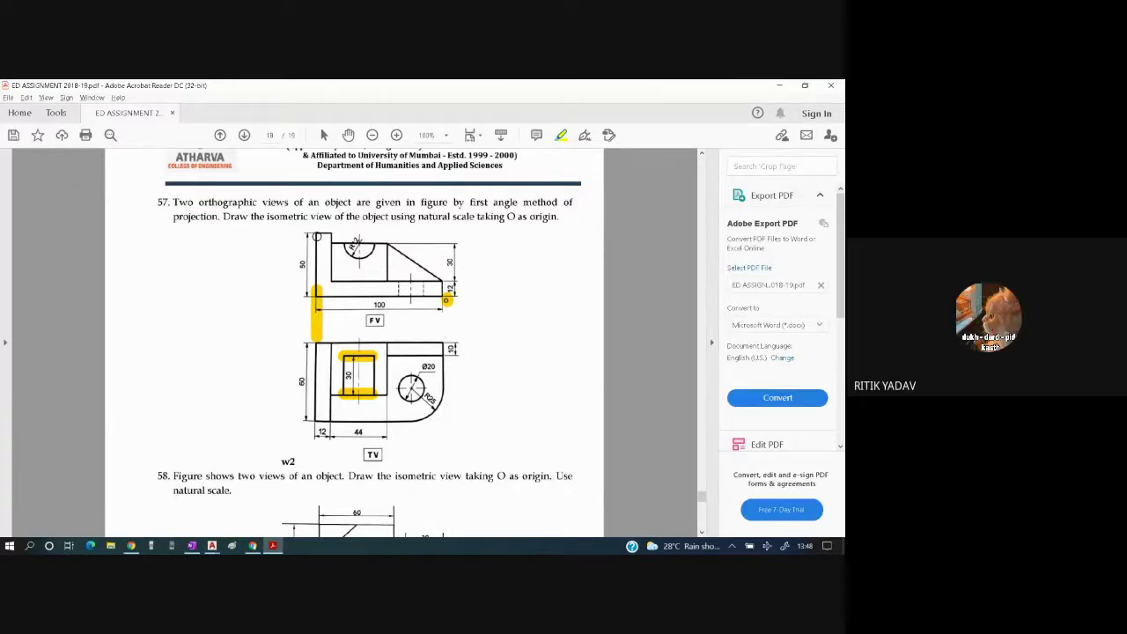
left_click_drag(312, 234, 333, 235)
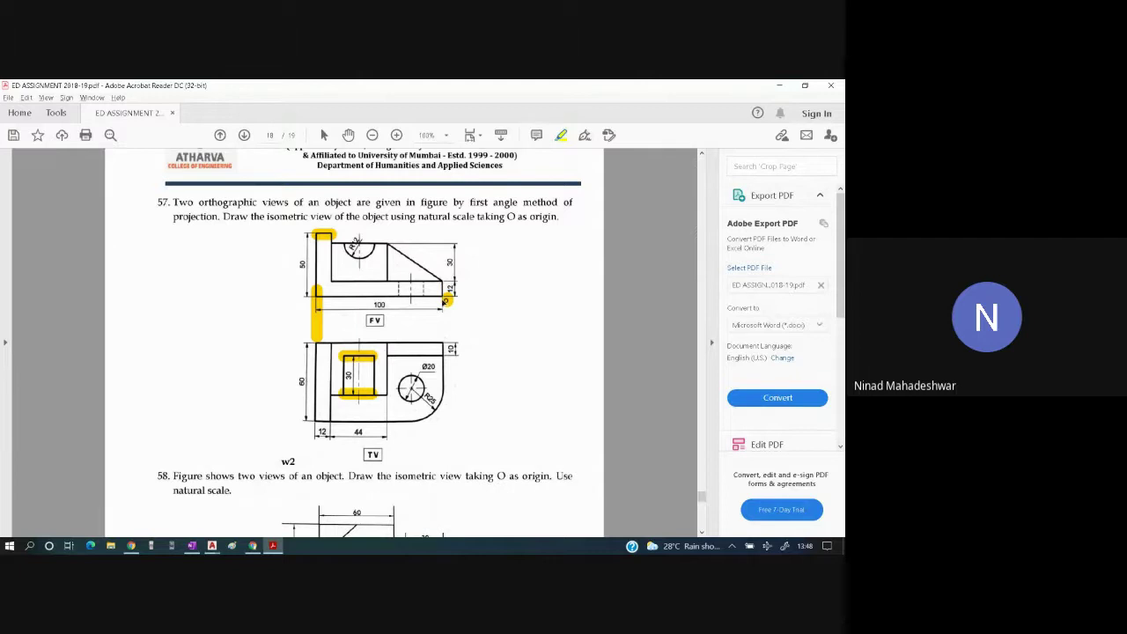
- Return to AutoCAD's drawing.dwg and make layer 0 current
key("alt+Tab")
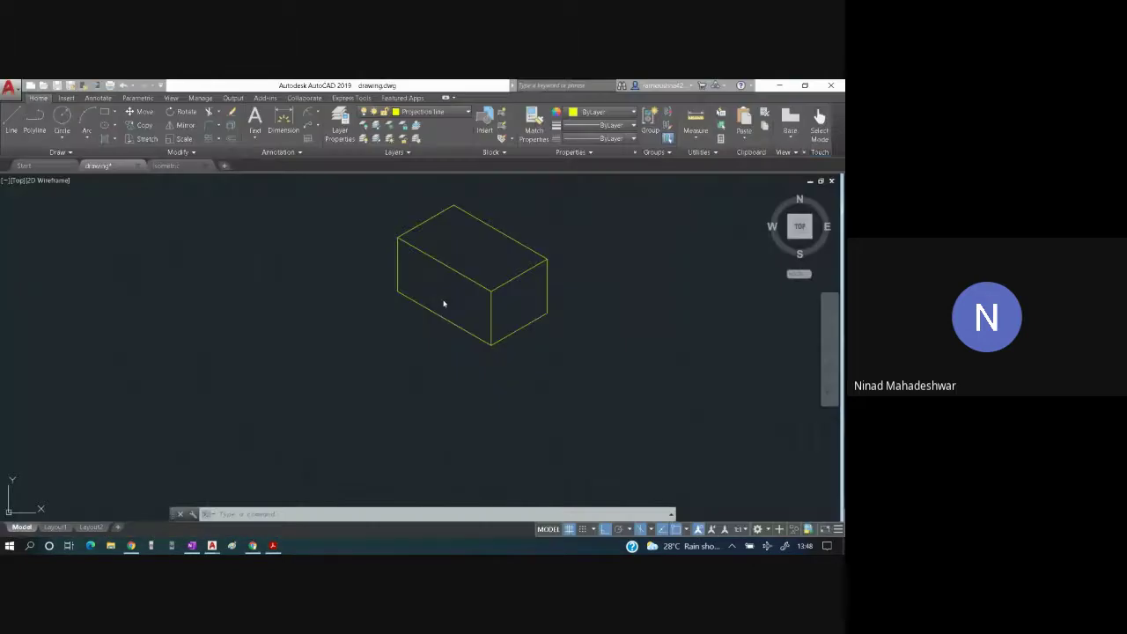
left_click(429, 112)
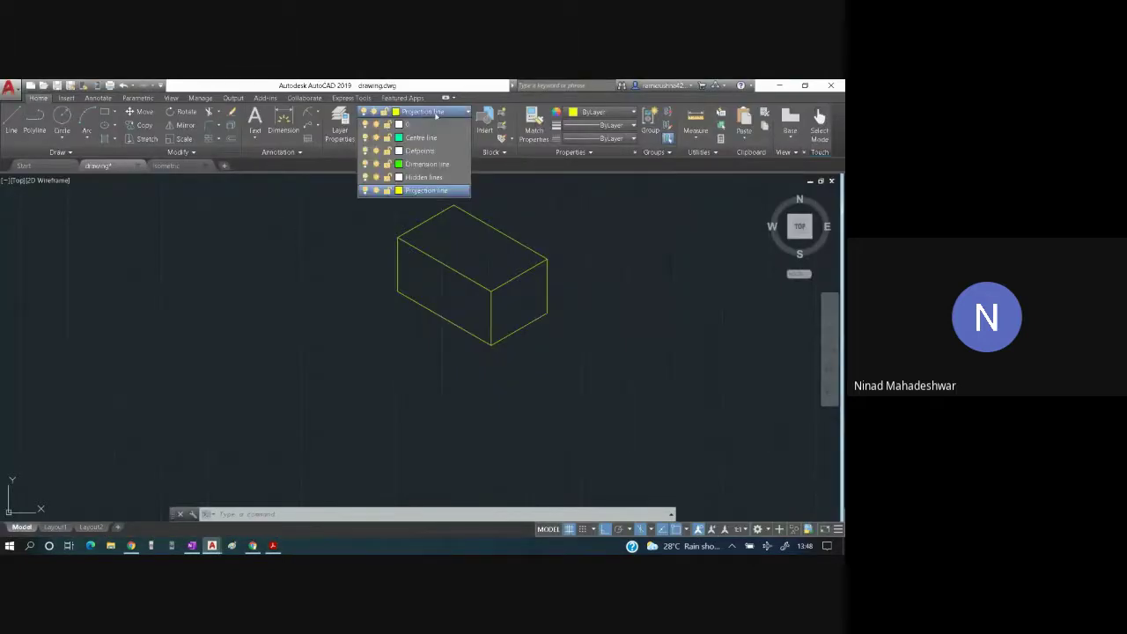
left_click(429, 125)
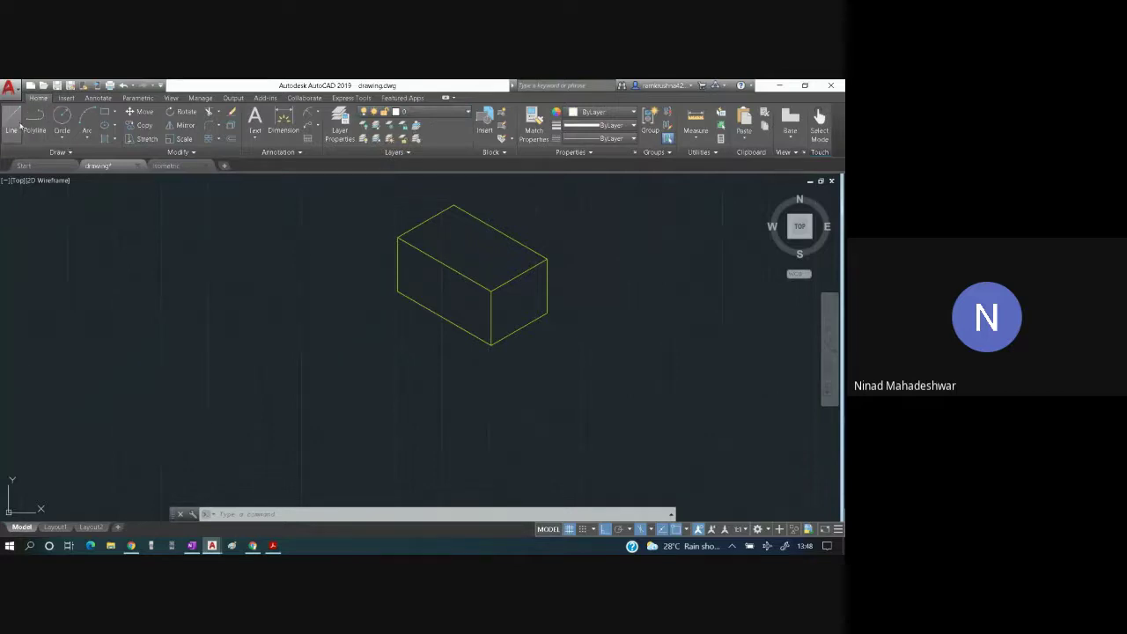
- From the front bottom corner, draw profile lines of 100 at 150°, 50 up, 12 at 330° and 38 down, ending with one at 330° past the front vertical edge
left_click(11, 121)
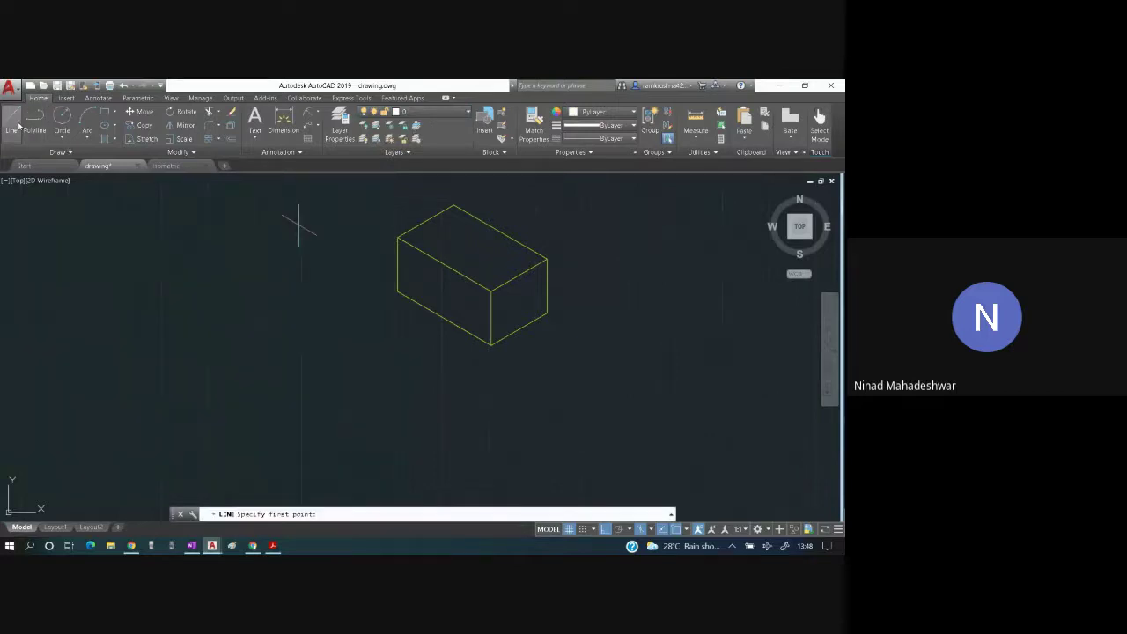
left_click(491, 344)
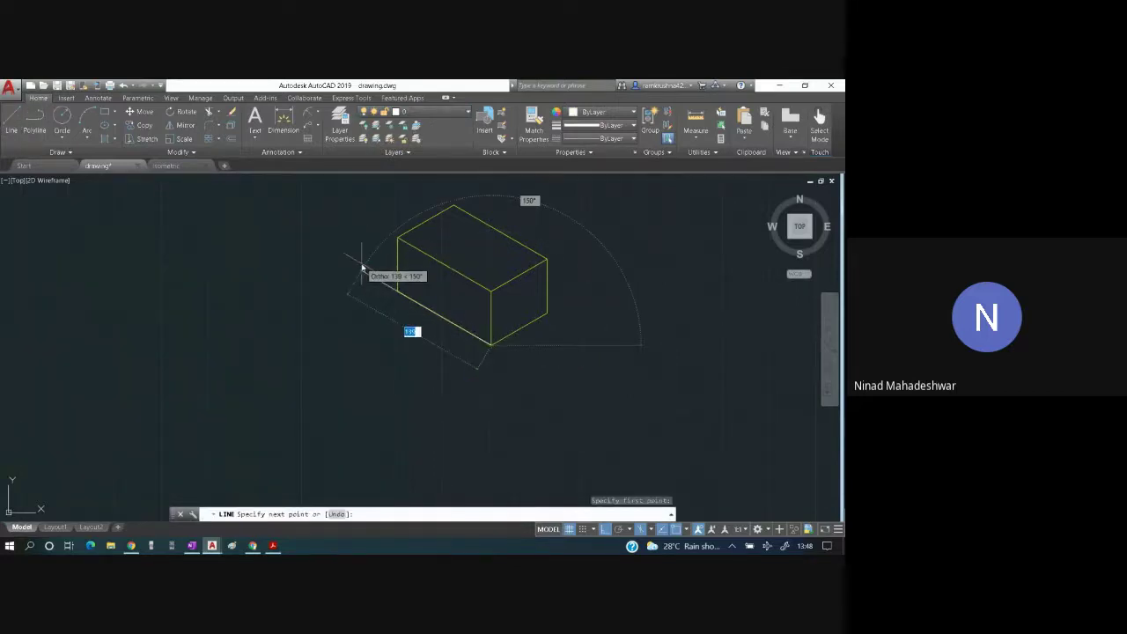
type("100")
key("Return")
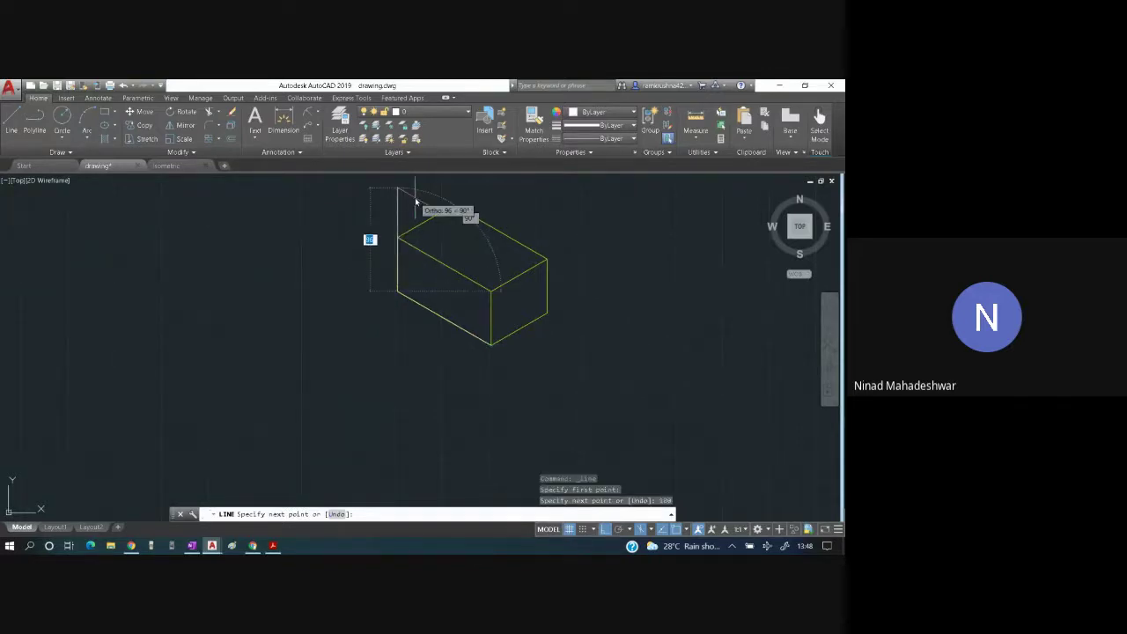
type("50")
key("Return")
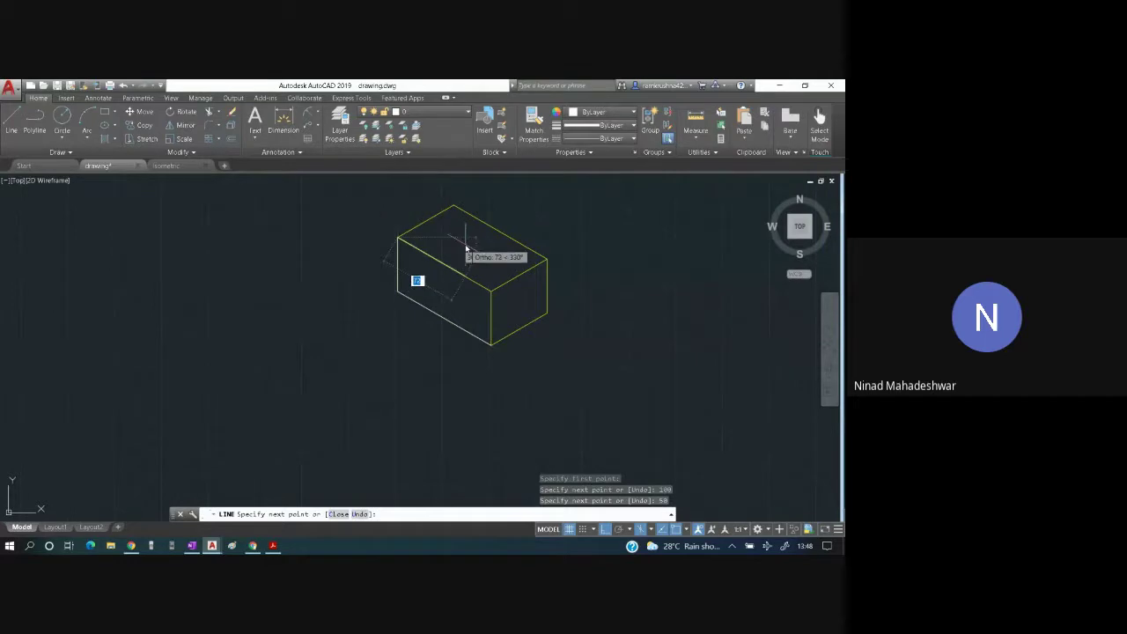
type("12")
key("Return")
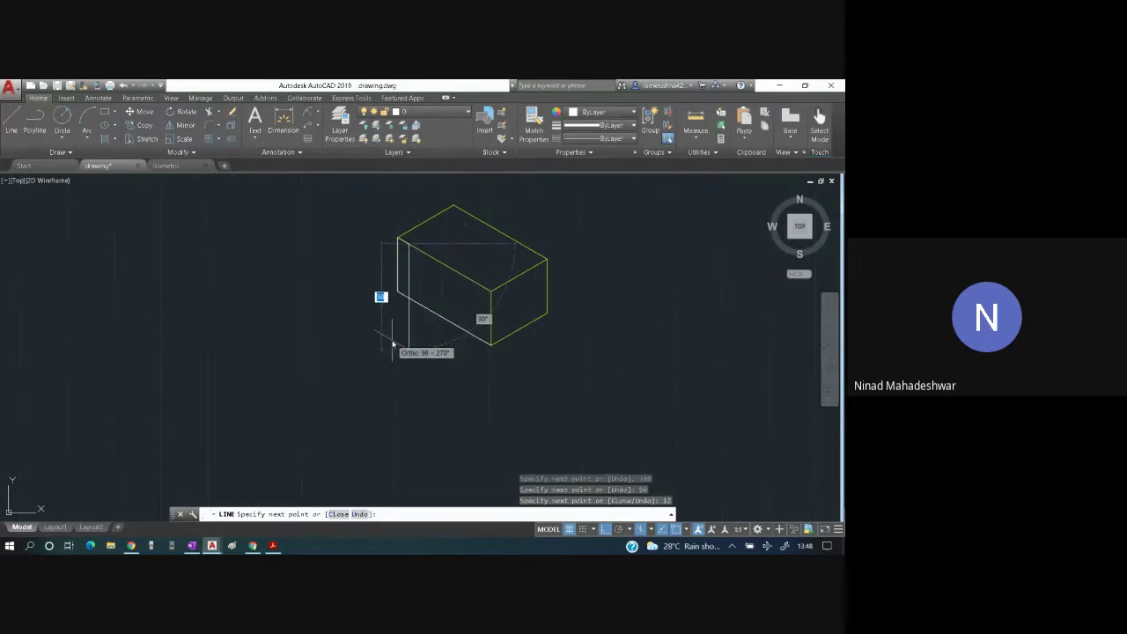
type("38")
key("Return")
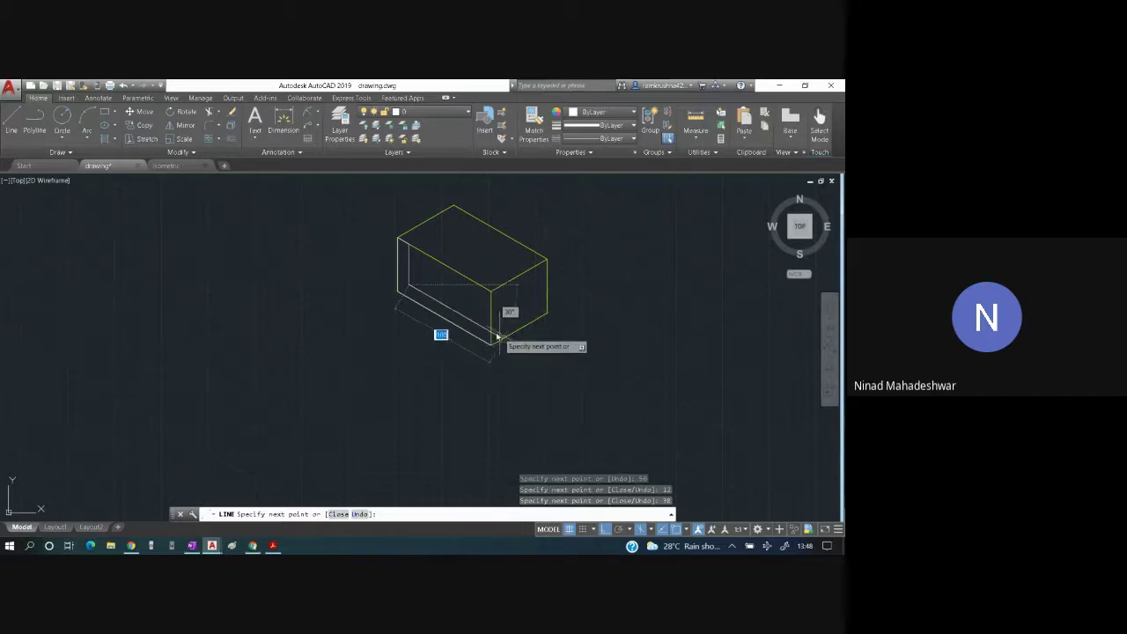
left_click(577, 377)
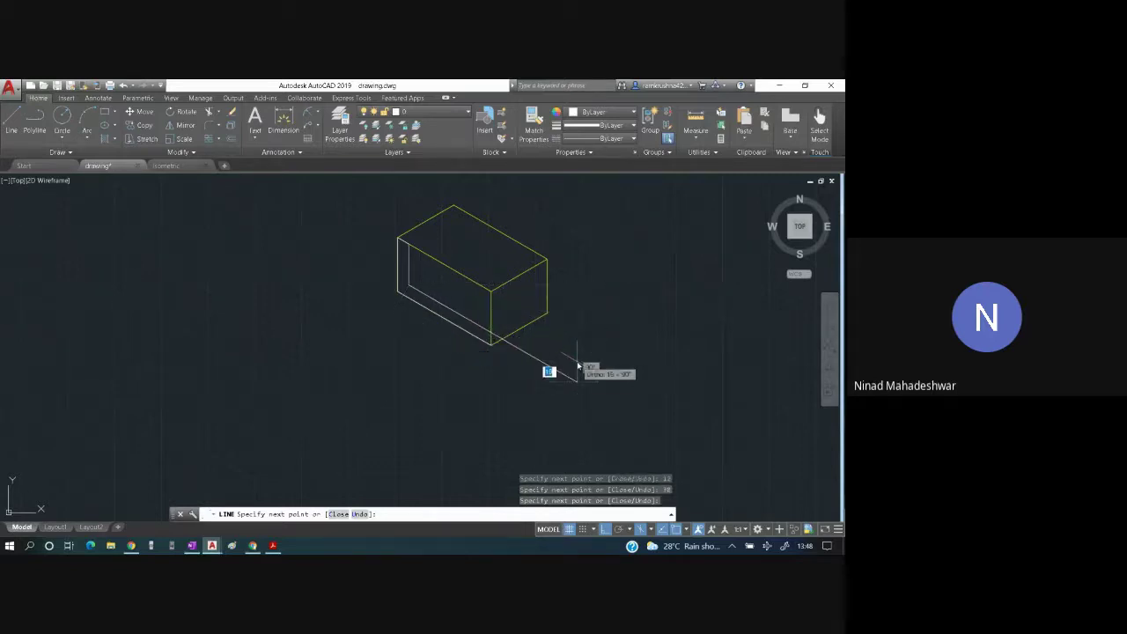
key("Escape")
- Trim the overshooting profile line back to the box's front vertical edge, using all objects as cutting edges
key("ctrl+a")
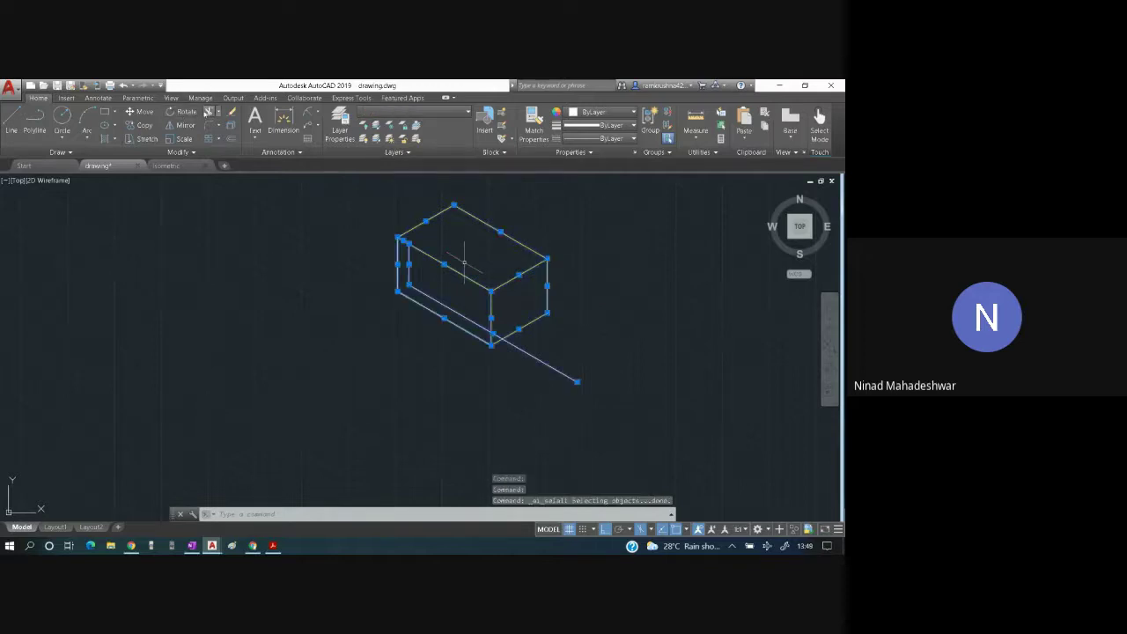
left_click(208, 112)
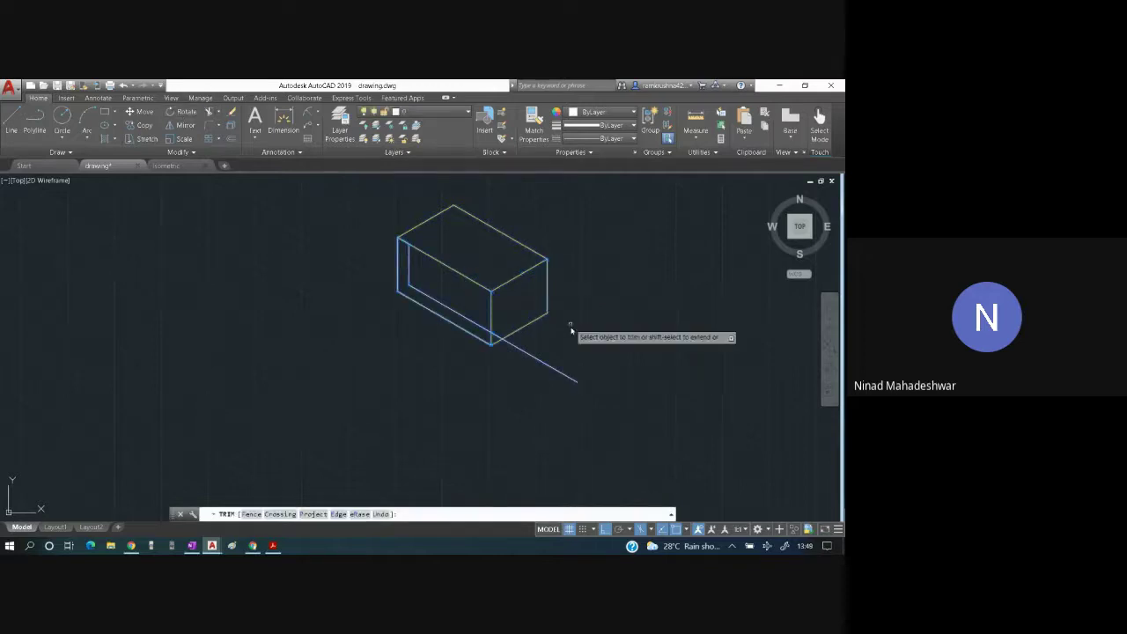
left_click(556, 371)
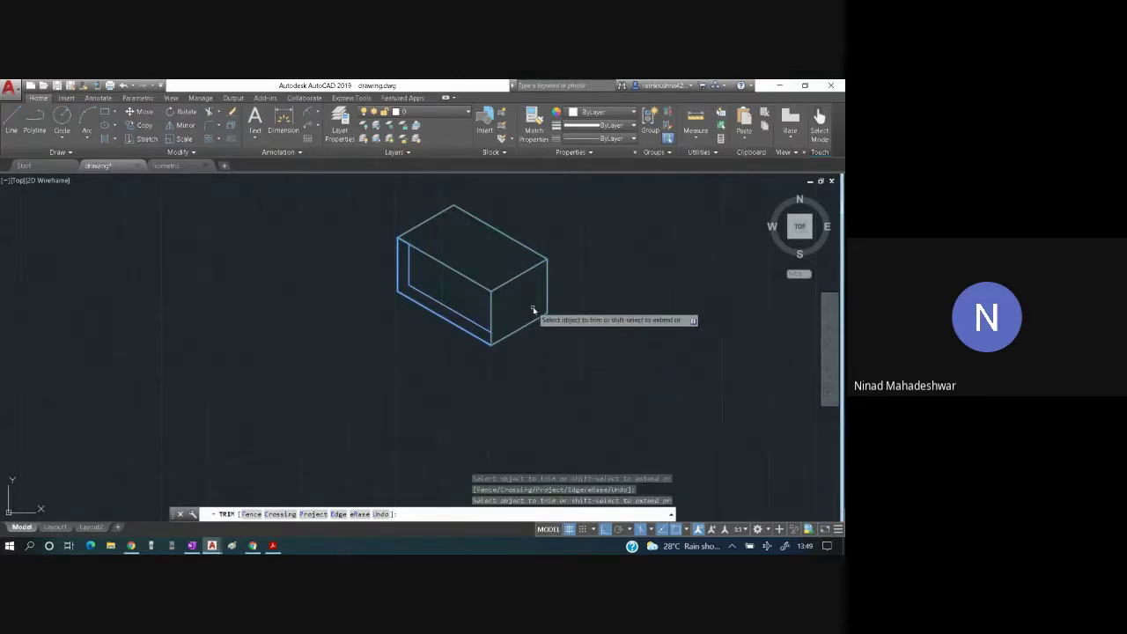
key("Escape")
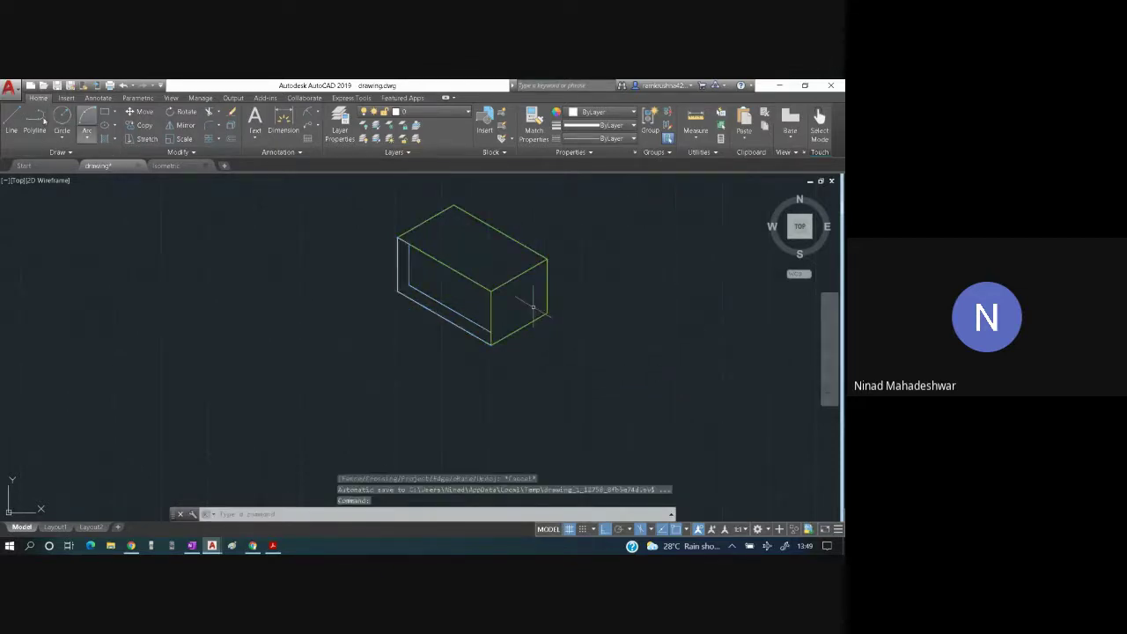
- Close the profile with a short vertical line between the trimmed line's end and the front bottom corner
left_click(10, 123)
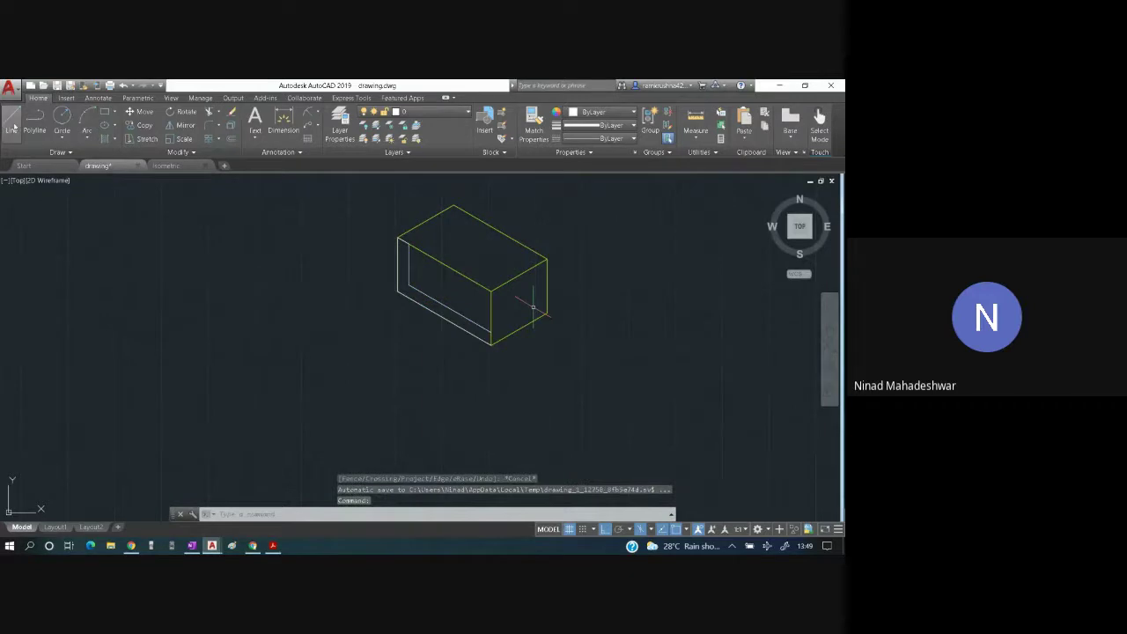
left_click(491, 343)
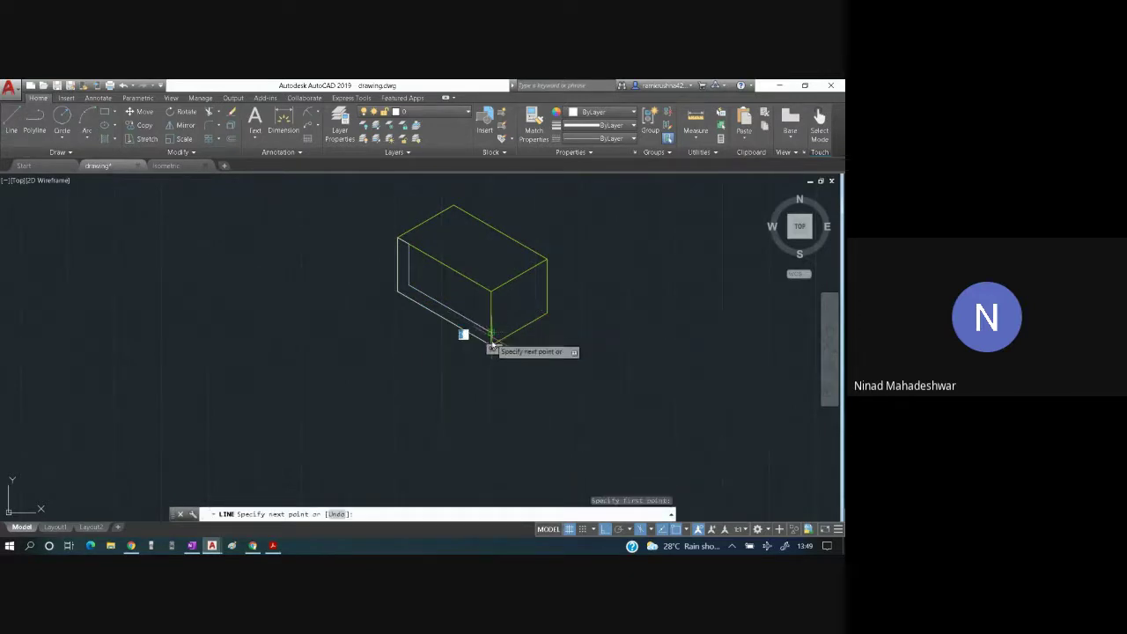
key("Escape")
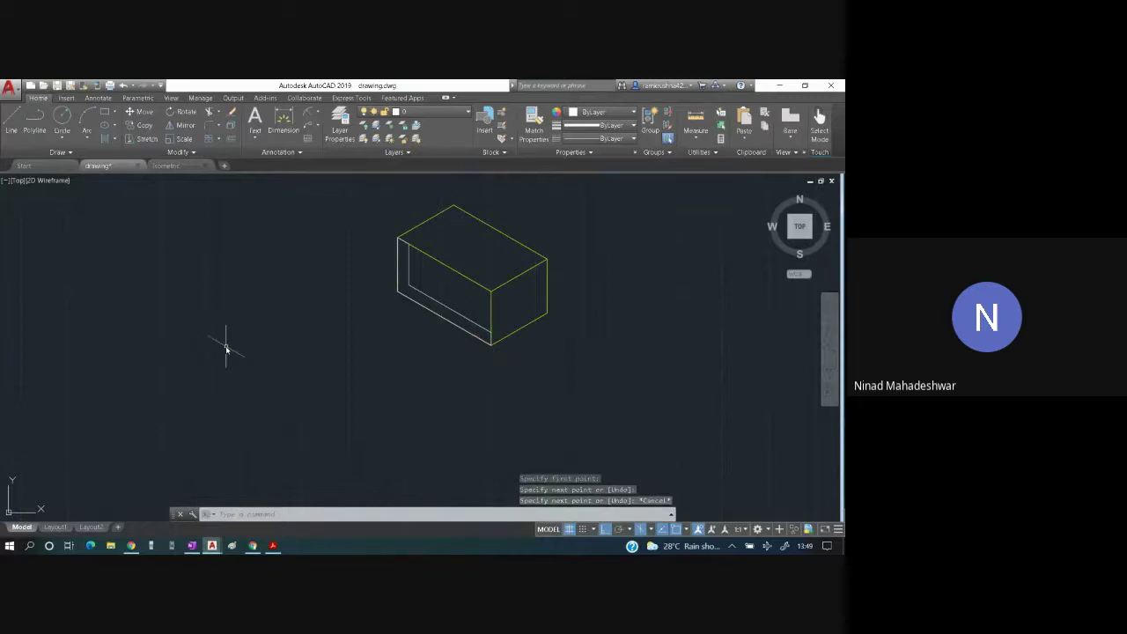
- Switch to the assignment PDF in Acrobat Reader and highlight the horizontal top edge over the semicircular cut in question 57's front view
key("alt+Tab")
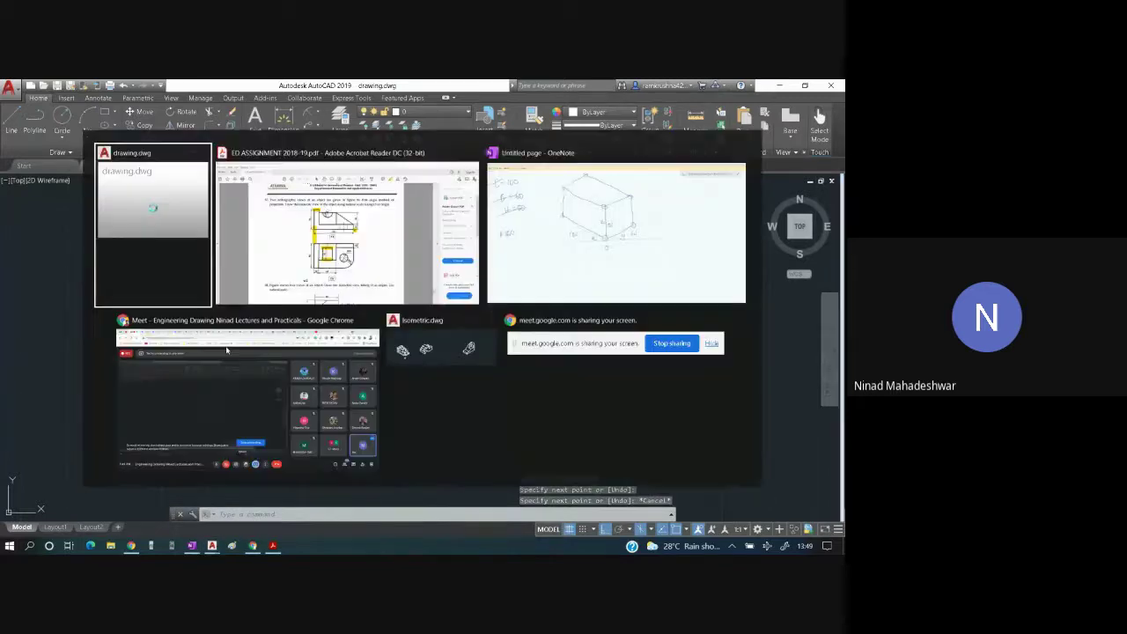
key("alt+Tab")
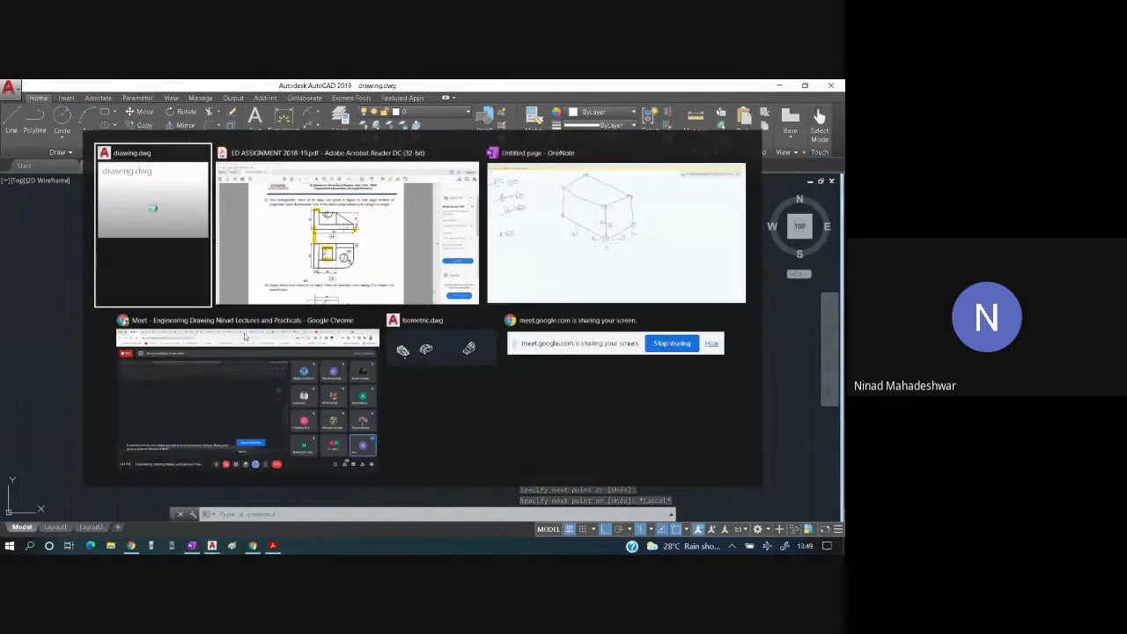
key("alt+Tab")
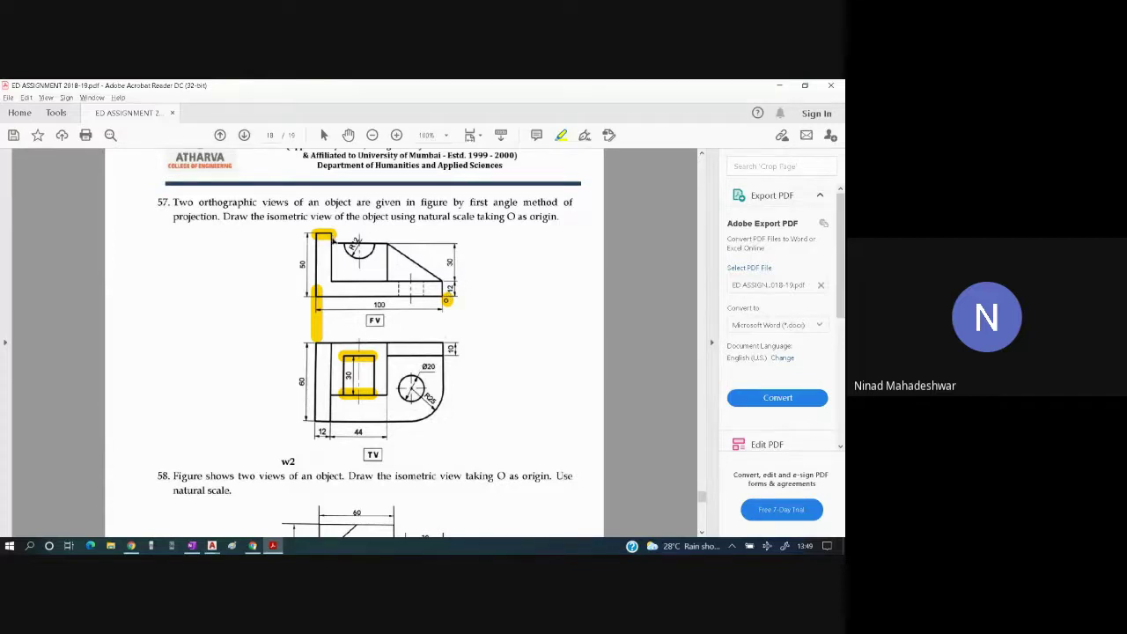
left_click_drag(333, 243, 389, 239)
- In AutoCAD's drawing.dwg, draw connected lines from the upright's inner top corner: 8 down, 44 at 330° and 30 down
key("alt+Tab")
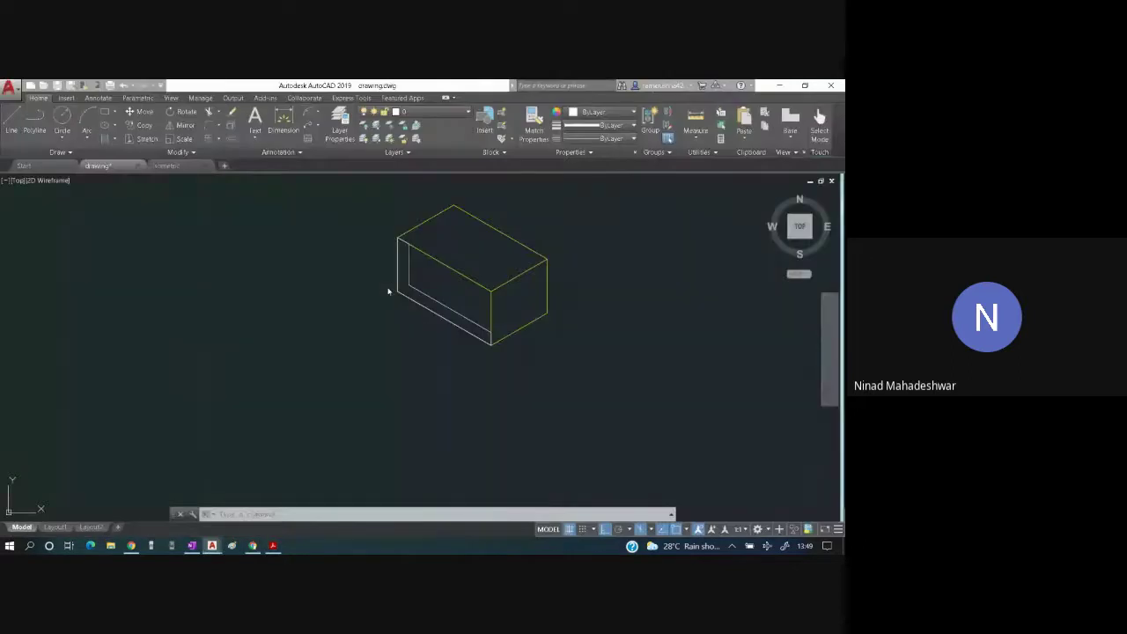
left_click(12, 121)
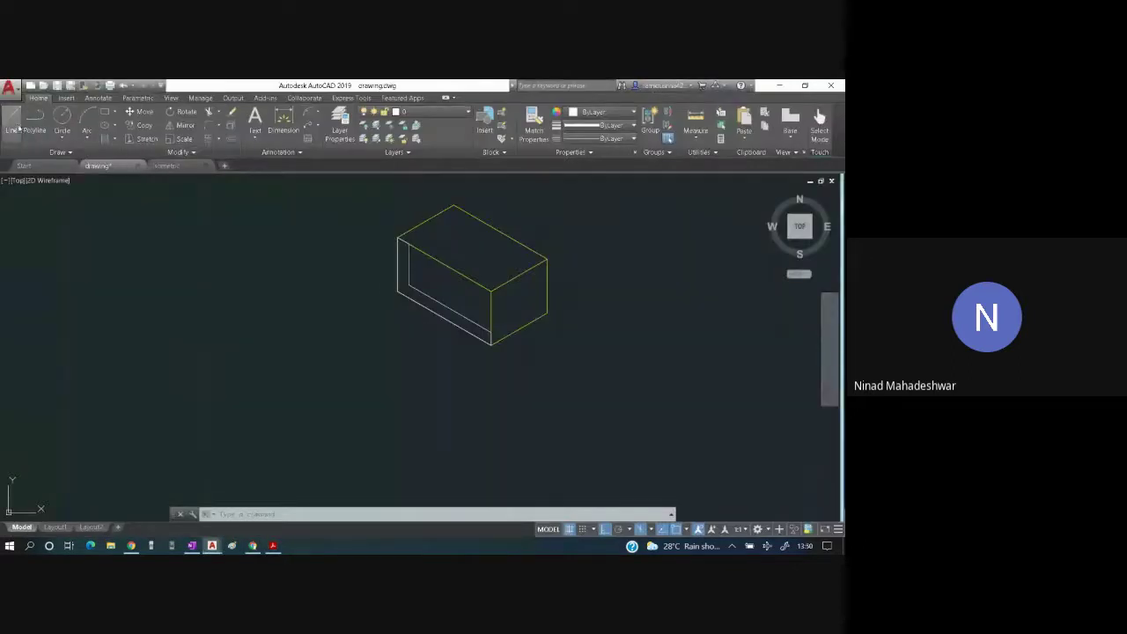
left_click(408, 245)
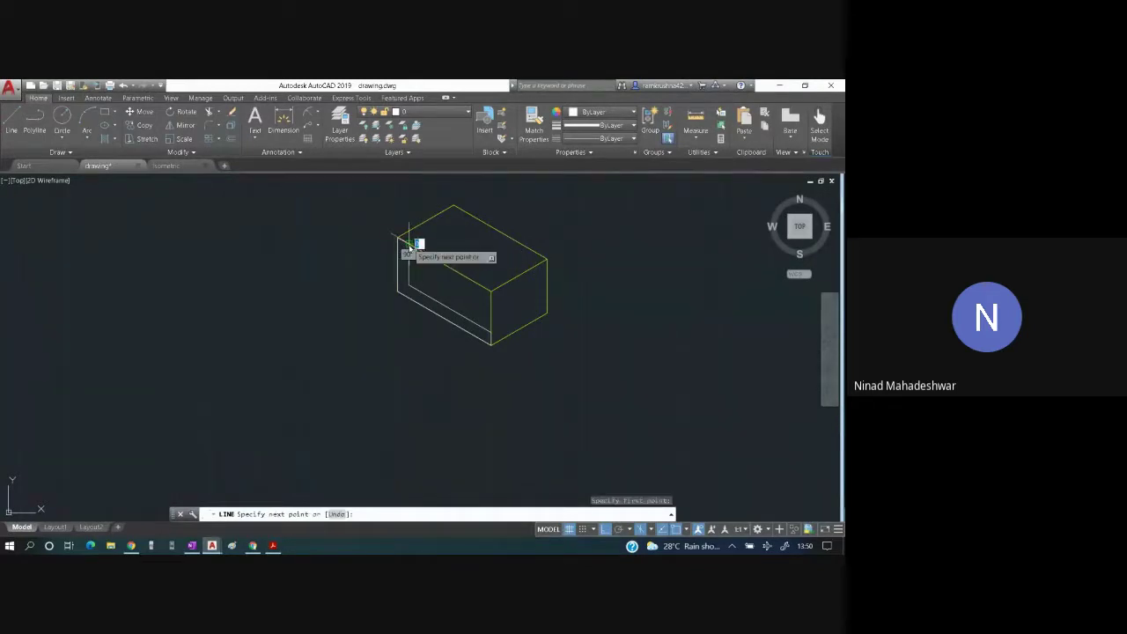
type("8")
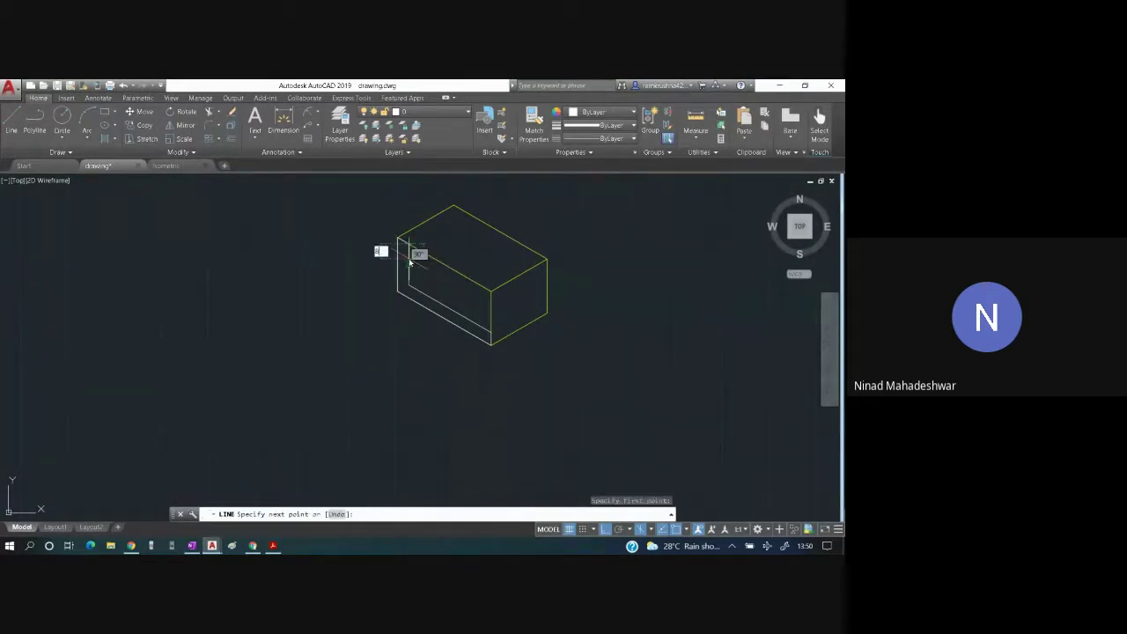
key("Return")
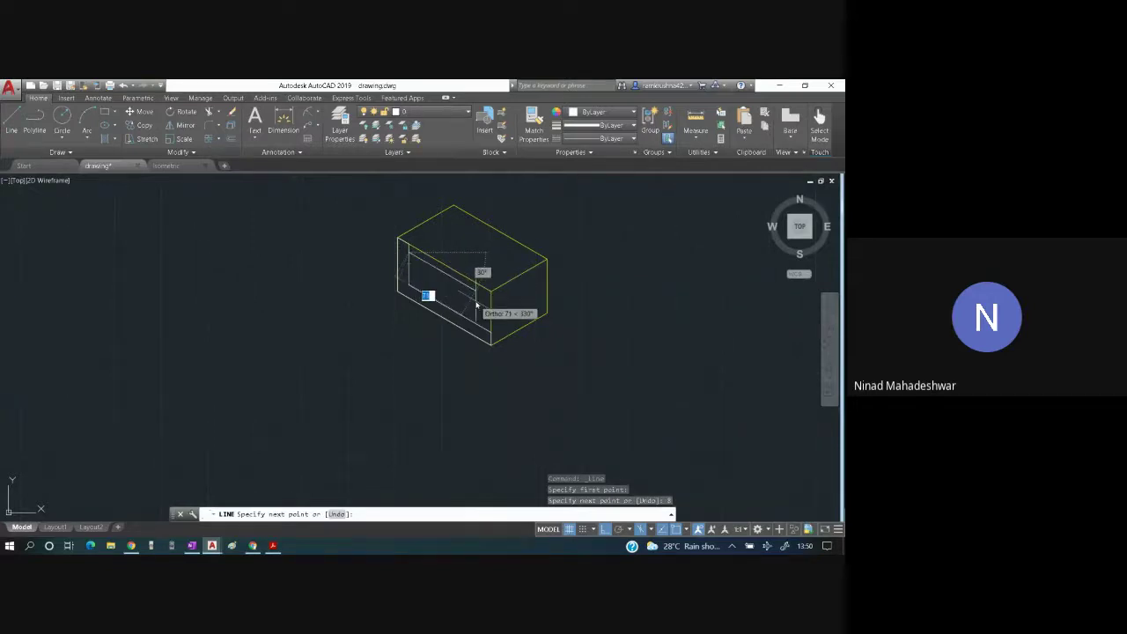
type("44")
key("Return")
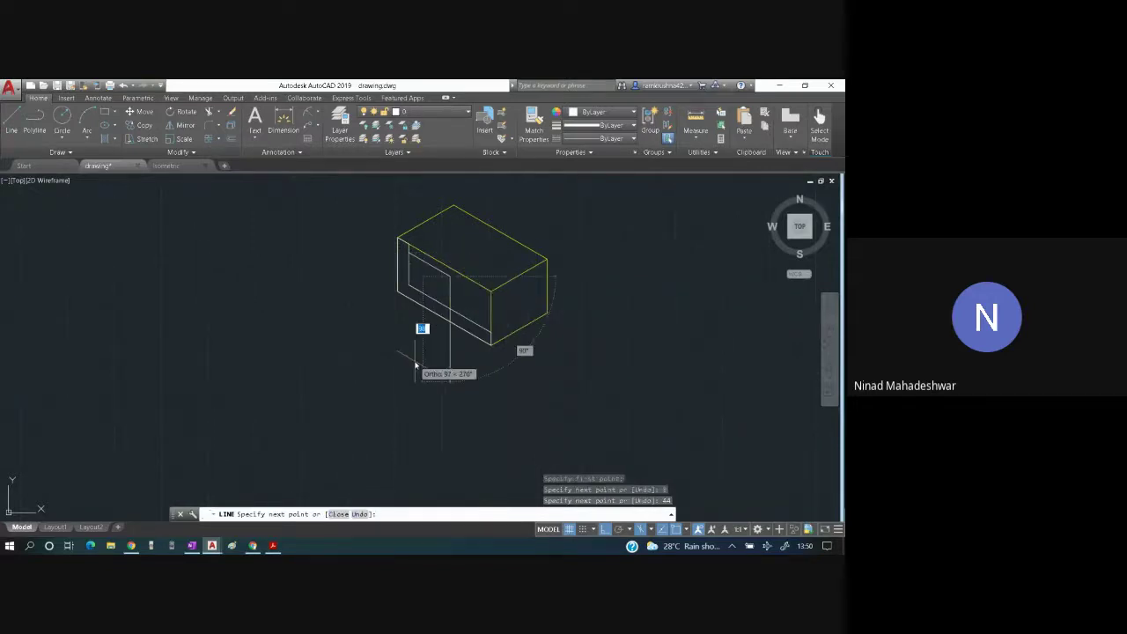
type("70")
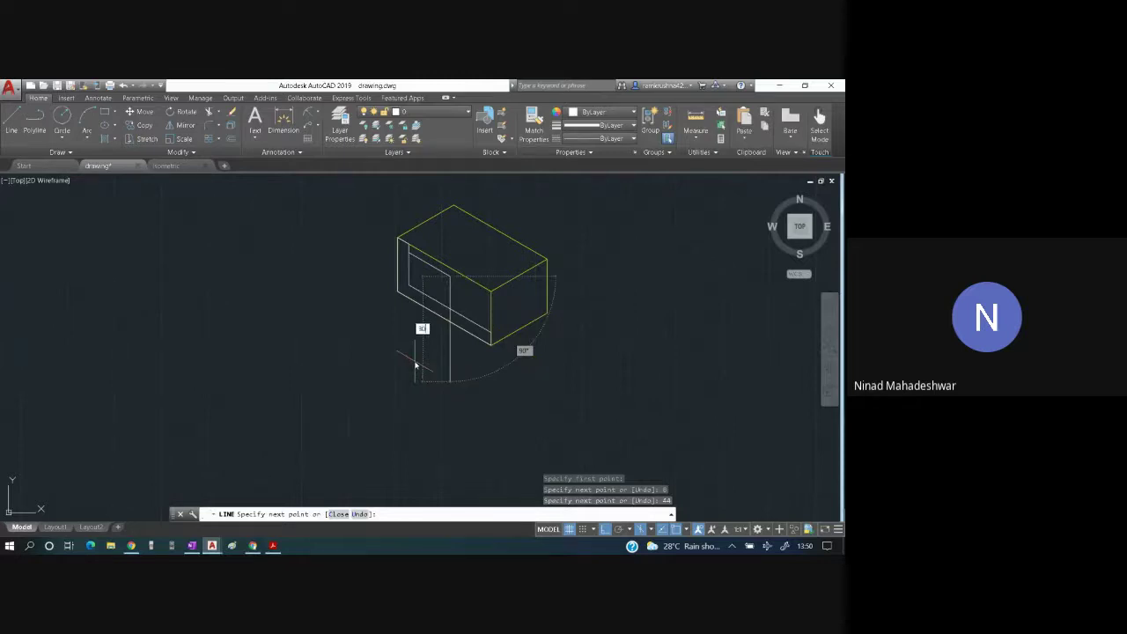
key("Return")
key("Escape")
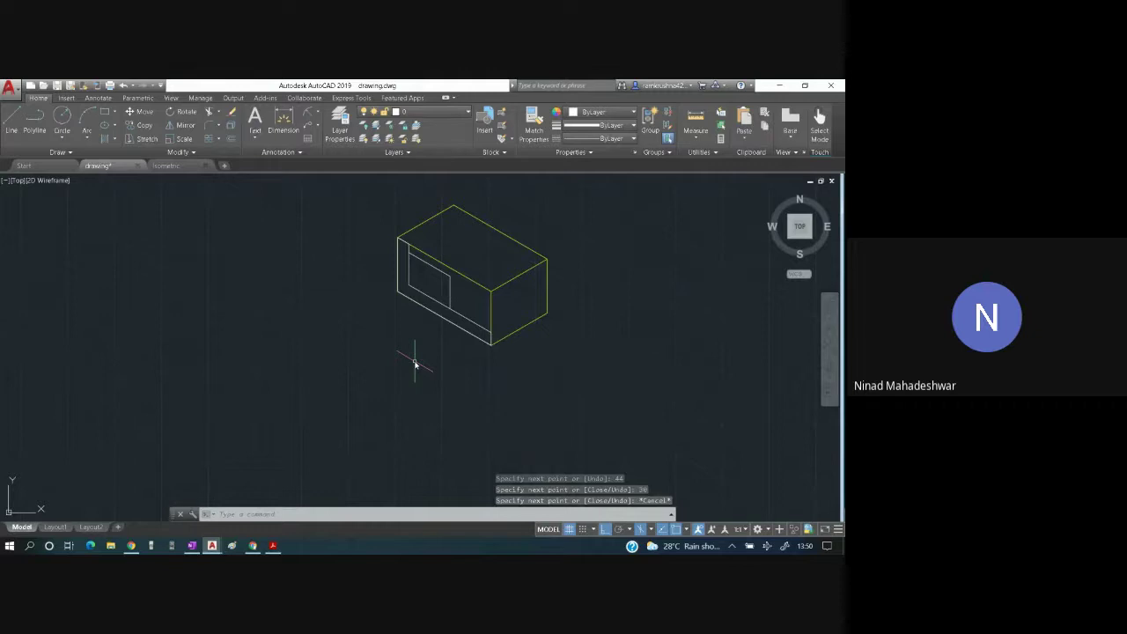
- Switch to the assignment PDF and highlight the sloping edge in question 57's front view
key("alt+Tab")
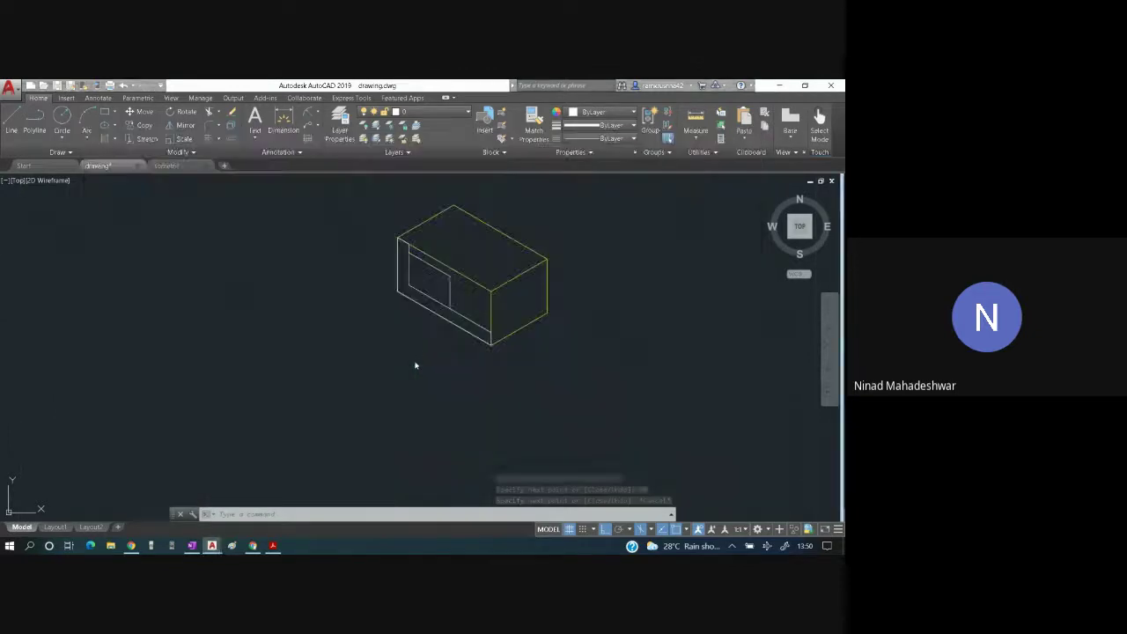
key("alt+Tab")
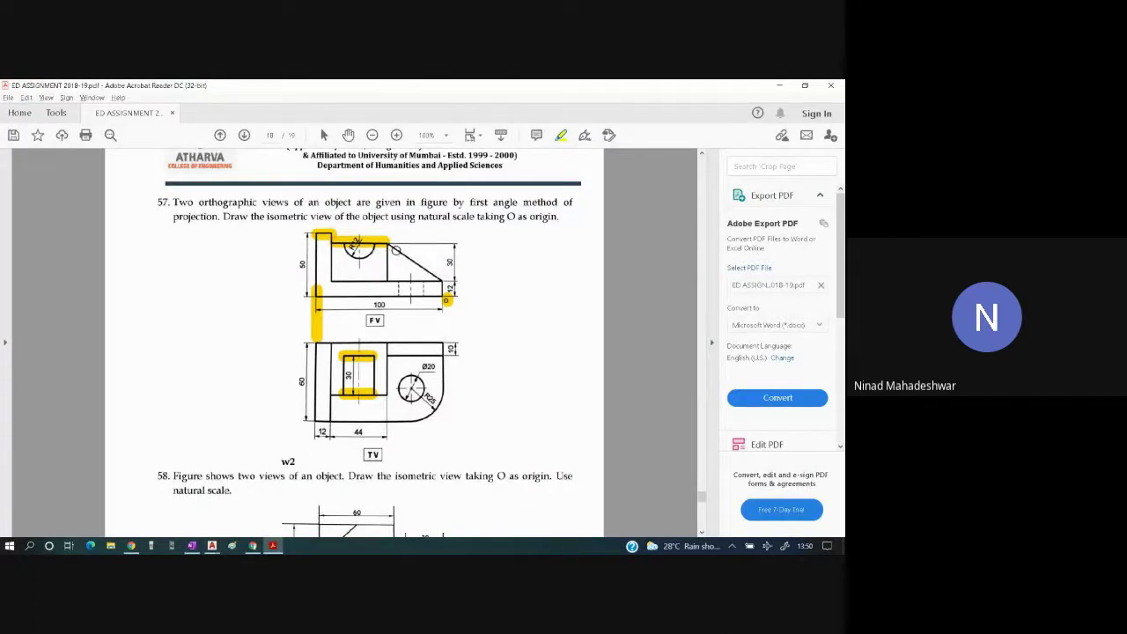
left_click_drag(389, 245, 438, 280)
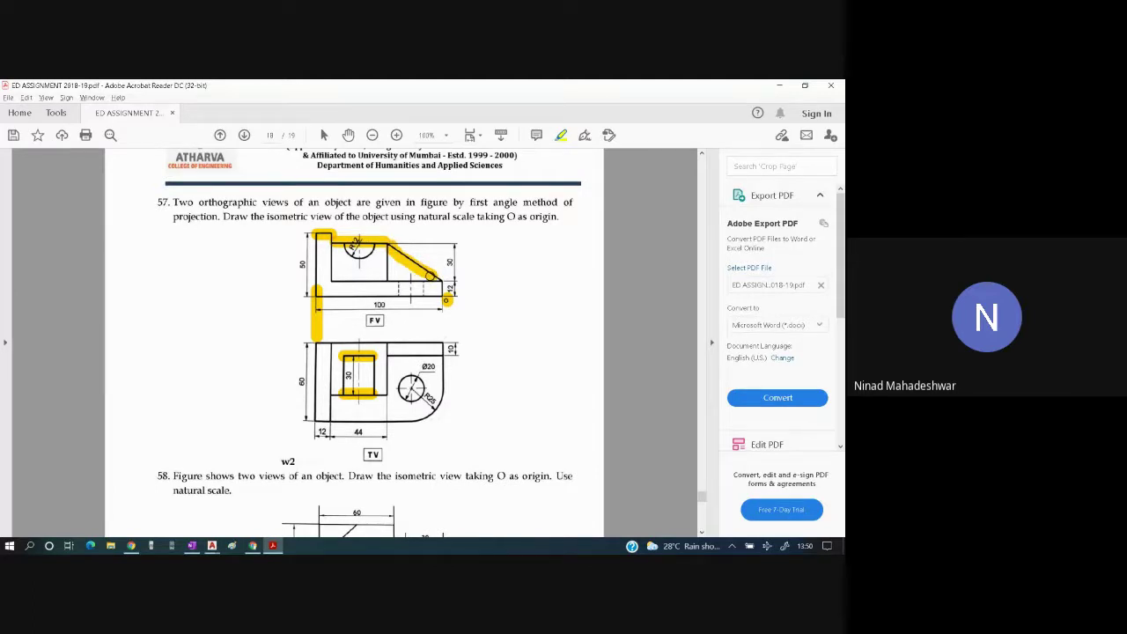
- Back in AutoCAD, draw the sloping line from the 44-unit line's end to the base's upper front corner with Ortho off, and turn Ortho back on
key("alt+Tab")
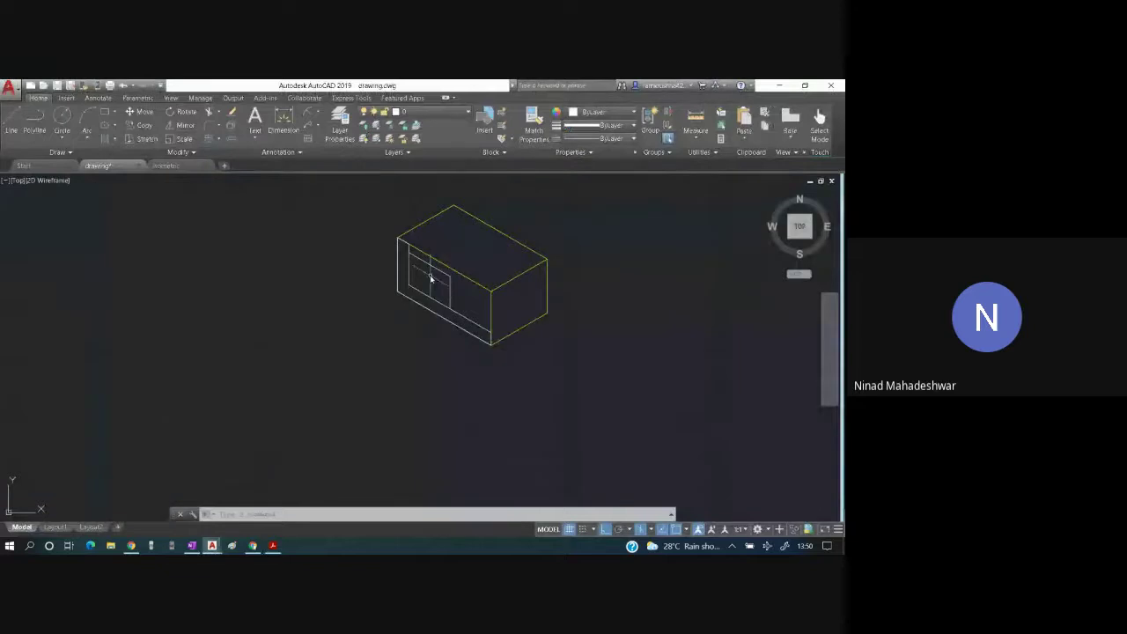
left_click(11, 125)
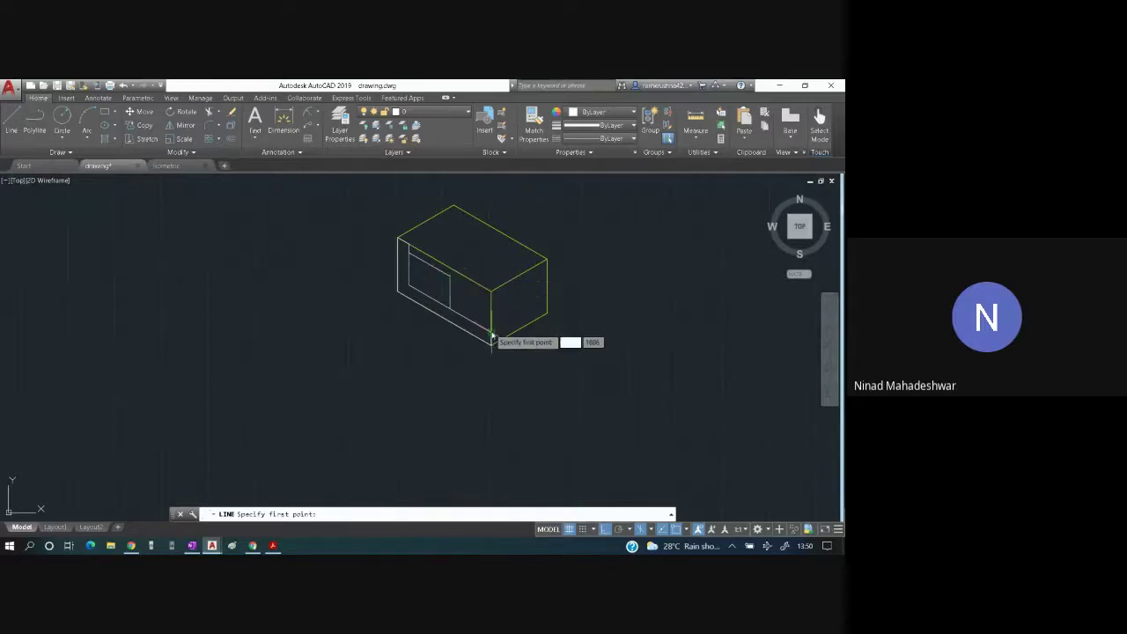
left_click(451, 278)
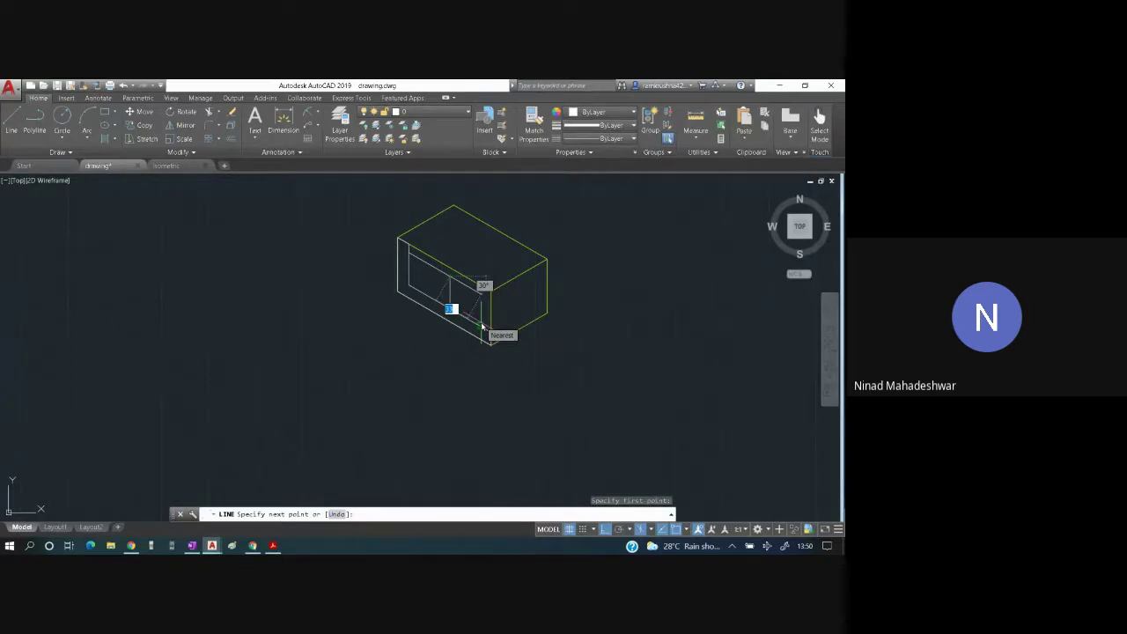
key("F8")
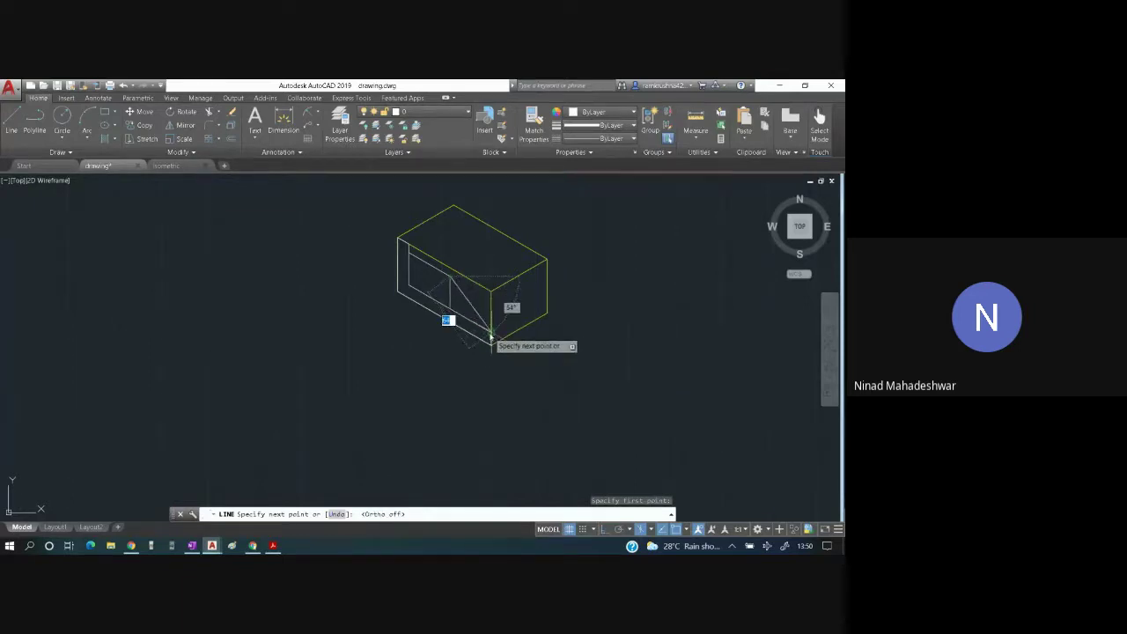
left_click(490, 337)
key("Escape")
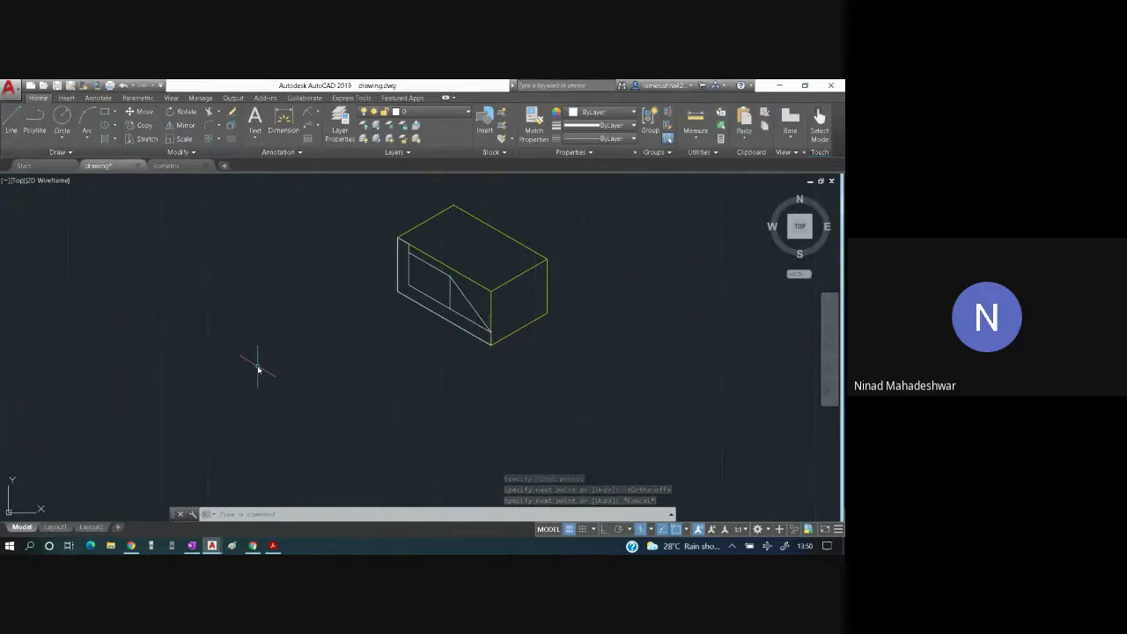
key("F8")
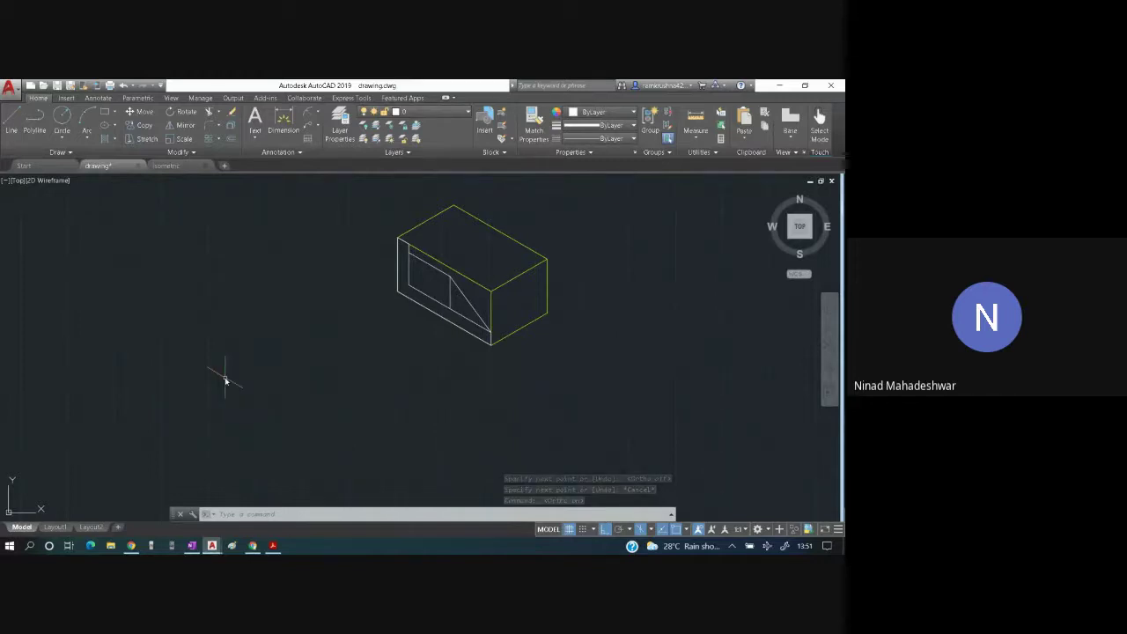
- Check the semicircular cut in the PDF's front view, and in AutoCAD start an Ellipse isocircle centred on the 44-unit line's midpoint
key("alt+Tab")
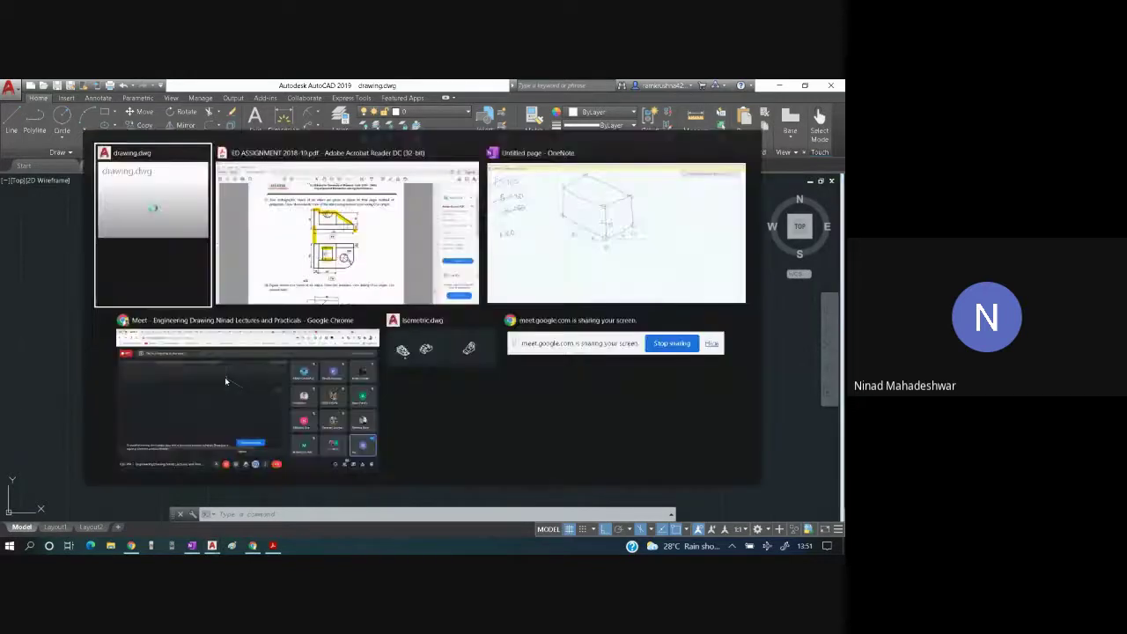
key("alt+Tab")
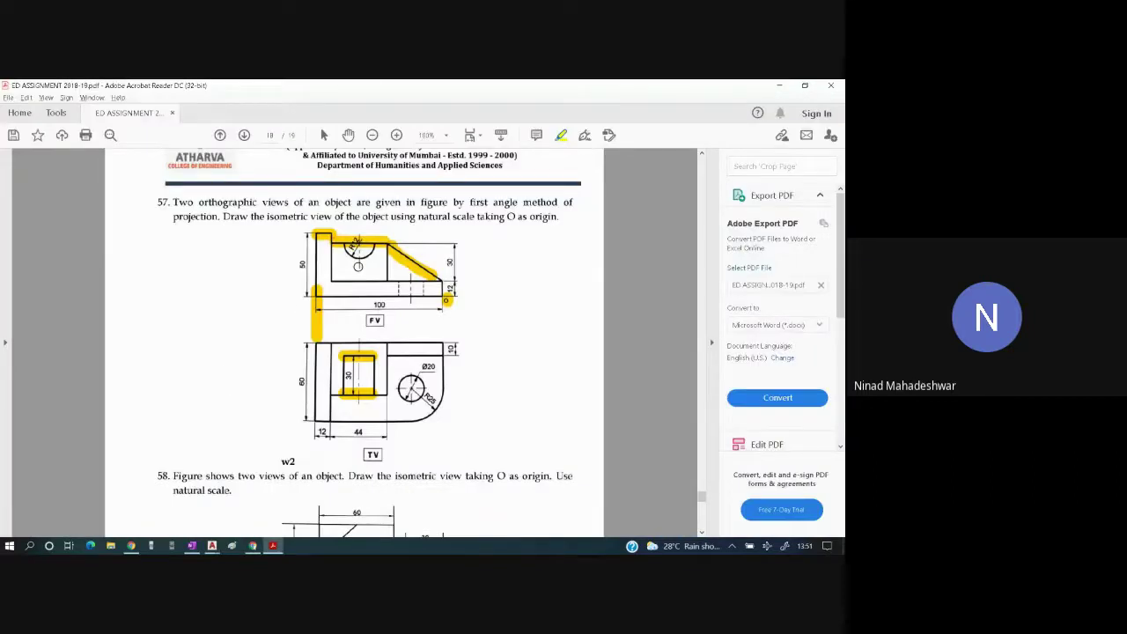
key("alt+Tab")
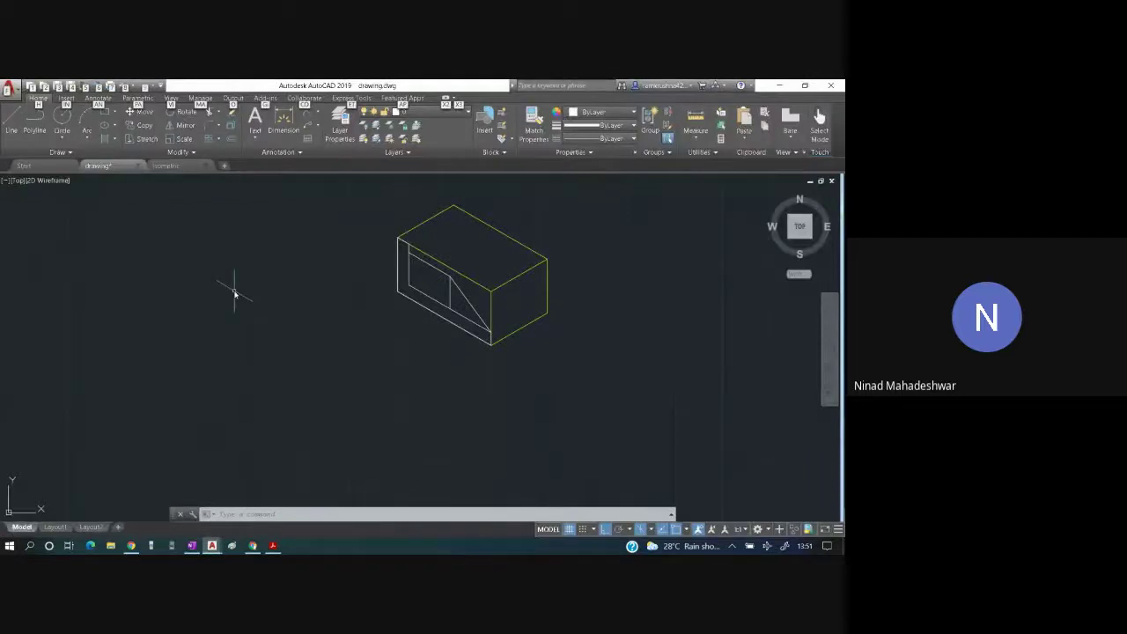
key("Escape")
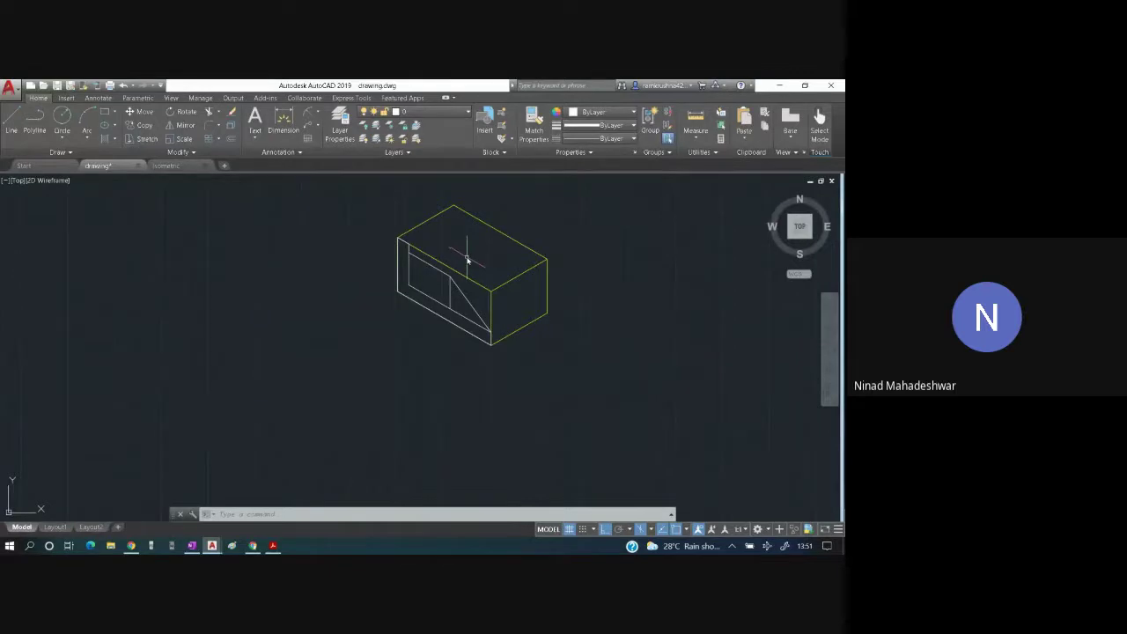
left_click(279, 514)
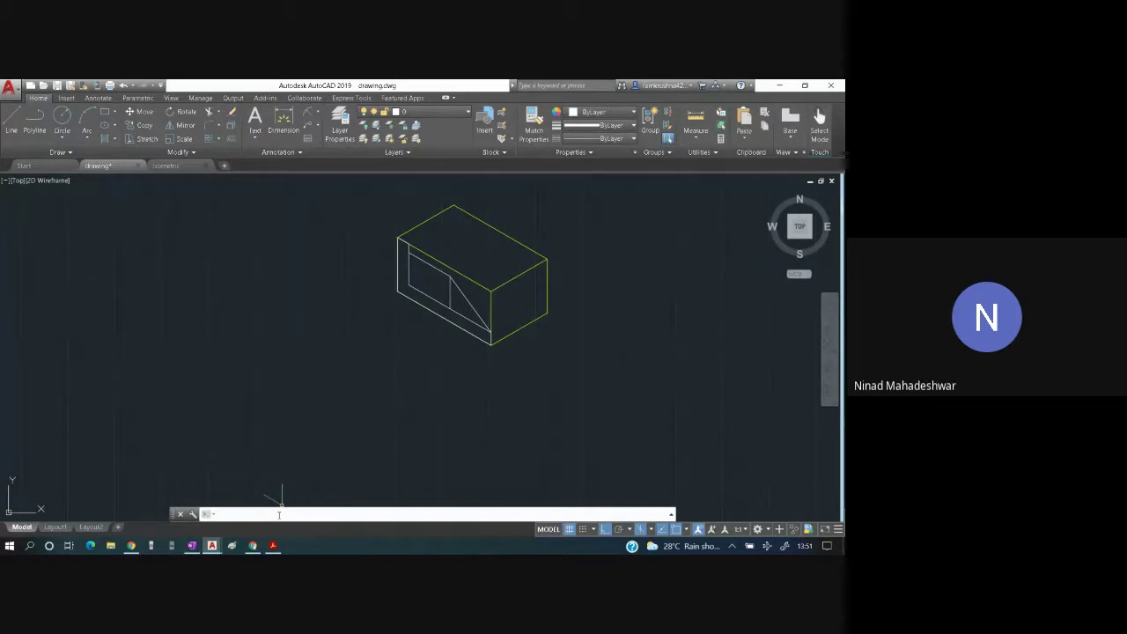
type("el")
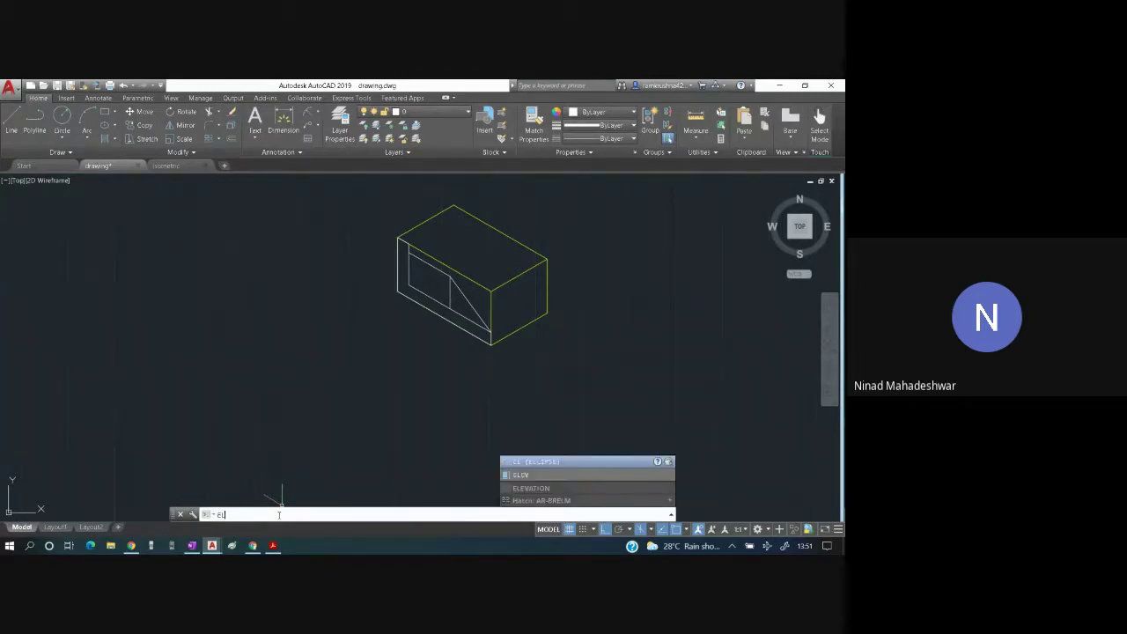
key("Return")
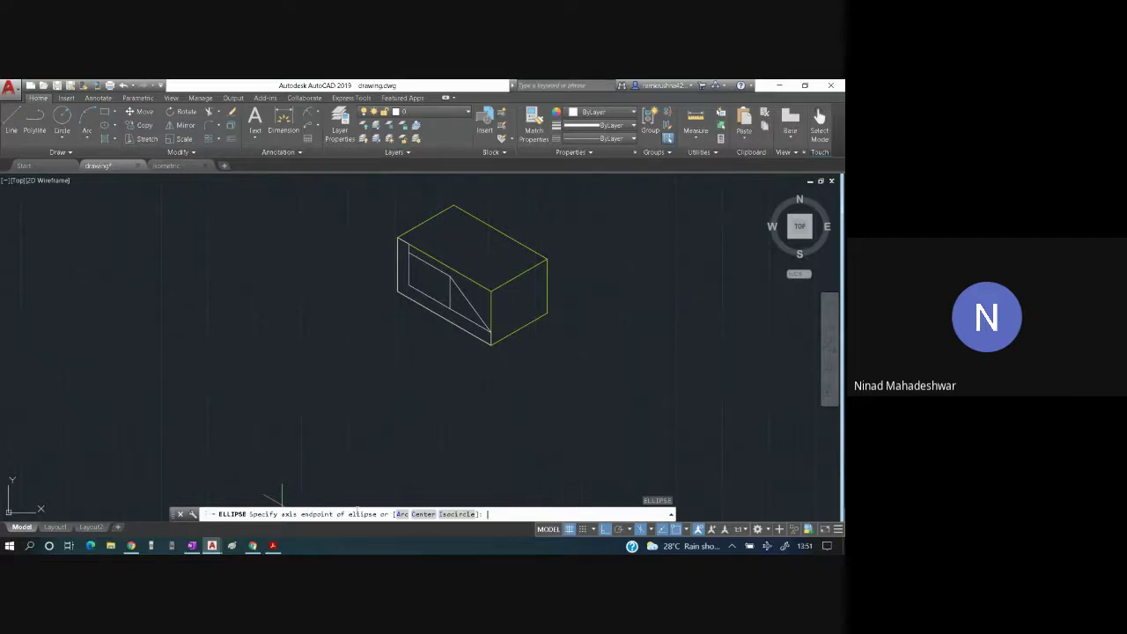
left_click(459, 514)
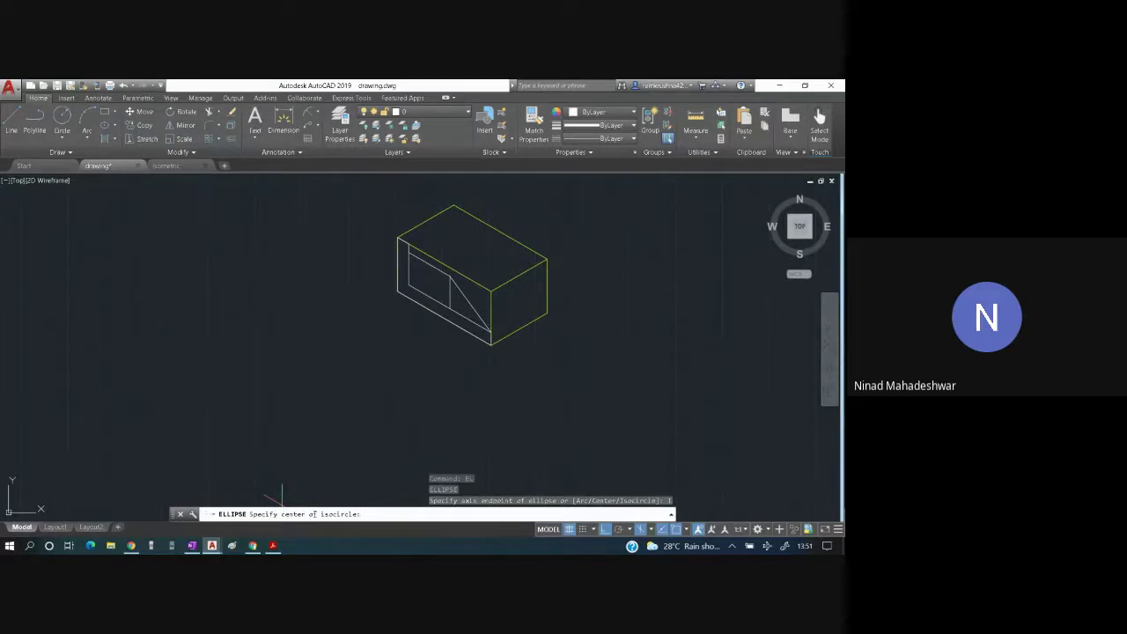
key("F5")
left_click(429, 264)
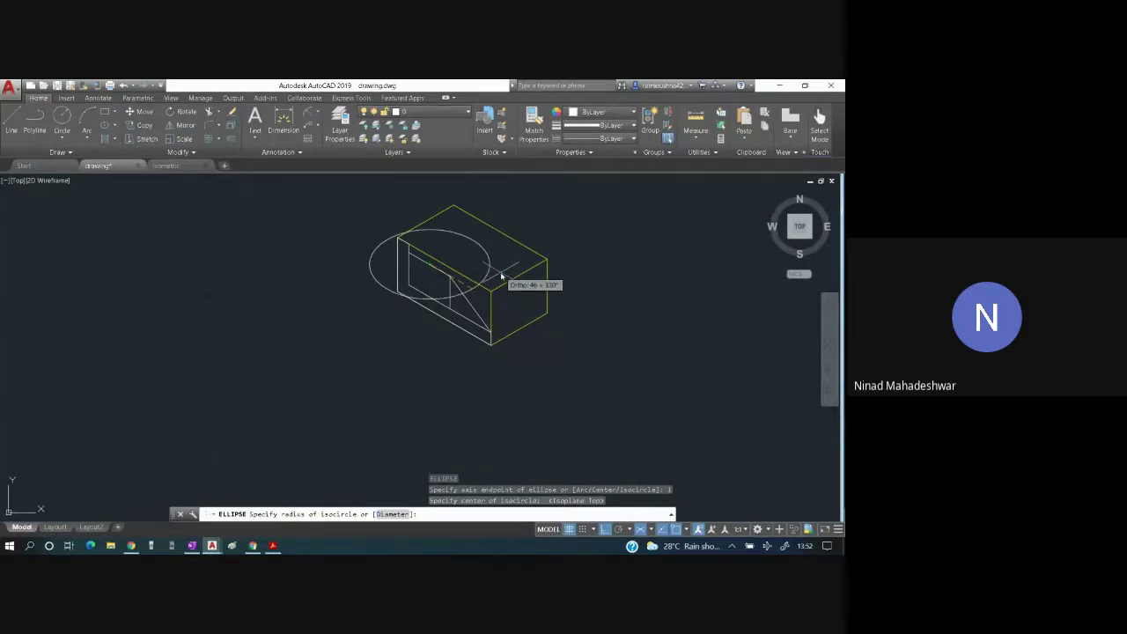
- Cycle the isoplanes until the isocircle lies in the left isoplane, matching the front-view face
key("F5")
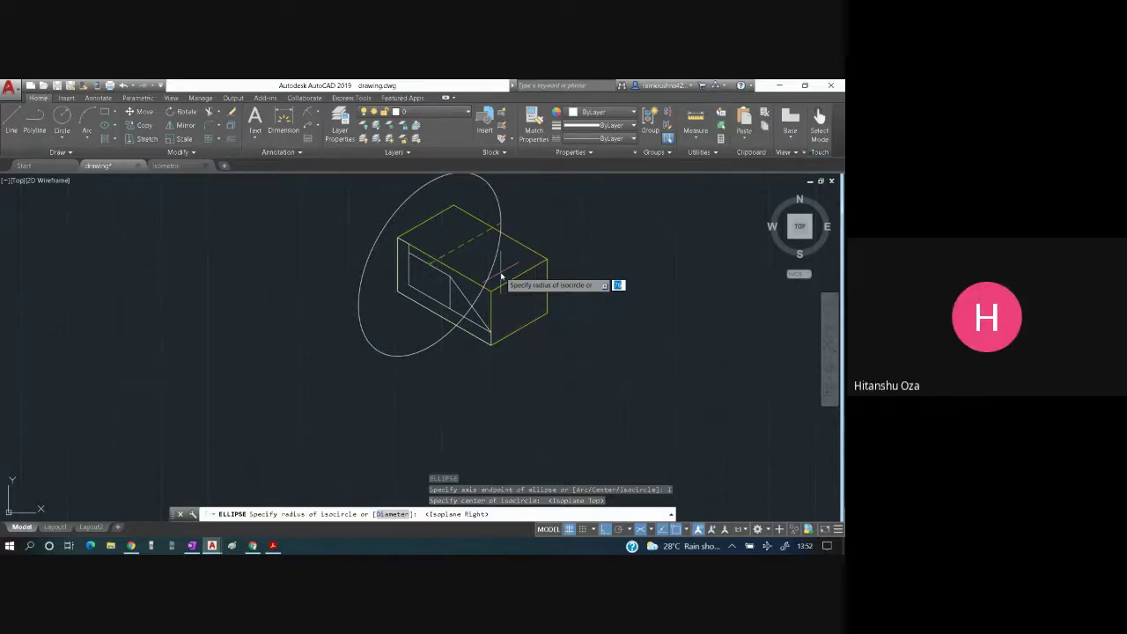
key("F5")
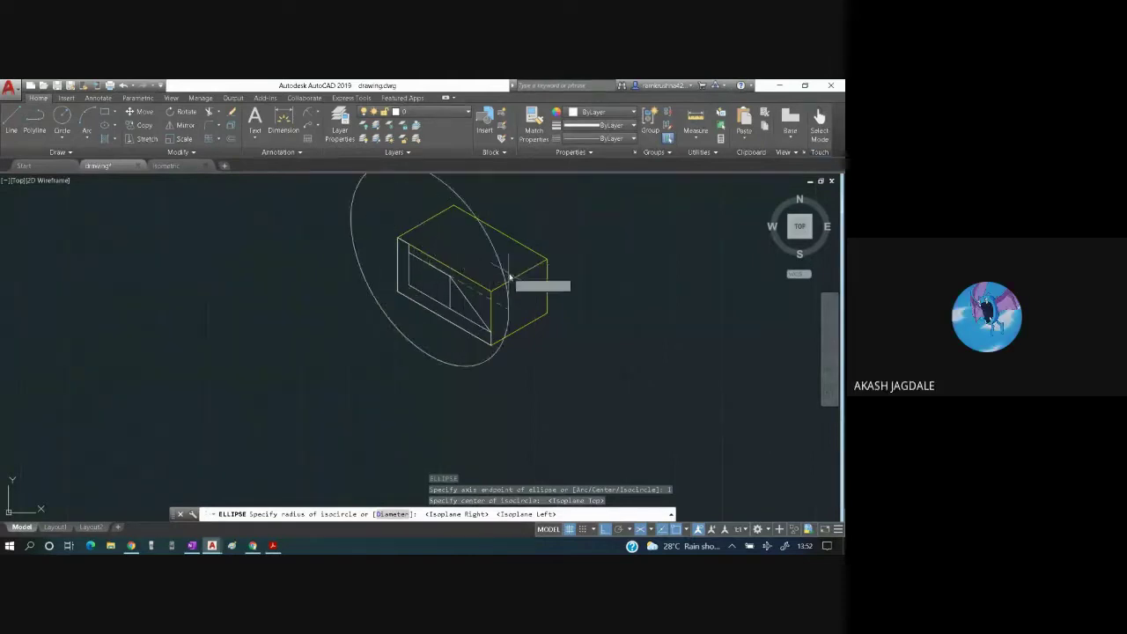
key("F5")
key("F5")
key("F5")
key("F5")
key("F5")
key("F5")
key("F5")
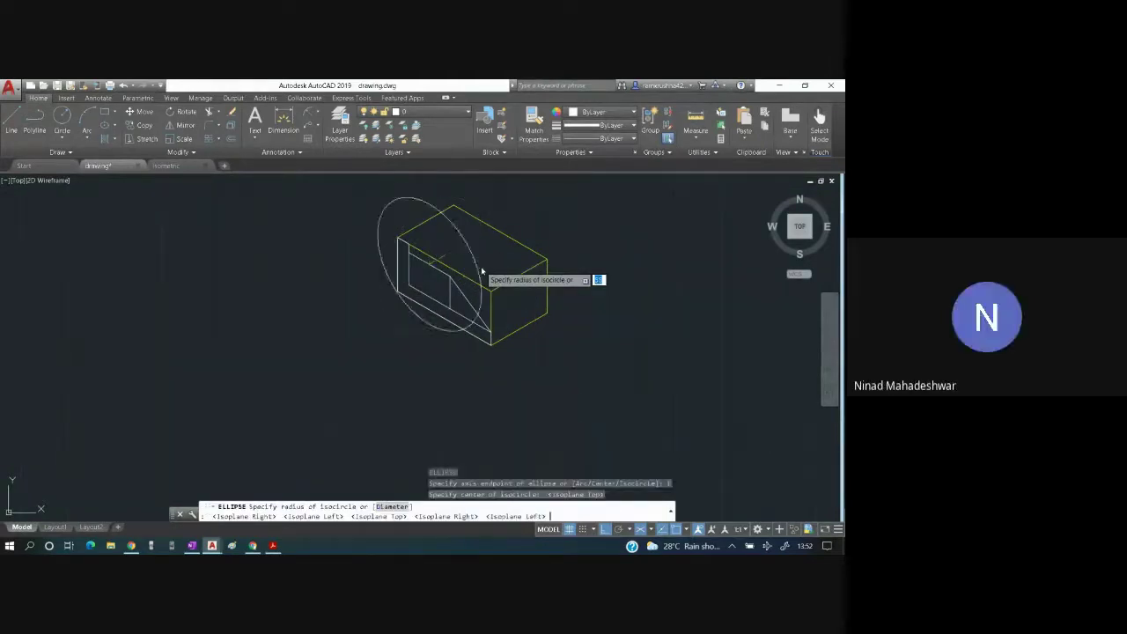
key("F5")
key("F5")
key("F5")
key("F5")
key("F5")
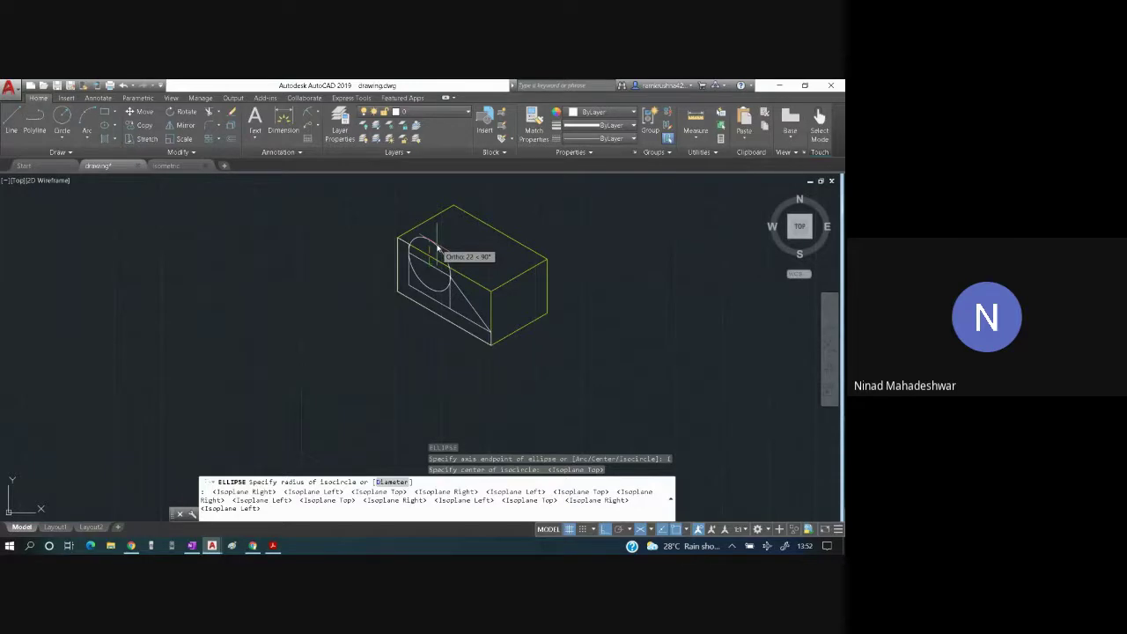
- Check the semicircular cut's radius in the PDF's front view, and in AutoCAD set the isocircle's radius to 12
key("alt+Tab")
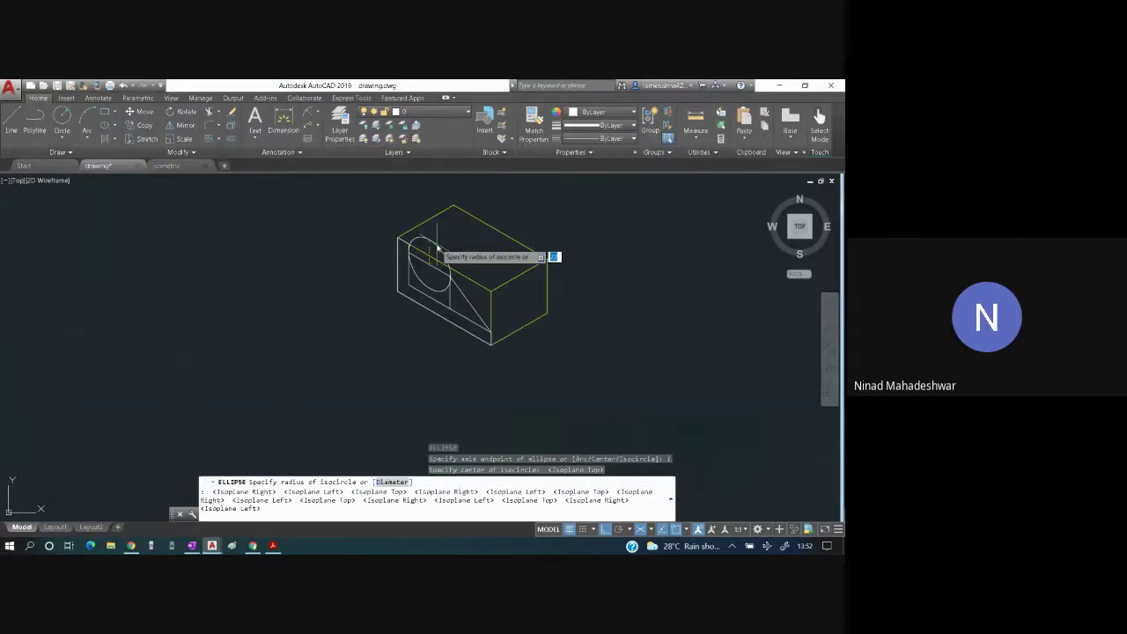
key("alt+Tab")
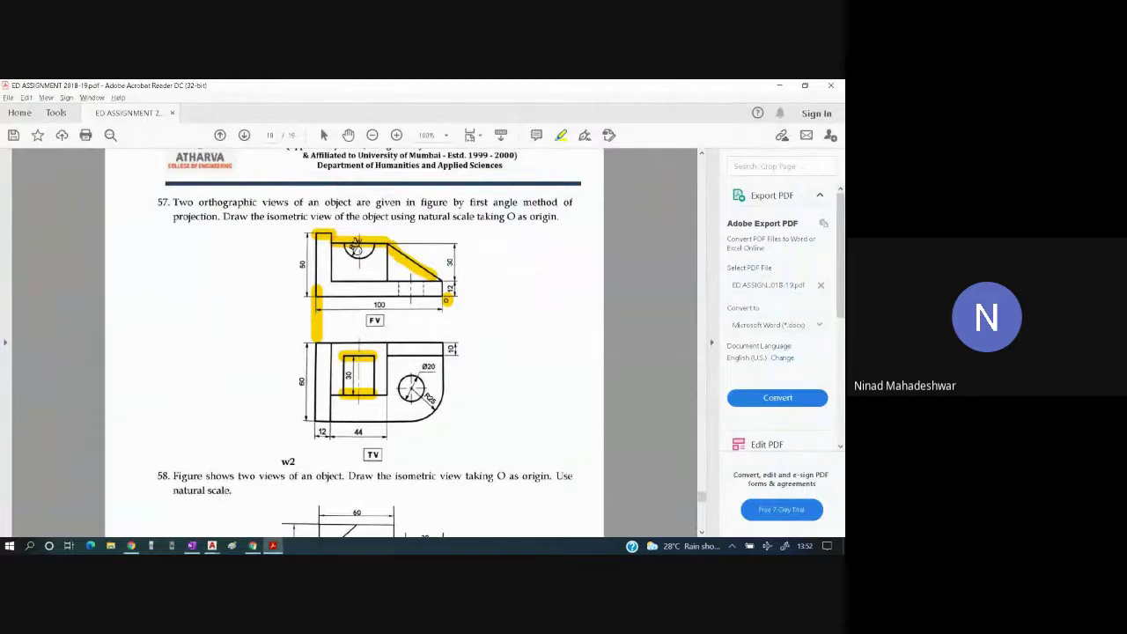
key("alt+Tab")
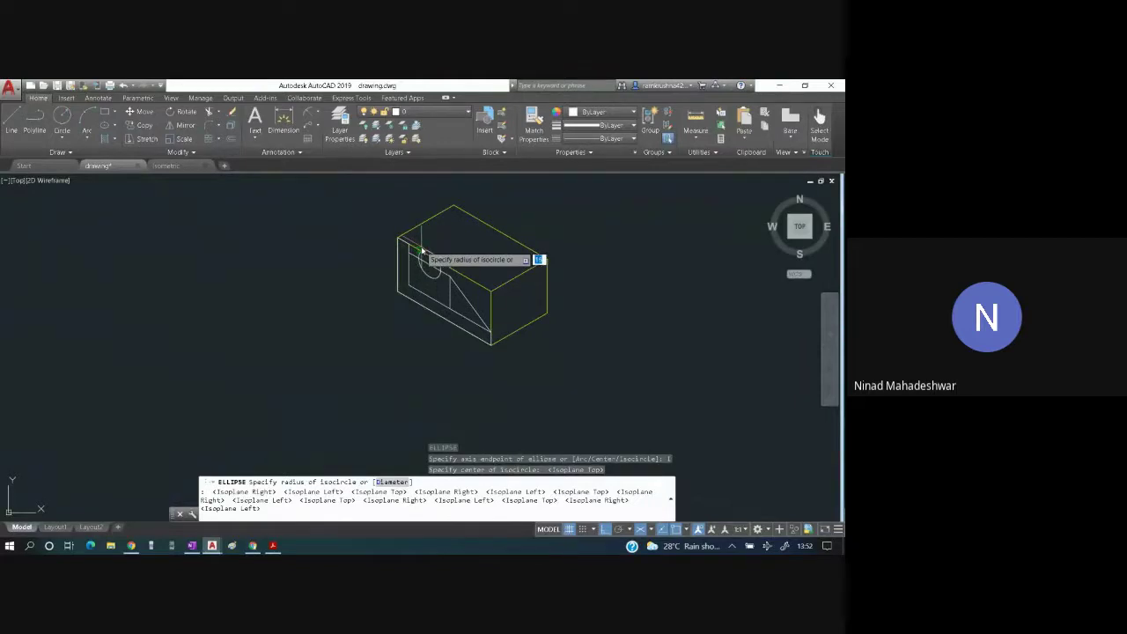
type("12")
key("Return")
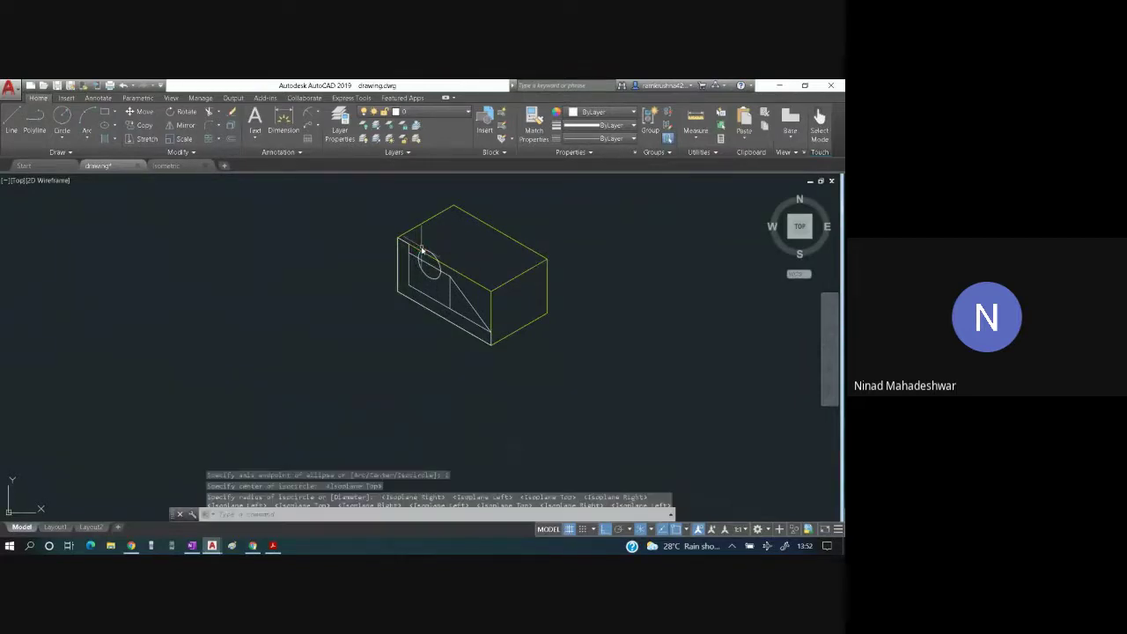
key("Escape")
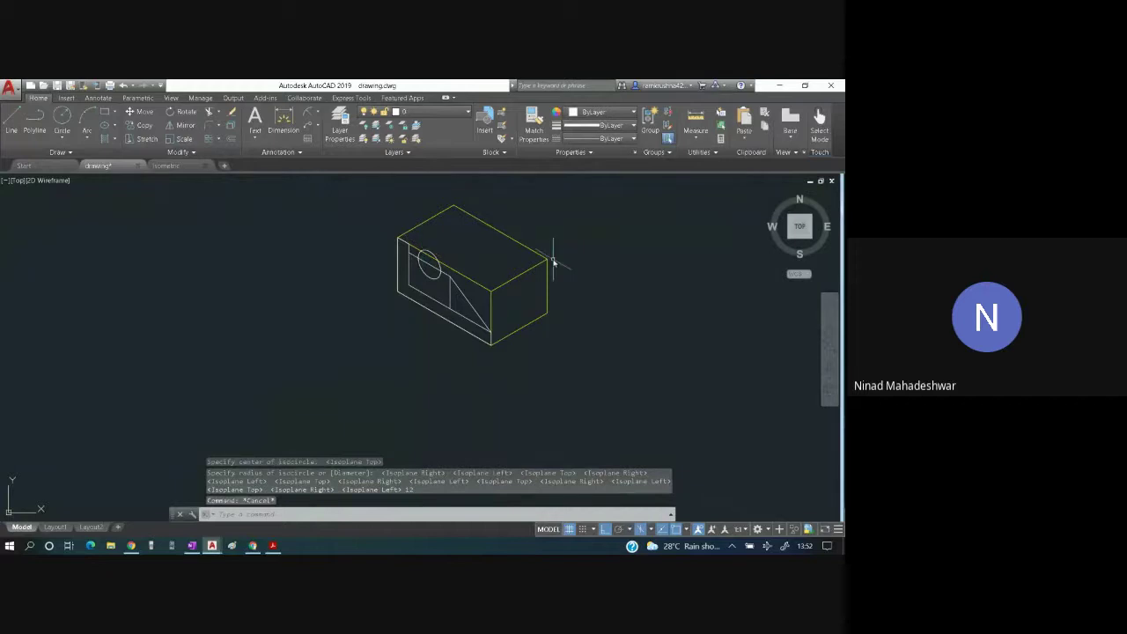
- Turn off the Projection line layer and trim away the isocircle's upper half above the 44-unit line
left_click(452, 113)
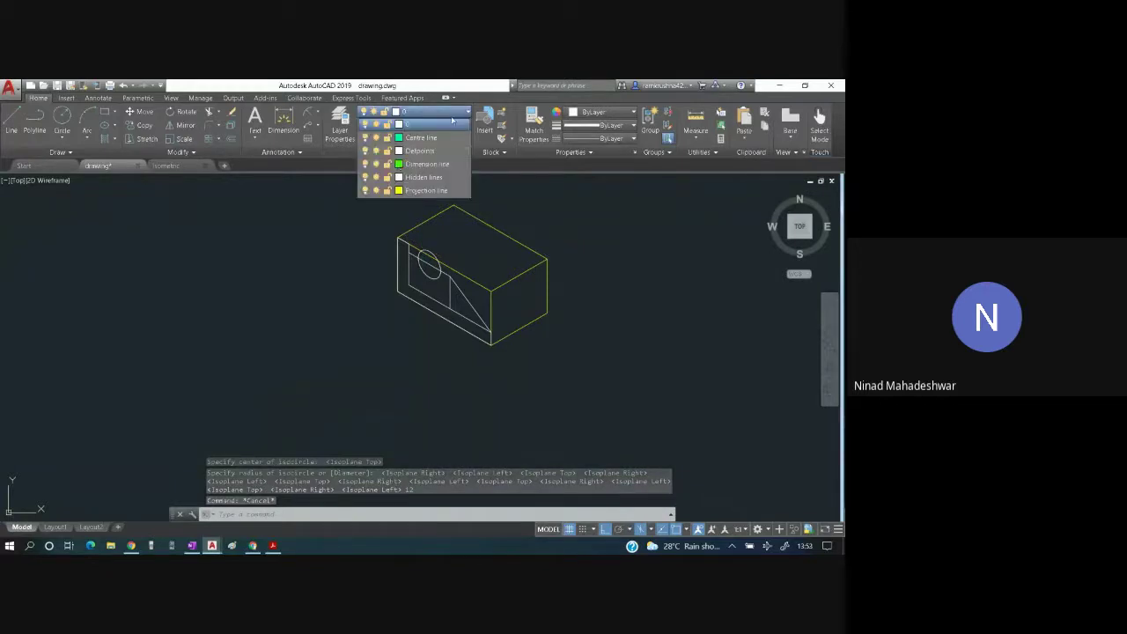
left_click(365, 191)
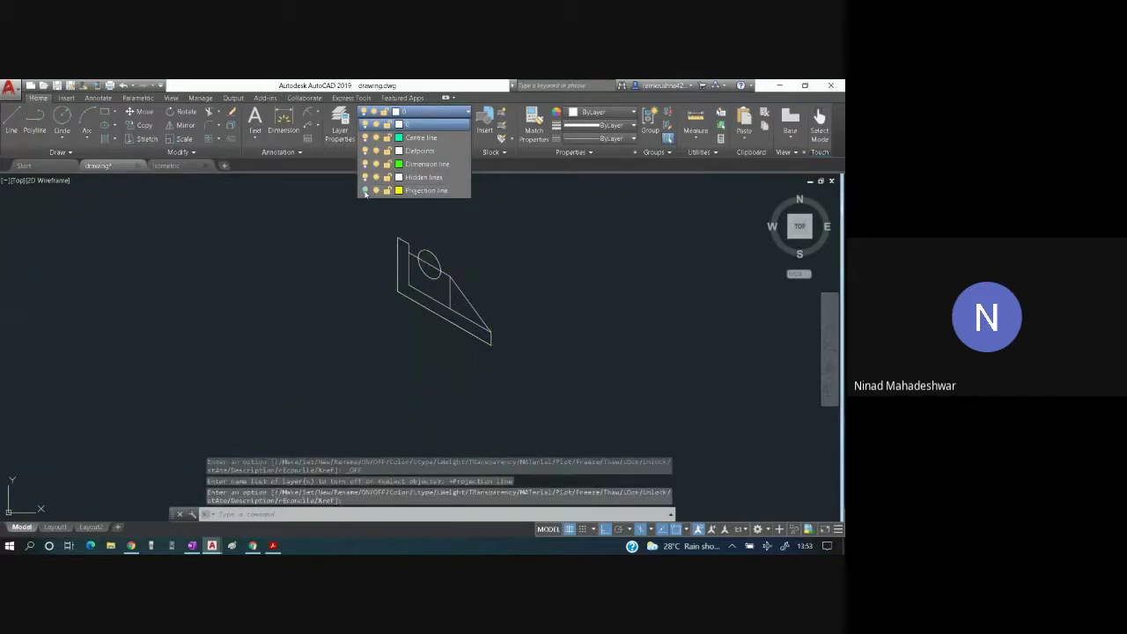
left_click(228, 269)
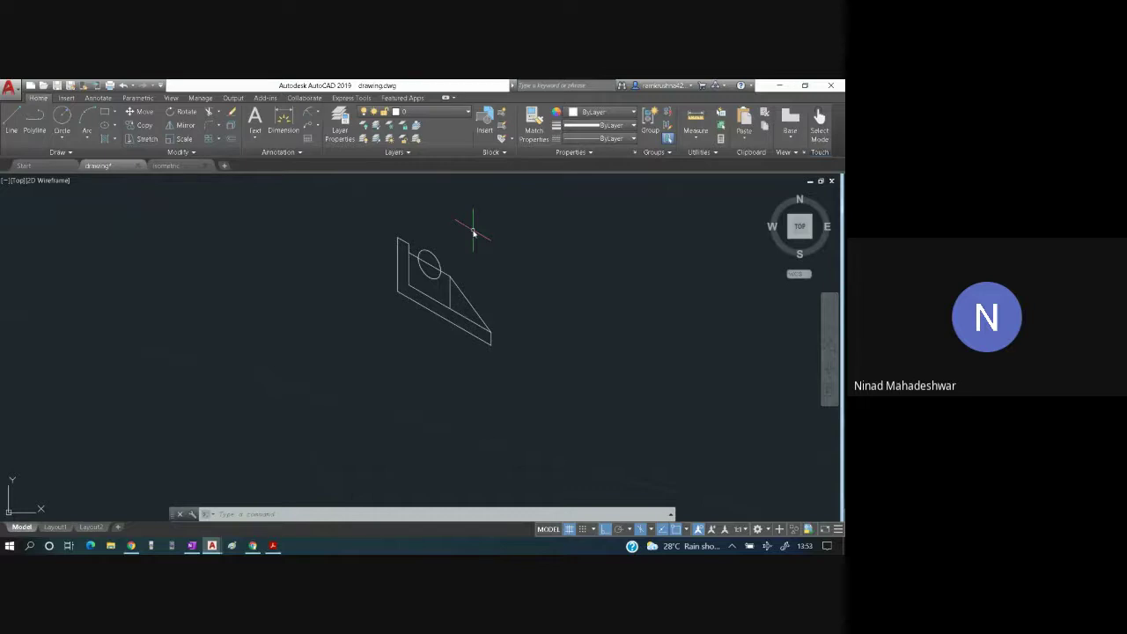
key("ctrl+a")
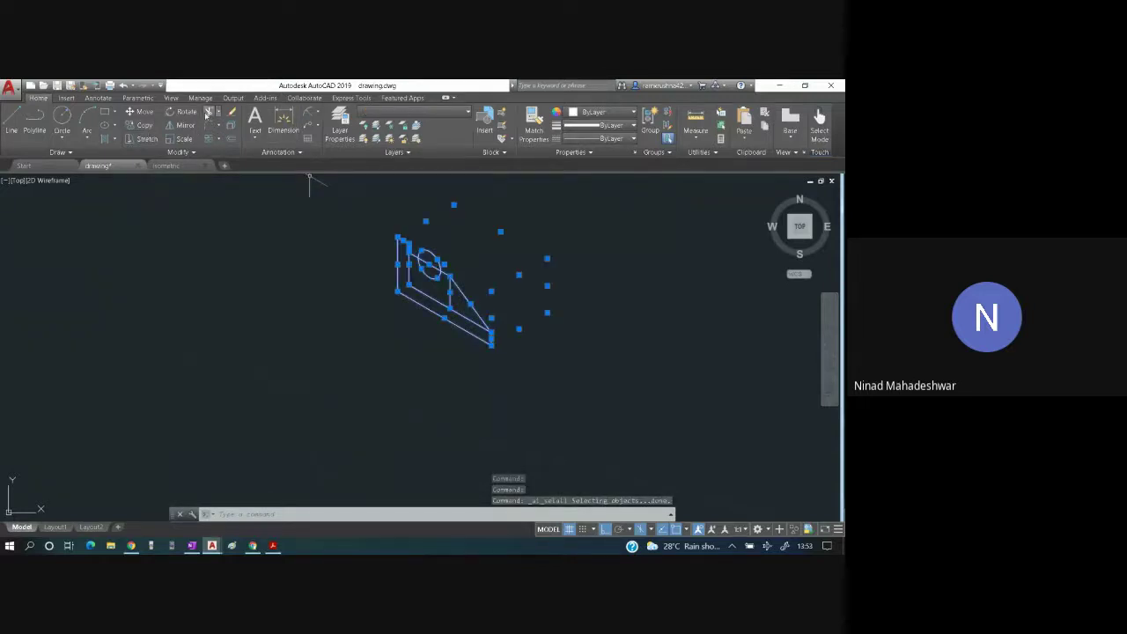
left_click(208, 111)
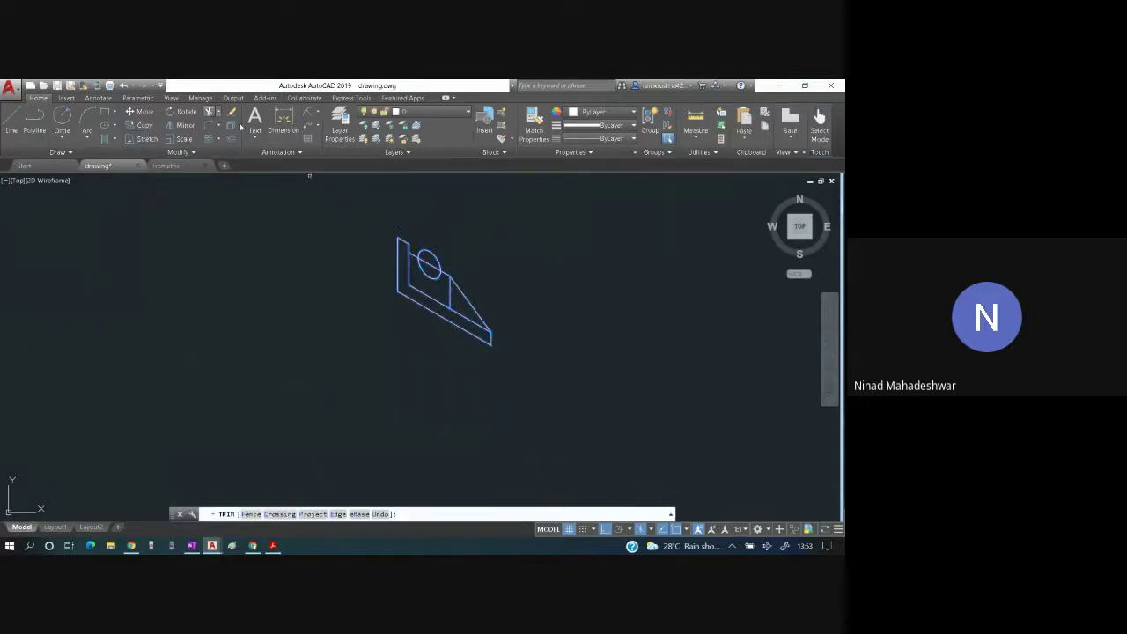
left_click(424, 253)
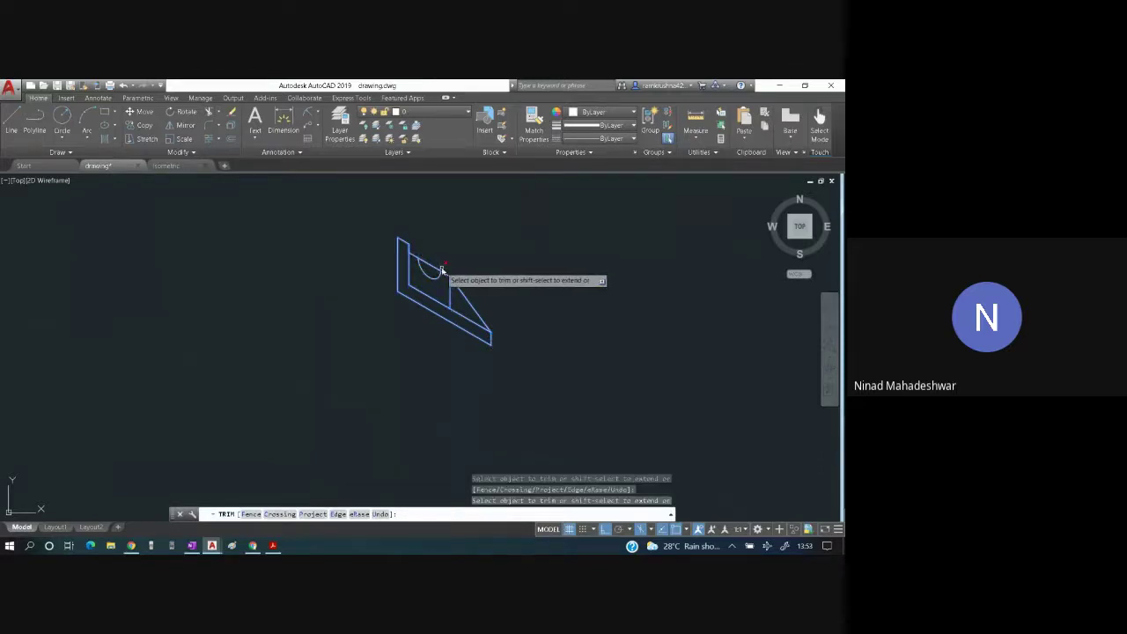
key("Escape")
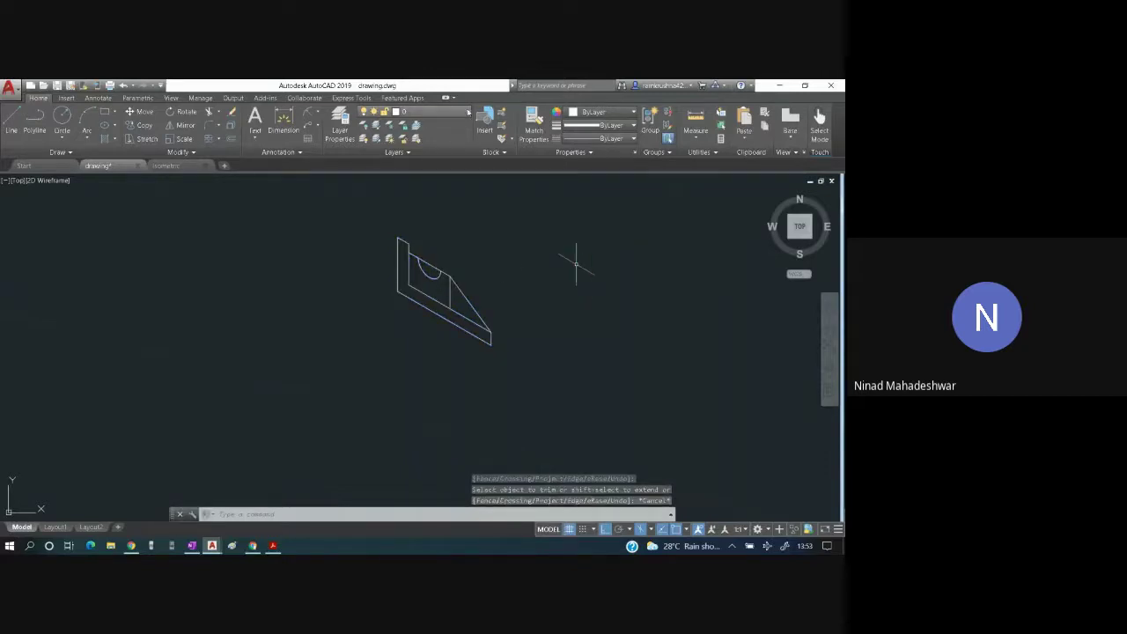
- Turn the Projection line layer back on
left_click(440, 112)
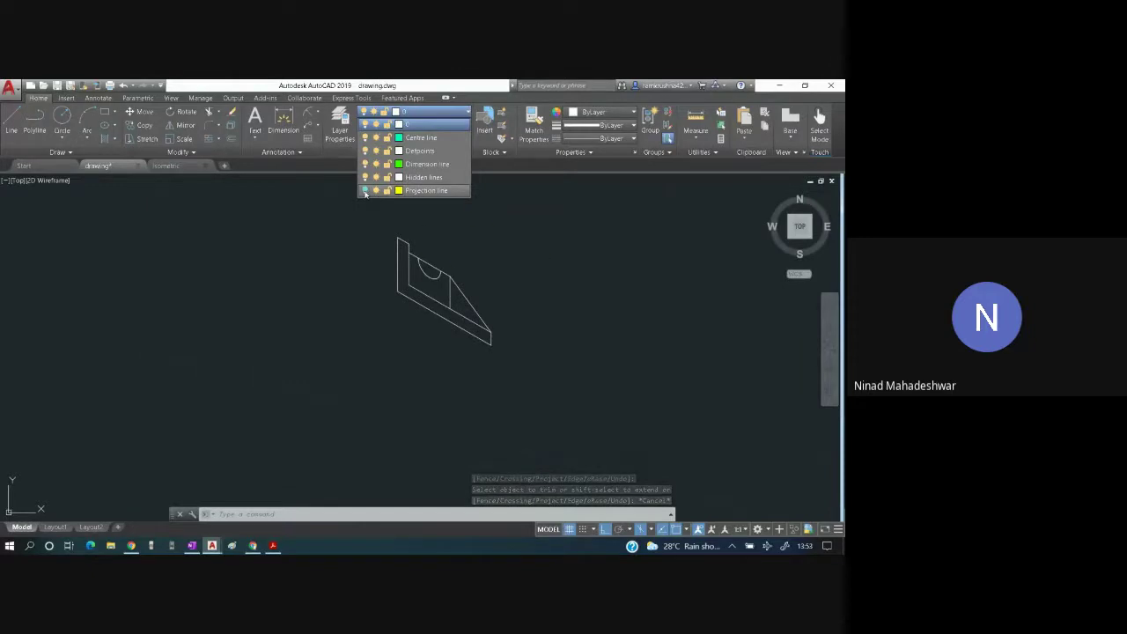
left_click(365, 191)
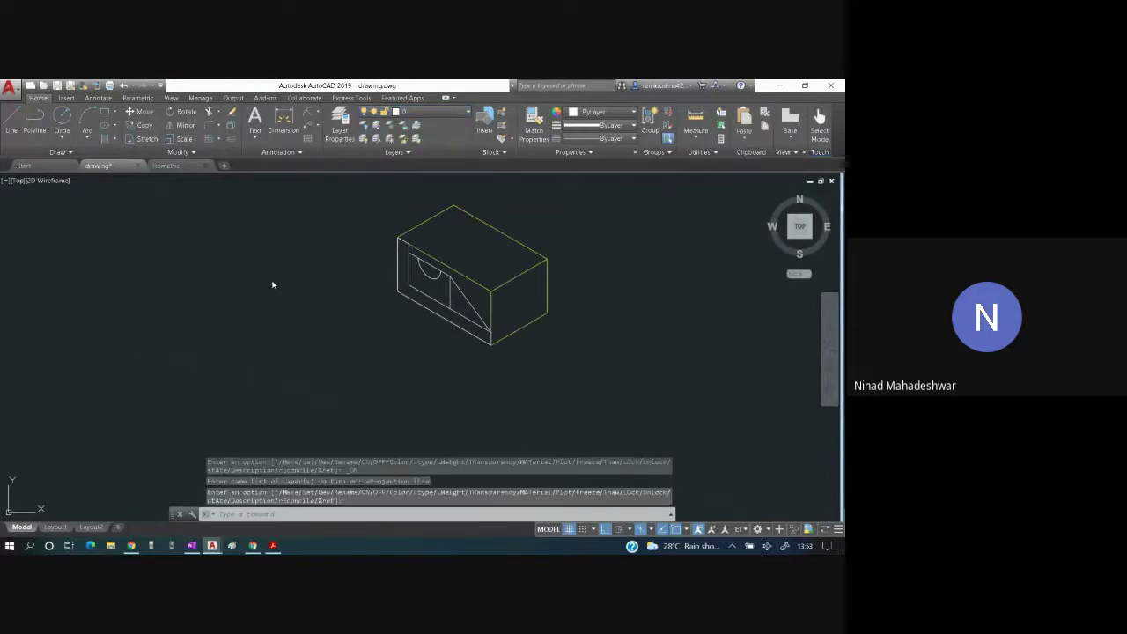
key("Escape")
- Review question 57 in the assignment PDF, and in AutoCAD draw a 60-unit depth line from the base's lower front corner in the top isoplane
key("alt+Tab")
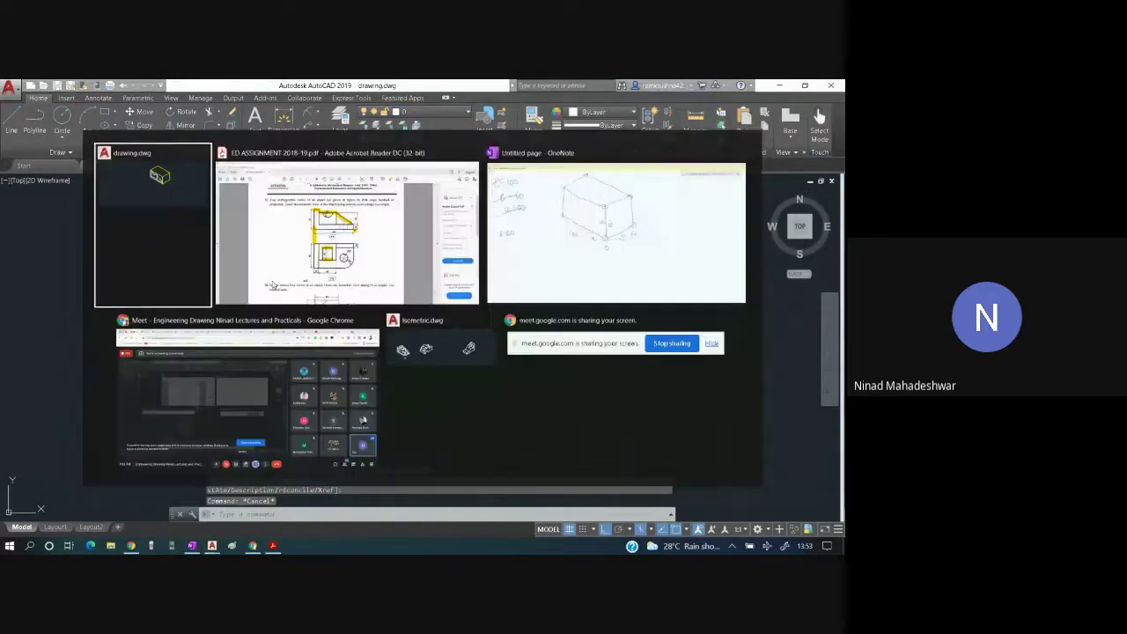
key("alt+Tab")
key("alt+Tab")
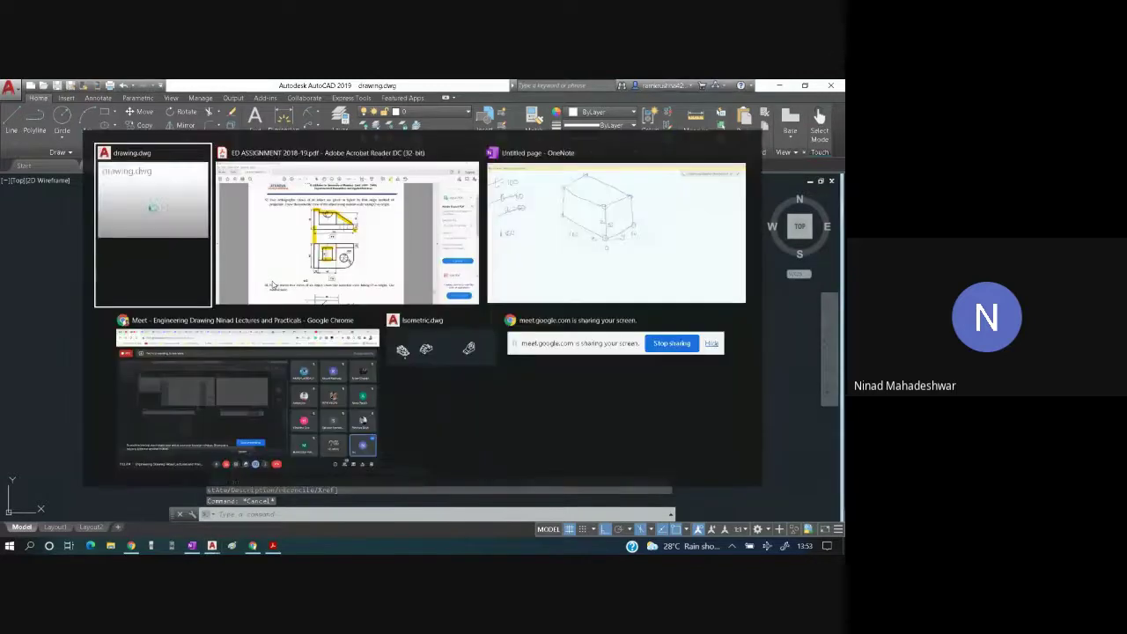
key("alt+Tab")
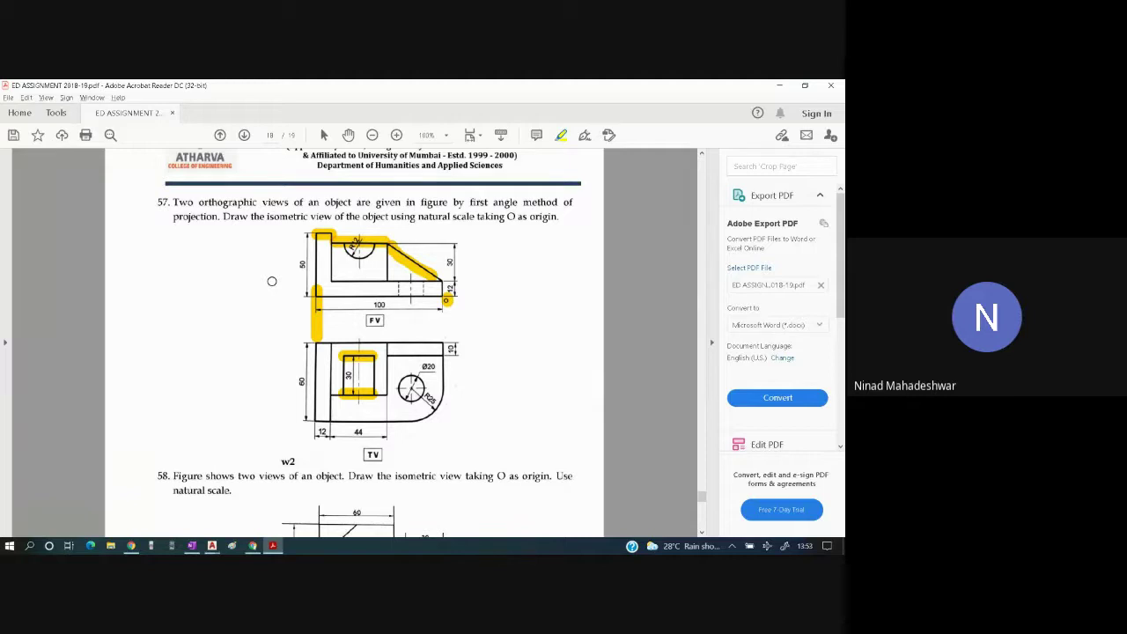
key("alt+Tab")
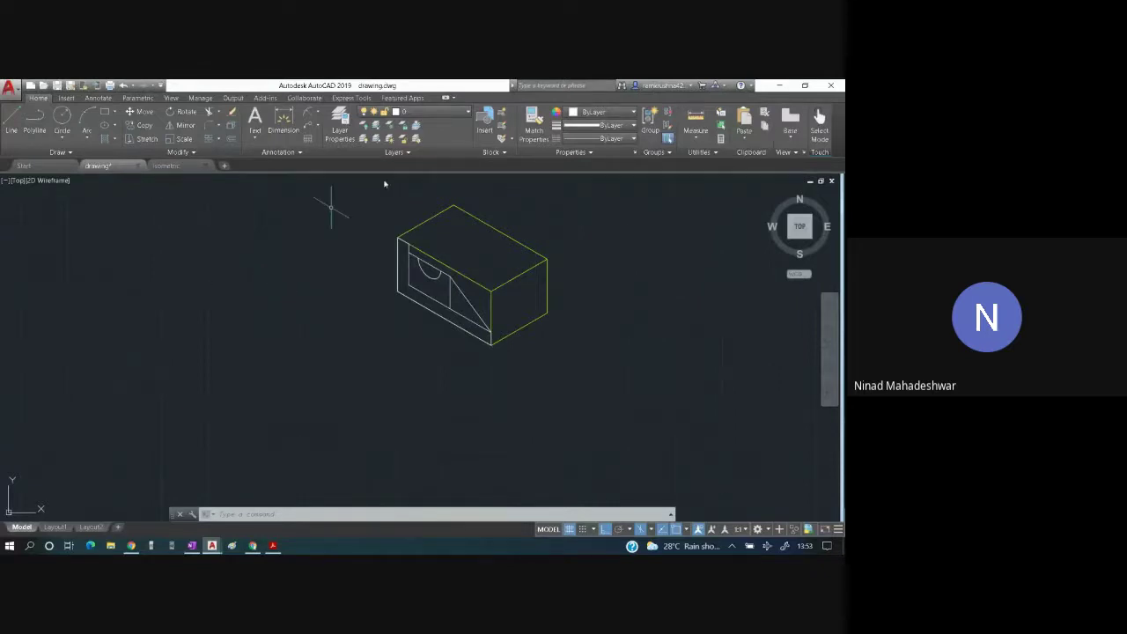
left_click(11, 134)
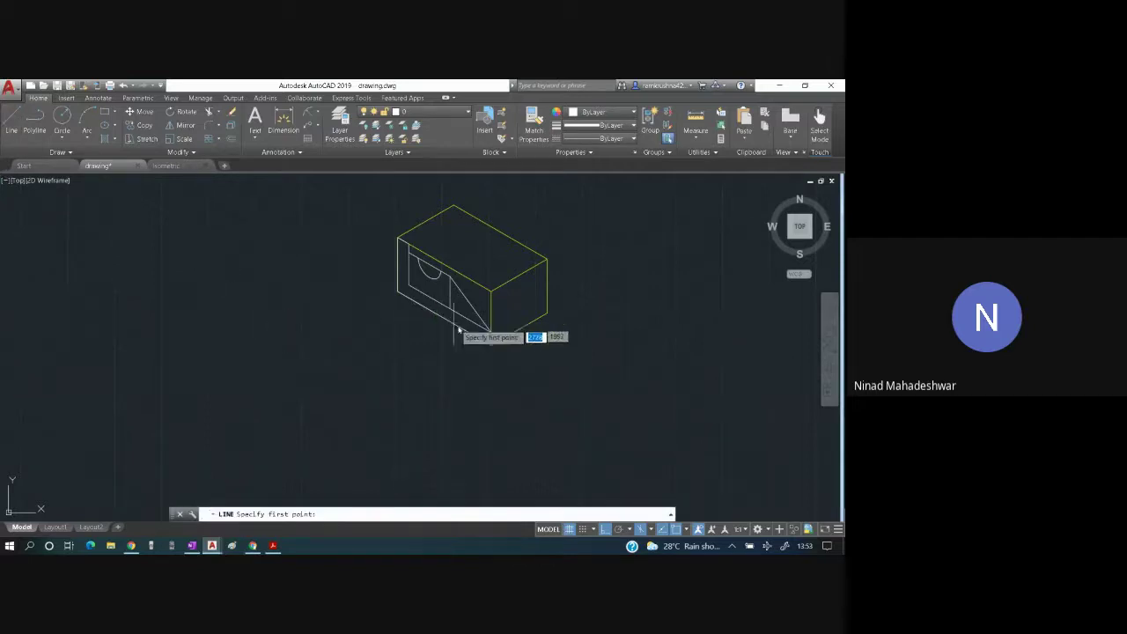
left_click(490, 341)
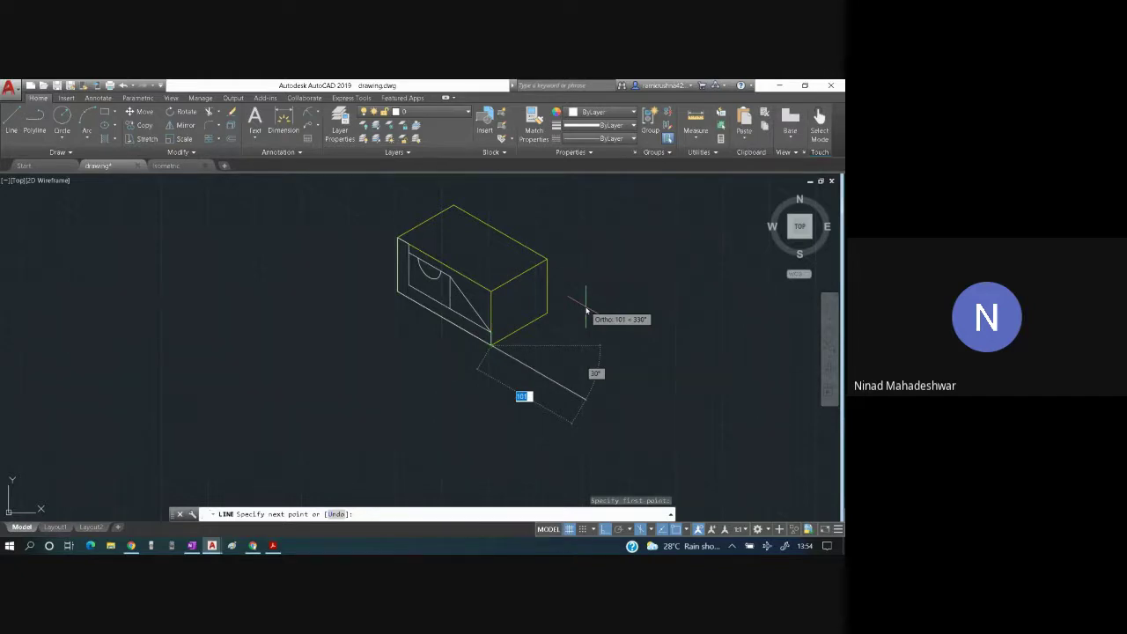
key("F5")
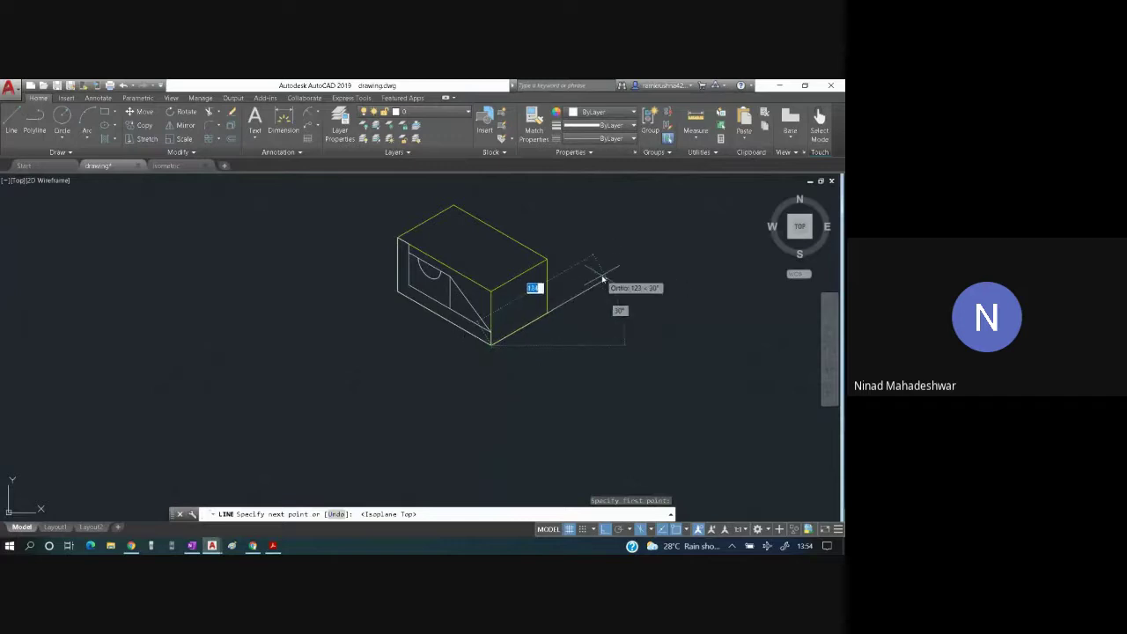
type("60")
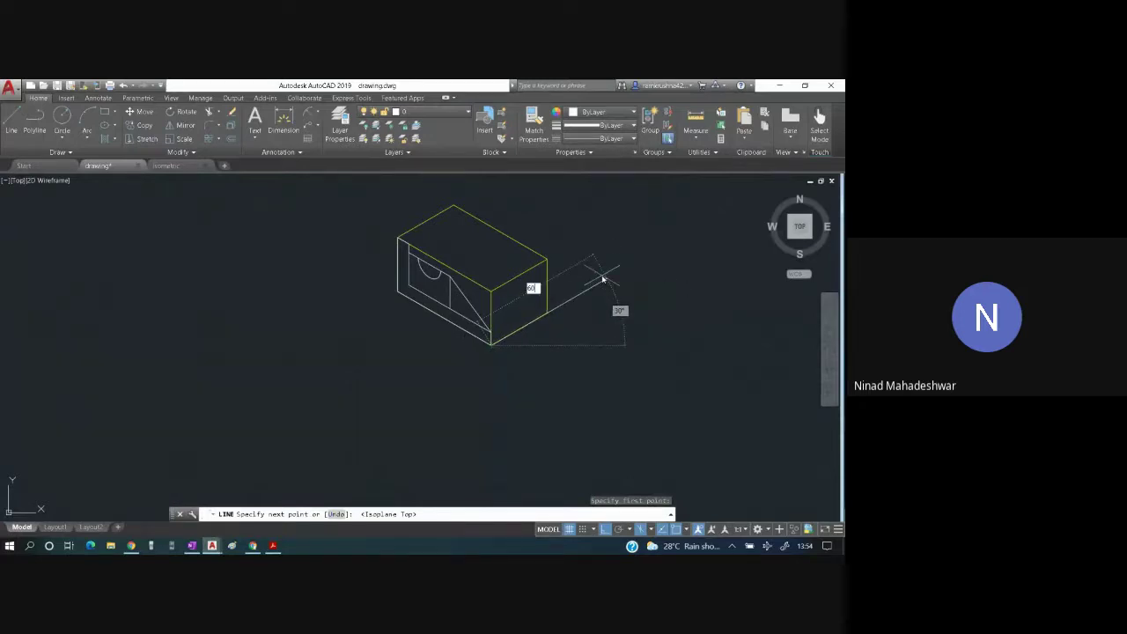
key("Return")
key("Escape")
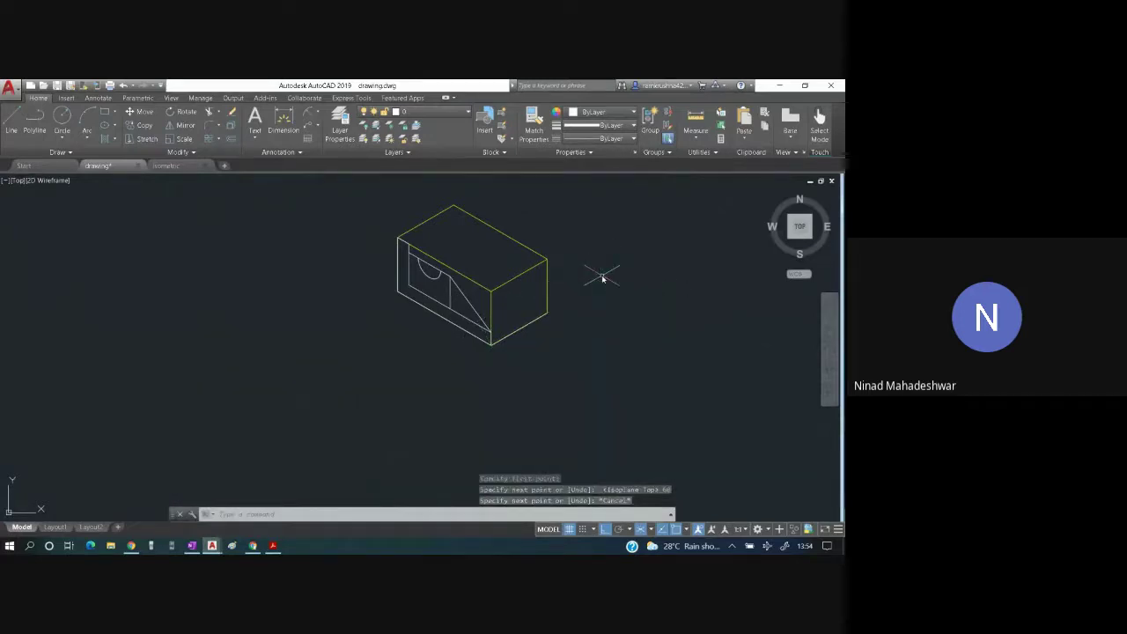
- Make Projection line the current layer and turn that layer off
left_click(380, 112)
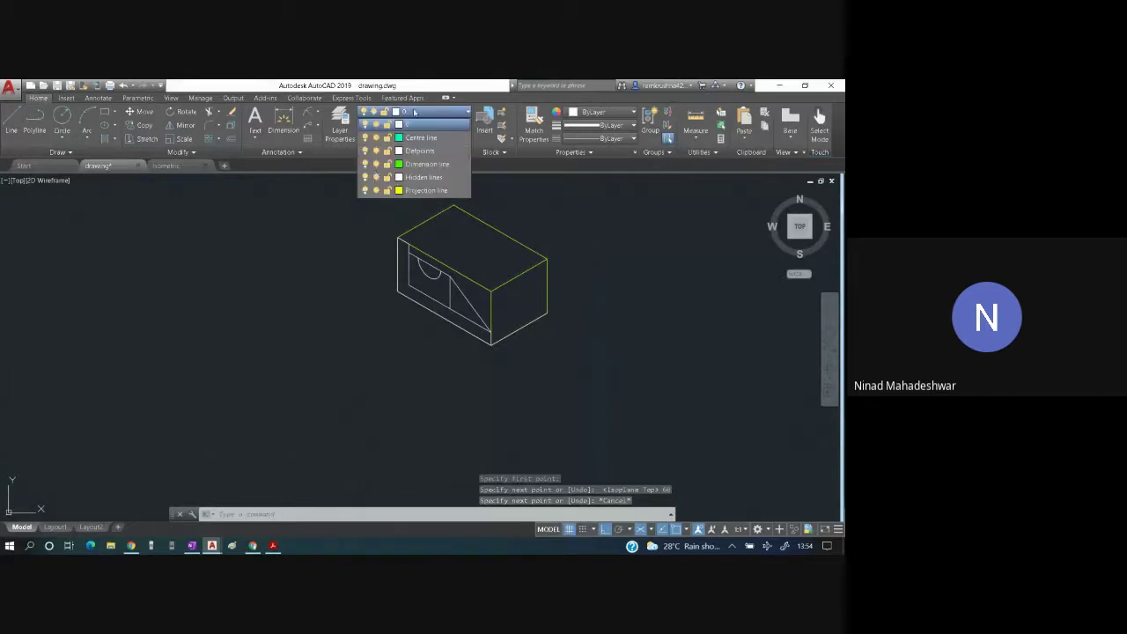
left_click(362, 190)
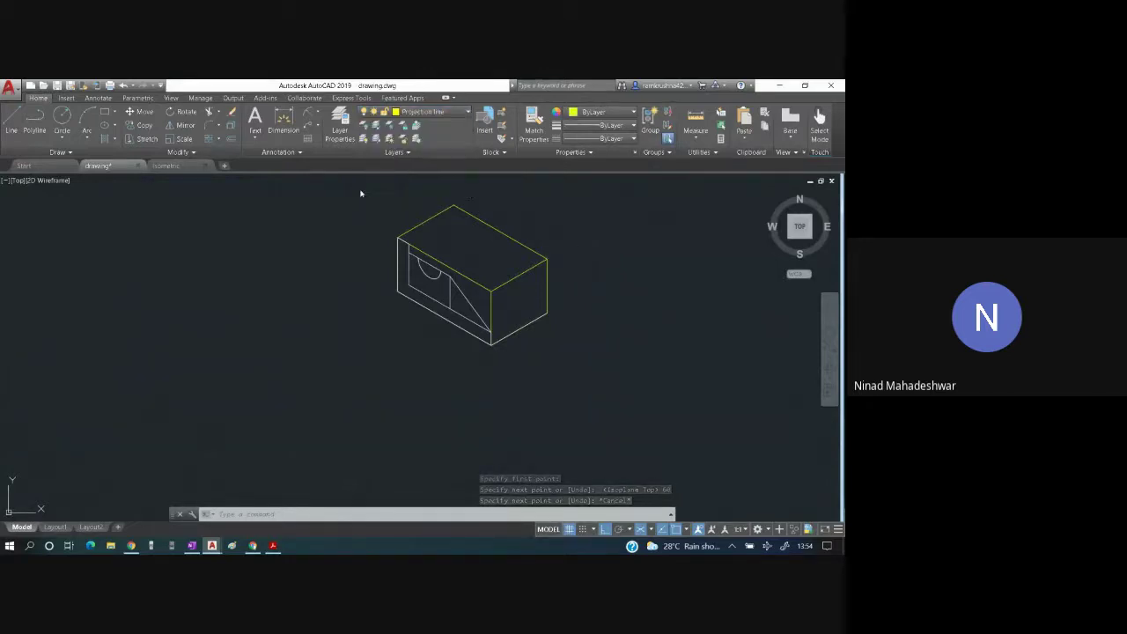
left_click(398, 112)
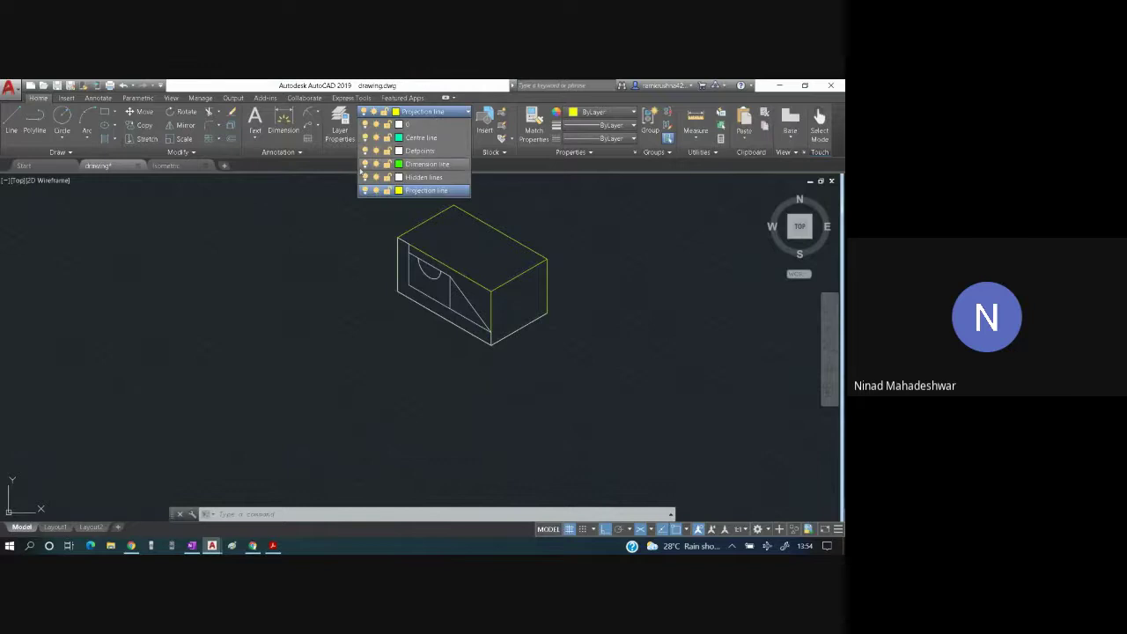
left_click(365, 191)
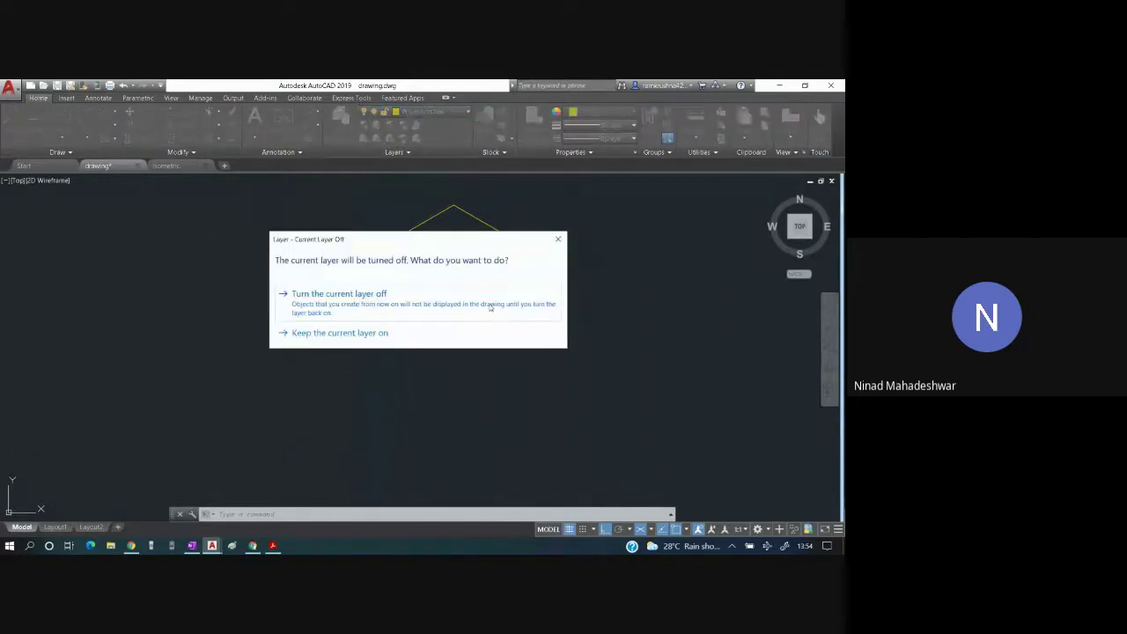
left_click(473, 305)
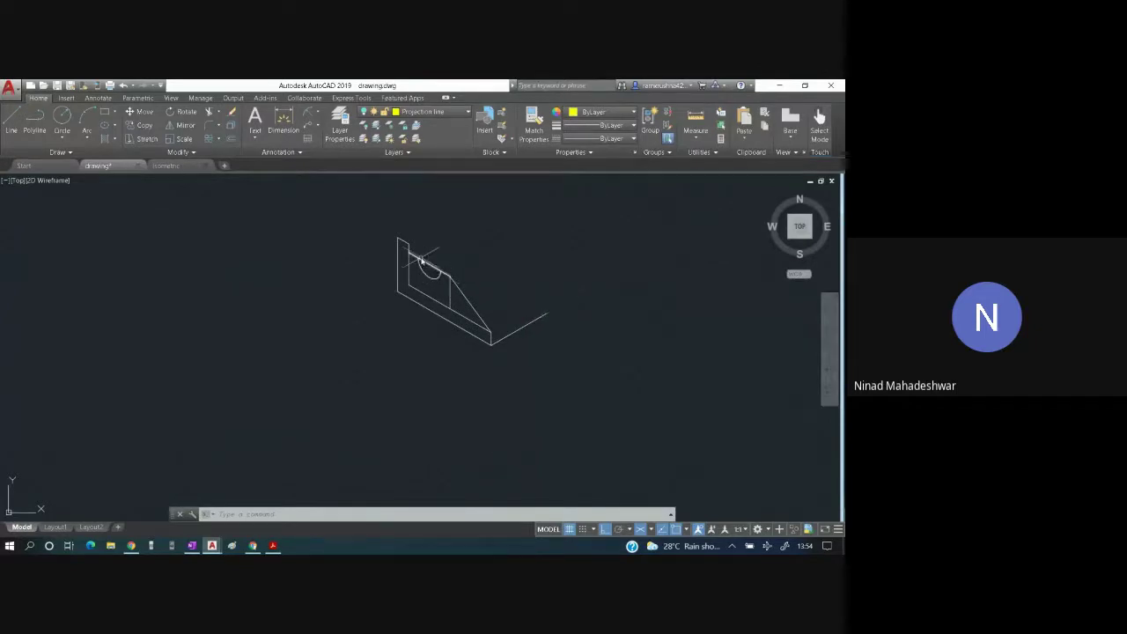
- Copy the 60-unit depth line from its front end to the base's upper front corner, both ends of the 44-unit line, and the upright's top corners
left_click(524, 330)
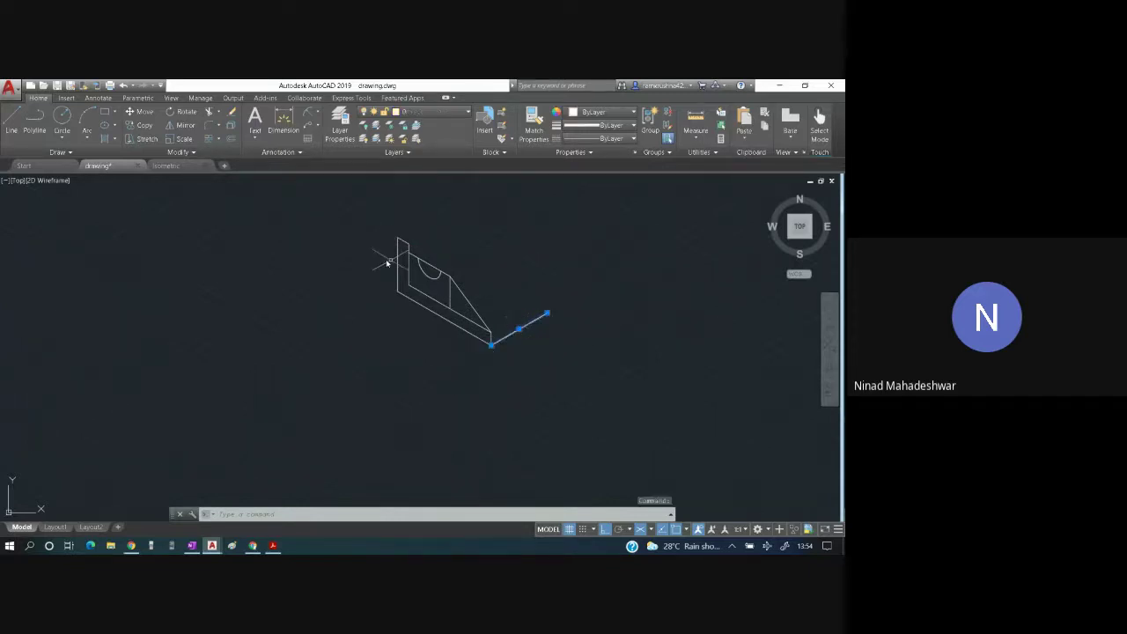
left_click(139, 125)
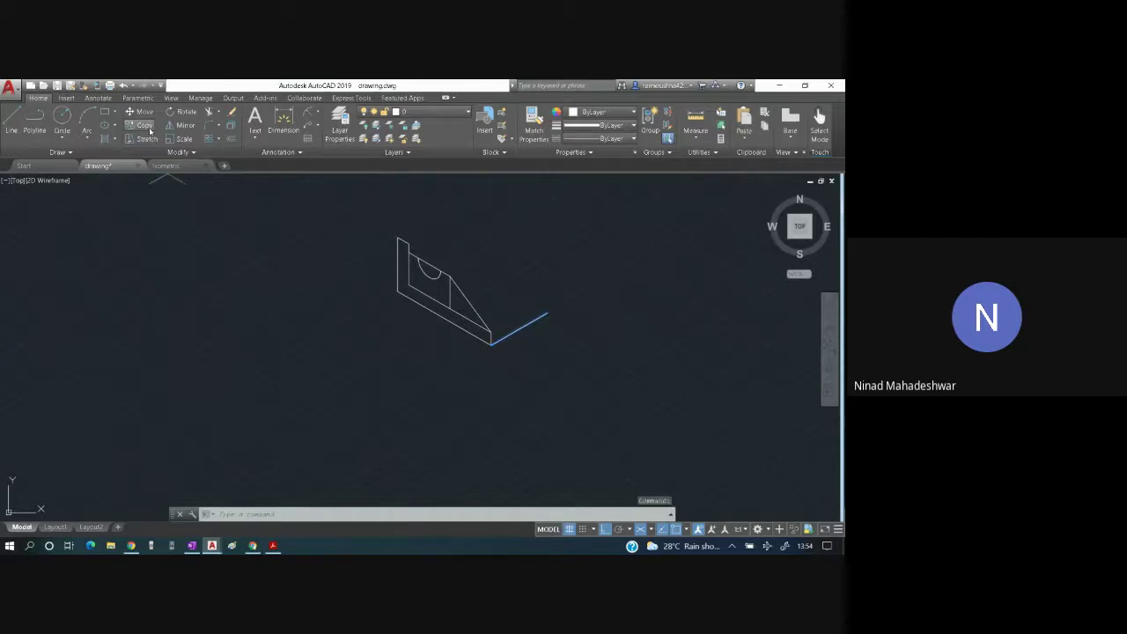
left_click(492, 343)
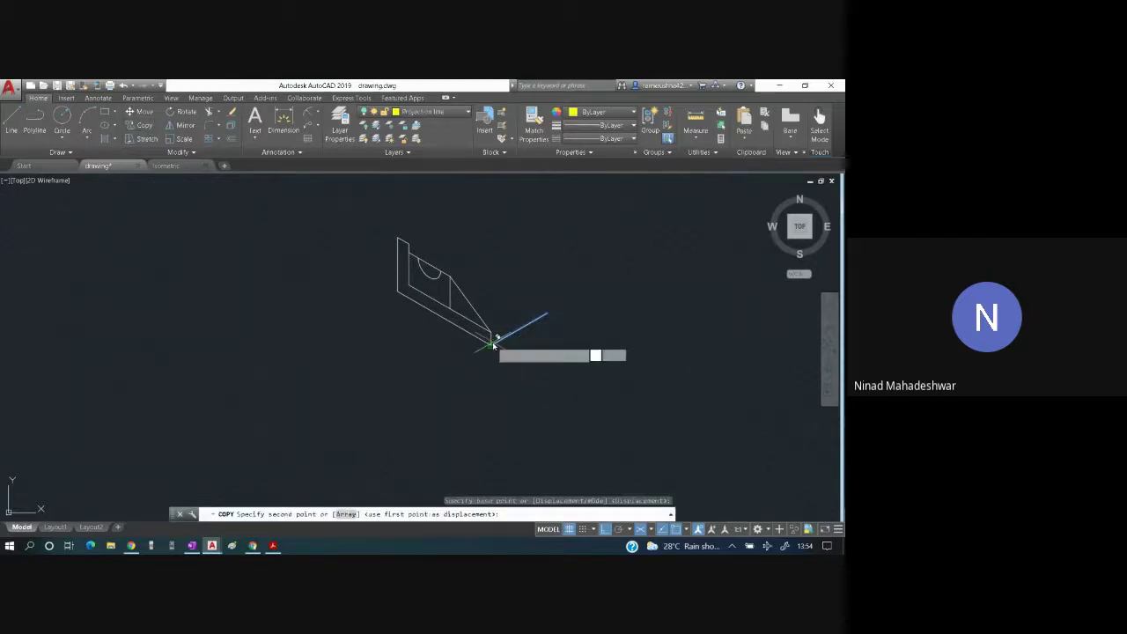
left_click(493, 332)
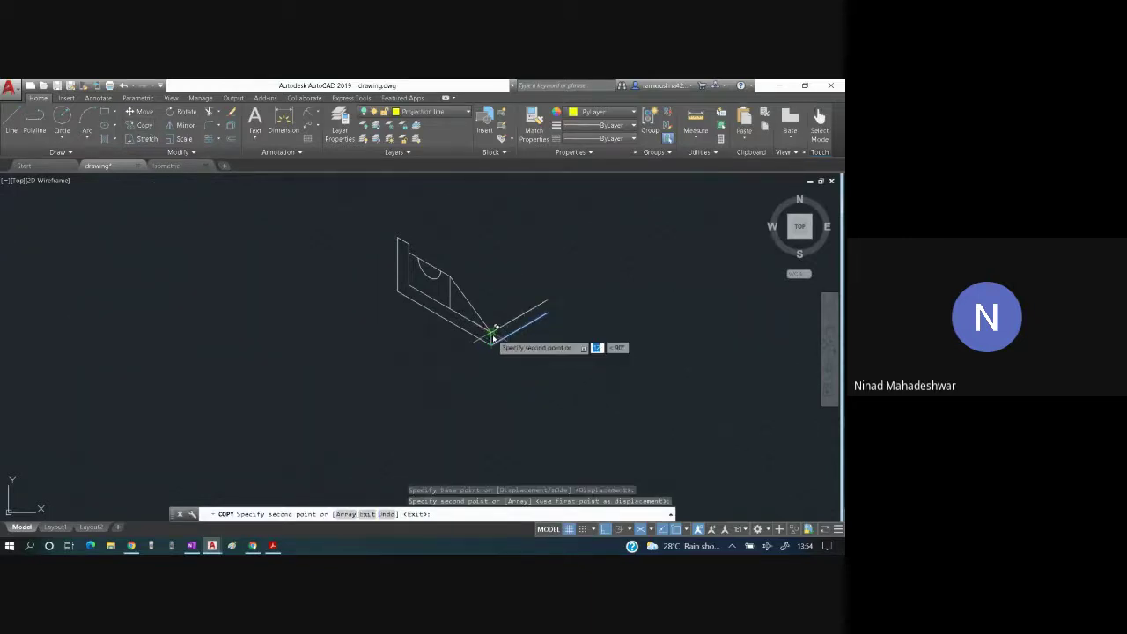
left_click(450, 278)
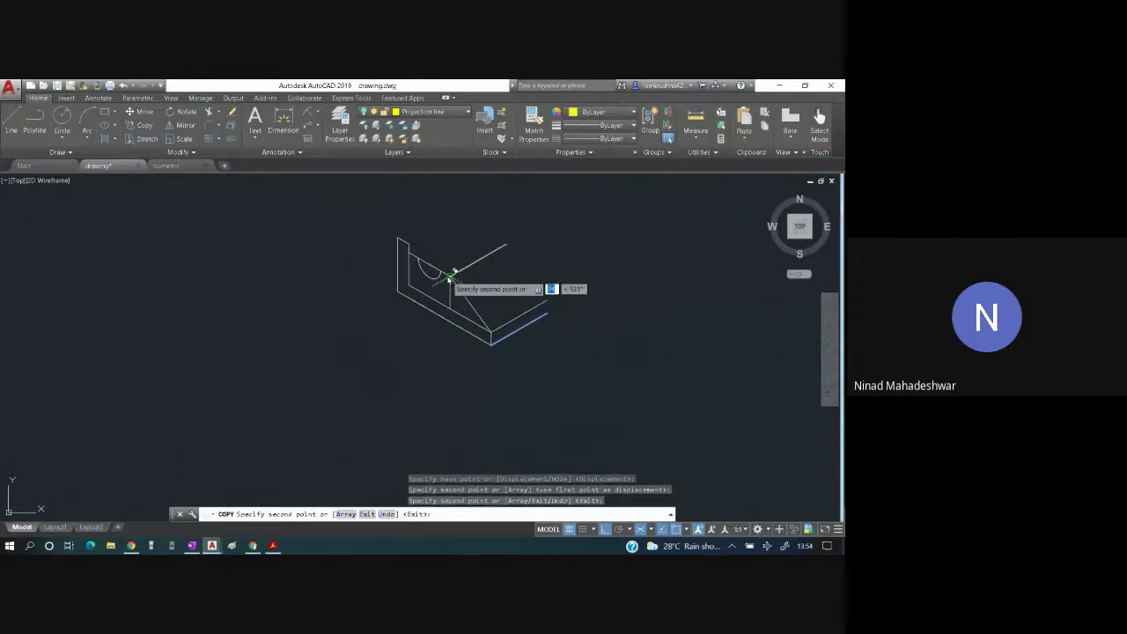
left_click(406, 246)
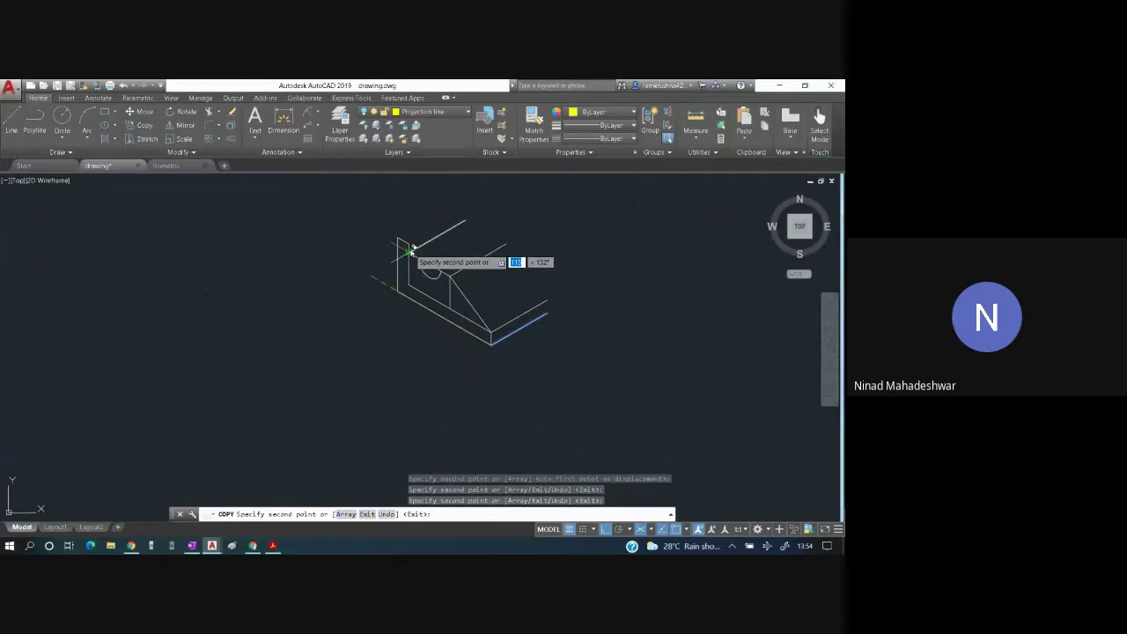
left_click(403, 242)
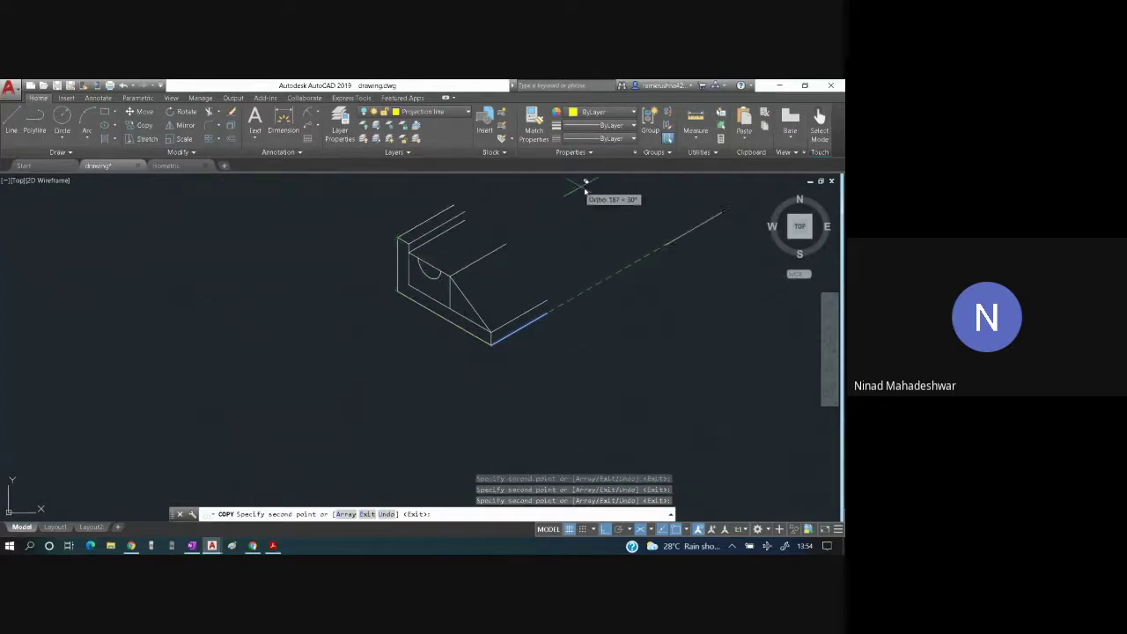
- Copy the whole front profile, including the arc, from the base's lower front corner to the far end of the 60-unit depth line
key("Escape")
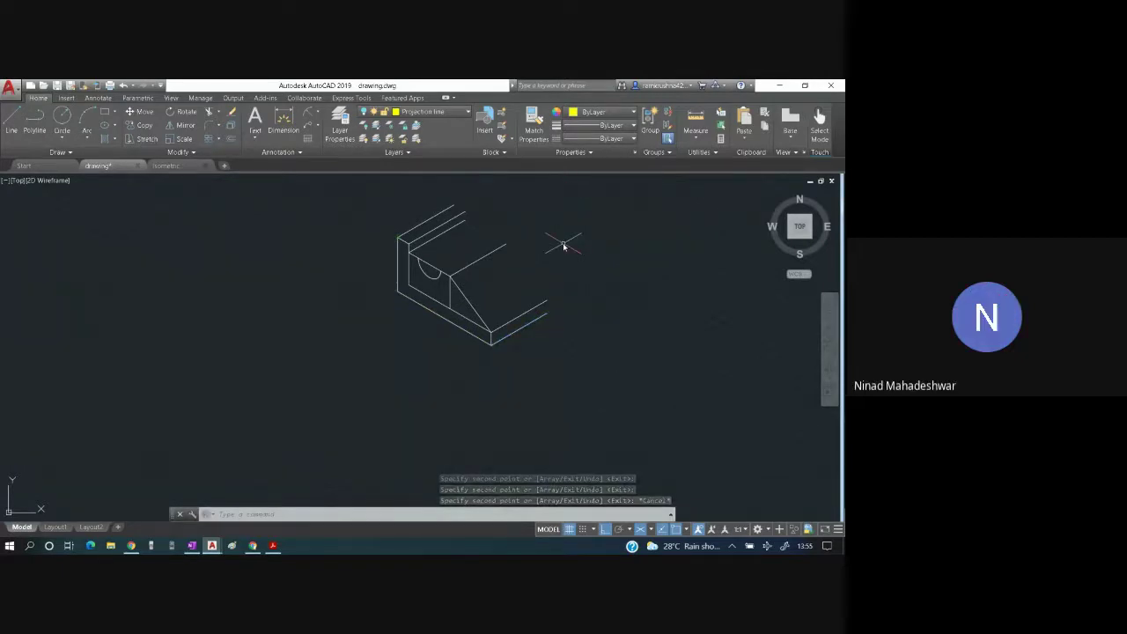
left_click(445, 319)
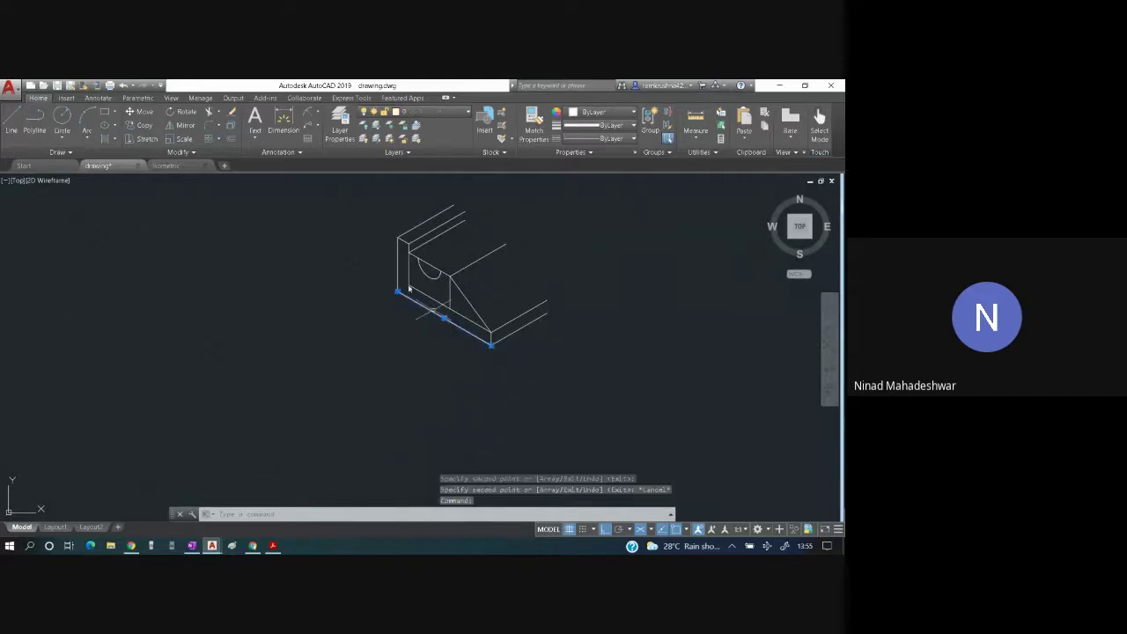
left_click(398, 247)
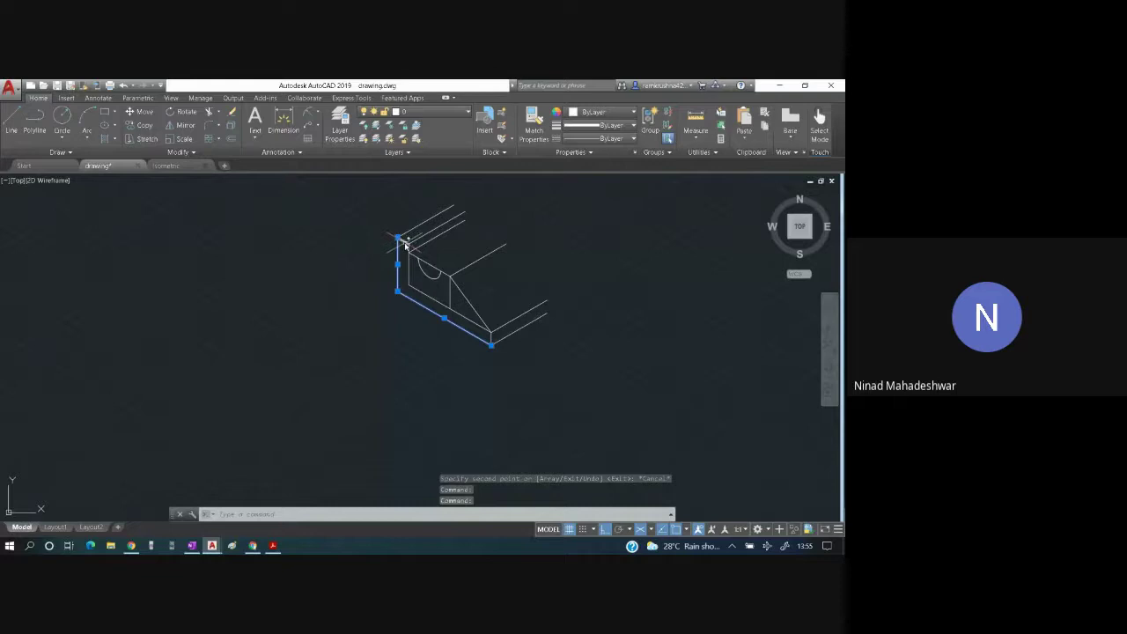
left_click(403, 241)
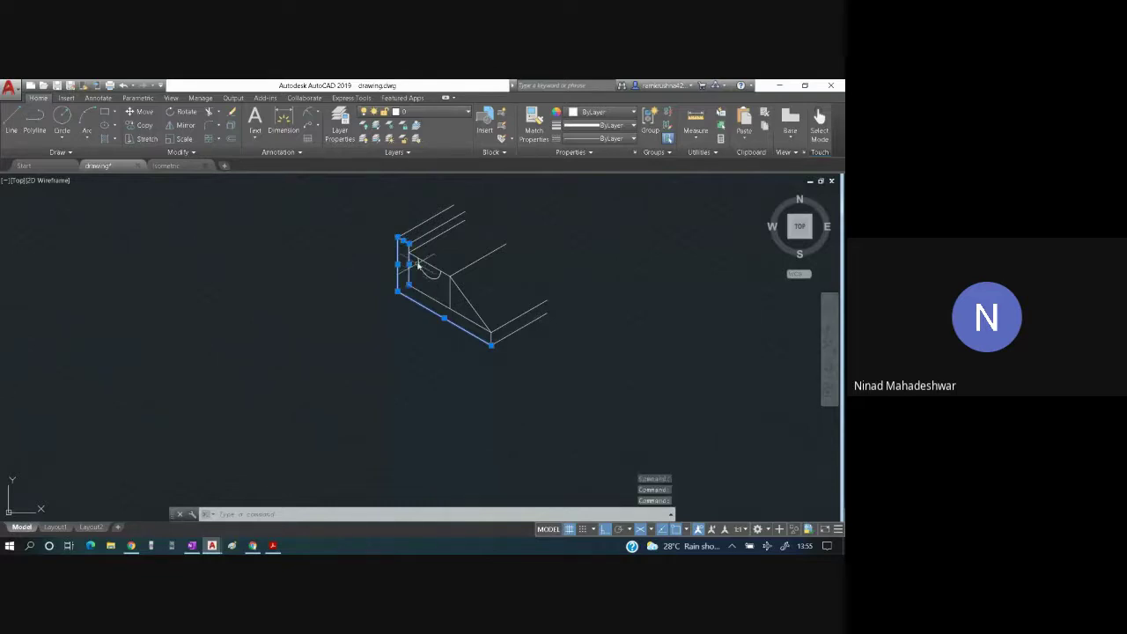
left_click(421, 262)
left_click(428, 269)
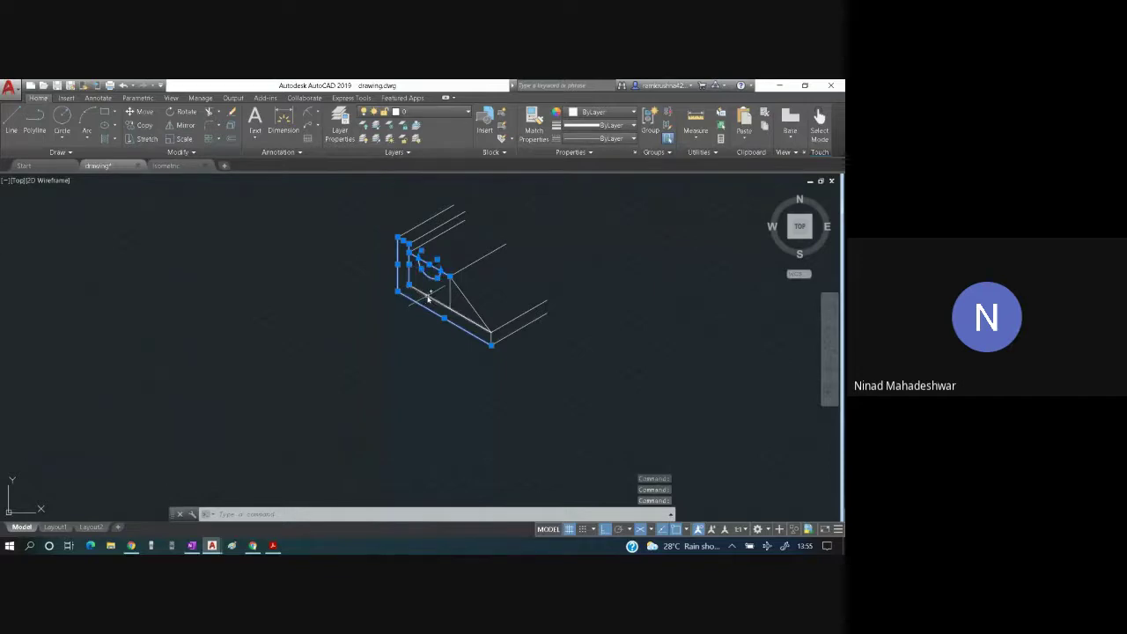
left_click(428, 297)
left_click(463, 295)
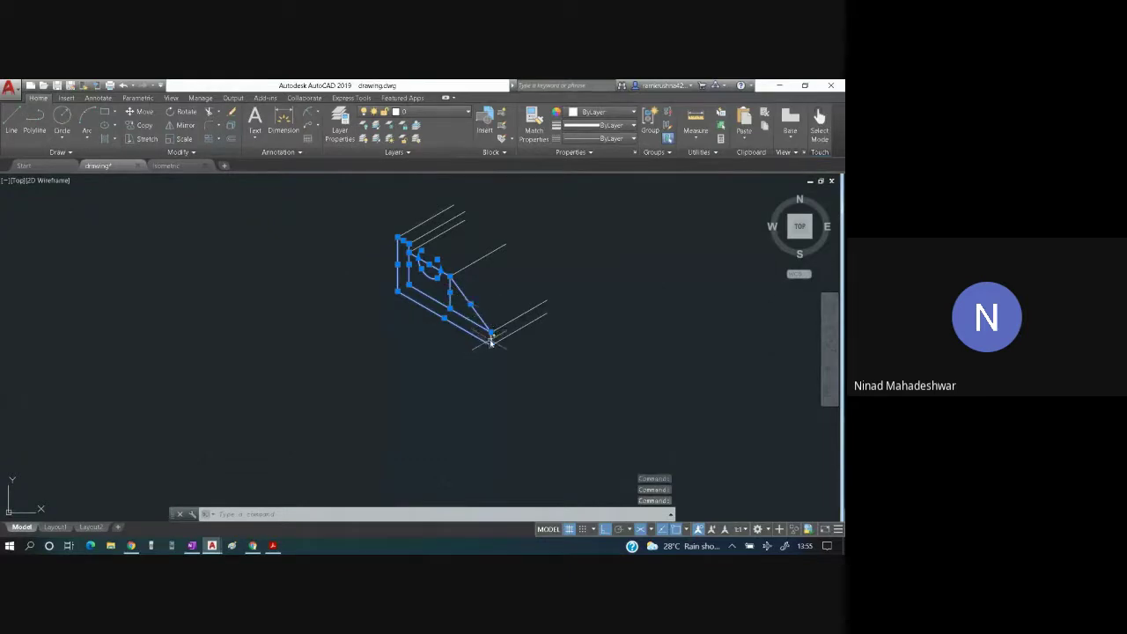
left_click(491, 340)
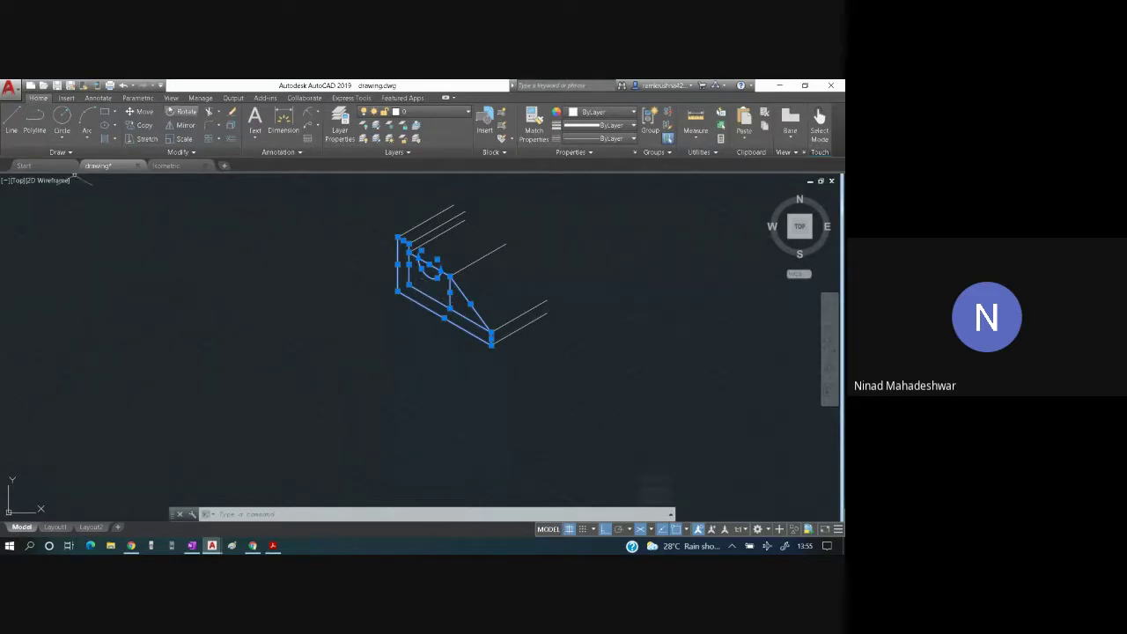
left_click(143, 126)
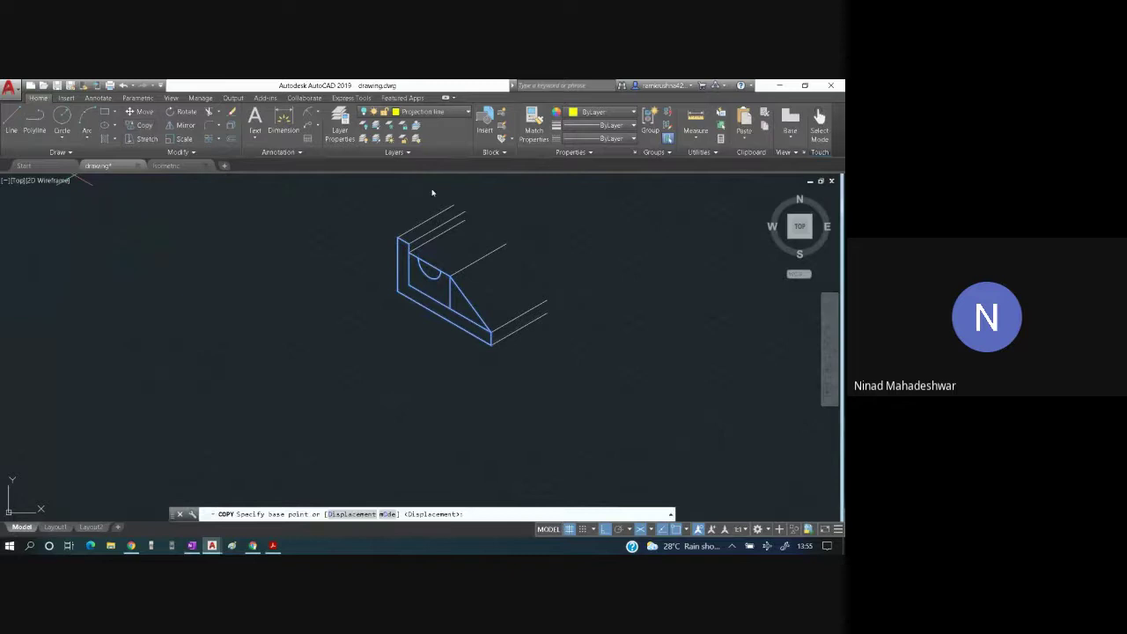
left_click(494, 337)
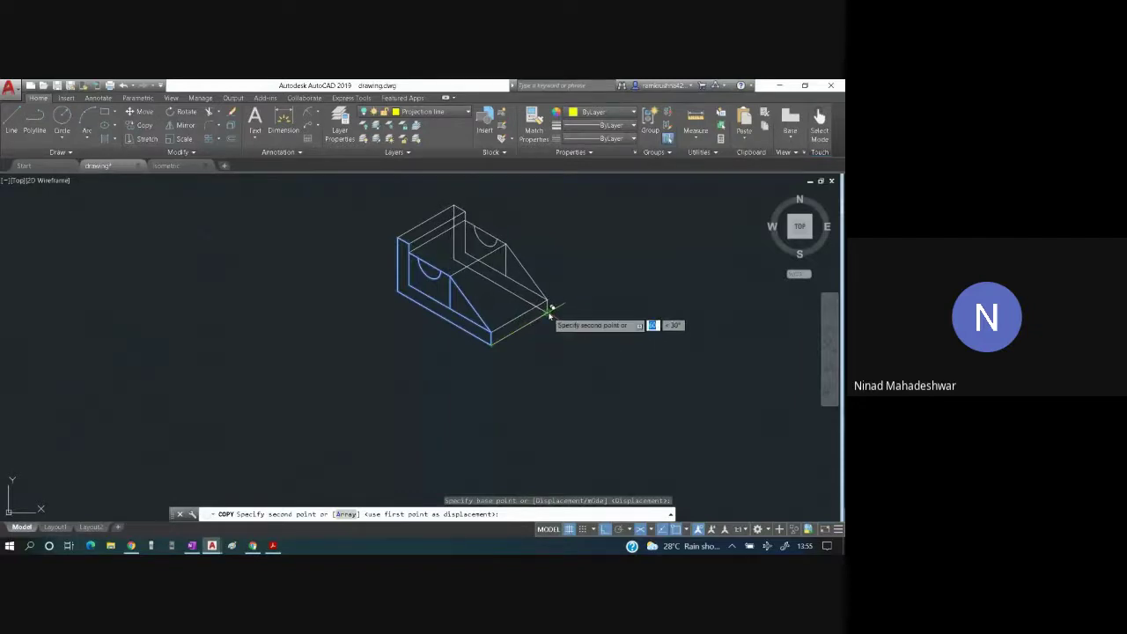
left_click(548, 309)
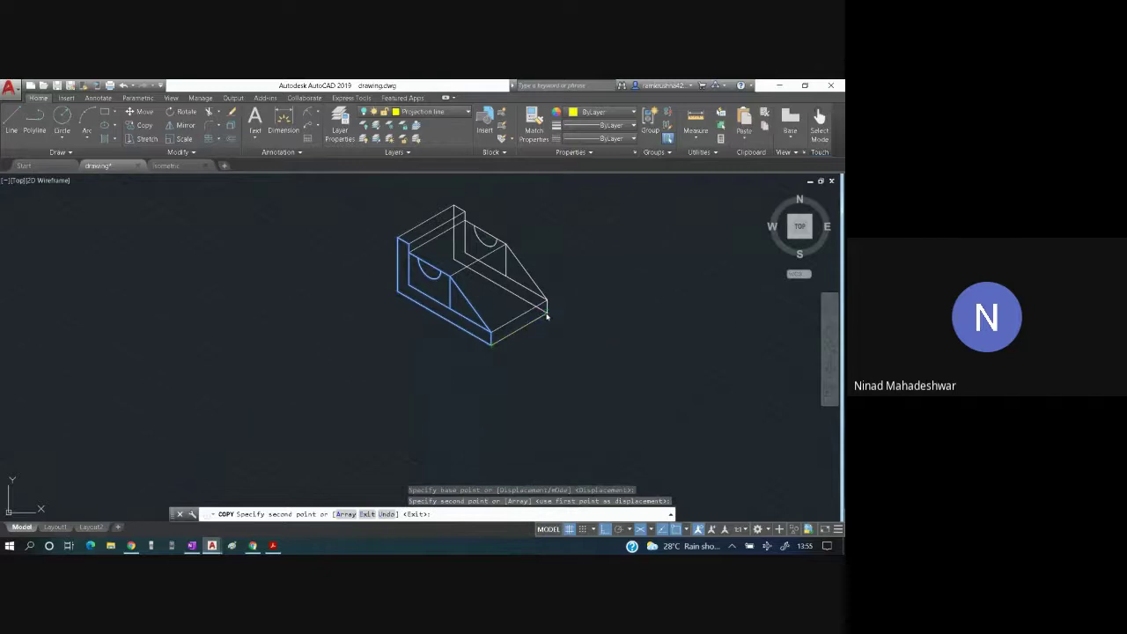
key("Escape")
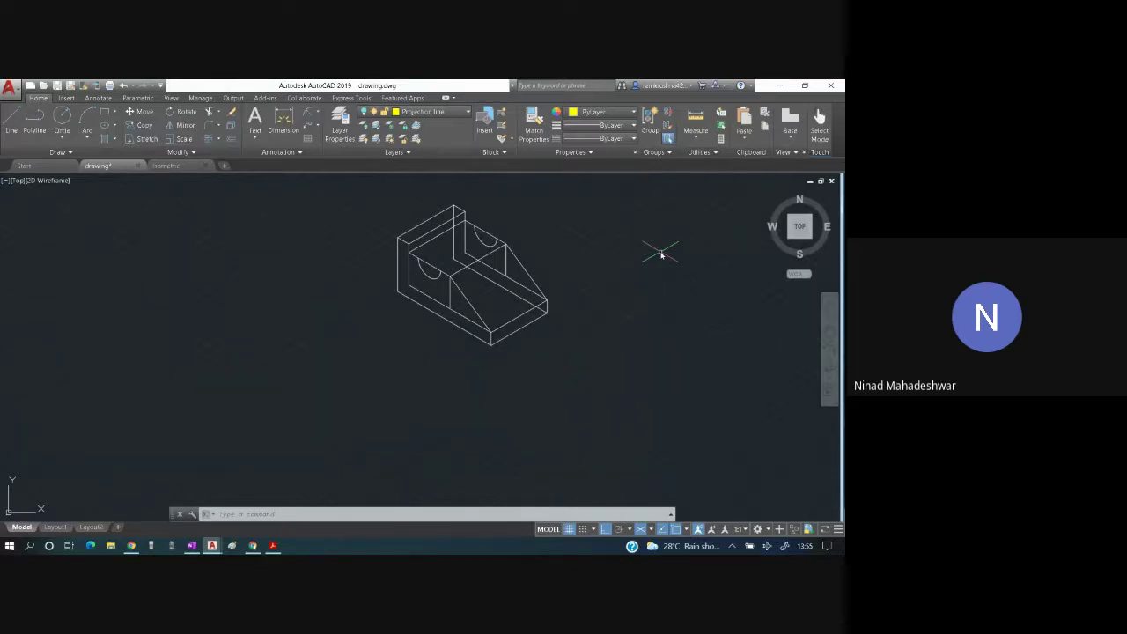
- Switch to the assignment PDF in Adobe Acrobat Reader and examine question 57's front and top views
key("alt+Tab")
key("alt+Tab")
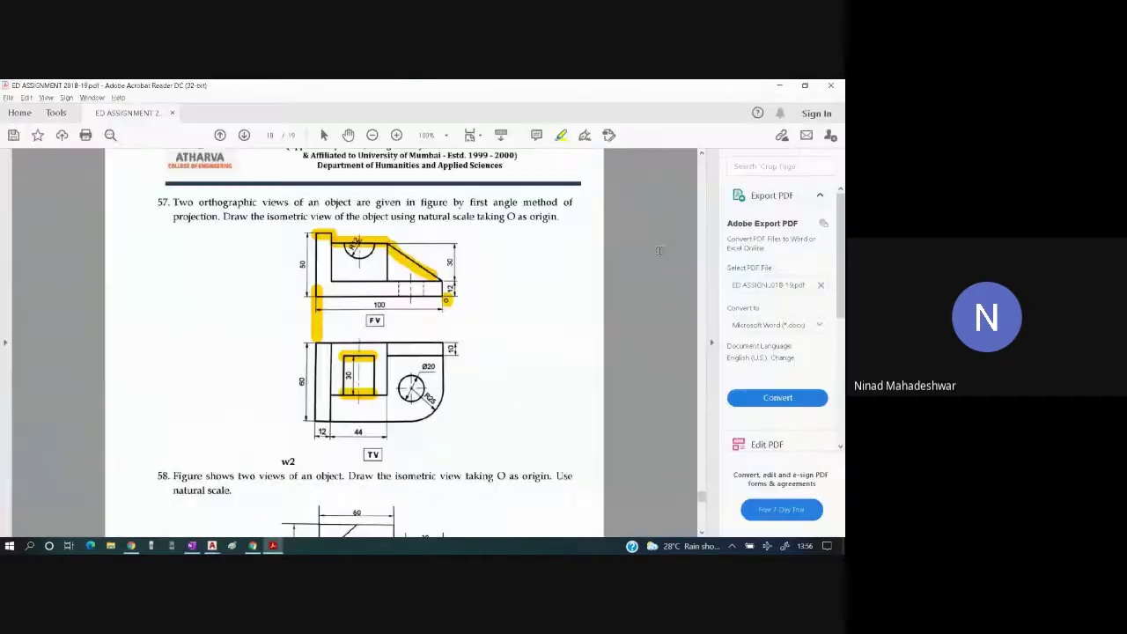
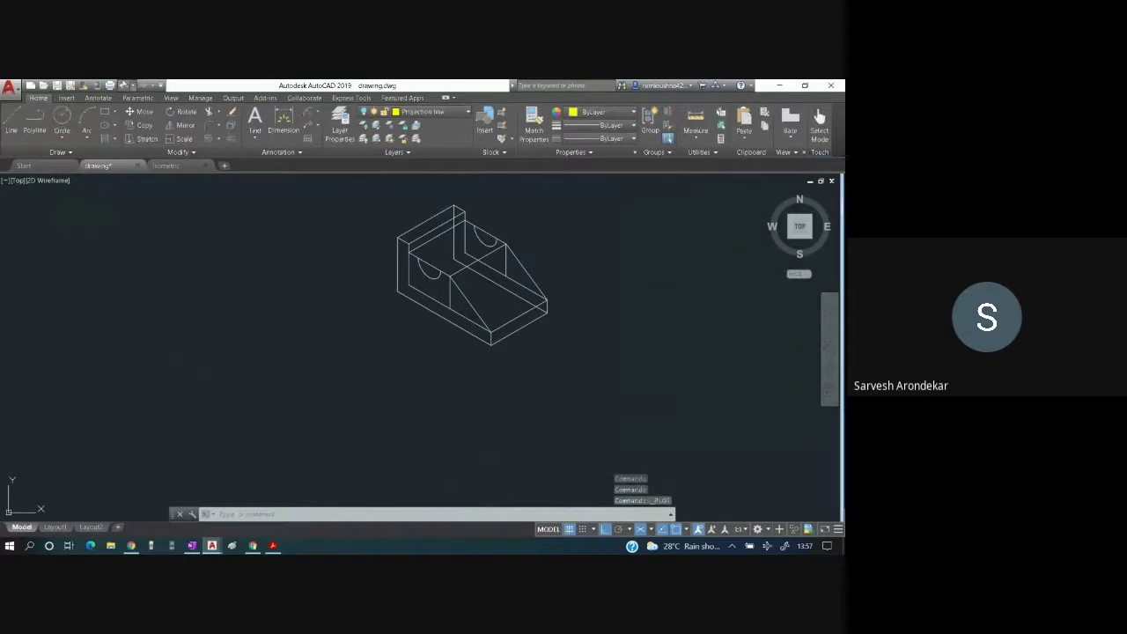
- In AutoCAD, undo the drawing operations back to the three box edges that meet at the lower front corner
key("ctrl+z")
key("ctrl+z")
key("ctrl+z")
key("ctrl+z")
key("ctrl+z")
key("ctrl+z")
key("ctrl+z")
key("ctrl+z")
key("ctrl+z")
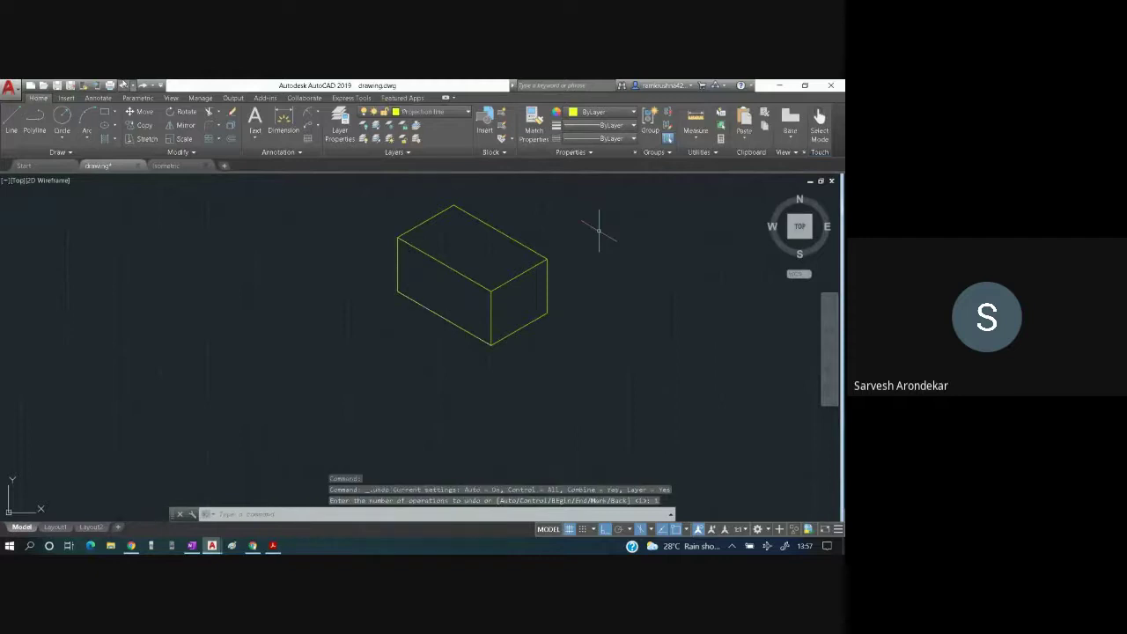
key("ctrl+z")
key("ctrl+z")
key("ctrl+z")
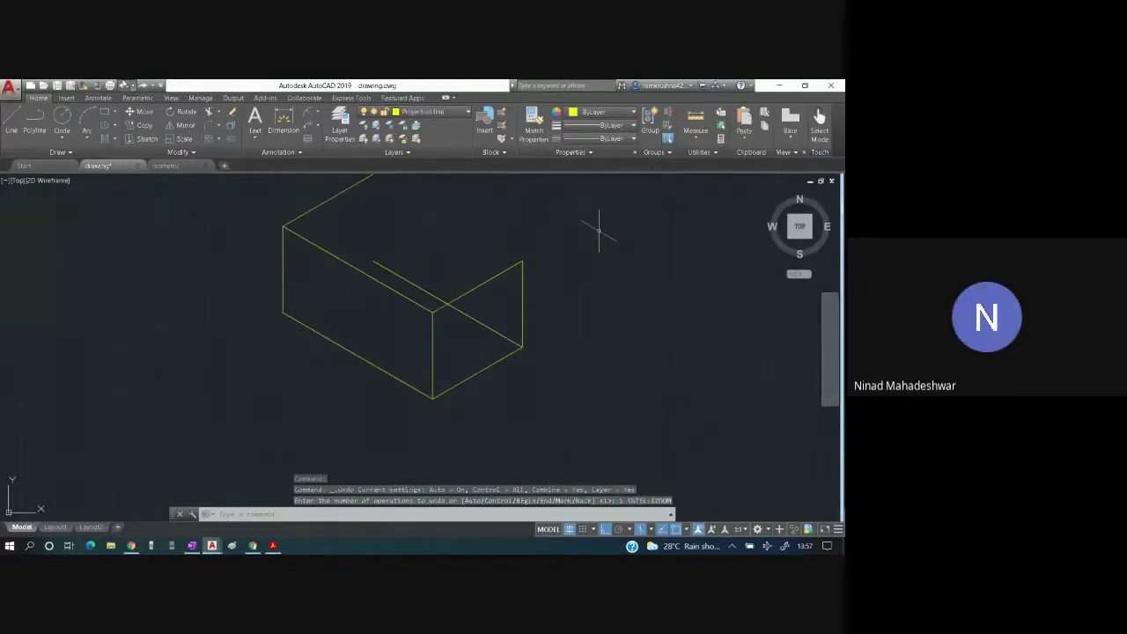
key("ctrl+z")
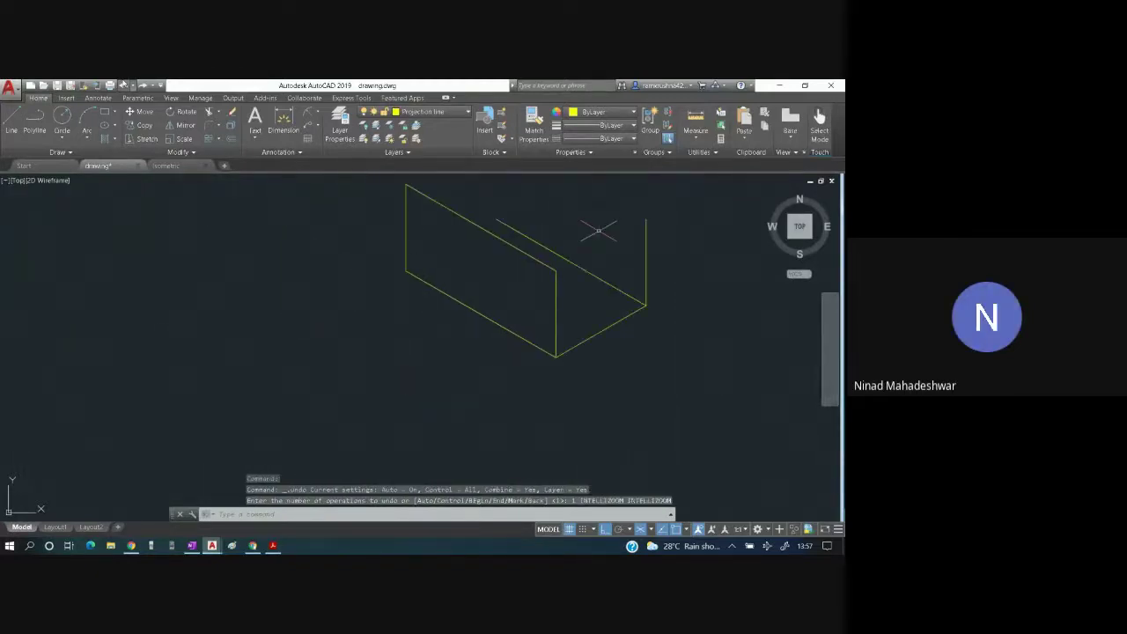
key("ctrl+z")
key("ctrl+z")
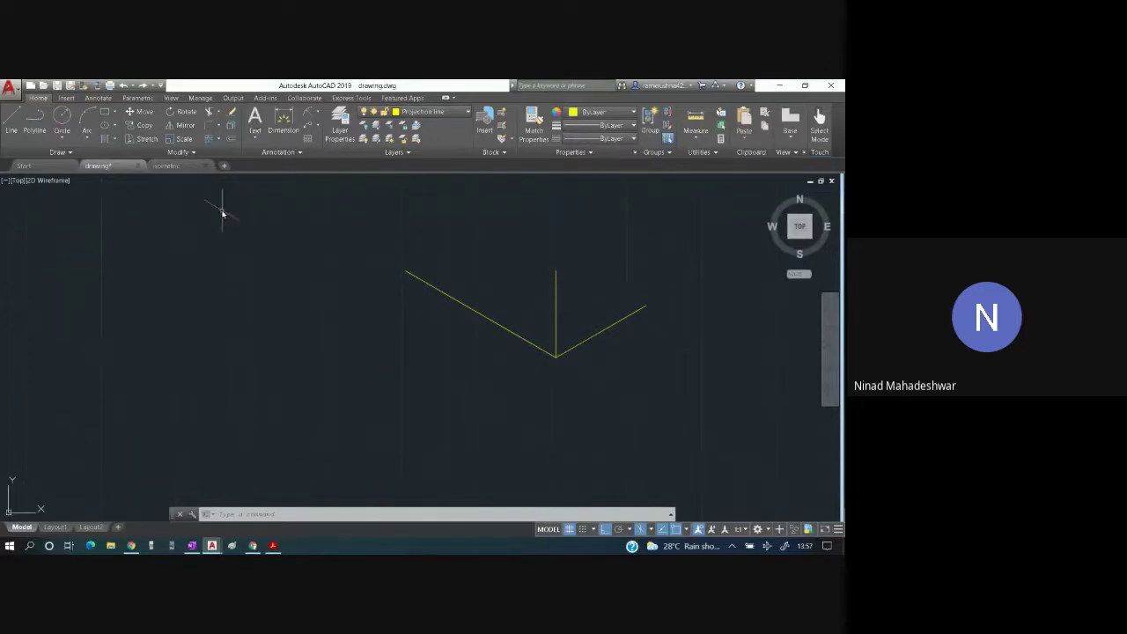
- Redo all the undone operations, from the construction box through the front profile and depth lines to the copied rear profile
left_click(143, 86)
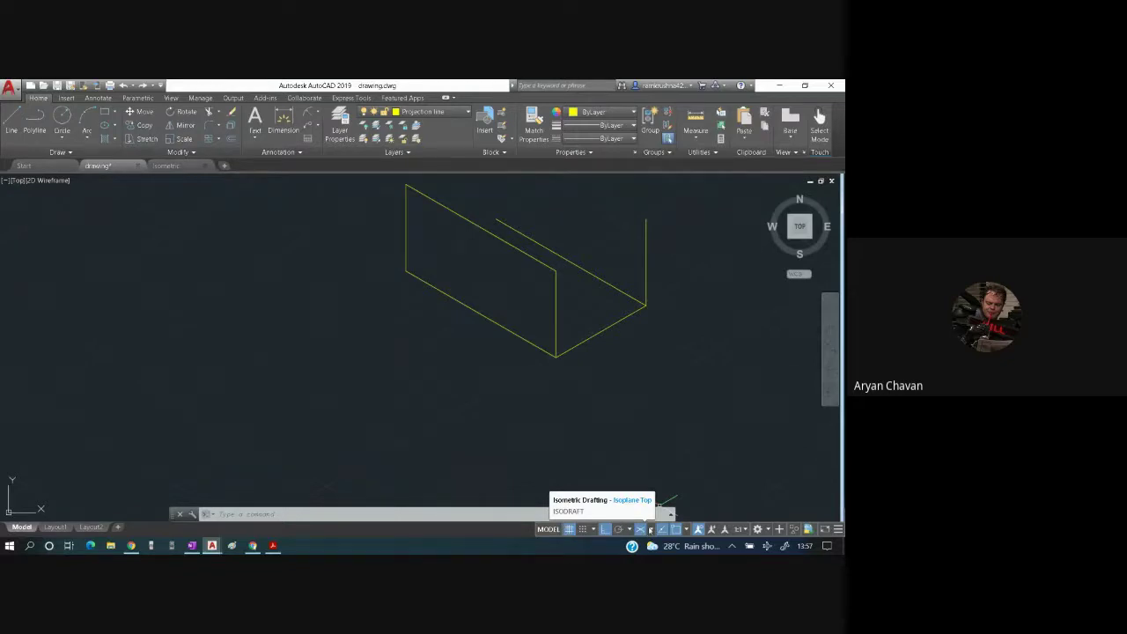
left_click(650, 529)
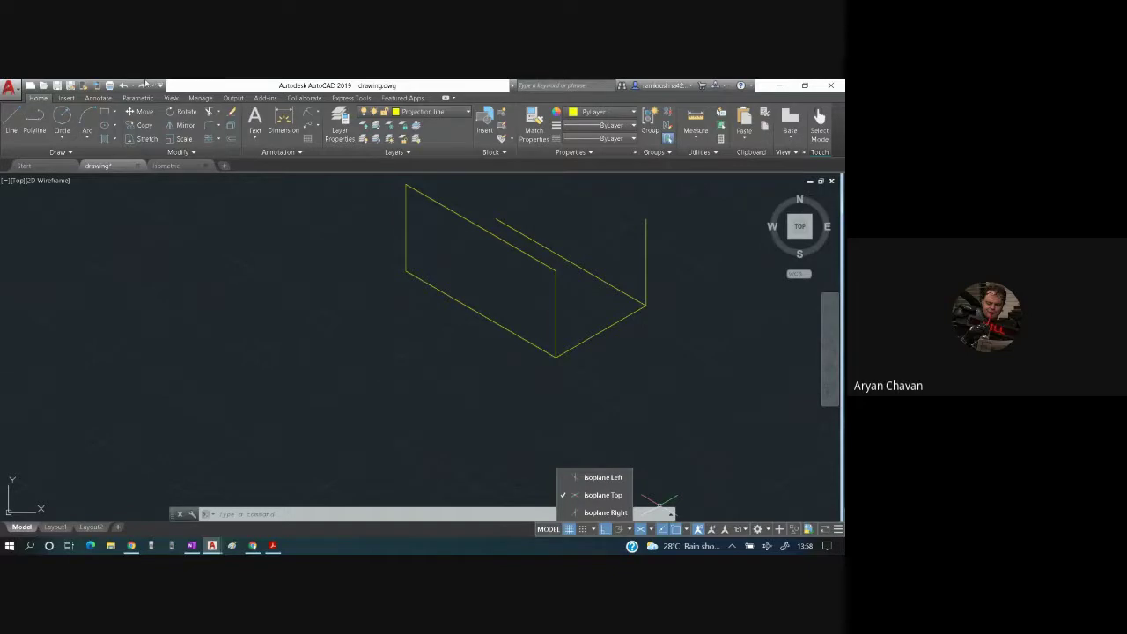
left_click(143, 85)
left_click(143, 85)
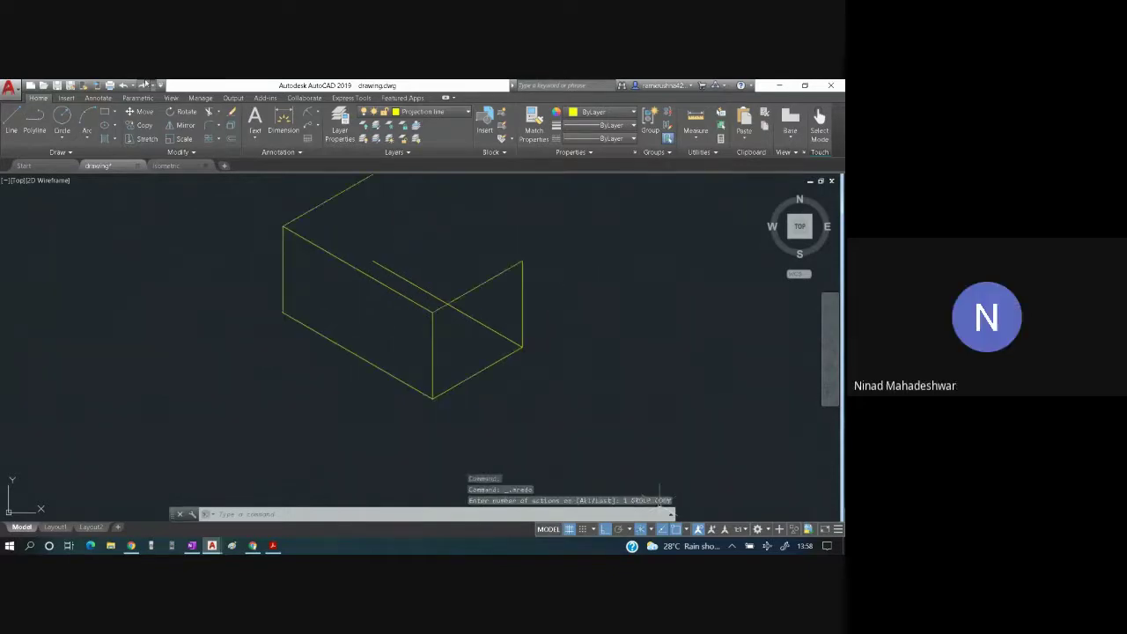
left_click(143, 84)
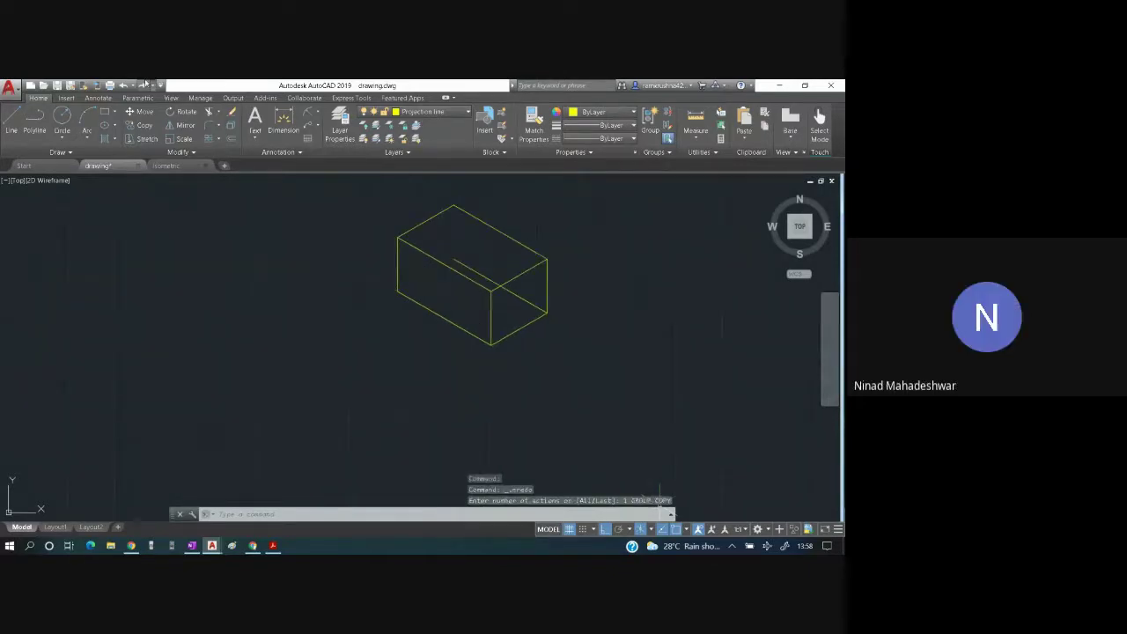
left_click(143, 84)
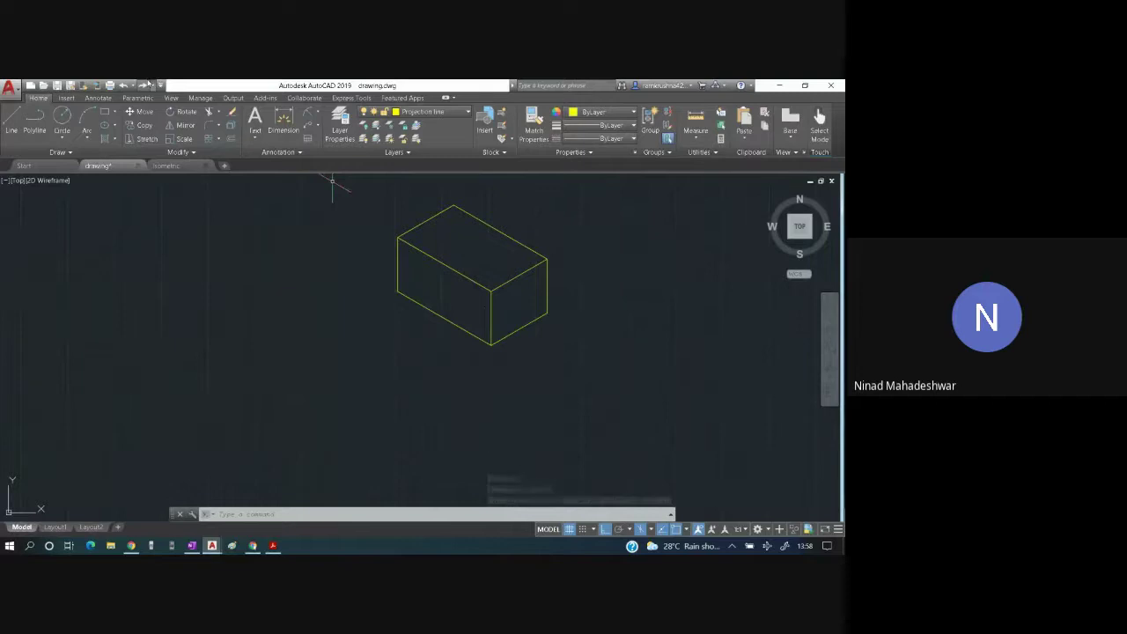
left_click(148, 83)
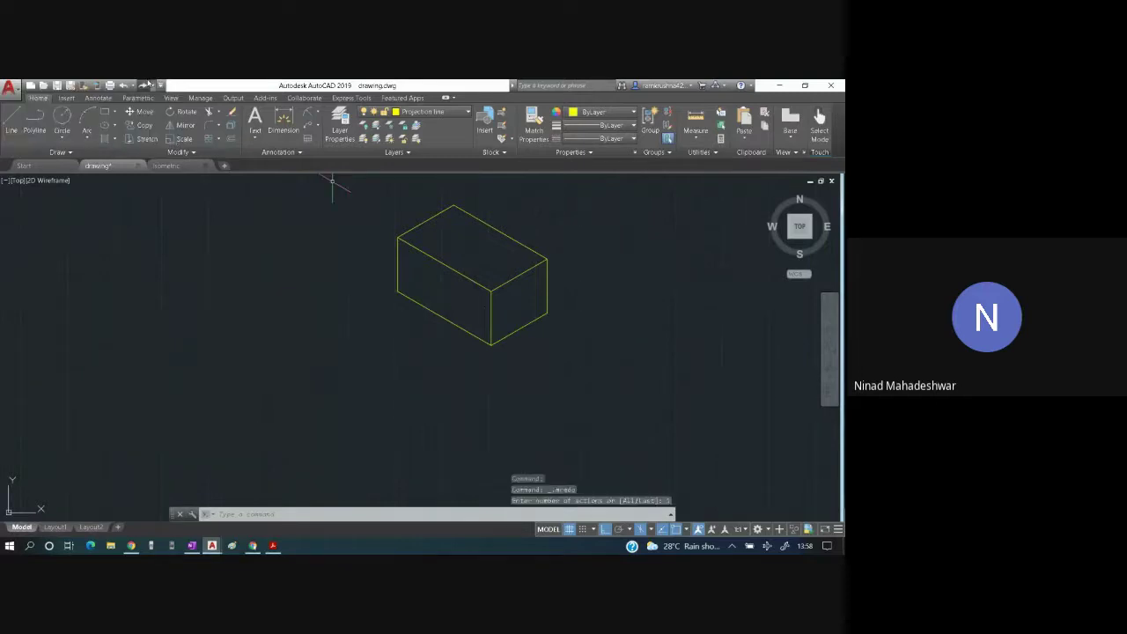
left_click(148, 83)
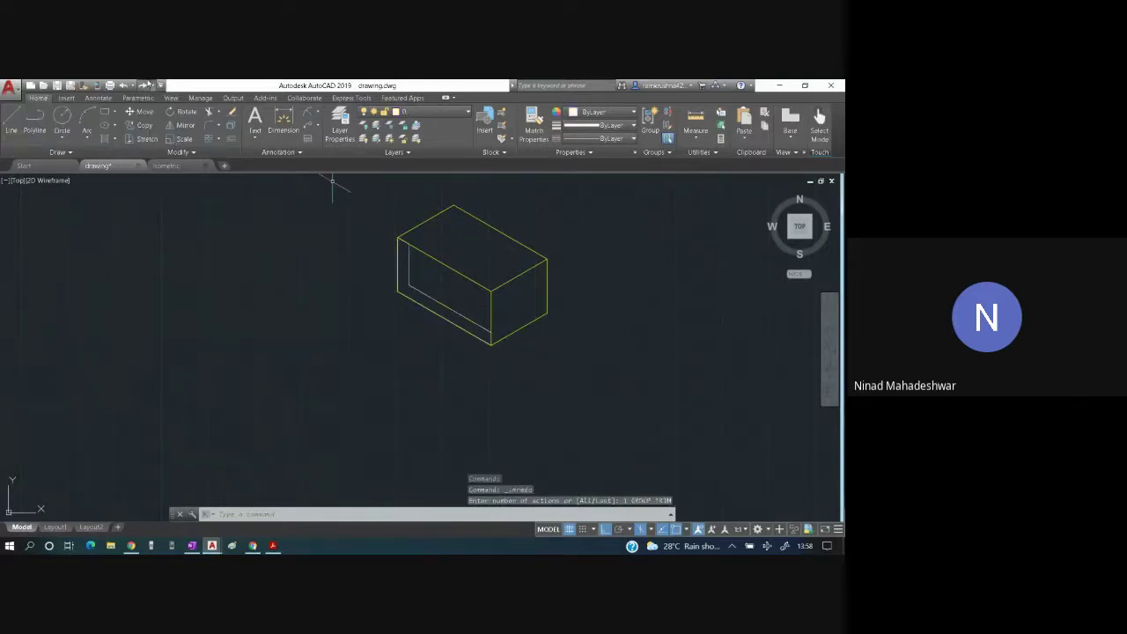
left_click(148, 83)
left_click(148, 84)
left_click(148, 84)
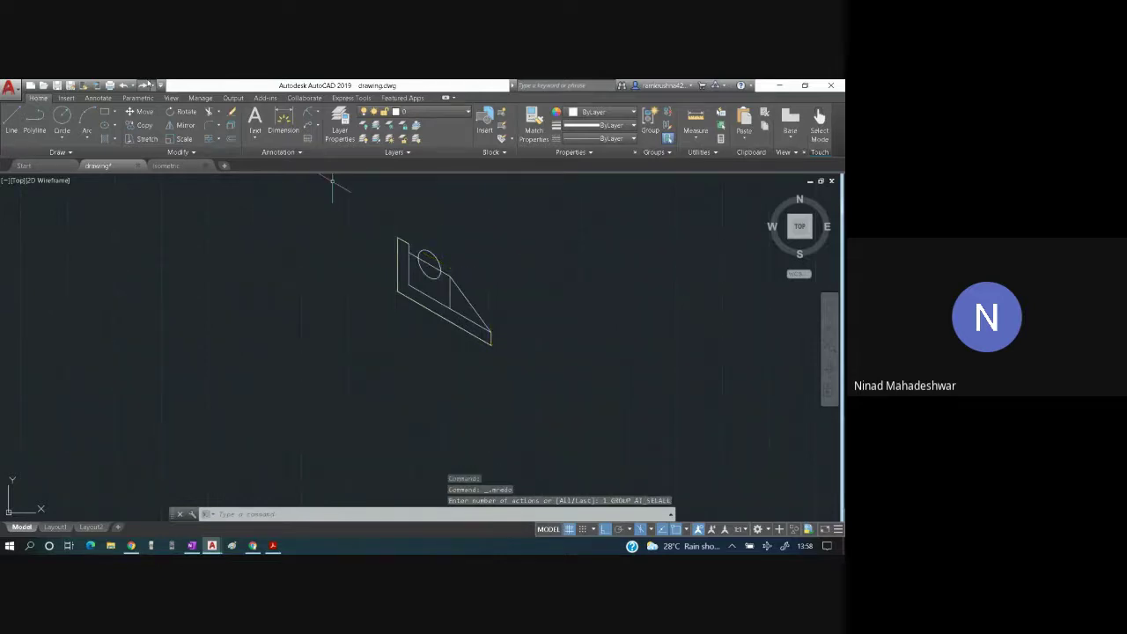
left_click(148, 84)
left_click(148, 84)
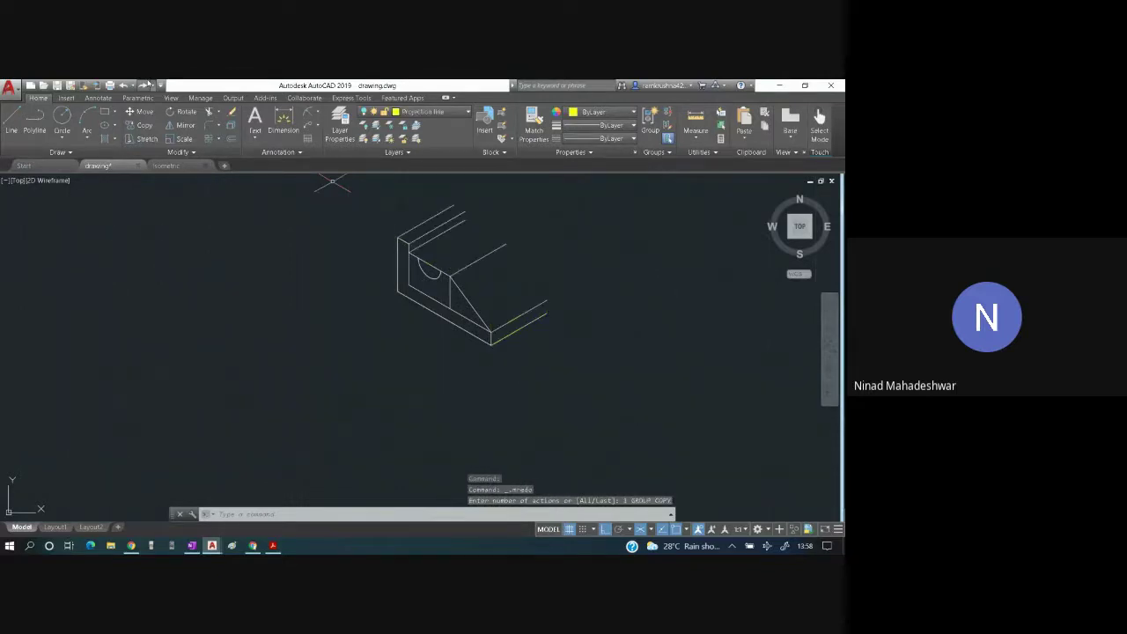
left_click(148, 84)
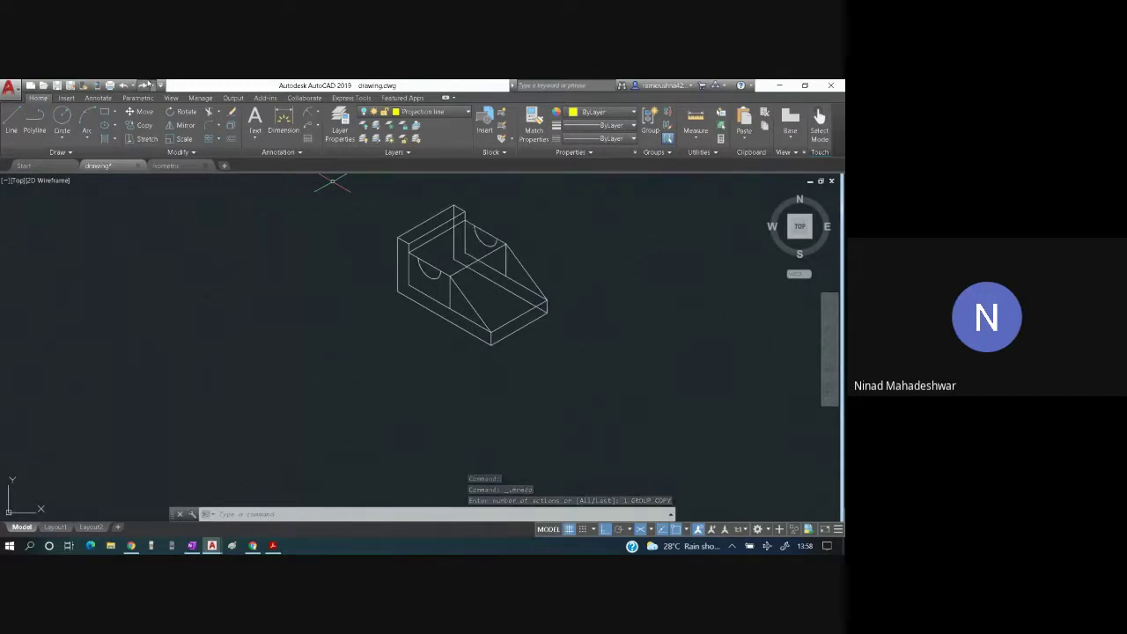
left_click(148, 84)
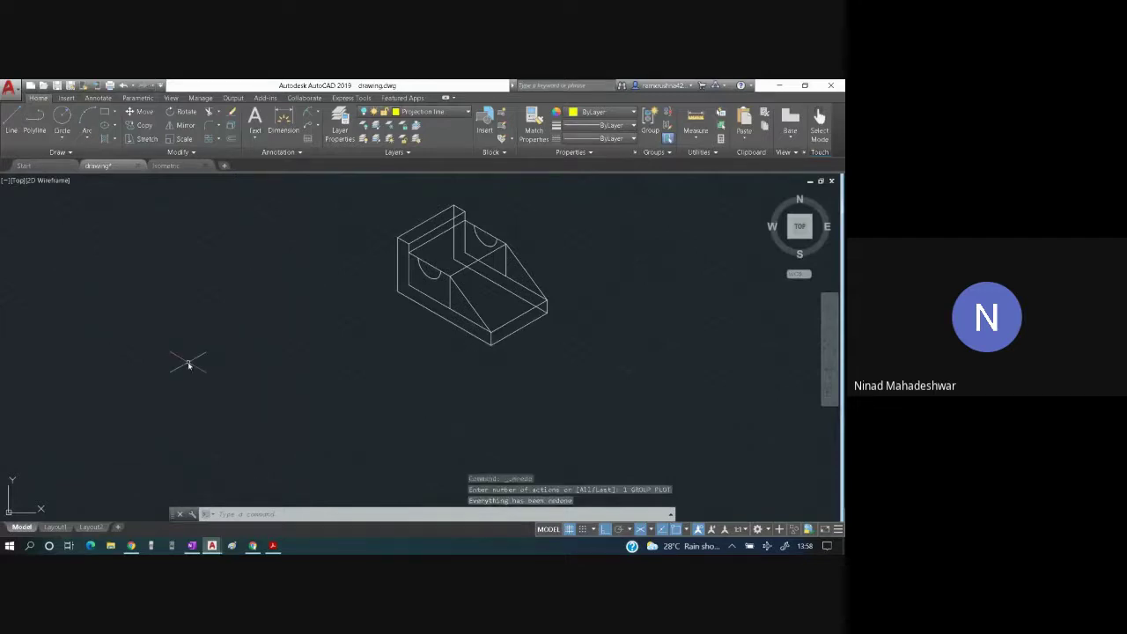
key("Escape")
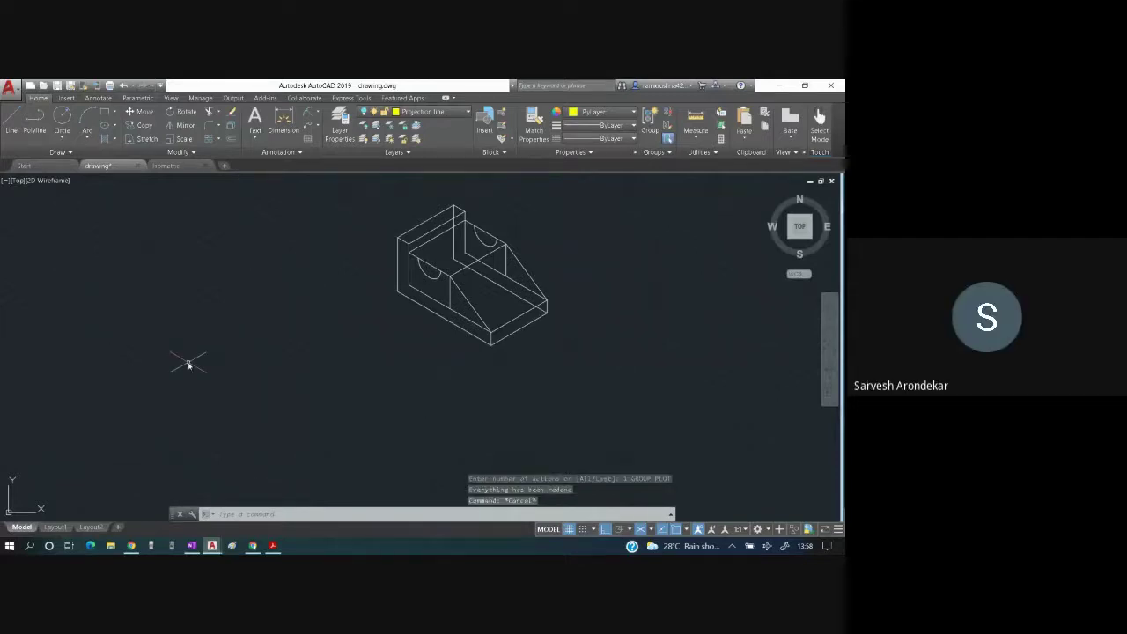
- In the drafting settings, switch the grid snap type to Rectangular snap and back to Isometric snap, and accept the settings
type("ds")
key("Return")
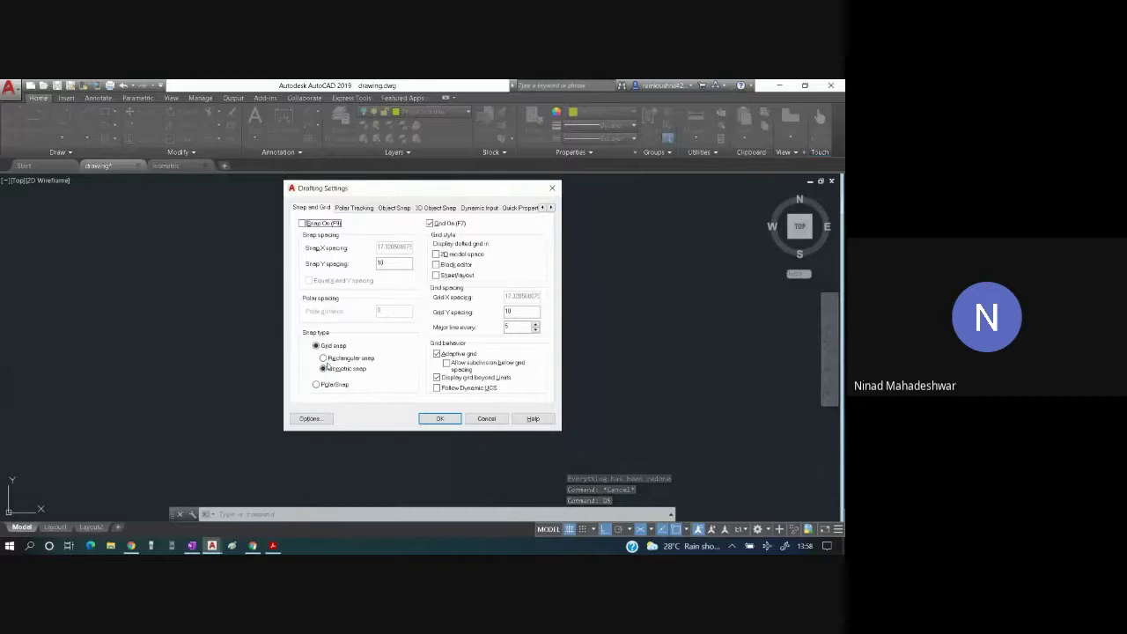
left_click(323, 359)
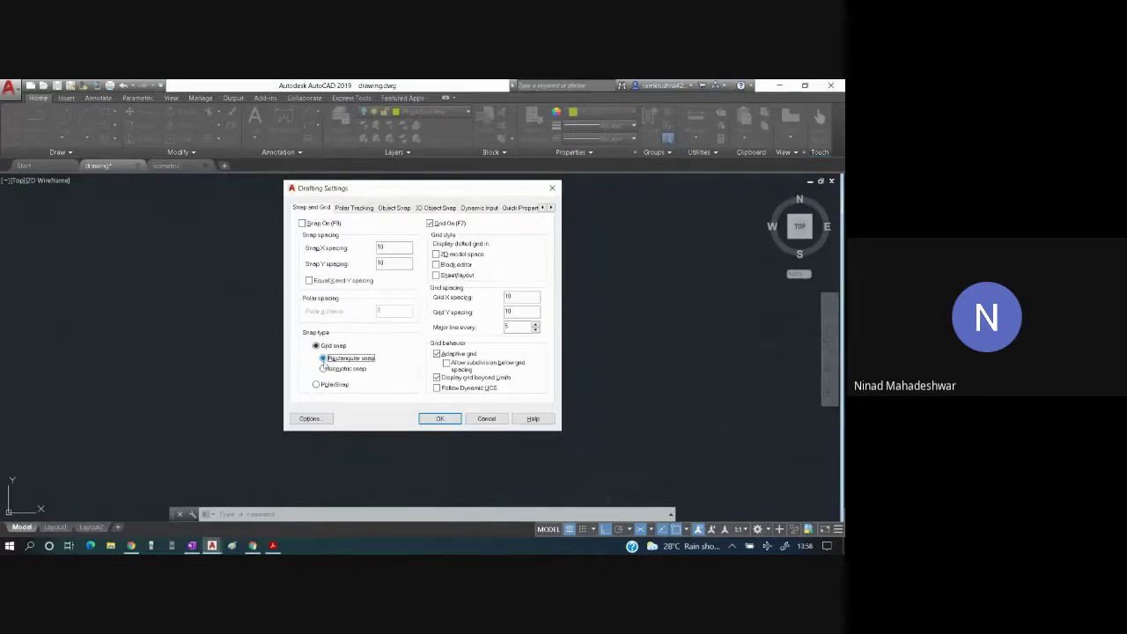
left_click(323, 368)
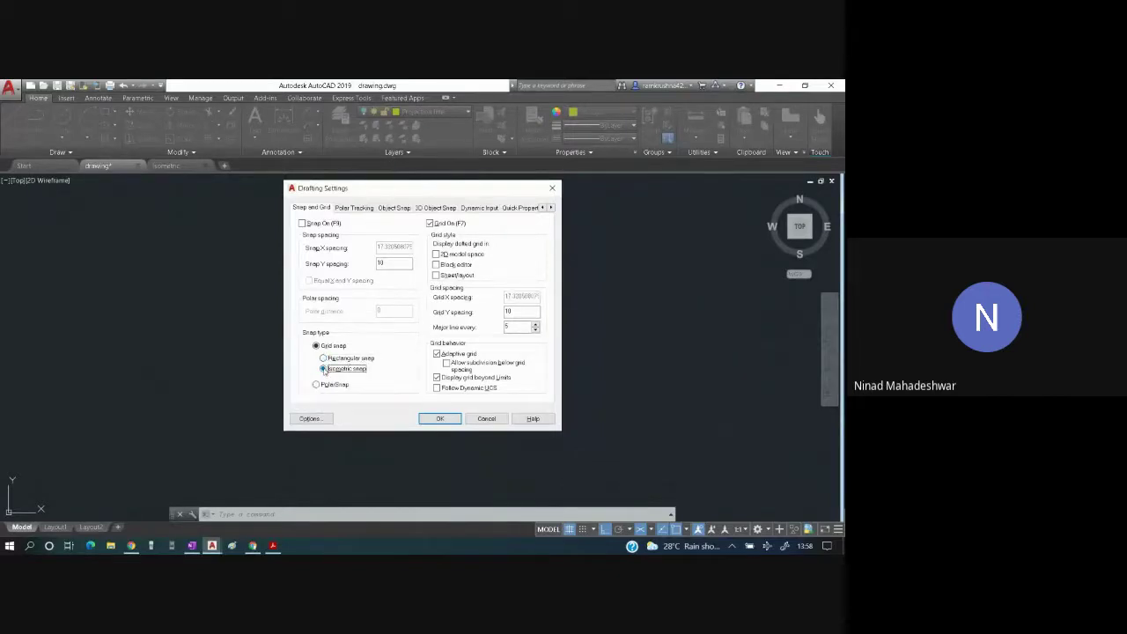
left_click(440, 418)
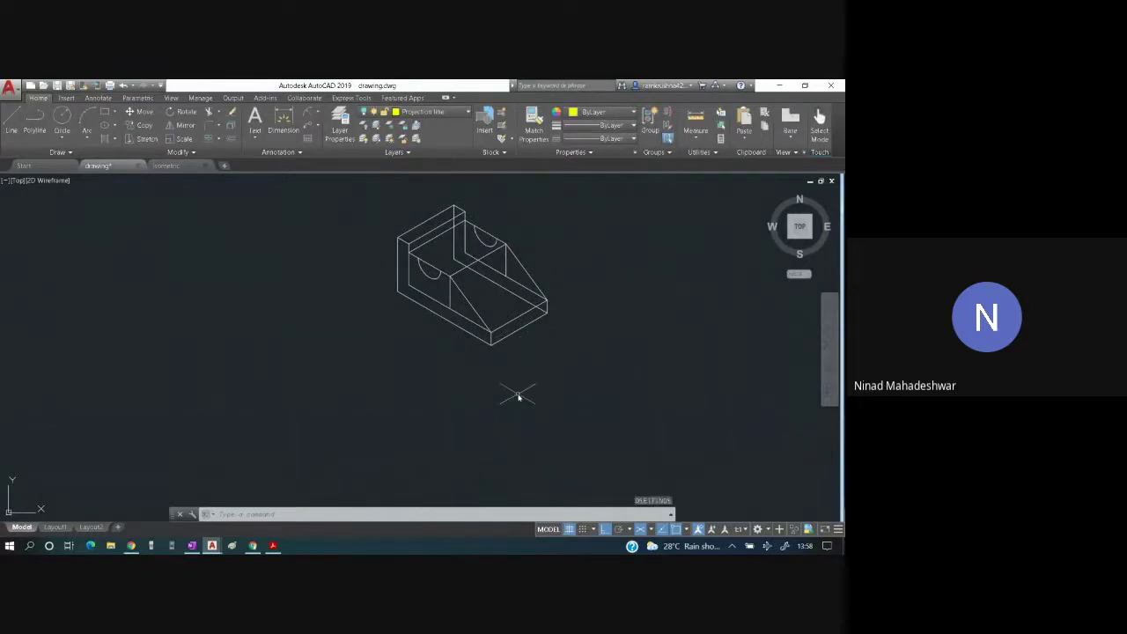
- Cycle repeatedly through the top, right and left isoplanes, ending on the left isoplane
key("F5")
key("F5")
key("F5")
key("F5")
key("F5")
key("F5")
key("F5")
key("F5")
key("F5")
key("F5")
key("F5")
key("F5")
key("F5")
key("F5")
key("F5")
key("F5")
key("F5")
key("F5")
key("F5")
key("F5")
key("F5")
key("F5")
key("F5")
key("F5")
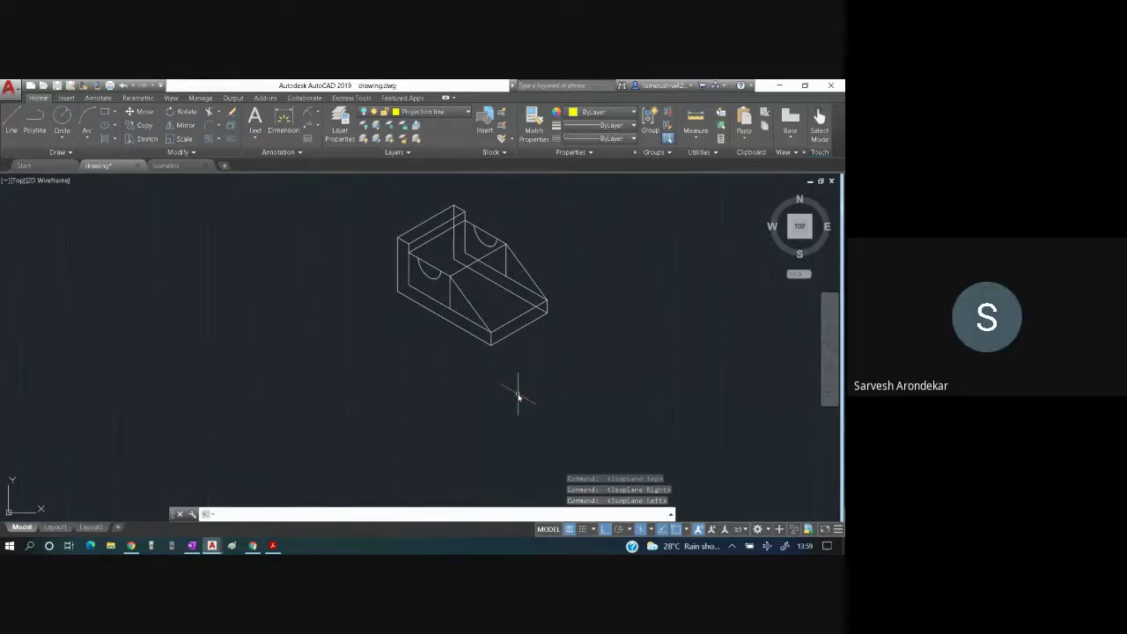
key("alt+Tab")
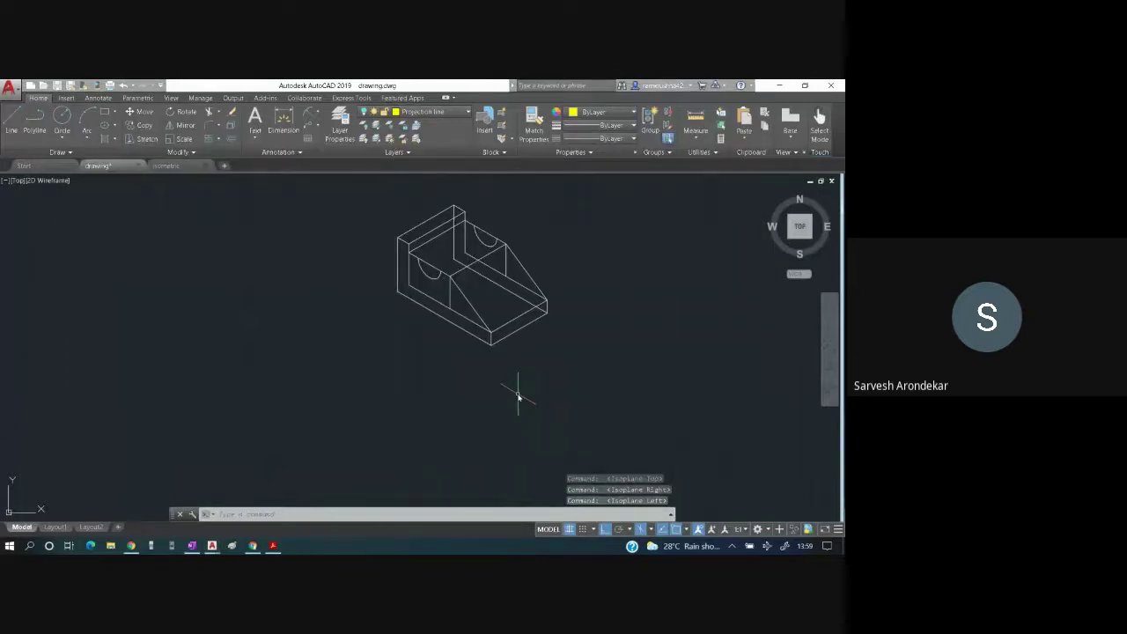
- Switch to the Google Meet call, check the in-call messages and close them
key("alt+Tab")
key("alt+Tab")
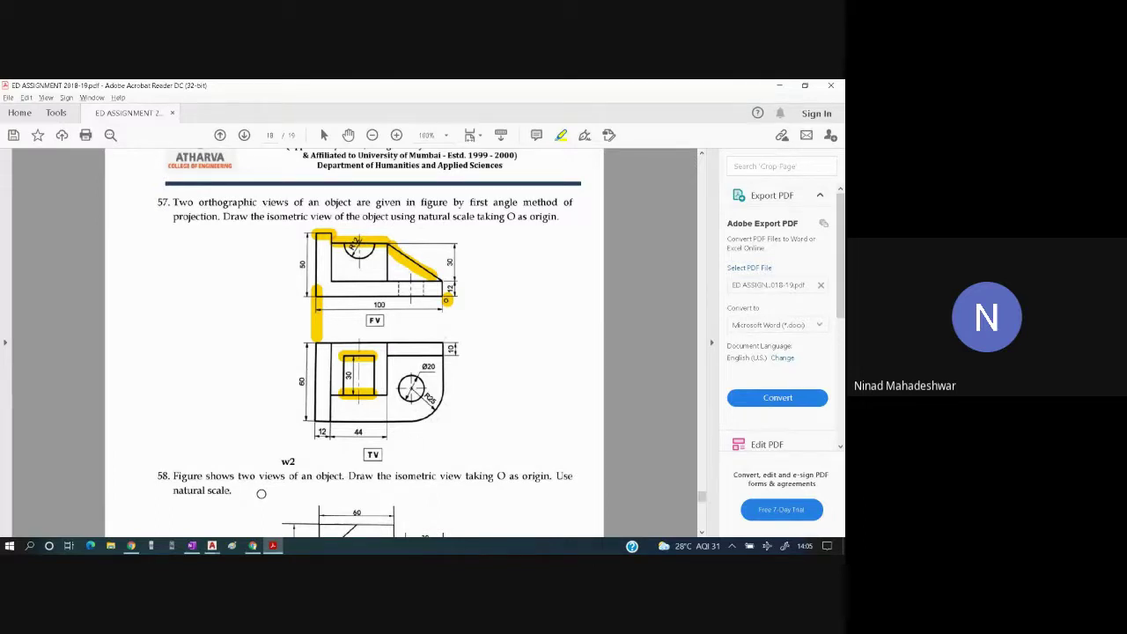
left_click(253, 546)
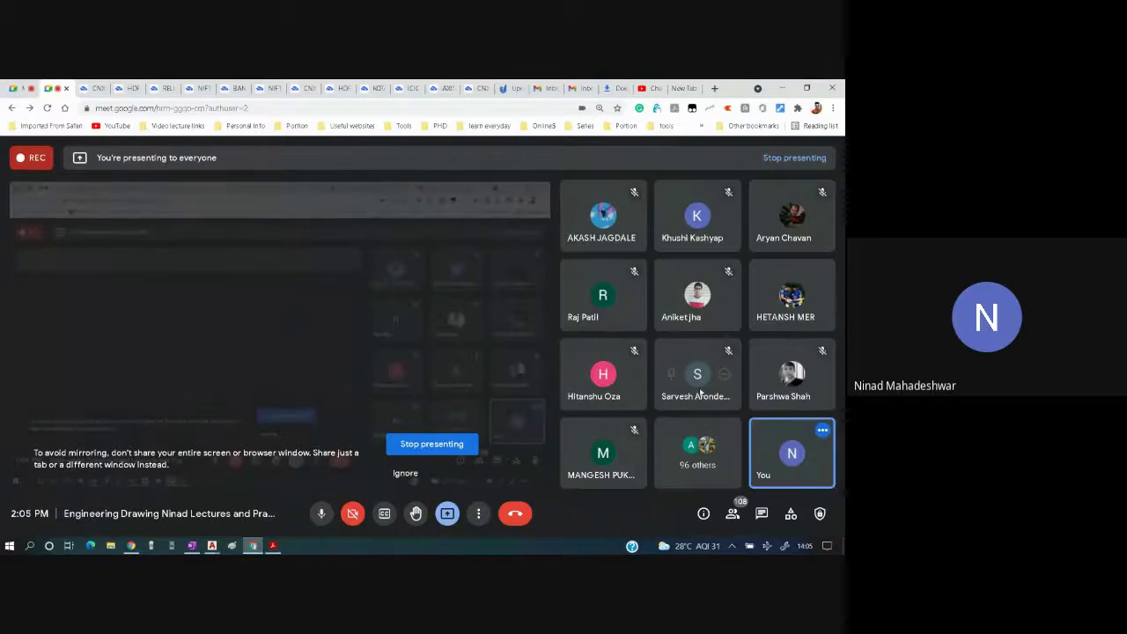
left_click(762, 513)
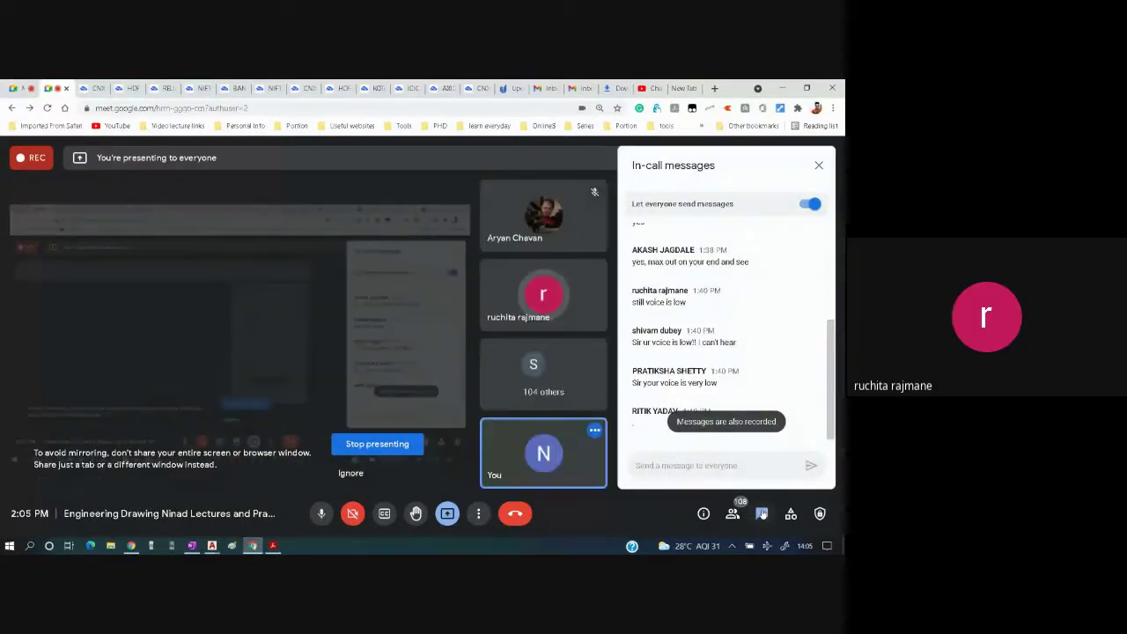
left_click(818, 165)
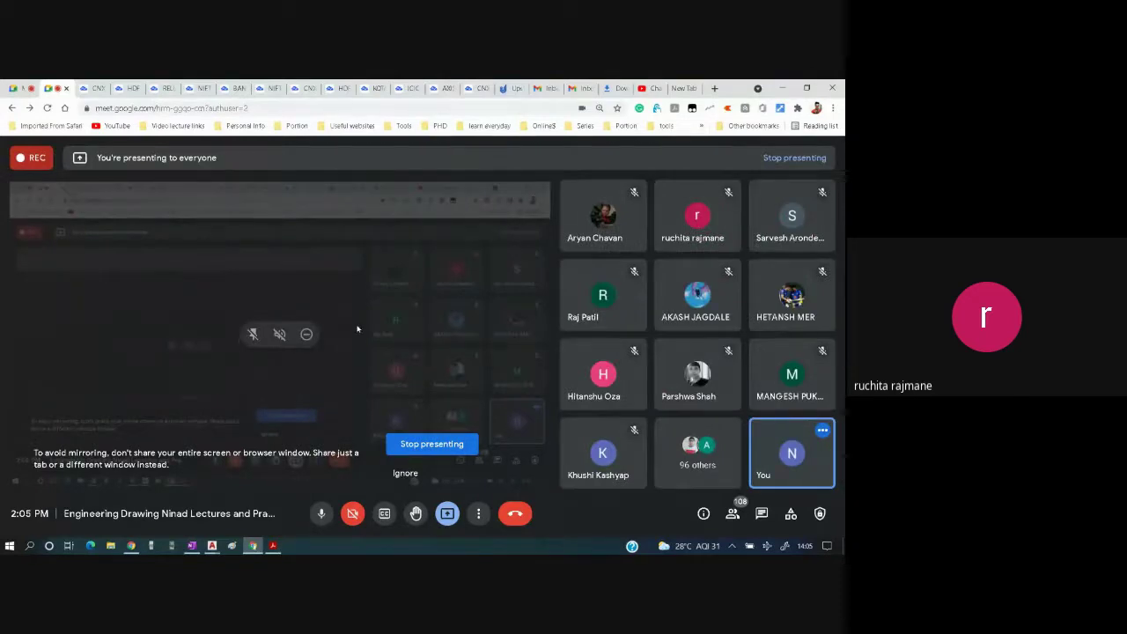
- In AutoCAD, maximize the window and erase the hidden rear edges and the rear semicircular arc of the body
key("alt+Tab")
key("alt+Tab")
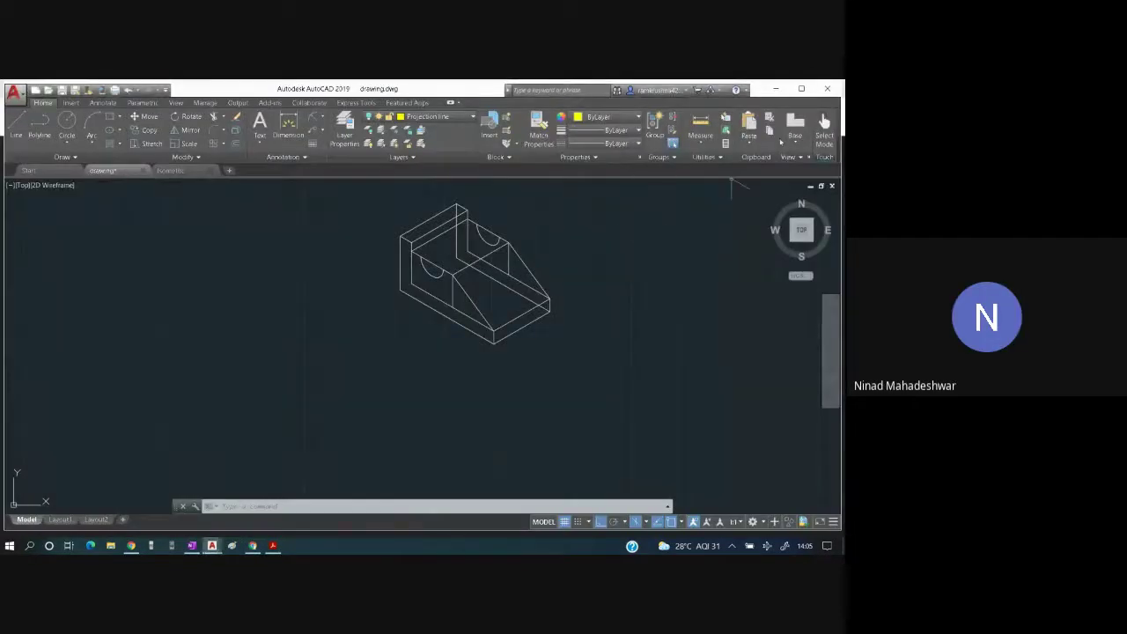
left_click(801, 88)
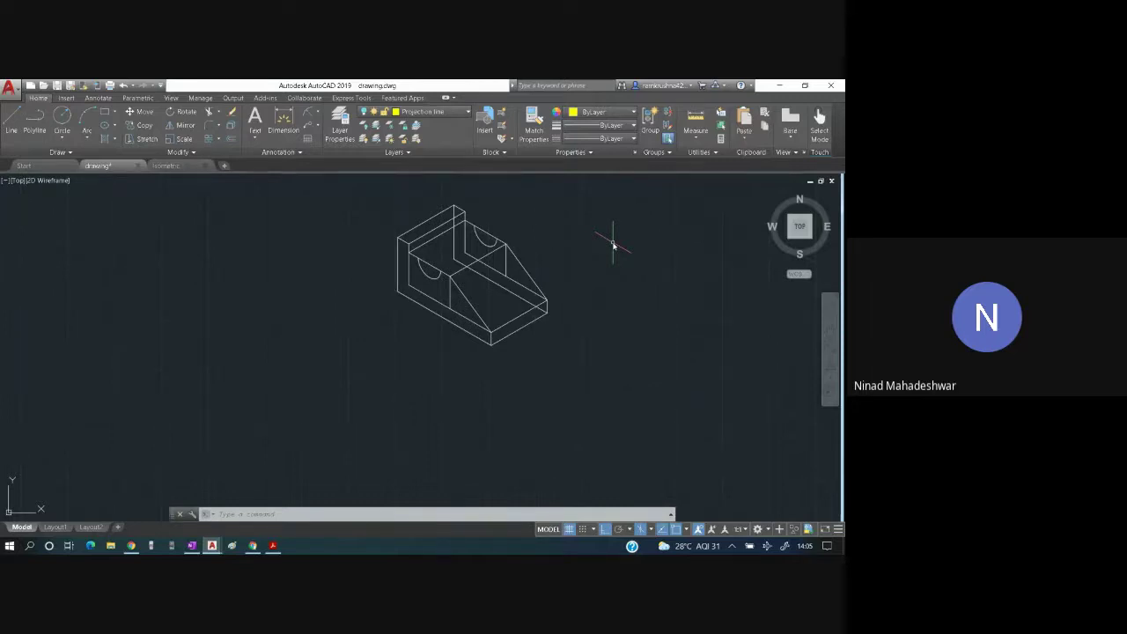
left_click(504, 286)
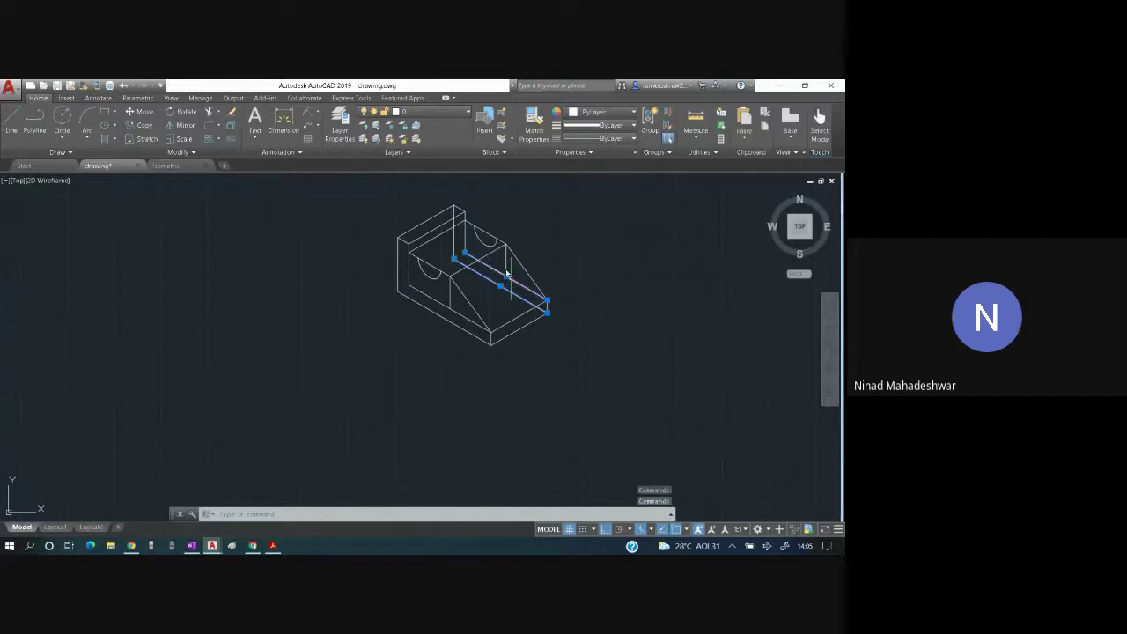
left_click(506, 257)
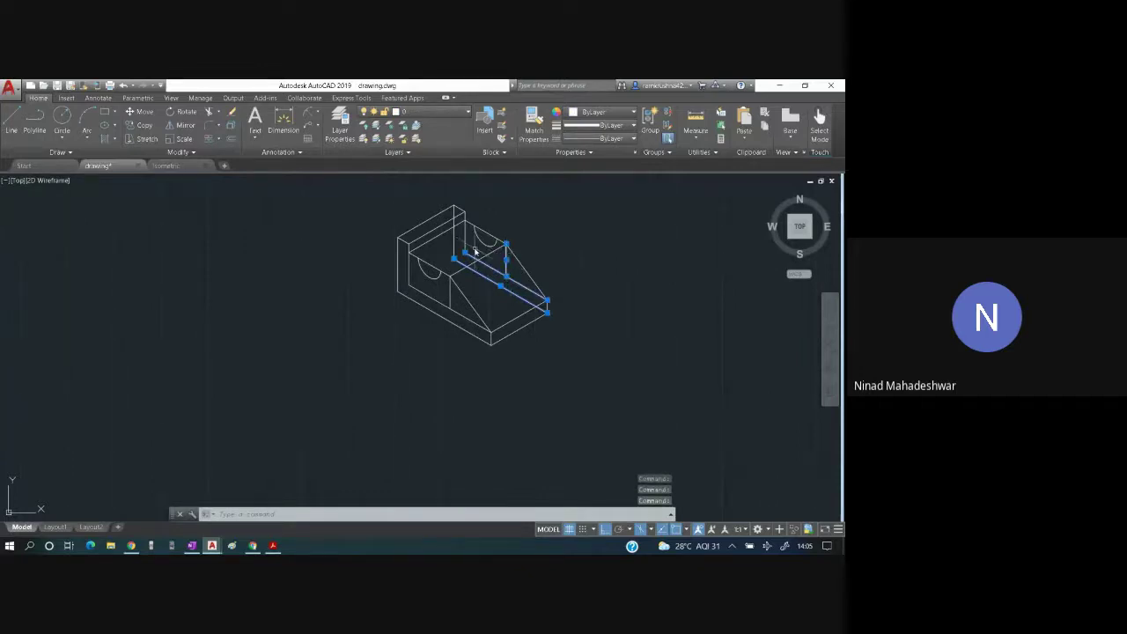
left_click(464, 233)
left_click(454, 237)
left_click(482, 245)
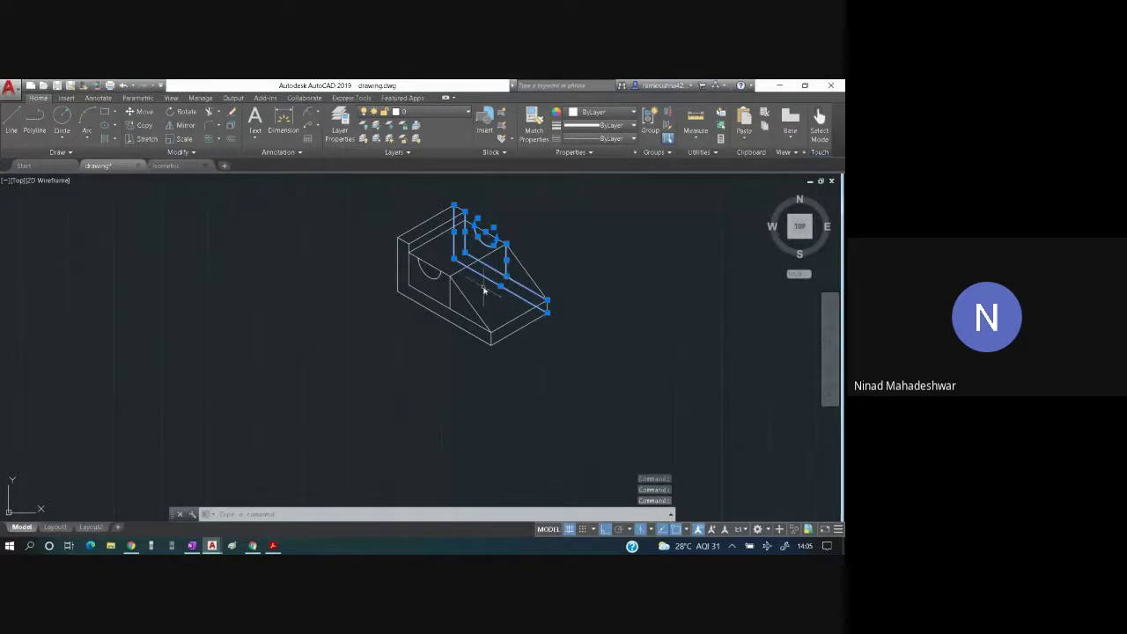
key("Delete")
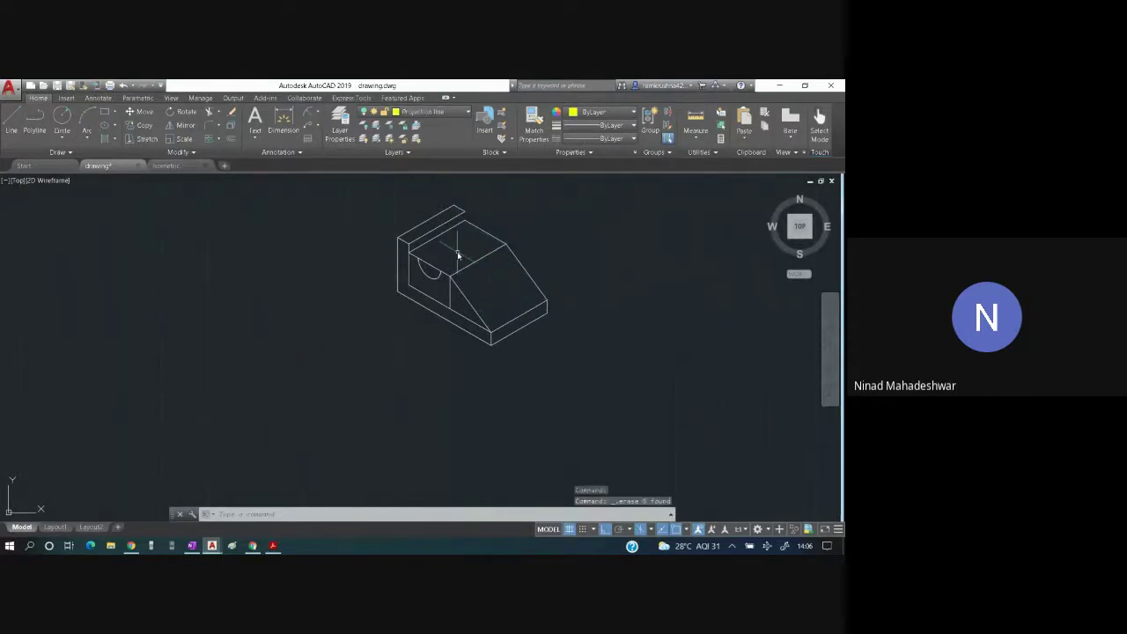
left_click(12, 124)
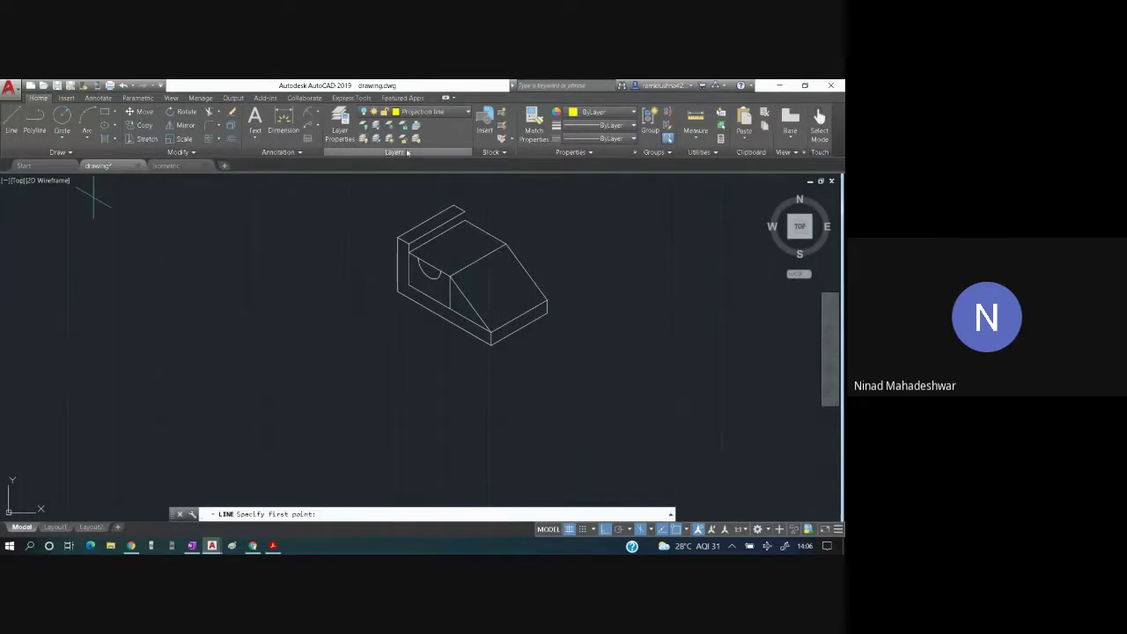
left_click(465, 215)
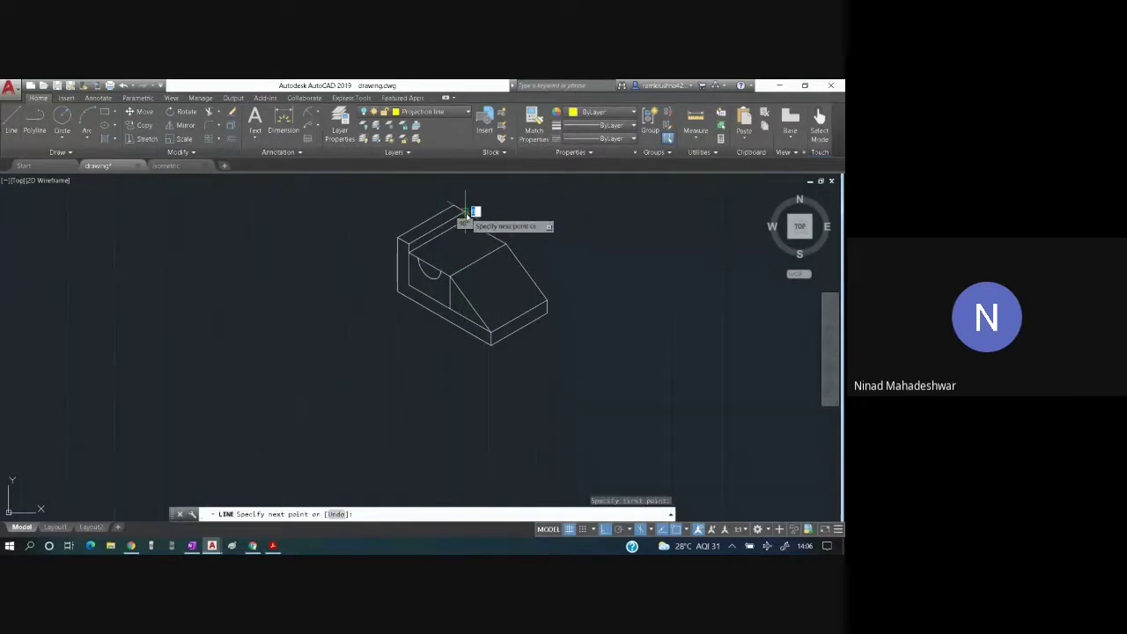
left_click(465, 222)
key("Escape")
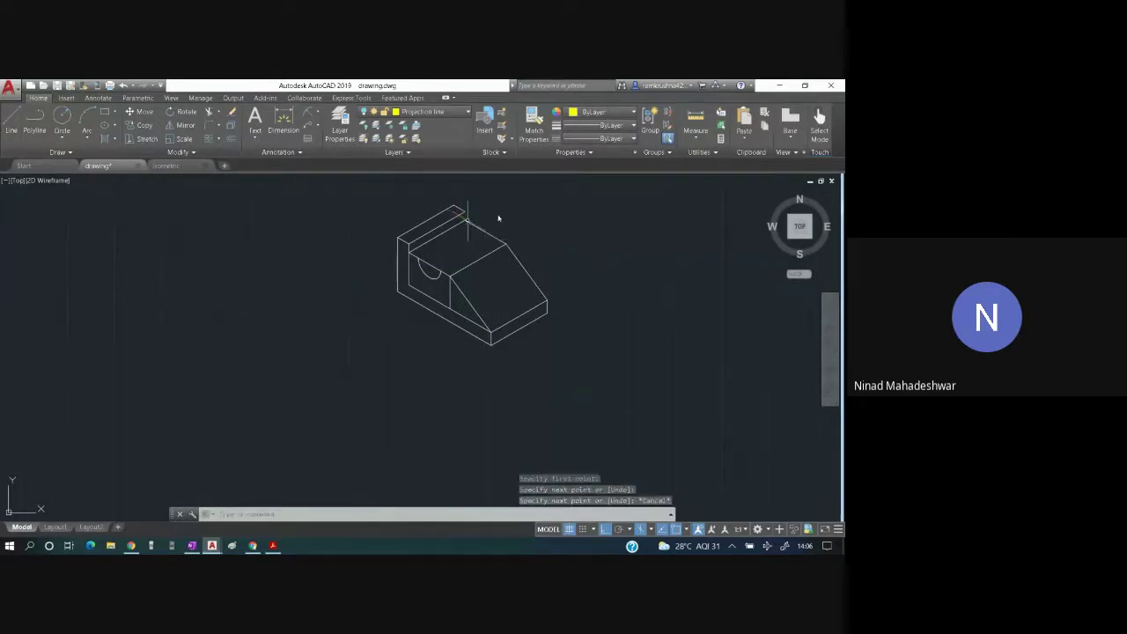
- Make layer 0 current and draw the short vertical edge at the rear end of the upright wall down to the block's top face
left_click(423, 112)
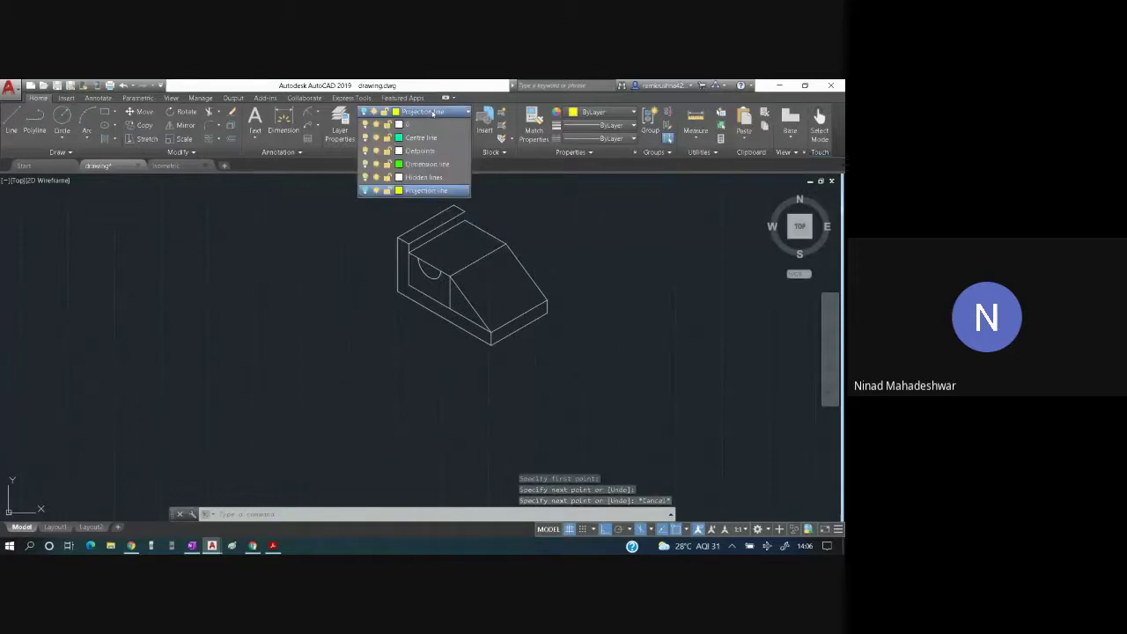
left_click(415, 124)
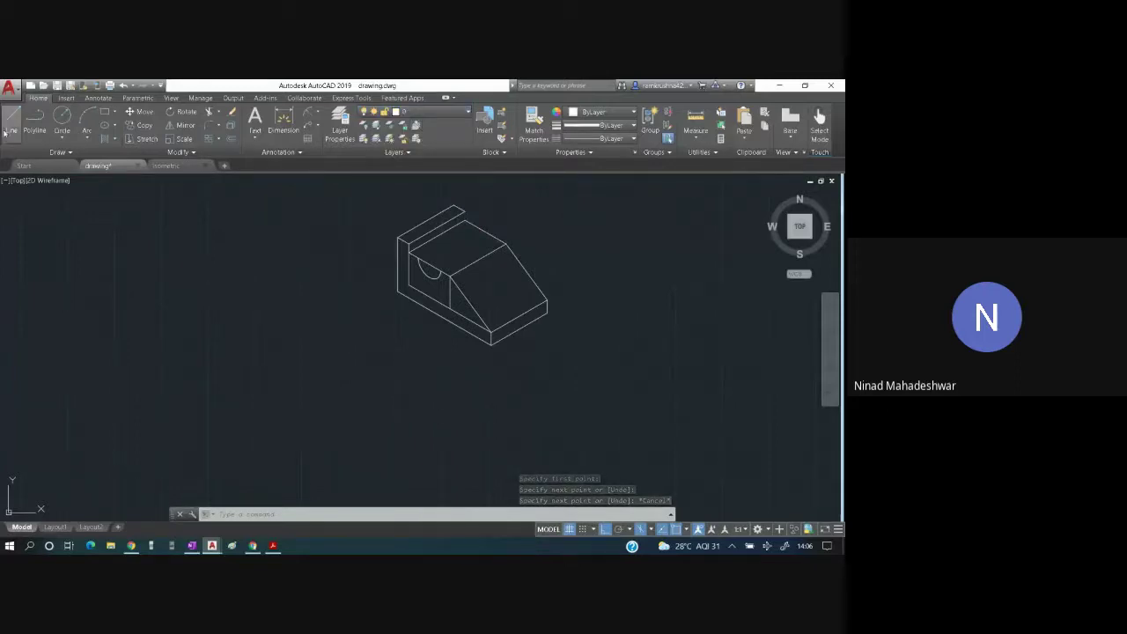
left_click(11, 122)
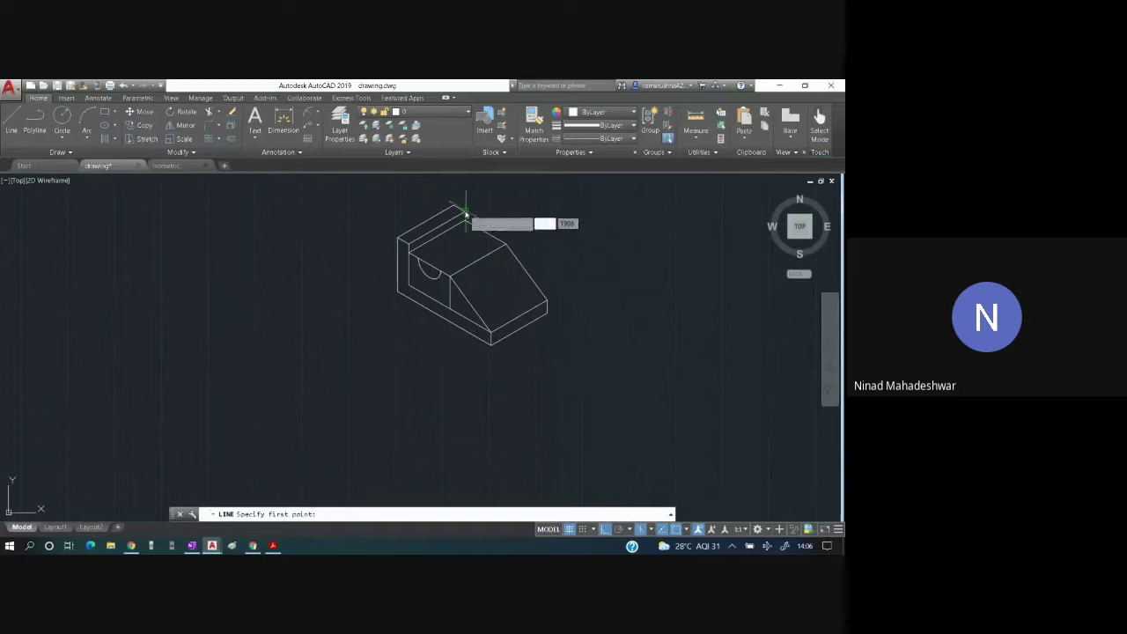
left_click(466, 213)
key("Escape")
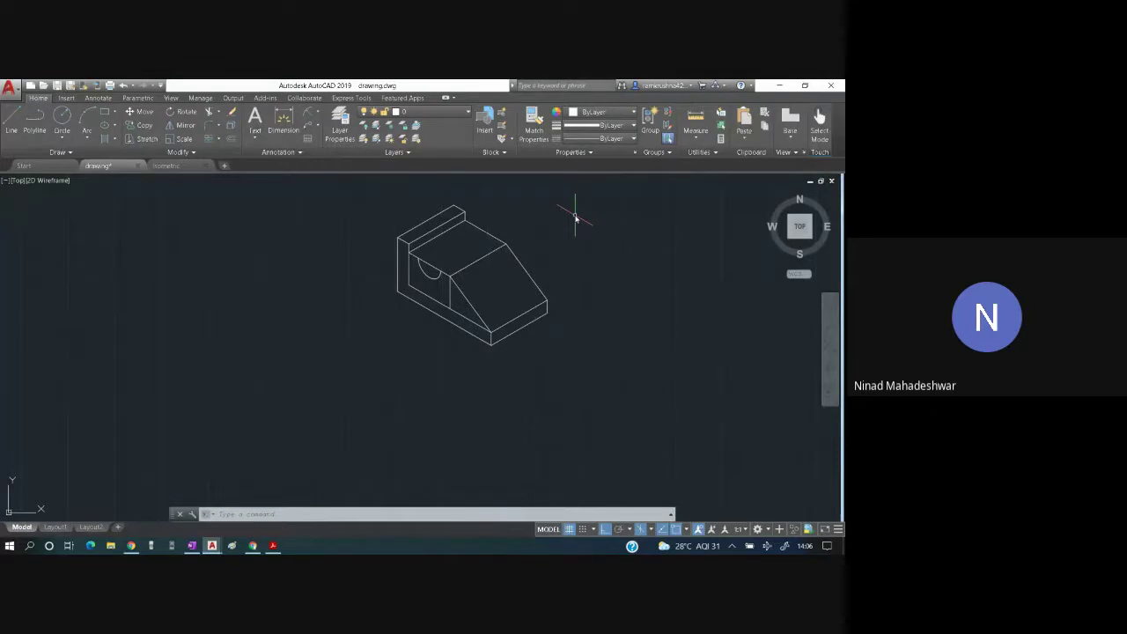
- In the assignment PDF, highlight the 60 depth dimension of question 57's top view
key("alt+Tab")
key("Tab")
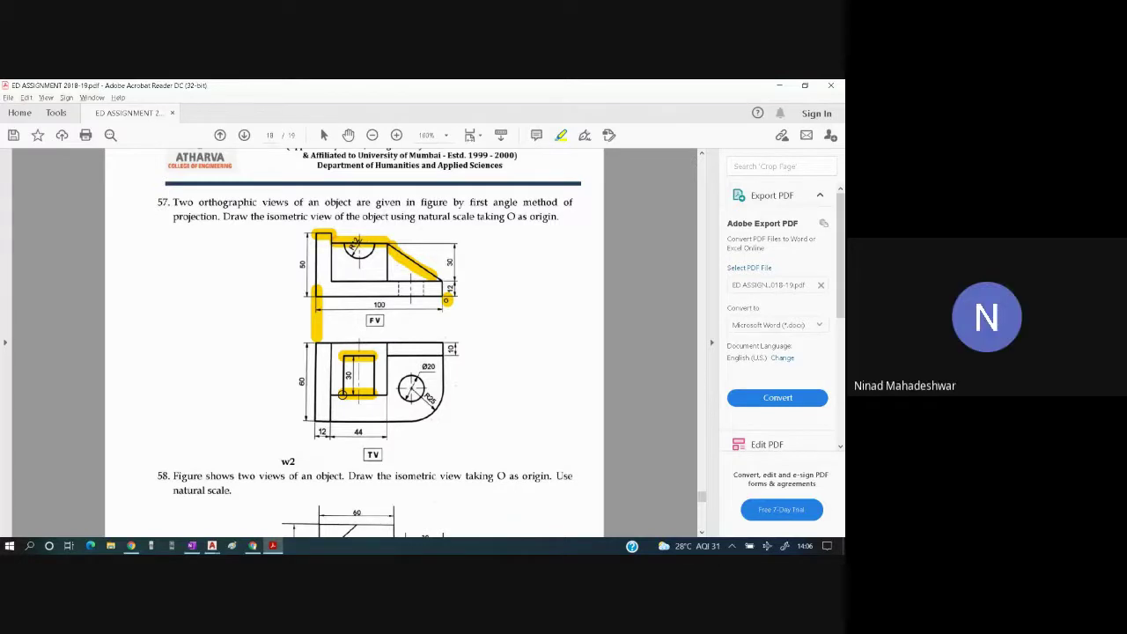
left_click_drag(299, 367, 302, 380)
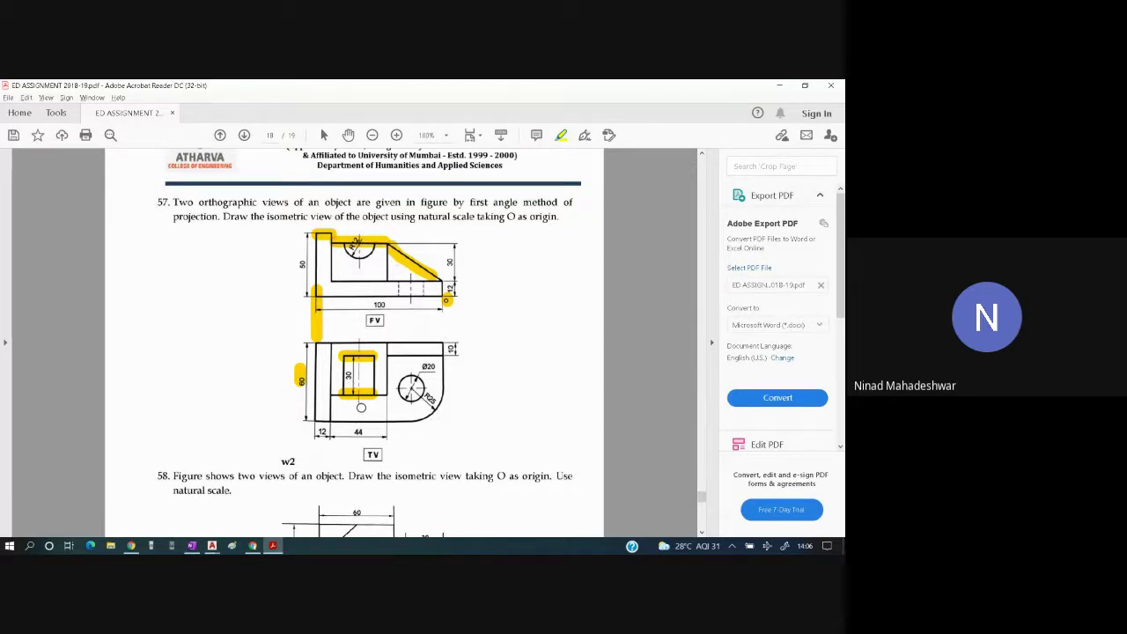
- In AutoCAD, move the front semicircular arc, the block's front top edge and its vertical edge 20 backward along the depth in the top isoplane
key("alt+Tab")
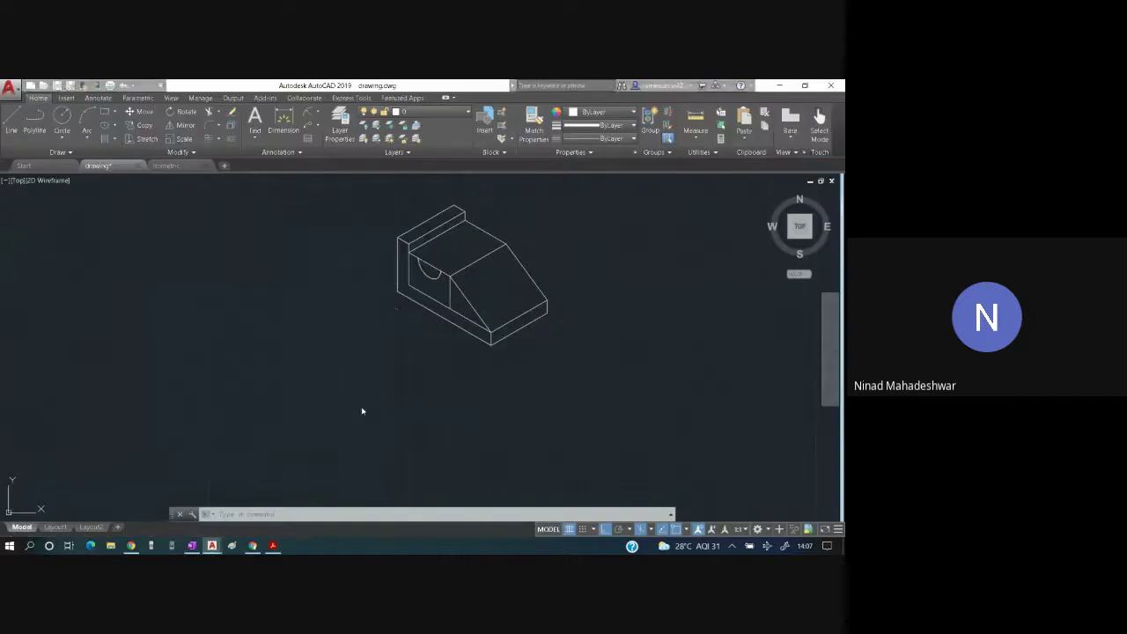
left_click(449, 293)
left_click(429, 266)
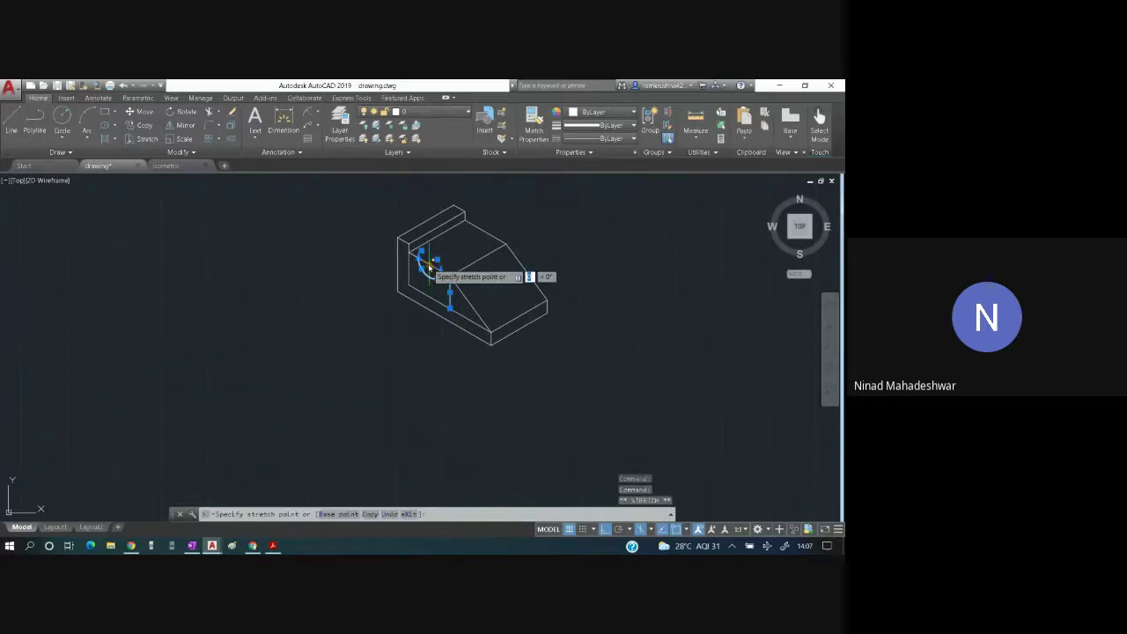
key("Escape")
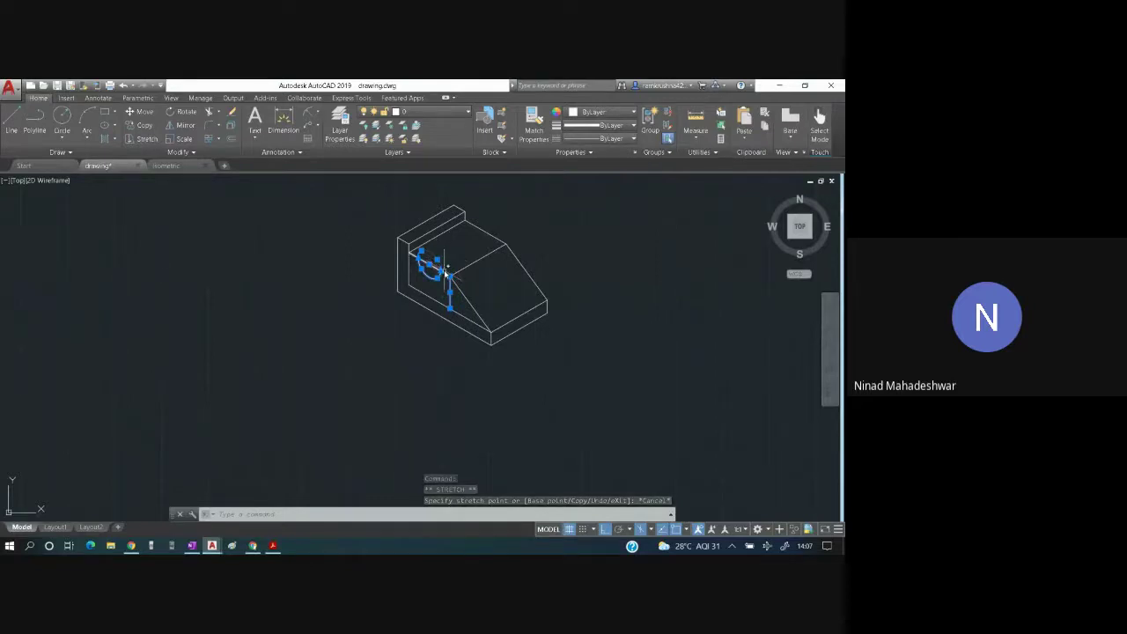
left_click(444, 273)
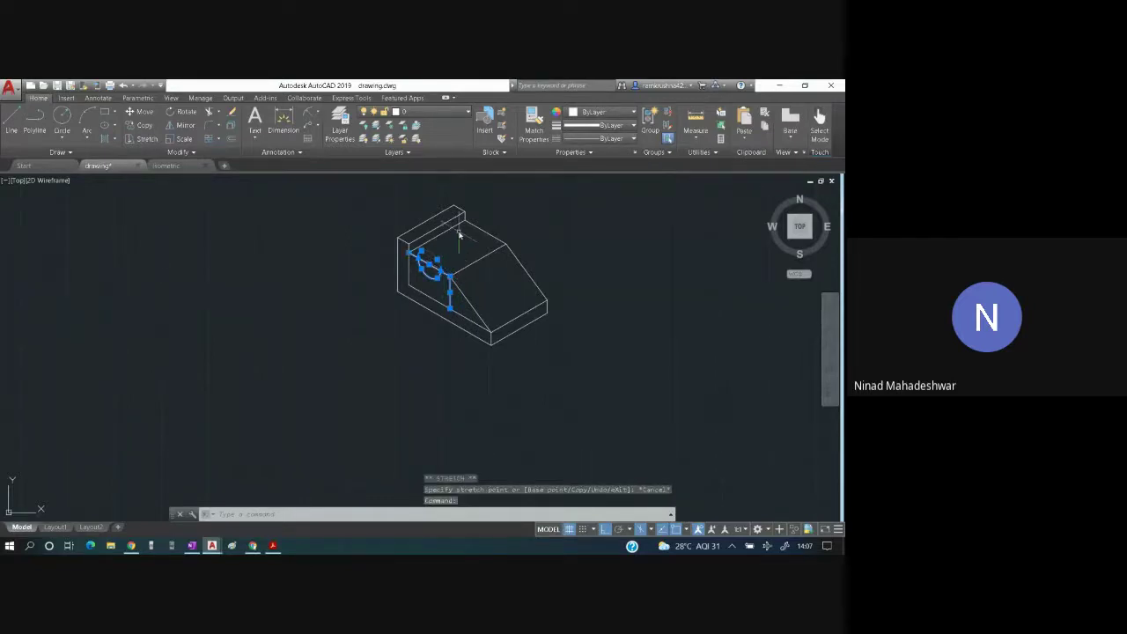
left_click(142, 113)
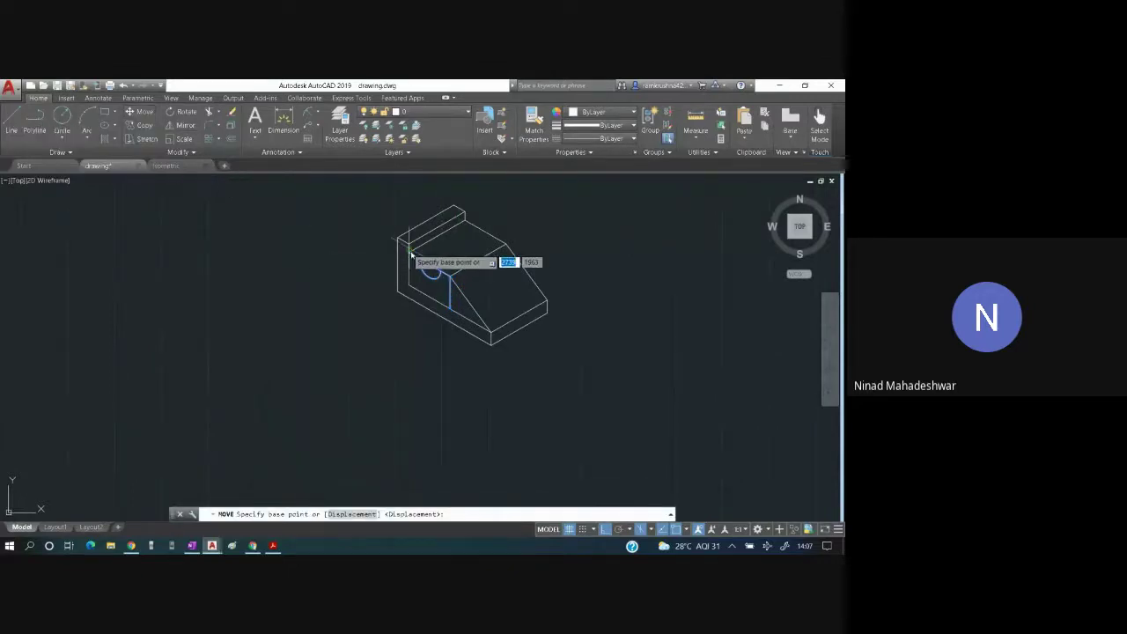
left_click(449, 280)
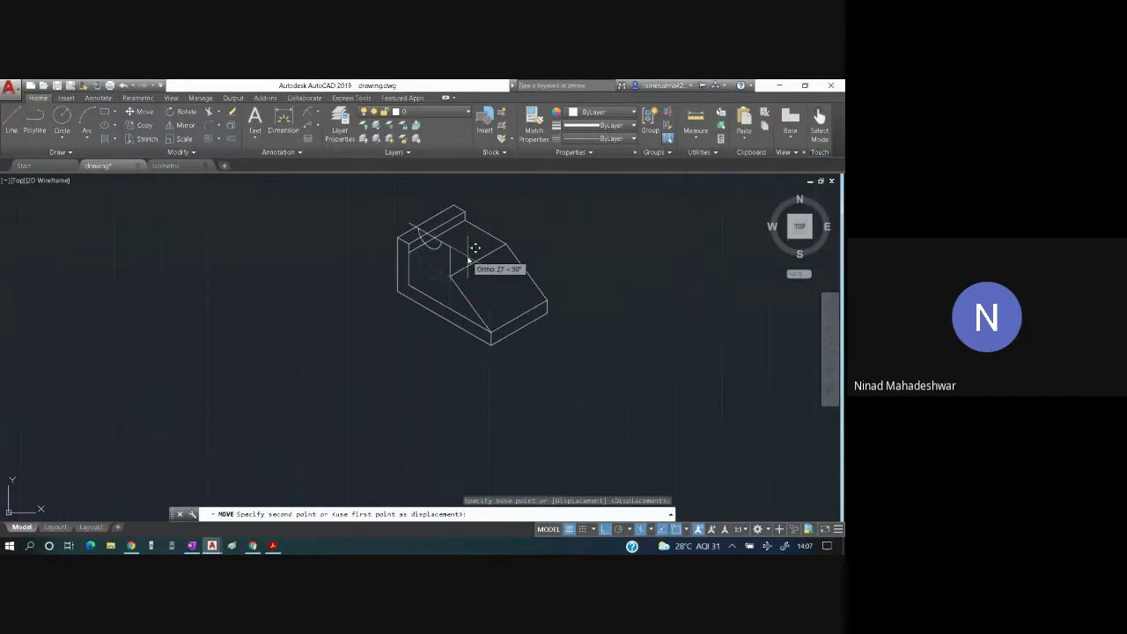
key("F5")
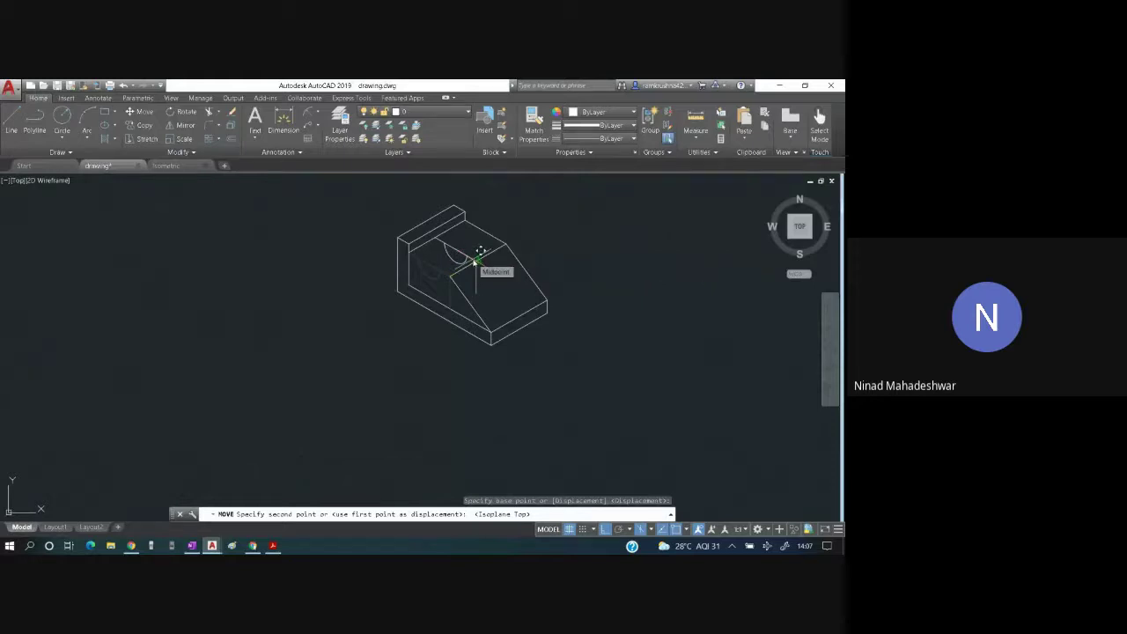
type("20")
key("Return")
key("Escape")
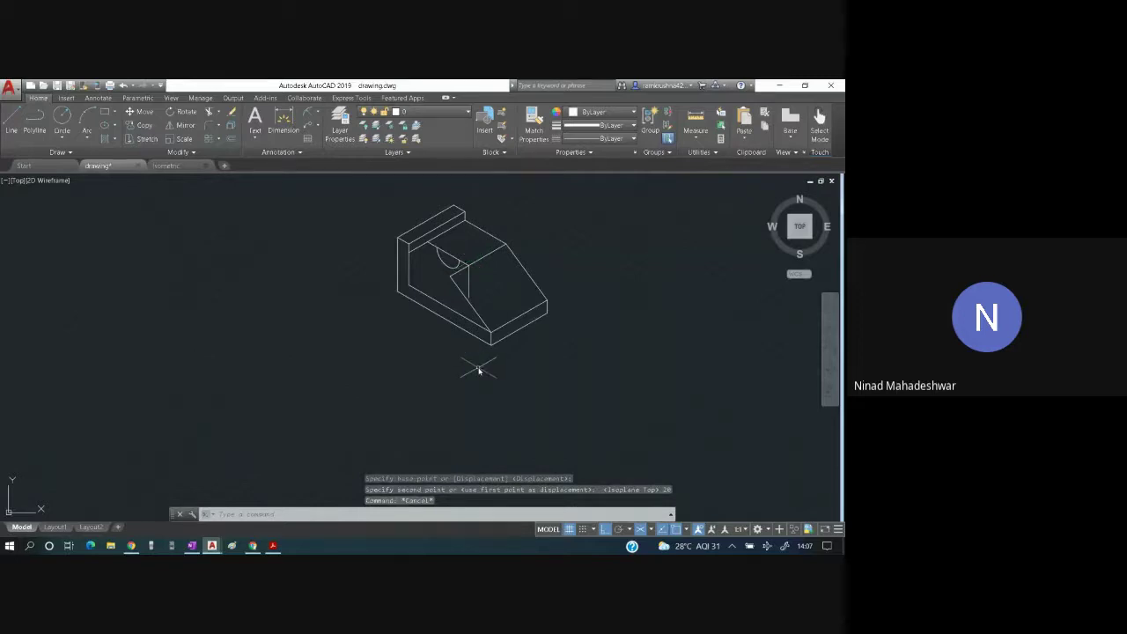
- In the assignment PDF, highlight the depth from the base's front edge to the 10-thick rear rib in the top view
key("alt+Tab")
key("alt+Tab")
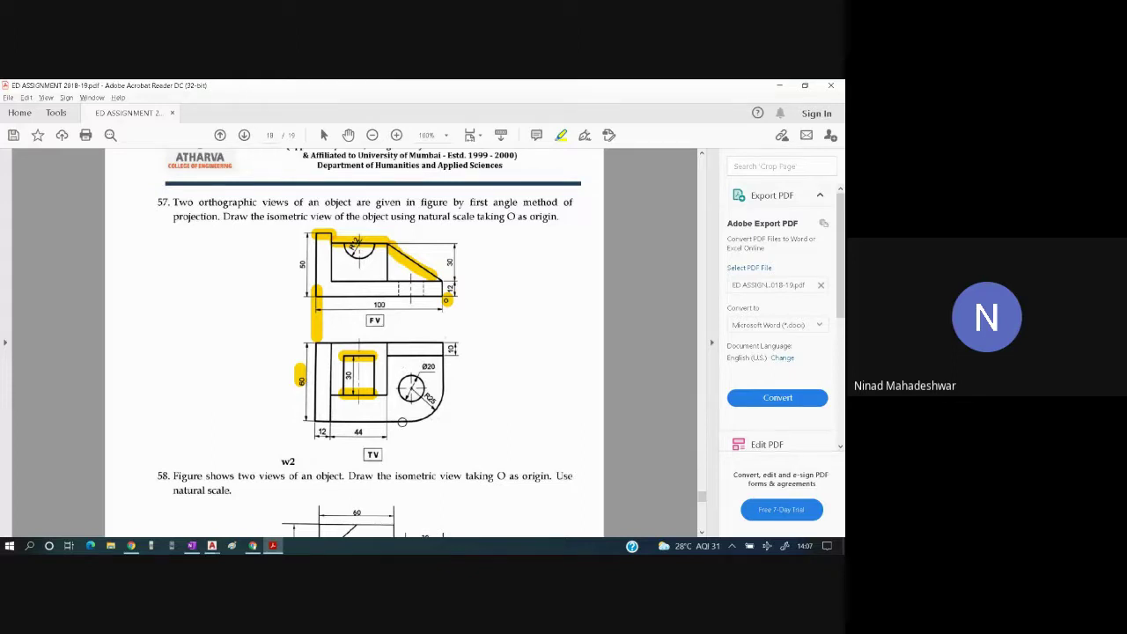
left_click_drag(401, 423, 403, 357)
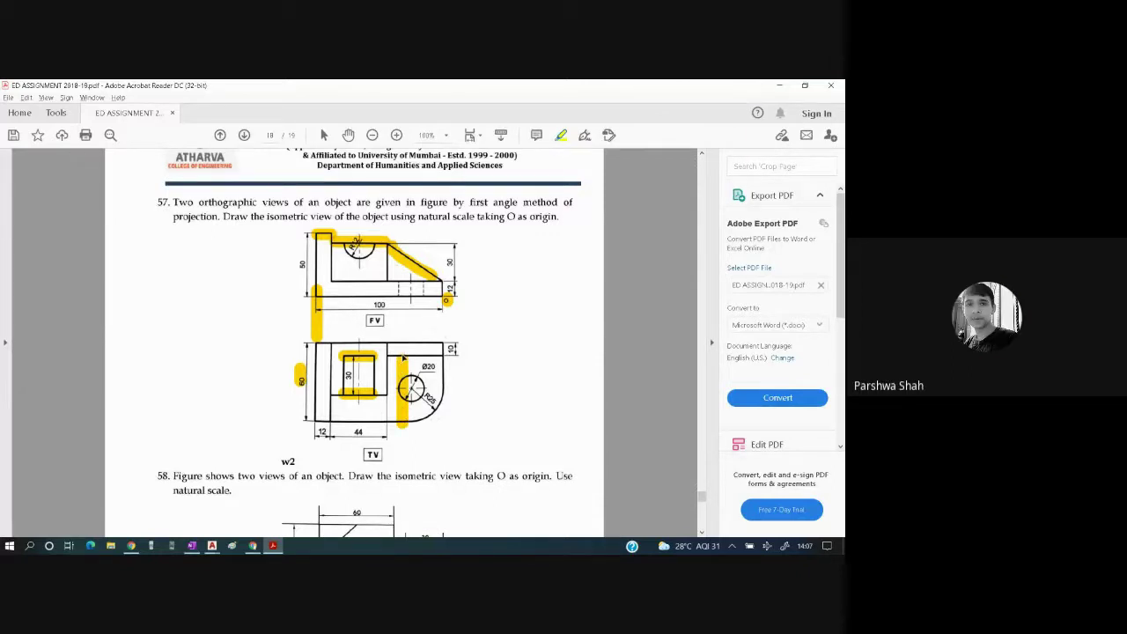
- In AutoCAD, move the front sloping edge 50 backward along the depth from its lower endpoint
key("alt+Tab")
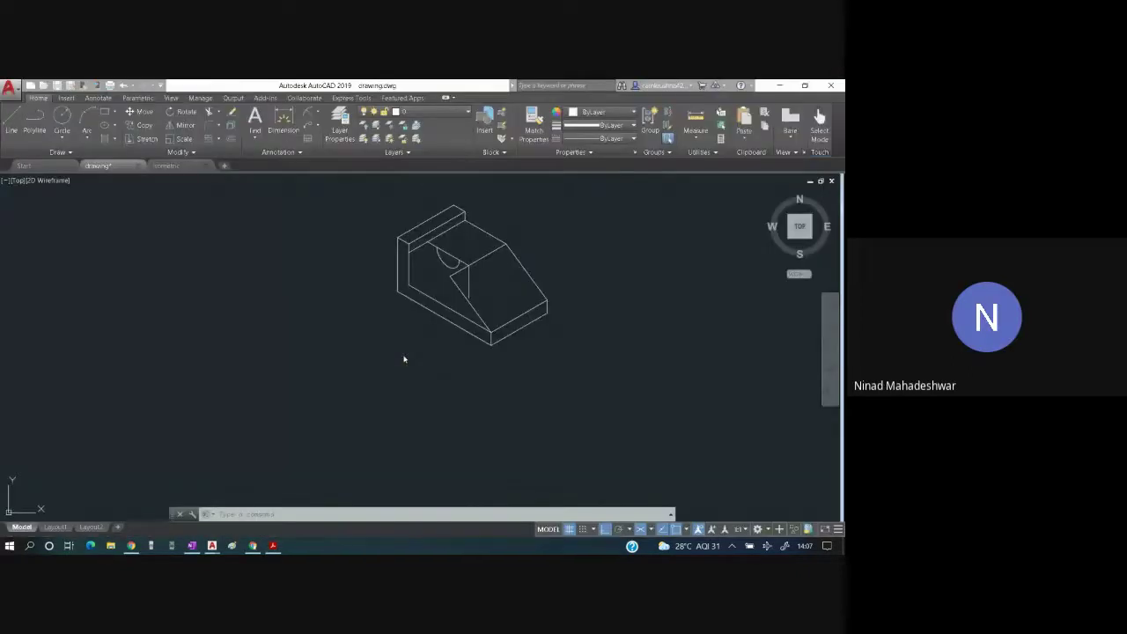
left_click(466, 301)
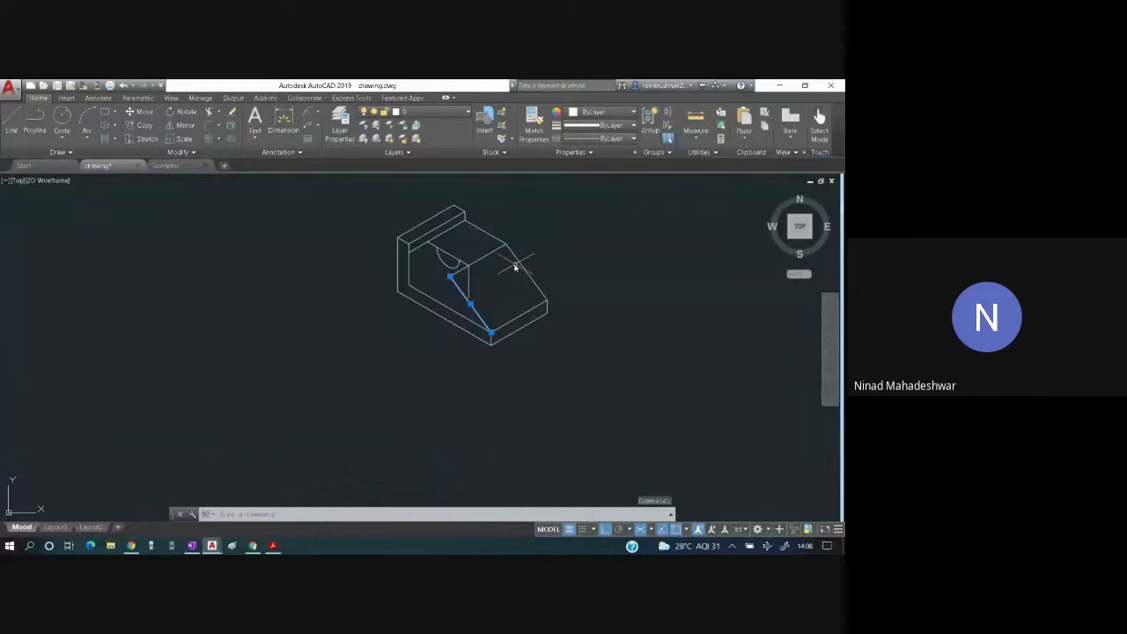
left_click(144, 115)
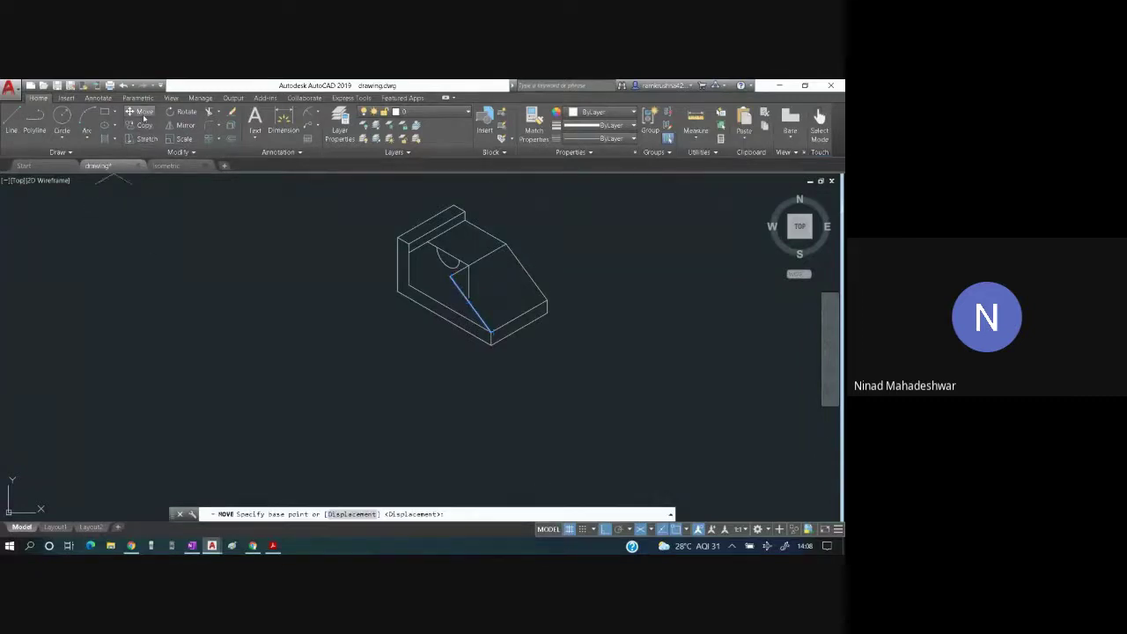
left_click(490, 336)
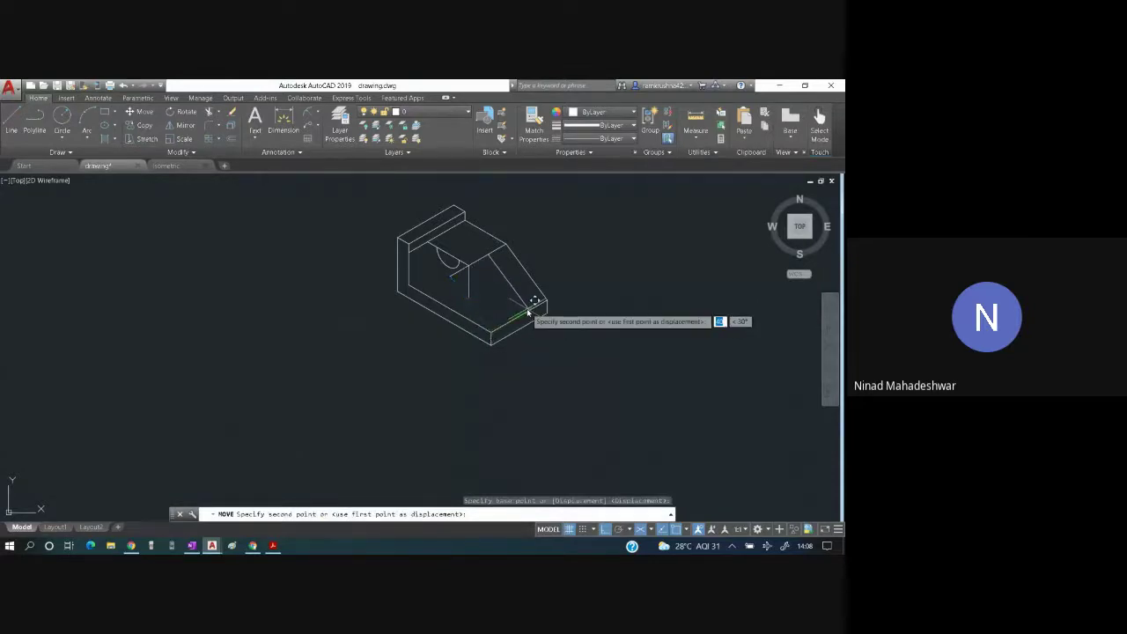
type("50")
key("Return")
key("Escape")
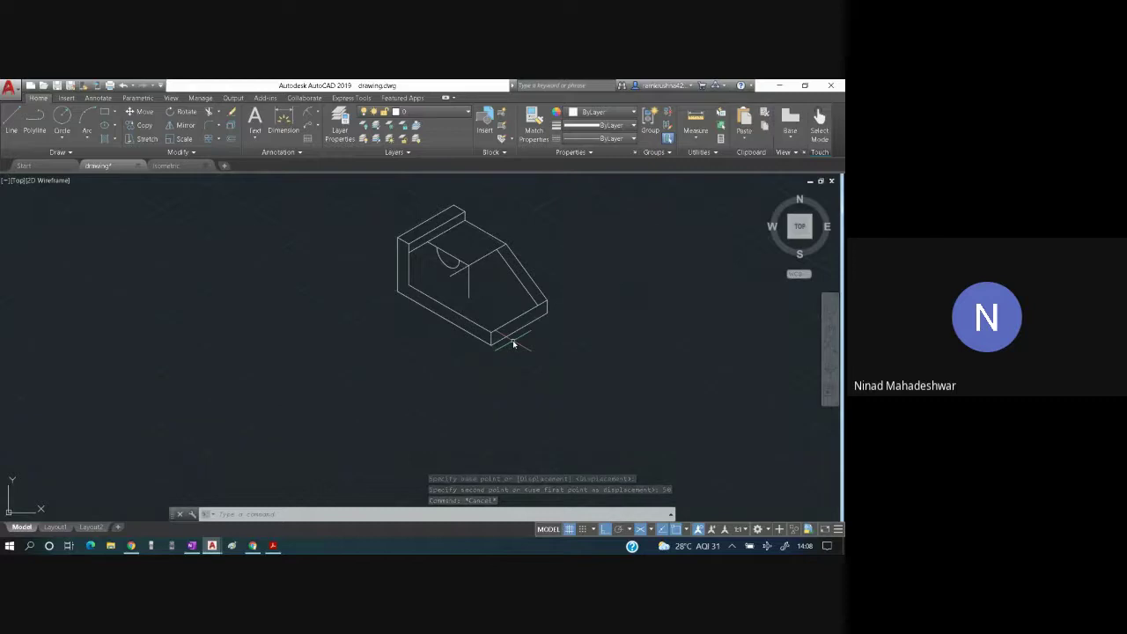
- Trim the block's two top depth edges where they project past its front top edge and delete the leftover stub beside the upright wall
key("ctrl+a")
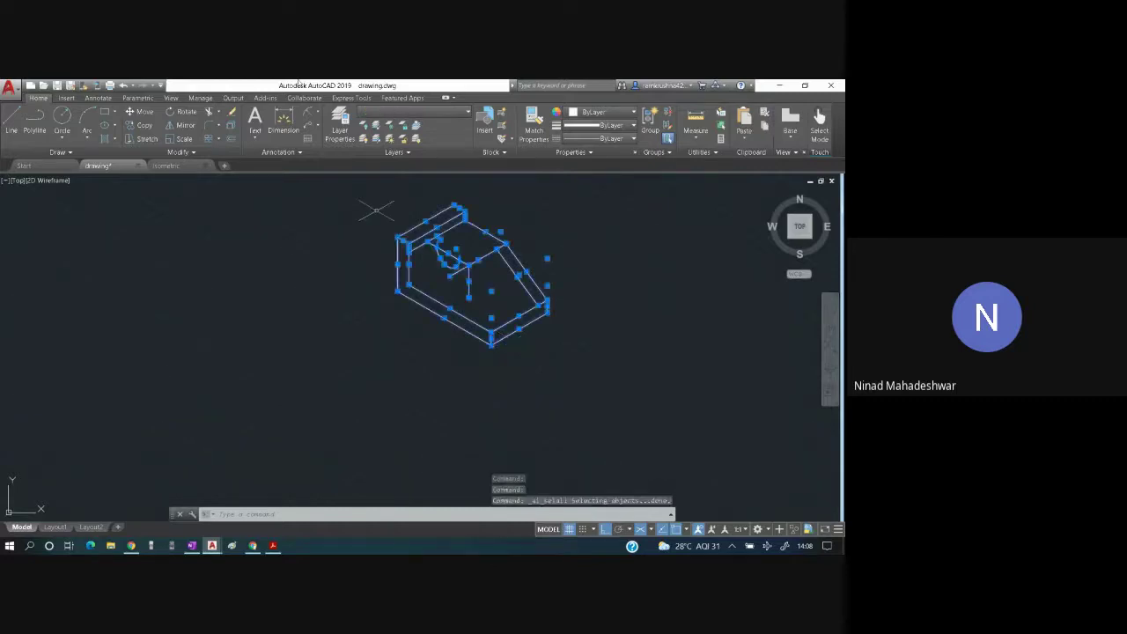
type("tr")
key("space")
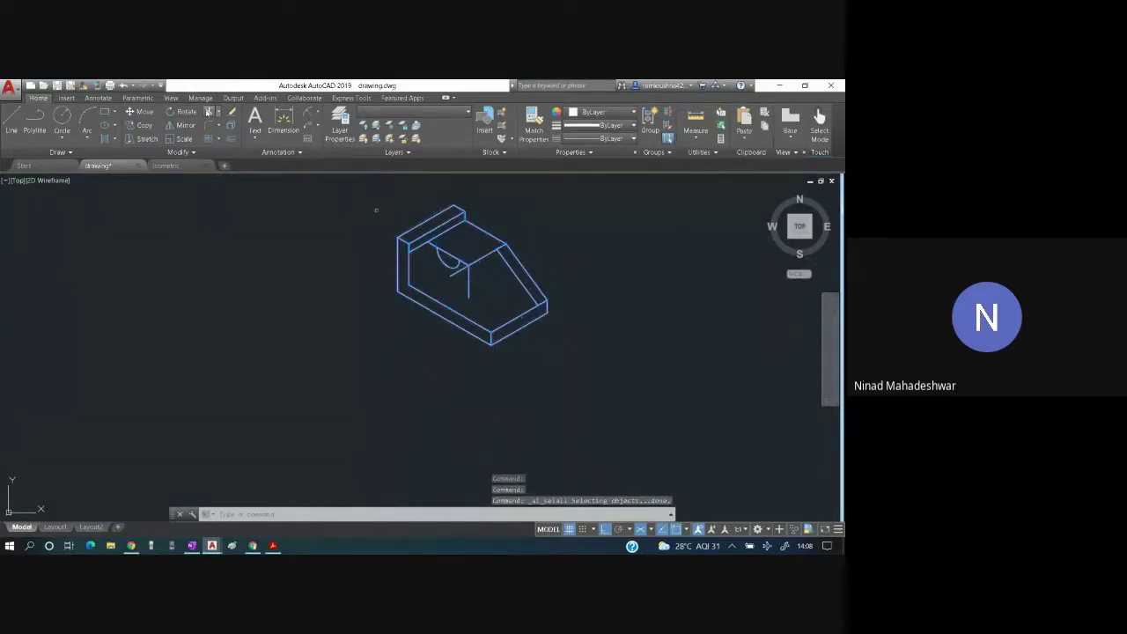
left_click(417, 251)
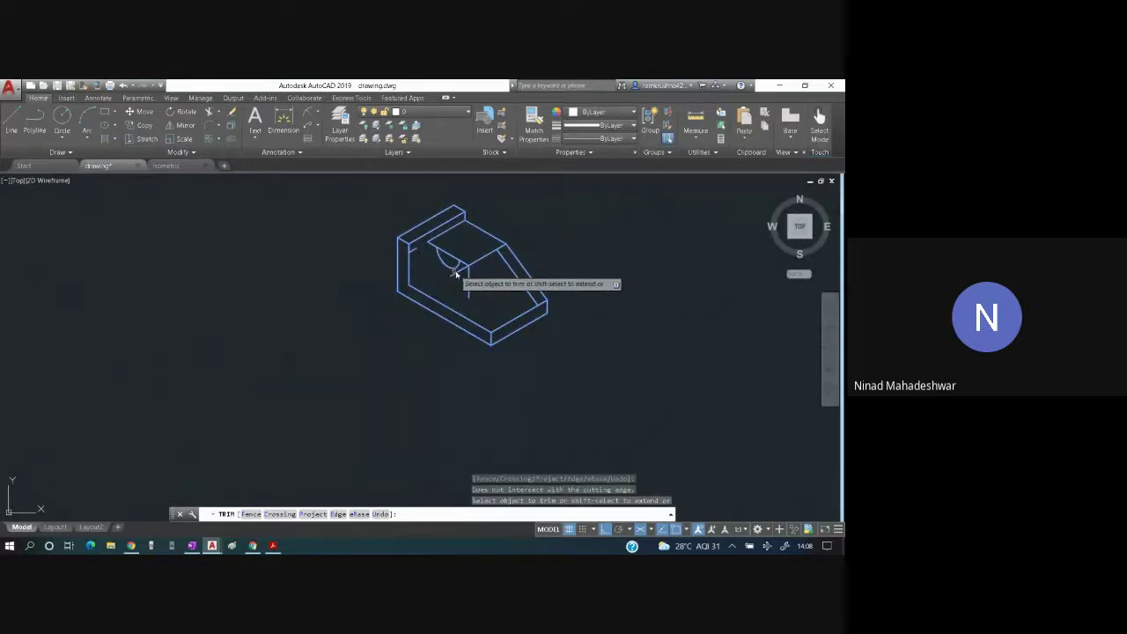
left_click(460, 273)
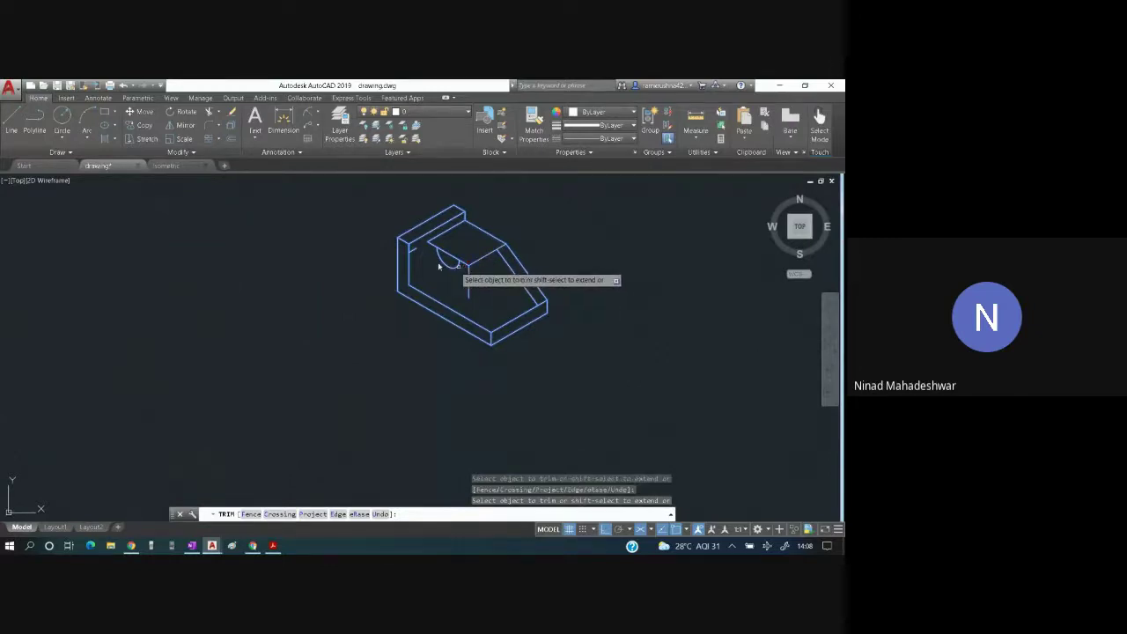
key("Escape")
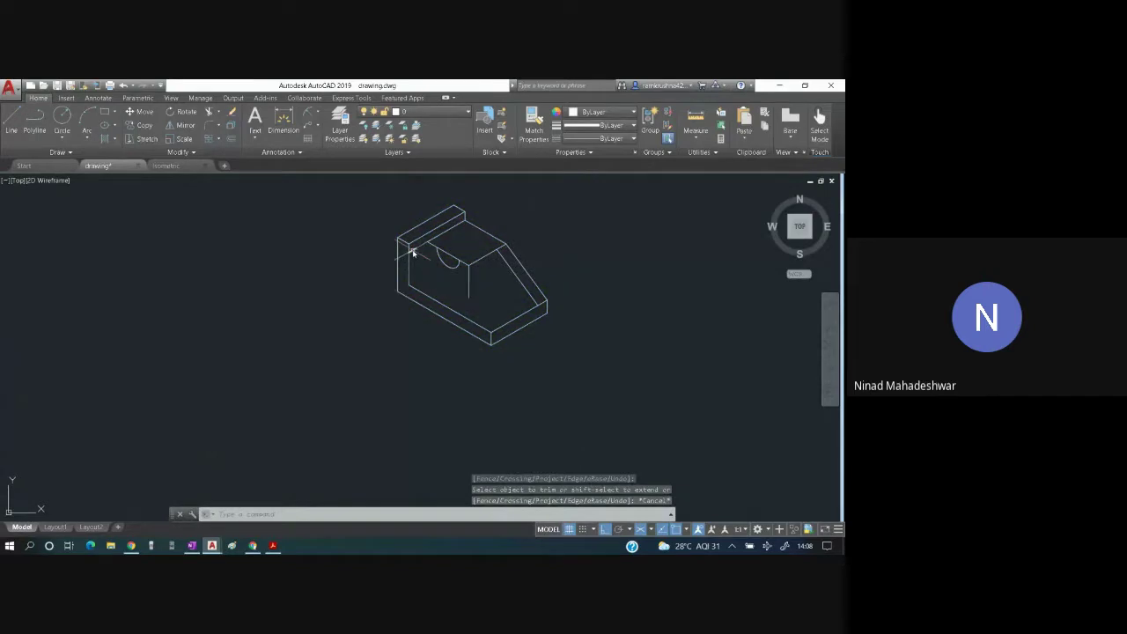
left_click(411, 252)
key("Delete")
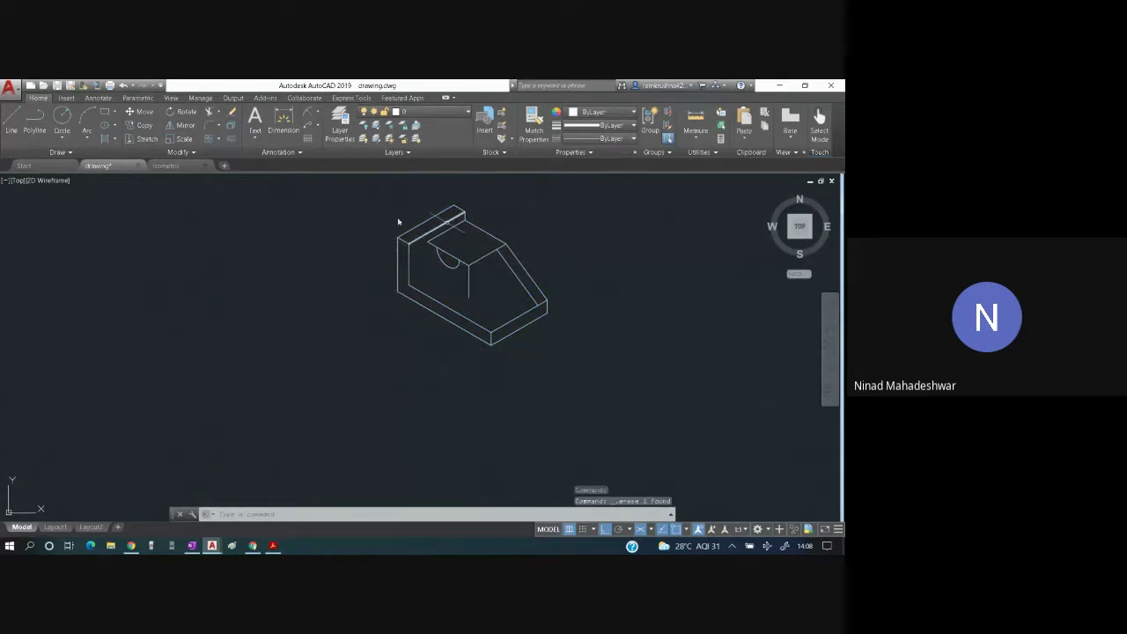
- Draw the block's front face edges: 30 straight down from the top edge's wall end, connected to the other vertical edge's lower endpoint
left_click(11, 121)
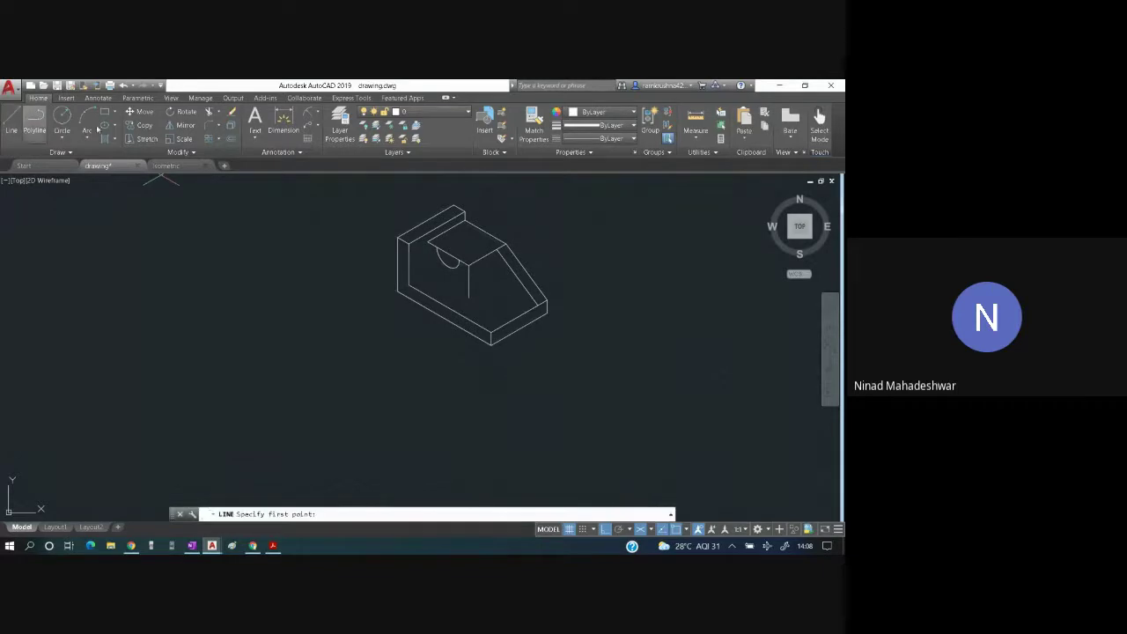
left_click(430, 245)
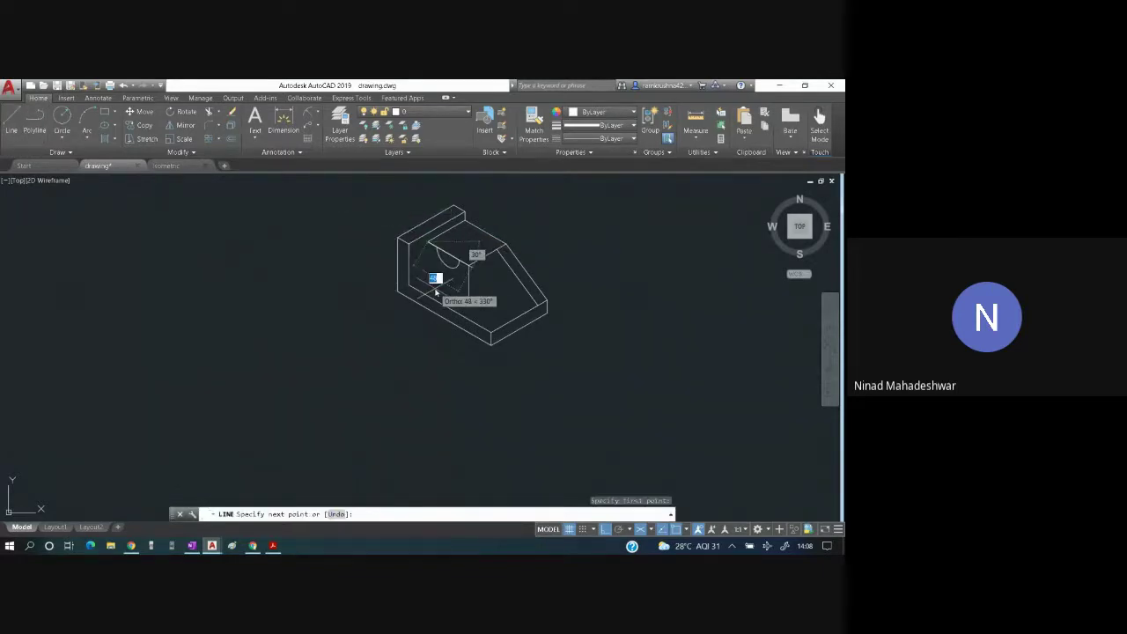
key("F5")
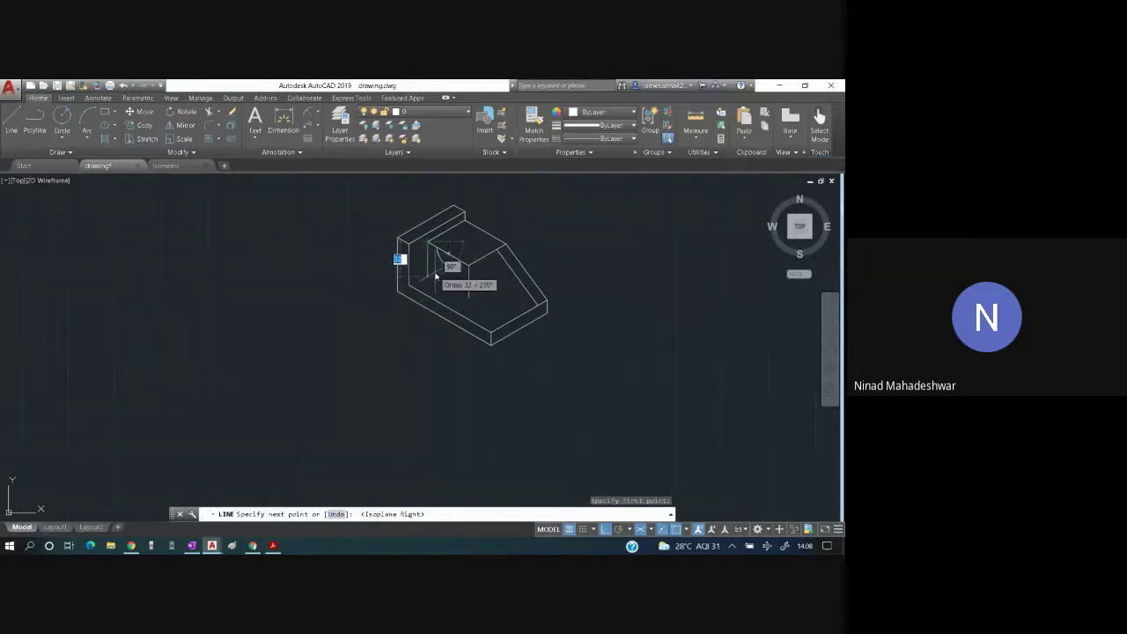
type("30")
key("Return")
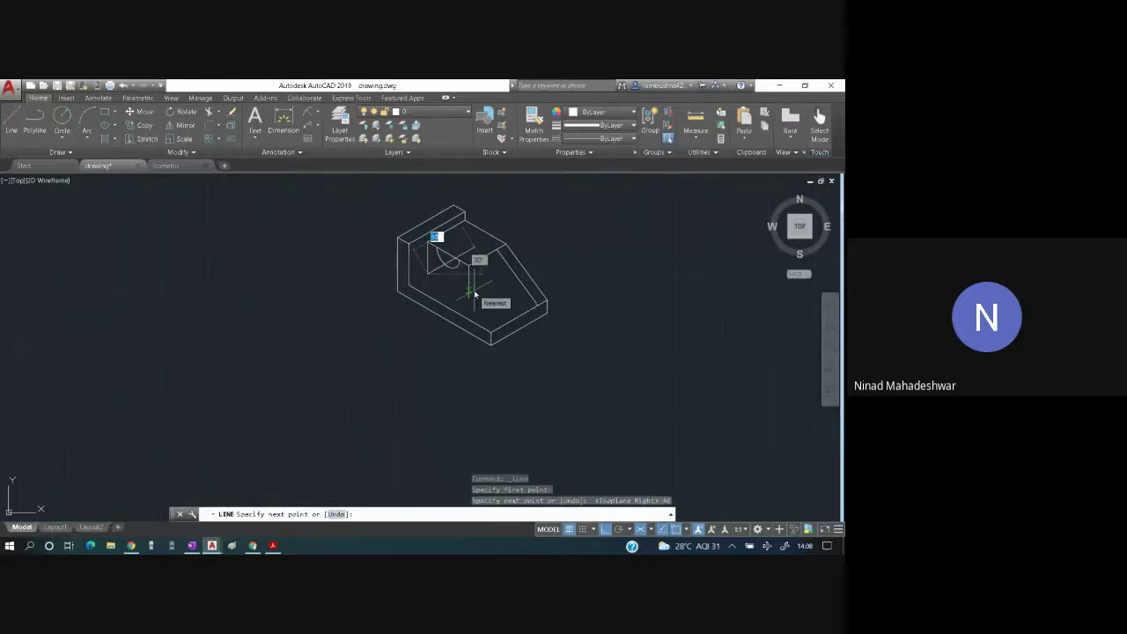
key("F5")
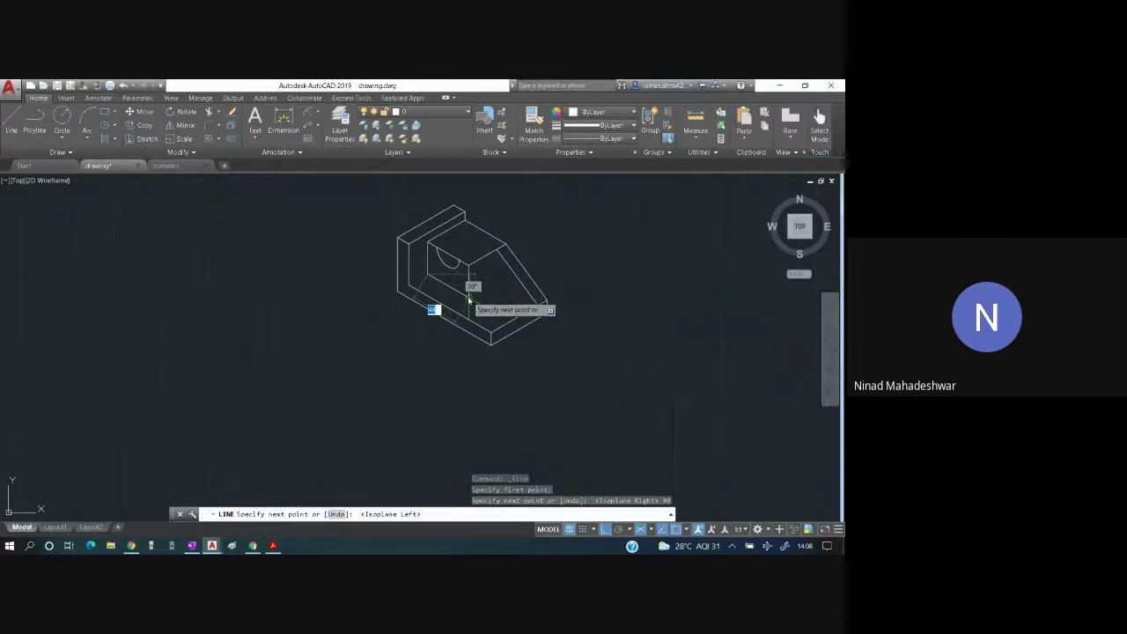
left_click(469, 298)
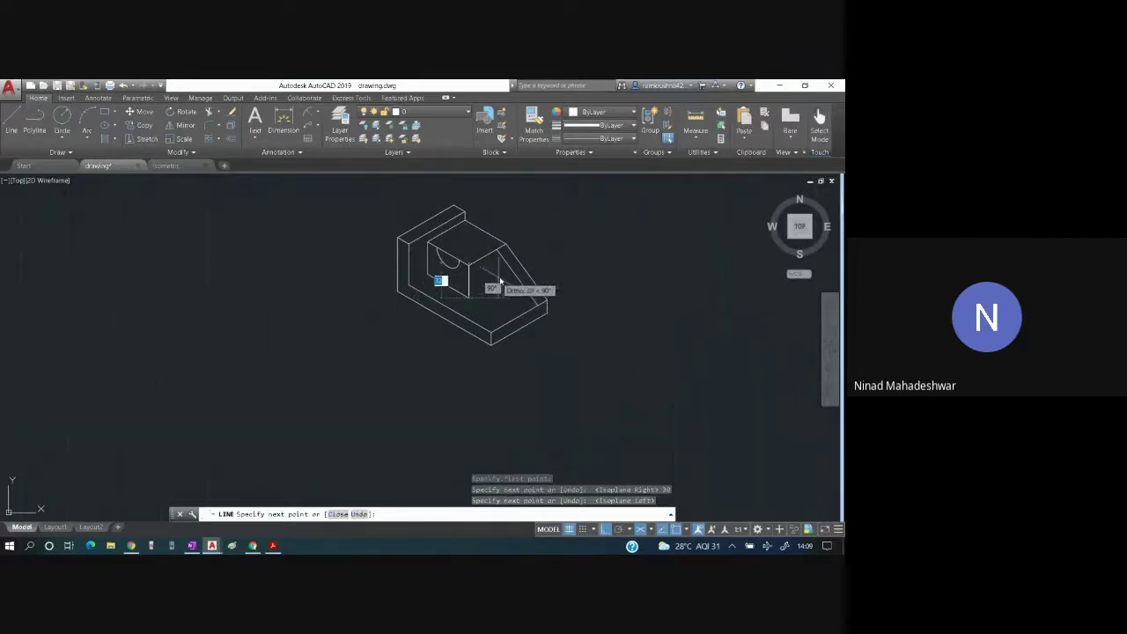
key("F5")
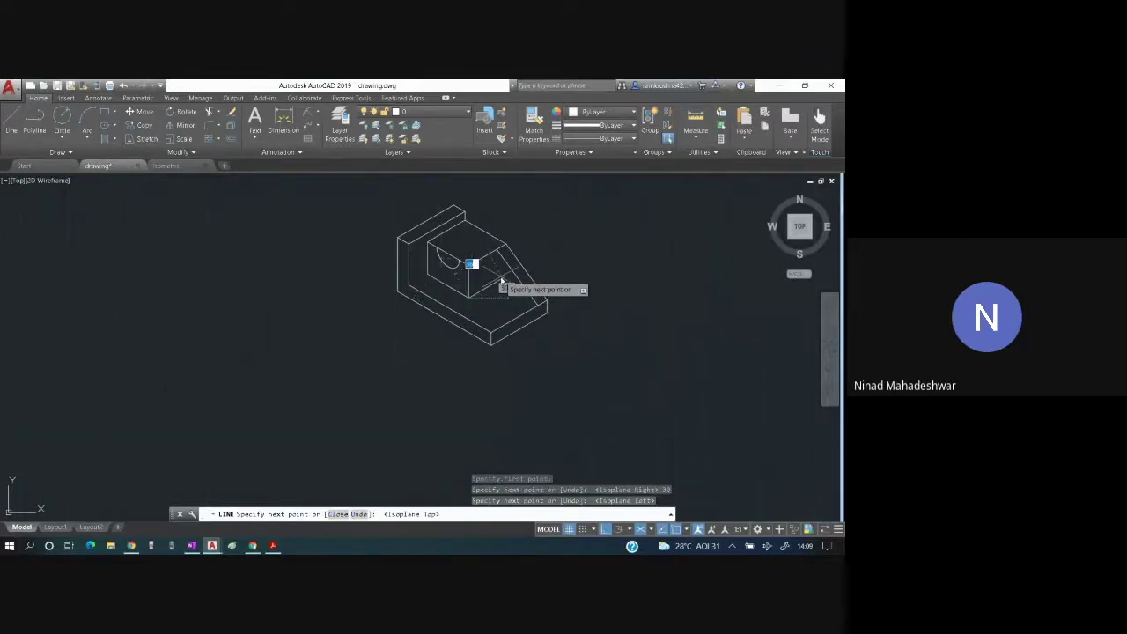
key("Escape")
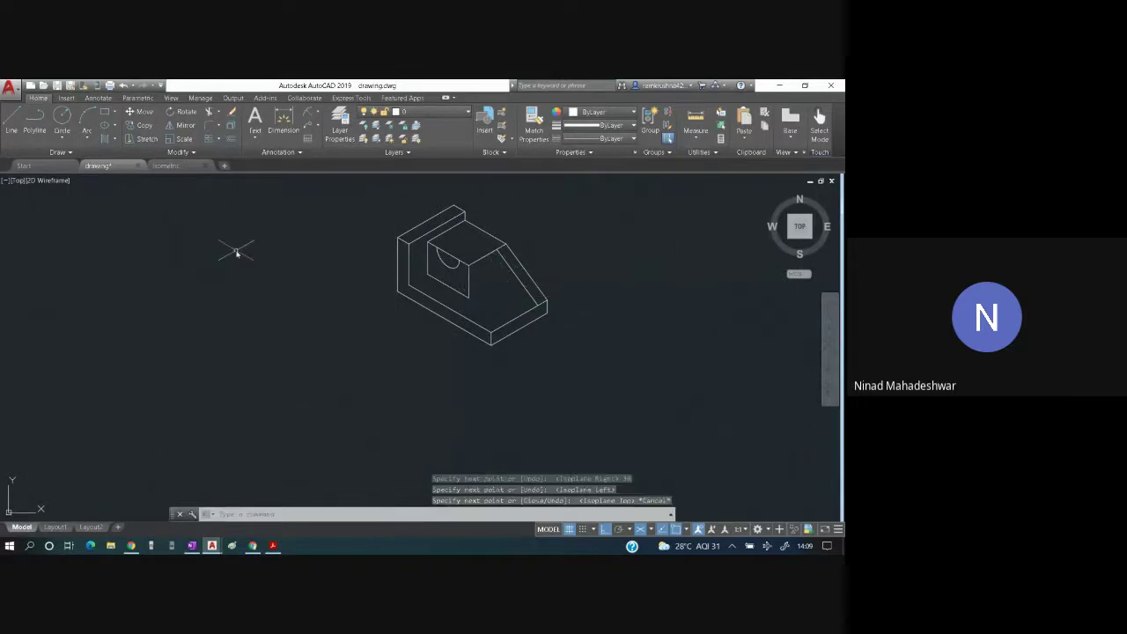
- Draw a 30 vertical line down from the front sloping edge's upper endpoint and connect it to the block's lower front corner
left_click(13, 123)
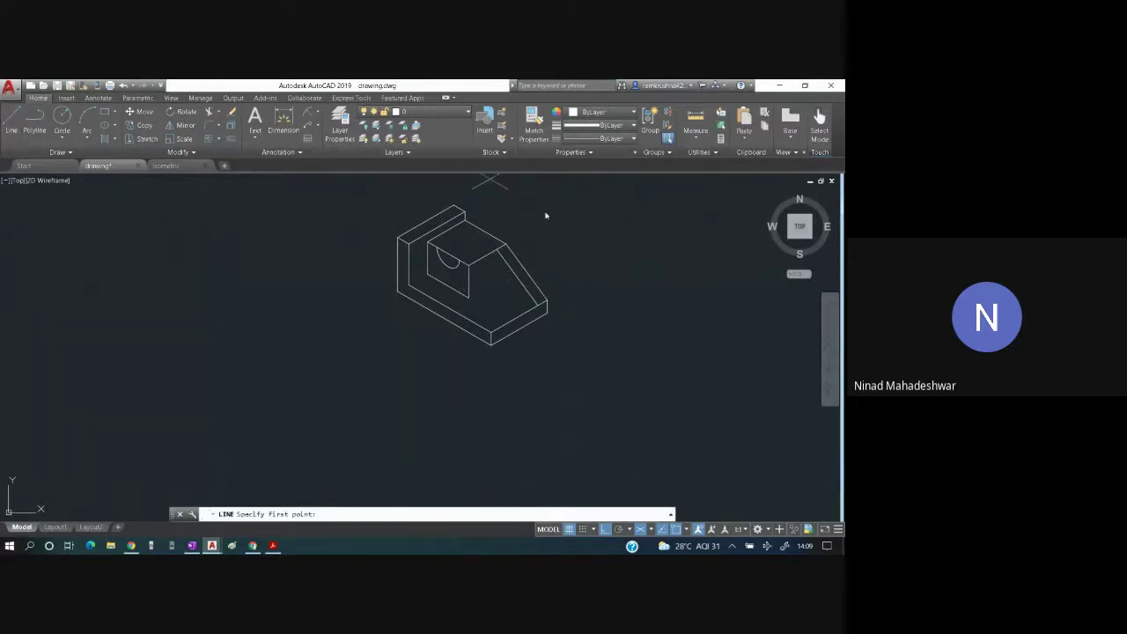
left_click(499, 251)
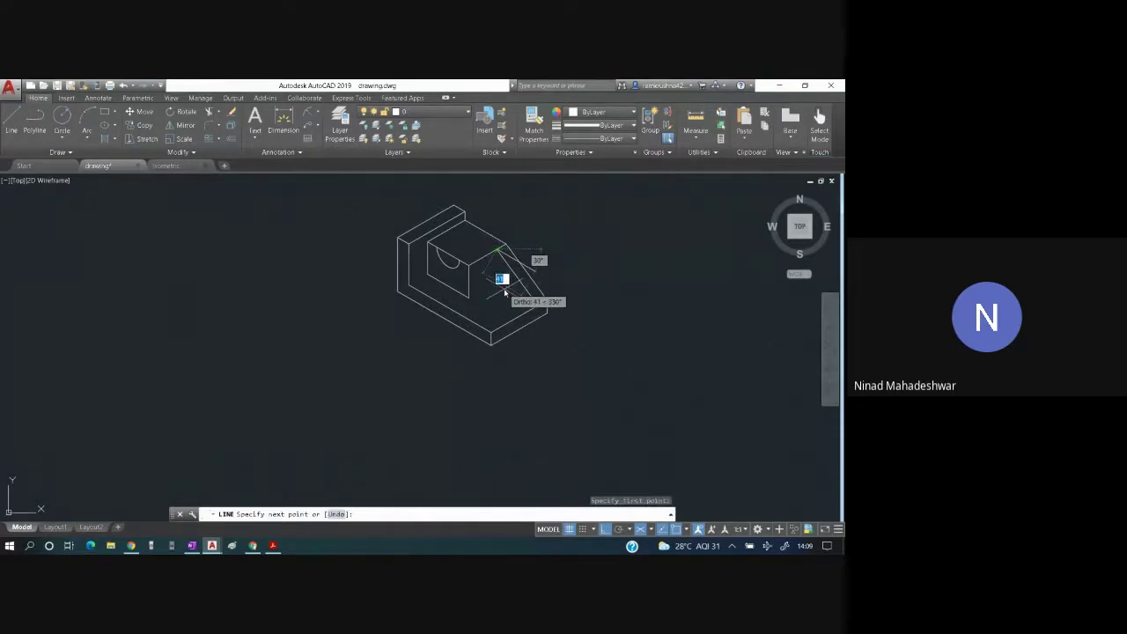
key("F5")
type("40")
key("Return")
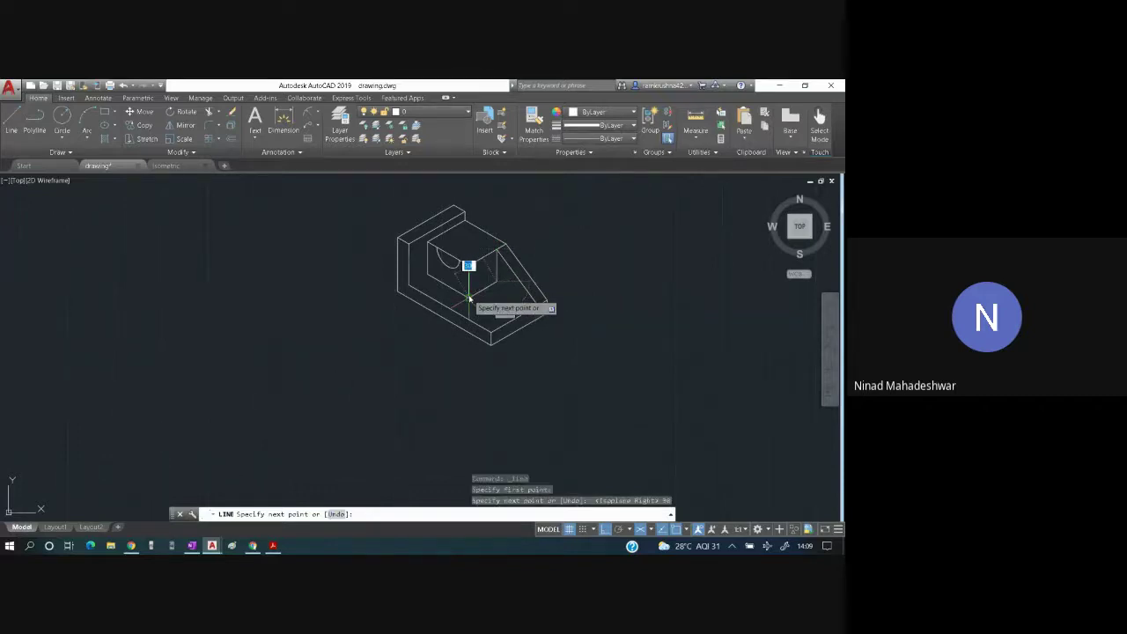
left_click(468, 299)
key("Escape")
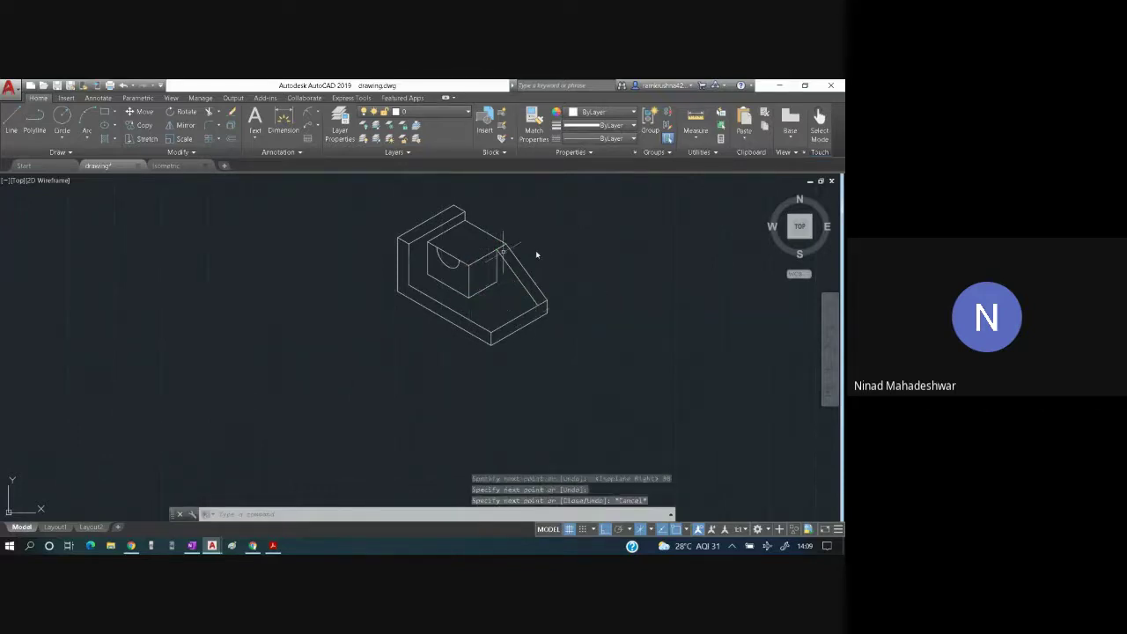
- Draw the rib's bottom edge from the block's lower rear corner to the sloping edge's lower endpoint
left_click(12, 128)
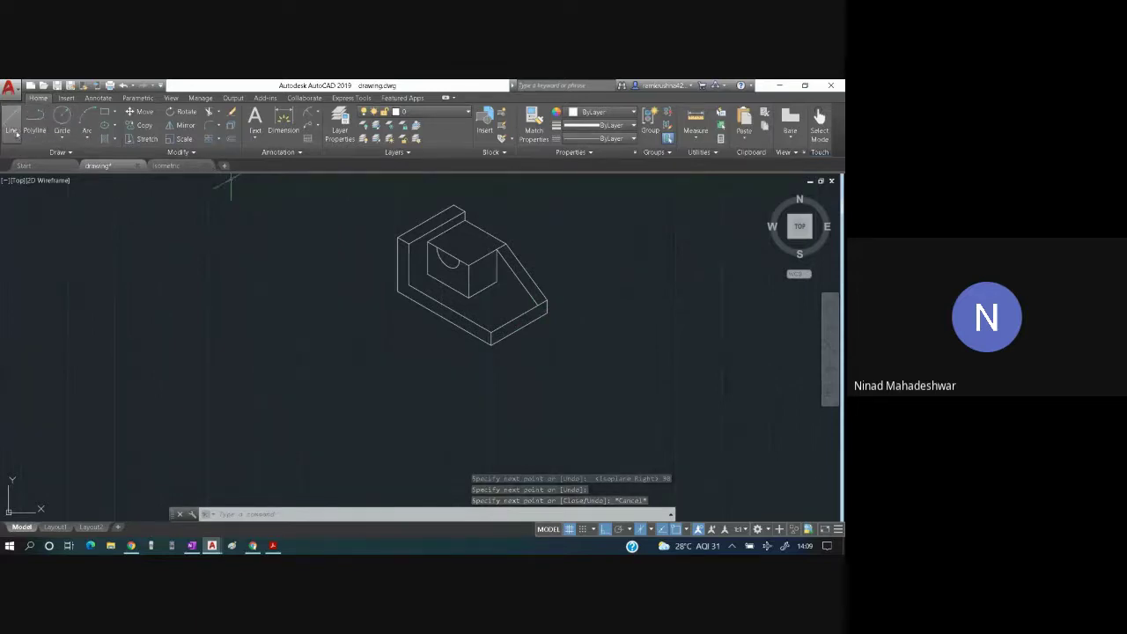
left_click(496, 282)
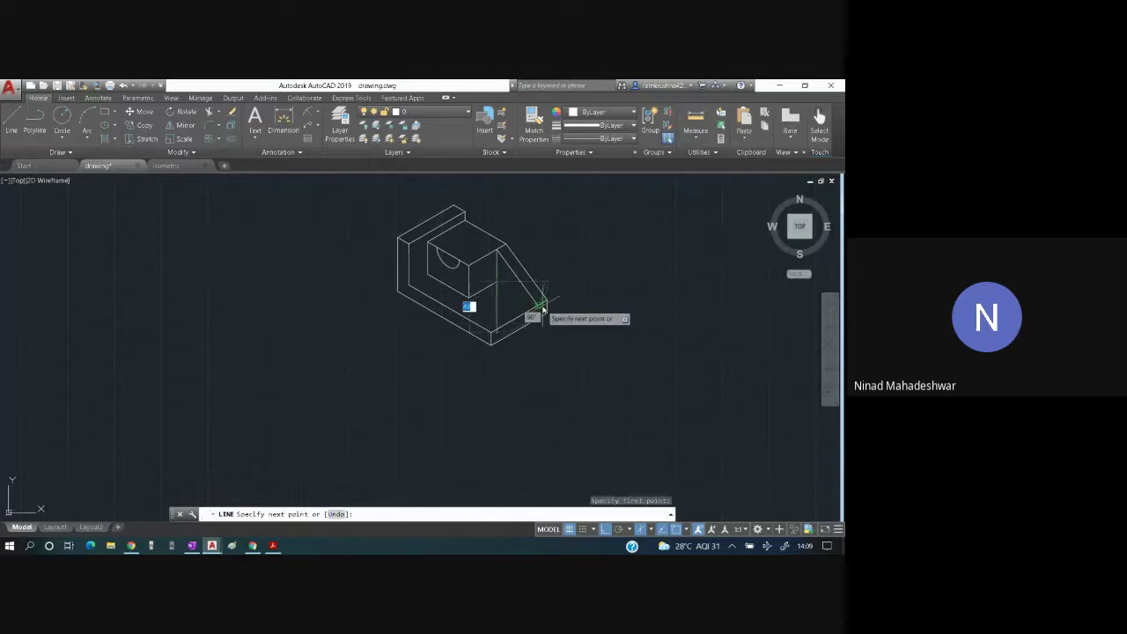
left_click(543, 306)
key("Escape")
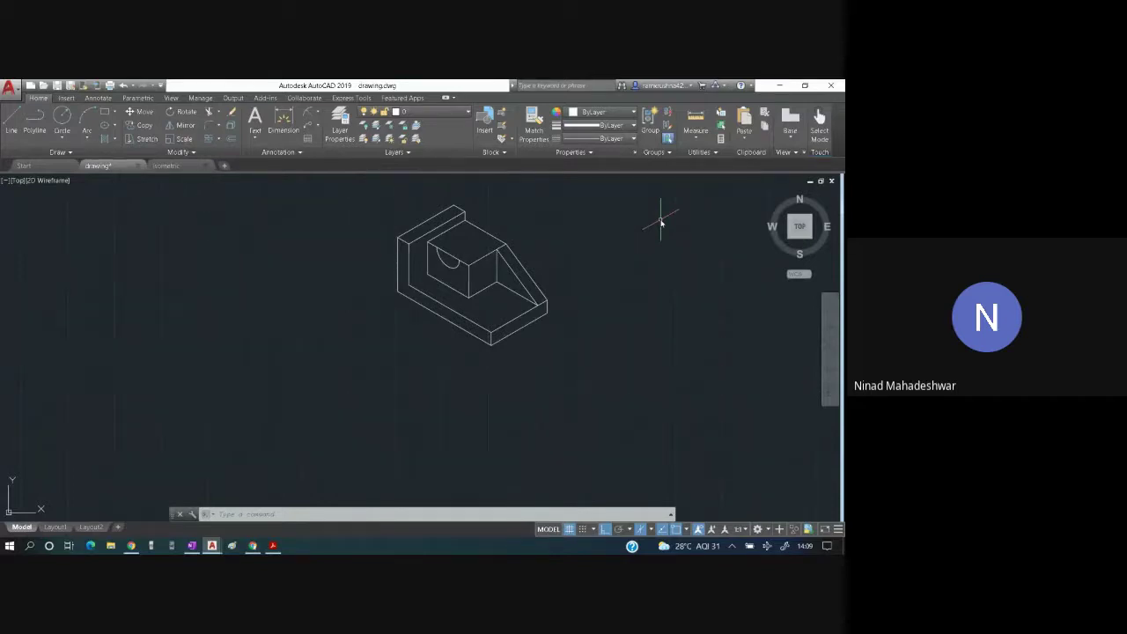
- Draw the edge where the upright wall meets the base, ending at the block's lower front corner beside the wall
left_click(12, 115)
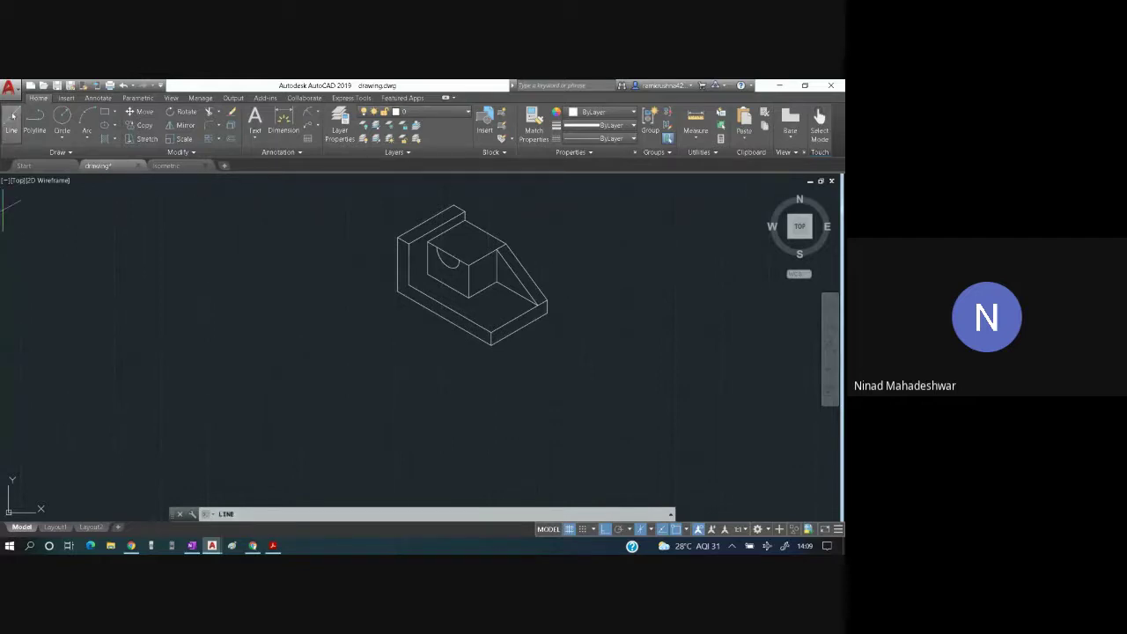
left_click(409, 291)
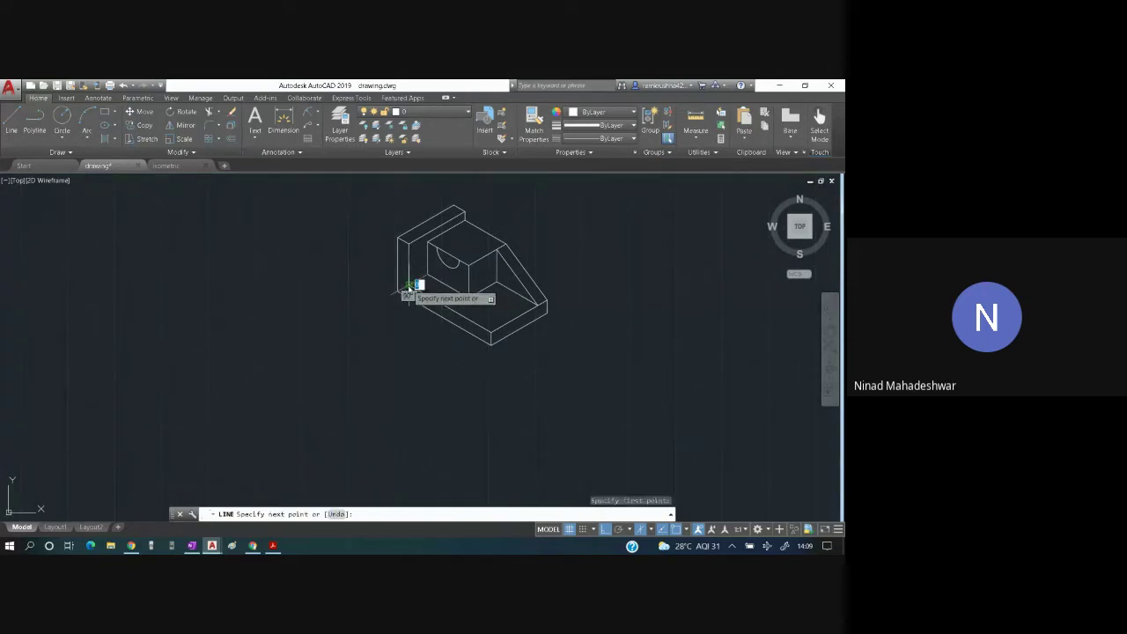
left_click(429, 277)
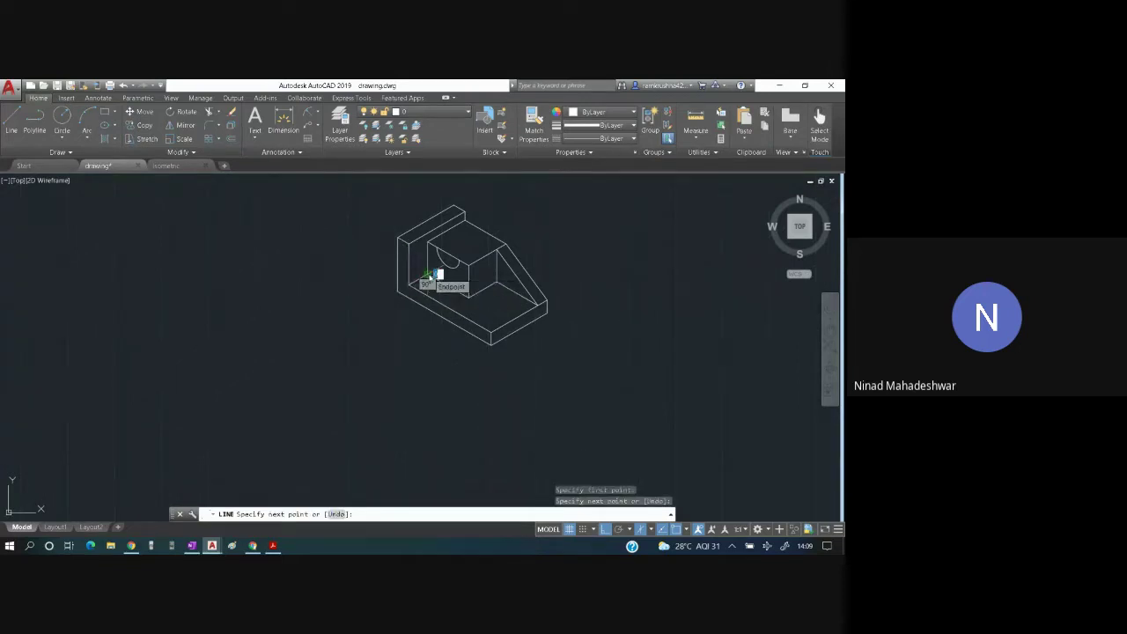
key("Escape")
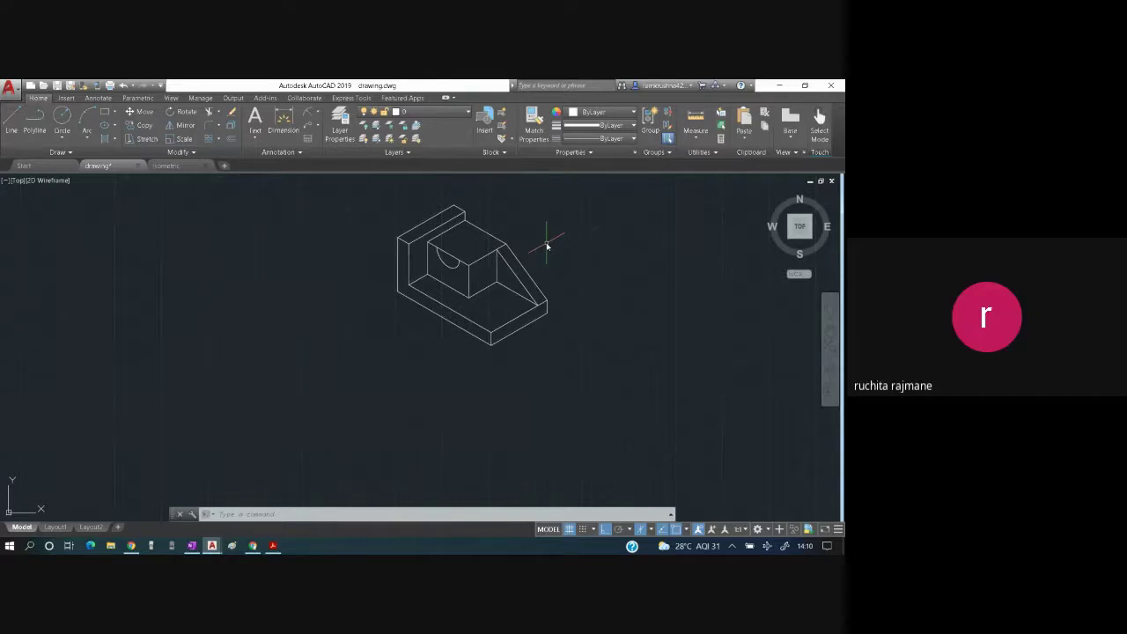
- Compare the isometric drawing in AutoCAD with question 57's front and top views in the assignment PDF
key("alt+Tab")
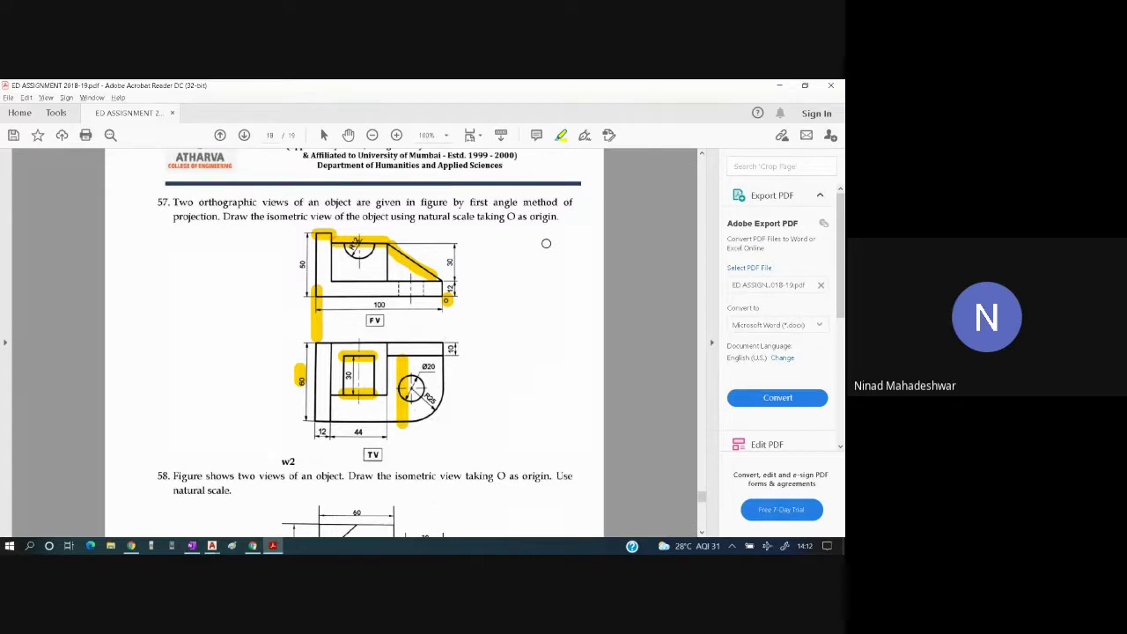
key("alt+Tab")
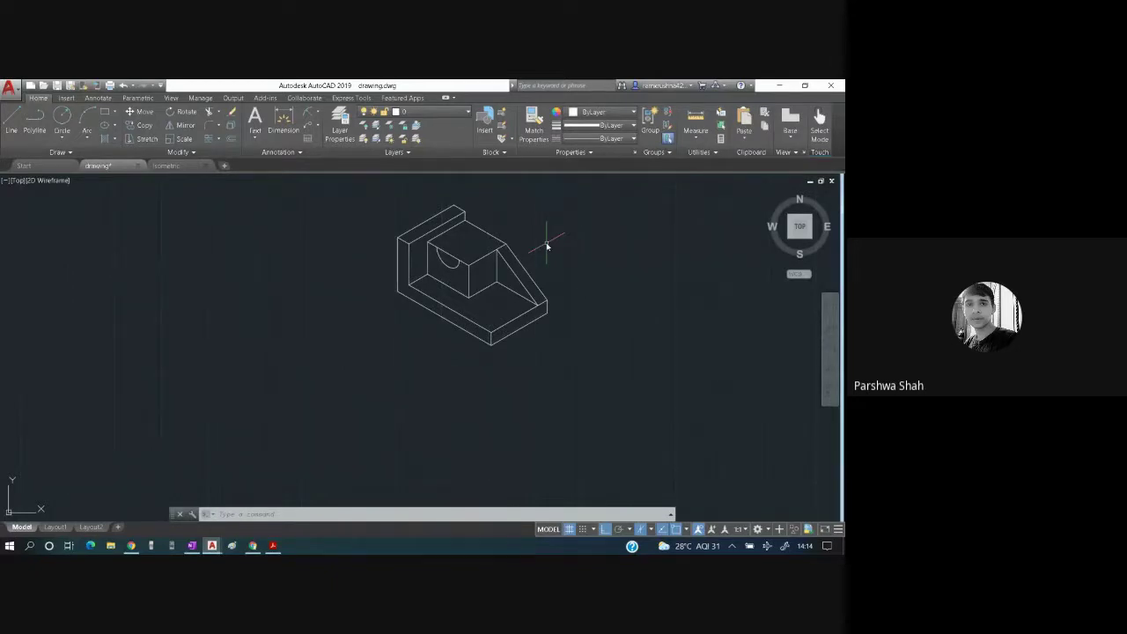
key("alt+Tab")
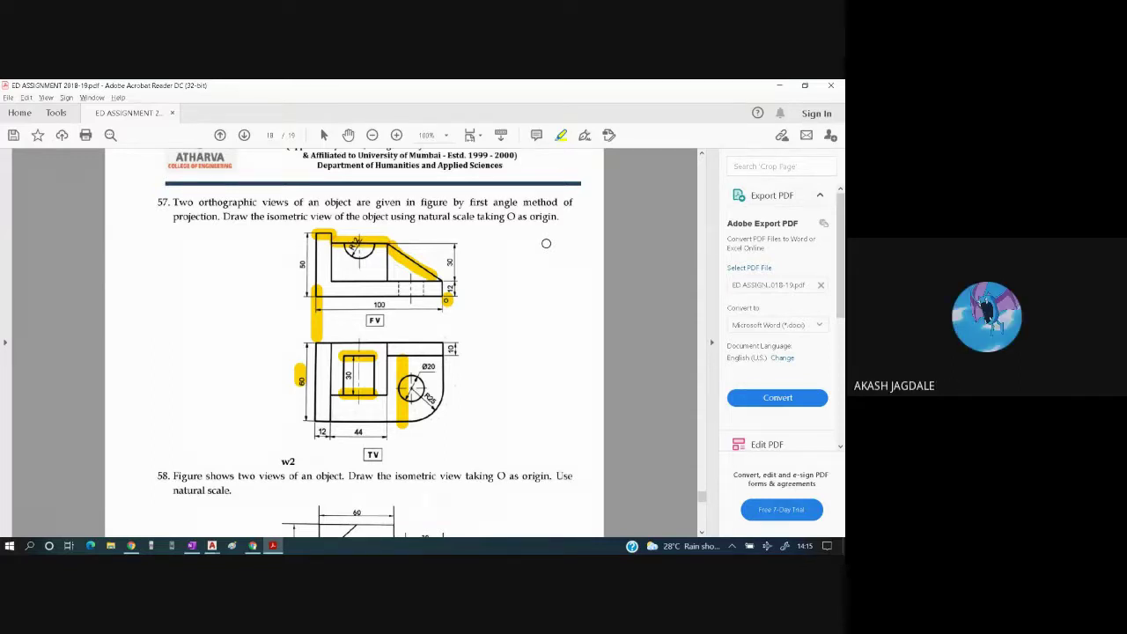
key("alt+Tab")
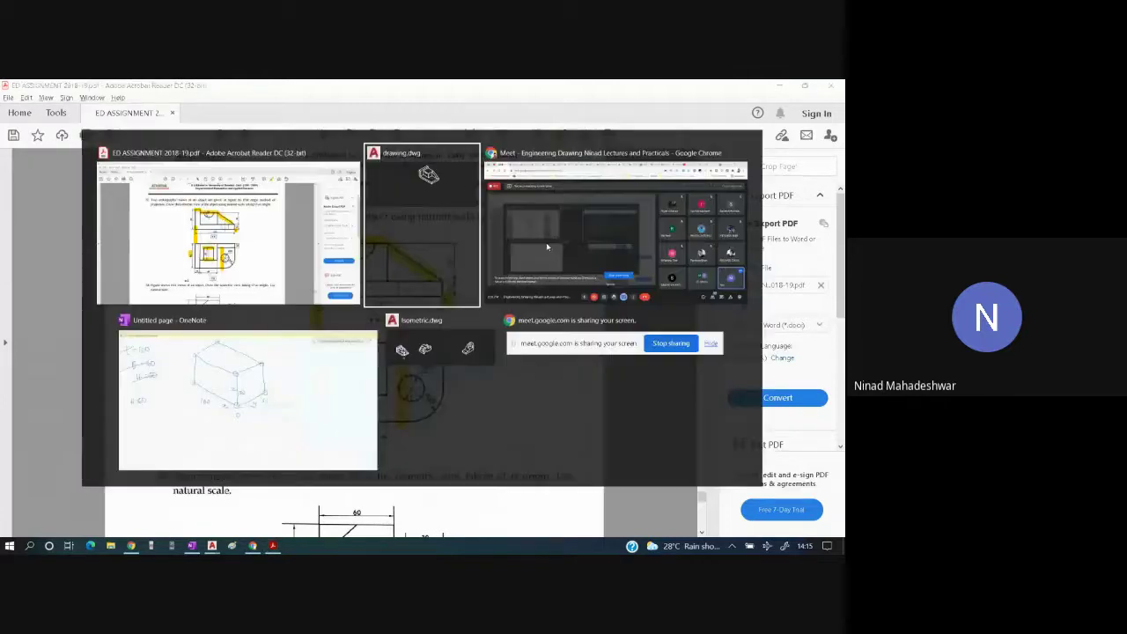
key("alt+Tab")
key("alt+Tab")
key("alt+Tab")
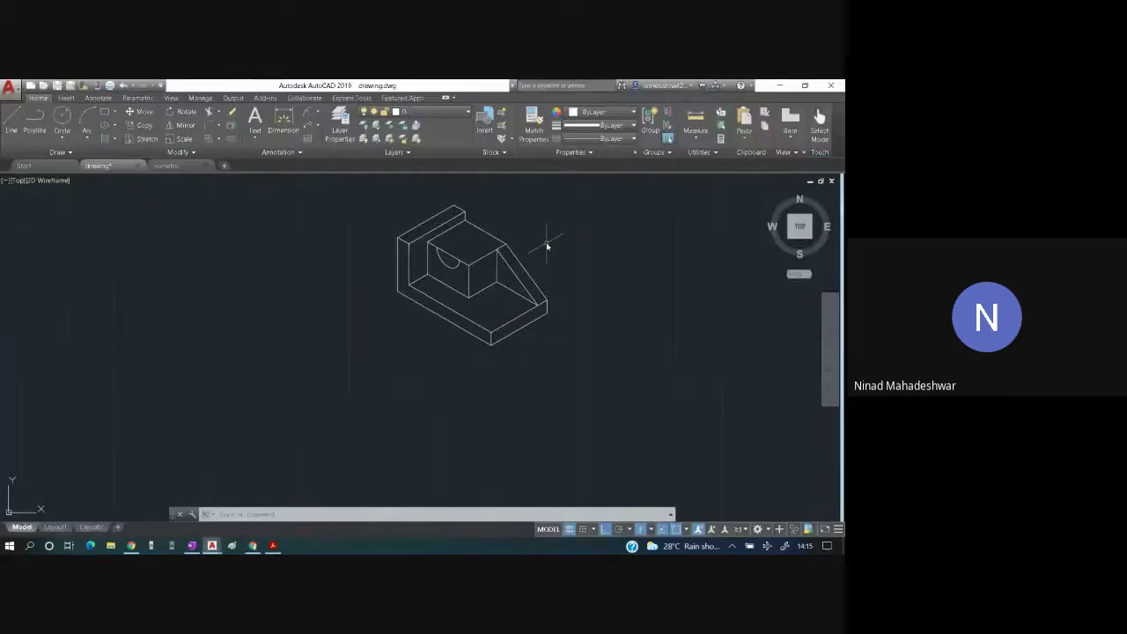
key("alt+Tab")
key("alt+Tab")
key("alt+Tab")
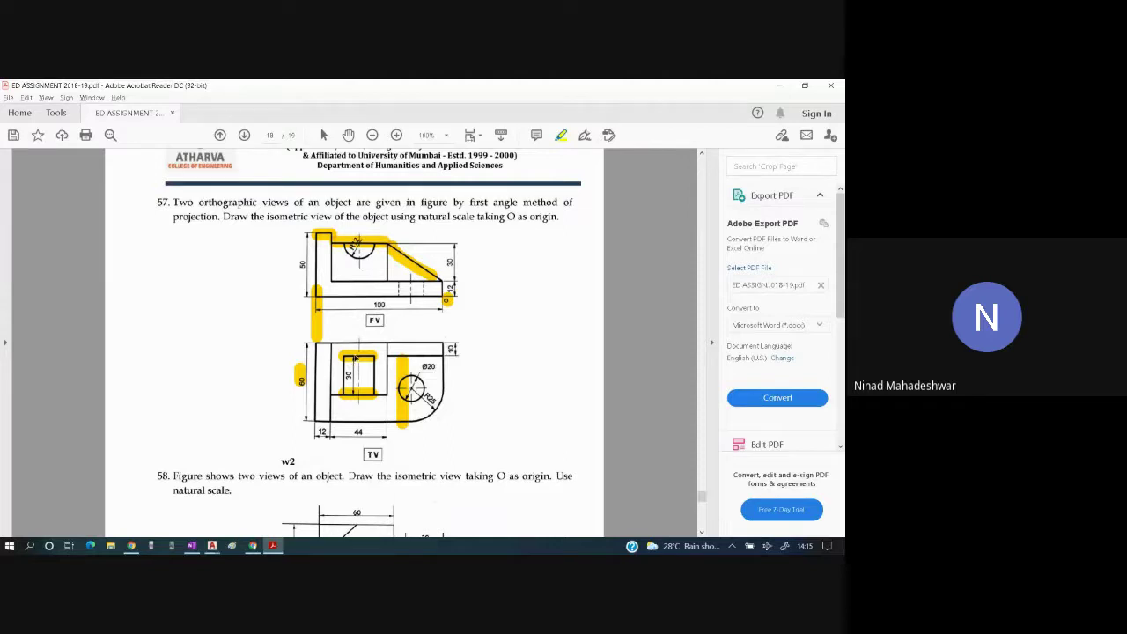
- Switch to AutoCAD and copy the block's front semicircular arc 30 back along the 30° isometric axis
key("alt+Tab")
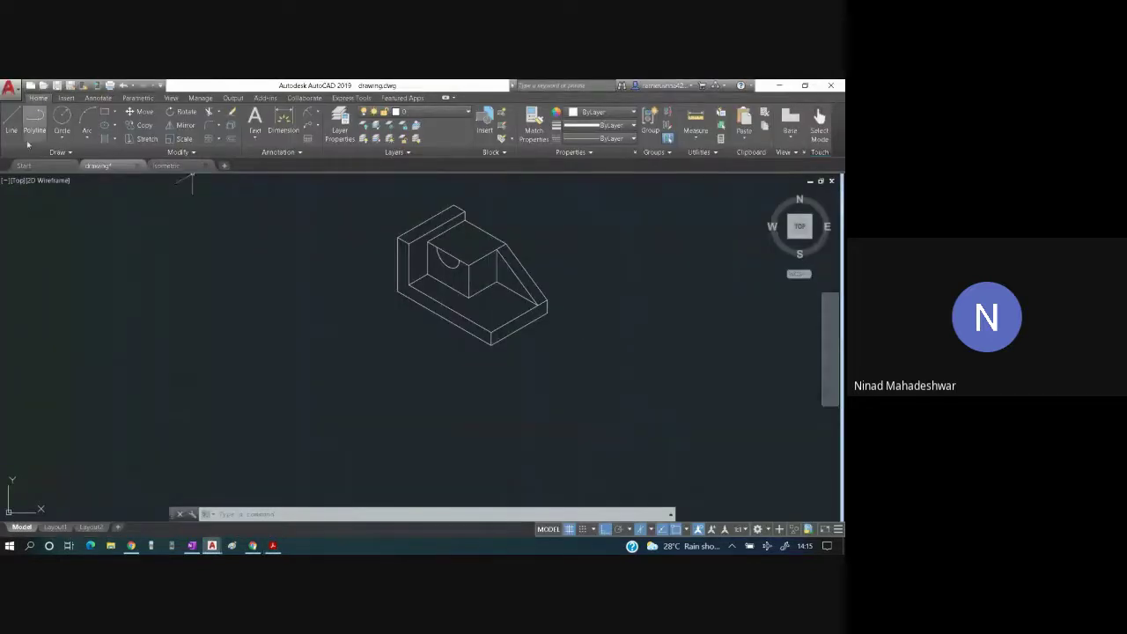
left_click(144, 125)
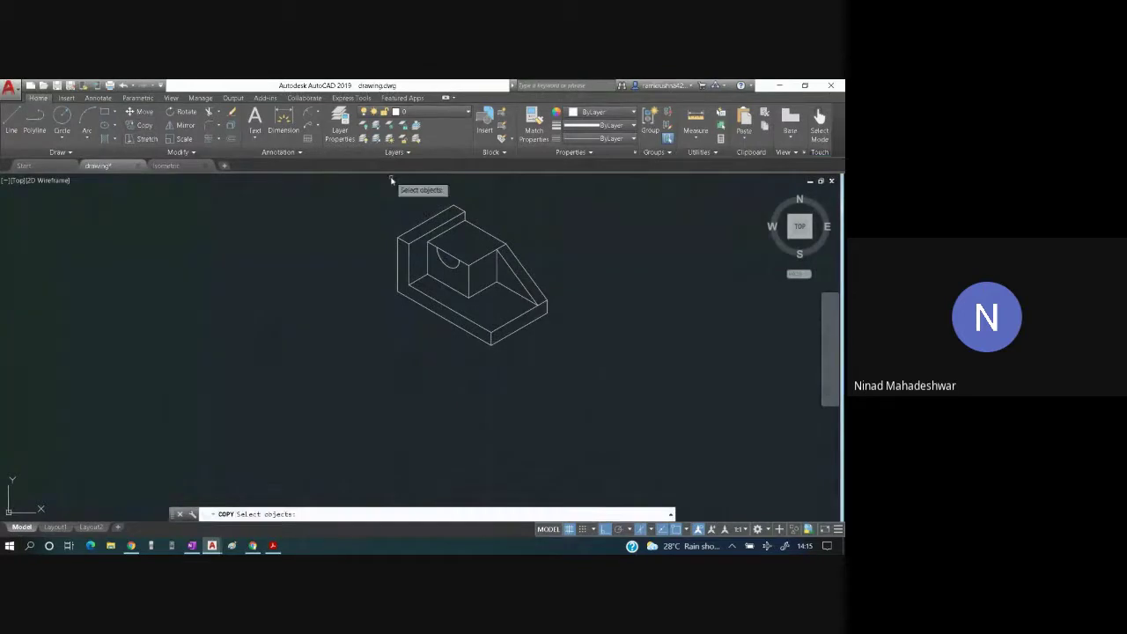
left_click(442, 263)
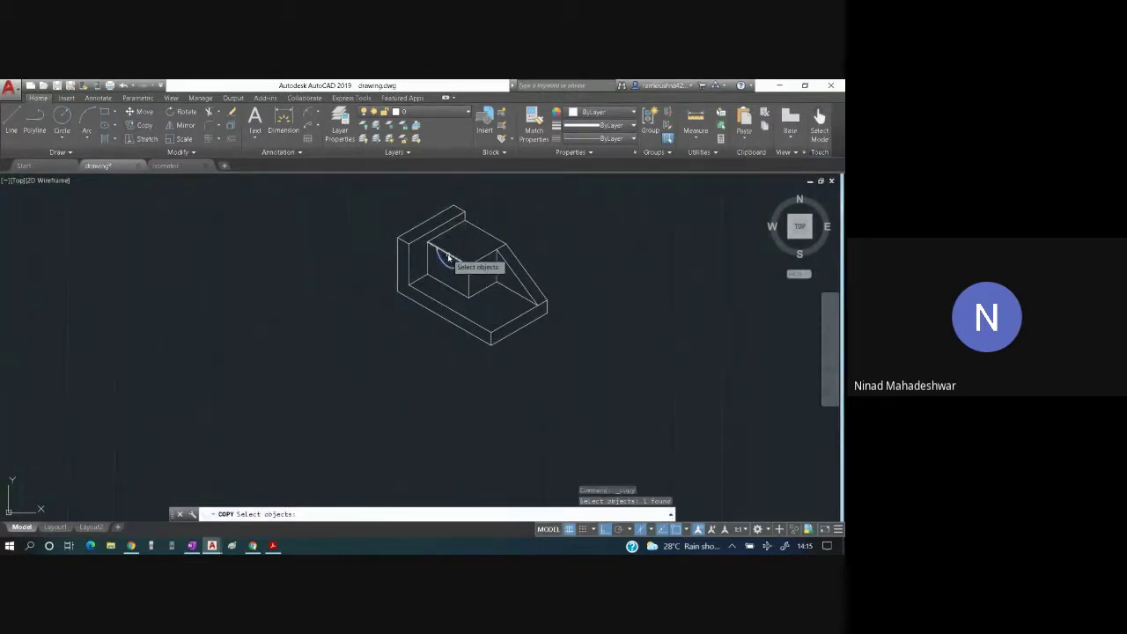
key("Return")
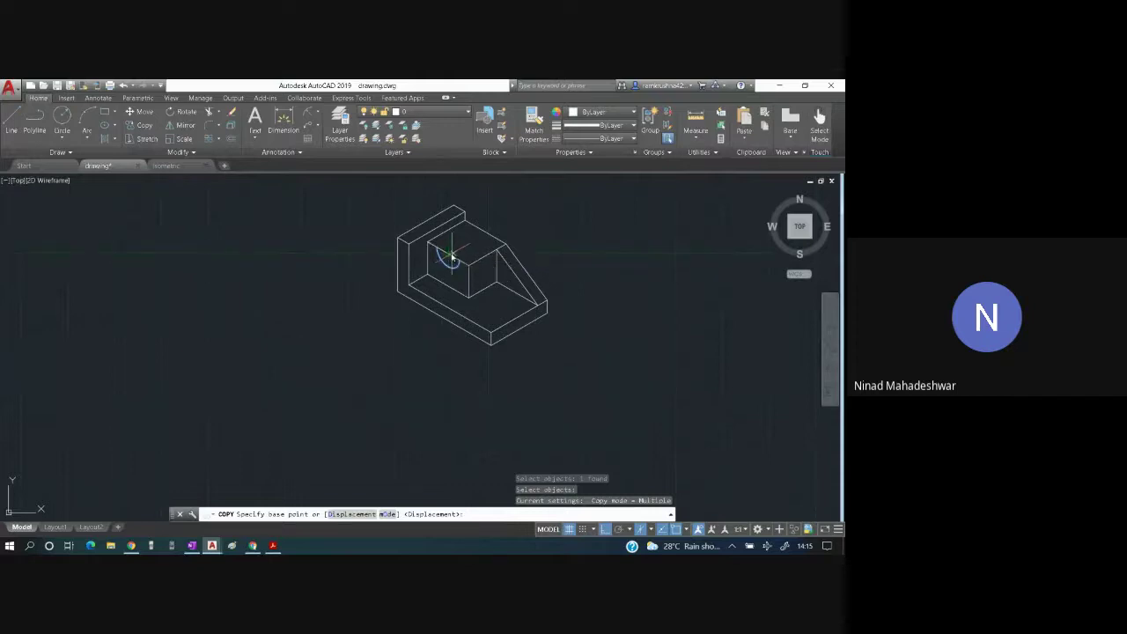
left_click(448, 253)
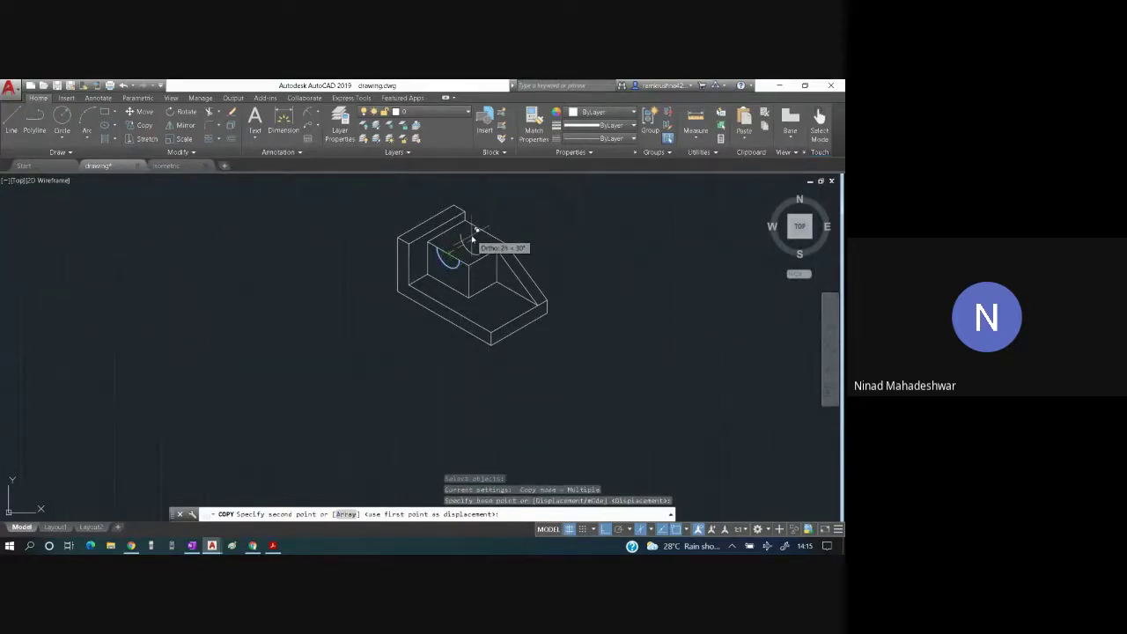
left_click(472, 237)
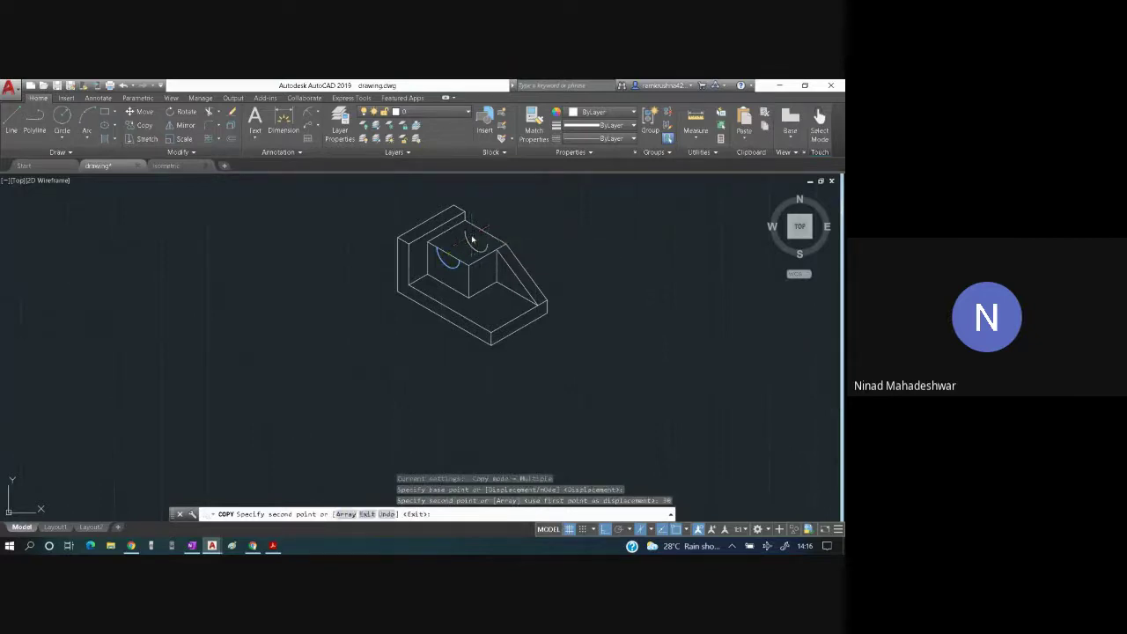
key("Escape")
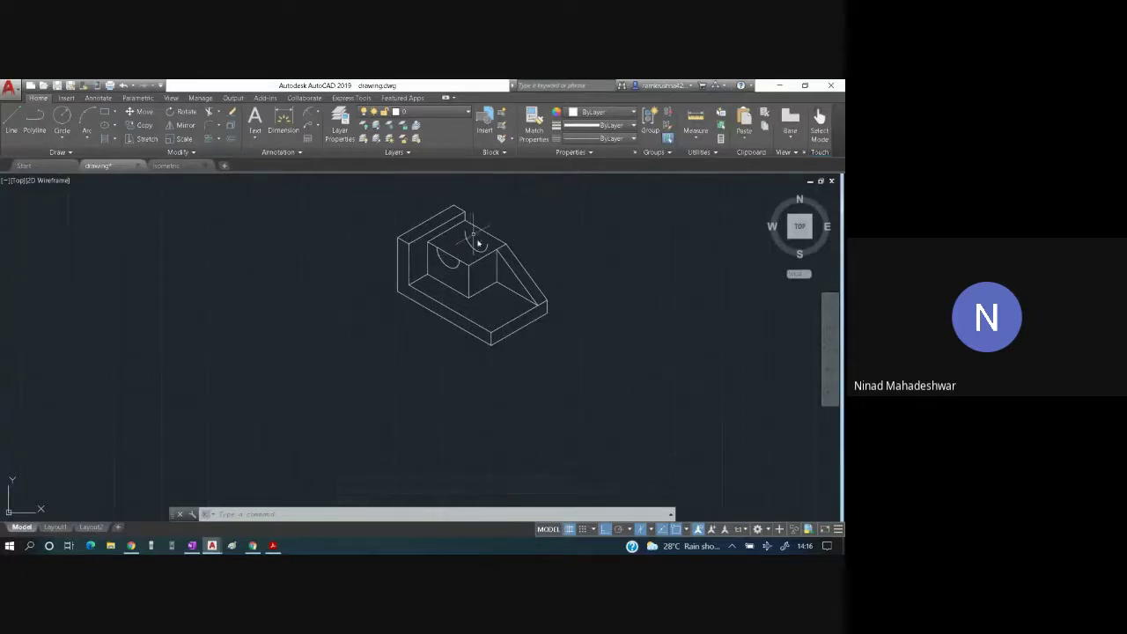
- Draw connected lines from the front arc's upper endpoint through both rear arc endpoints to the front arc's lower endpoint
left_click(10, 123)
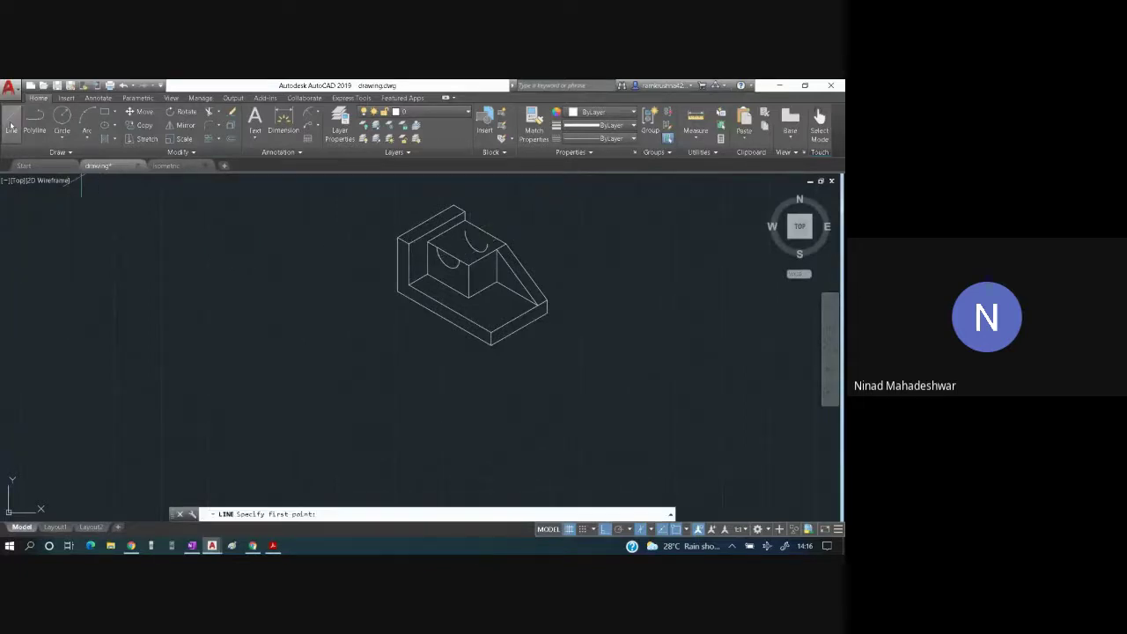
left_click(437, 249)
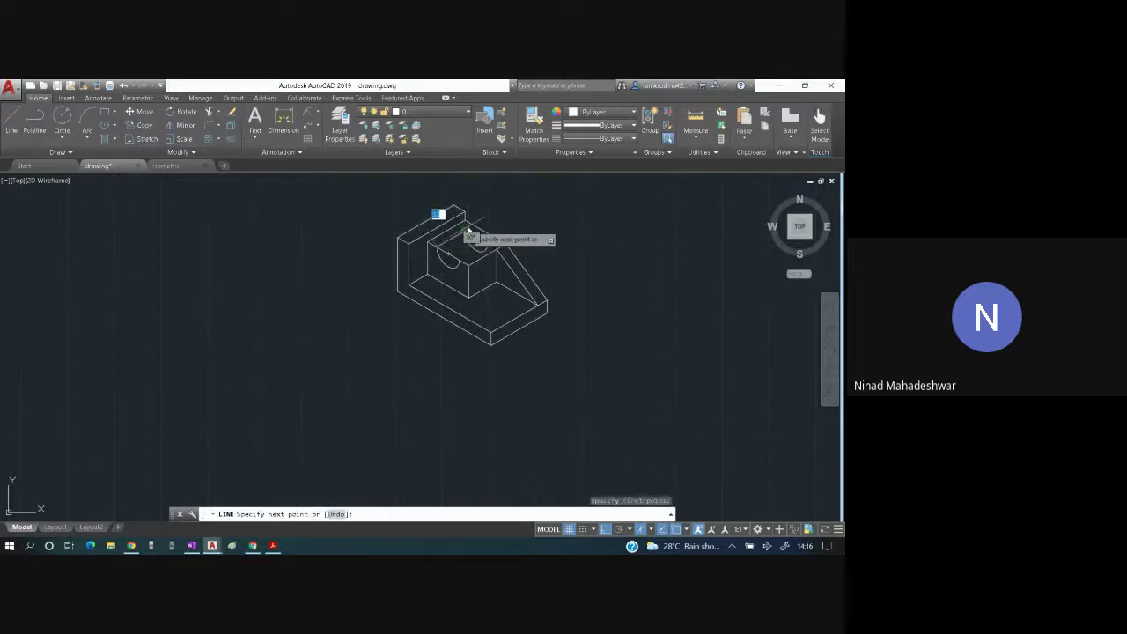
left_click(453, 211)
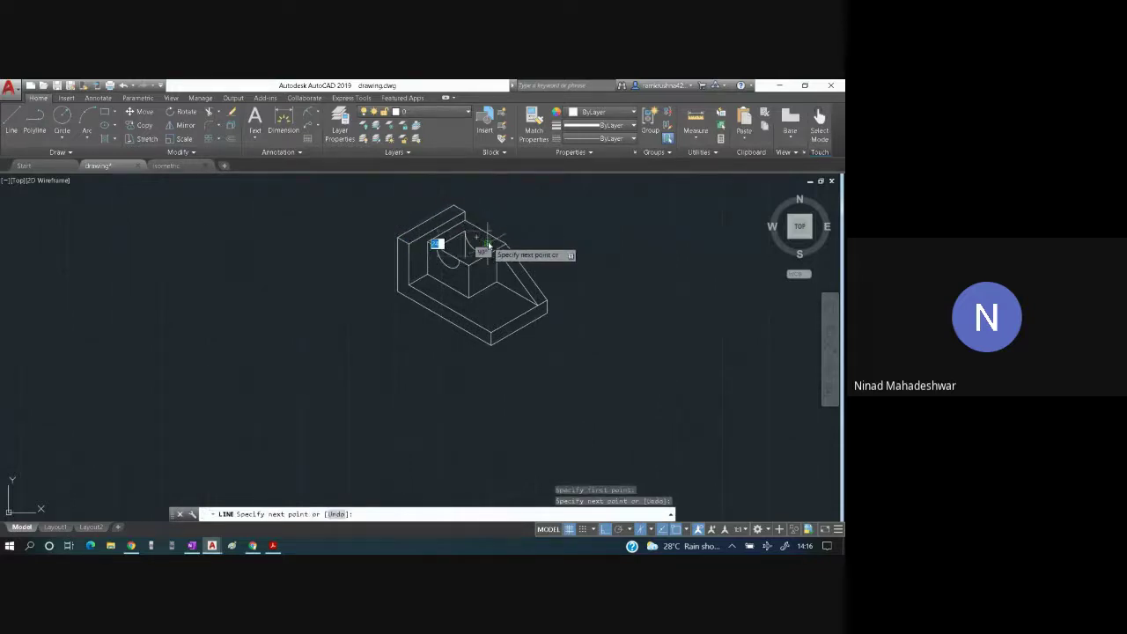
left_click(484, 243)
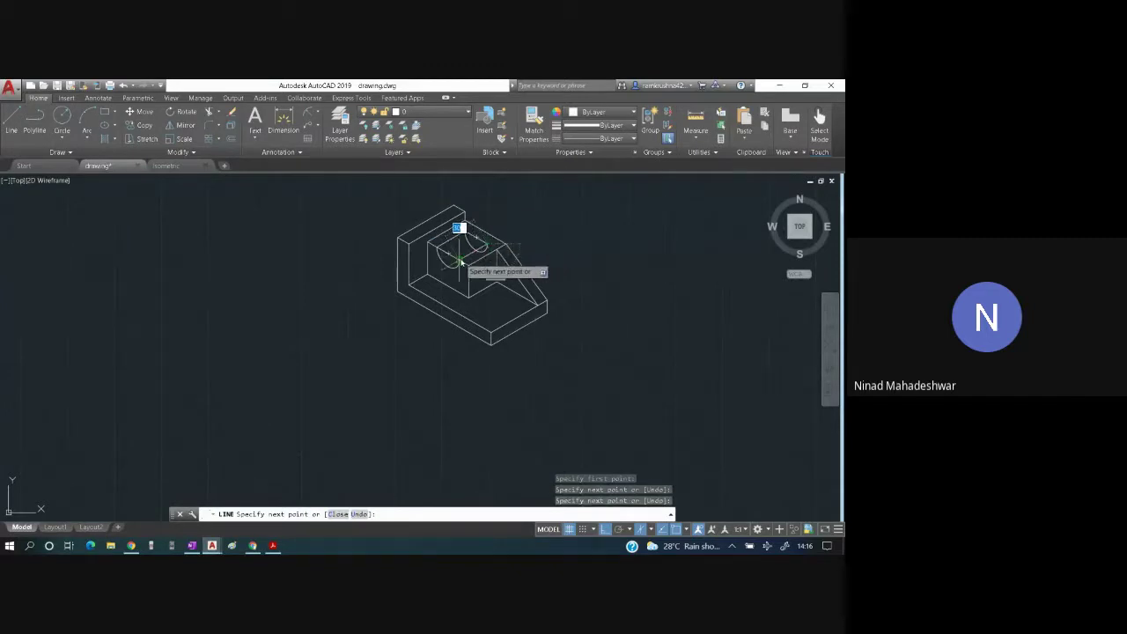
left_click(458, 262)
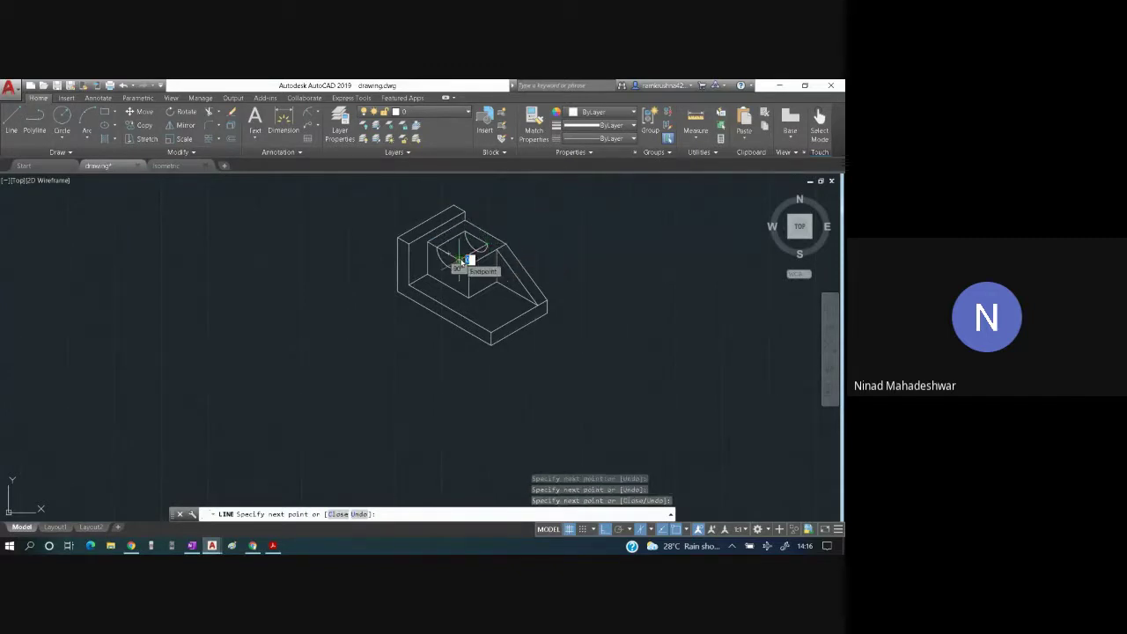
key("Escape")
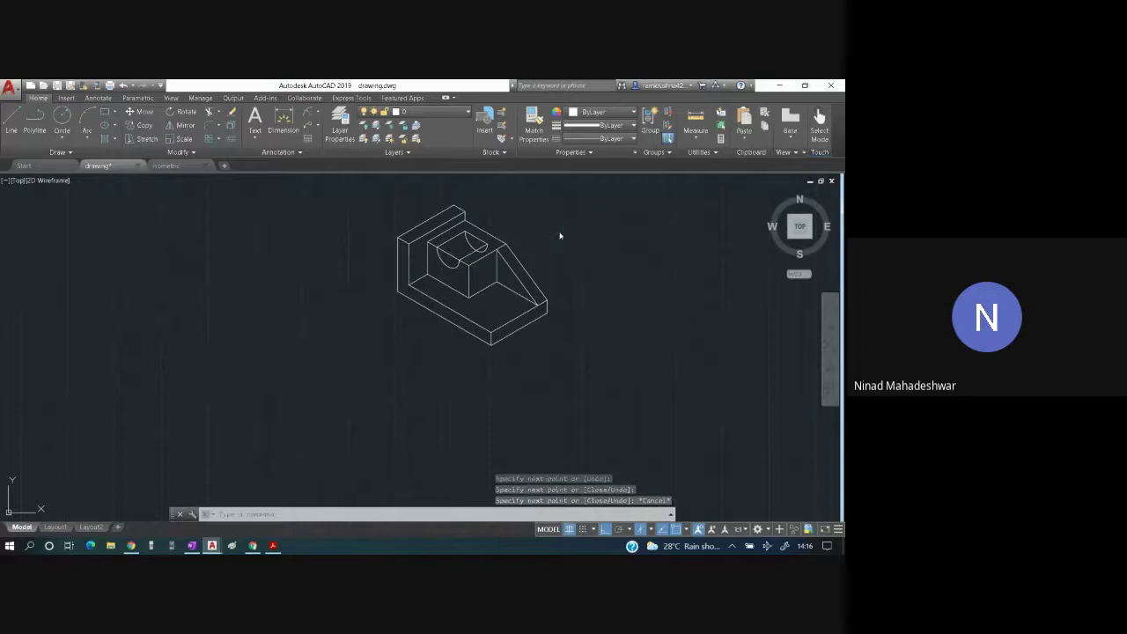
- Trim the block's front top edge across the groove opening and the hidden portion of the rear arc
key("ctrl+a")
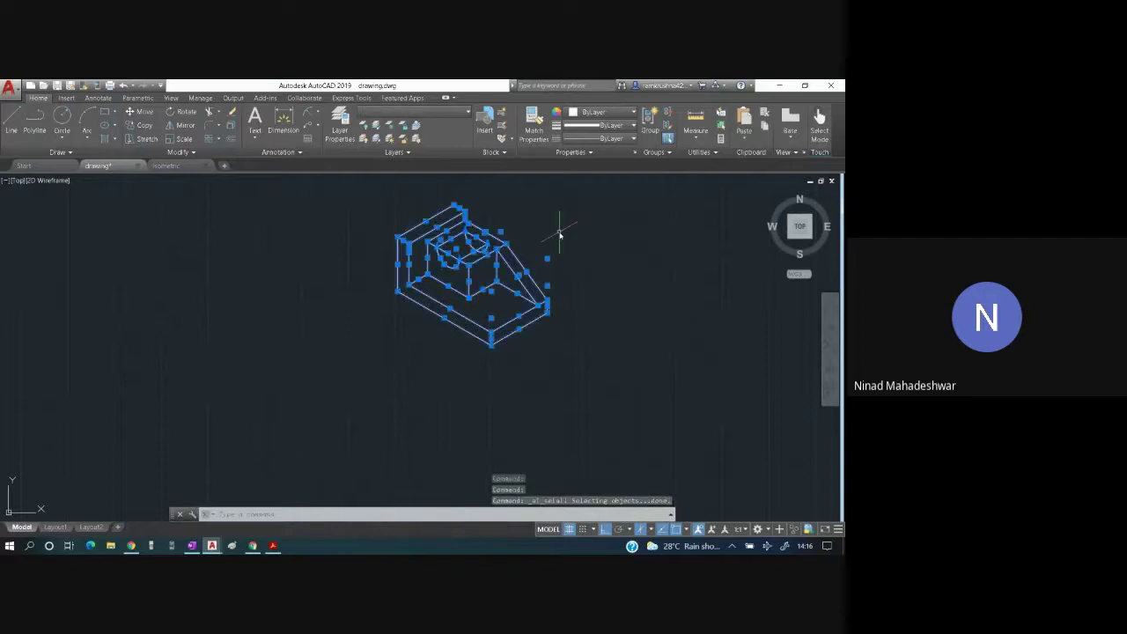
left_click(209, 112)
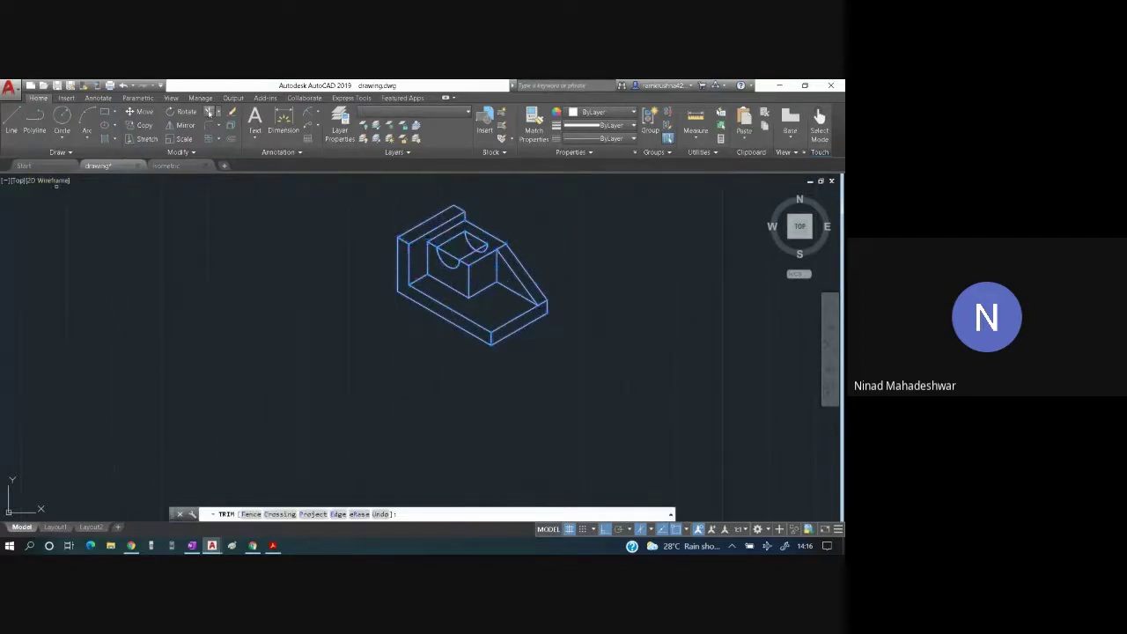
left_click(452, 256)
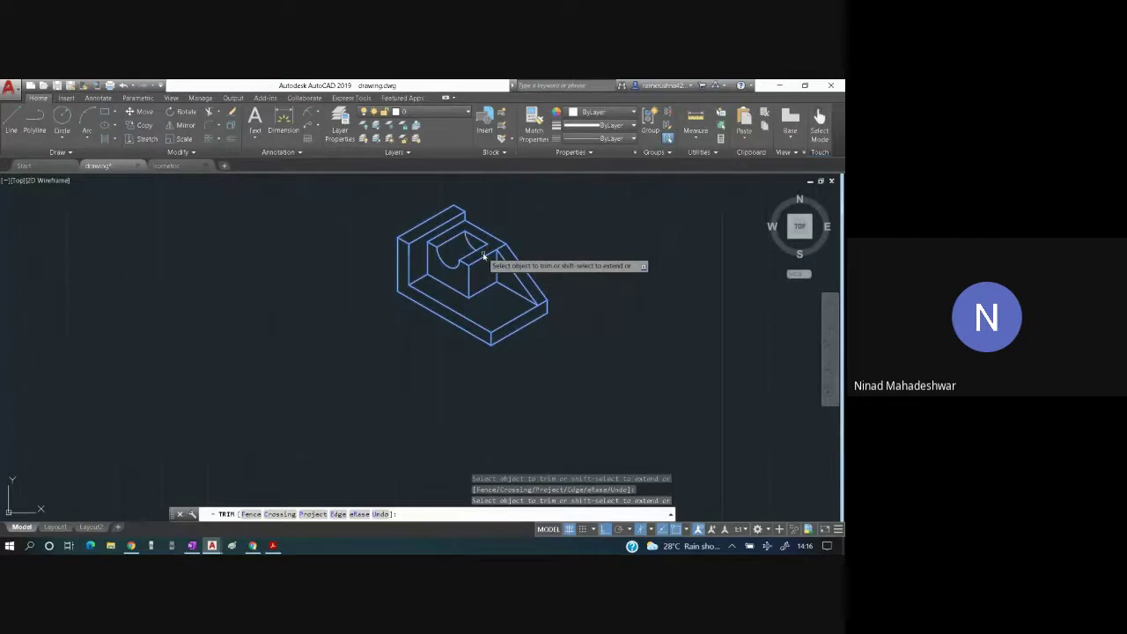
left_click(483, 256)
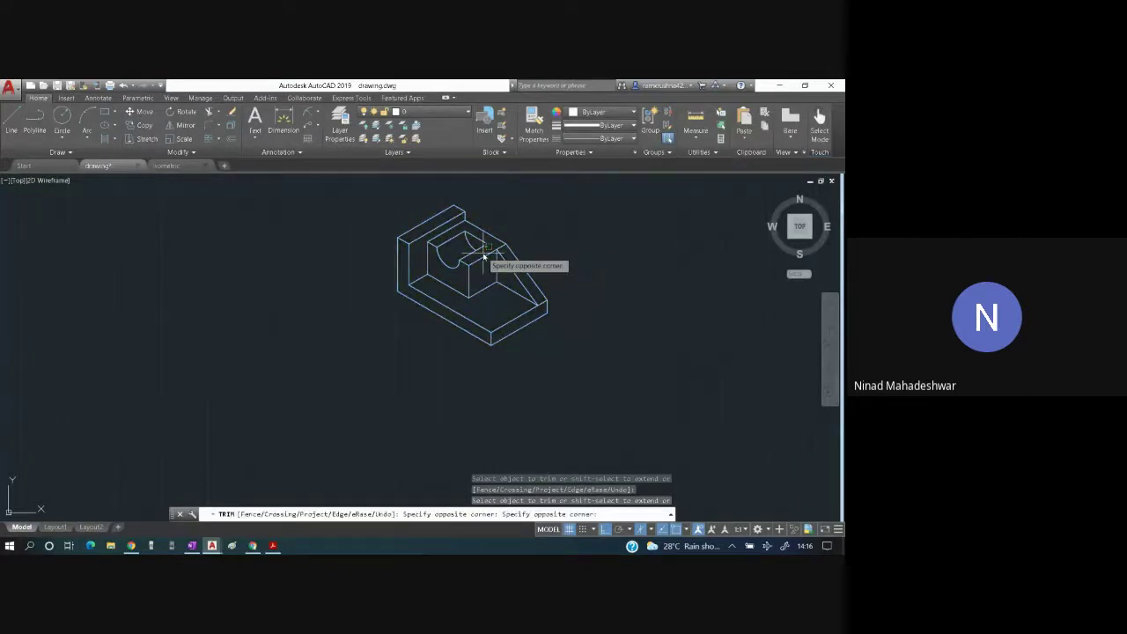
key("Escape")
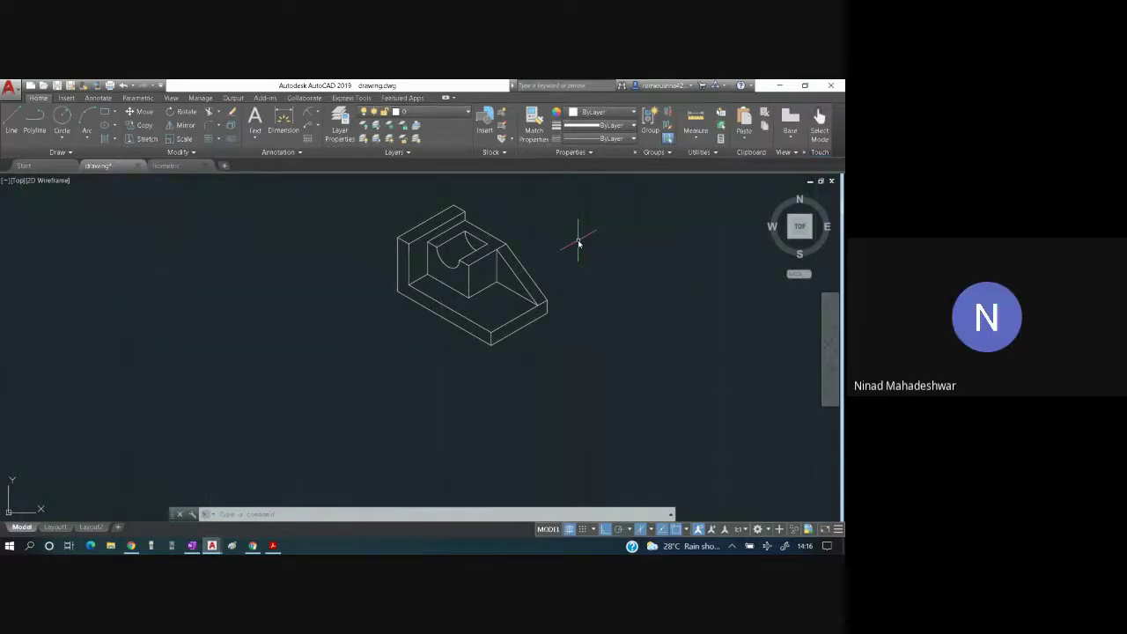
- Undo the groove's trim, connecting lines and copied arc
key("ctrl+z")
key("ctrl+z")
key("ctrl+z")
key("ctrl+z")
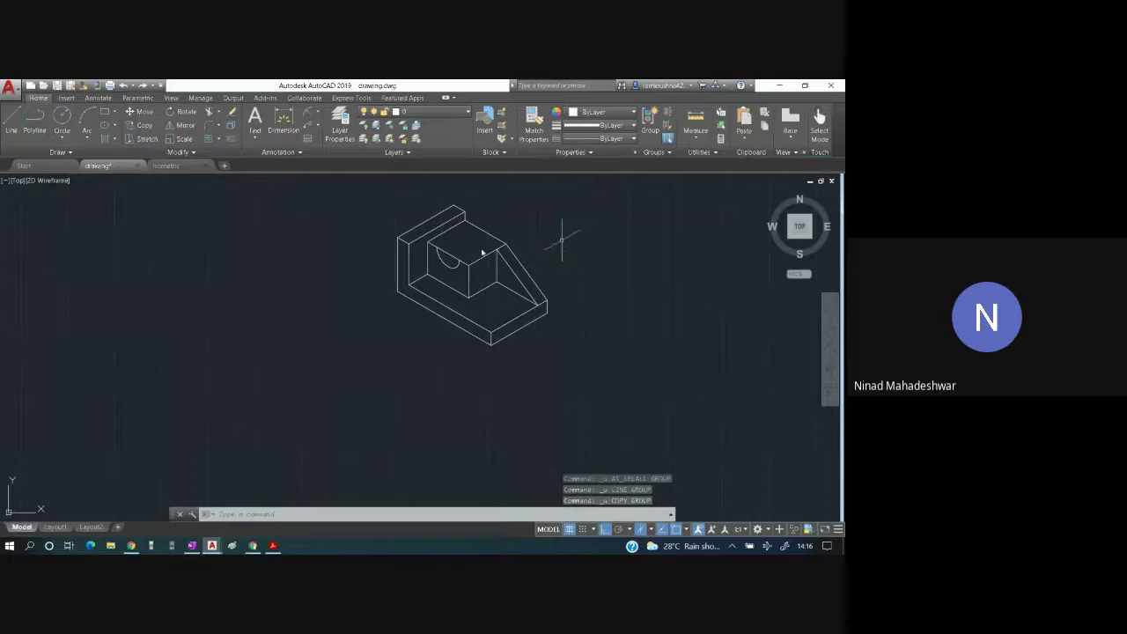
- Check the groove in question 57's views in the assignment PDF, and in AutoCAD redo its arc copy, connecting lines and trim
key("alt+Tab")
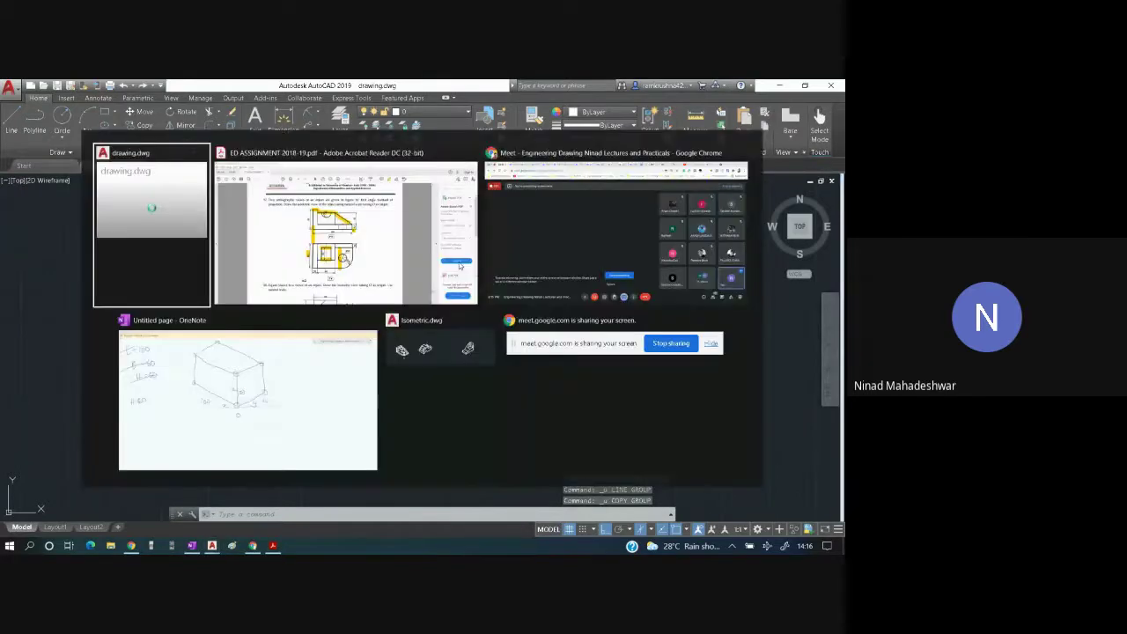
left_click(459, 265)
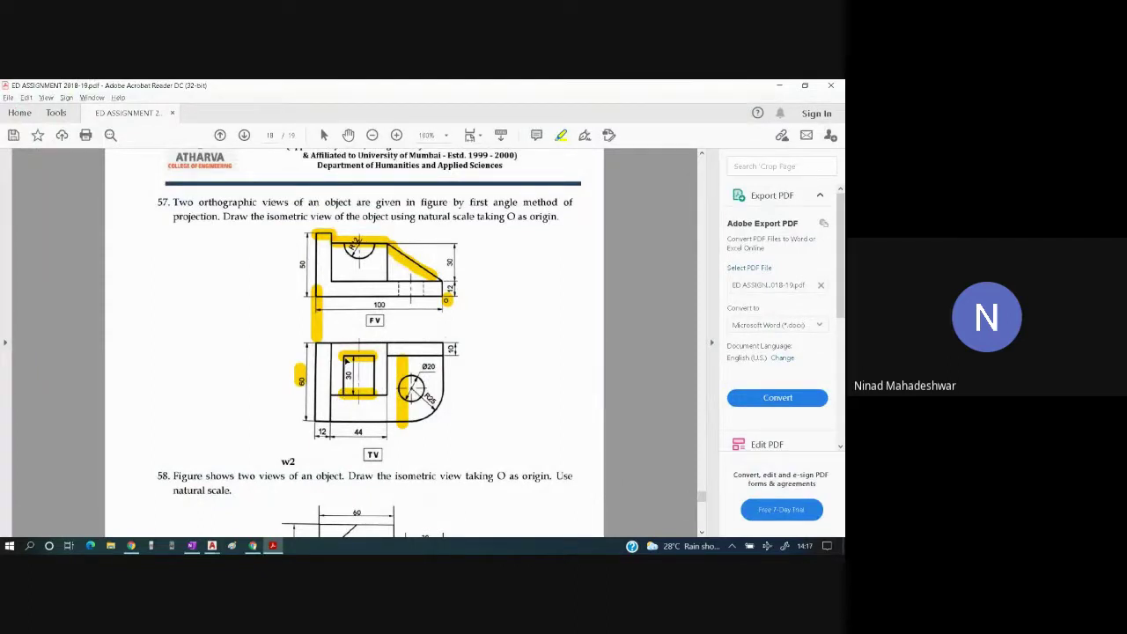
key("alt+Tab")
left_click(346, 358)
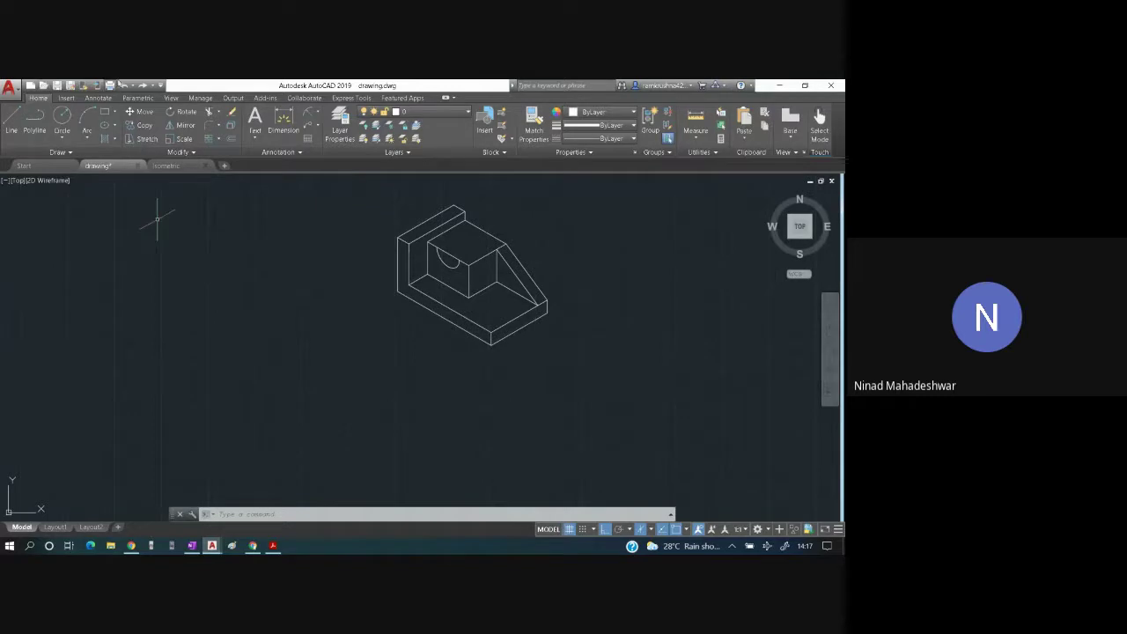
left_click(143, 84)
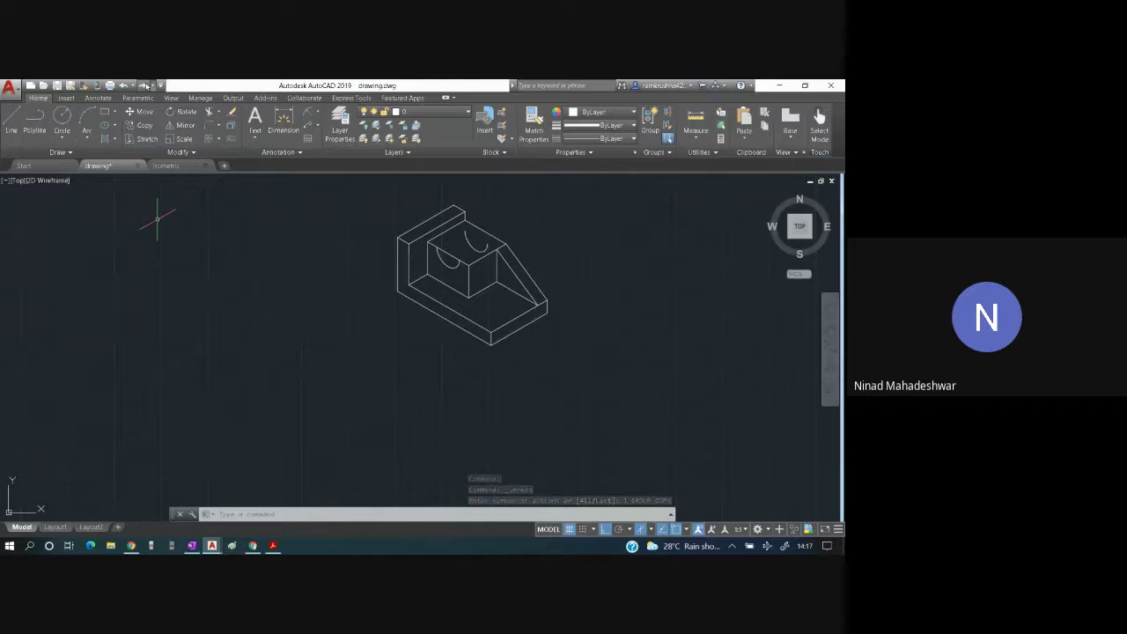
left_click(145, 86)
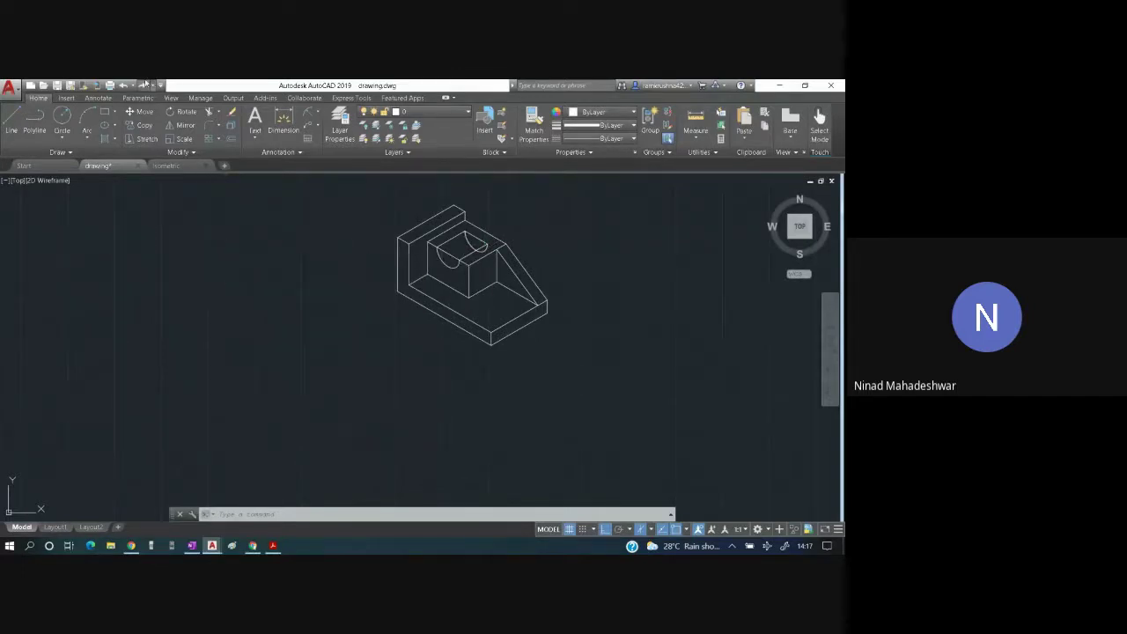
left_click(142, 85)
left_click(143, 84)
key("alt+Tab")
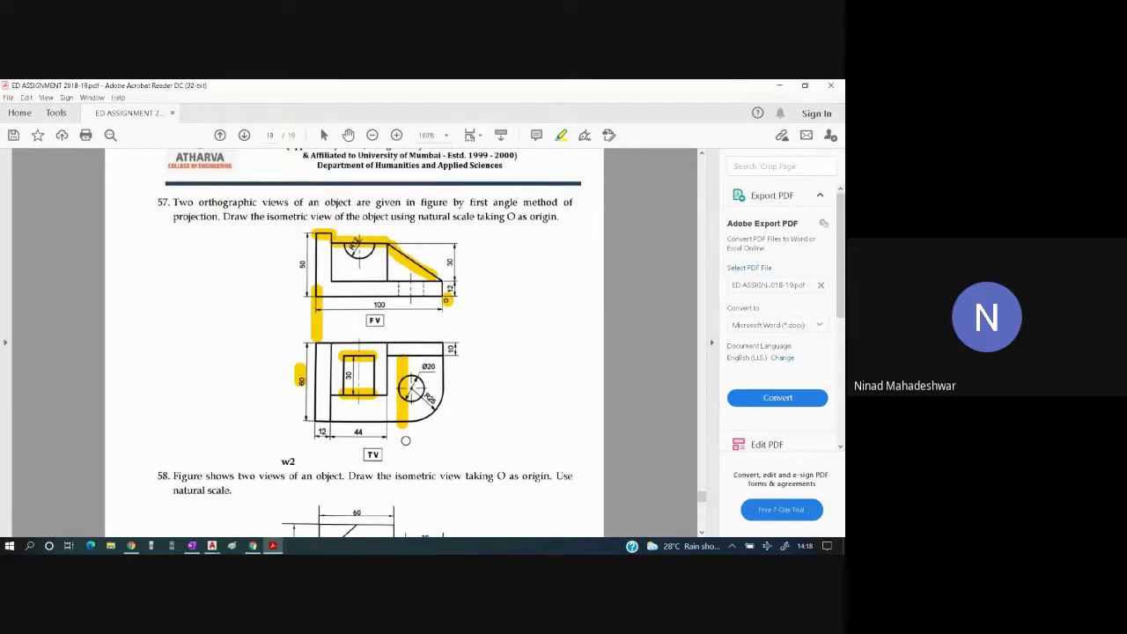
key("alt+Tab")
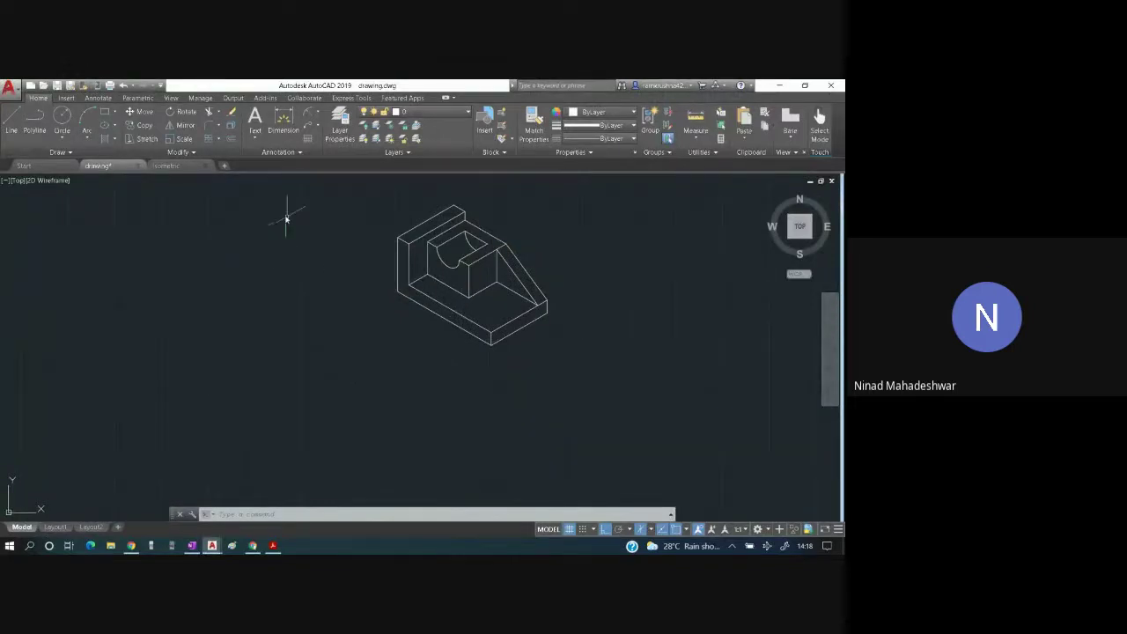
left_click(218, 129)
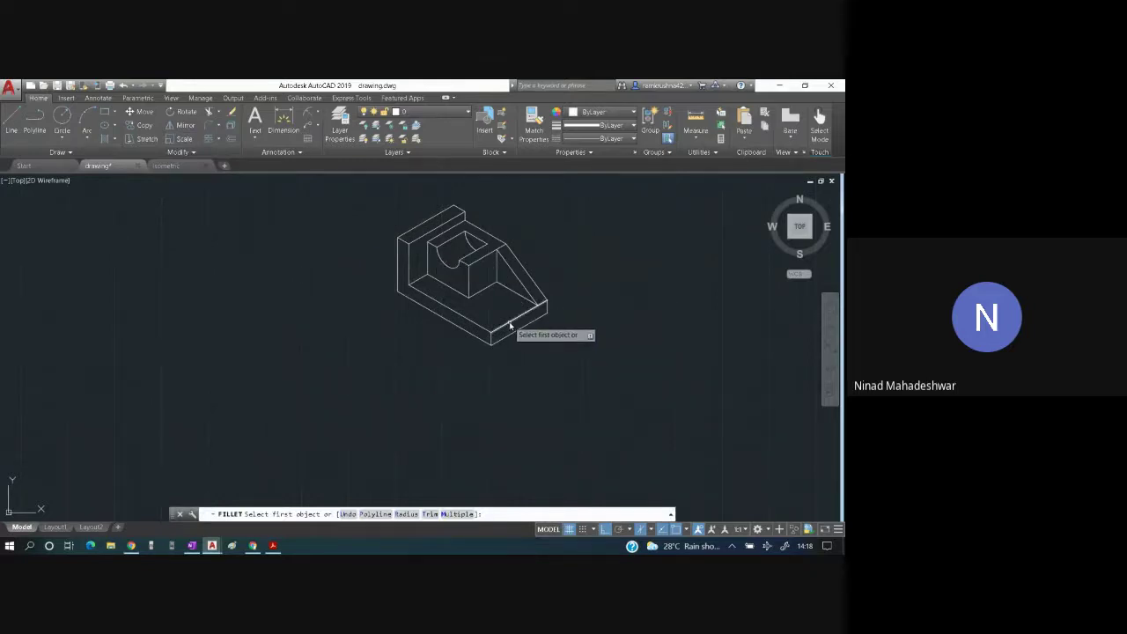
left_click(406, 514)
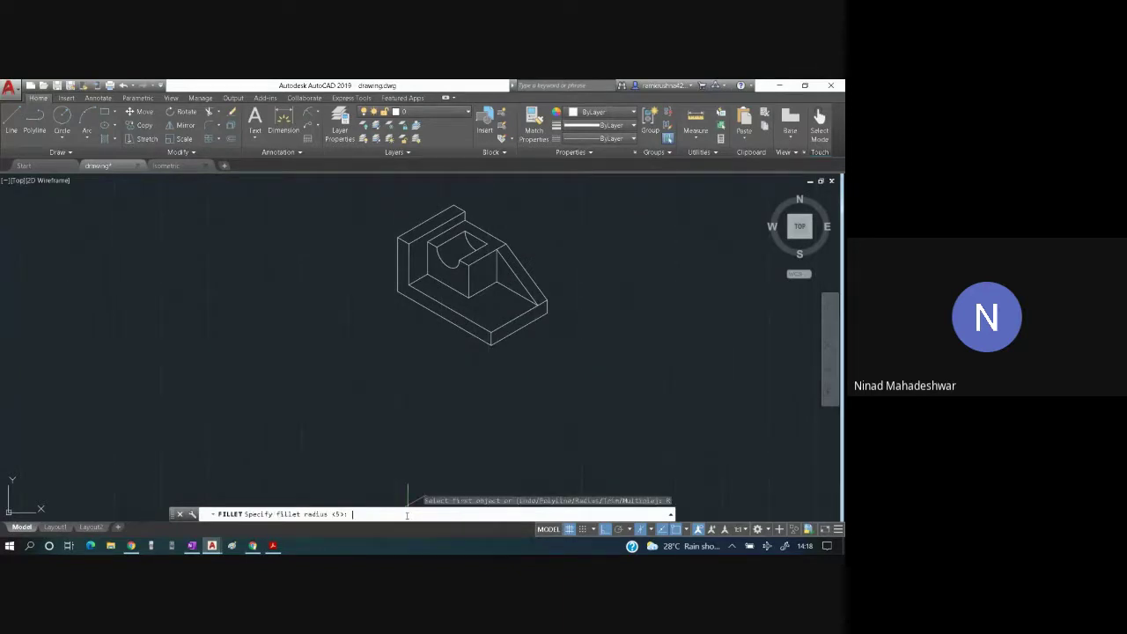
key("alt+Tab")
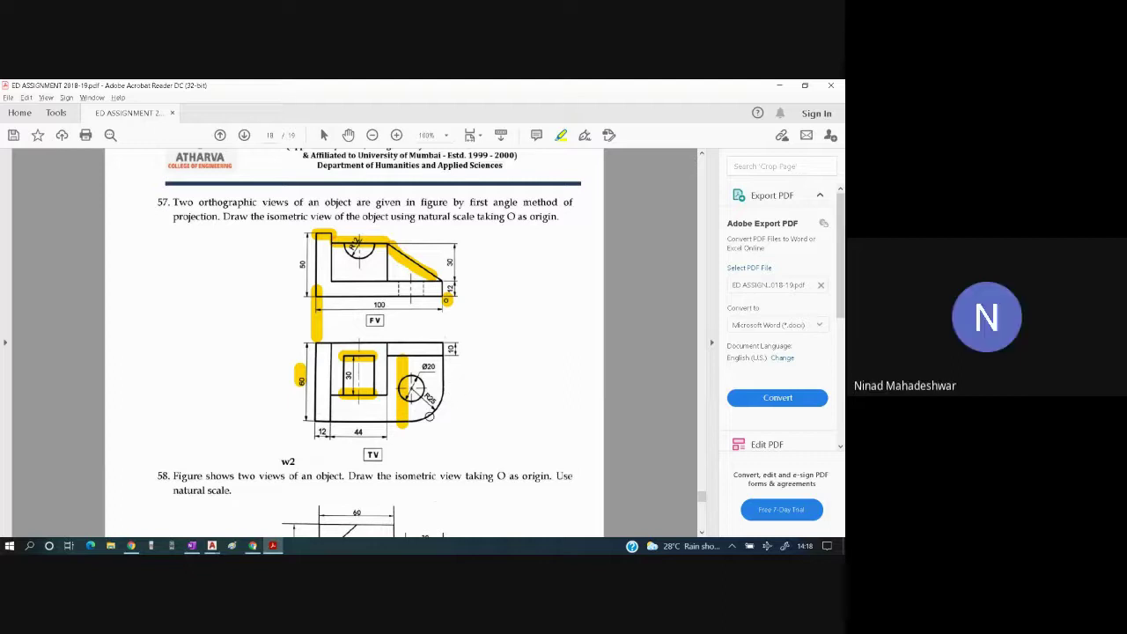
key("alt+Tab")
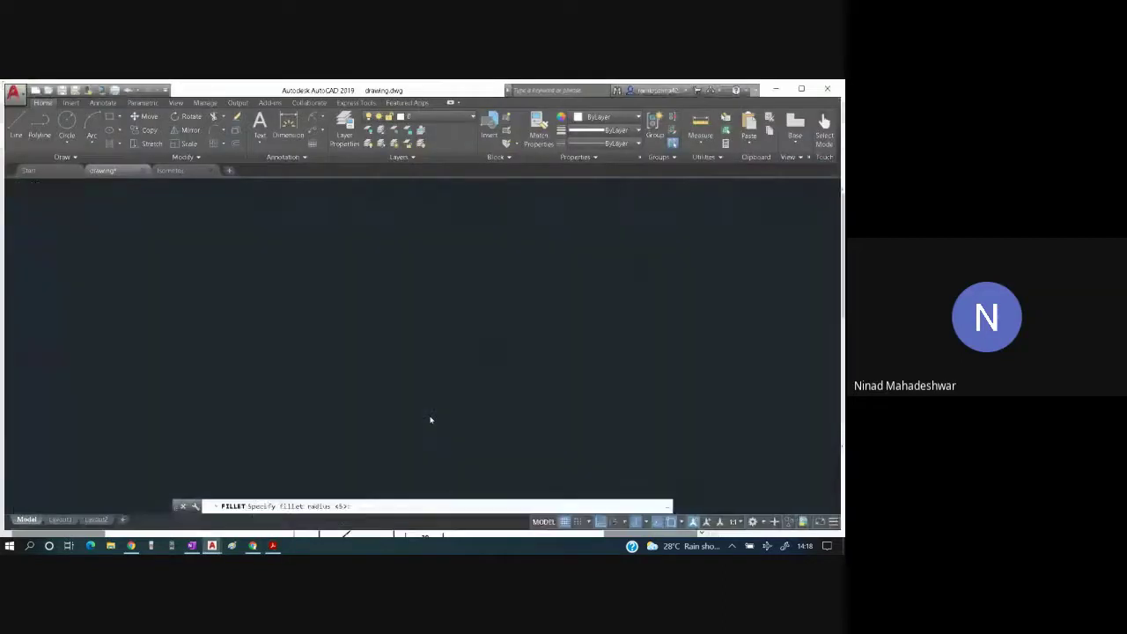
key("Escape")
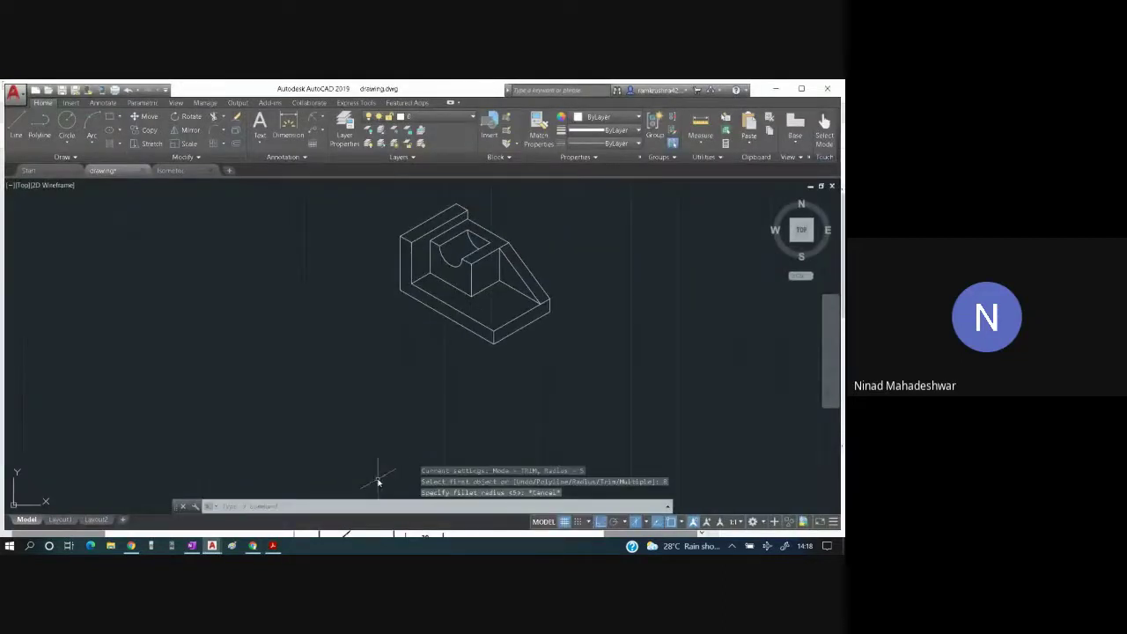
key("Escape")
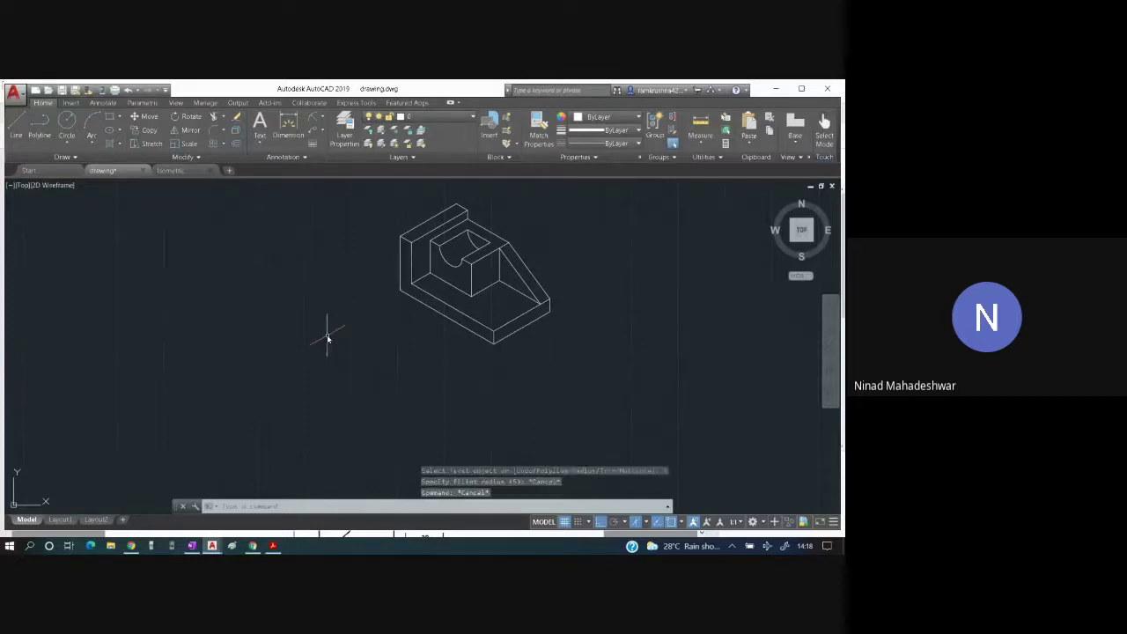
key("Escape")
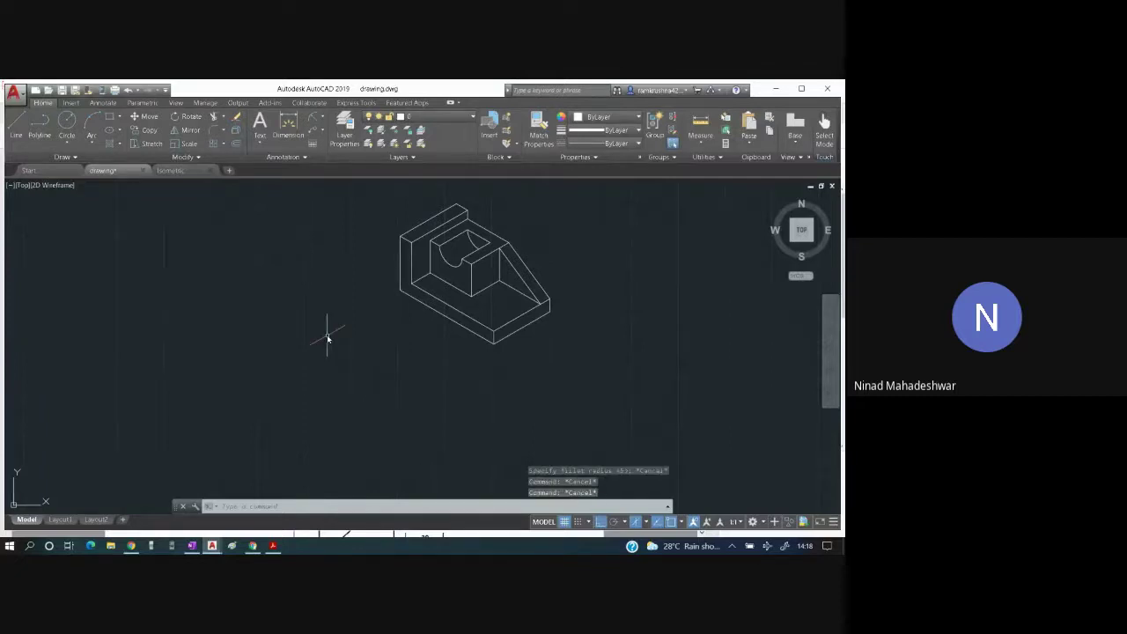
- Fillet the base's top front corner with a 25 radius between its two upper edges
left_click(218, 131)
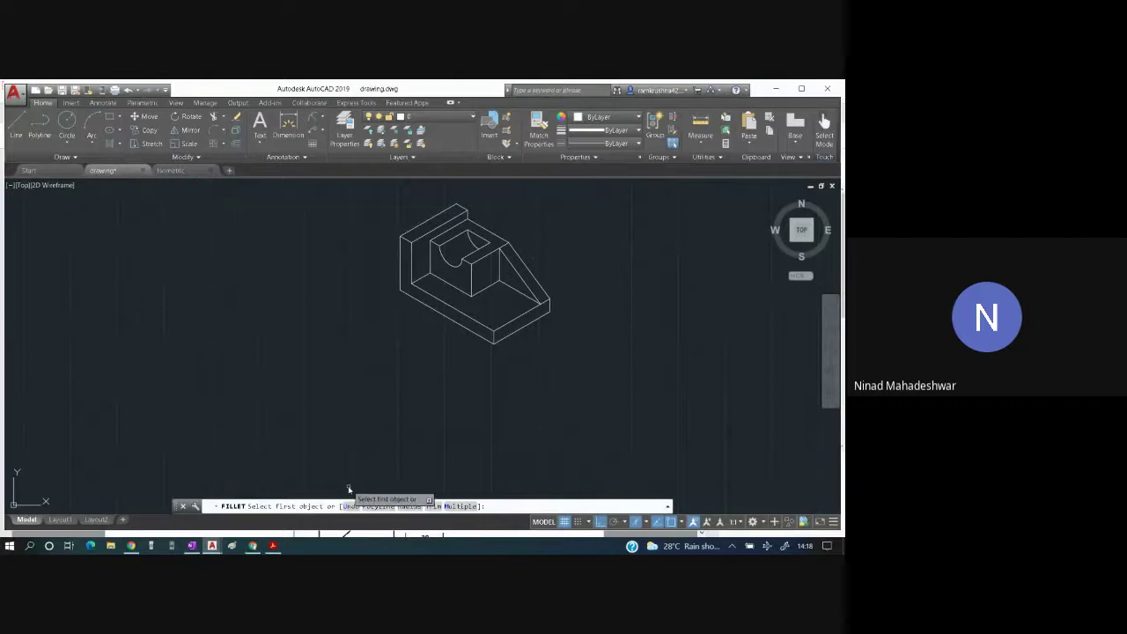
left_click(407, 506)
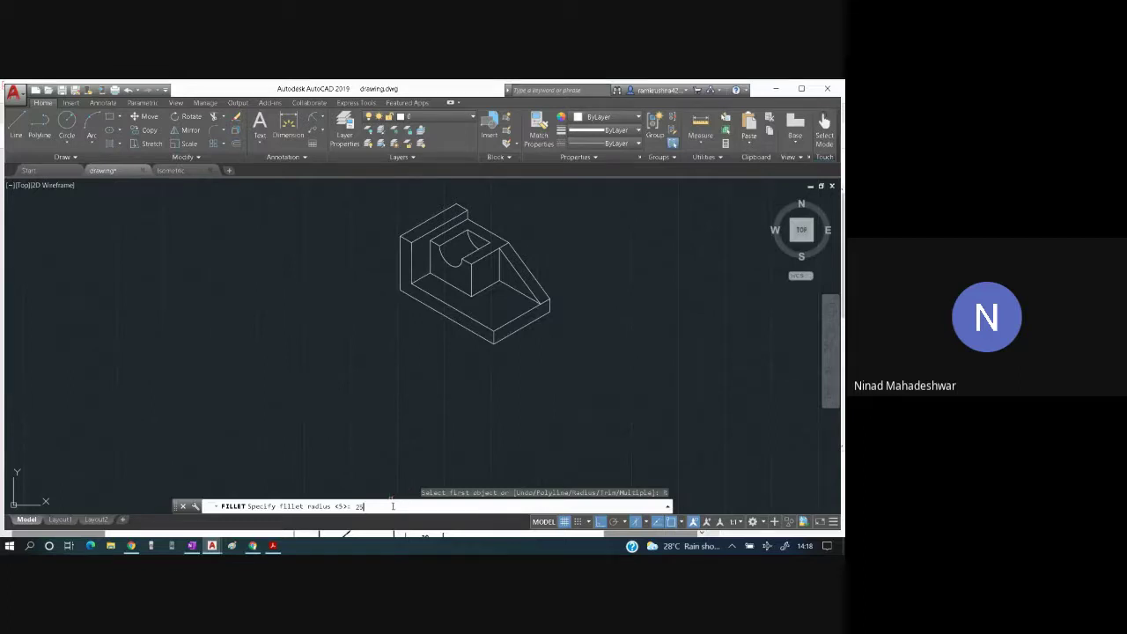
key("Return")
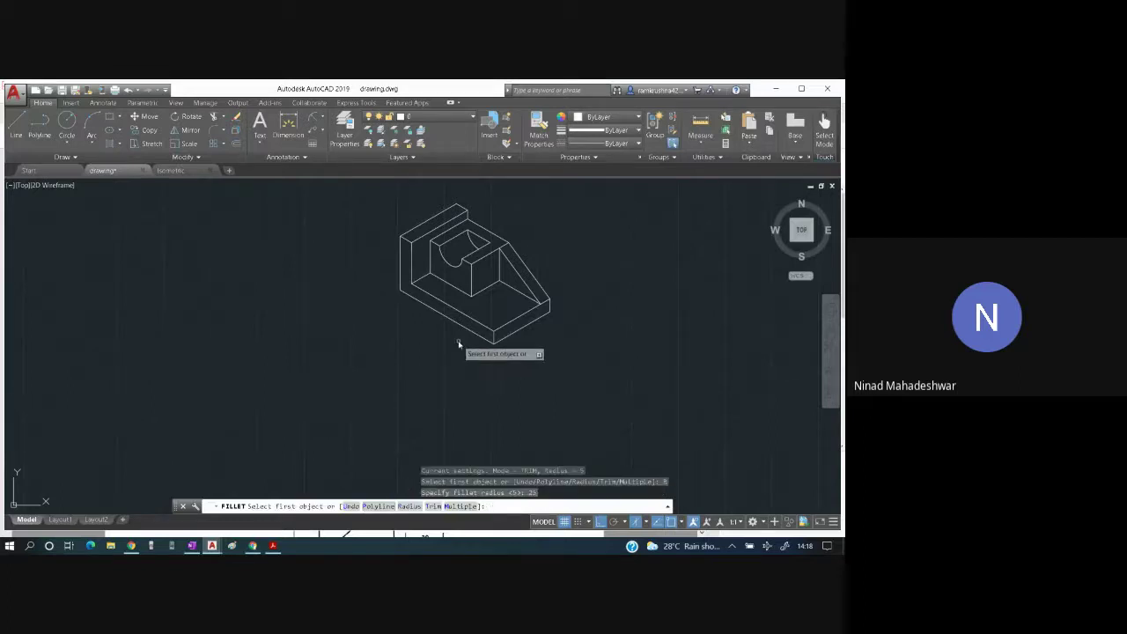
left_click(476, 323)
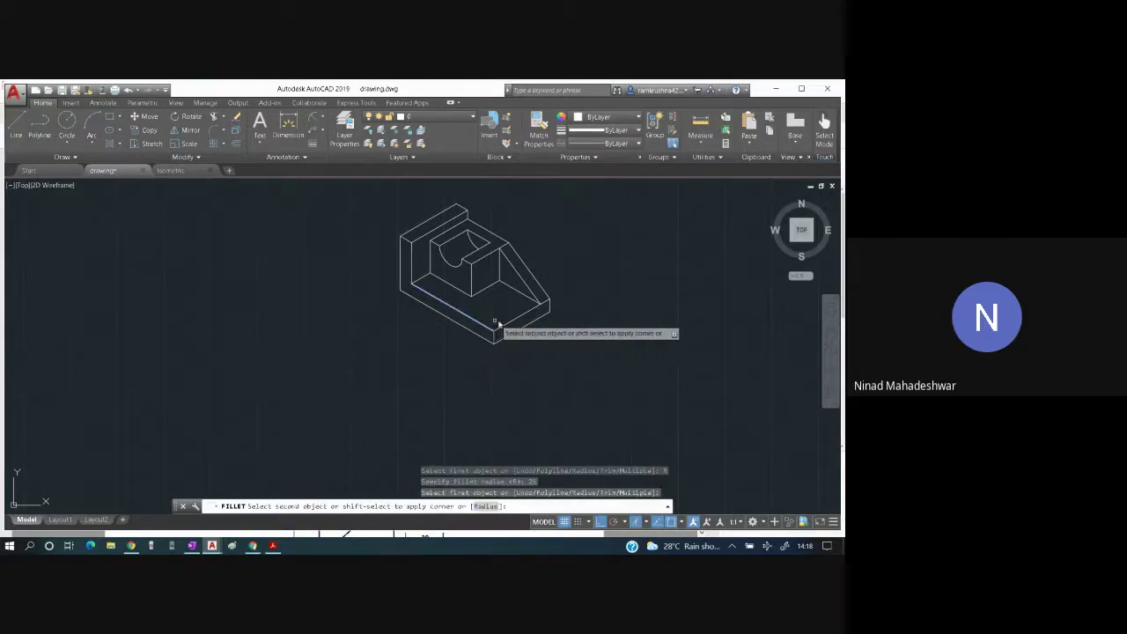
left_click(510, 323)
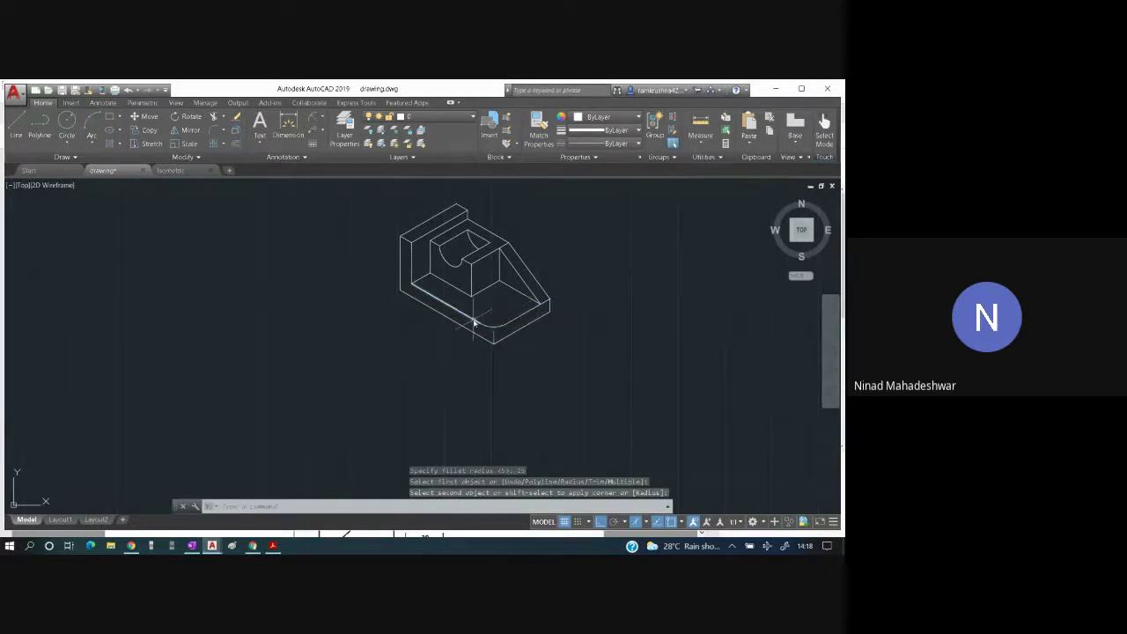
left_click(517, 316)
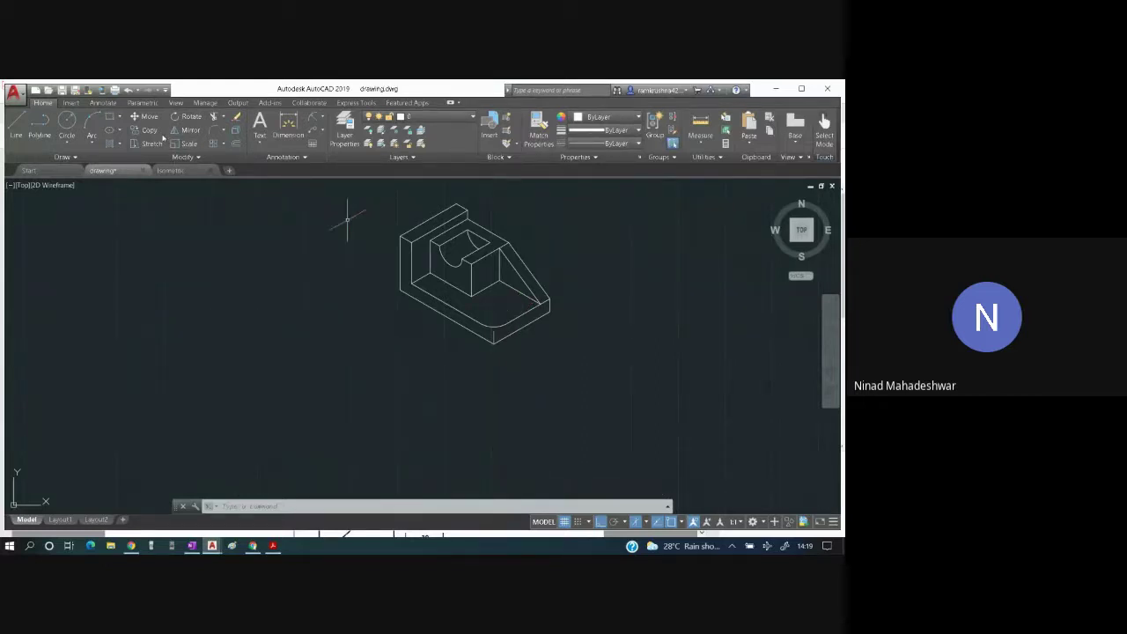
- Fillet the base's bottom front corner with a 25 radius and delete the leftover vertical corner edge
left_click(222, 130)
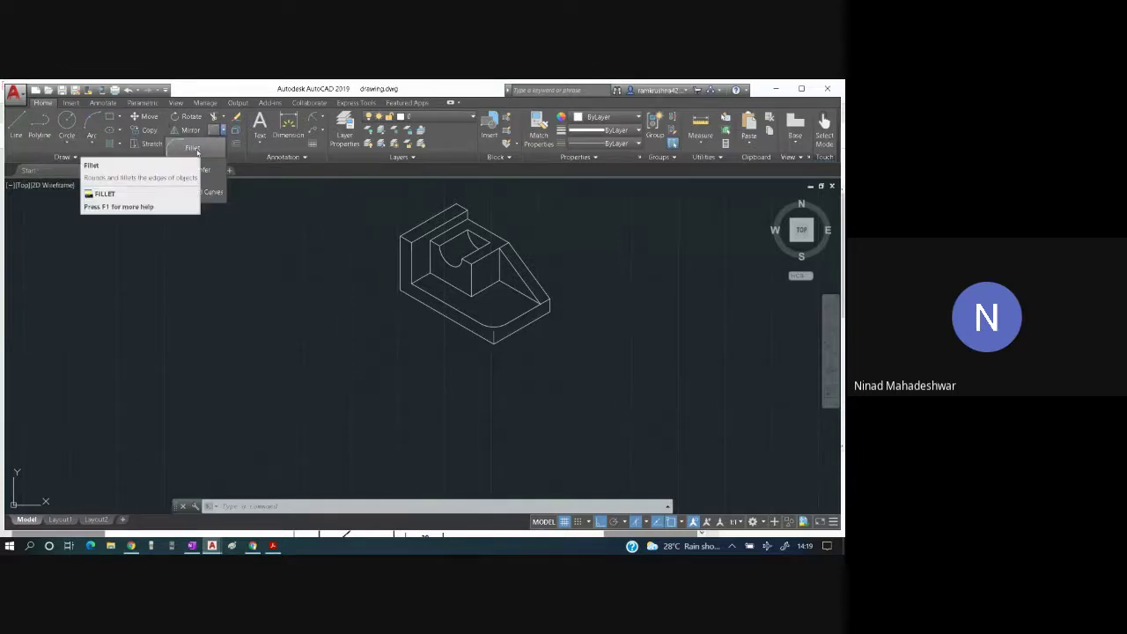
left_click(194, 149)
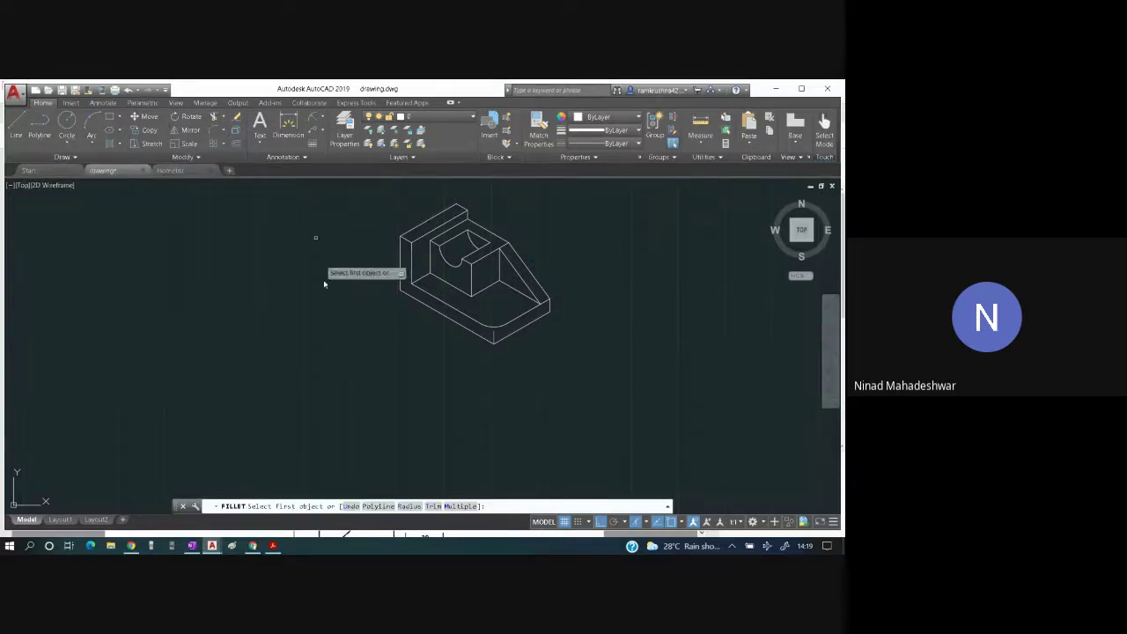
left_click(408, 506)
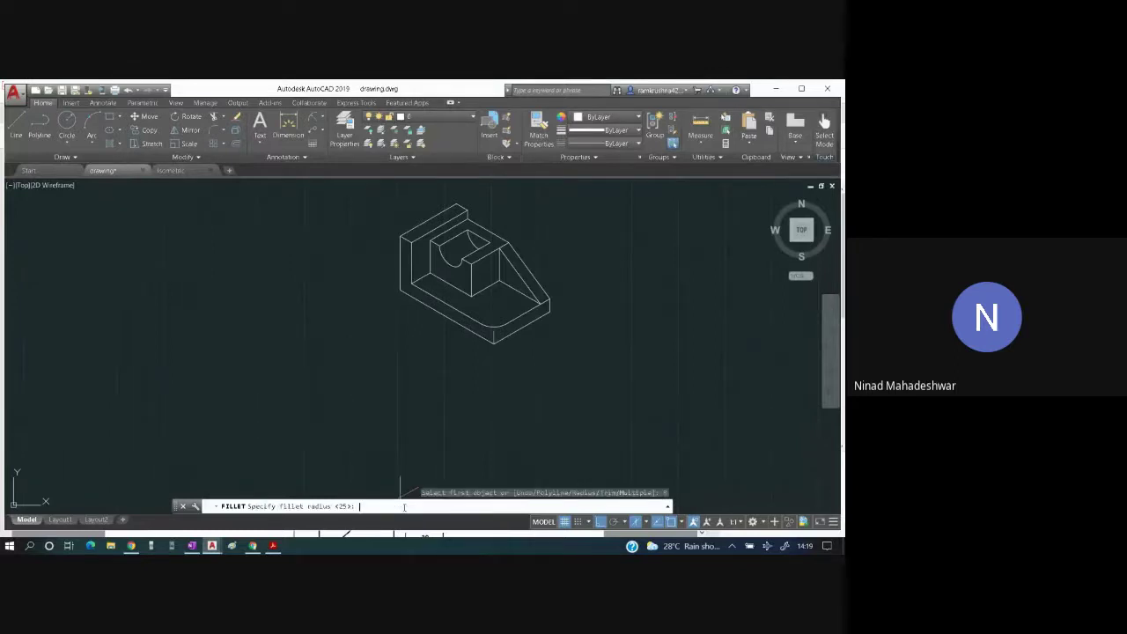
type("25")
key("Return")
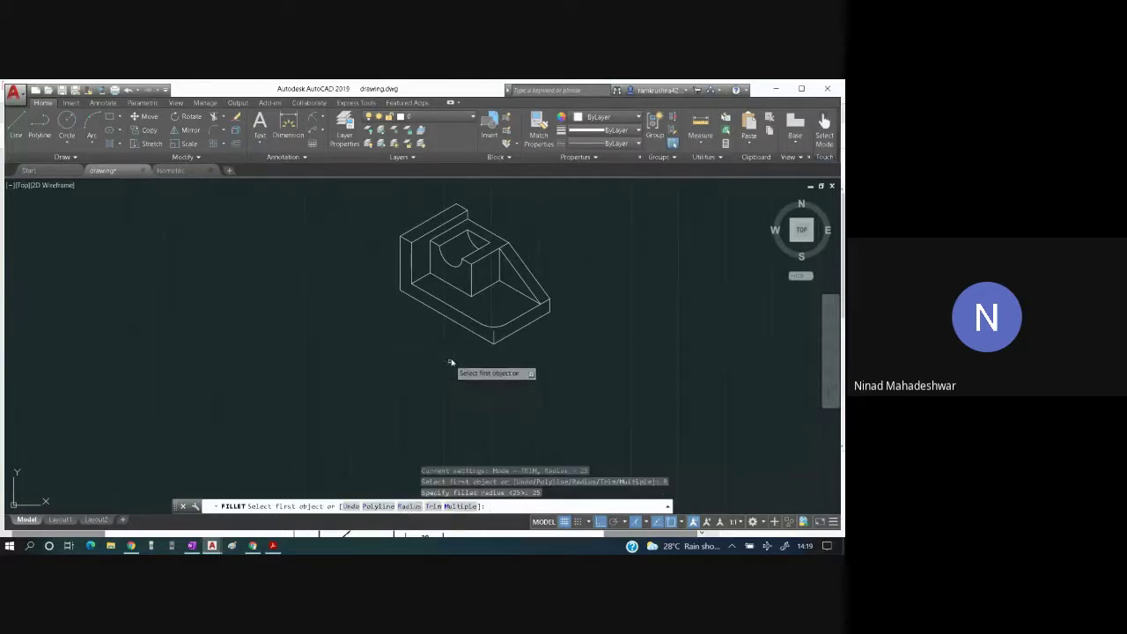
left_click(468, 331)
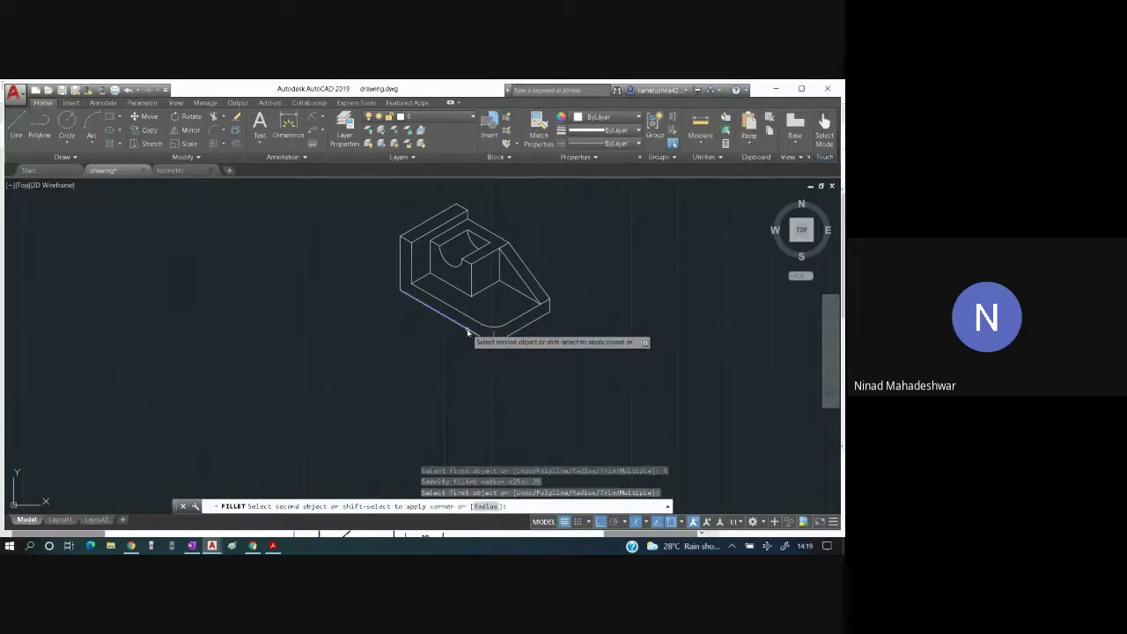
left_click(516, 331)
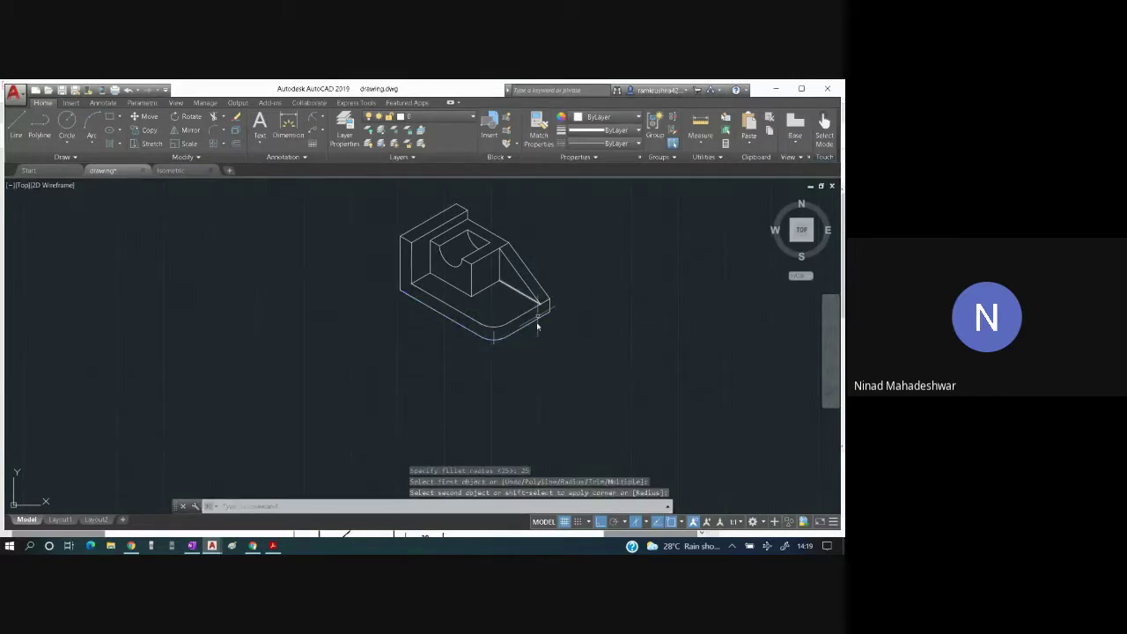
left_click(494, 336)
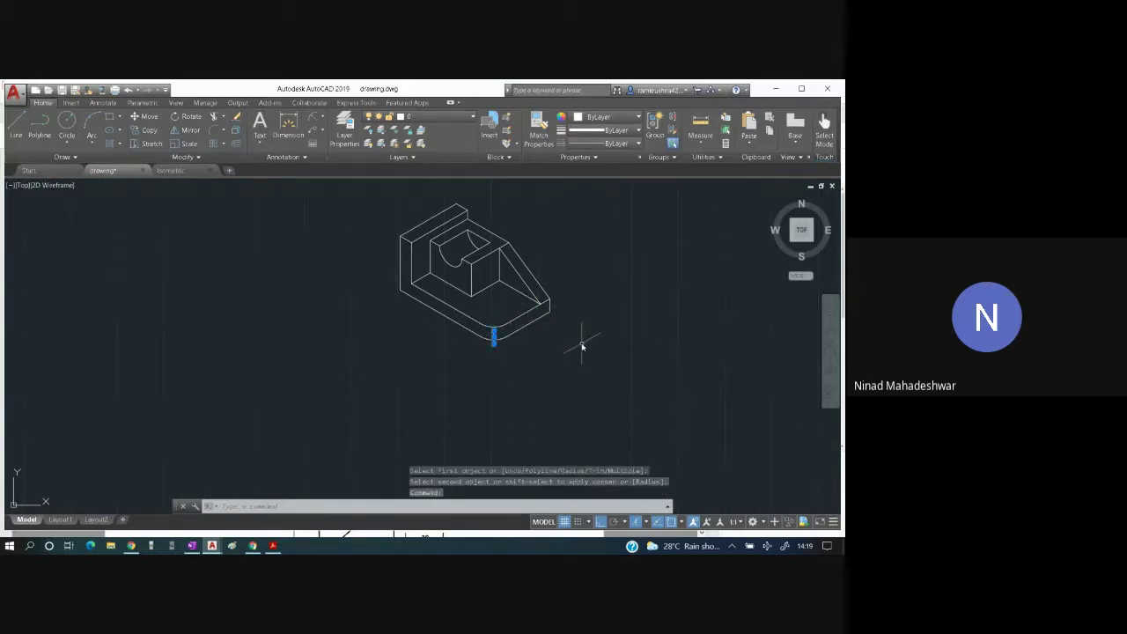
key("Delete")
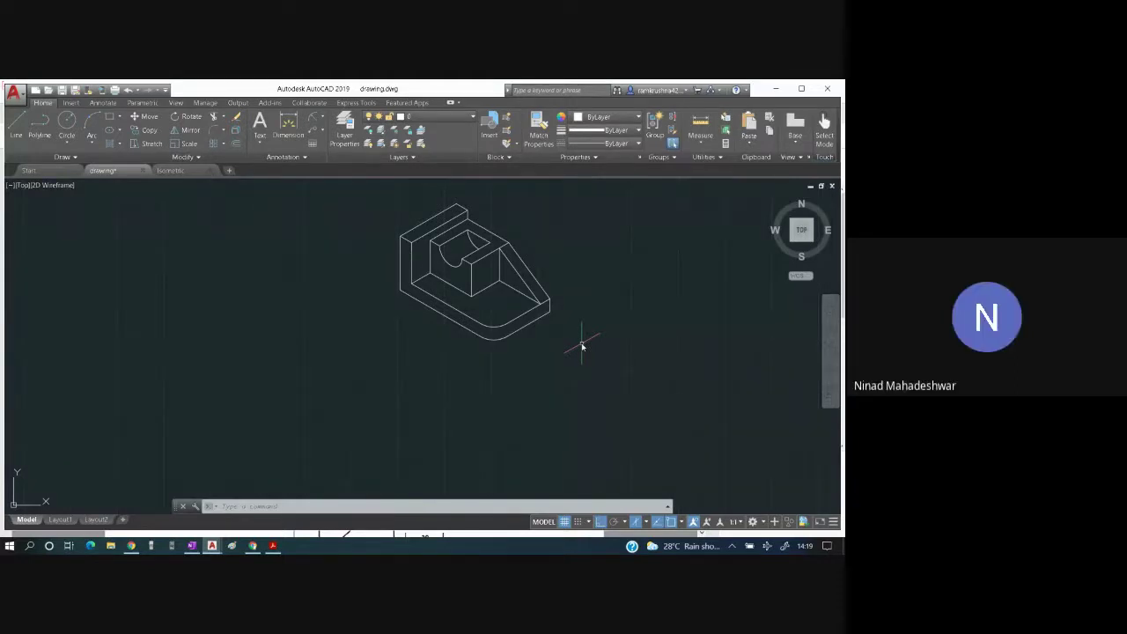
- Switch to the assignment PDF to check the hole's diameter in question 57's top view, and return to AutoCAD
key("alt+Tab")
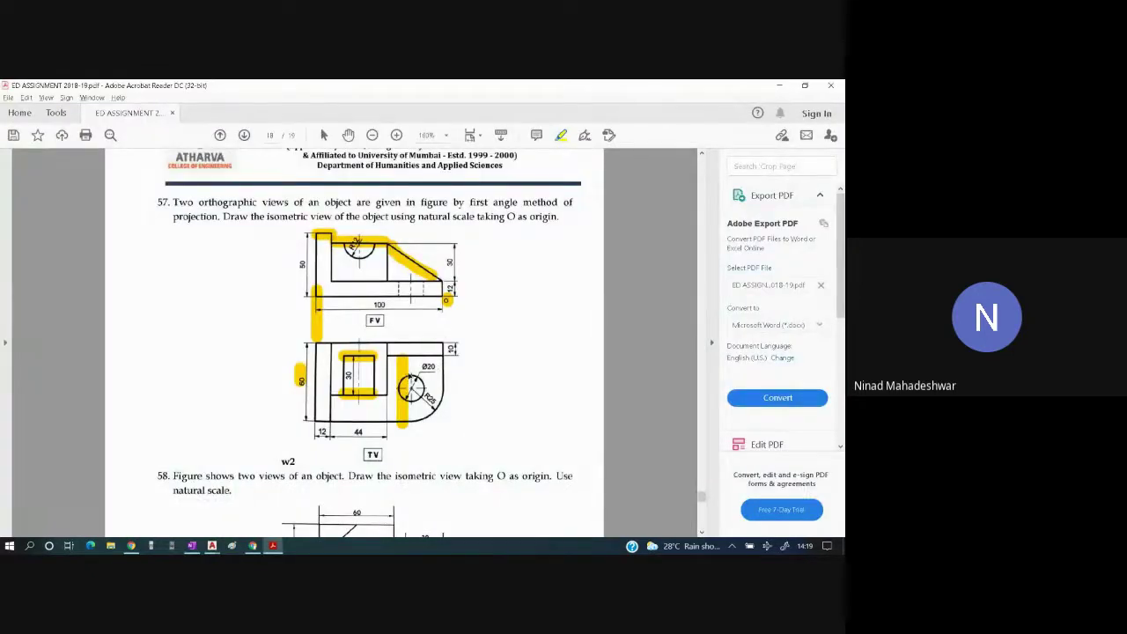
left_click_drag(420, 366, 437, 367)
key("ctrl+z")
key("alt+Tab")
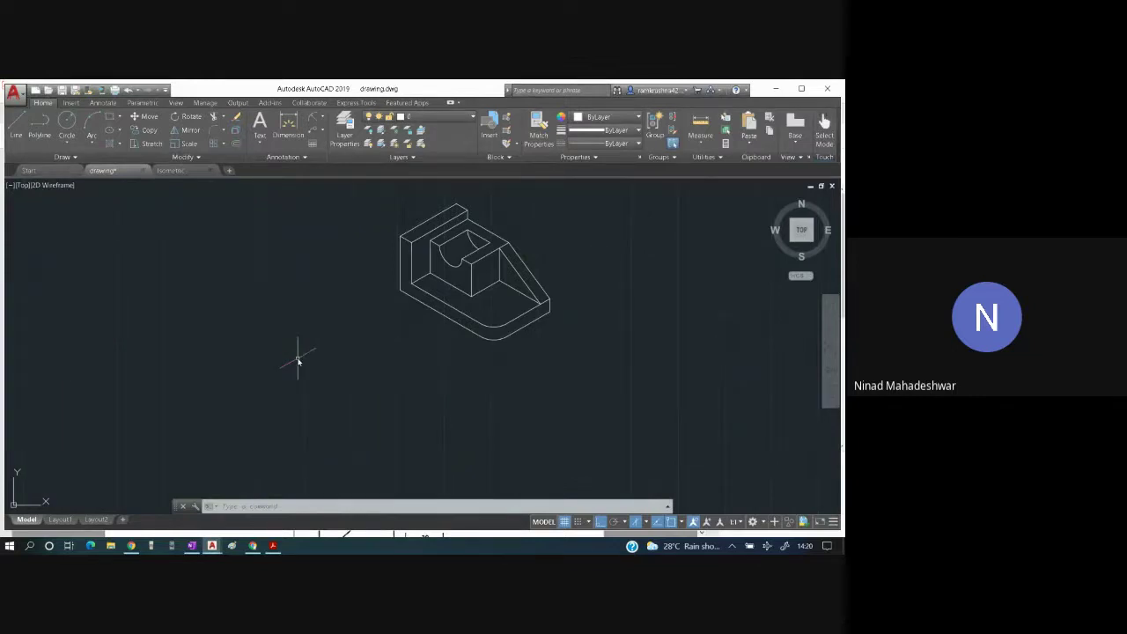
key("Escape")
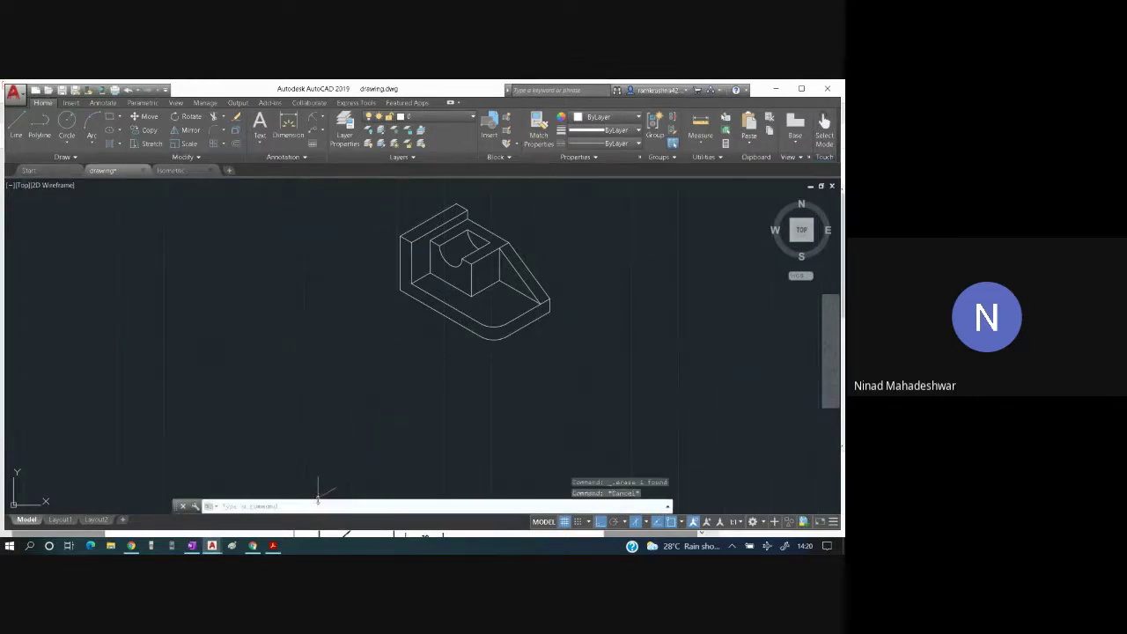
- Draw a 10 radius isocircle in the top isoplane, centred on the top corner fillet's centre, checking the hole's diameter in the PDF
left_click(318, 506)
type("el")
key("Return")
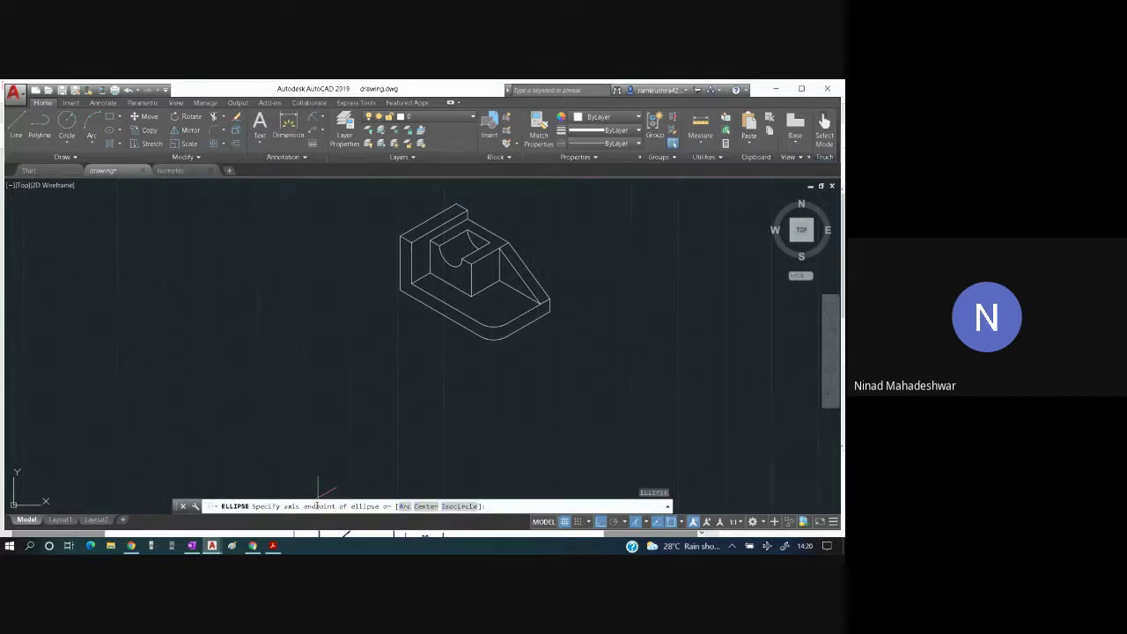
left_click(455, 506)
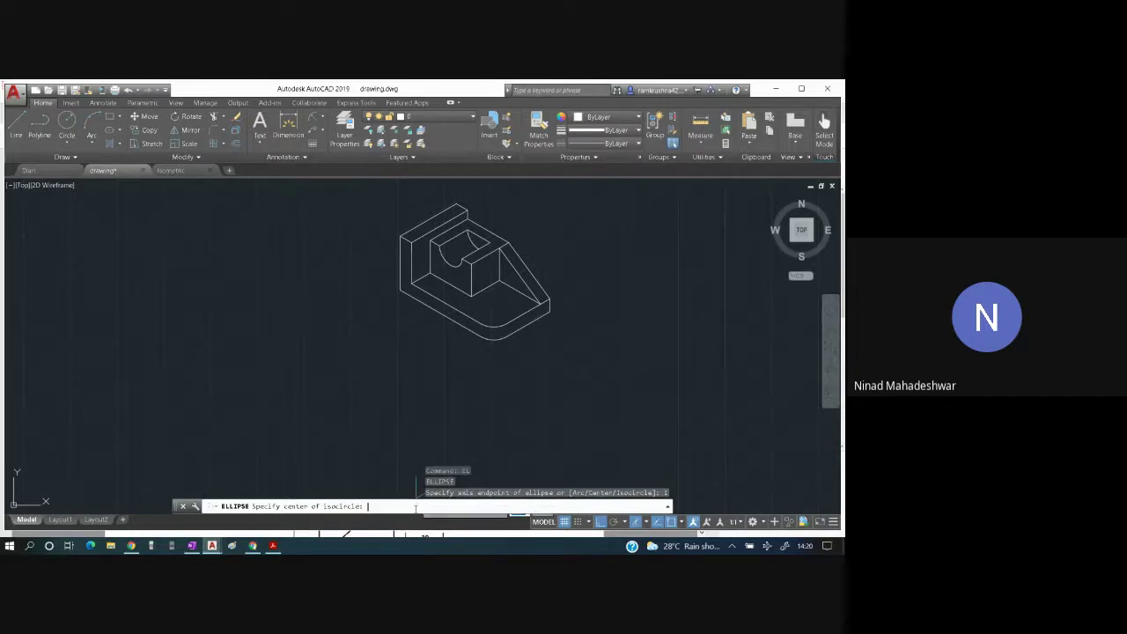
left_click(494, 306)
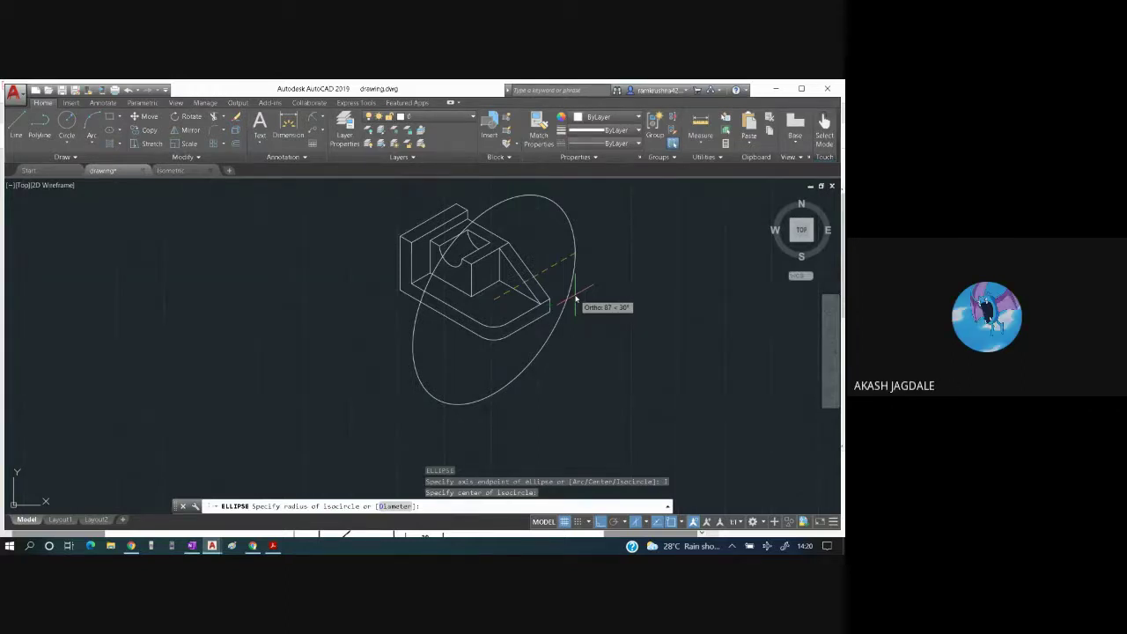
key("F5")
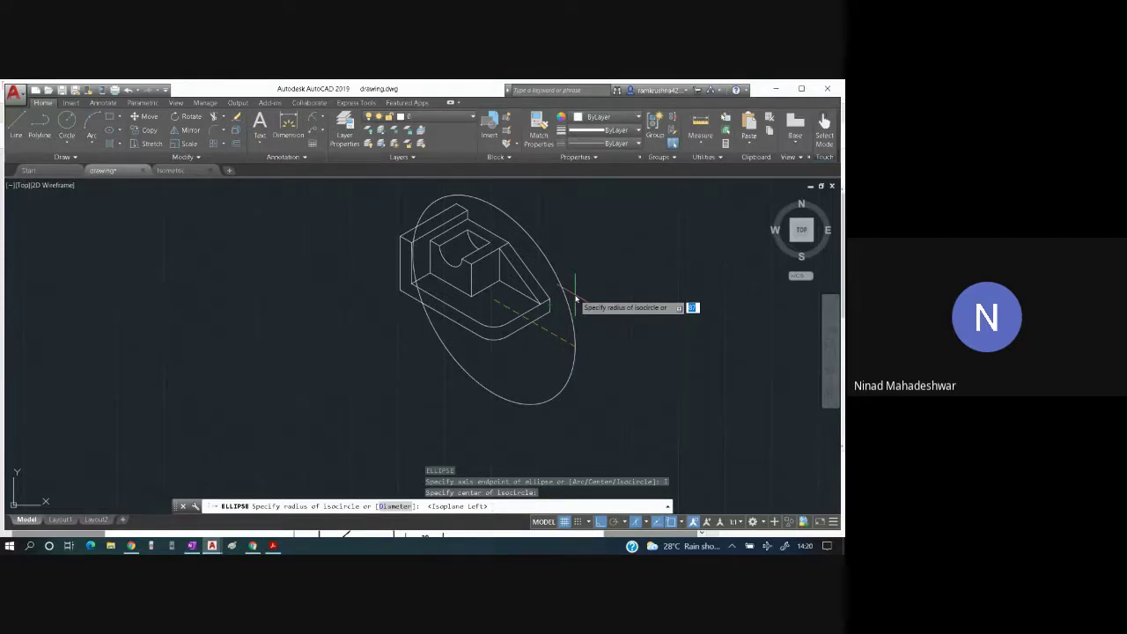
key("F5")
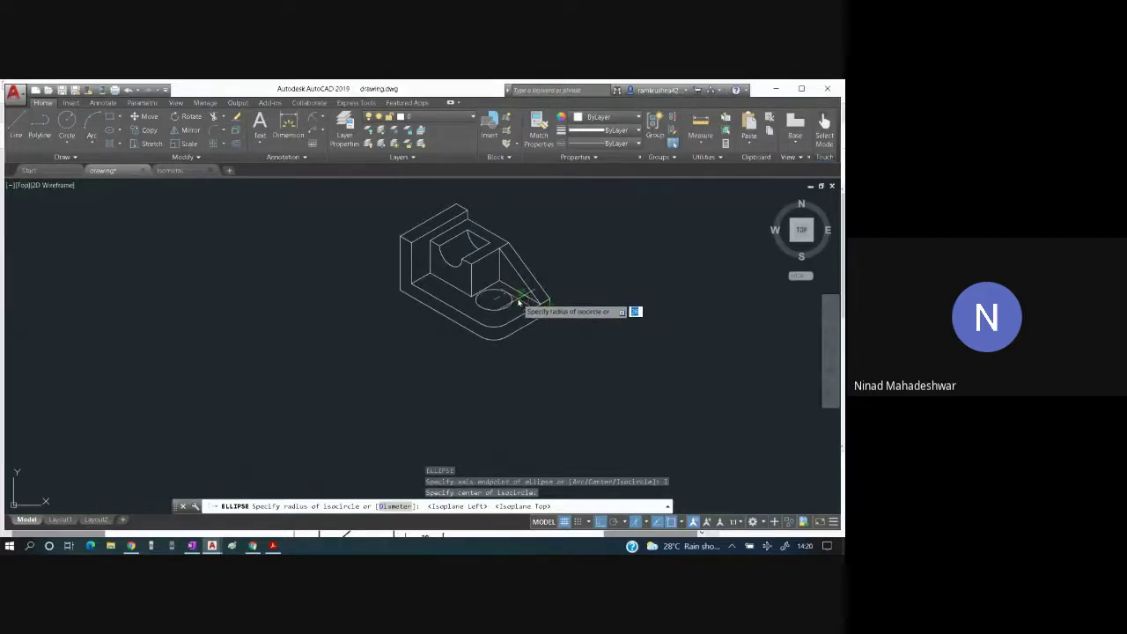
key("alt+Tab")
key("alt+Tab")
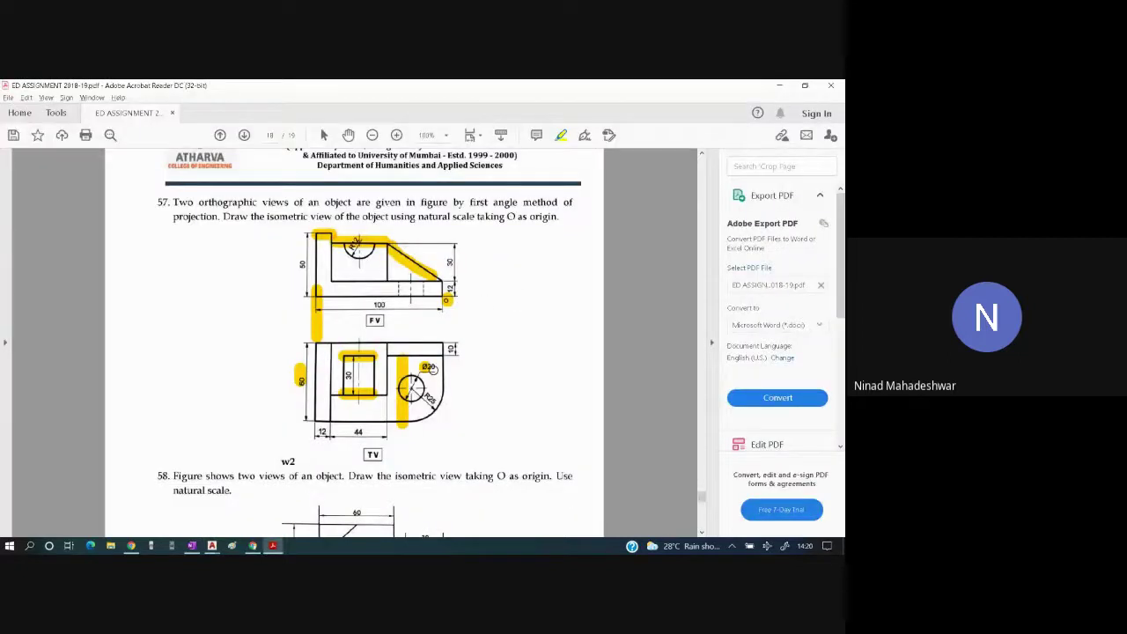
key("alt+Tab")
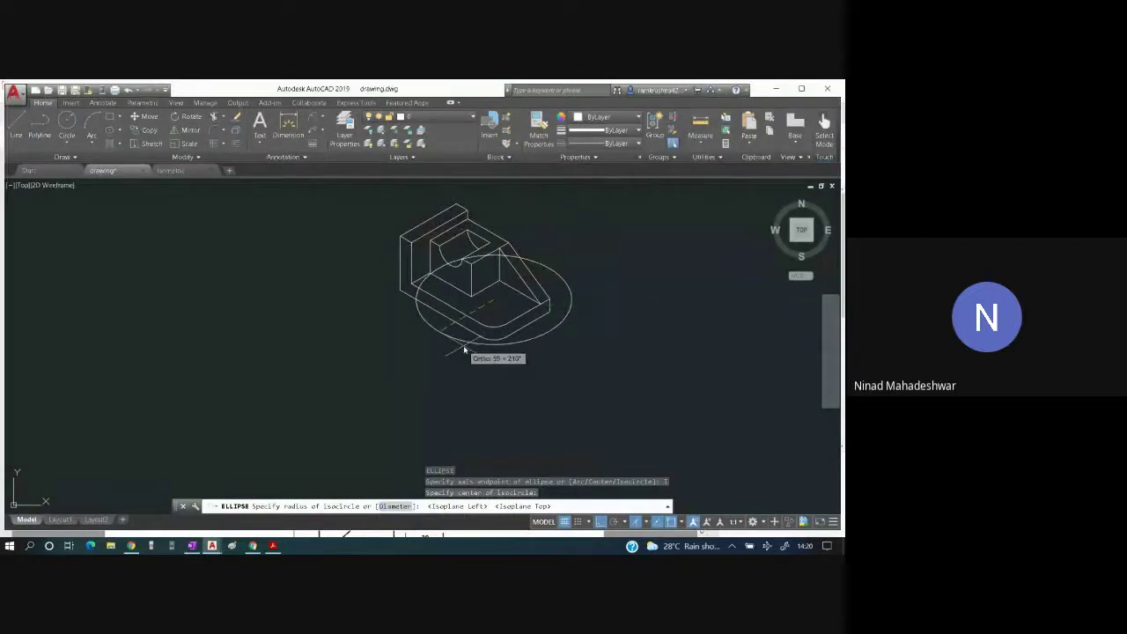
type("10")
key("Return")
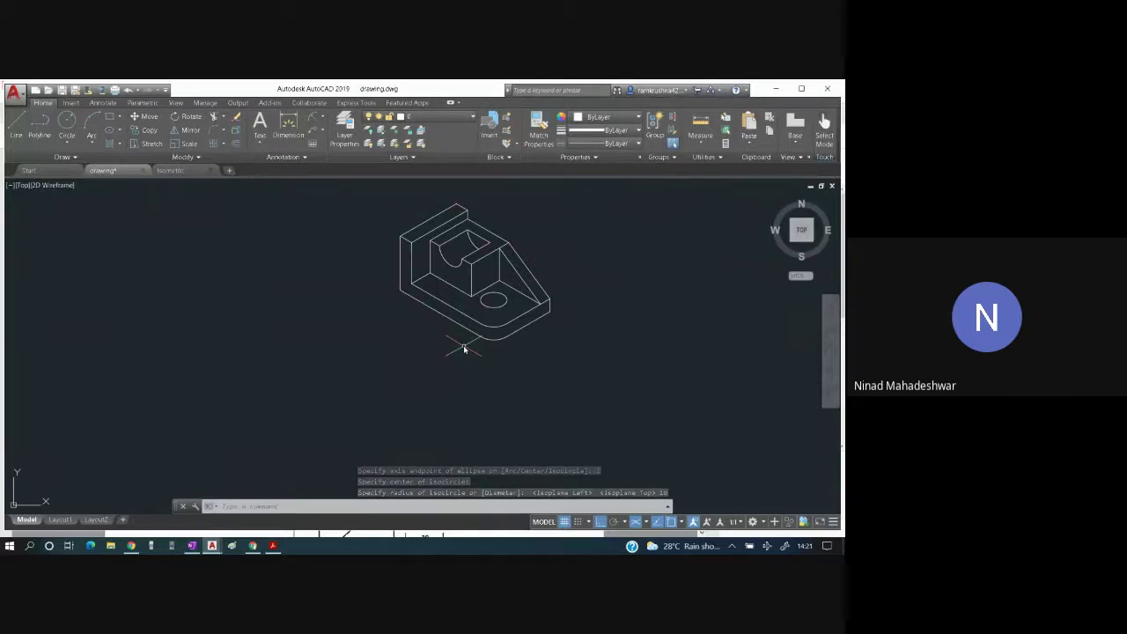
- Try to copy the hole's isocircle 12 units downward from its centre in the right isoplane
left_click(504, 304)
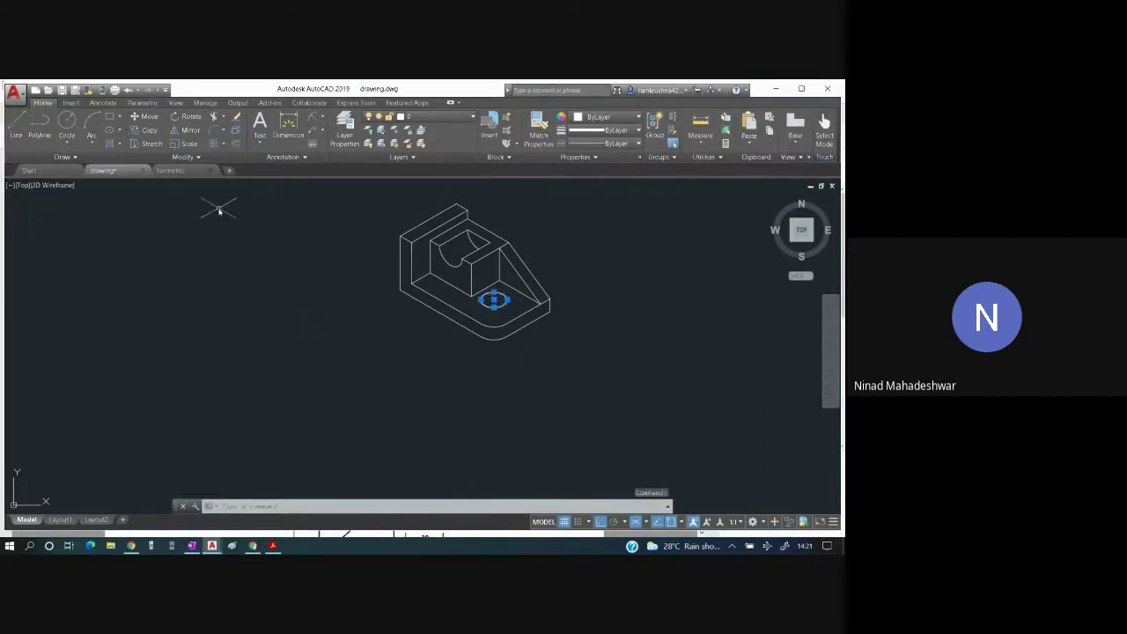
left_click(148, 129)
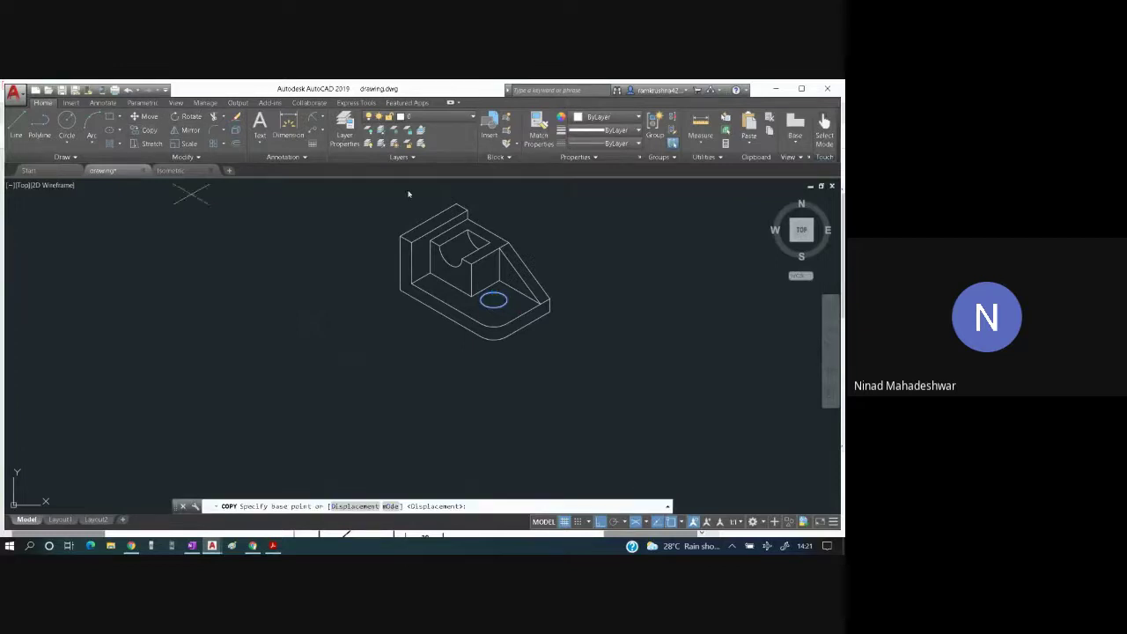
left_click(494, 301)
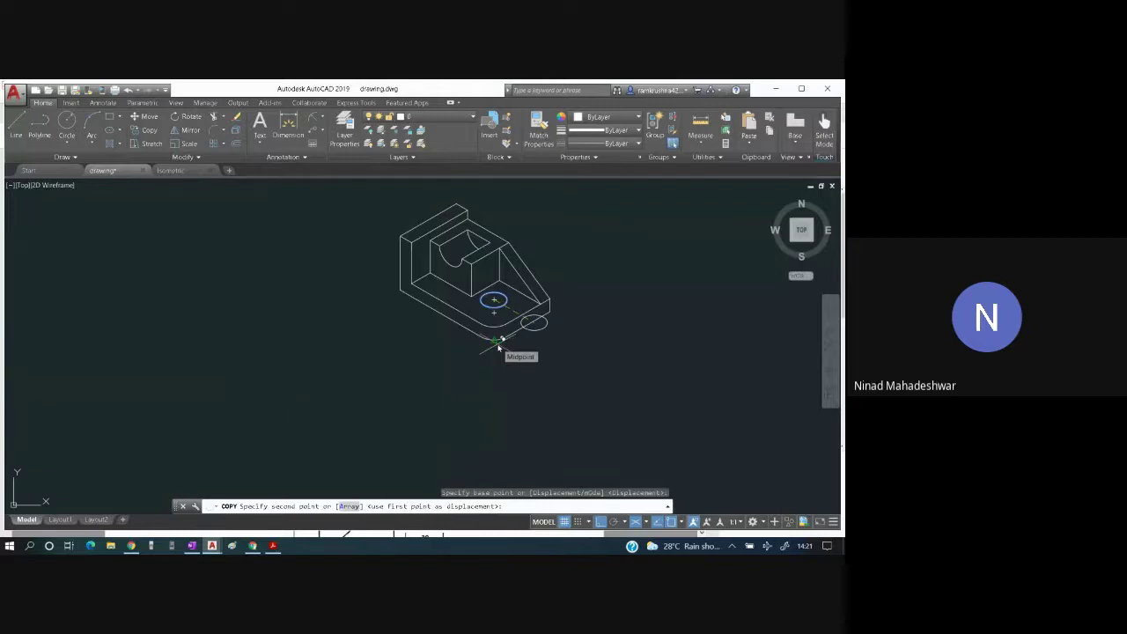
key("F5")
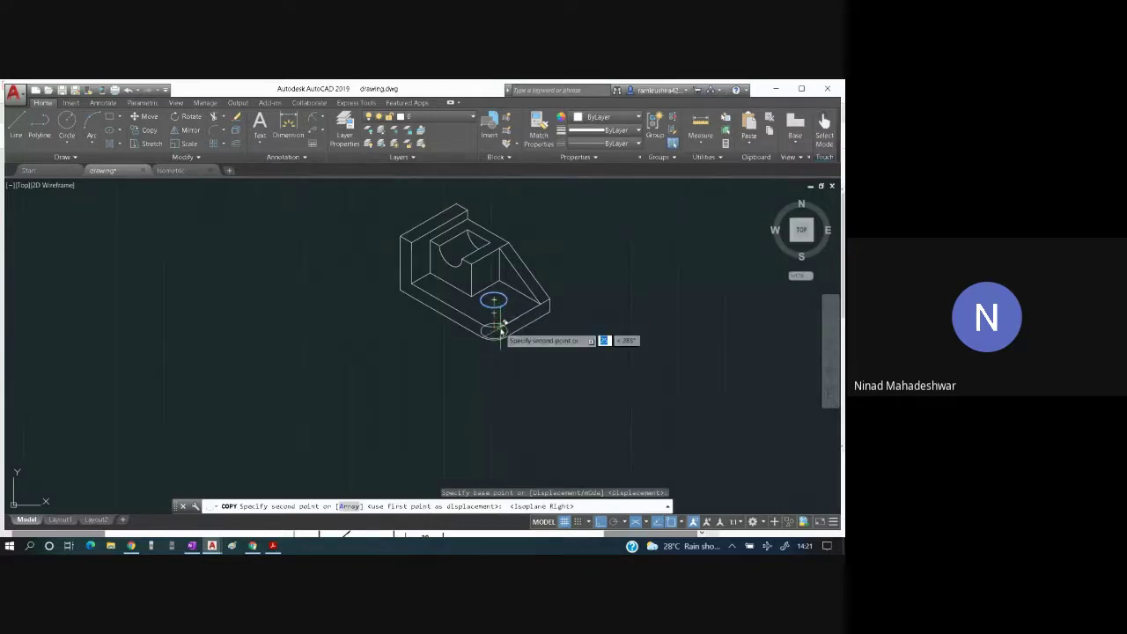
type("12")
key("Return")
key("Escape")
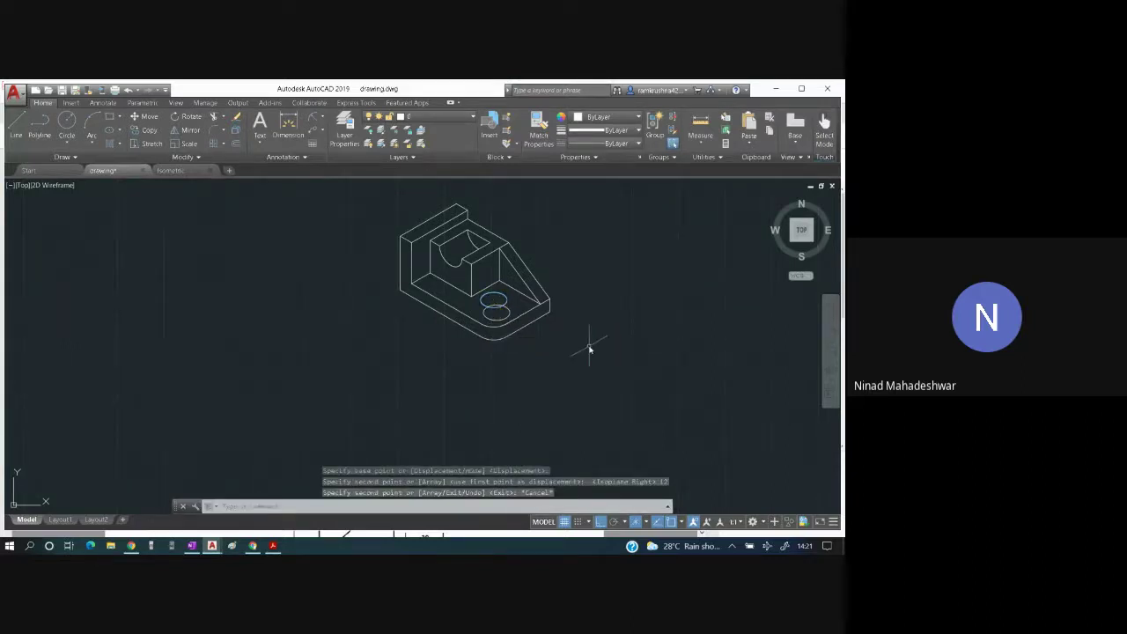
- Check the hole in question 57's views in the assignment PDF, and in AutoCAD delete the lower copied isocircle
key("alt+Tab")
key("alt+Tab")
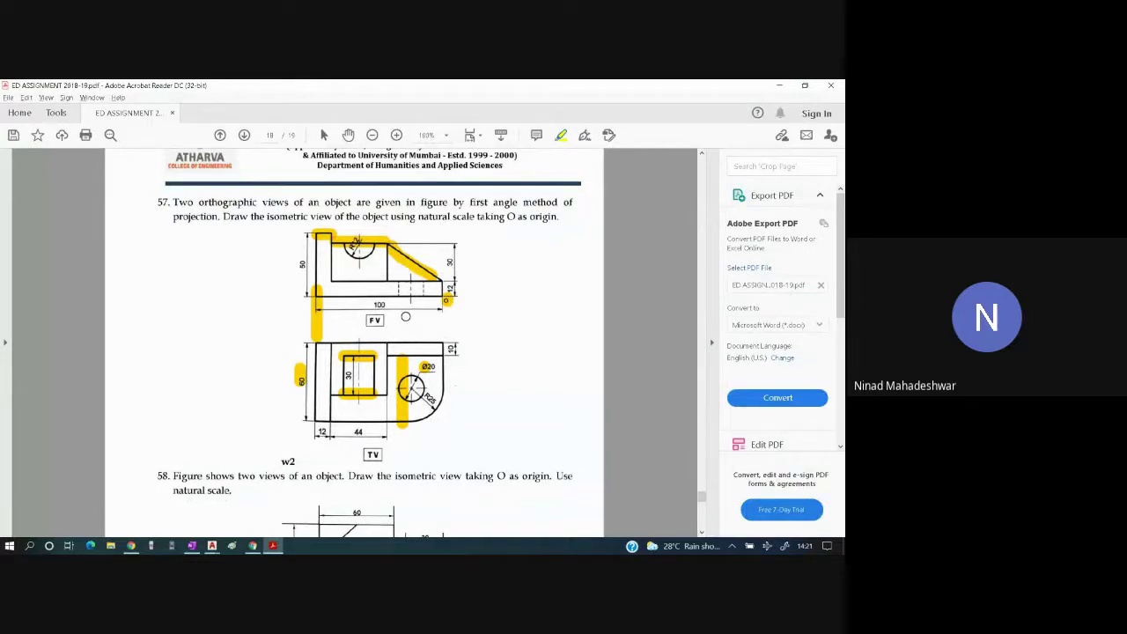
key("alt+Tab")
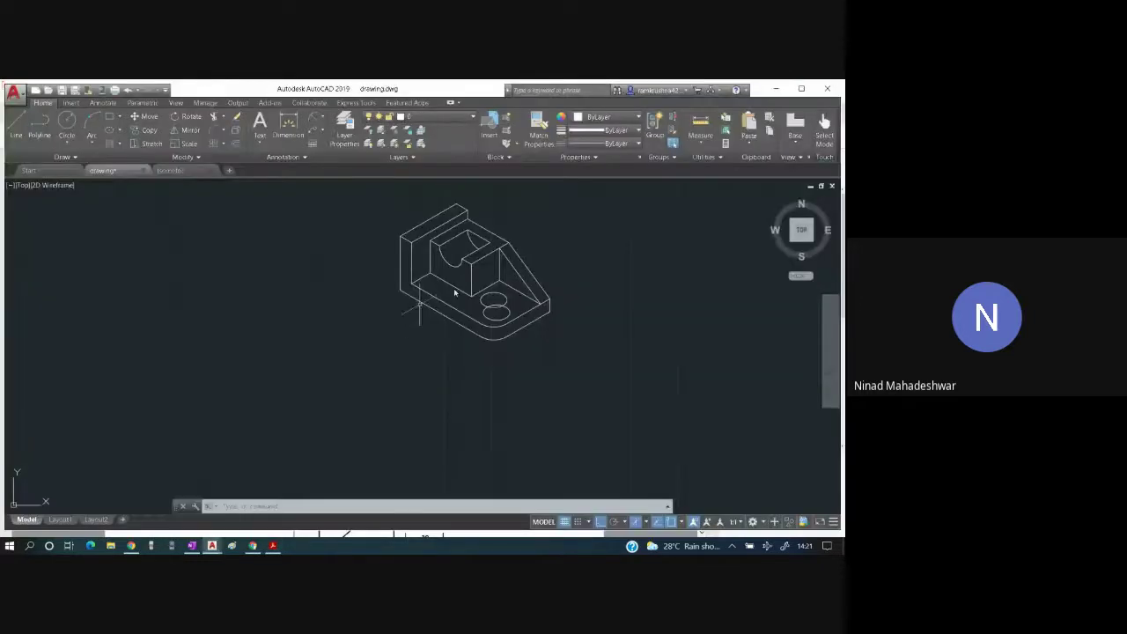
left_click(495, 321)
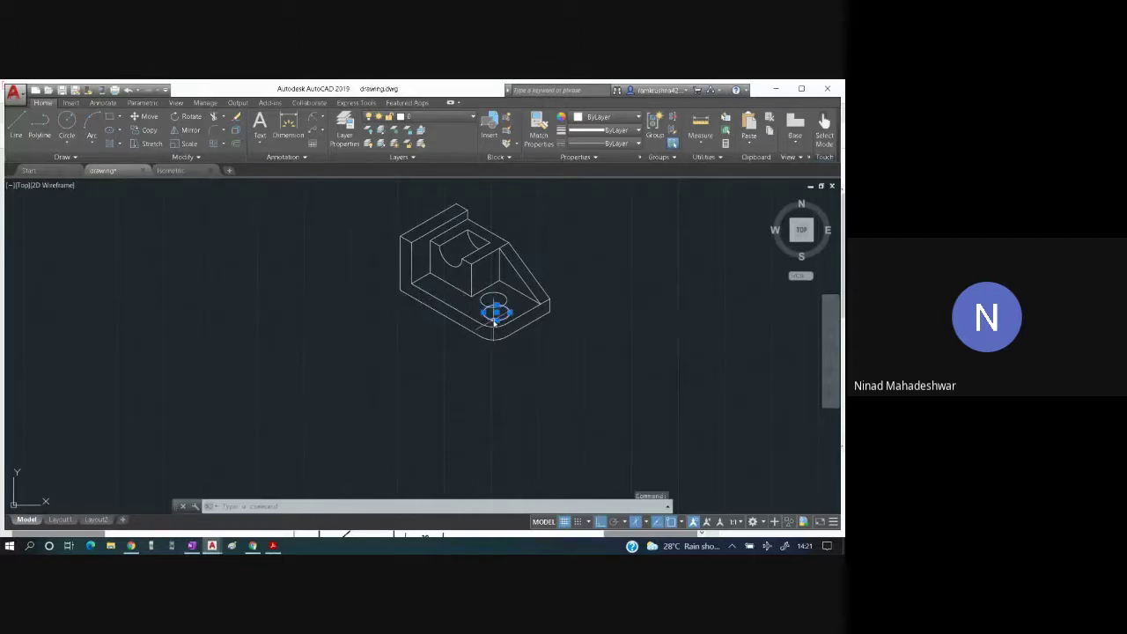
key("Delete")
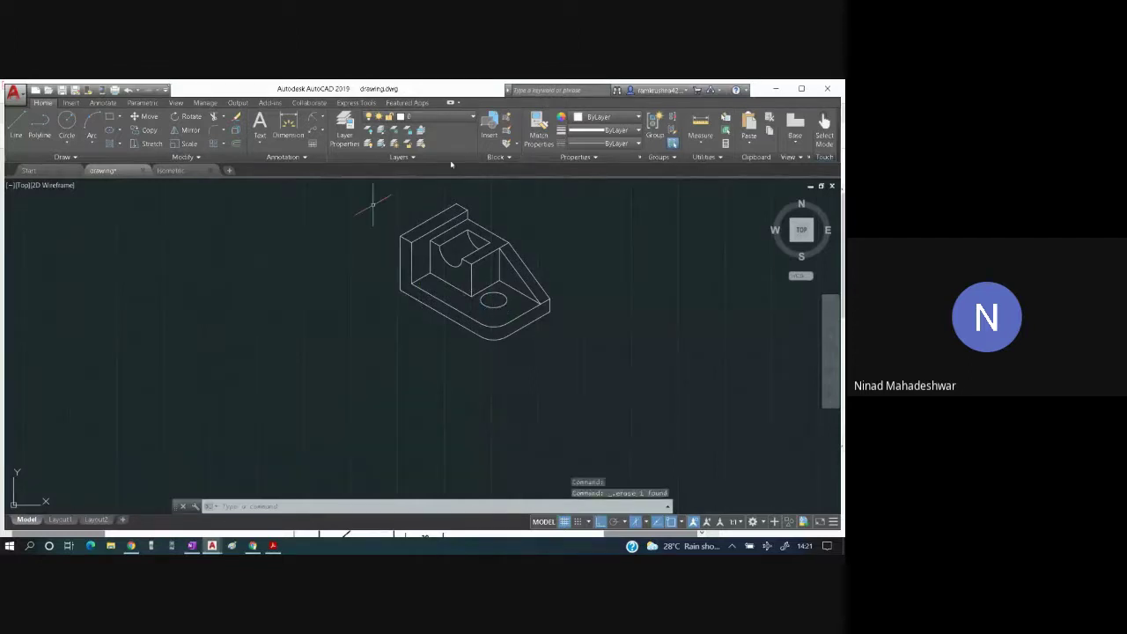
- Copy the hole's isocircle 12 units straight down from its centre
left_click(496, 302)
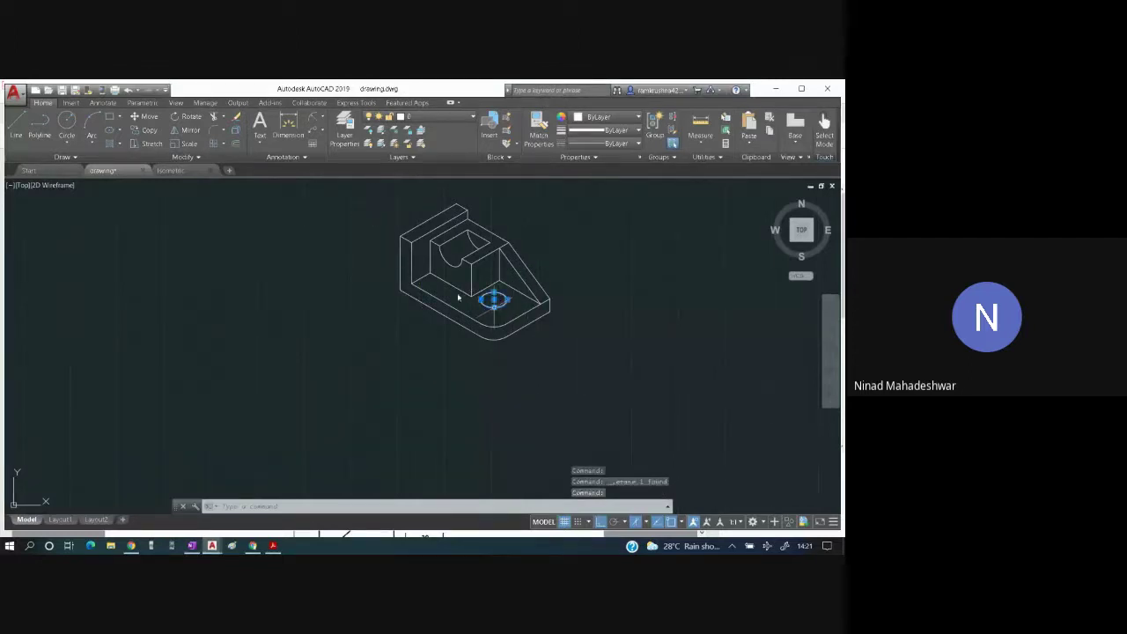
left_click(149, 130)
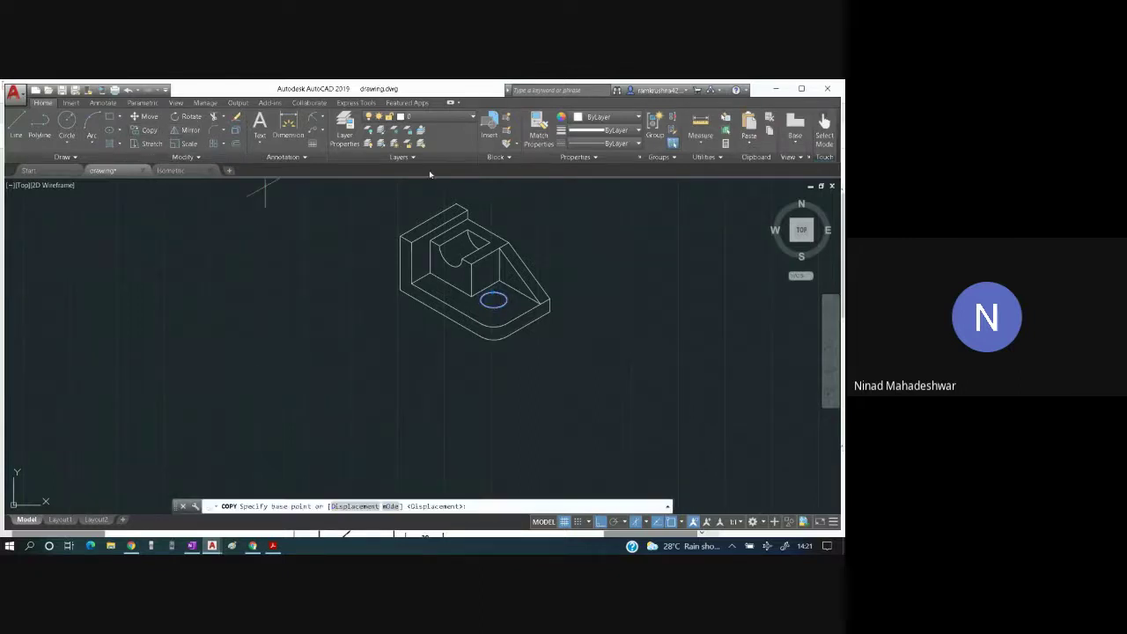
left_click(493, 301)
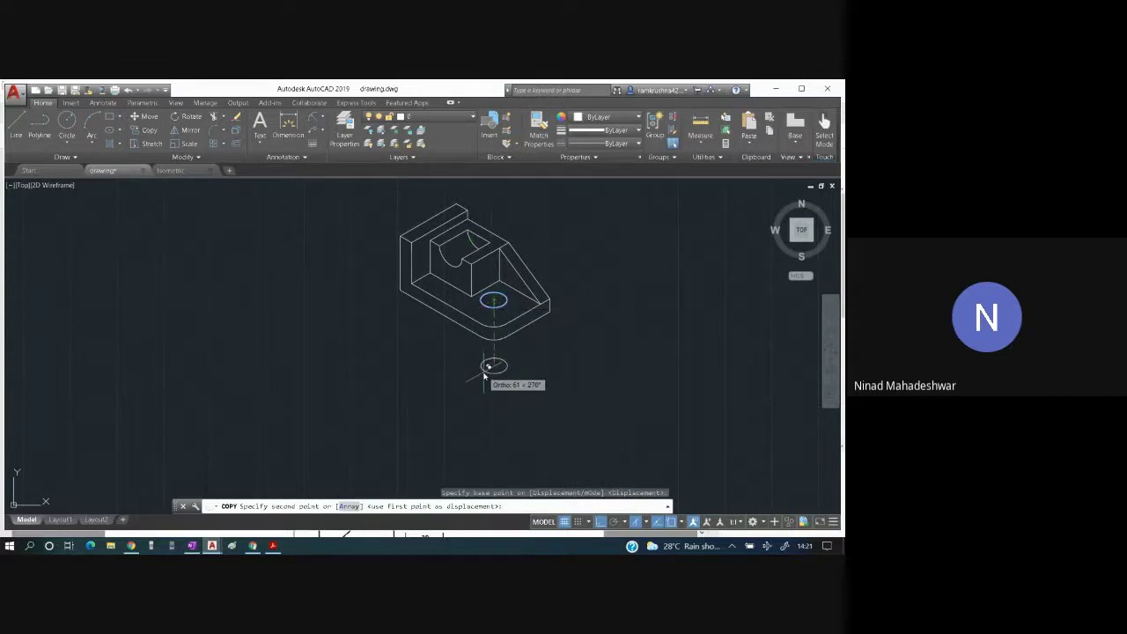
type("12")
key("Return")
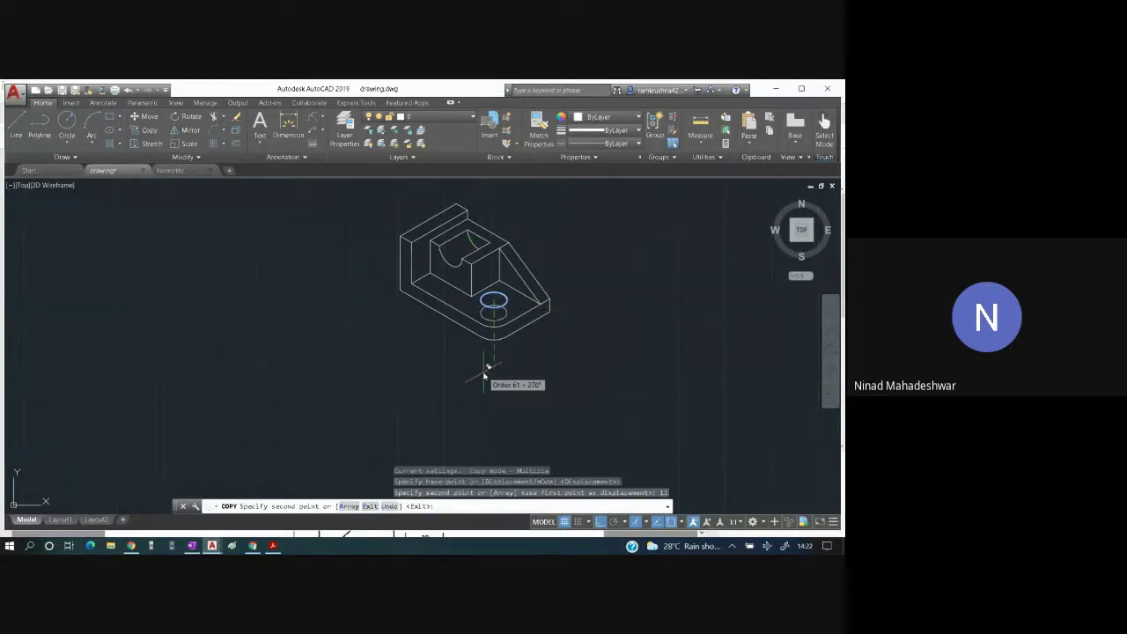
key("Escape")
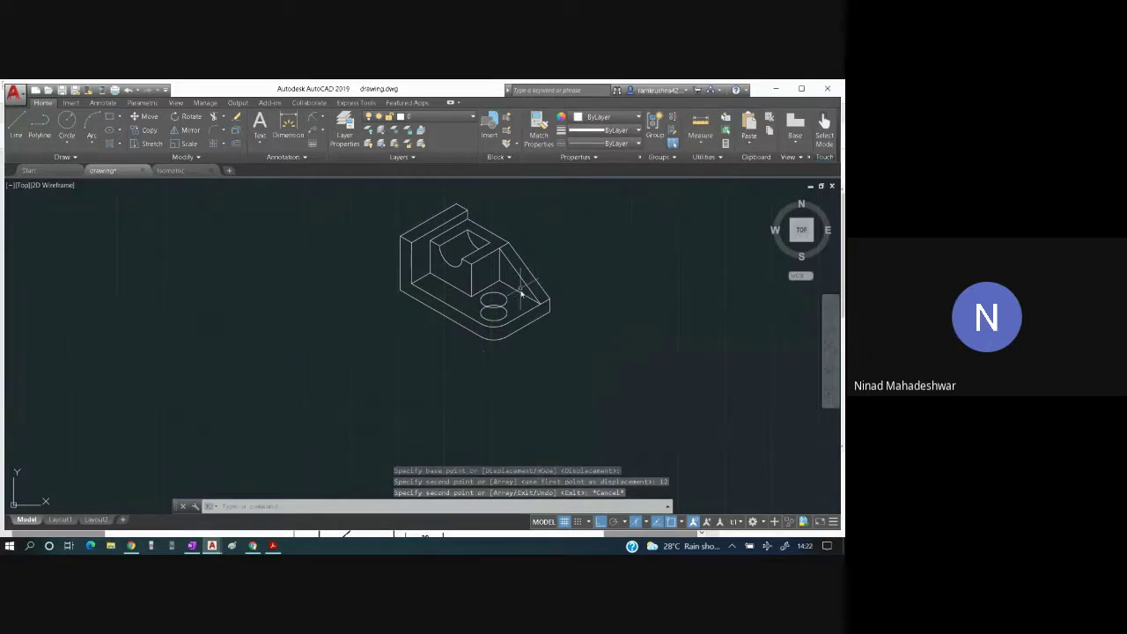
- Trim the lower isocircle where it falls outside the upper one, keeping only the arc inside the hole
scroll(512, 302, "up", 4)
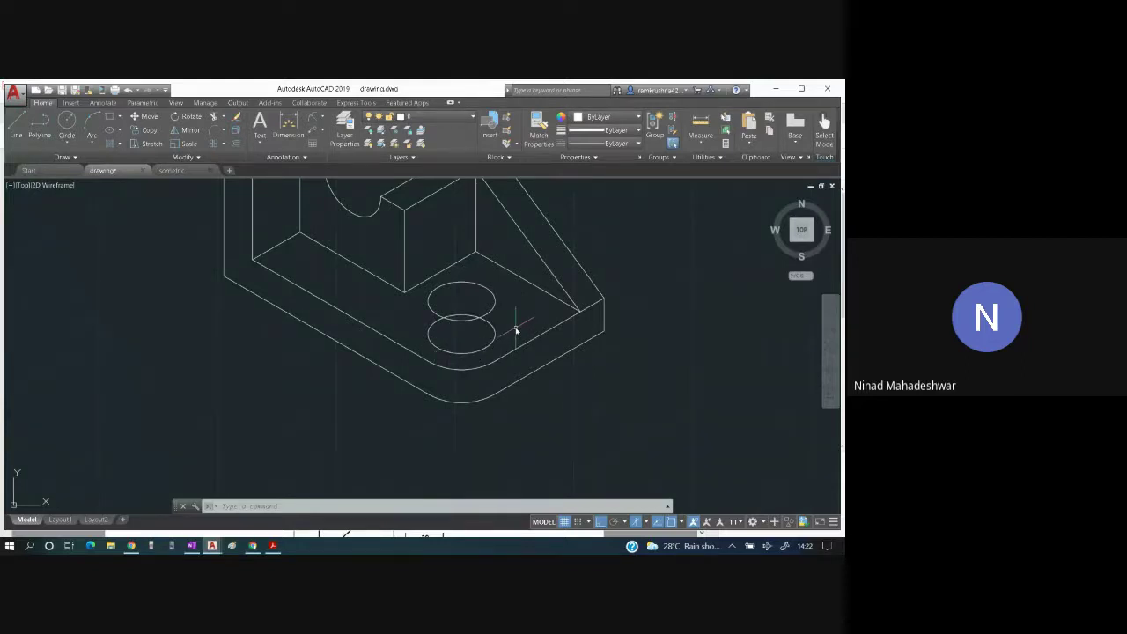
key("ctrl+a")
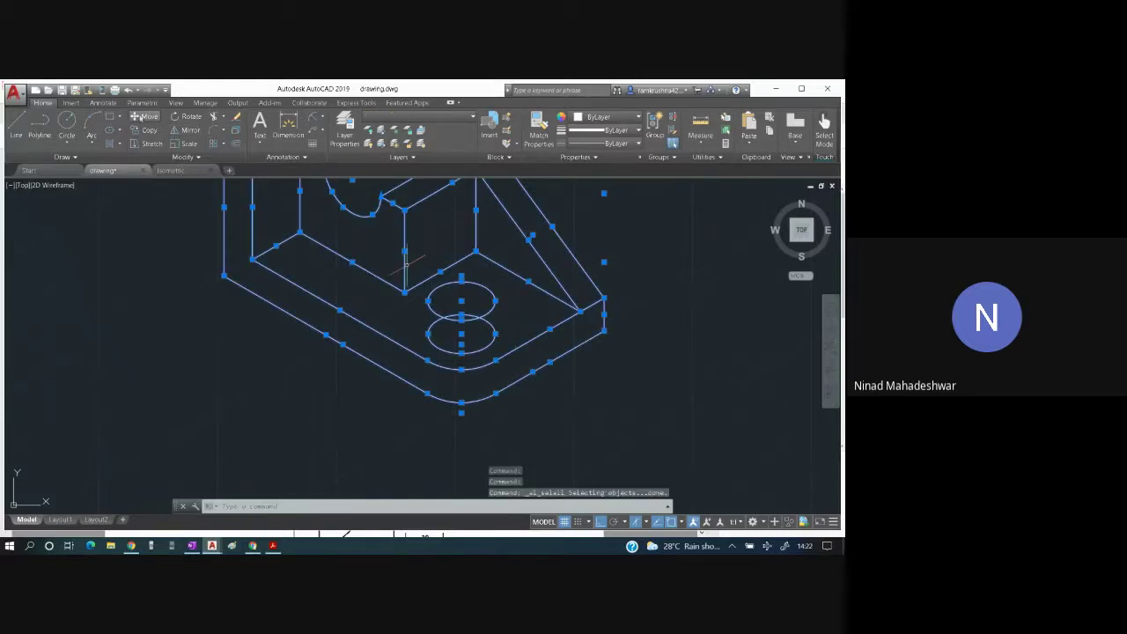
left_click(213, 118)
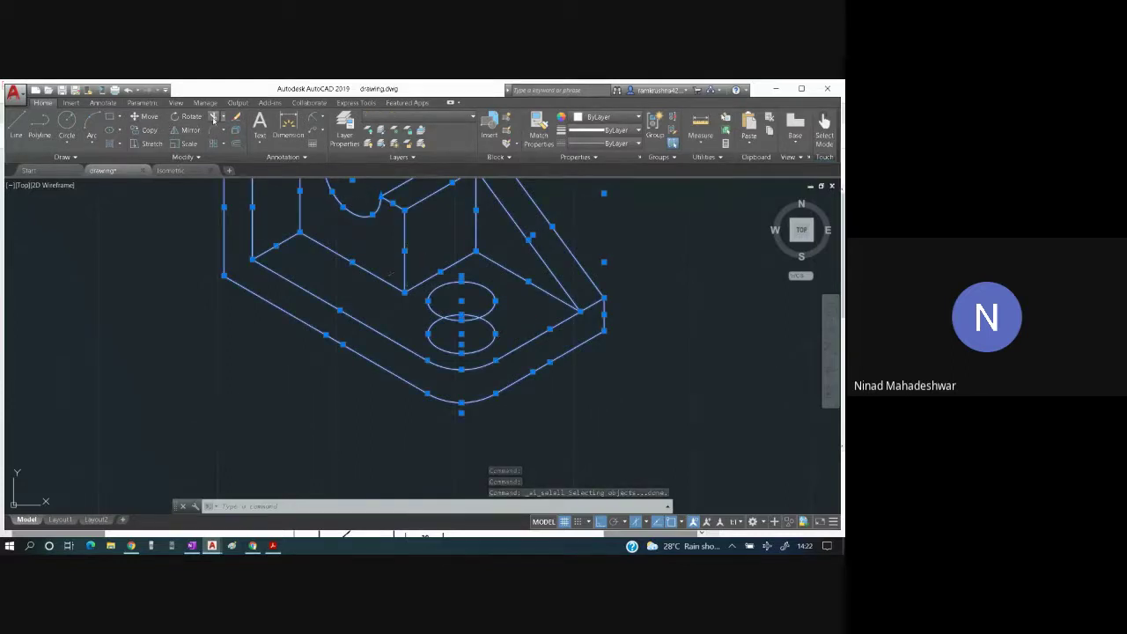
left_click(486, 338)
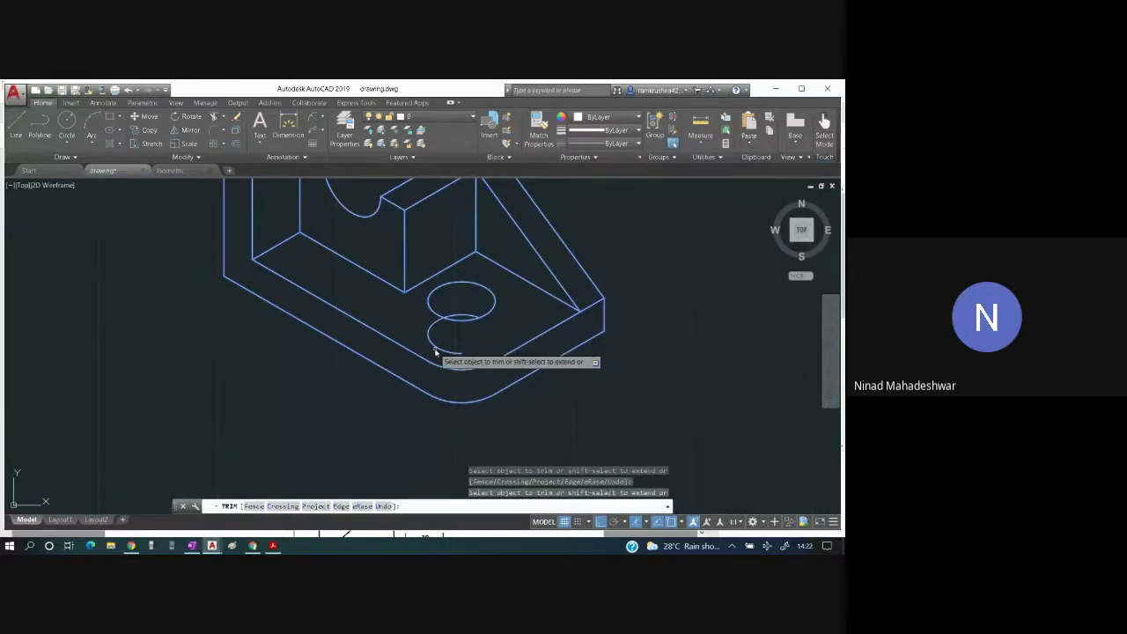
key("Escape")
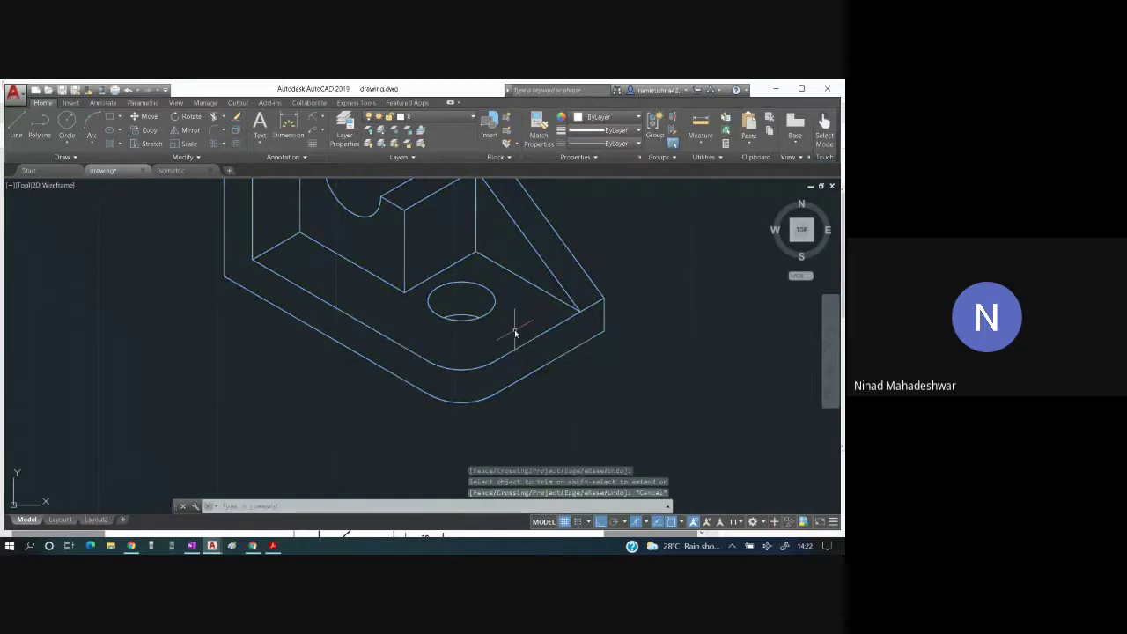
scroll(515, 333, "down", 6)
scroll(555, 293, "up", 3)
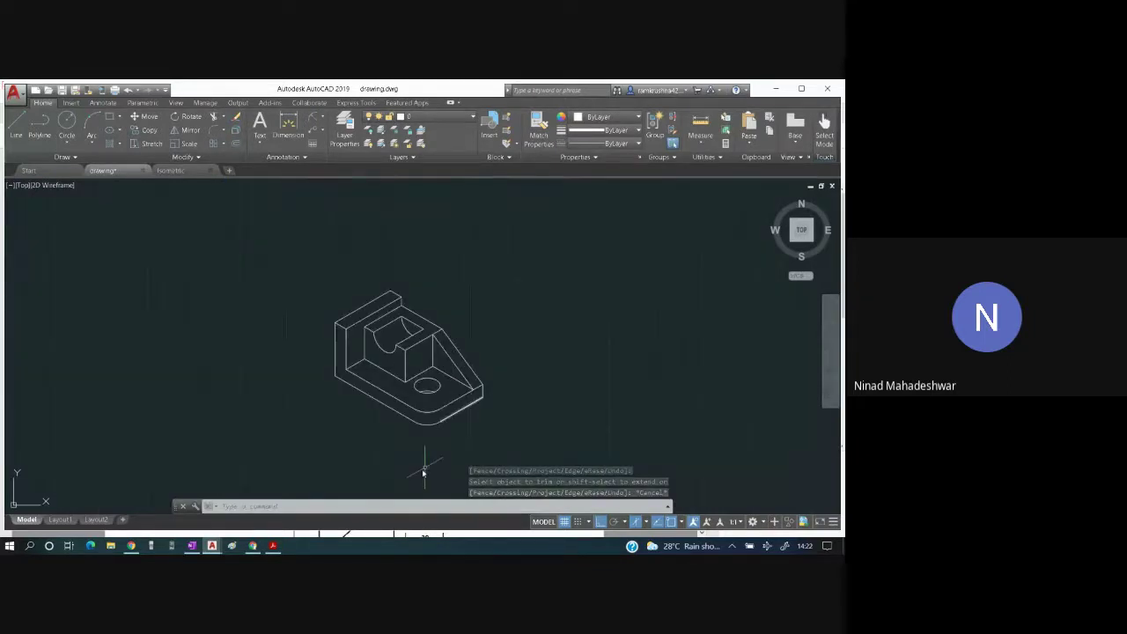
scroll(388, 459, "up", 2)
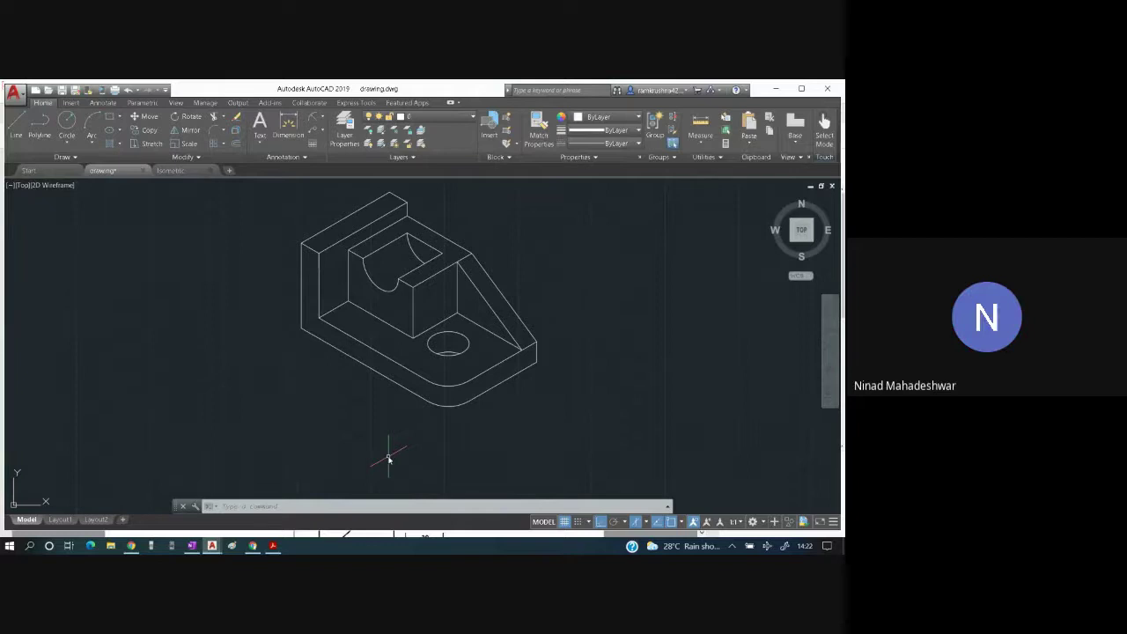
key("alt+Tab")
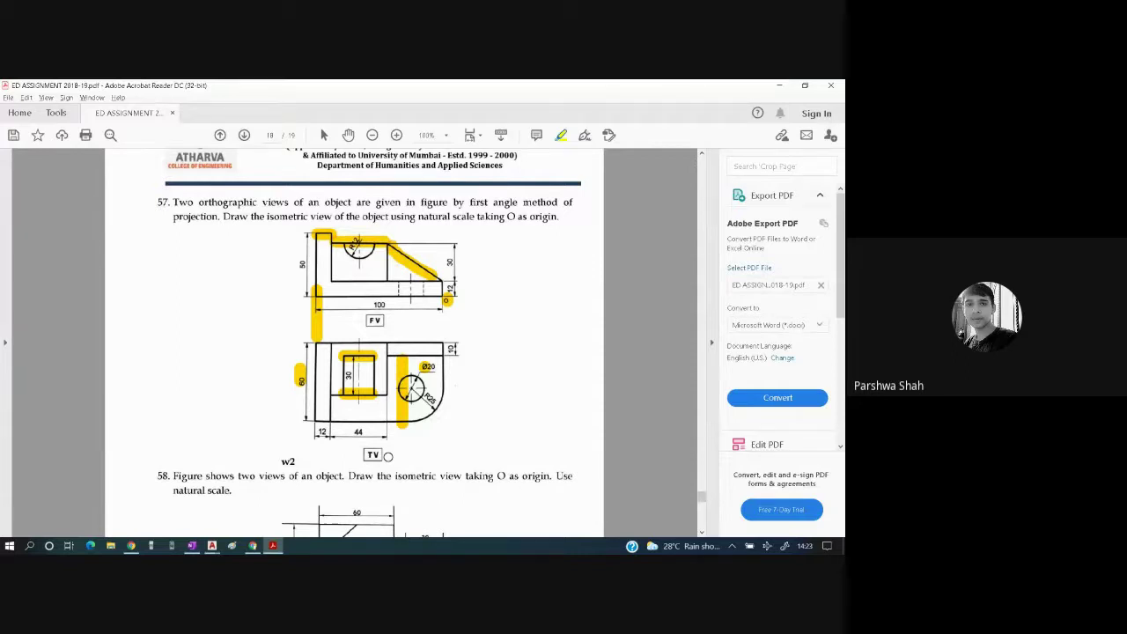
key("alt+Tab")
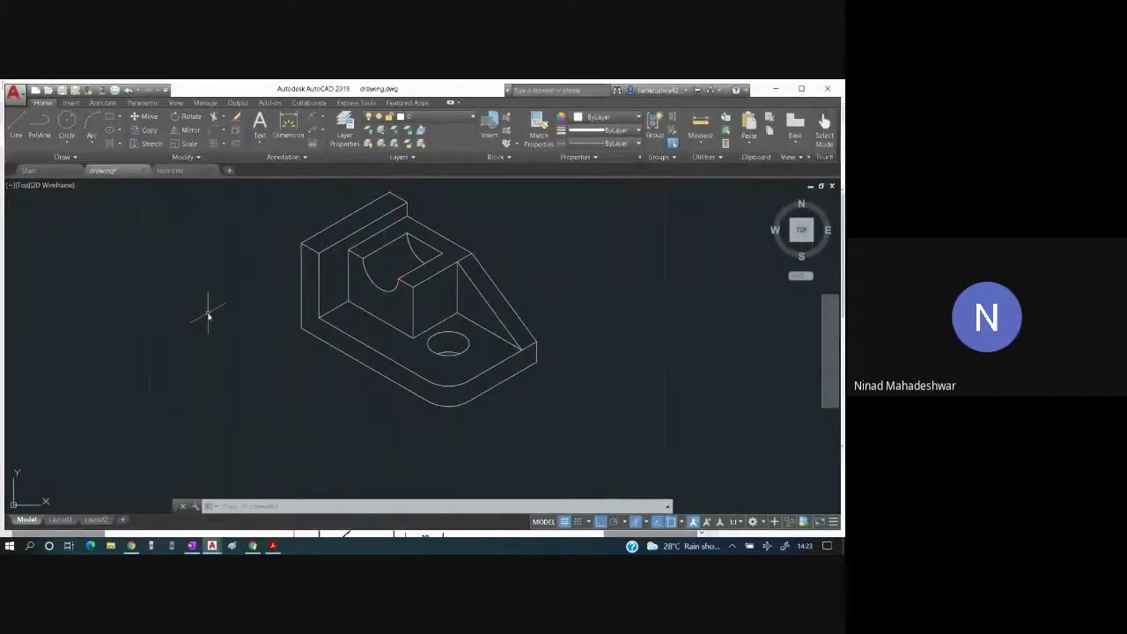
type("el")
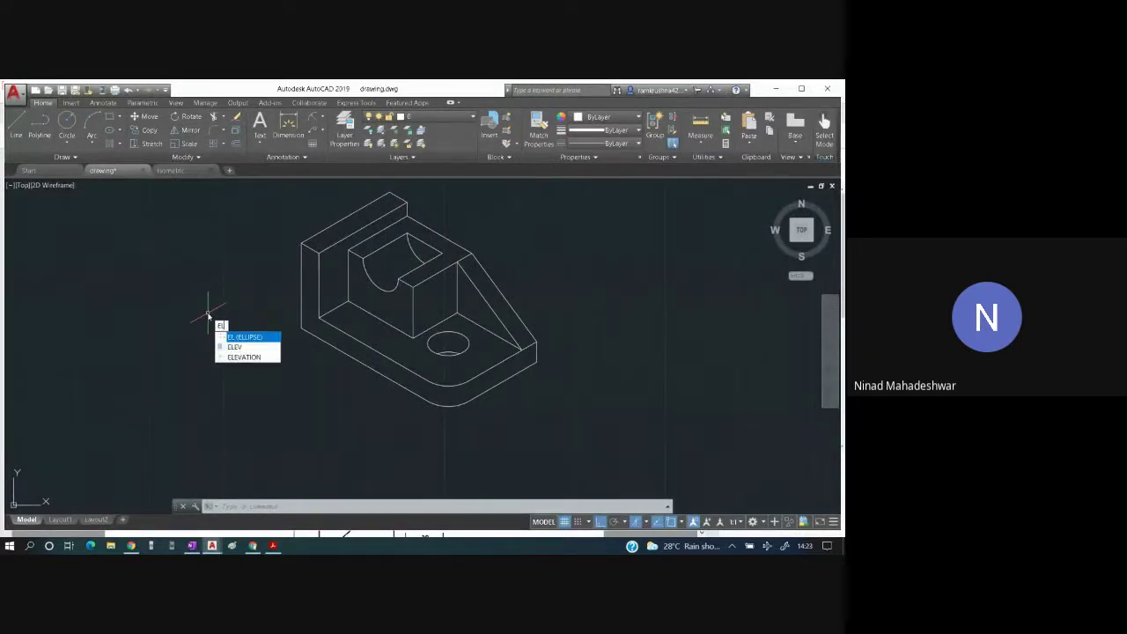
key("Return")
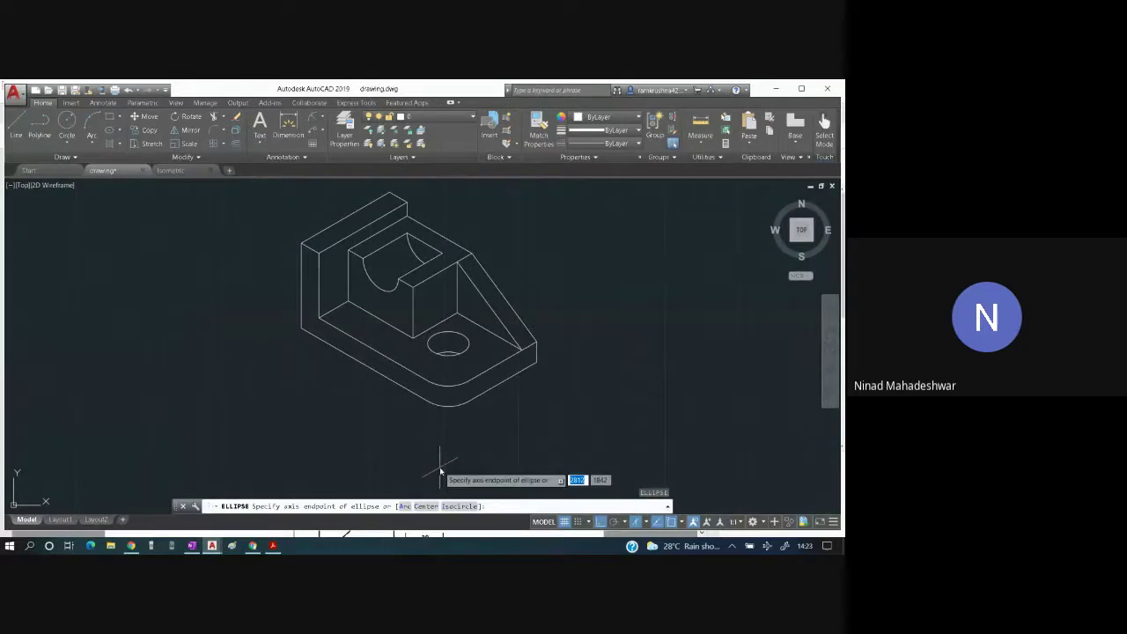
left_click(453, 506)
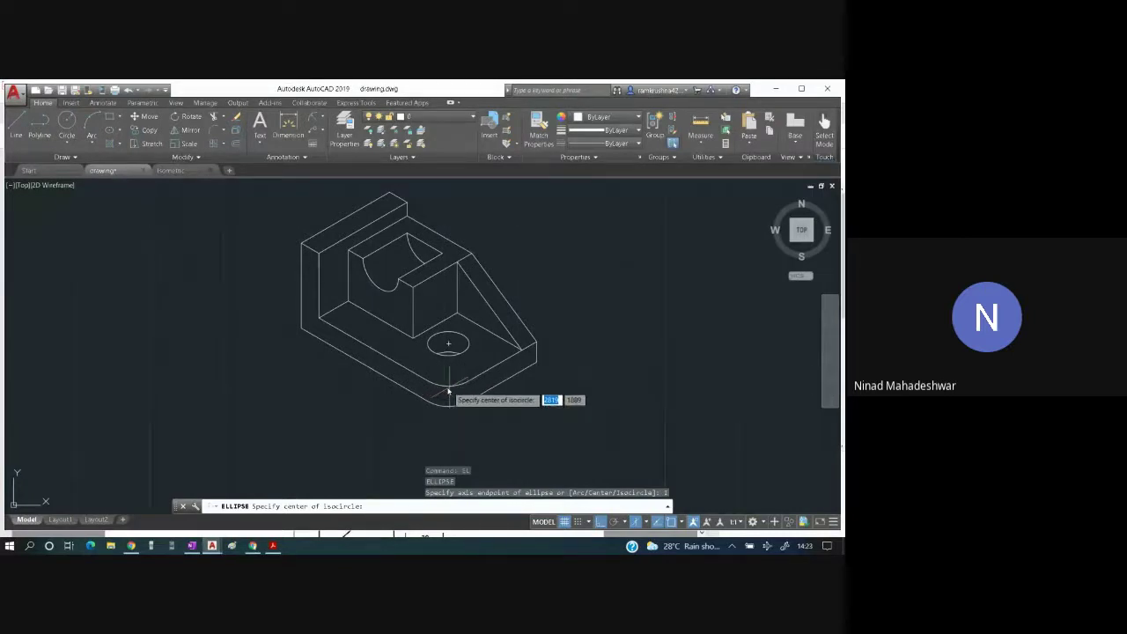
left_click(448, 345)
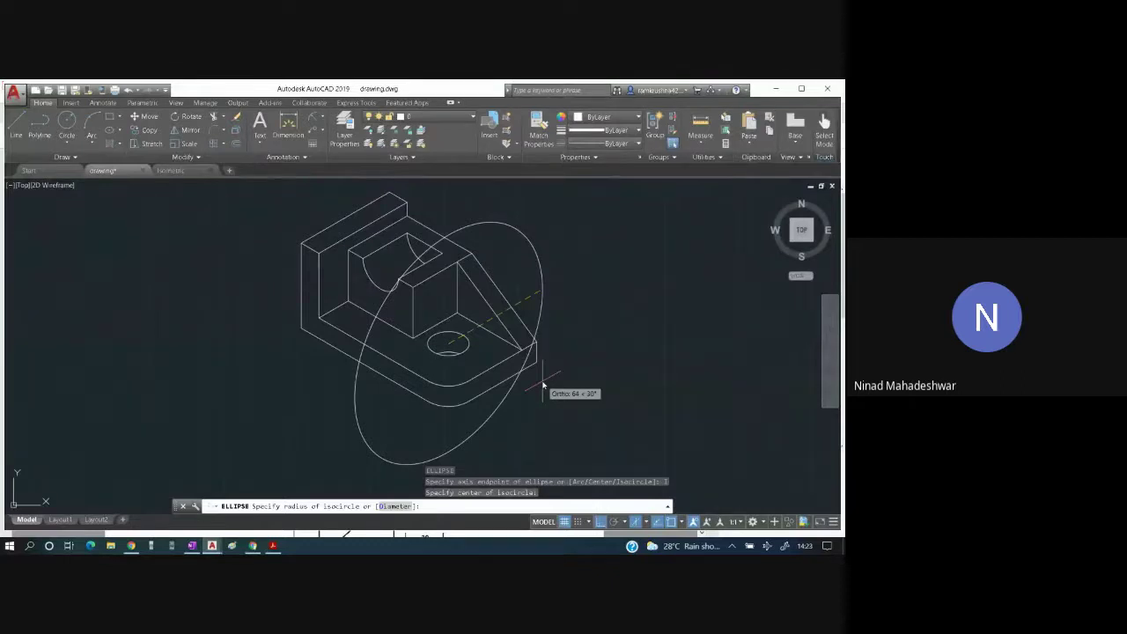
key("F5")
key("F5")
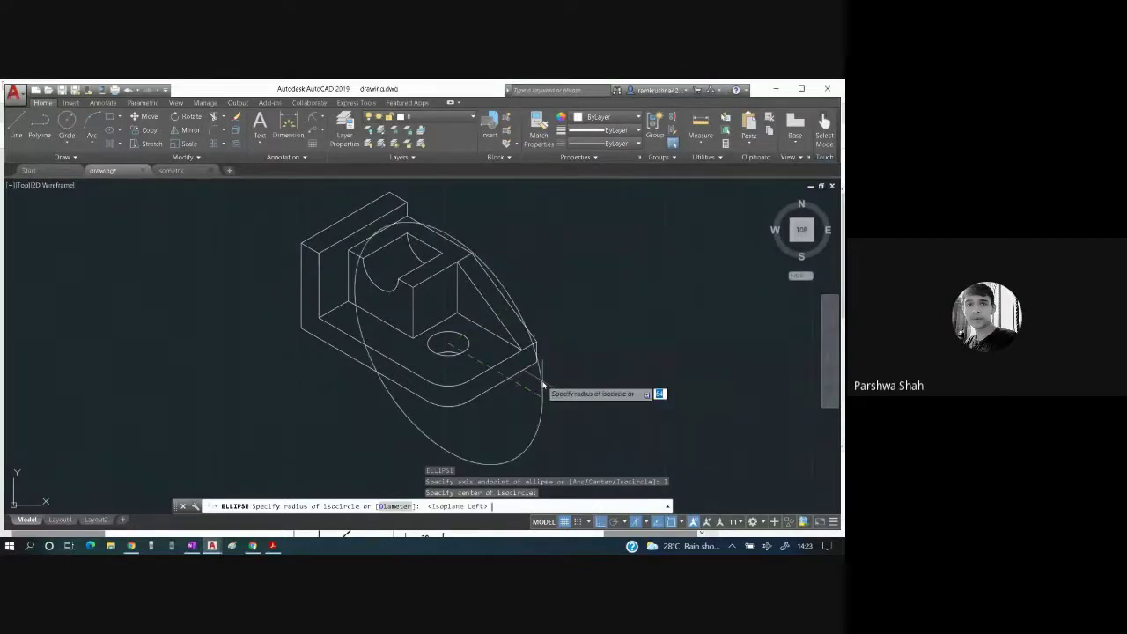
key("Escape")
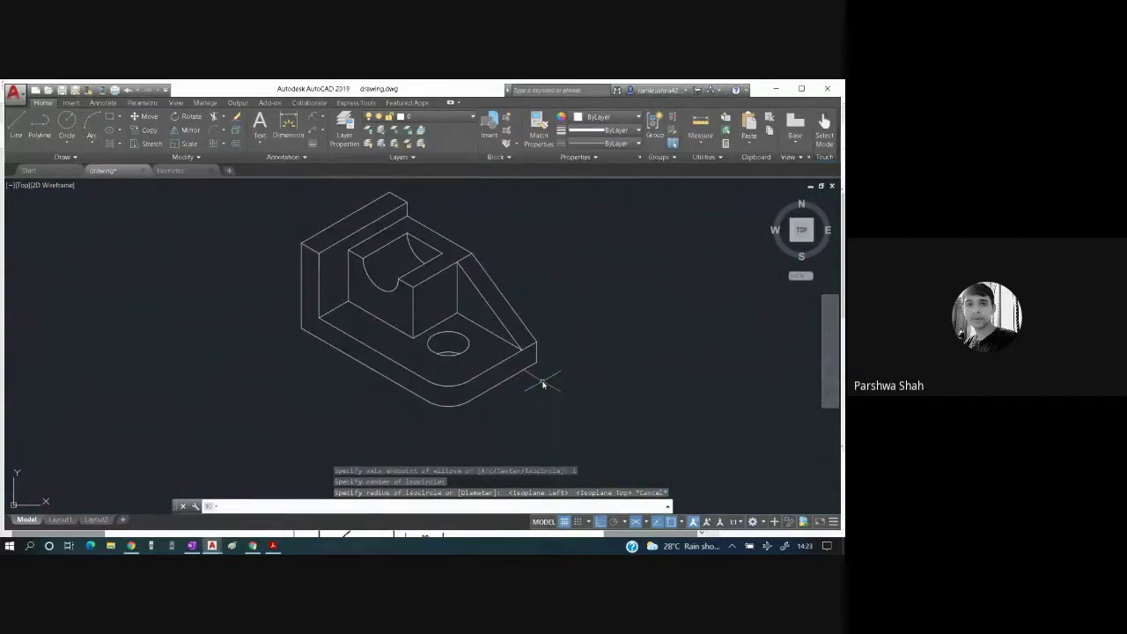
- Review question 57's views in the assignment PDF, read the in-call messages in Google Meet, and return to AutoCAD
key("alt+Tab")
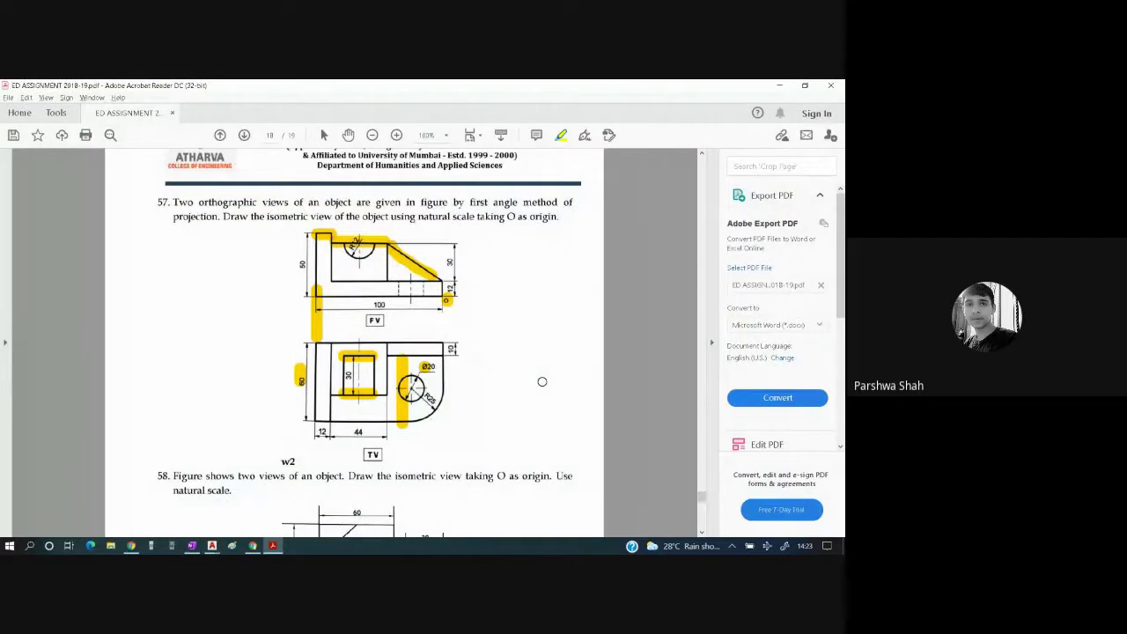
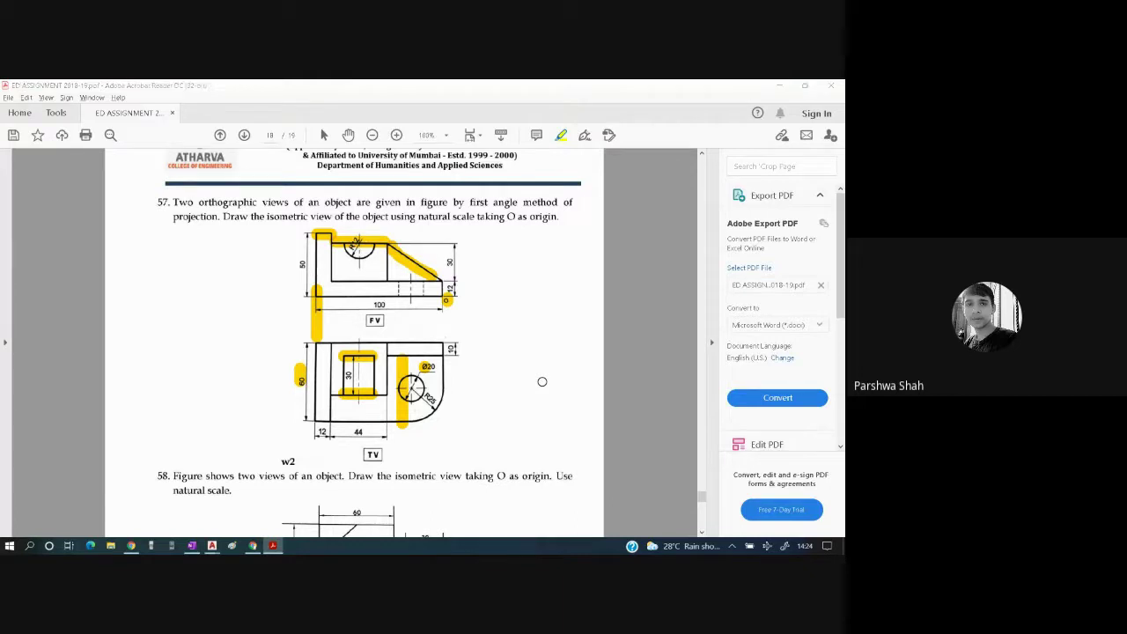
key("alt+Tab")
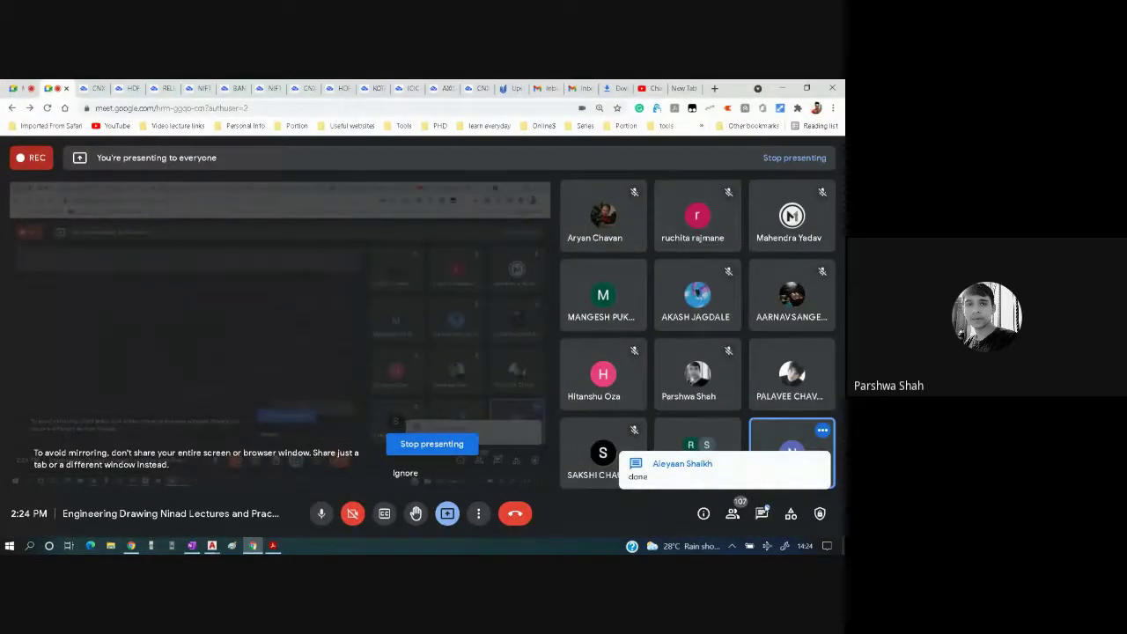
left_click(762, 514)
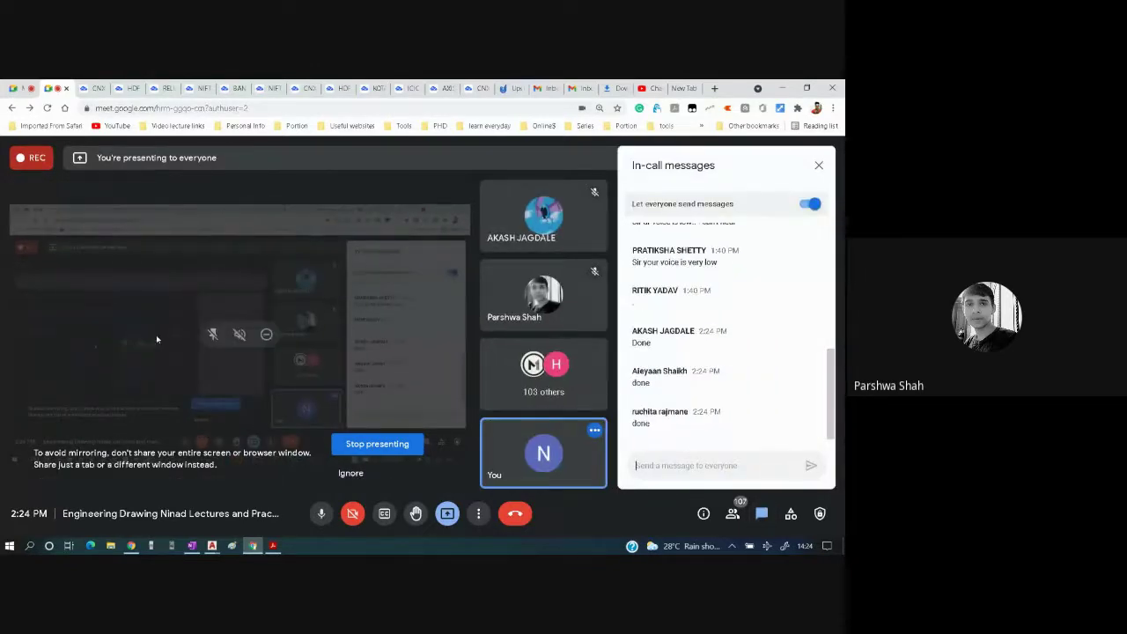
key("alt+Tab")
key("alt+Tab")
key("alt+Tab")
key("alt+Tab")
key("alt+Tab")
key("alt+Tab")
key("alt+Tab")
key("alt+Tab")
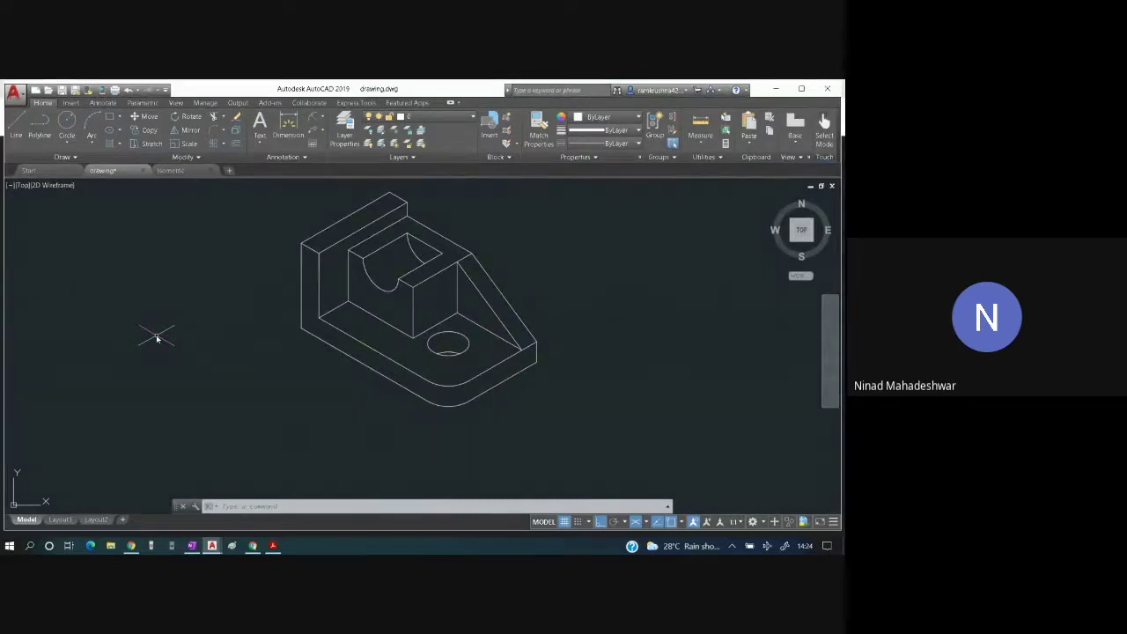
- Switch to the assignment PDF and examine question 58's front and top views
key("alt+Tab")
key("alt+Tab")
key("alt+Tab")
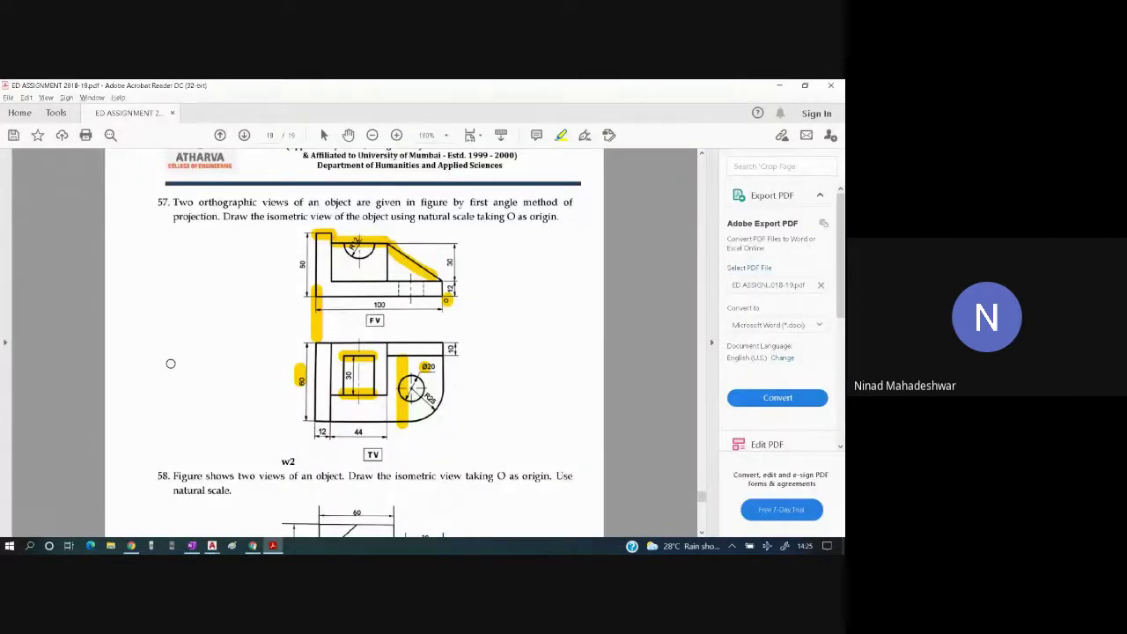
scroll(171, 362, "down", 3)
scroll(170, 363, "down", 2)
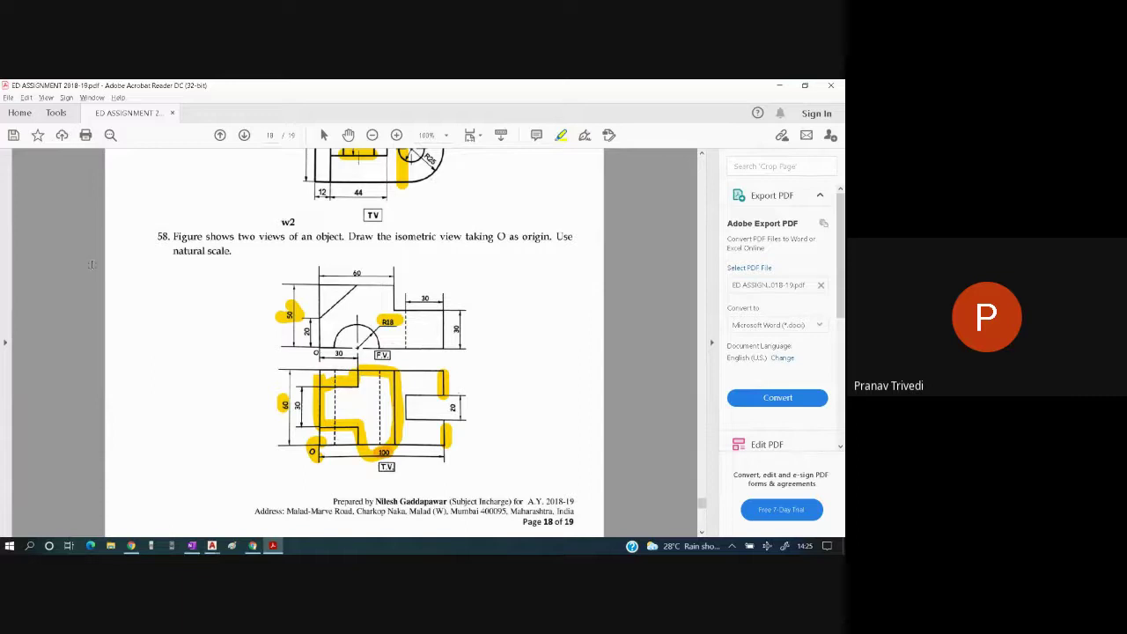
- Return to AutoCAD and start the Ellipse command with the Isocircle option
key("alt+Tab")
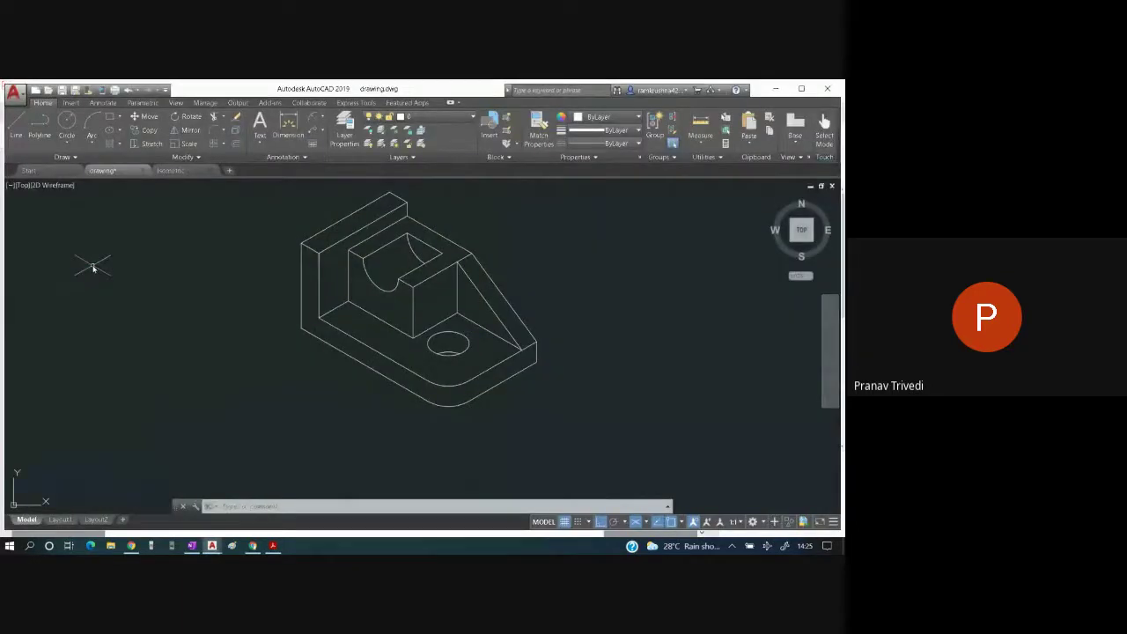
key("Escape")
key("Escape")
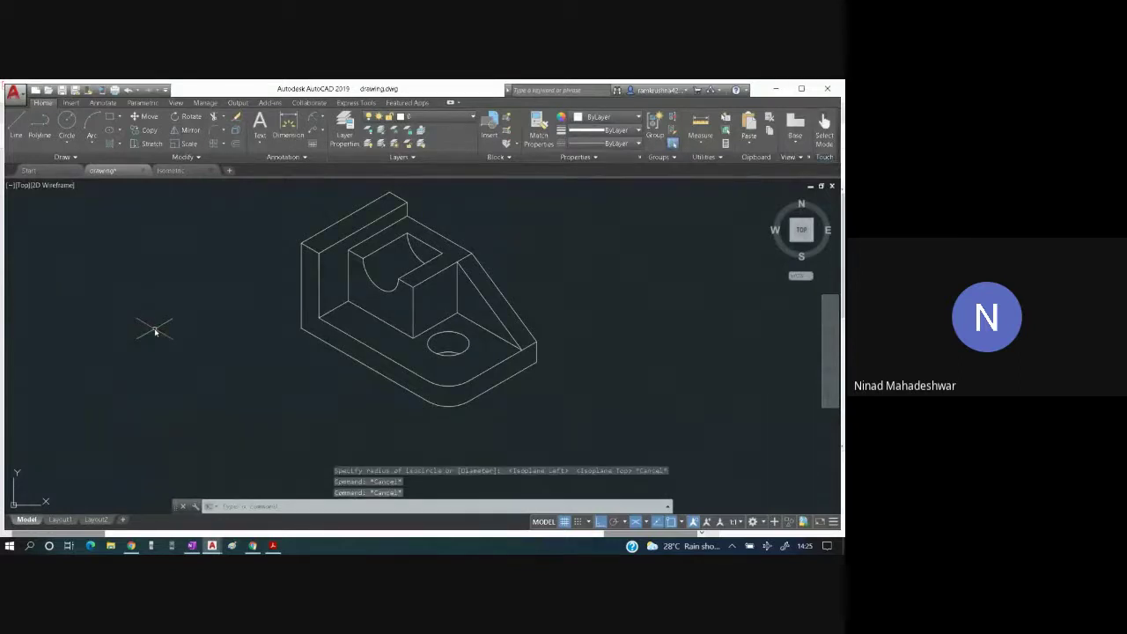
type("E")
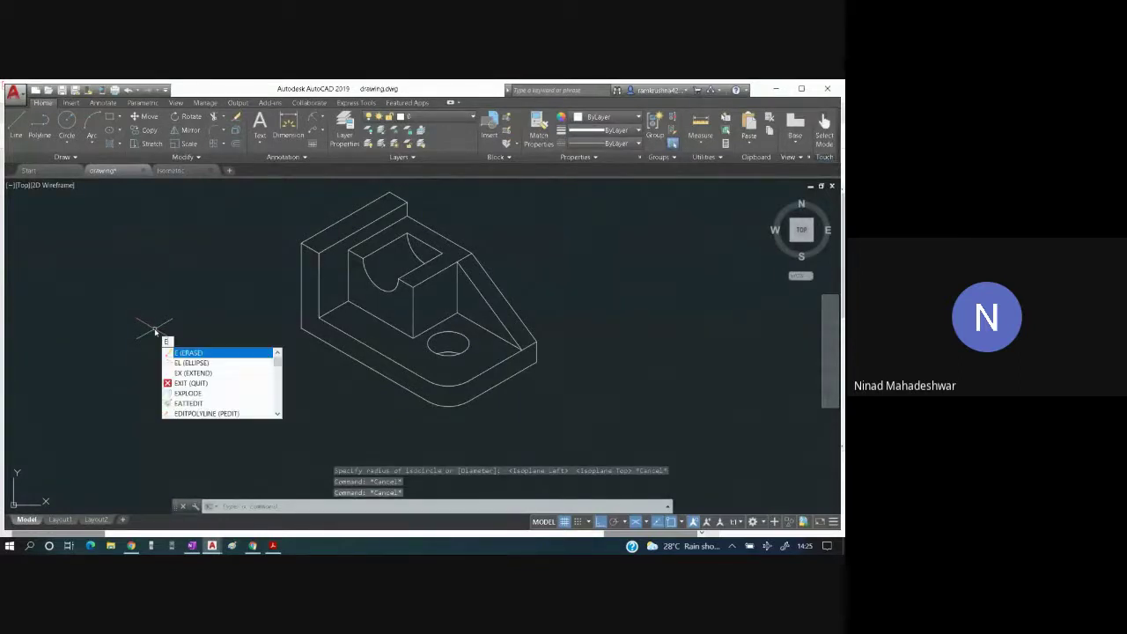
type("L")
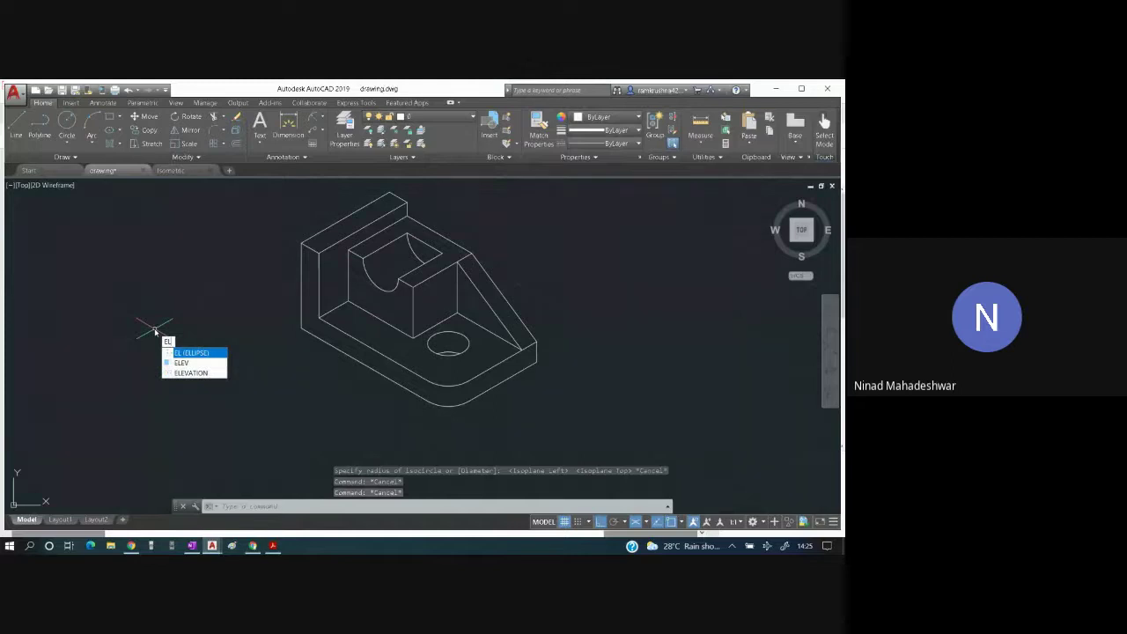
key("Return")
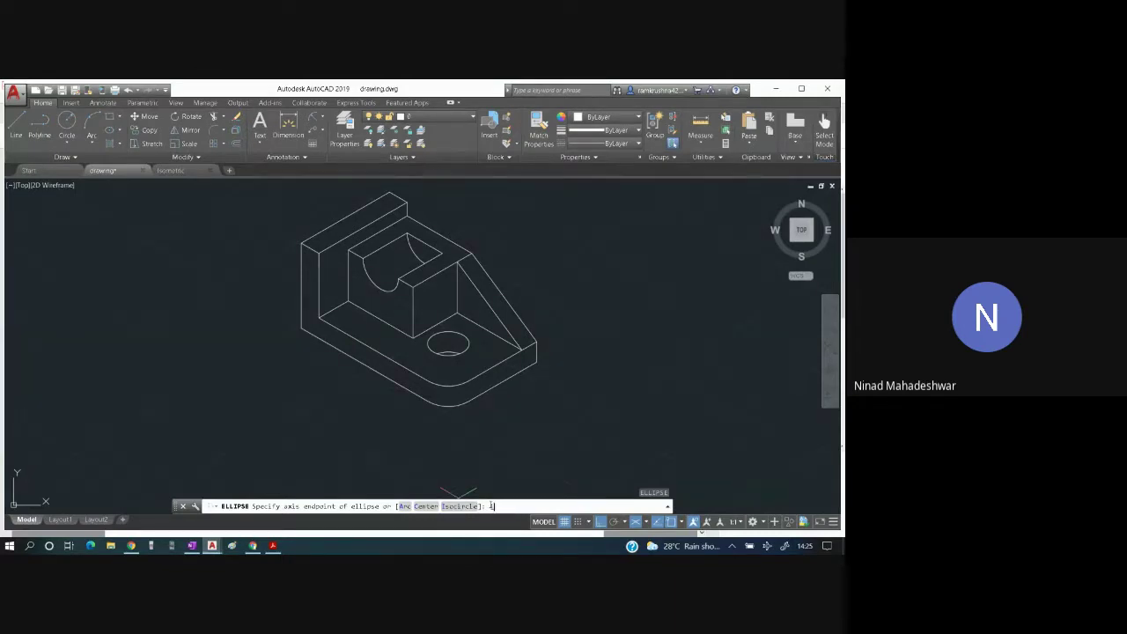
- Draw an isocircle with a radius of 25 in the empty area beside the isometric bracket
type("i")
key("Return")
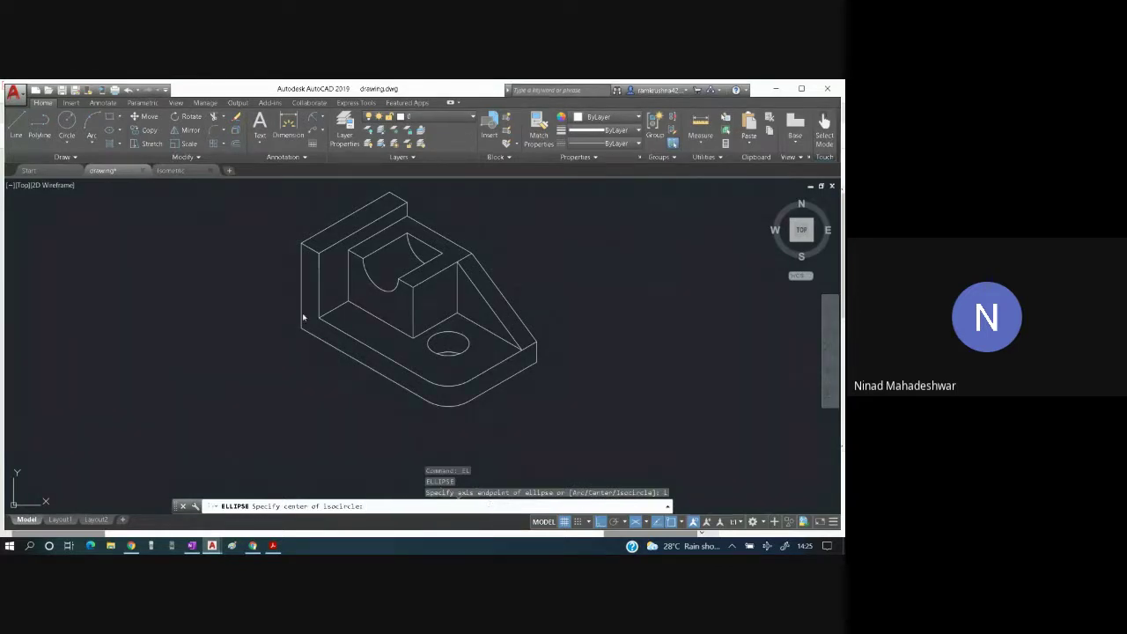
left_click(169, 340)
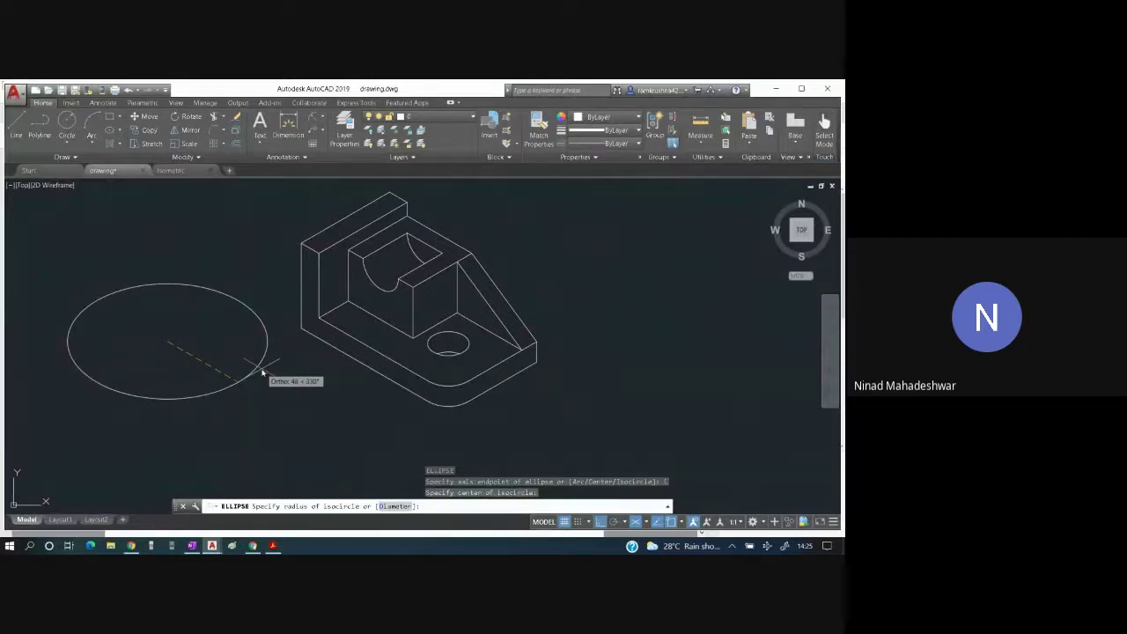
type("25")
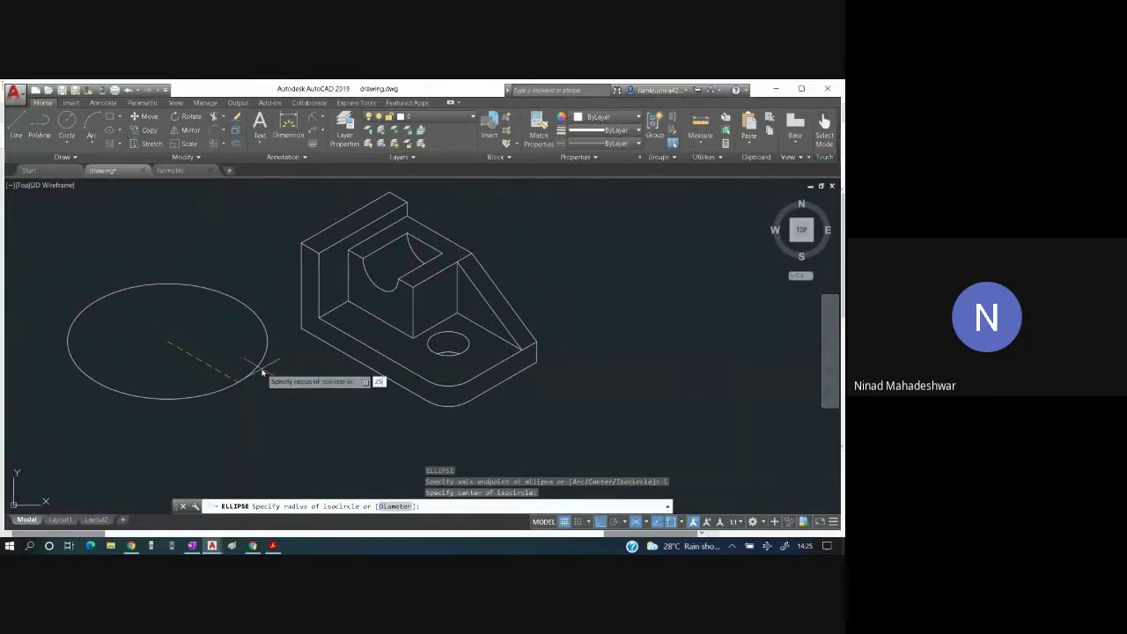
key("Return")
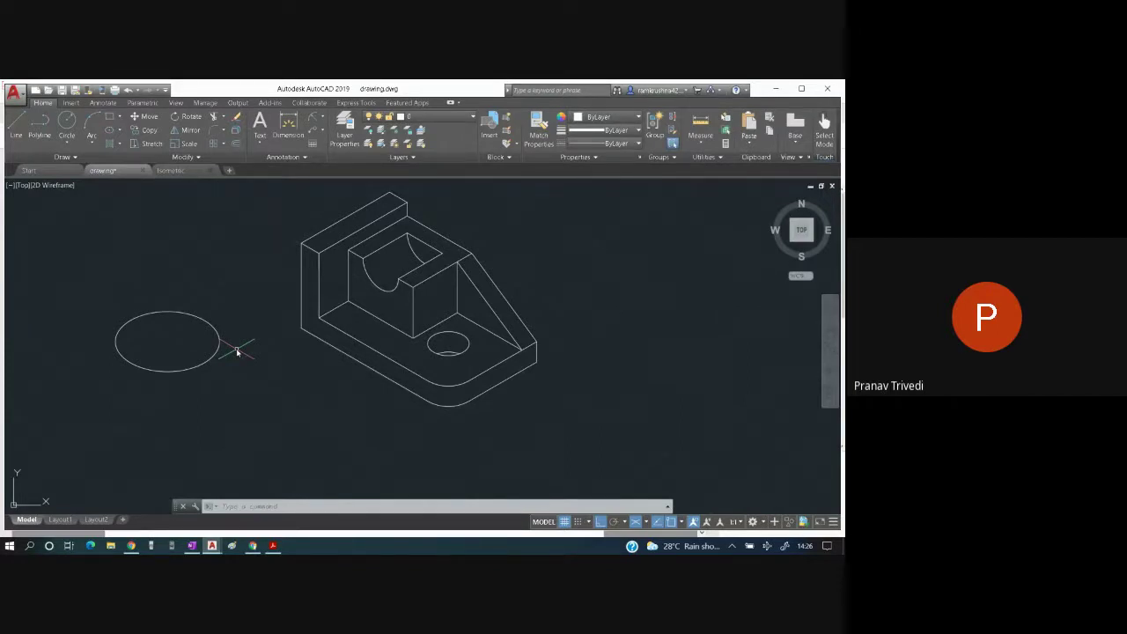
- Switch to the assignment PDF in Adobe Acrobat Reader and undo all the yellow highlighter strokes on the figures of page 18
key("alt+Tab")
key("alt+Tab")
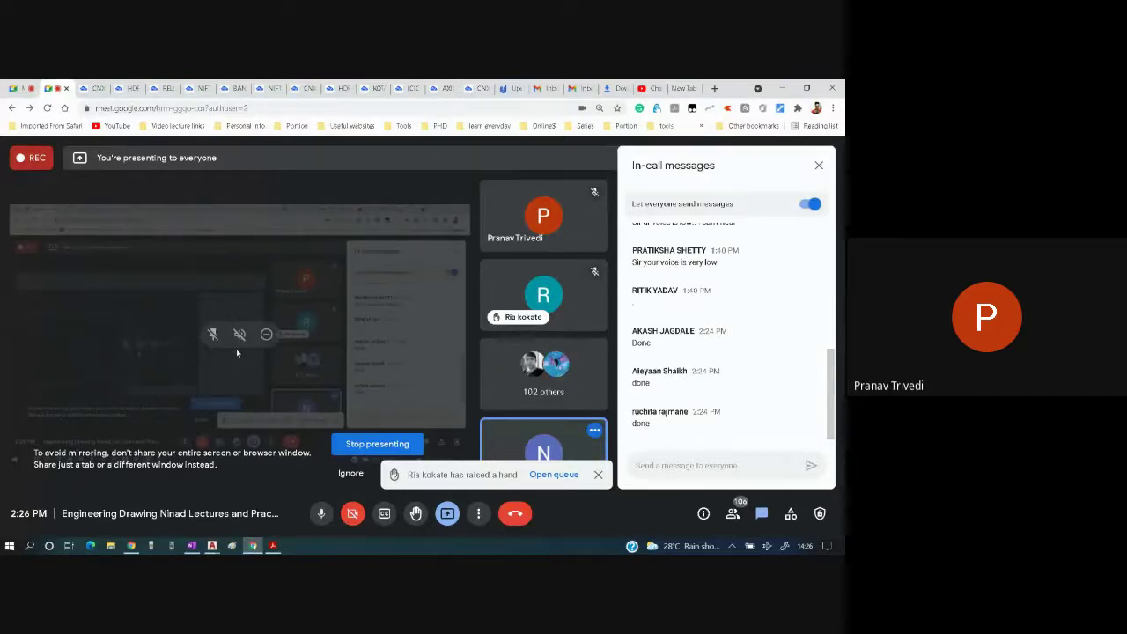
key("alt+Tab")
key("alt+Tab")
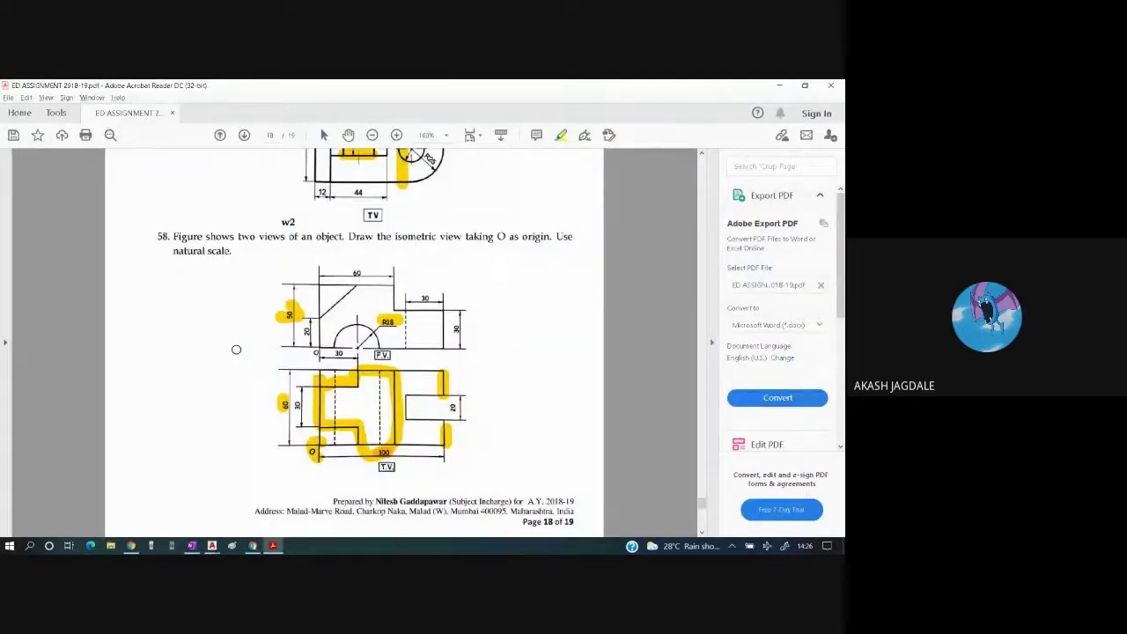
left_click_drag(207, 269, 458, 506)
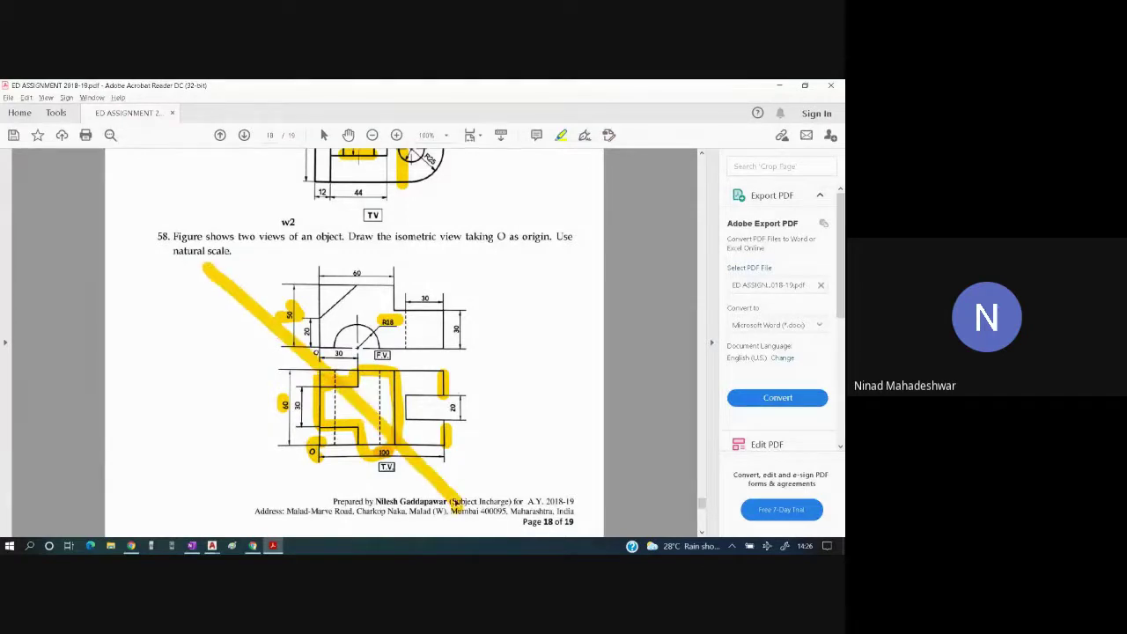
key("ctrl+z")
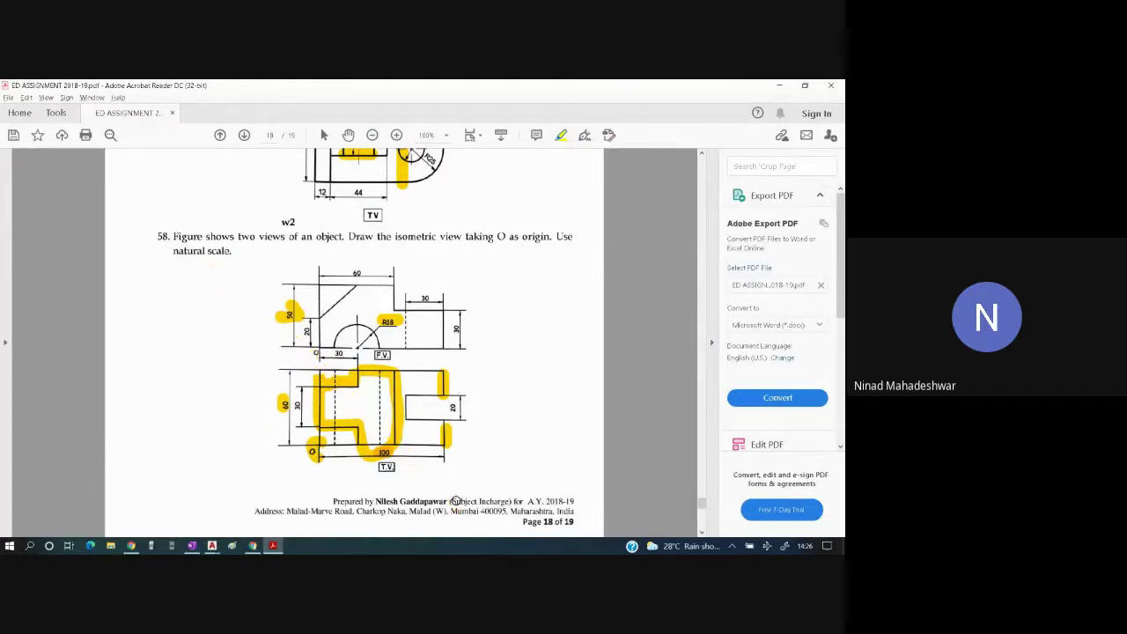
key("ctrl+z")
key("ctrl+z")
key("ctrl+z")
key("ctrl+z")
key("ctrl+z")
key("ctrl+z")
key("ctrl+z")
key("ctrl+z")
key("ctrl+z")
key("ctrl+z")
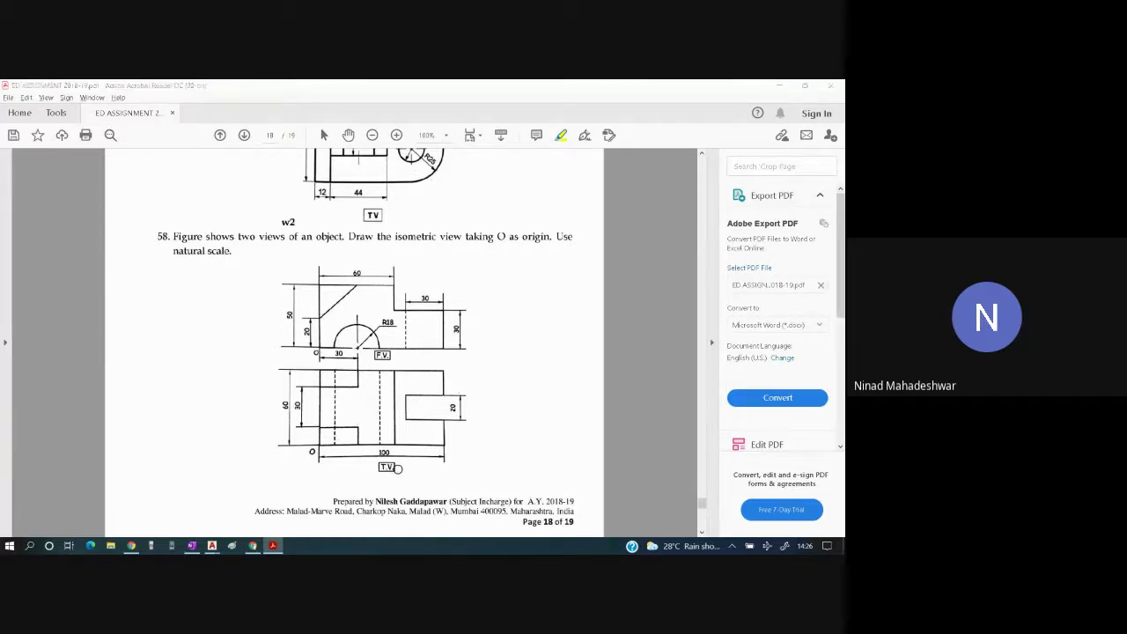
- Switch back to AutoCAD and erase the isocircle drawn beside the bracket
key("alt+Tab")
key("alt+Tab")
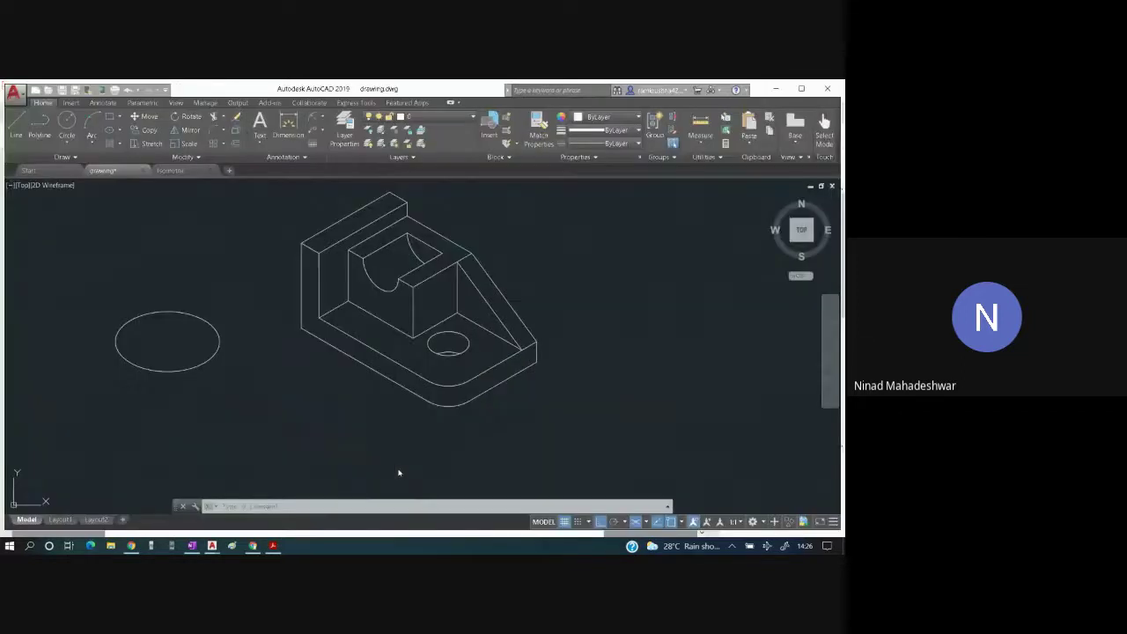
left_click(201, 367)
key("Delete")
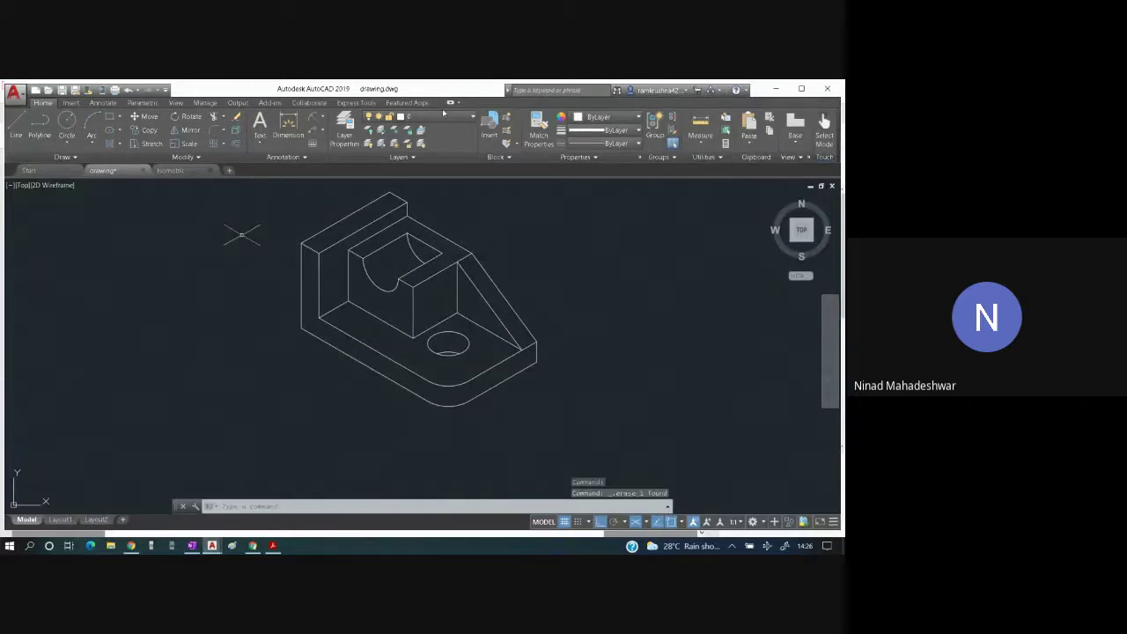
- Turn on the Projection line layer
left_click(442, 115)
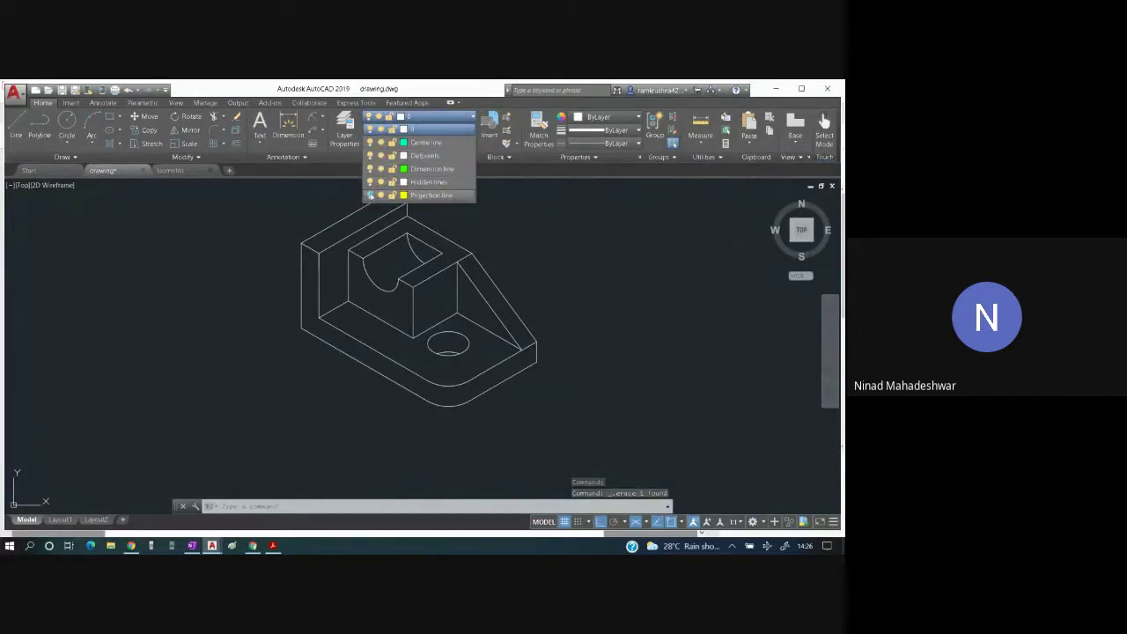
left_click(369, 195)
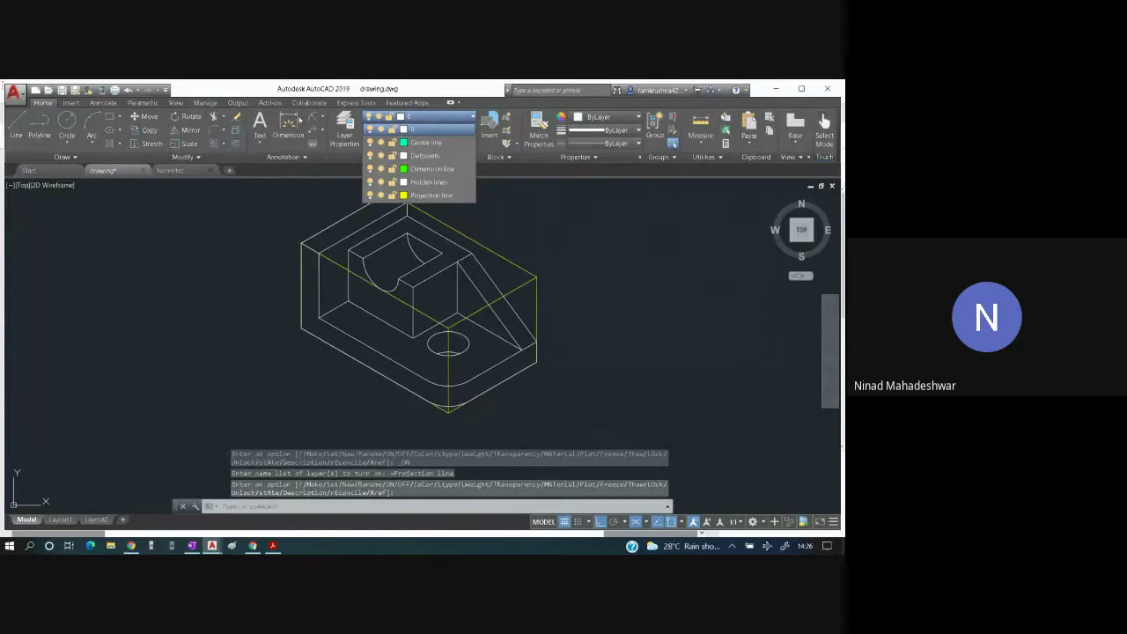
left_click(260, 141)
left_click(248, 161)
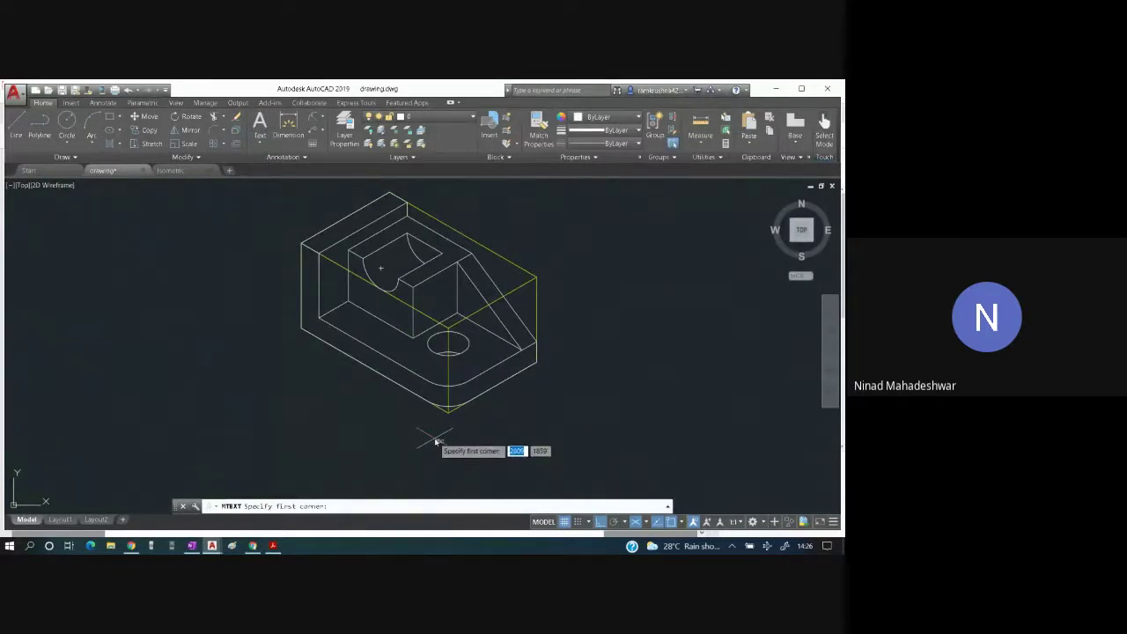
type("ds")
key("Escape")
key("Escape")
key("Escape")
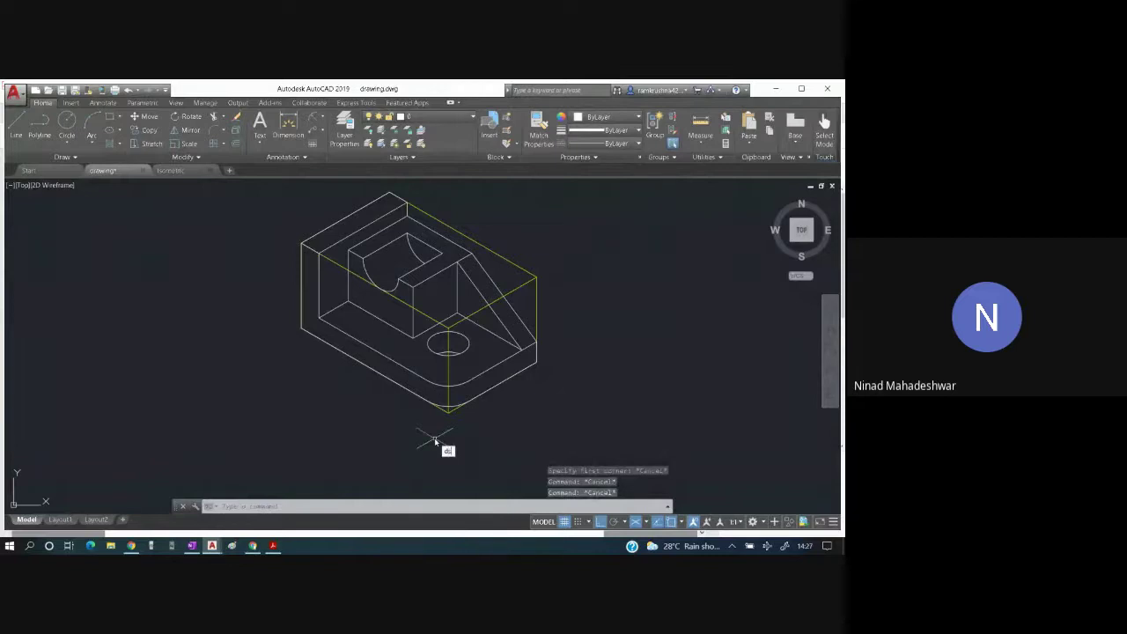
- Change the grid snap type from isometric to rectangular snap in the drafting settings
type("ds")
key("Return")
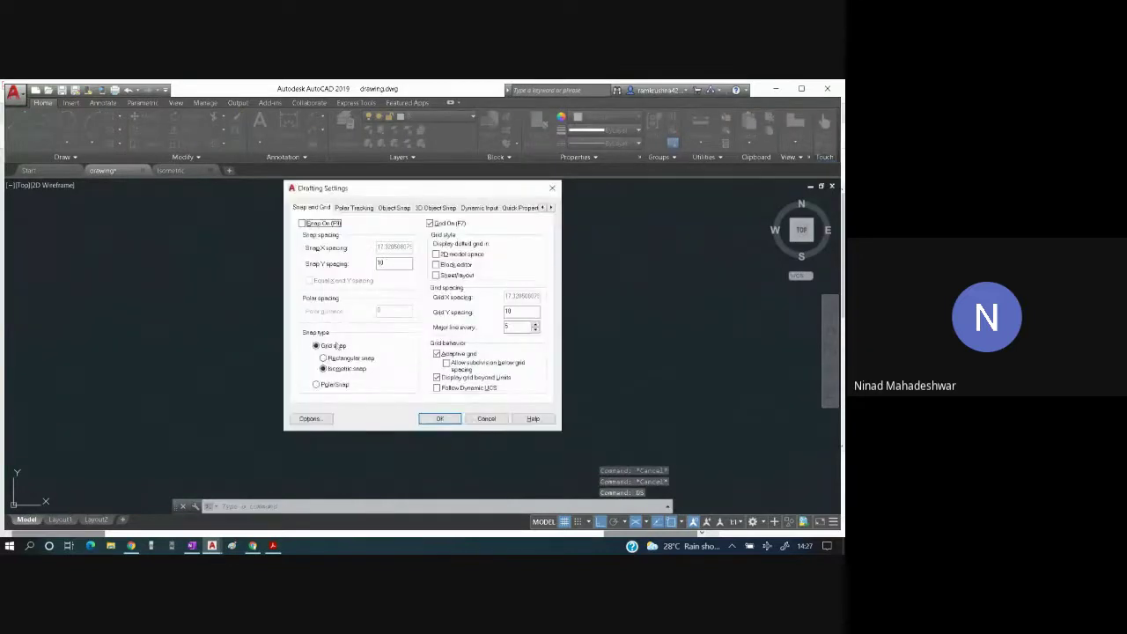
left_click(323, 358)
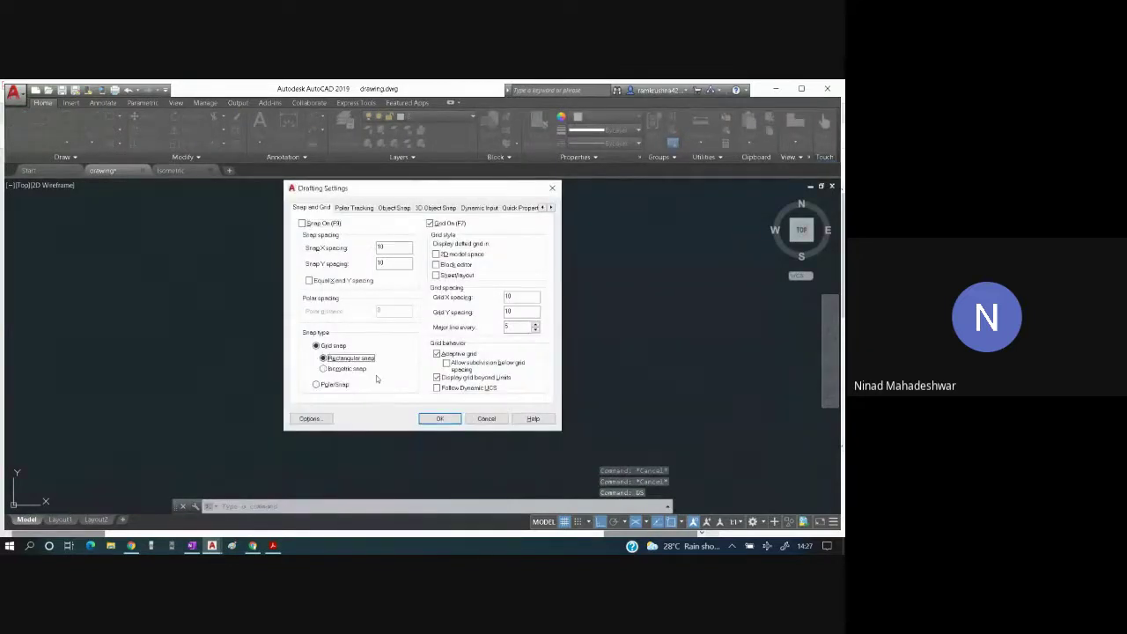
left_click(440, 419)
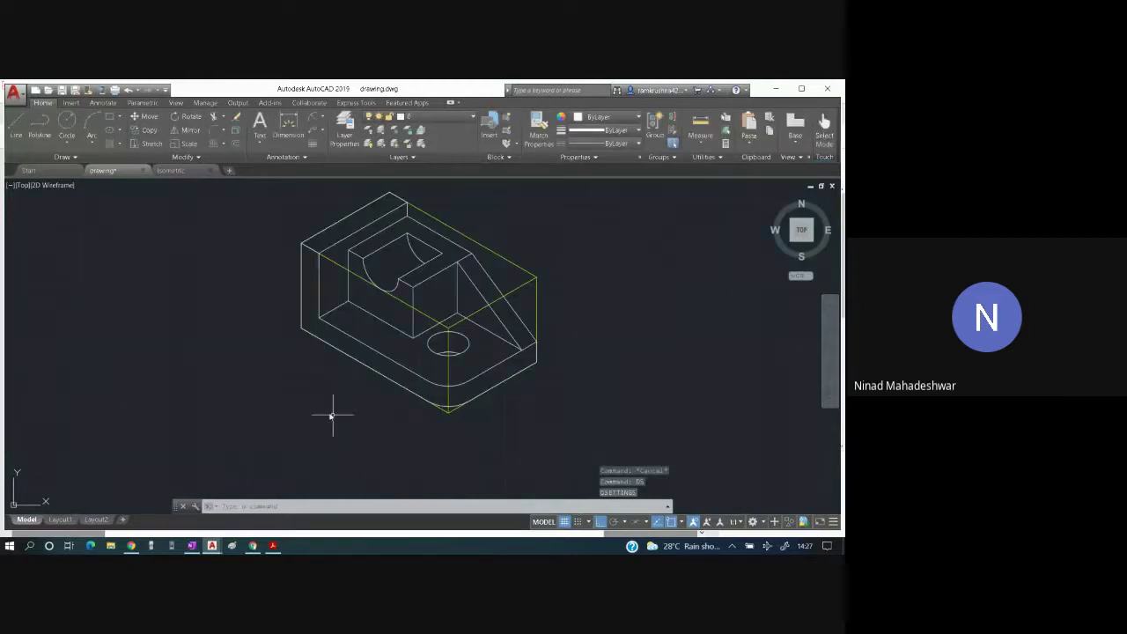
- Add the multiline text "O" just below the lowest corner of the bracket's projection box
left_click(260, 141)
left_click(227, 159)
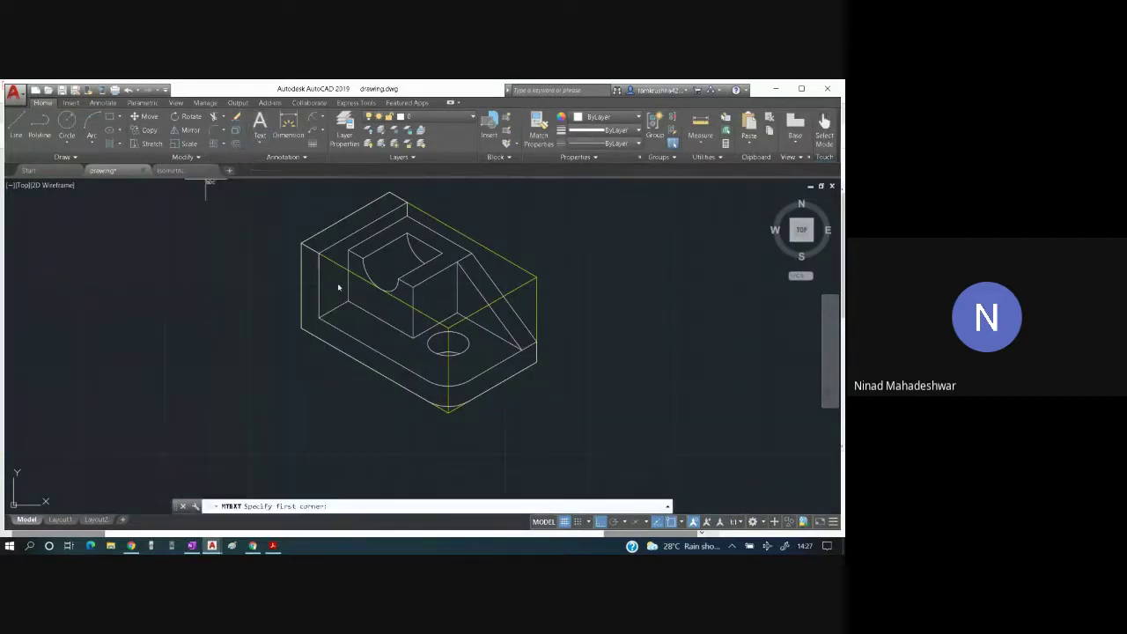
left_click(428, 421)
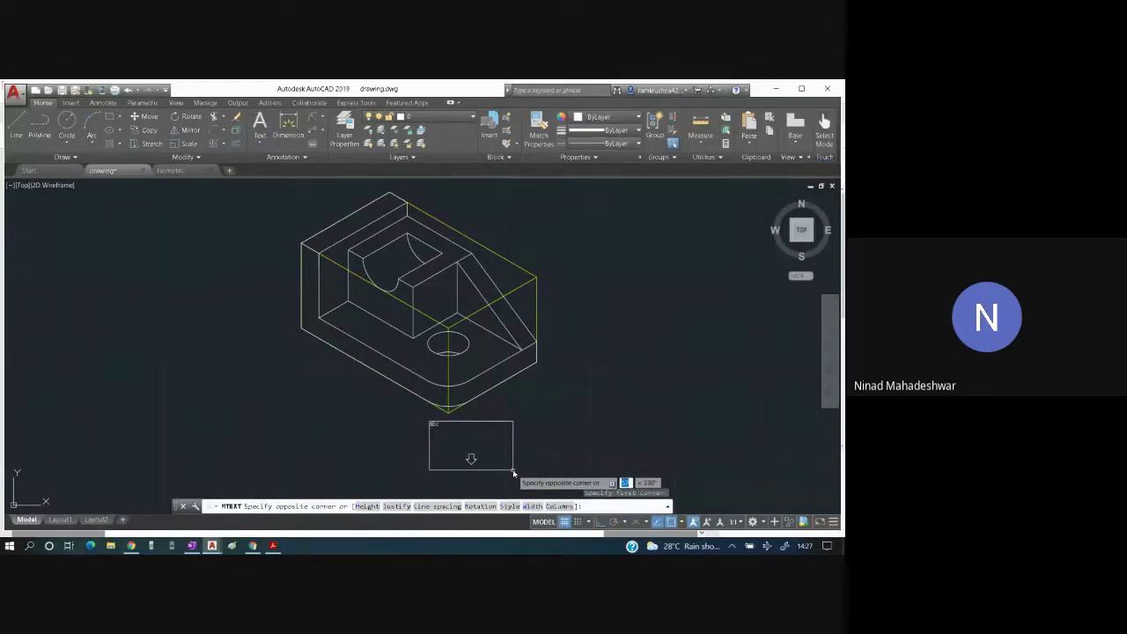
left_click(513, 472)
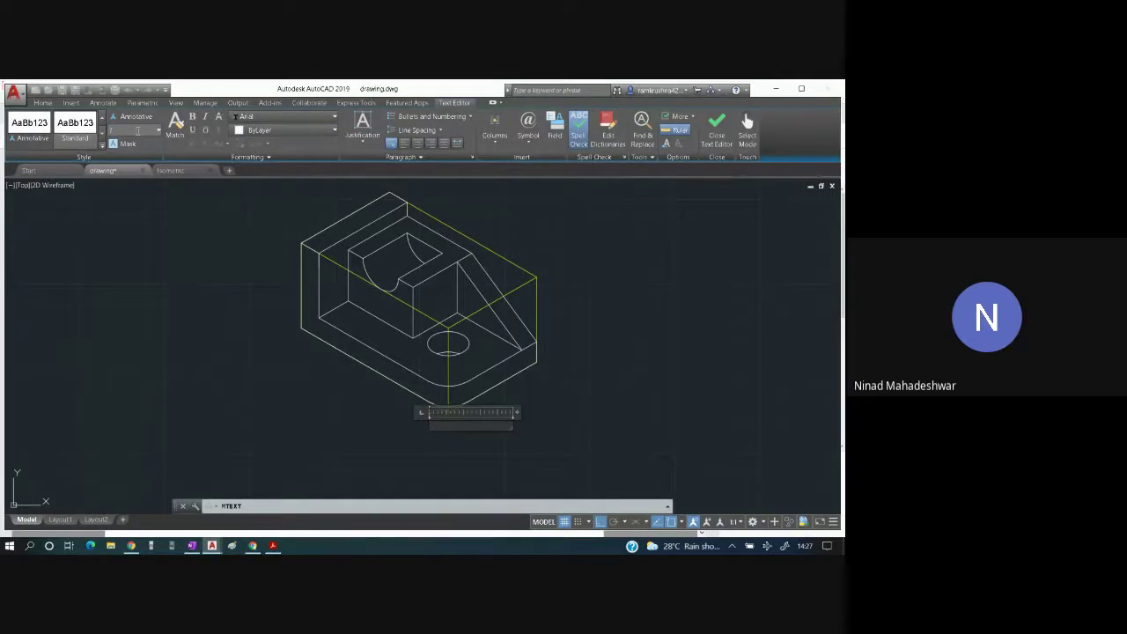
type("O")
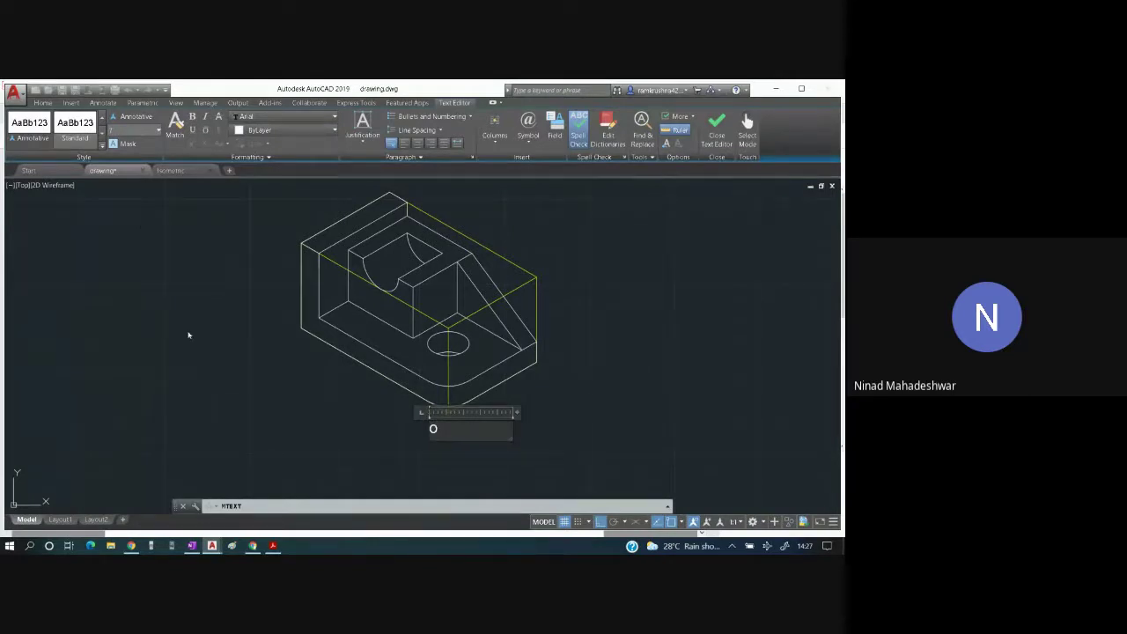
left_click(247, 365)
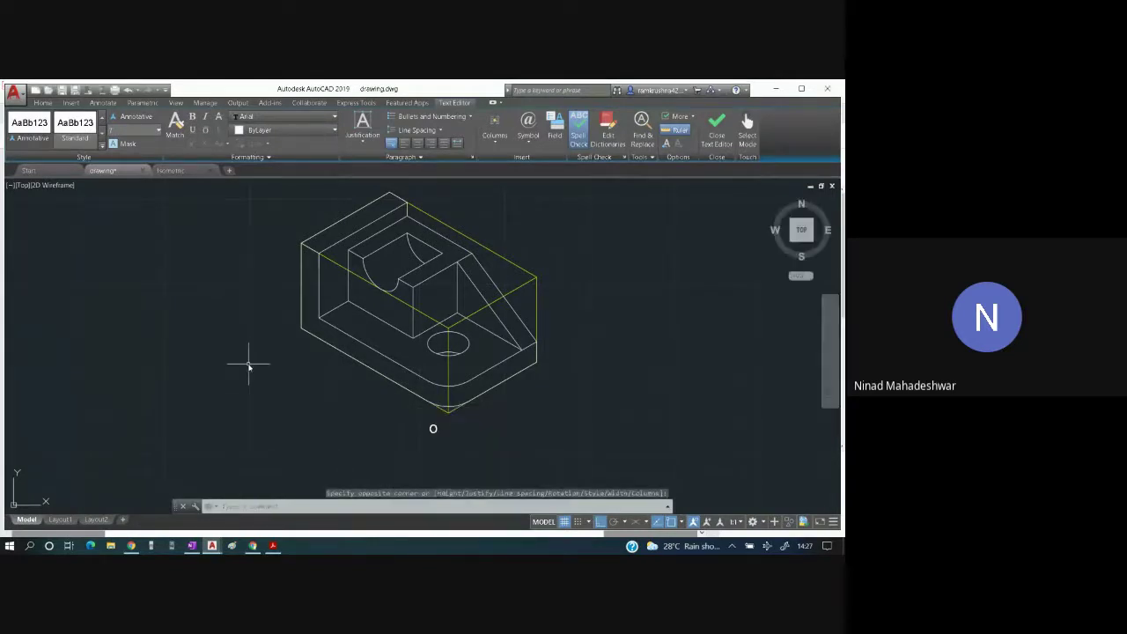
- Move the "O" label horizontally by about 13 units so it sits beneath the projection box's lowest corner
left_click(432, 427)
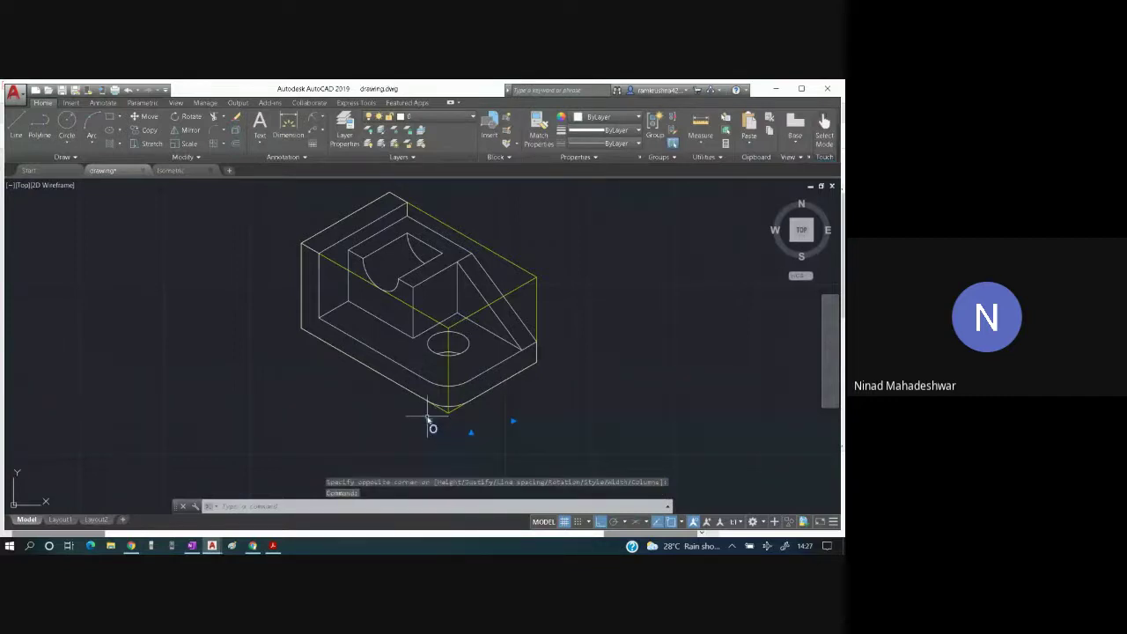
left_click(429, 422)
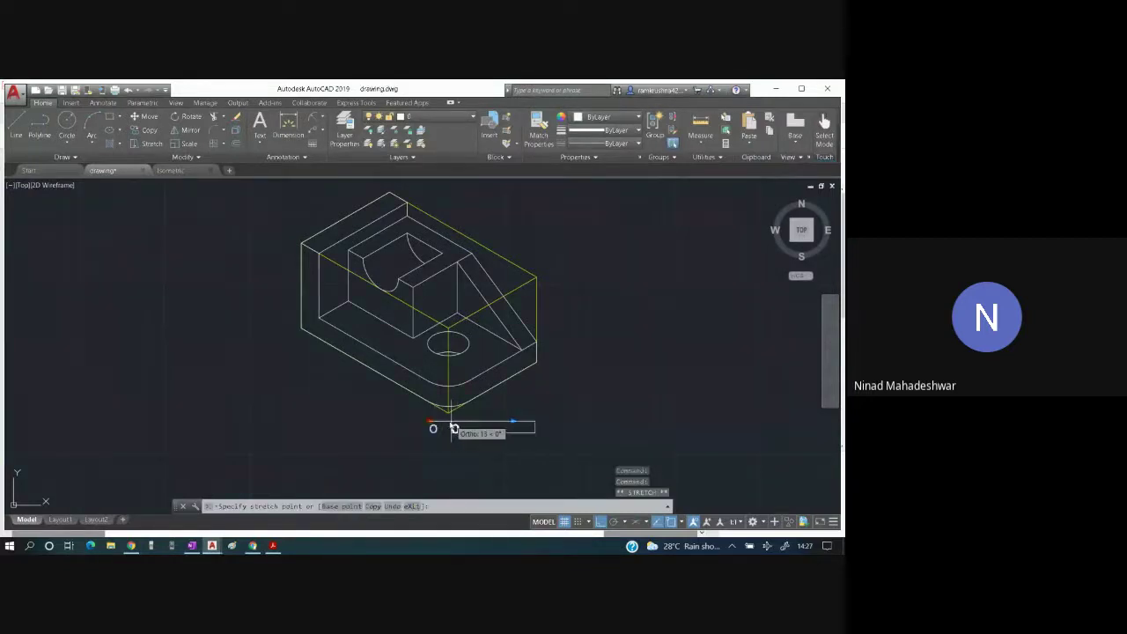
left_click(449, 421)
key("Escape")
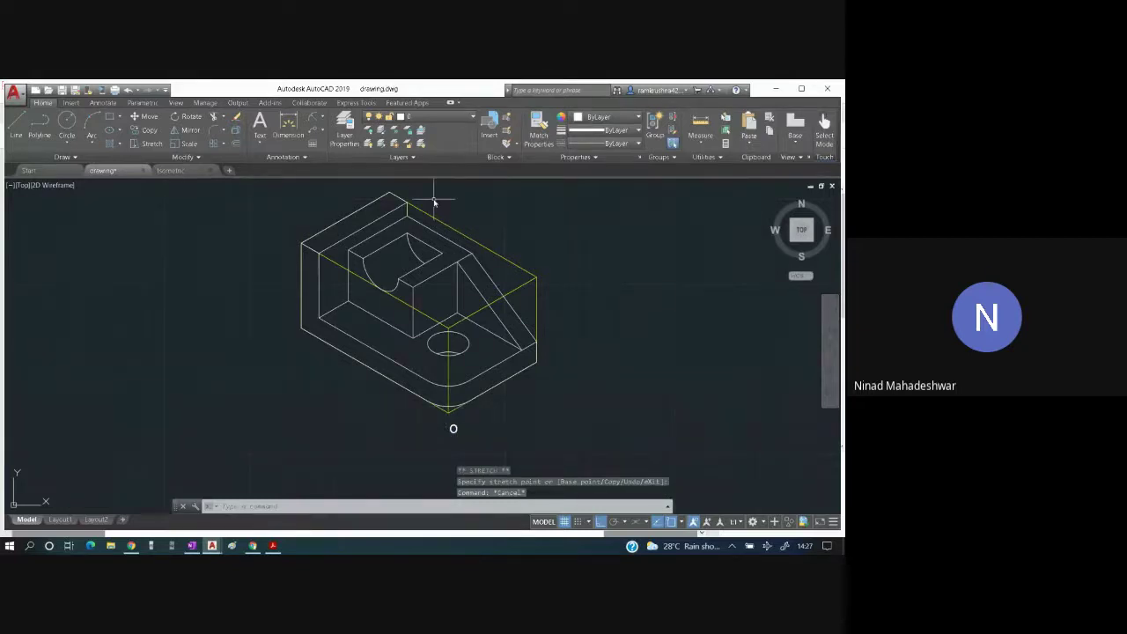
- Turn off the Projection line layer to hide the bracket's enclosing box
left_click(444, 117)
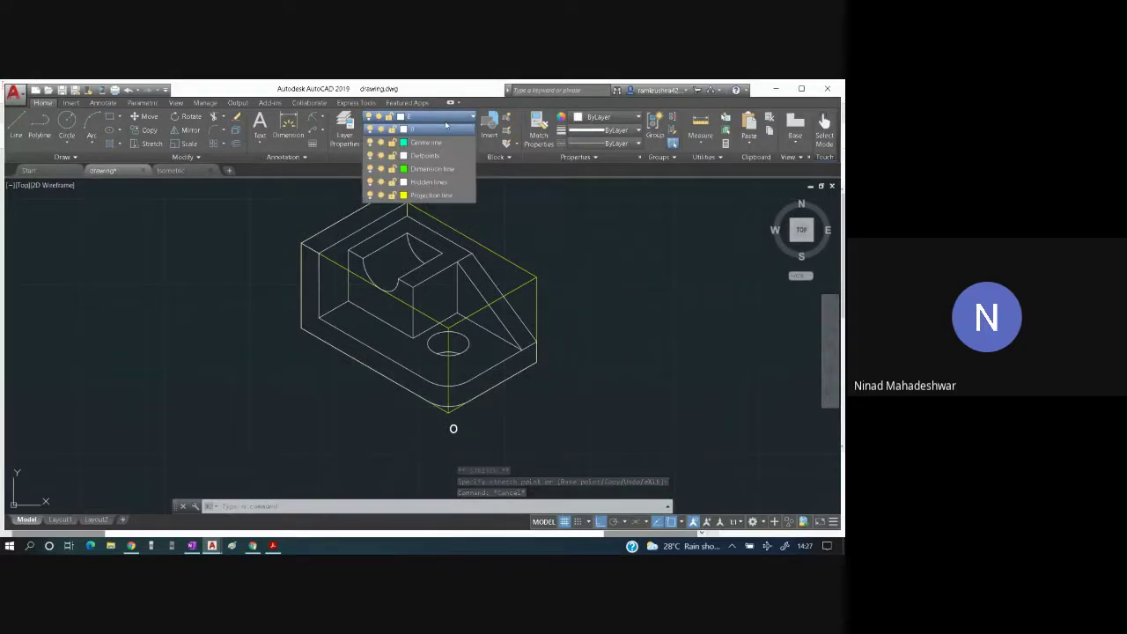
left_click(369, 196)
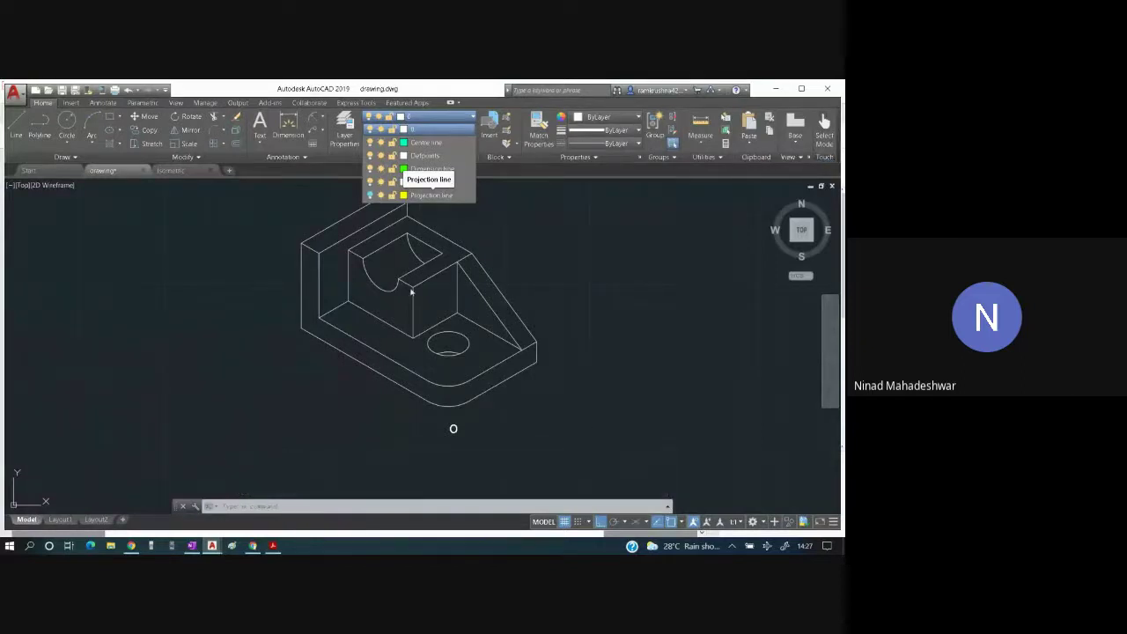
left_click(587, 216)
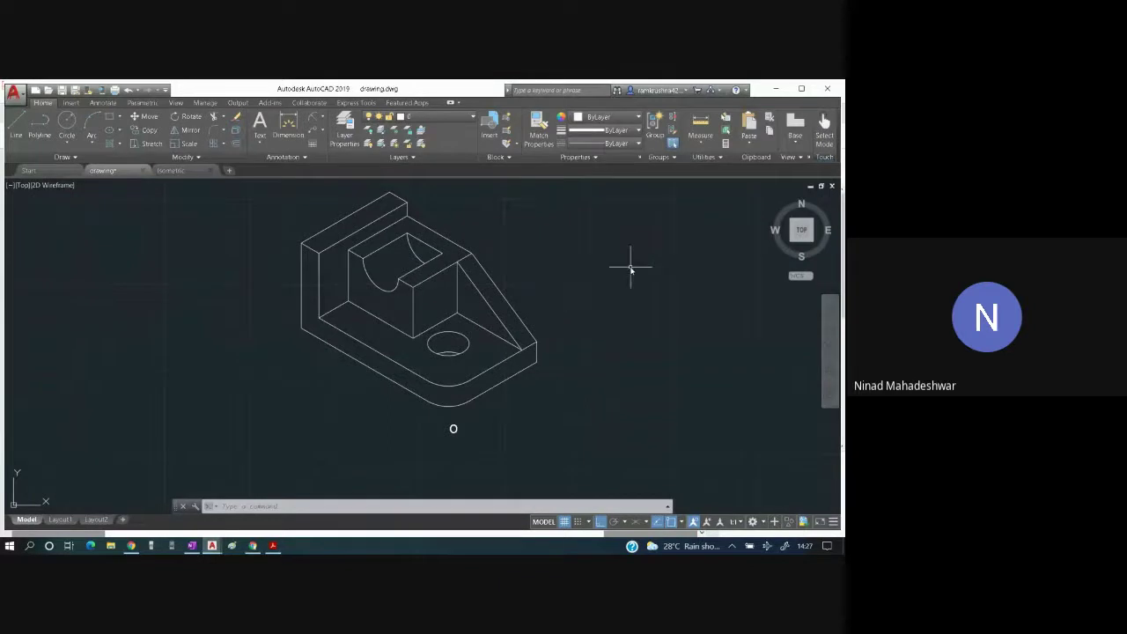
- Make free space beside the bracket and turn the Projection line layer back on
scroll(631, 269, "down", 2)
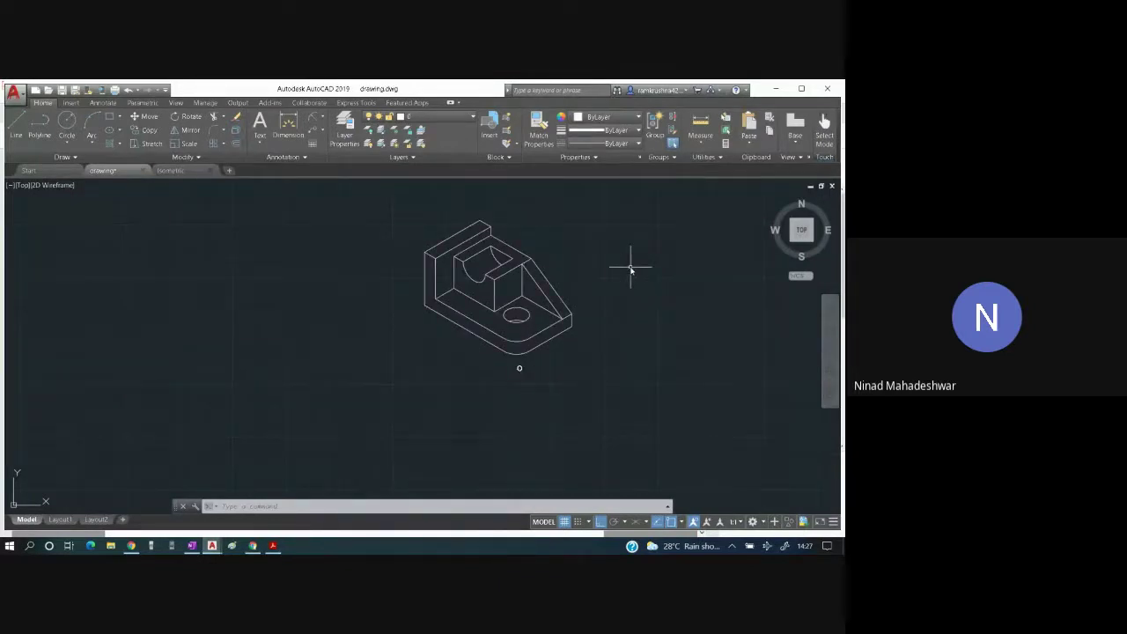
scroll(156, 295, "down", 2)
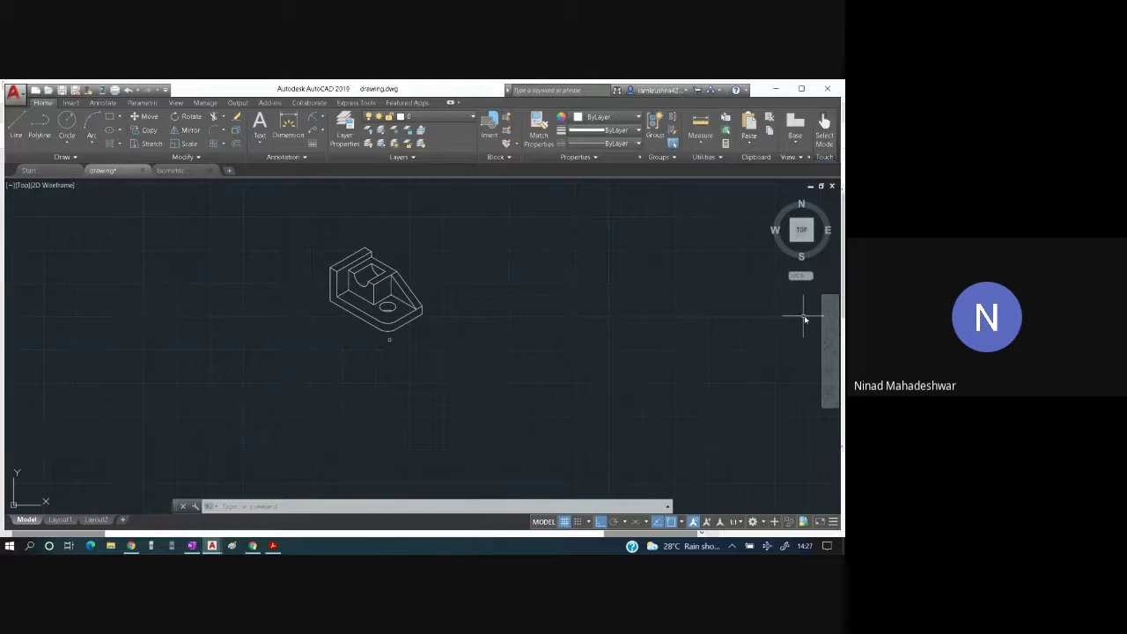
scroll(755, 295, "up", 2)
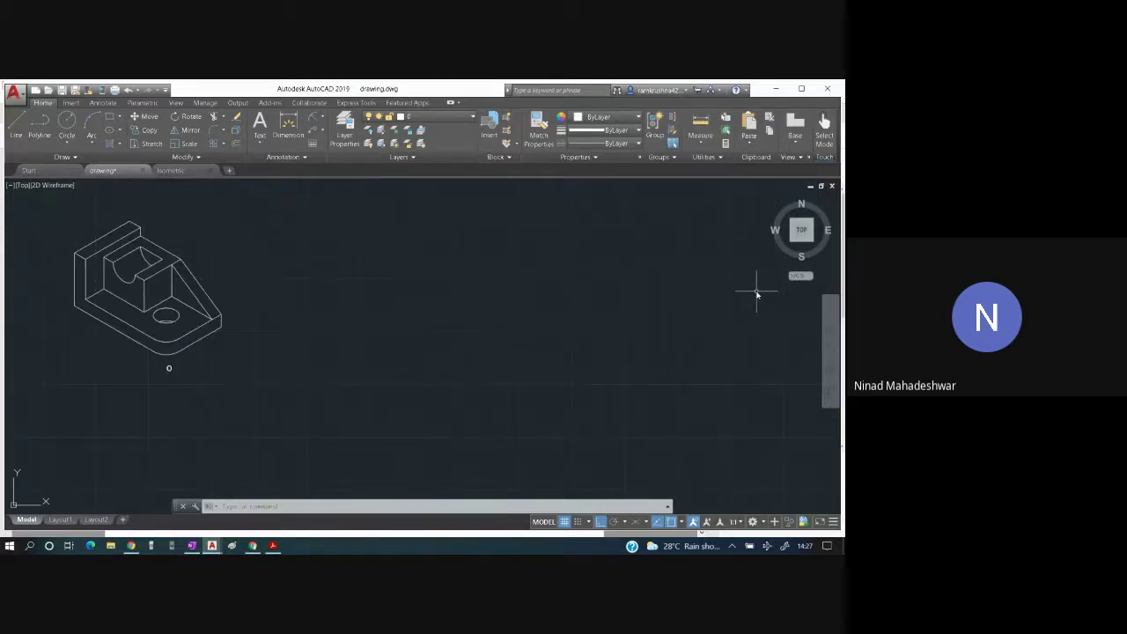
left_click(422, 116)
left_click(369, 195)
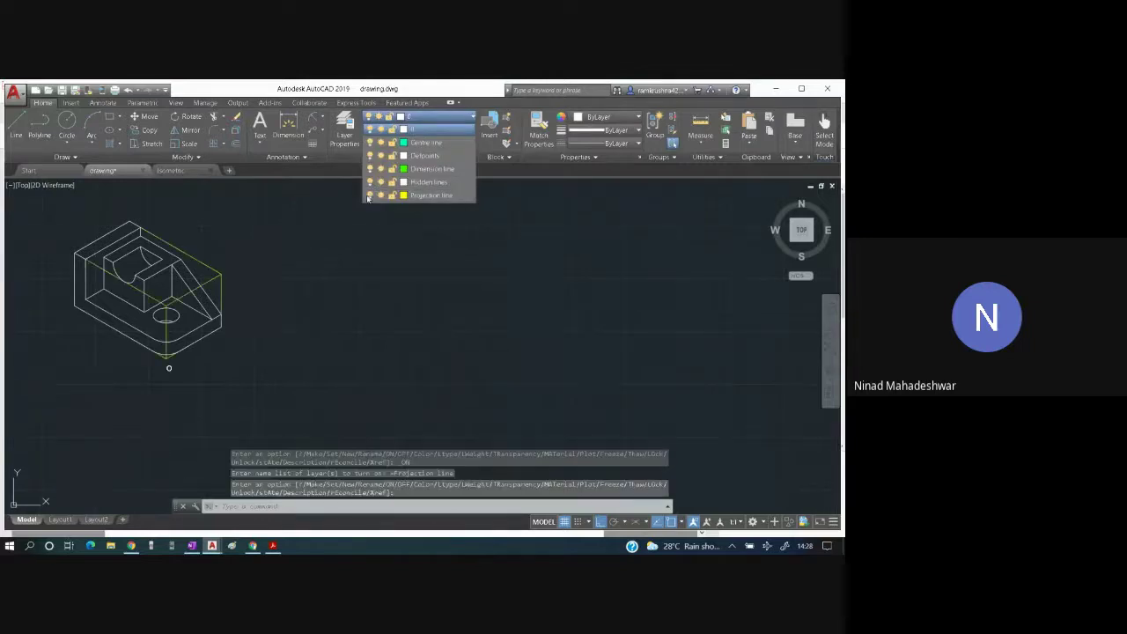
- Review the two views of question 58 in the assignment PDF and return to the AutoCAD drawing
key("alt+Tab")
key("alt+Tab")
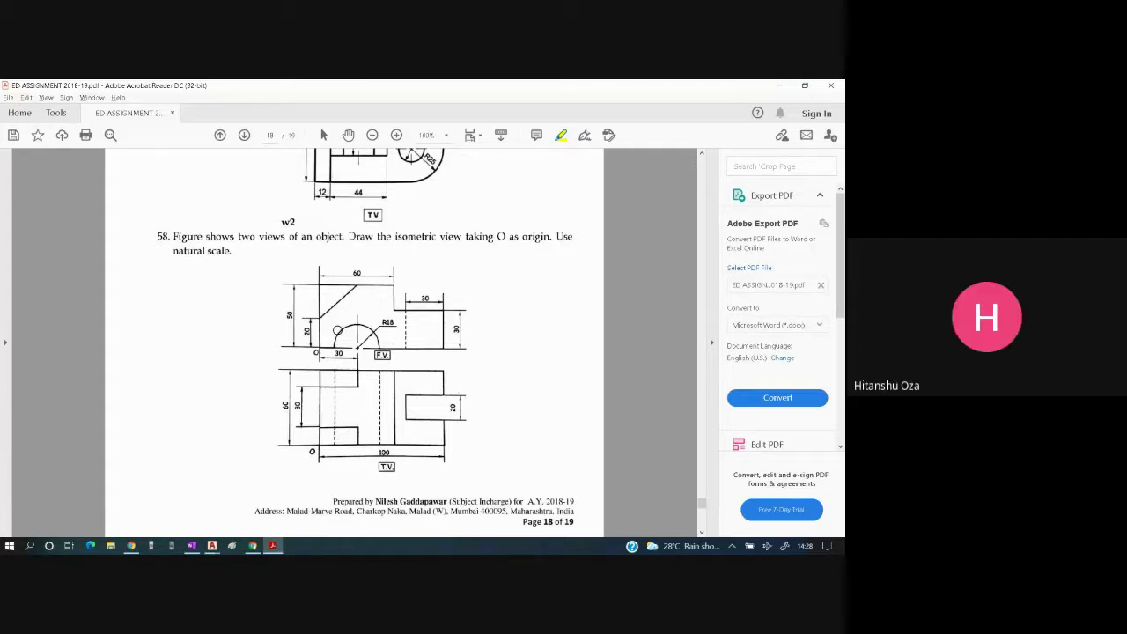
key("alt+Tab")
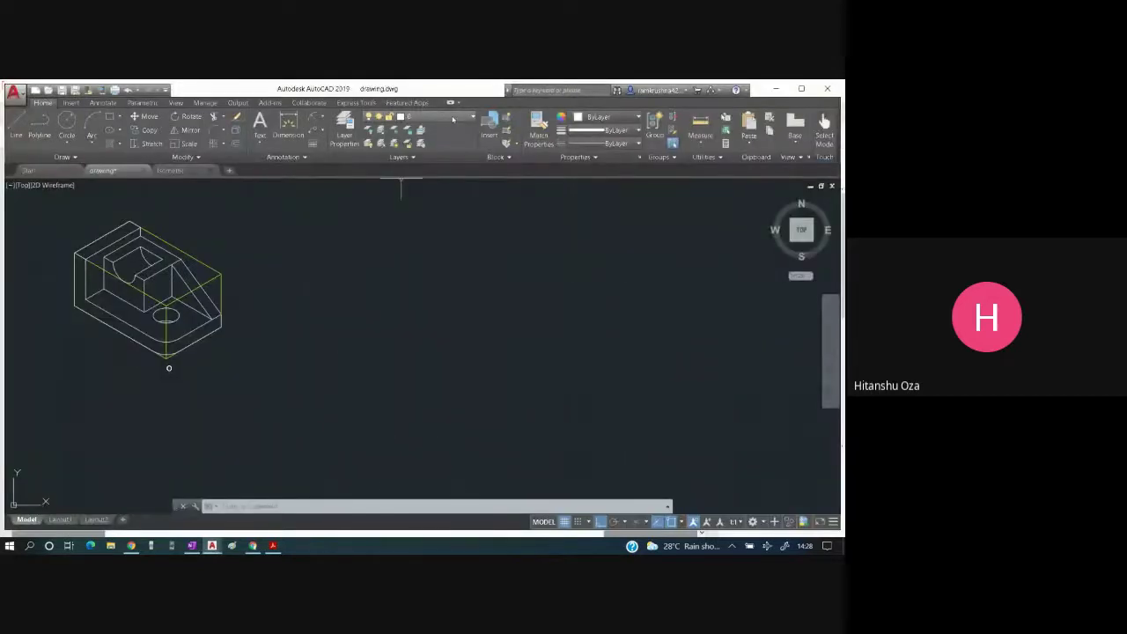
- Make Projection line the current layer and maximise the AutoCAD window
left_click(452, 119)
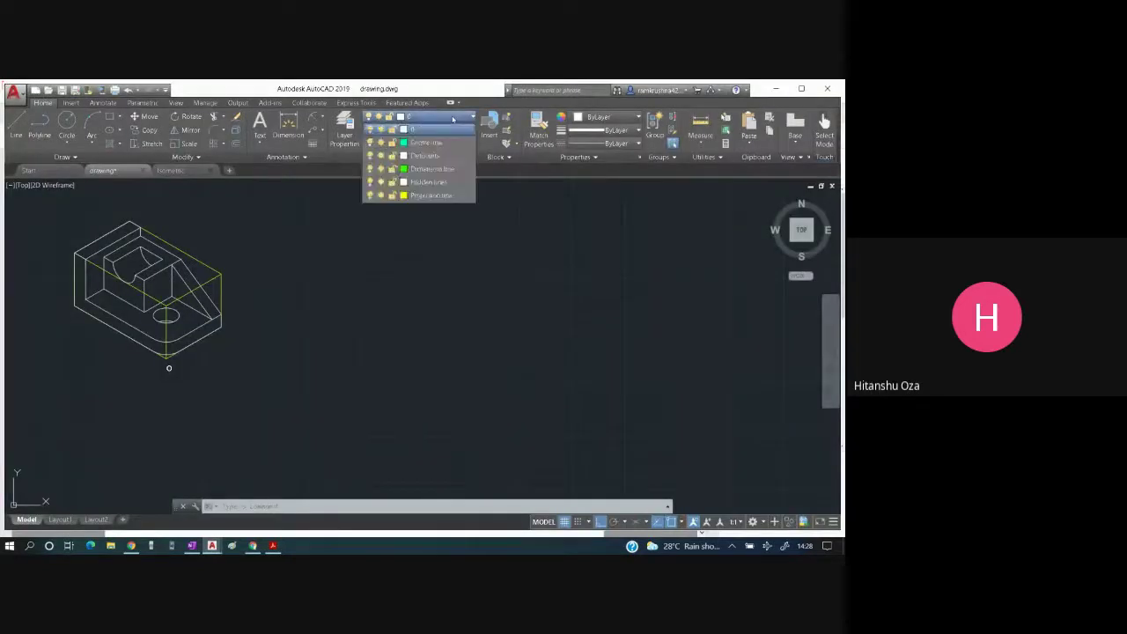
left_click(430, 194)
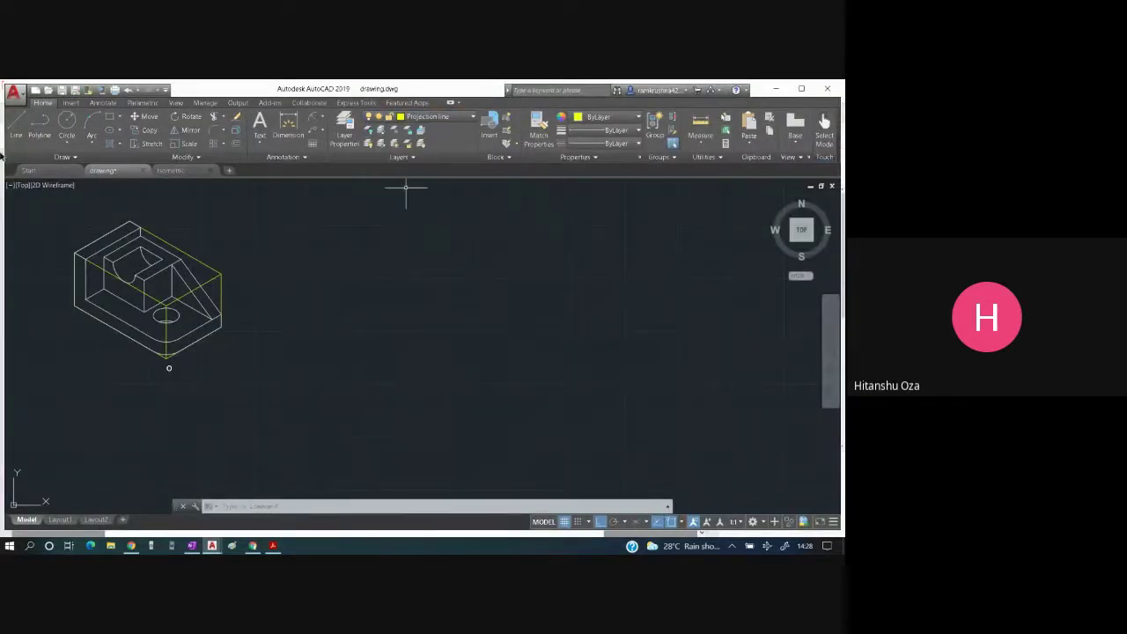
left_click(16, 128)
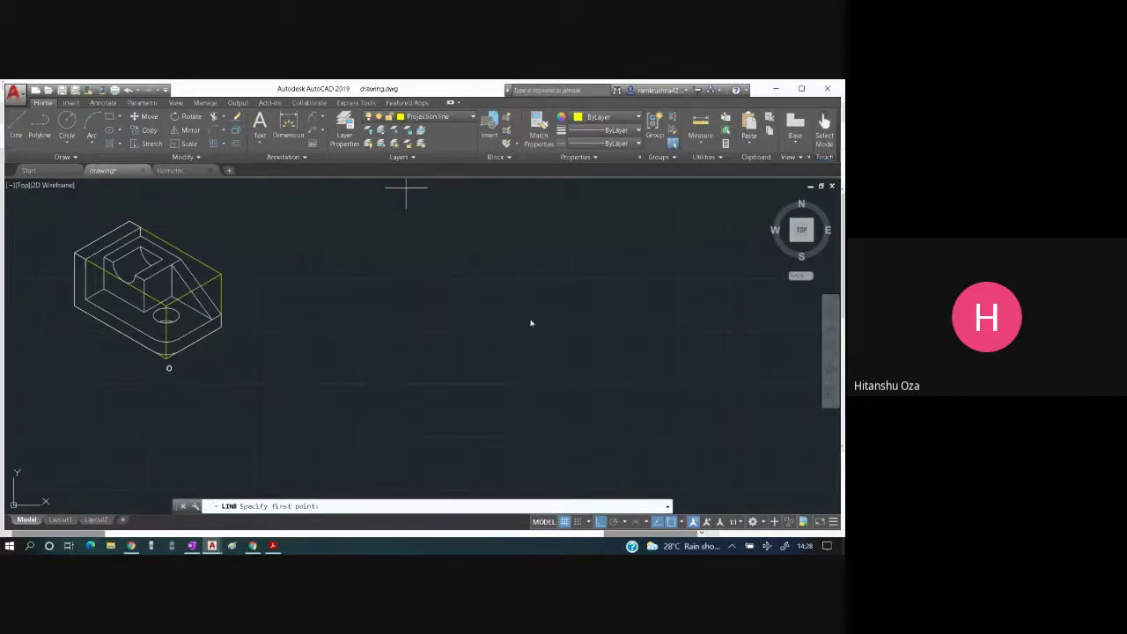
left_click(801, 88)
key("Escape")
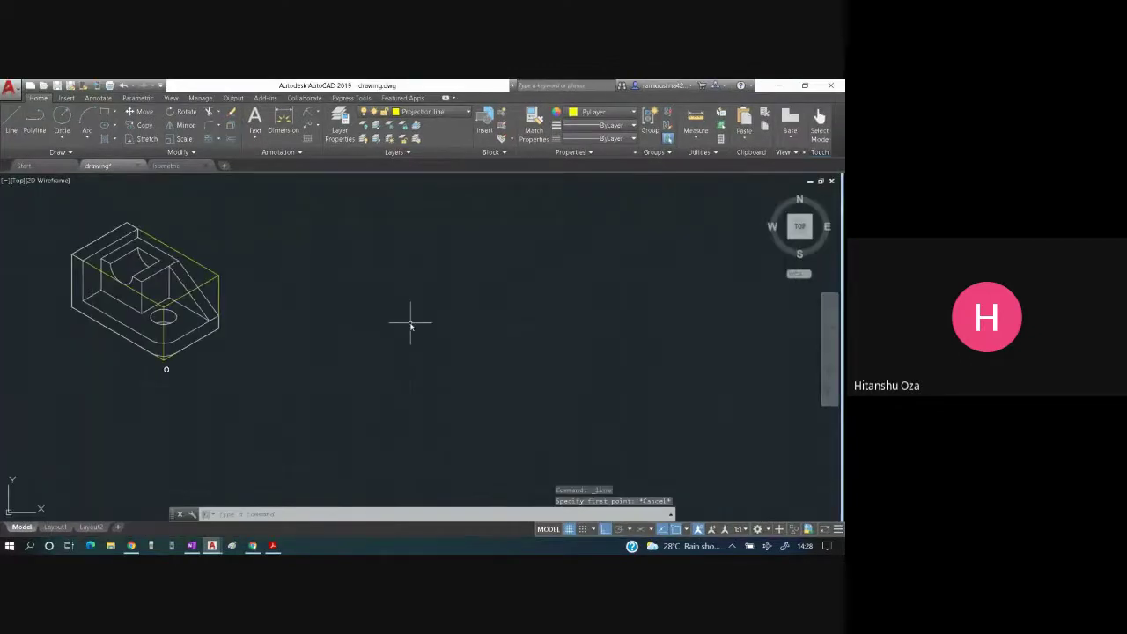
- Check the overall dimensions and origin O in question 58's front and top views in the assignment PDF, then return to AutoCAD
key("alt+Tab")
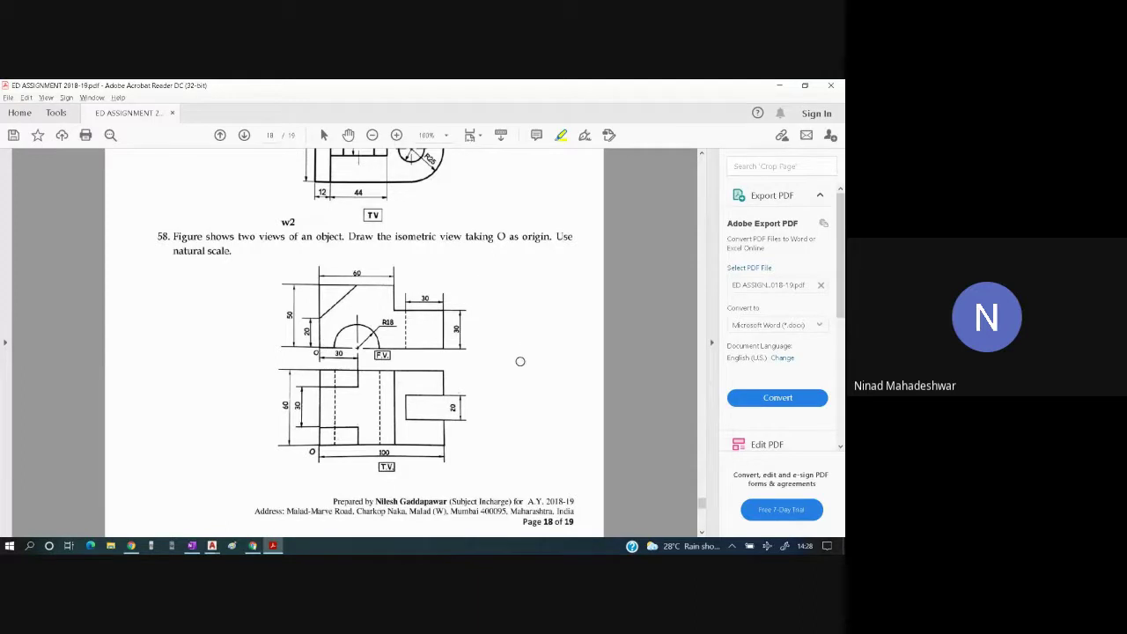
scroll(503, 317, "up", 5)
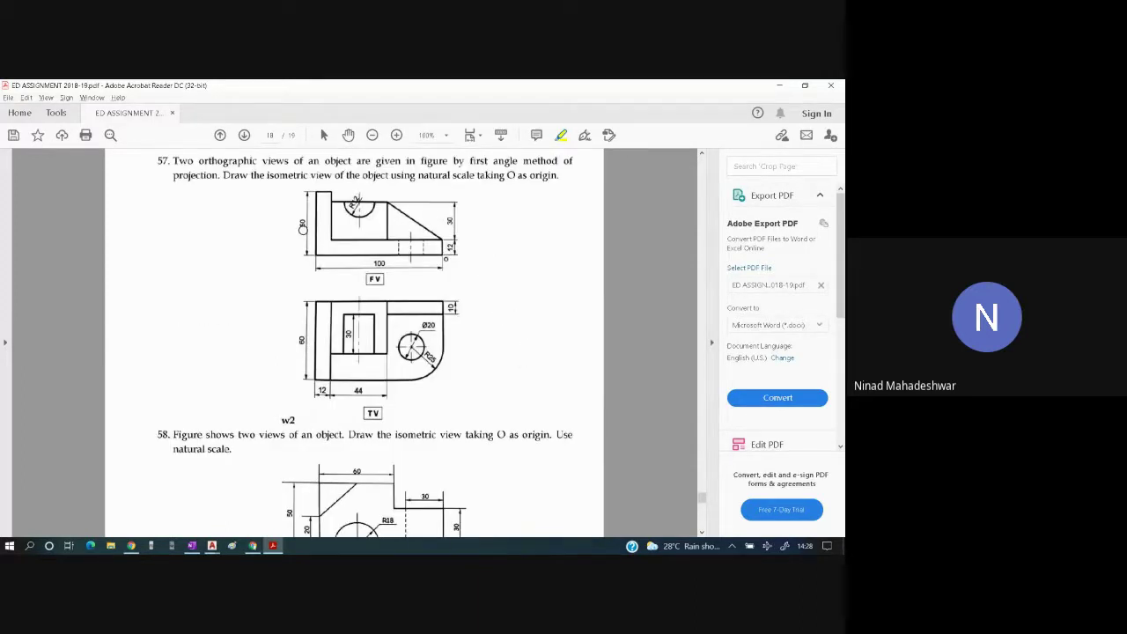
scroll(305, 231, "down", 5)
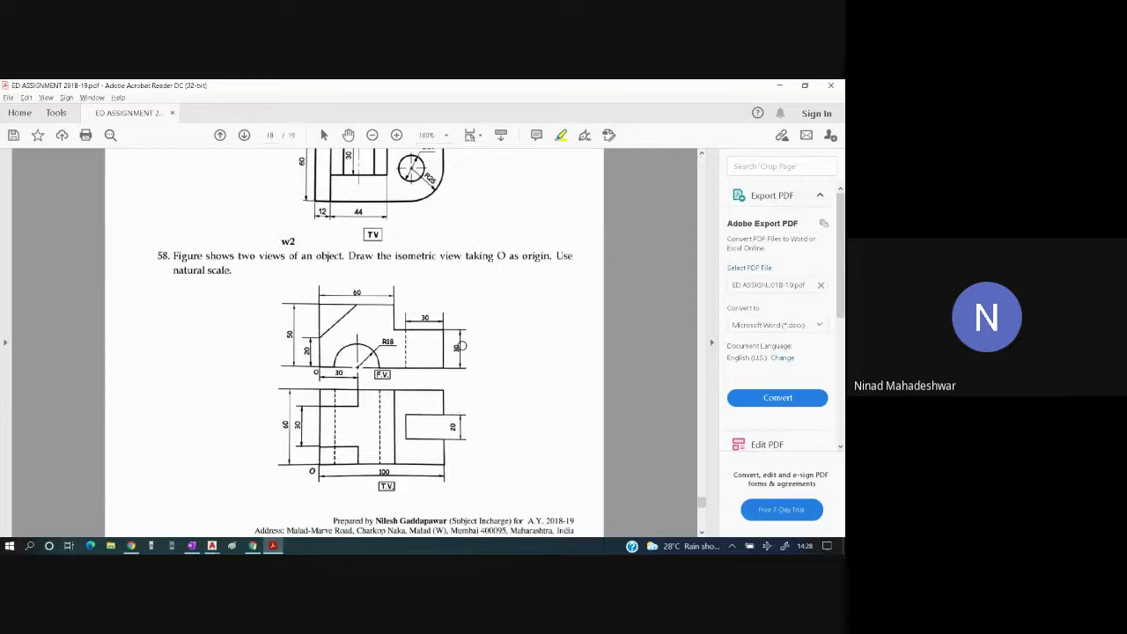
key("alt+Tab")
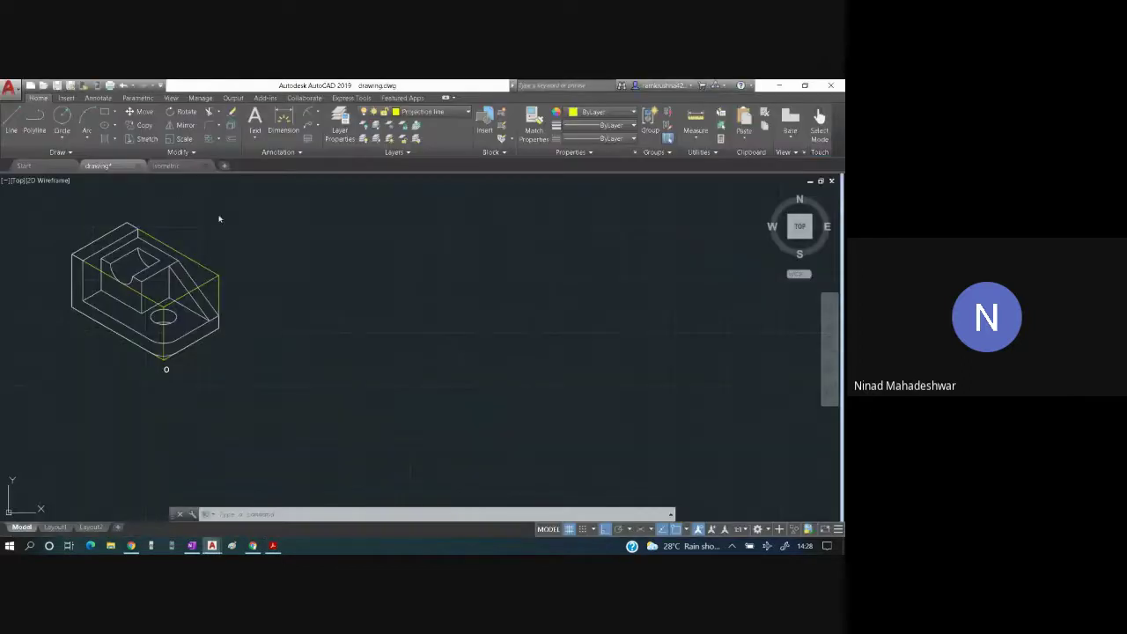
left_click(12, 124)
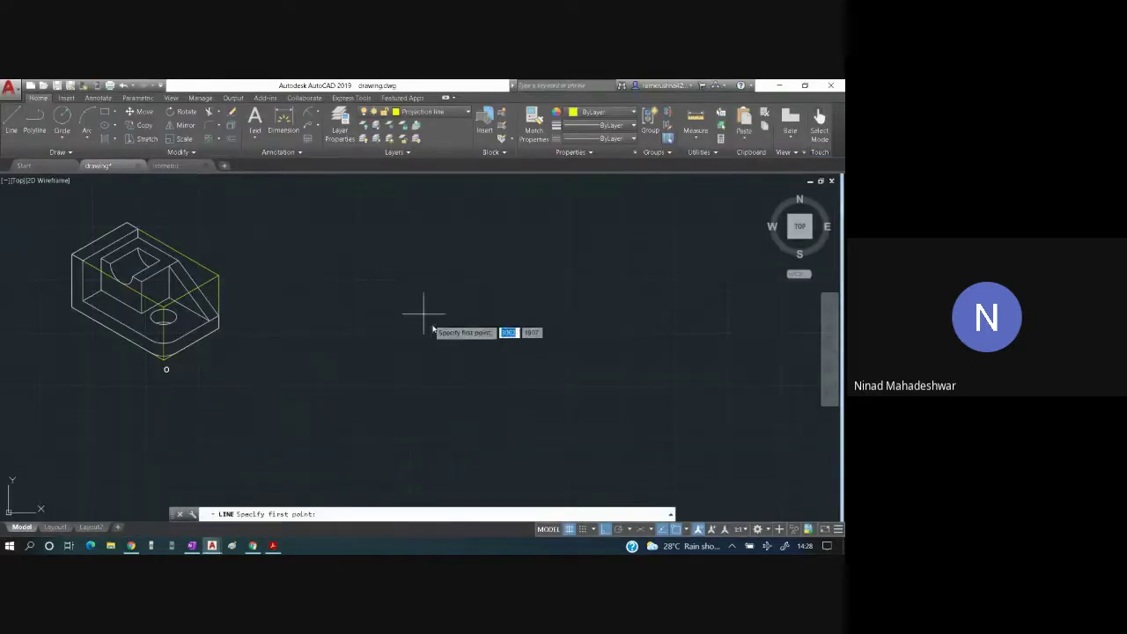
left_click(484, 377)
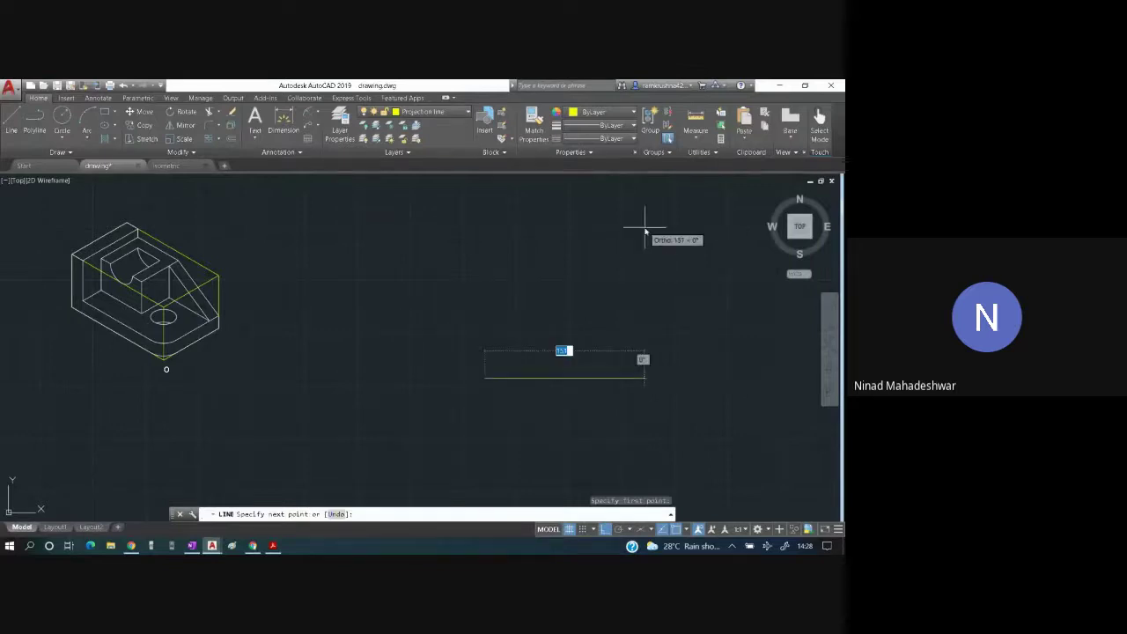
key("Escape")
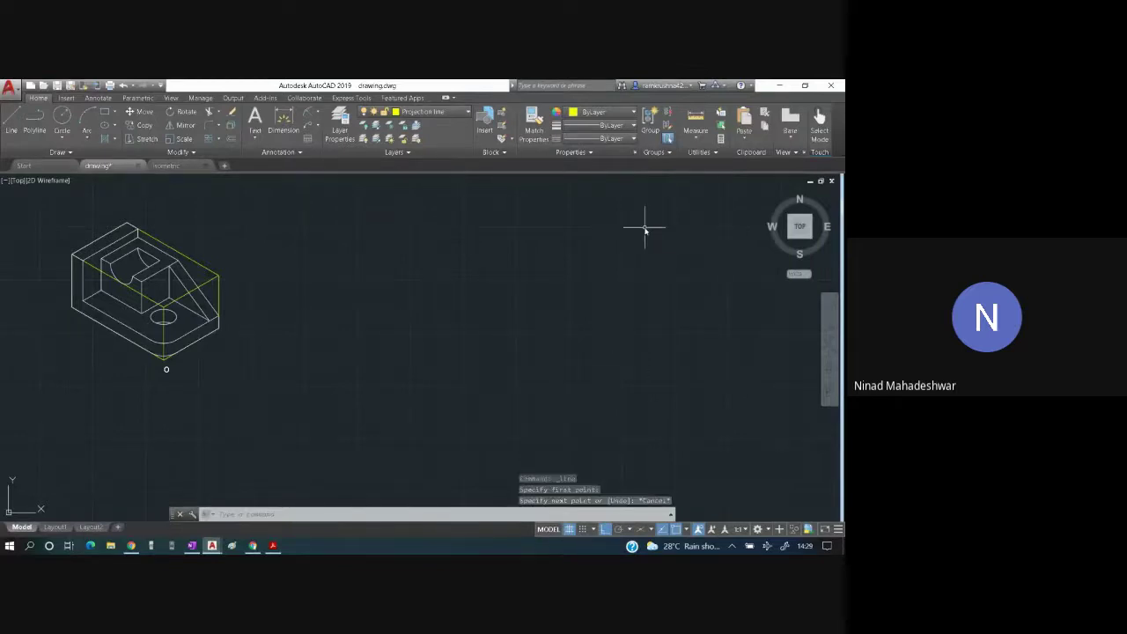
- Switch the grid snap type to Isometric snap in the Drafting Settings
key("Return")
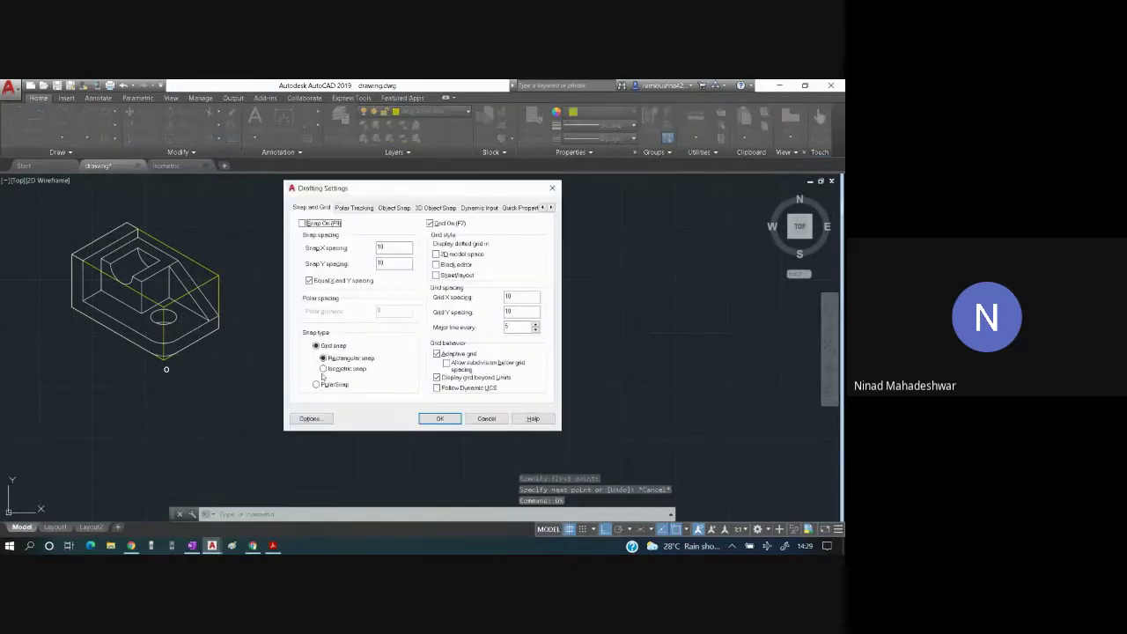
left_click(323, 368)
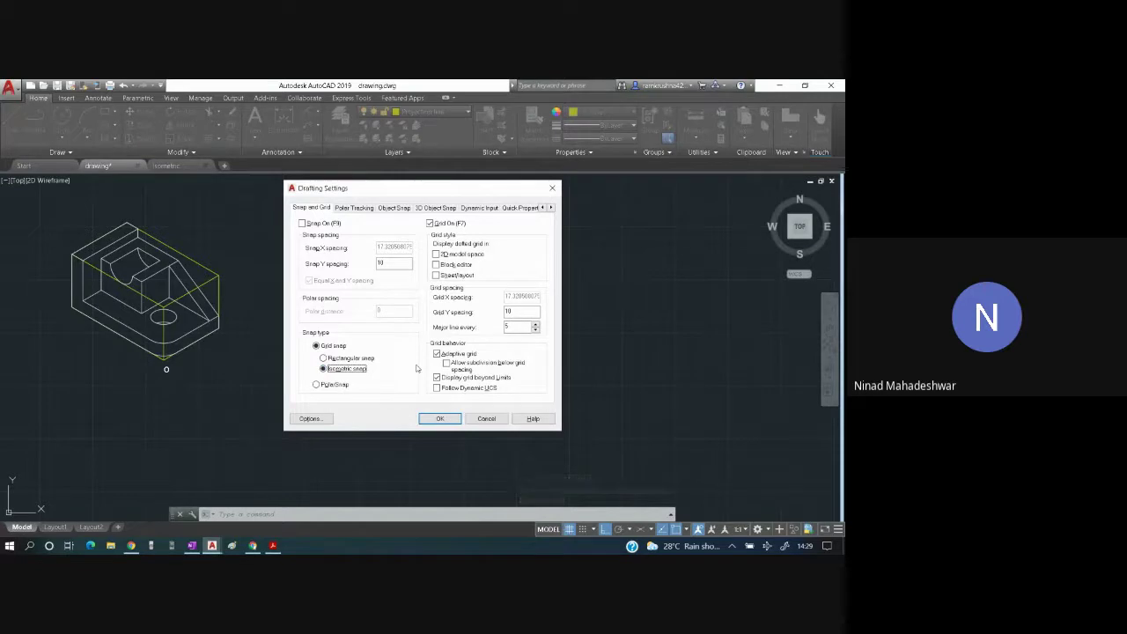
left_click(440, 417)
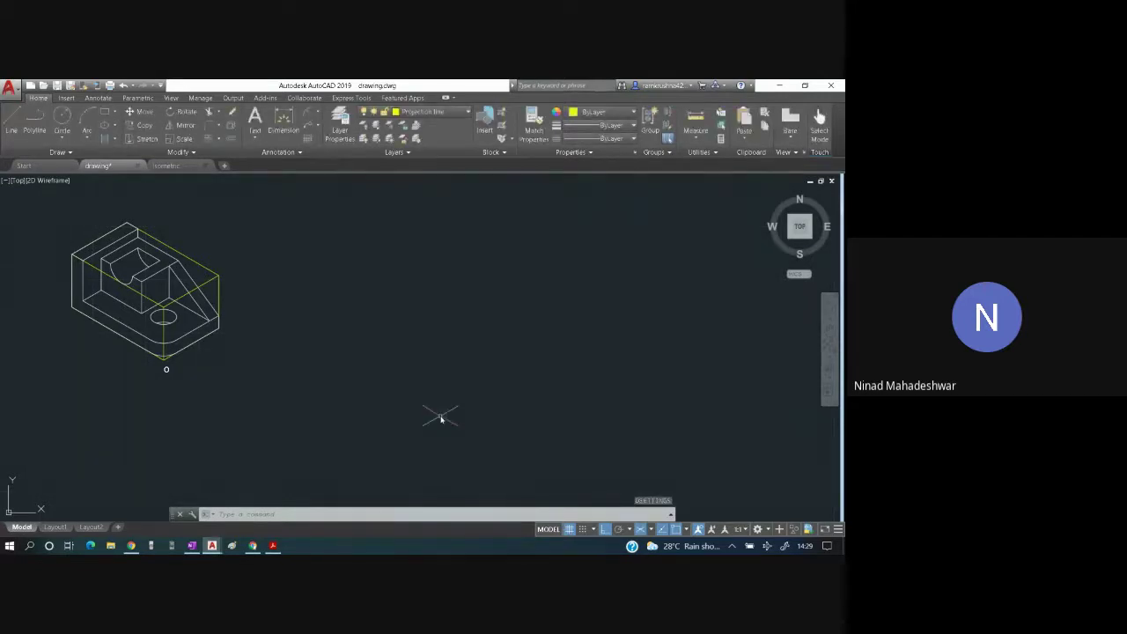
- Draw a 100-unit line at 30° in the free space beside the bracket as the new box's long base edge
left_click(12, 123)
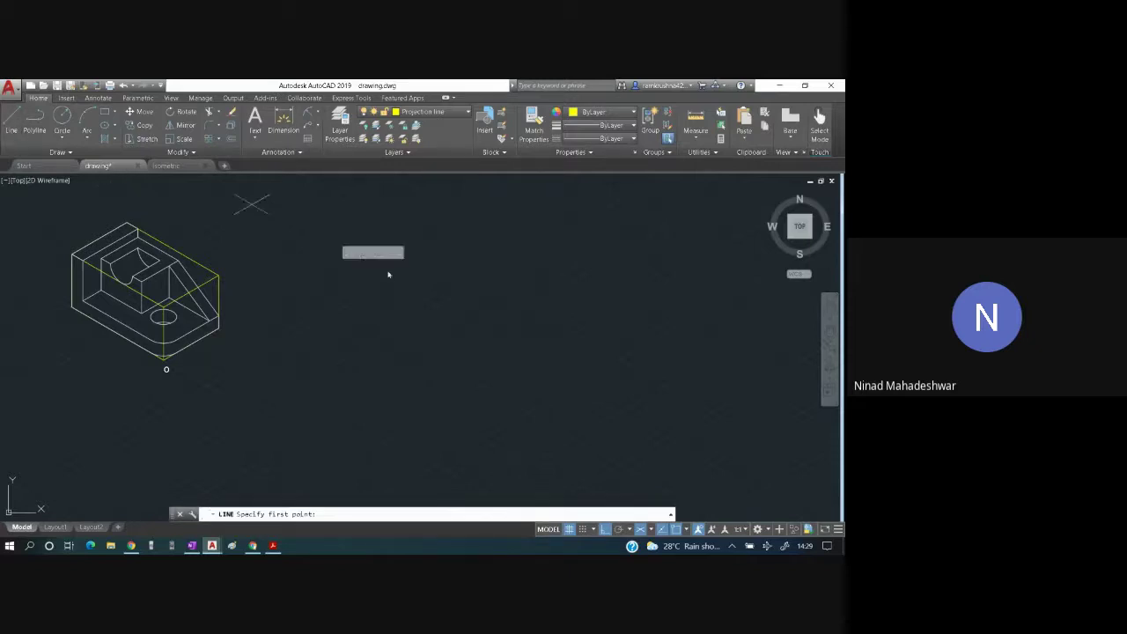
left_click(482, 387)
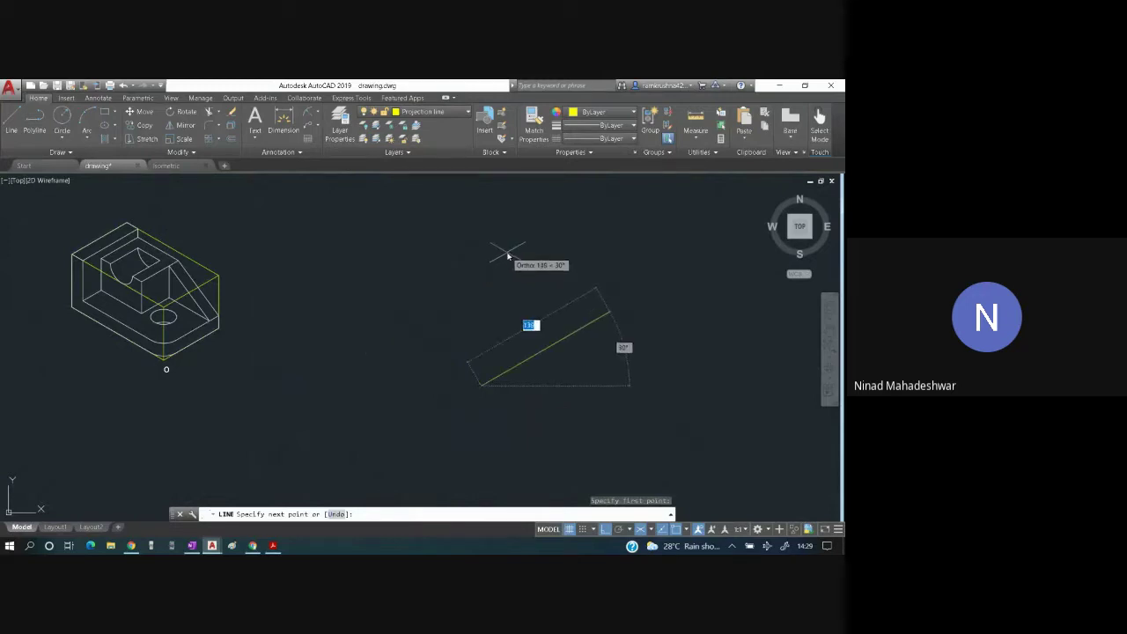
type("100")
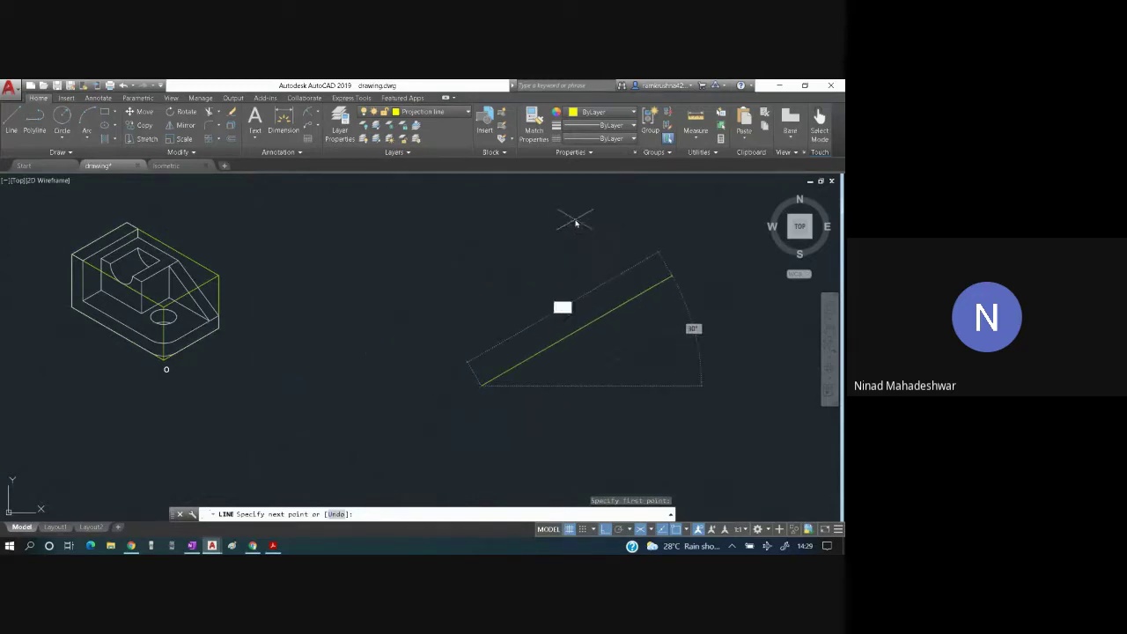
key("Return")
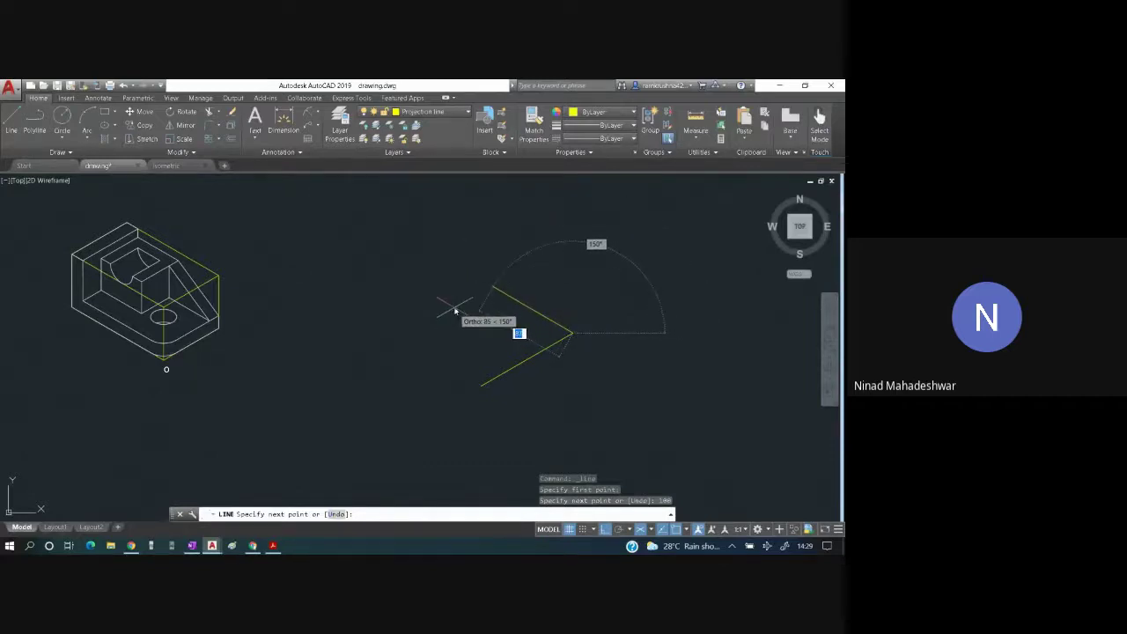
key("Escape")
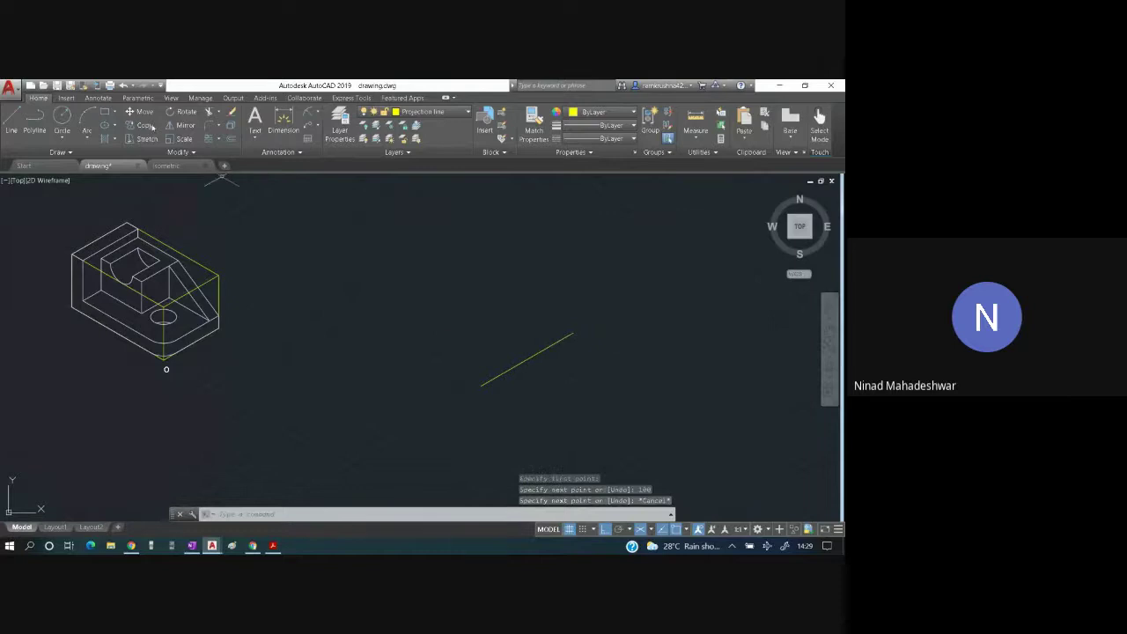
- Draw a 60-unit line at 150° from the lower end of the 100-unit line as the box's short base edge
left_click(17, 122)
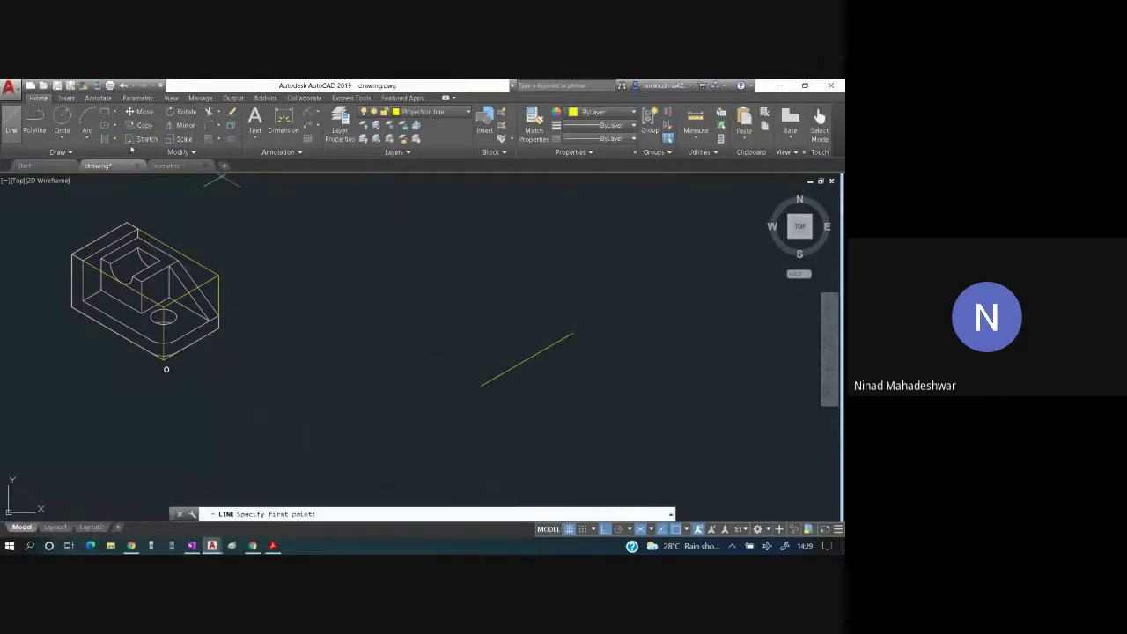
left_click(482, 385)
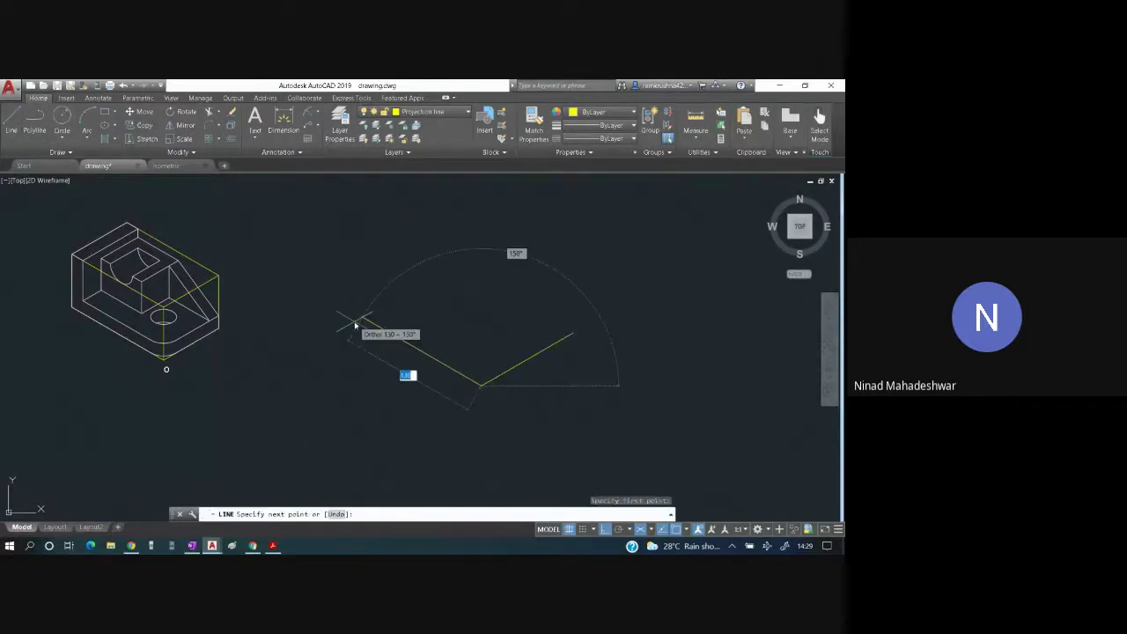
type("60")
key("Return")
key("Escape")
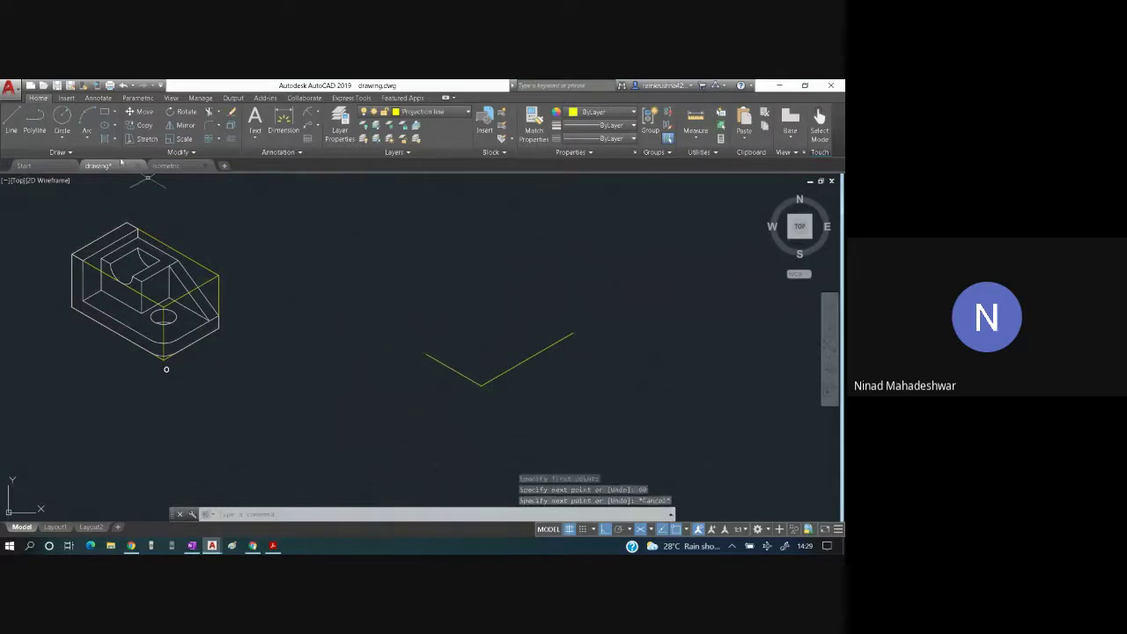
- Switch to the right isoplane and draw a 50-unit vertical line up from the corner where the two base edges meet
left_click(12, 123)
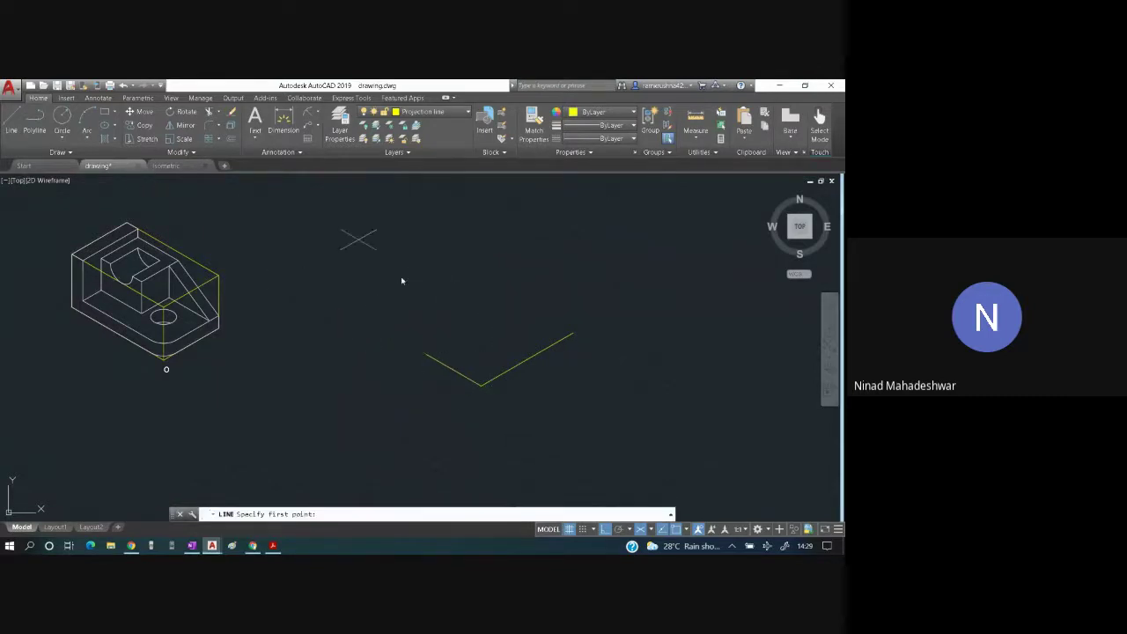
left_click(480, 385)
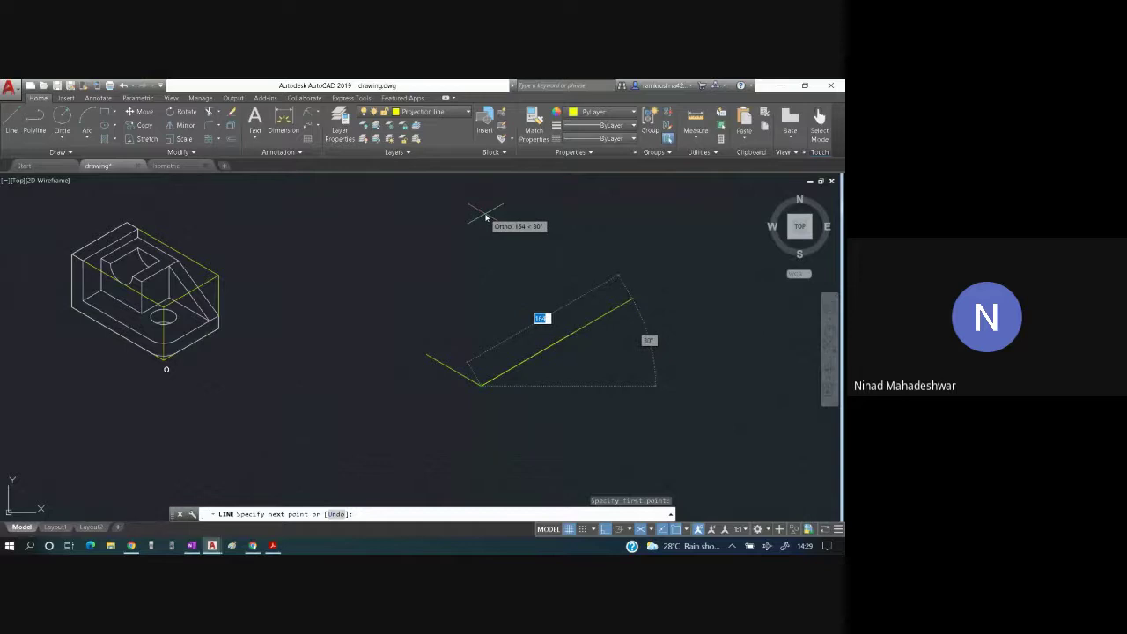
key("F5")
type("50")
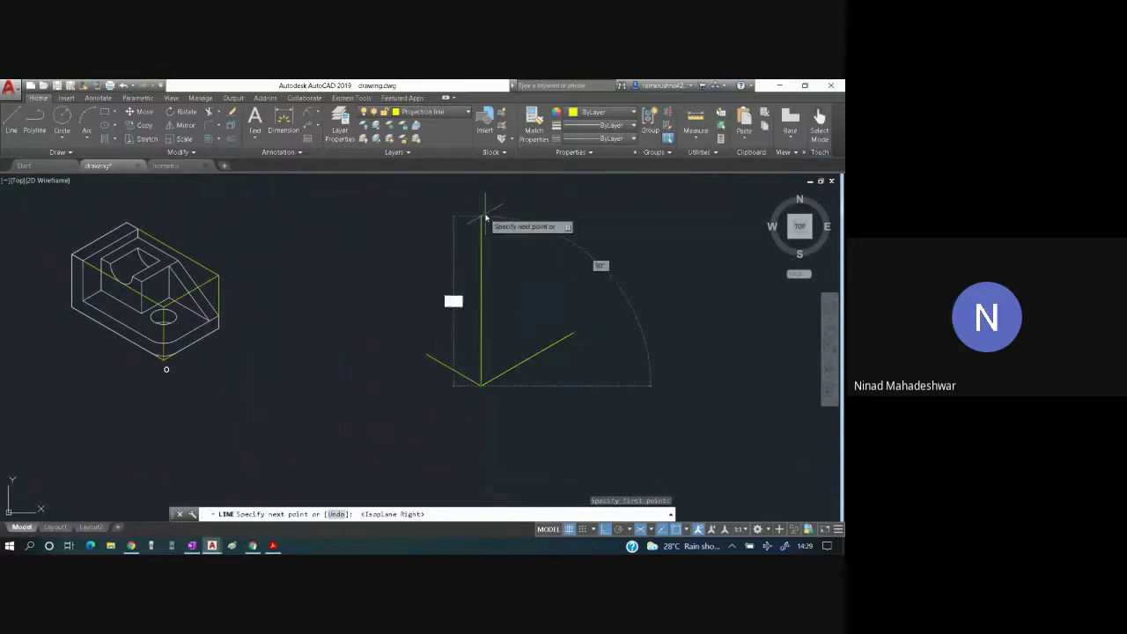
key("Return")
key("Escape")
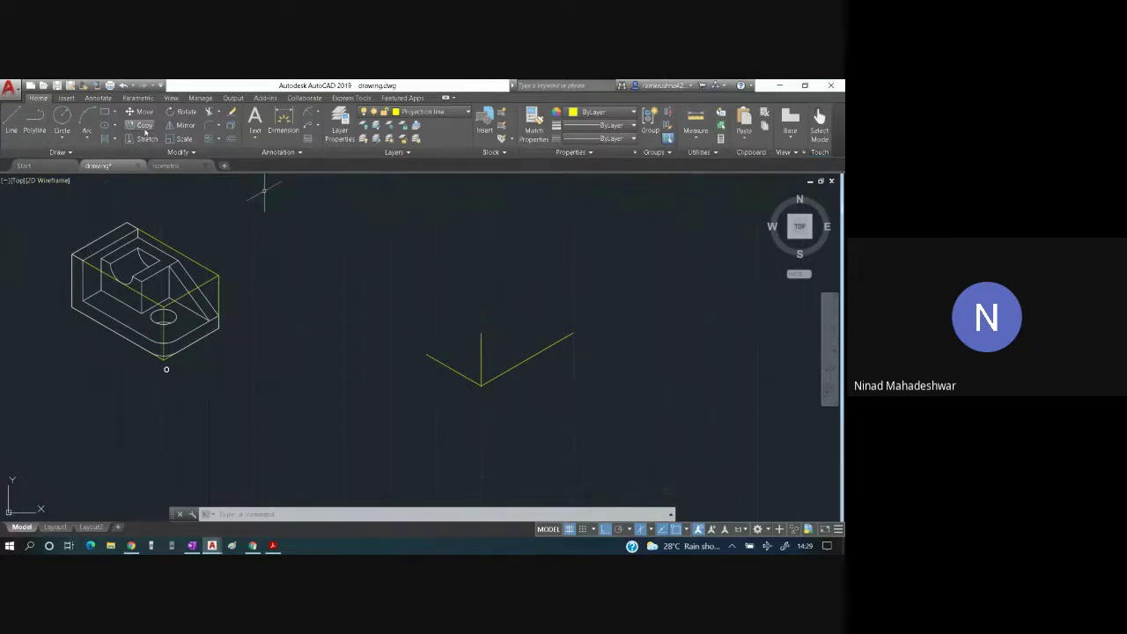
- Copy the 50-unit vertical edge from the base corner to the far ends of the 60-unit and 100-unit base edges
left_click(481, 359)
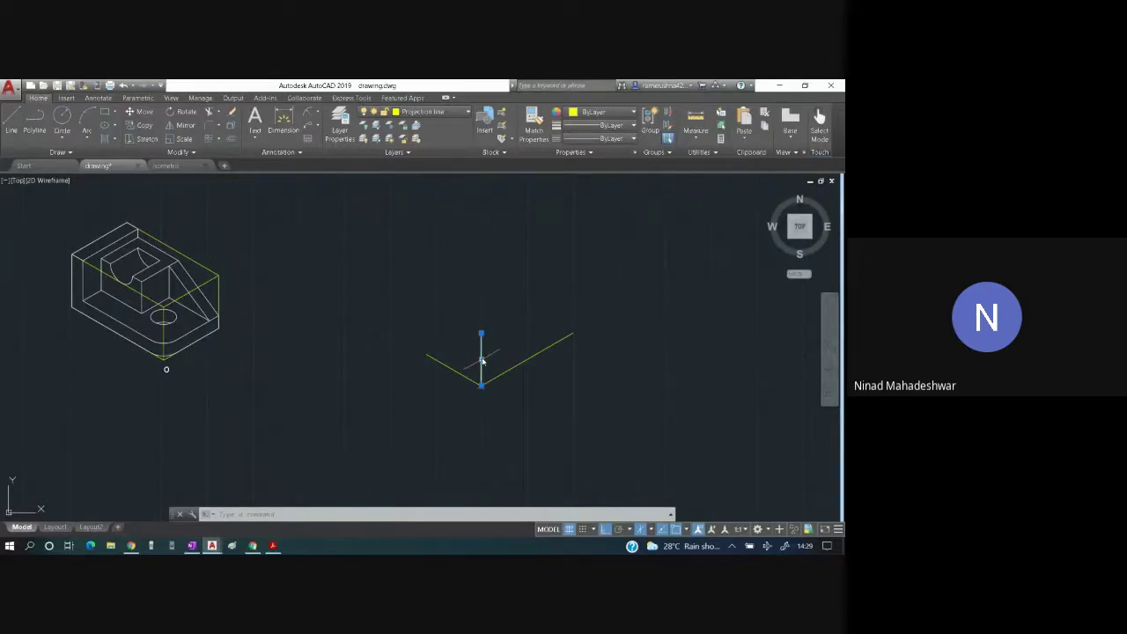
left_click(145, 126)
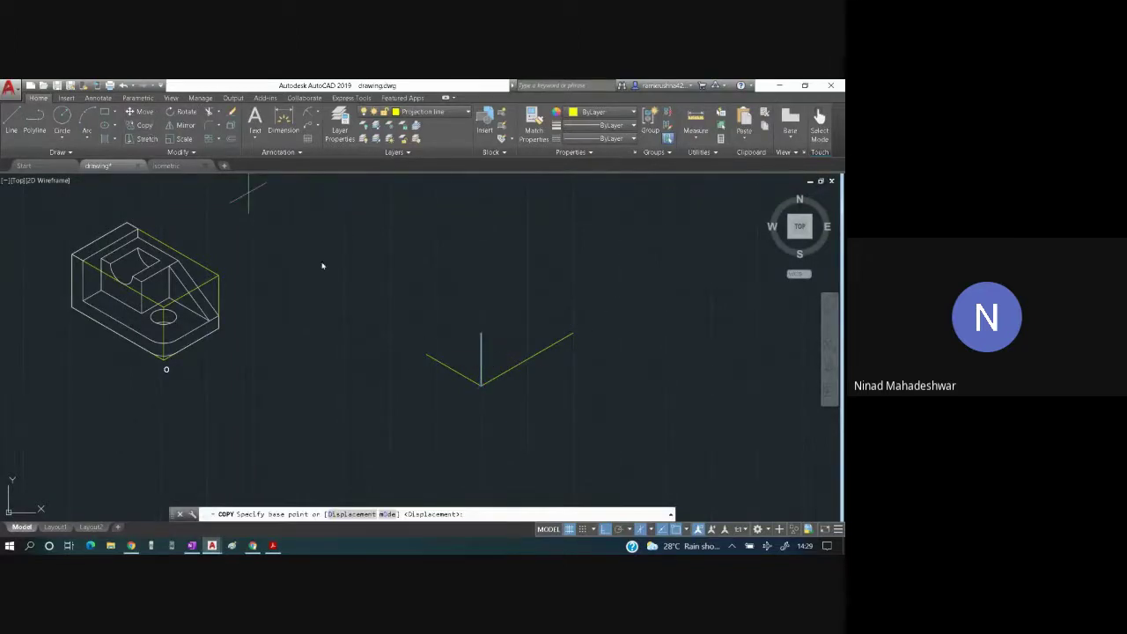
left_click(481, 384)
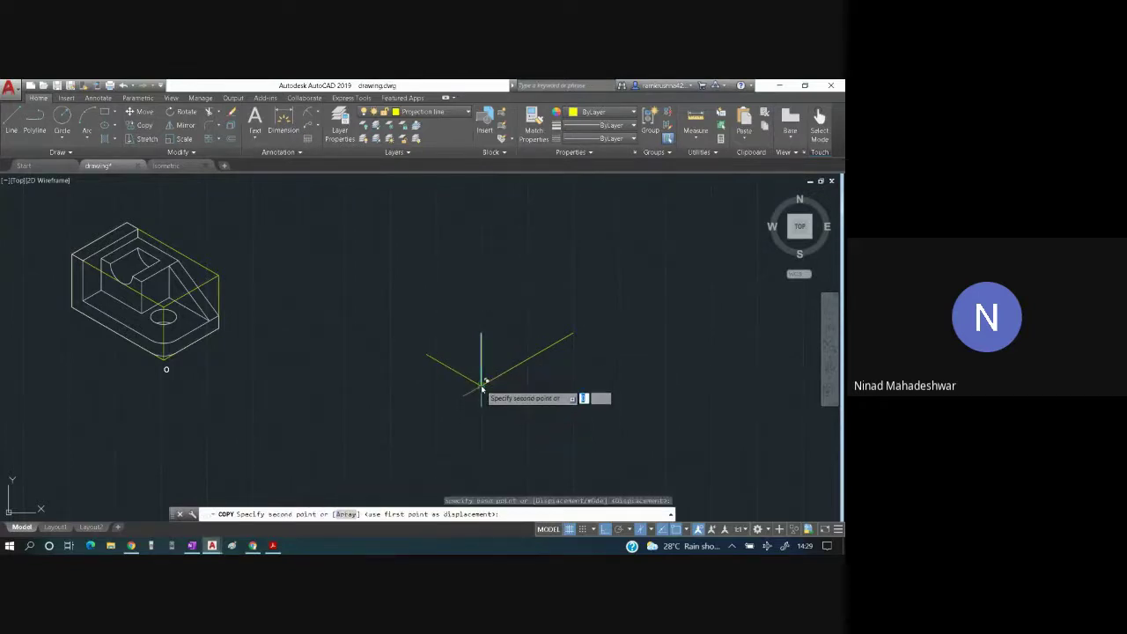
left_click(426, 356)
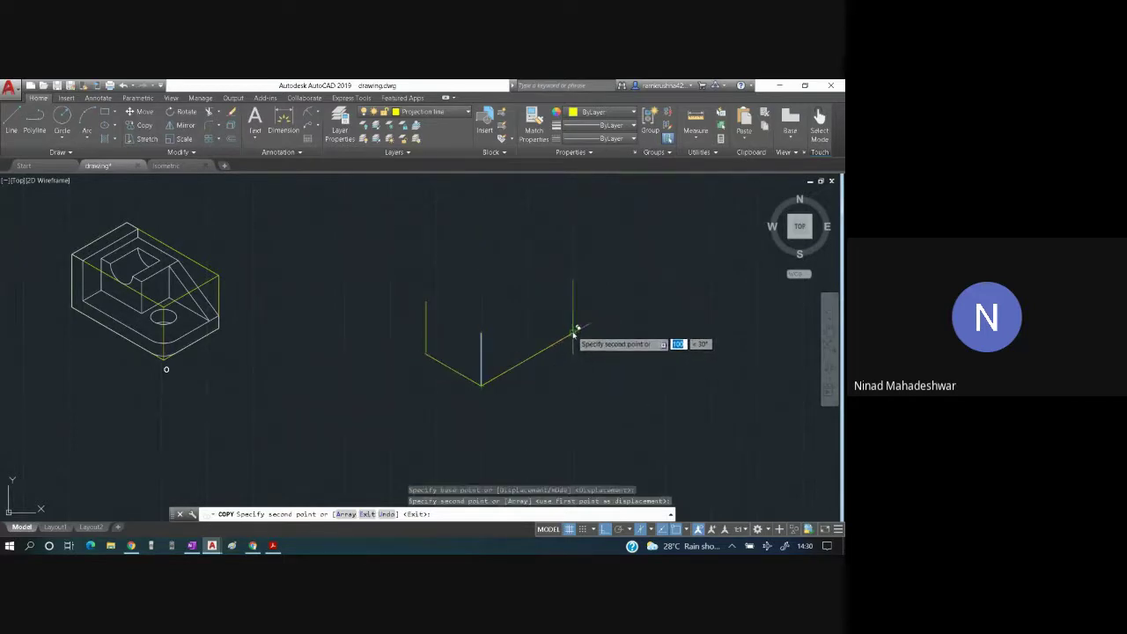
key("Escape")
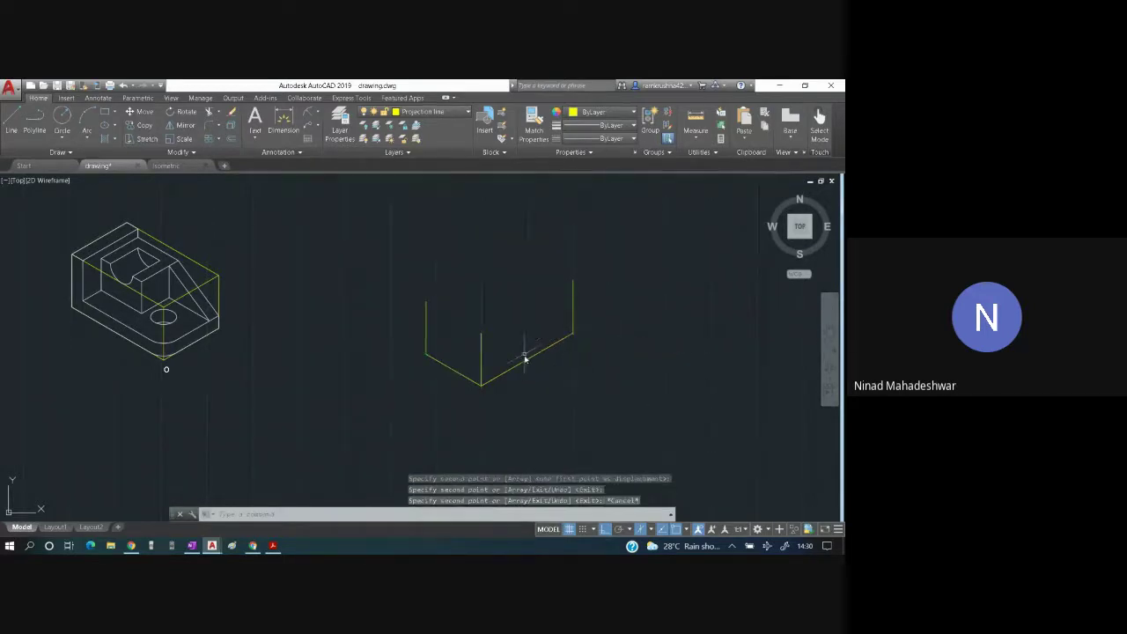
- Copy the 60-unit base edge from the base corner to the tops of the near corner and far 100-unit-end vertical edges
left_click(447, 367)
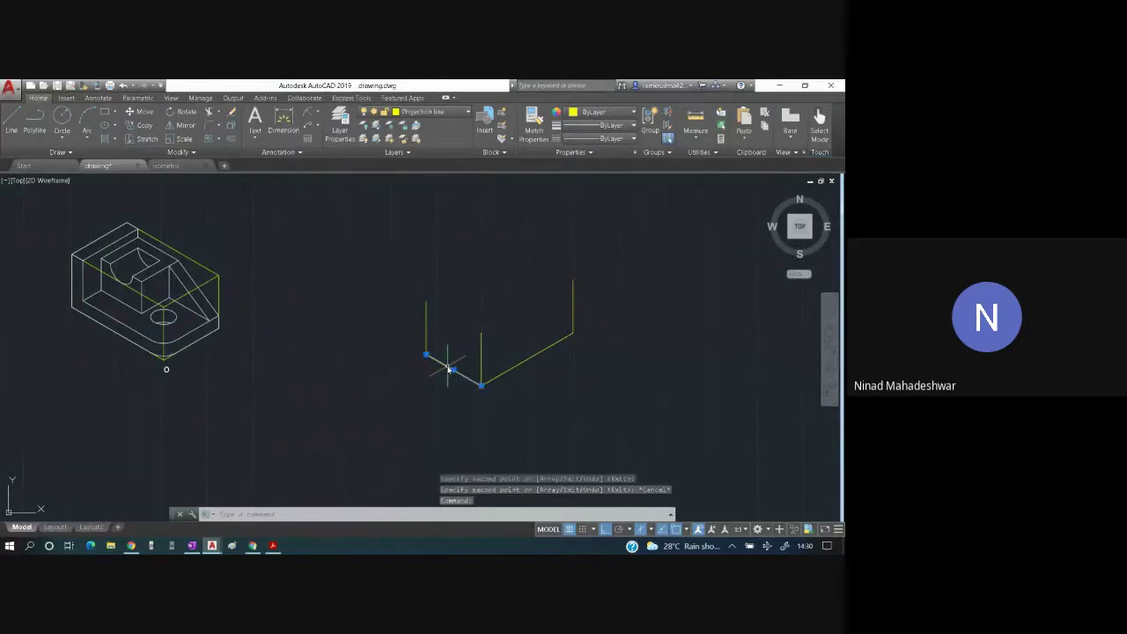
left_click(143, 125)
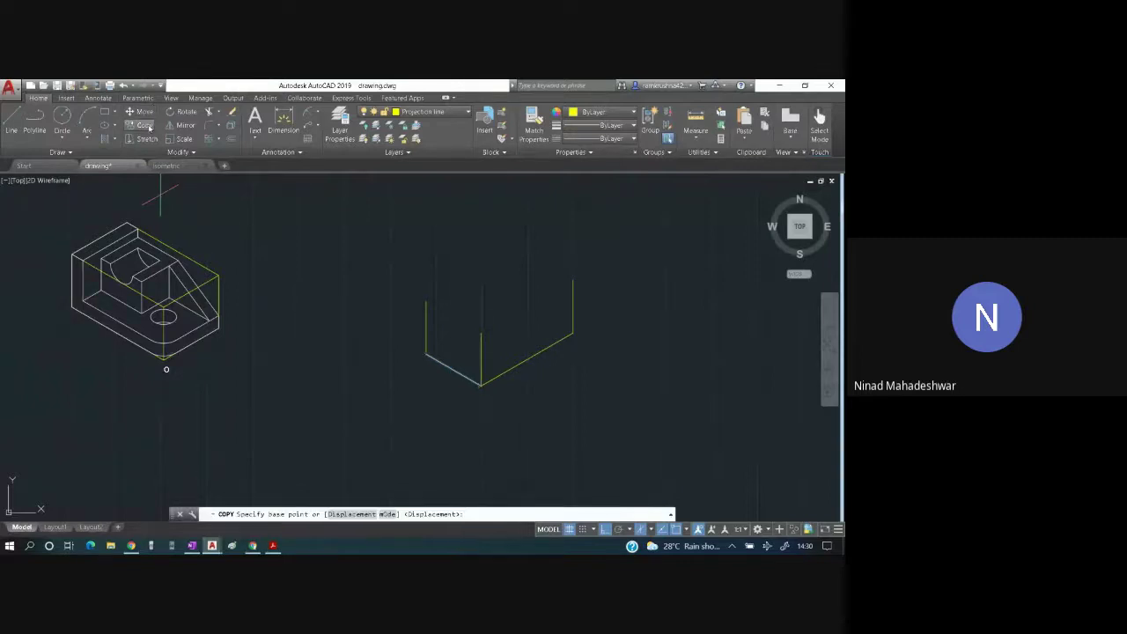
left_click(481, 384)
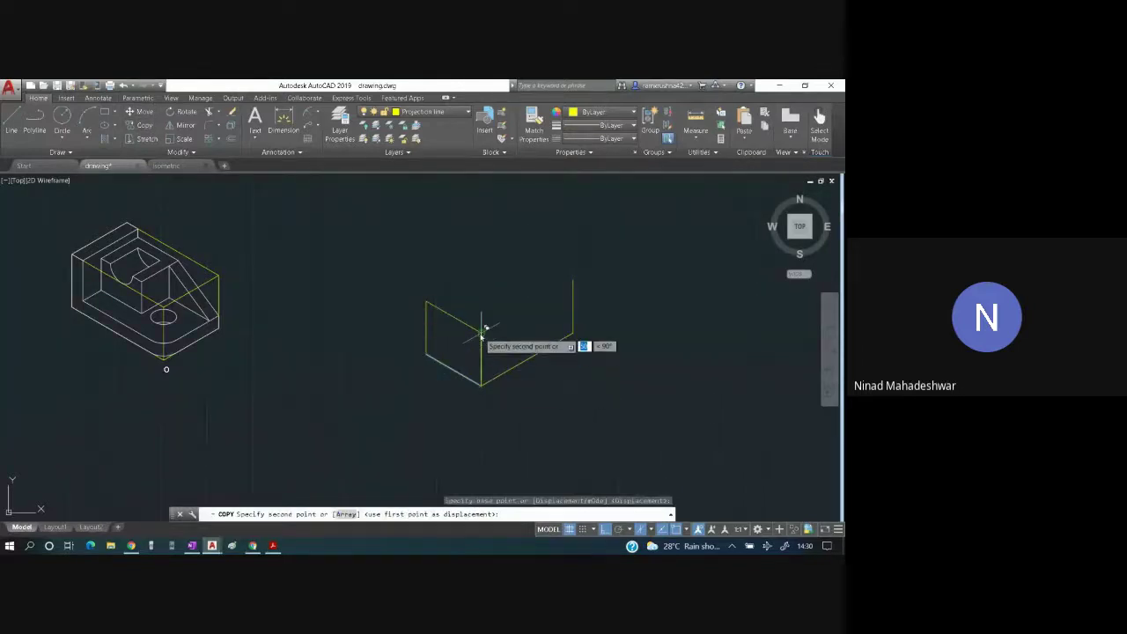
left_click(572, 333)
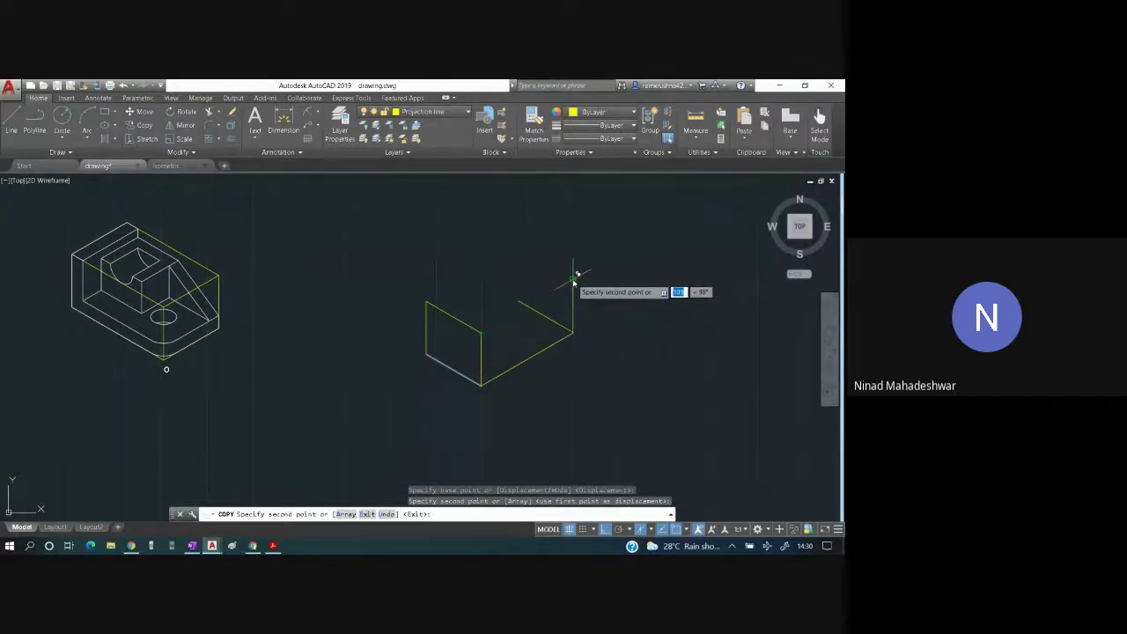
left_click(573, 280)
key("Escape")
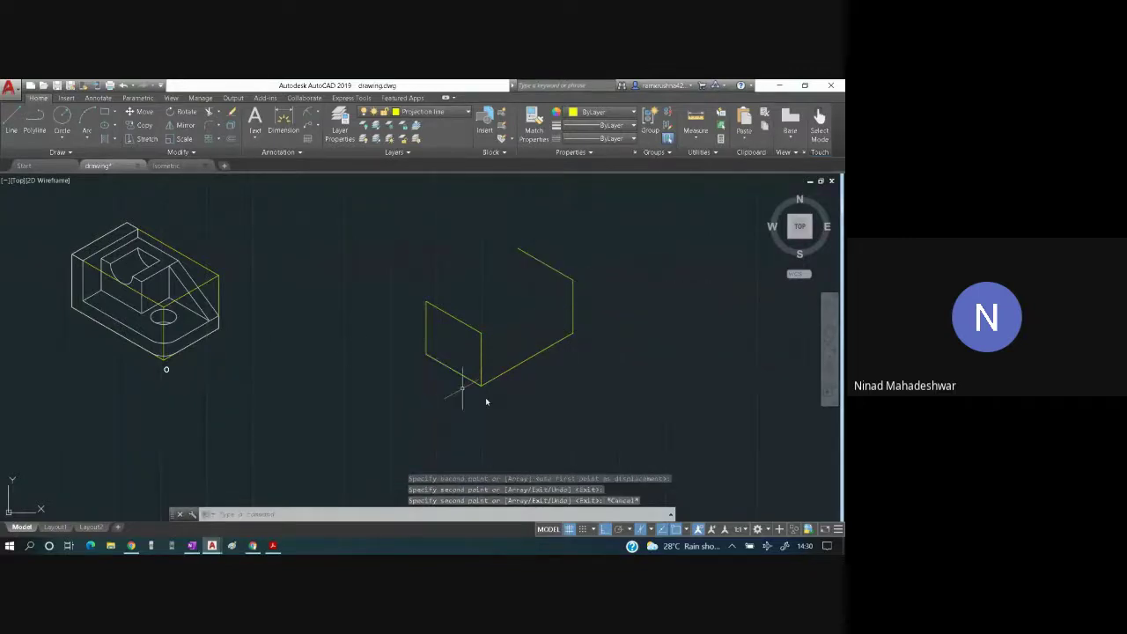
- Copy the 100-unit base edge from the base corner to the tops of the near and 60-unit-end vertical edges, closing the box
left_click(510, 370)
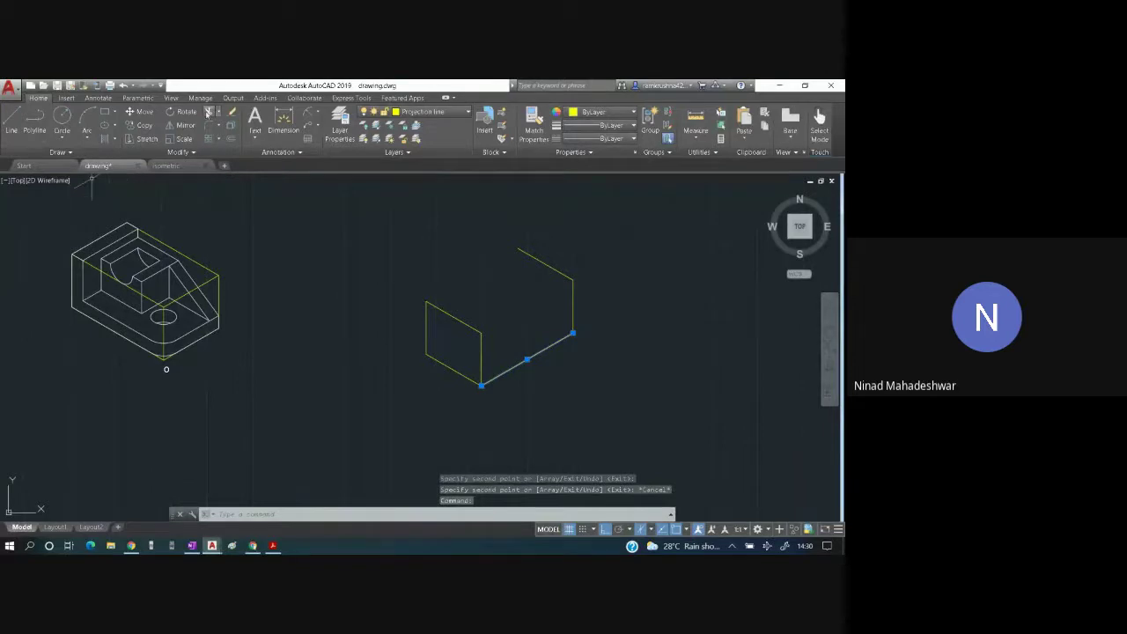
left_click(139, 125)
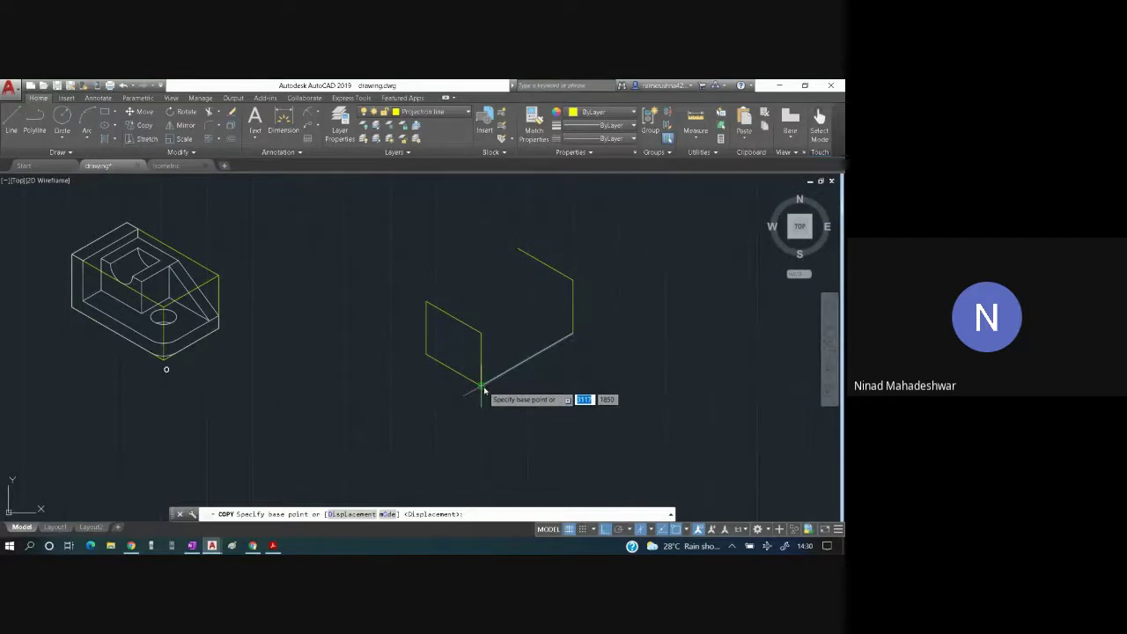
left_click(483, 386)
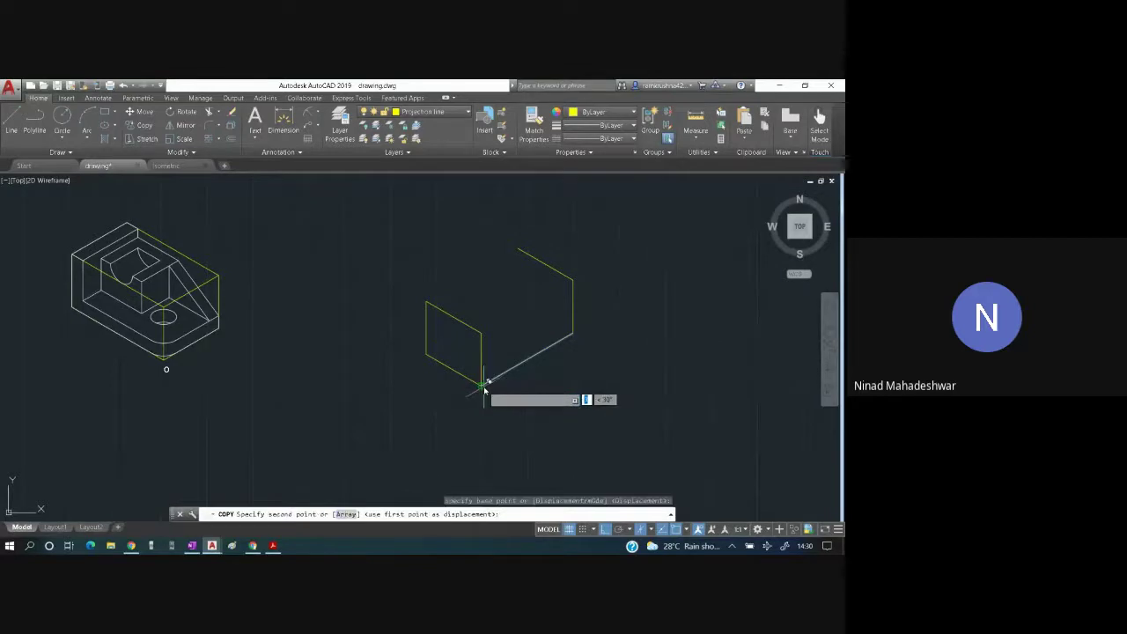
left_click(483, 327)
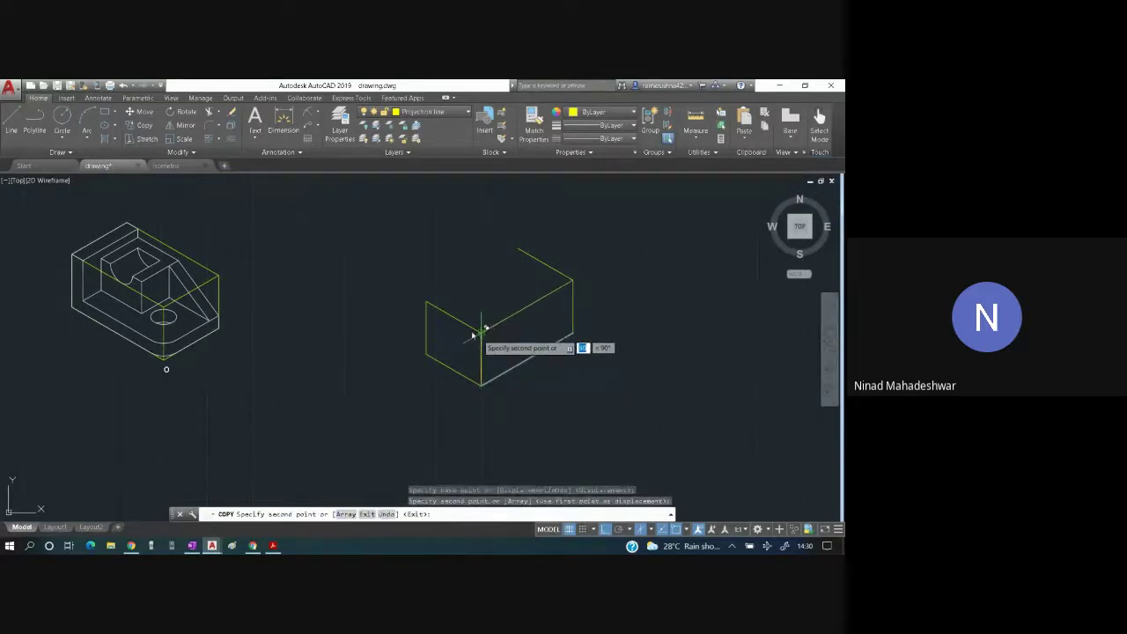
left_click(427, 302)
key("Escape")
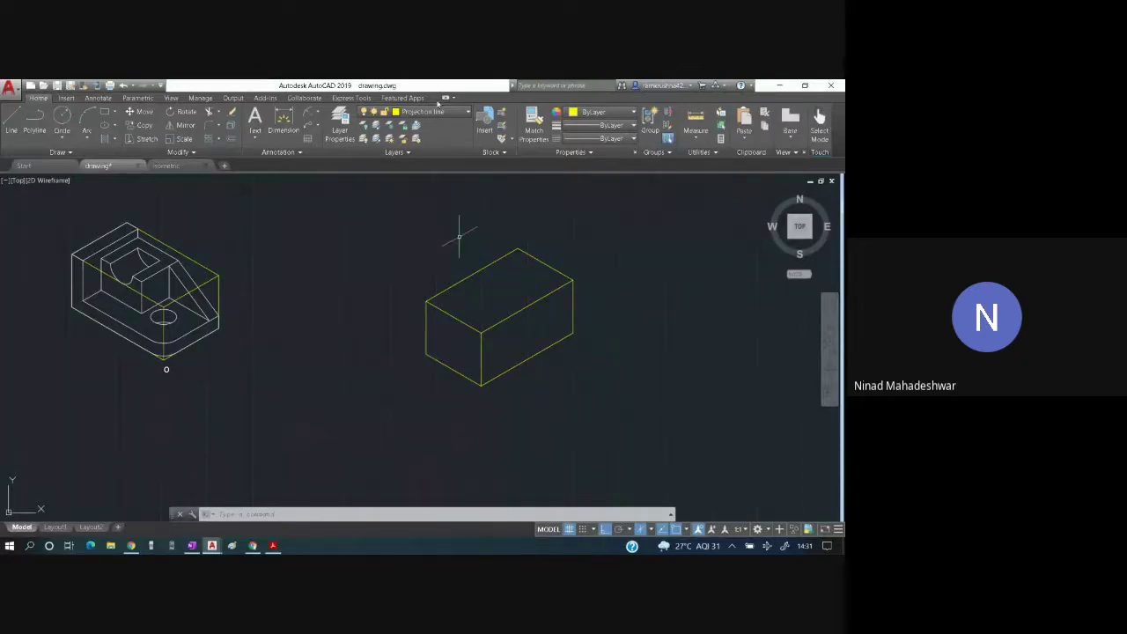
- Make layer 0 current and check question 58's views in the Acrobat Reader assignment before returning to the AutoCAD drawing
left_click(440, 113)
left_click(436, 125)
key("alt+Tab")
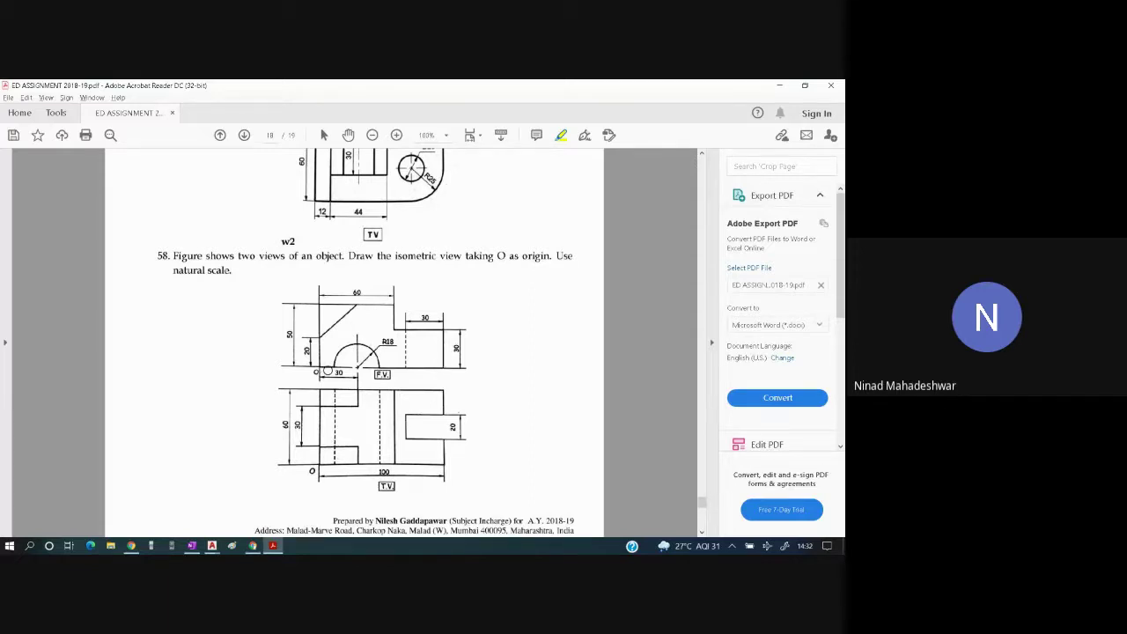
key("alt+Tab")
left_click(327, 370)
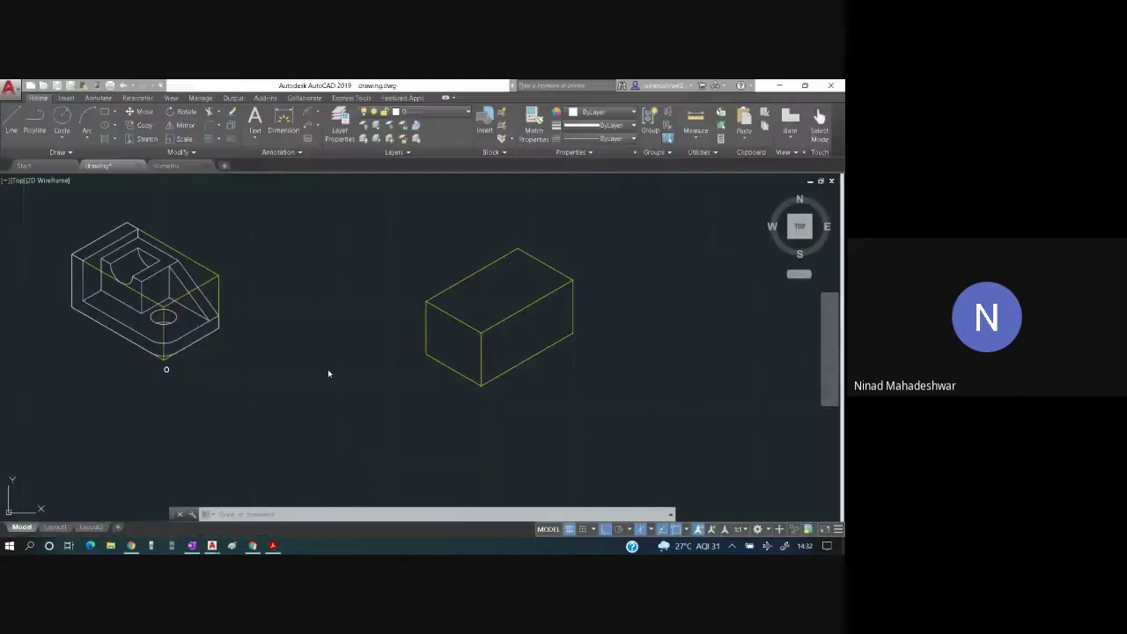
- Draw a line from the near base corner 20 units straight up and continue it to the box's top corner
left_click(11, 123)
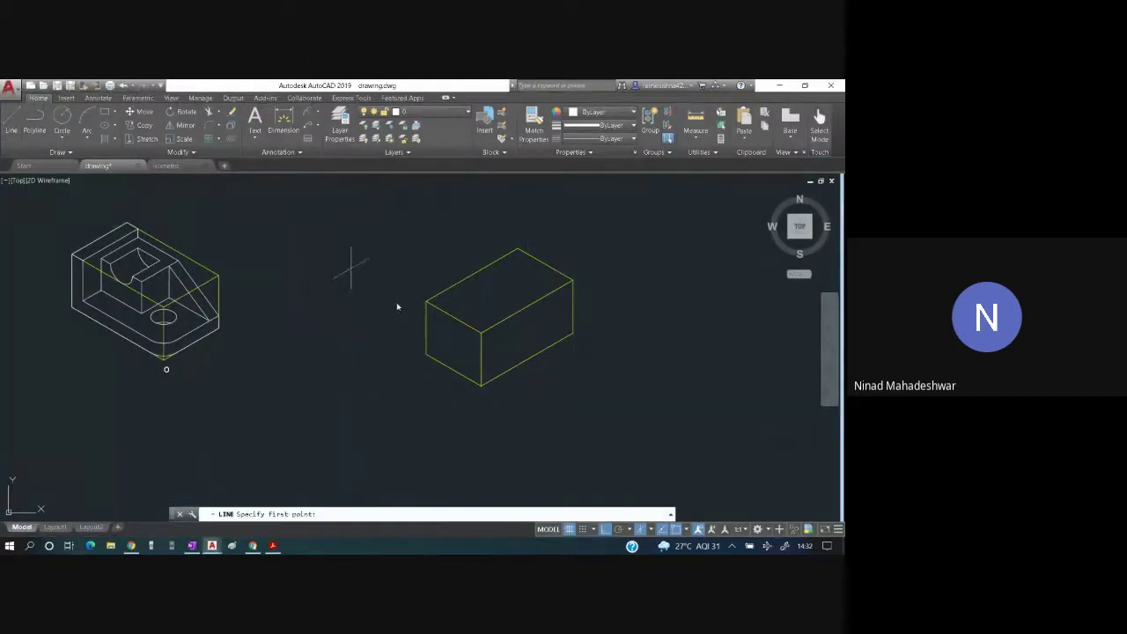
left_click(481, 385)
type("20")
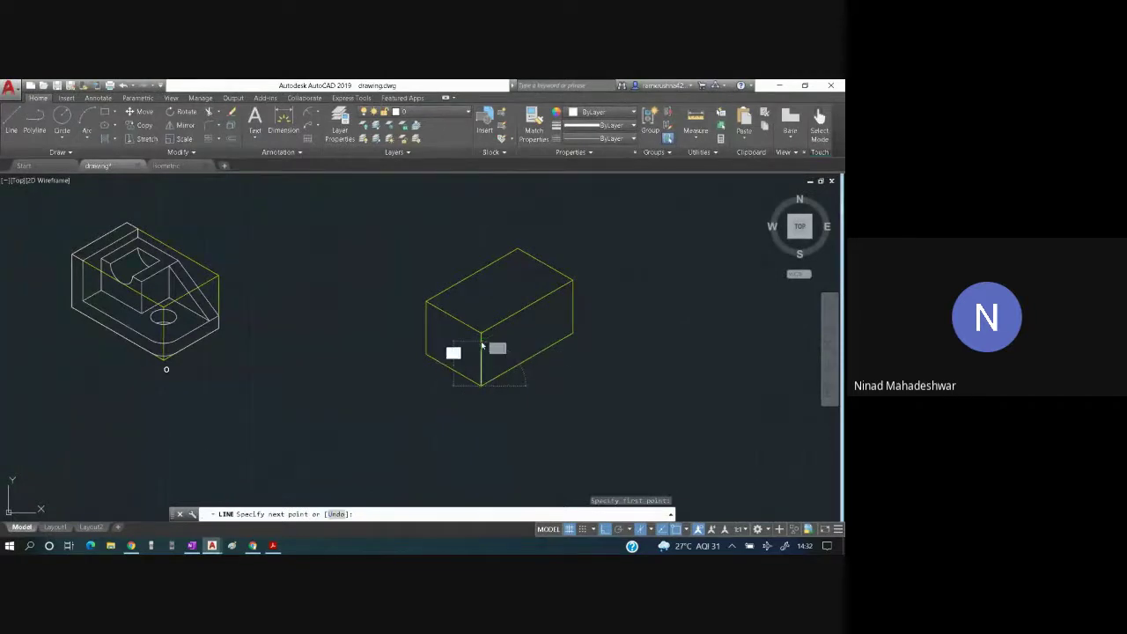
key("Return")
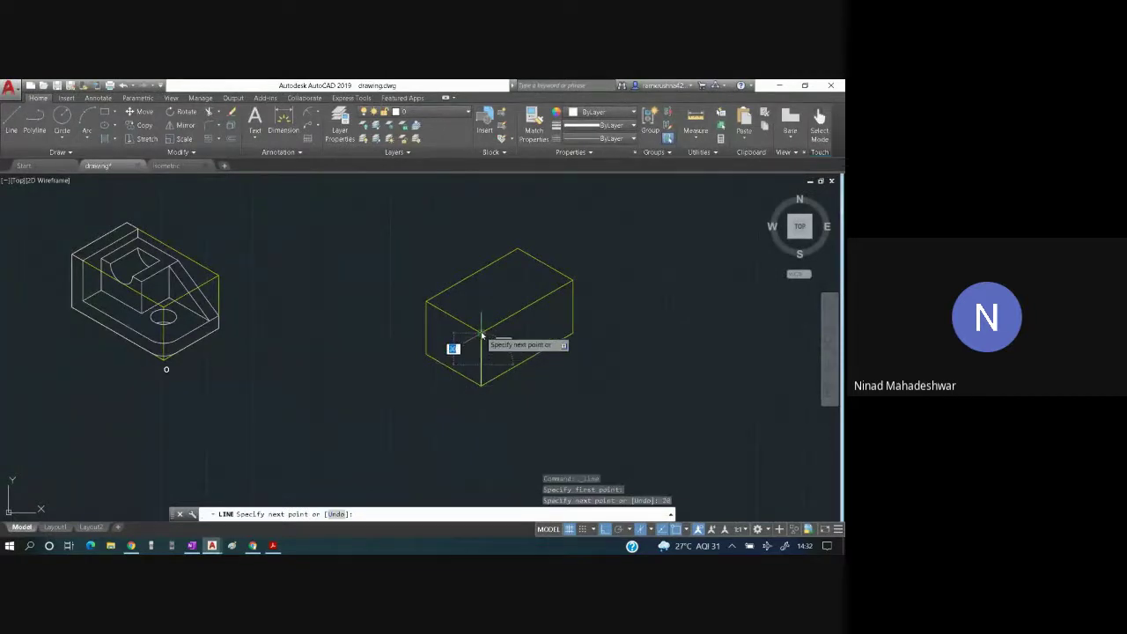
left_click(480, 335)
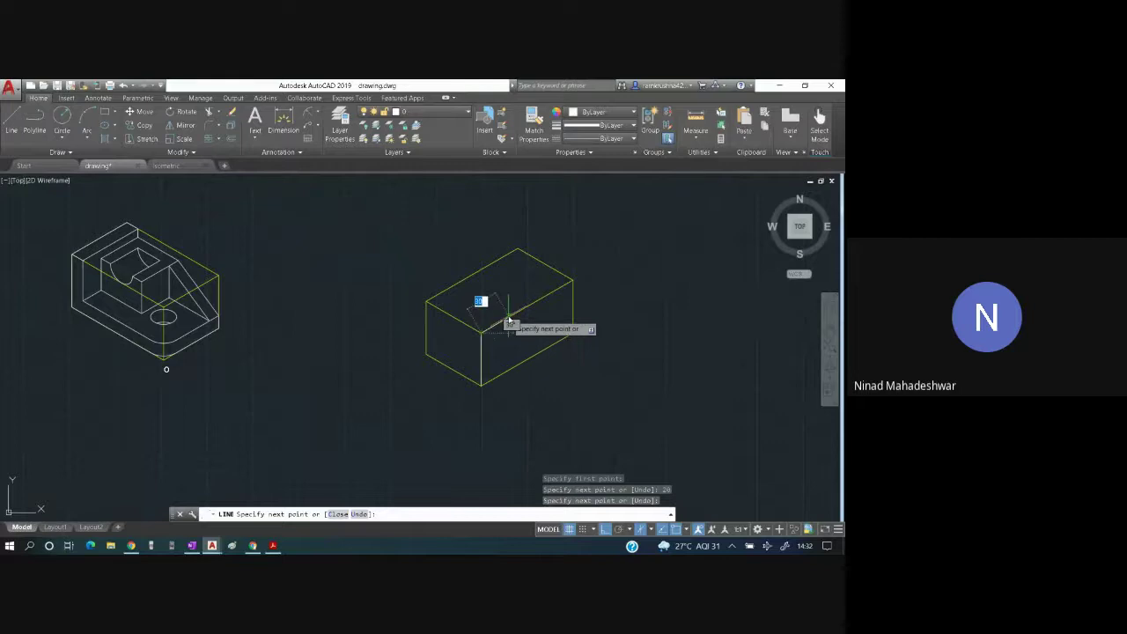
- Check the front view's top width in the PDF and continue the line 60 units along the box's long top edge
key("alt+Tab")
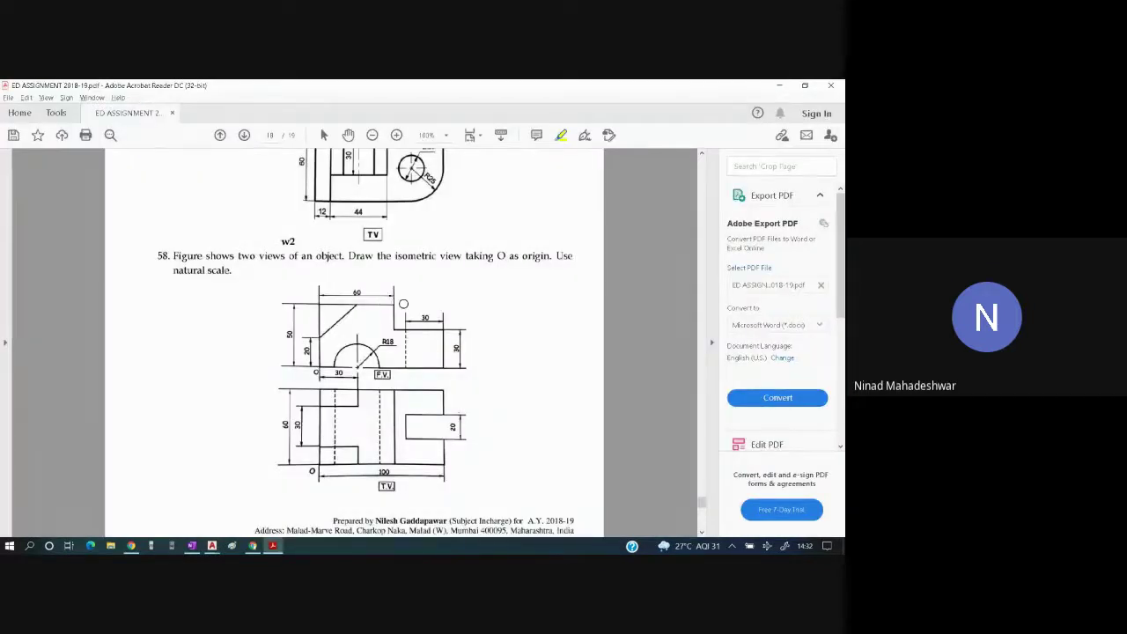
key("alt+Tab")
type("30")
key("Return")
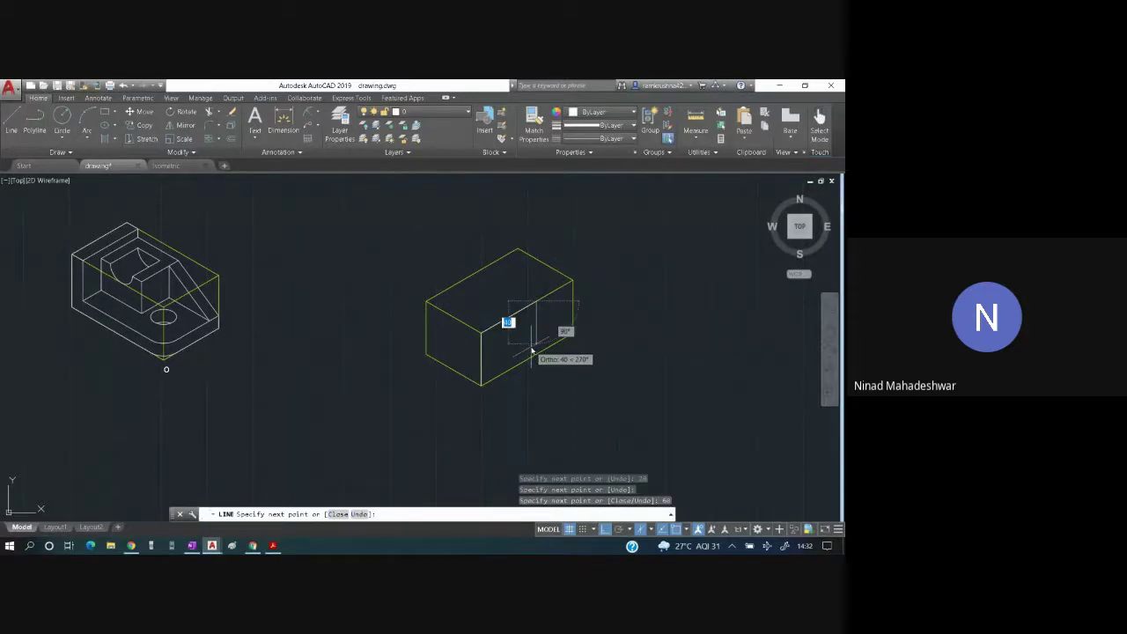
- Check the step height in the PDF, continue the line 20 units down, and extend it at 30° past the box's far vertical edge
key("alt+Tab")
left_click(411, 294)
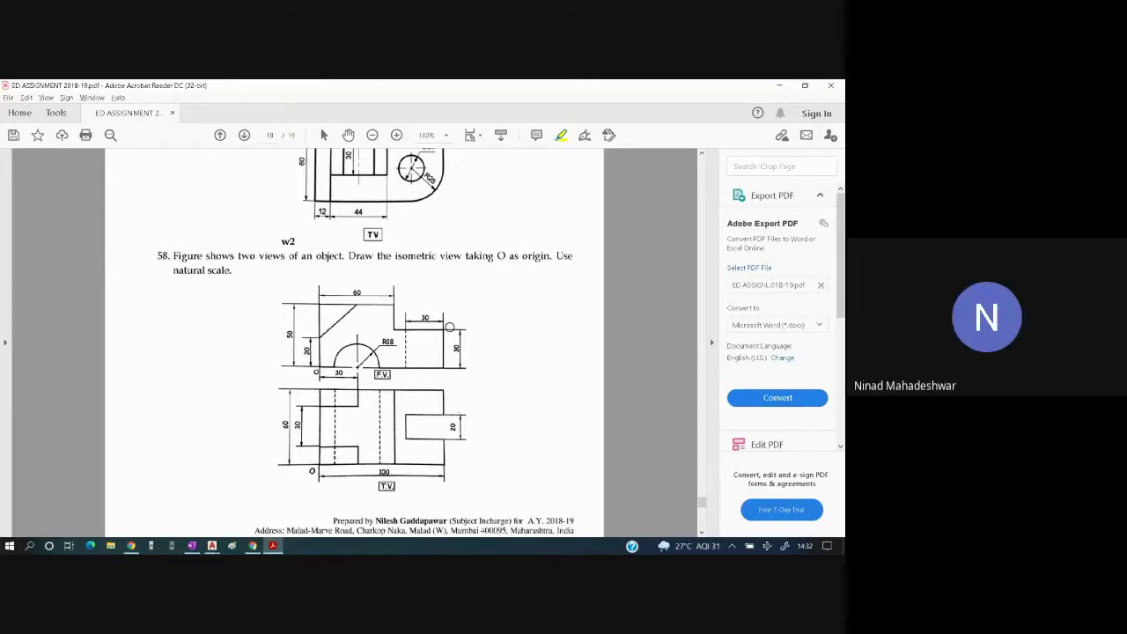
key("alt+Tab")
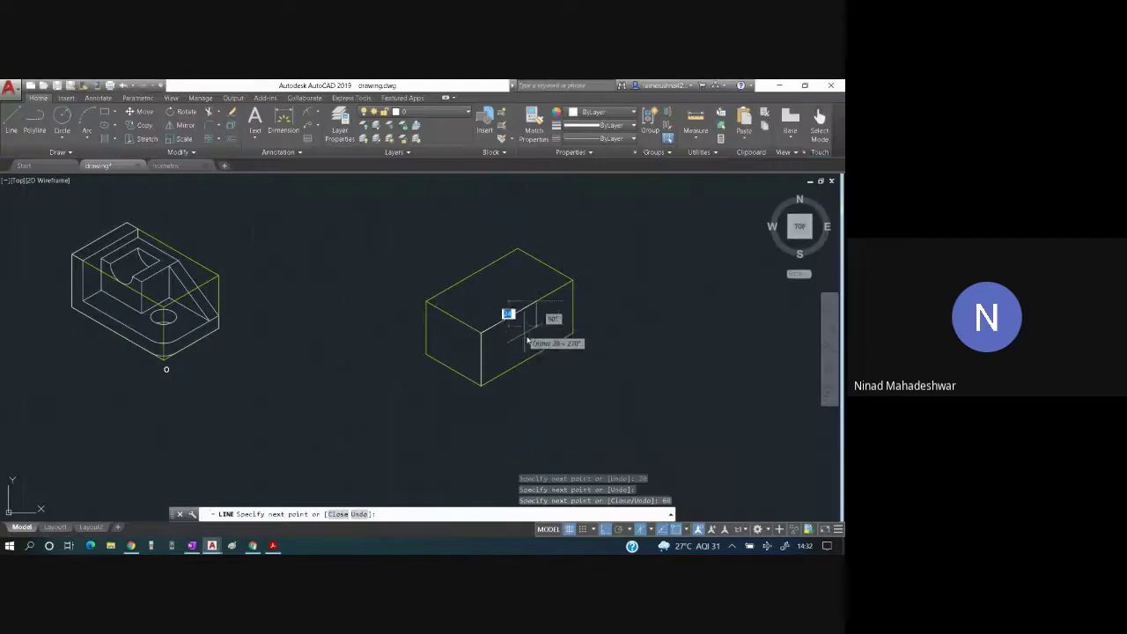
type("28")
key("Return")
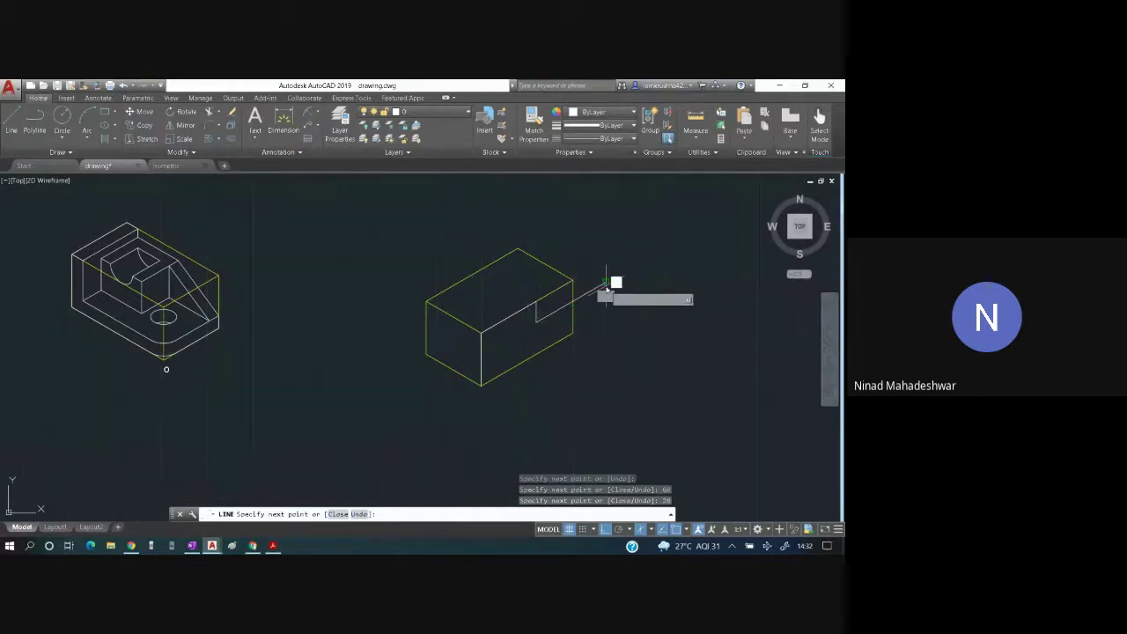
left_click(607, 286)
key("Escape")
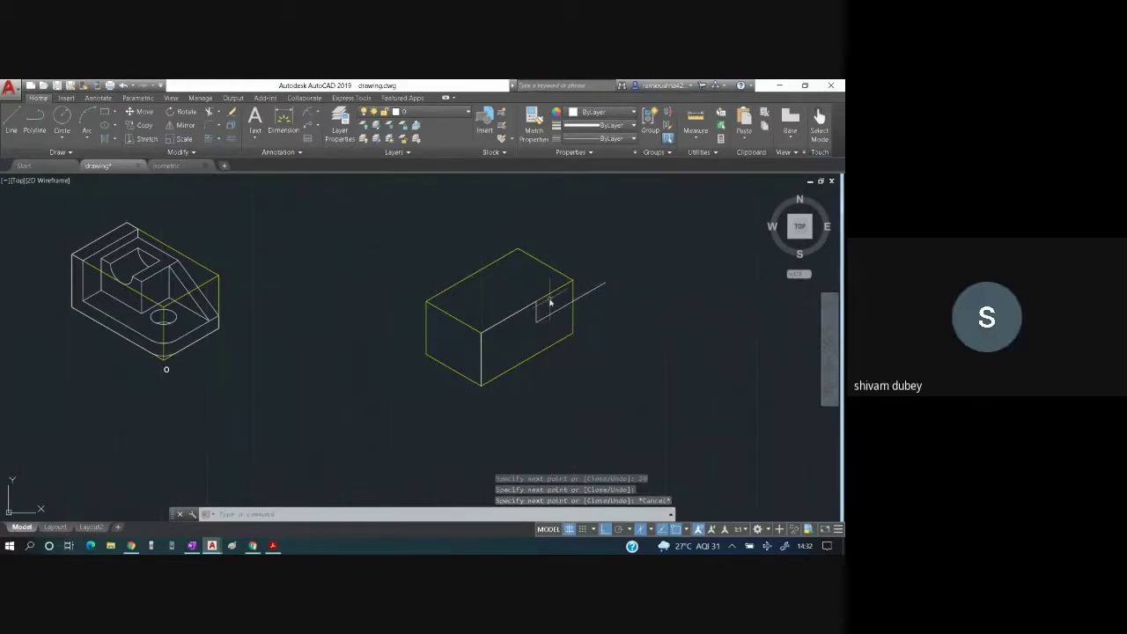
- Recheck the front view in the PDF and trim the step line's overhang beyond the box's far vertical edge
key("alt+Tab")
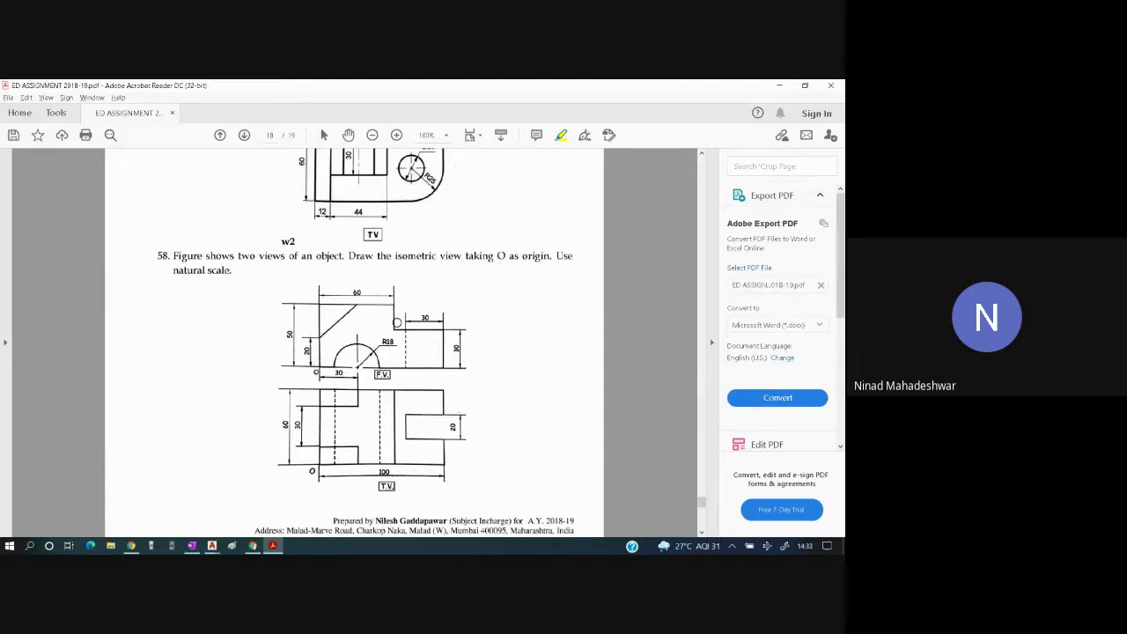
key("alt+Tab")
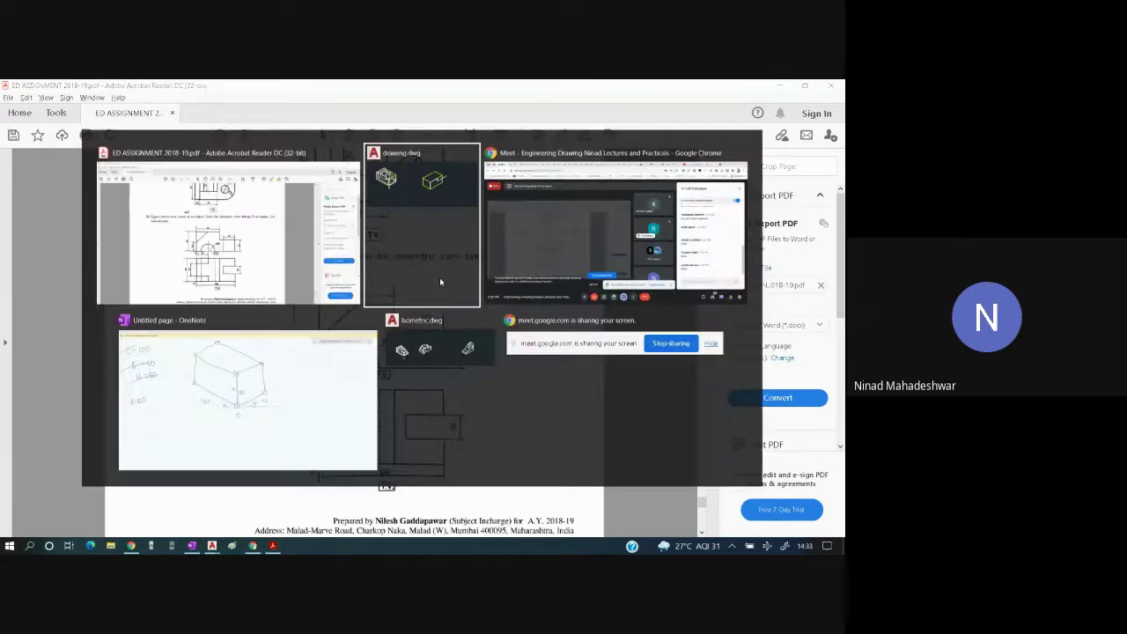
key("ctrl+a")
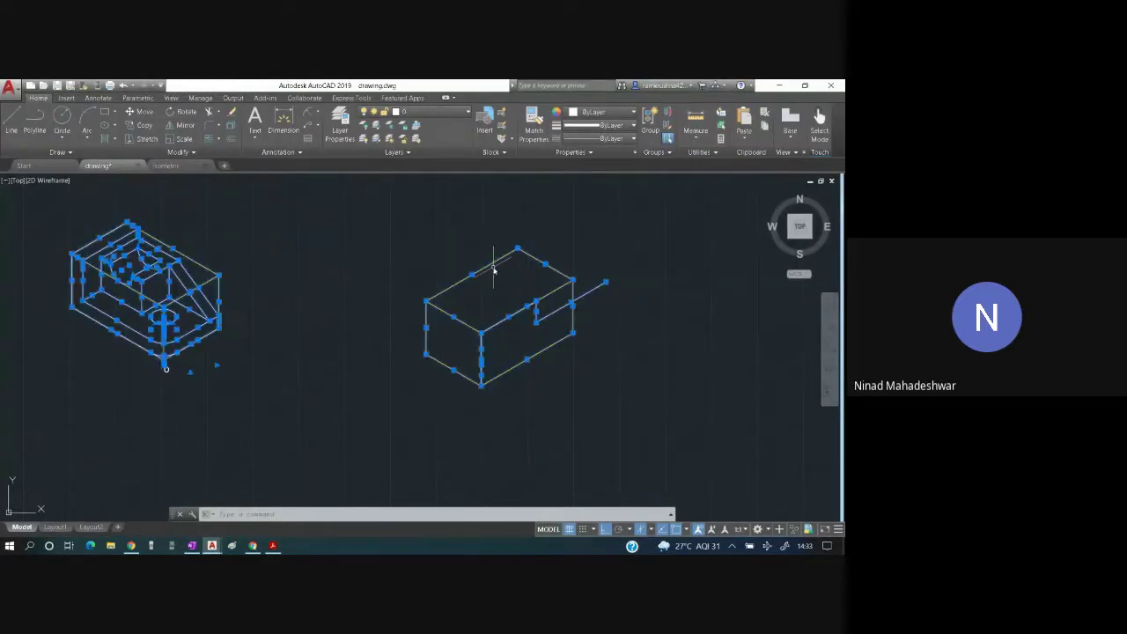
left_click(208, 112)
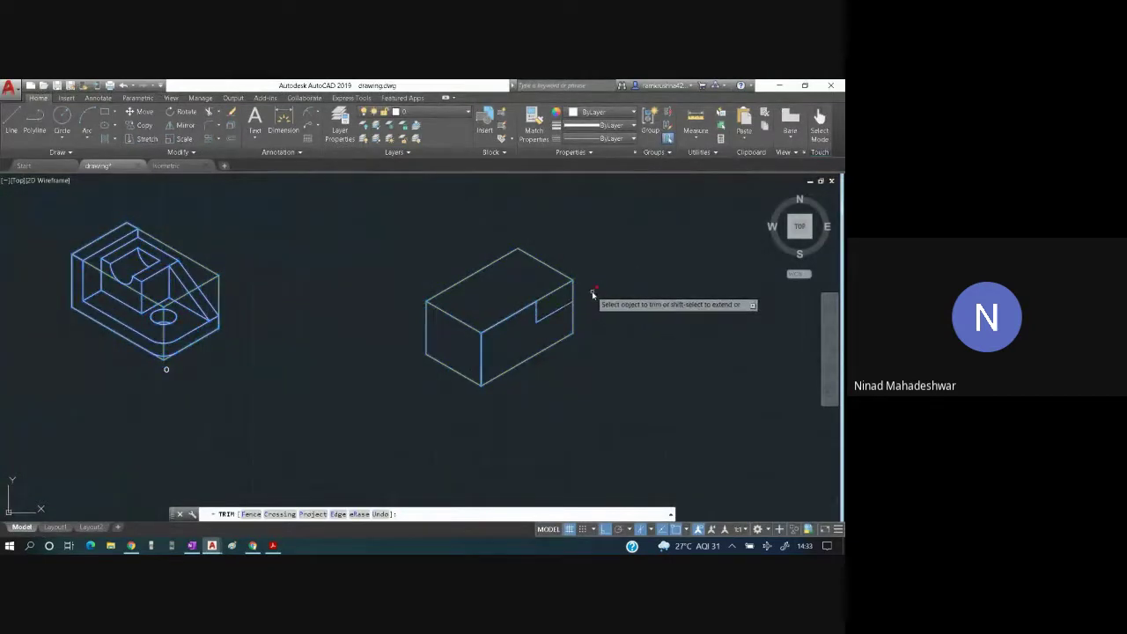
key("Escape")
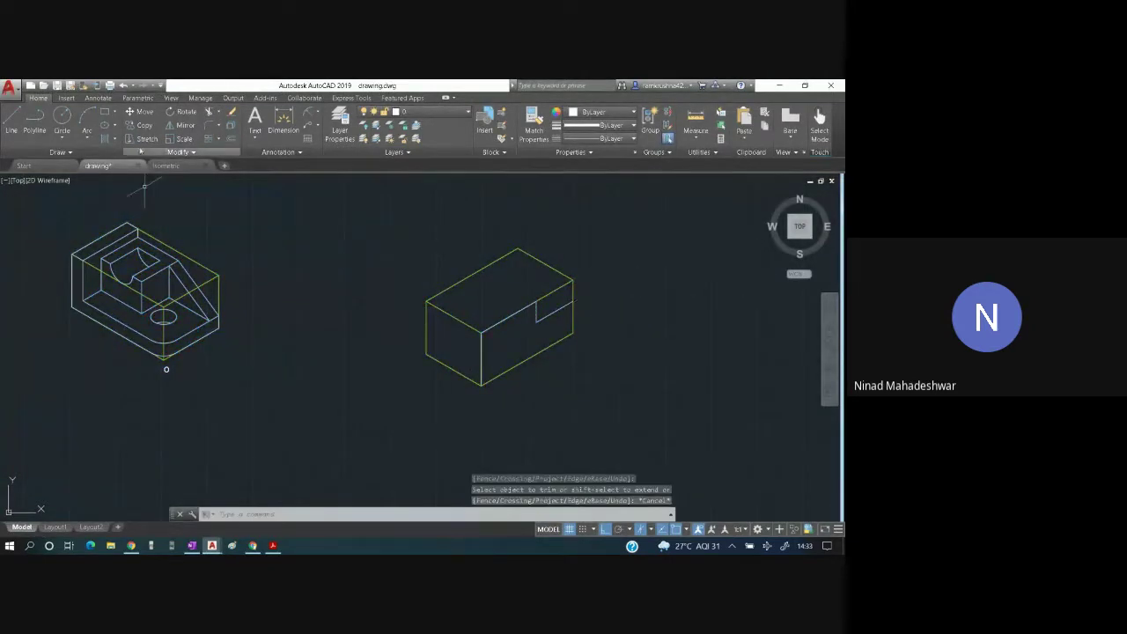
- Draw the face's closing lines from the step line's trimmed end down to the base and back to the near base corner
left_click(12, 121)
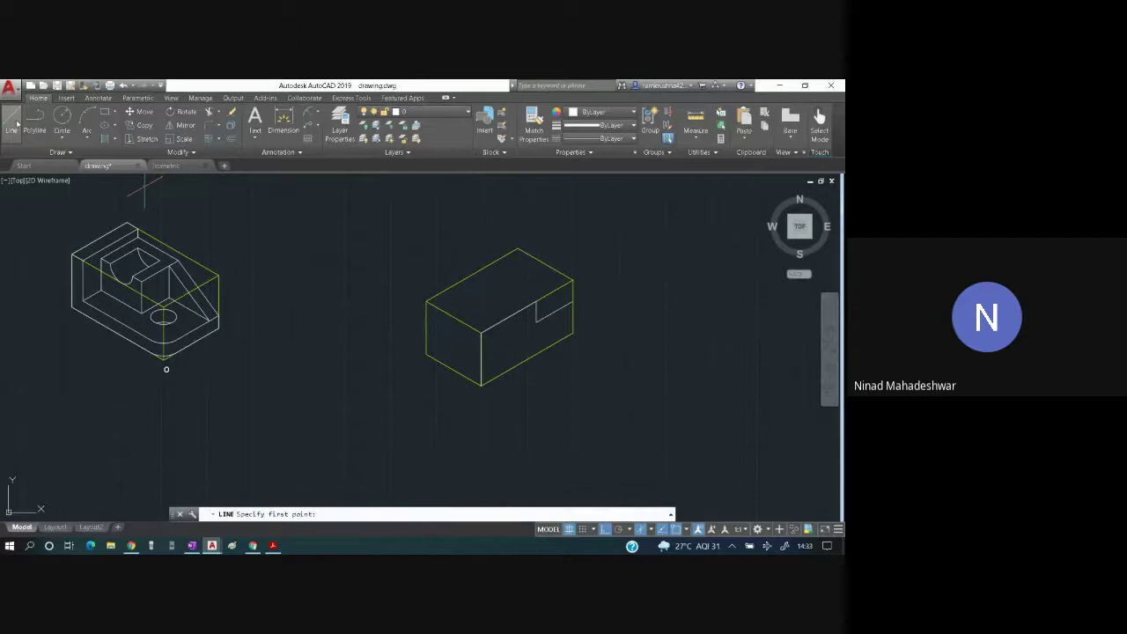
left_click(572, 304)
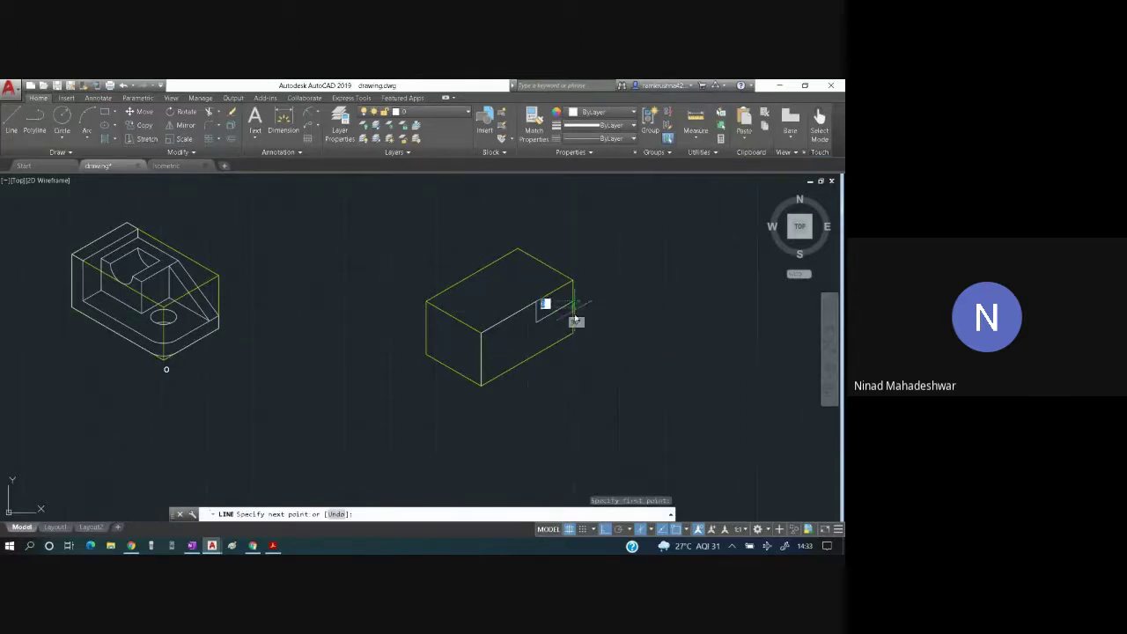
left_click(573, 331)
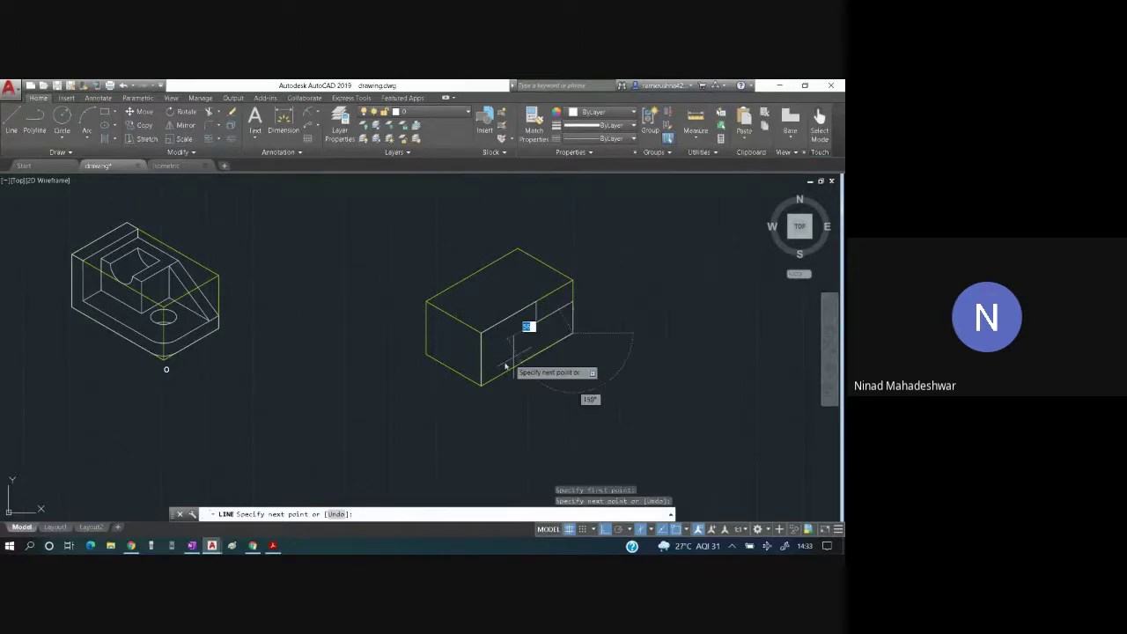
left_click(482, 385)
key("Escape")
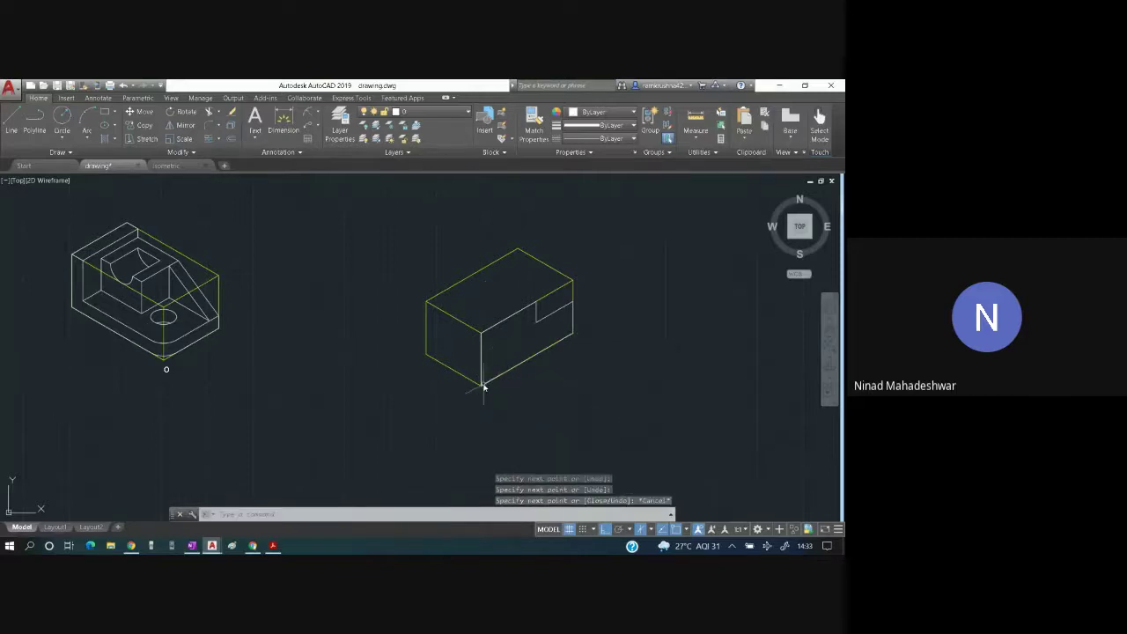
- Turn off the Projection line layer and compare the outlined face with question 58's front view in the PDF
left_click(444, 112)
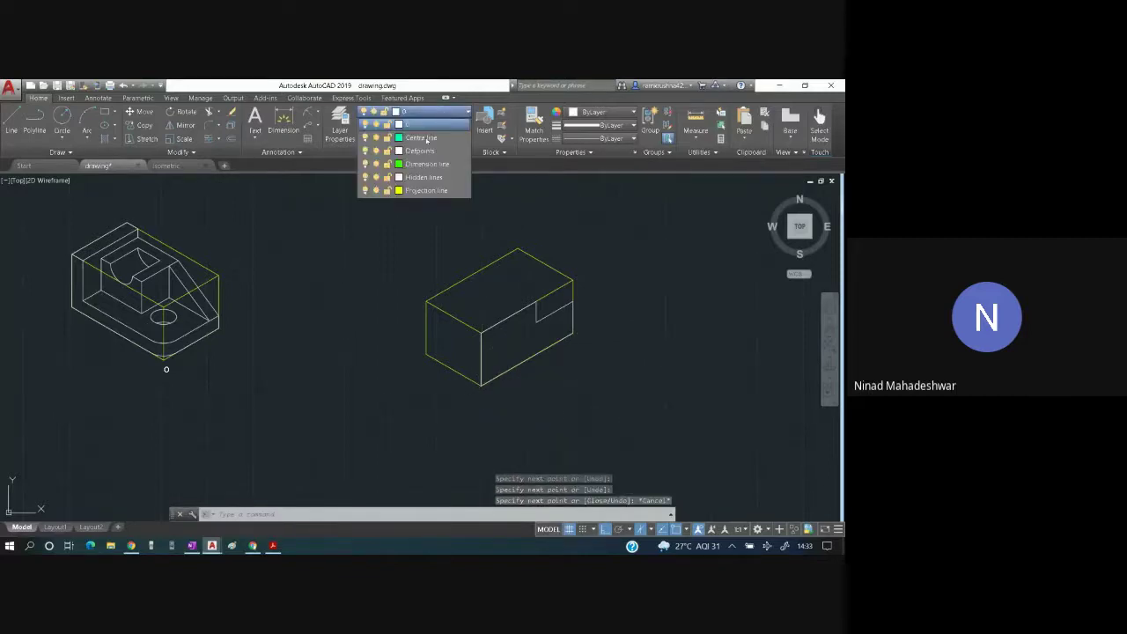
left_click(366, 191)
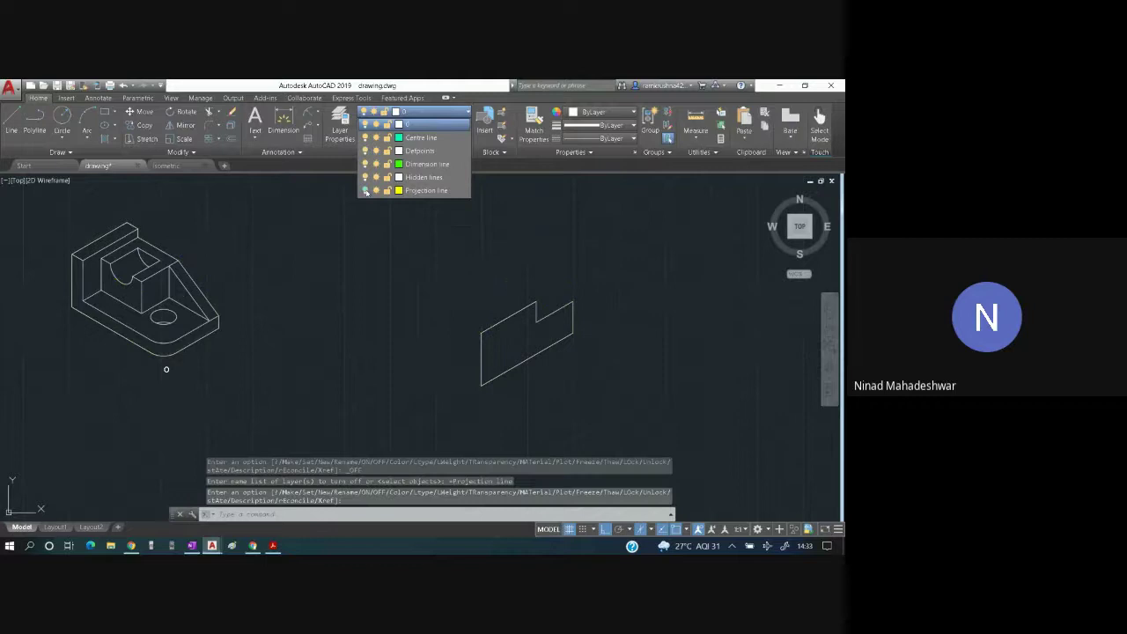
key("alt+Tab")
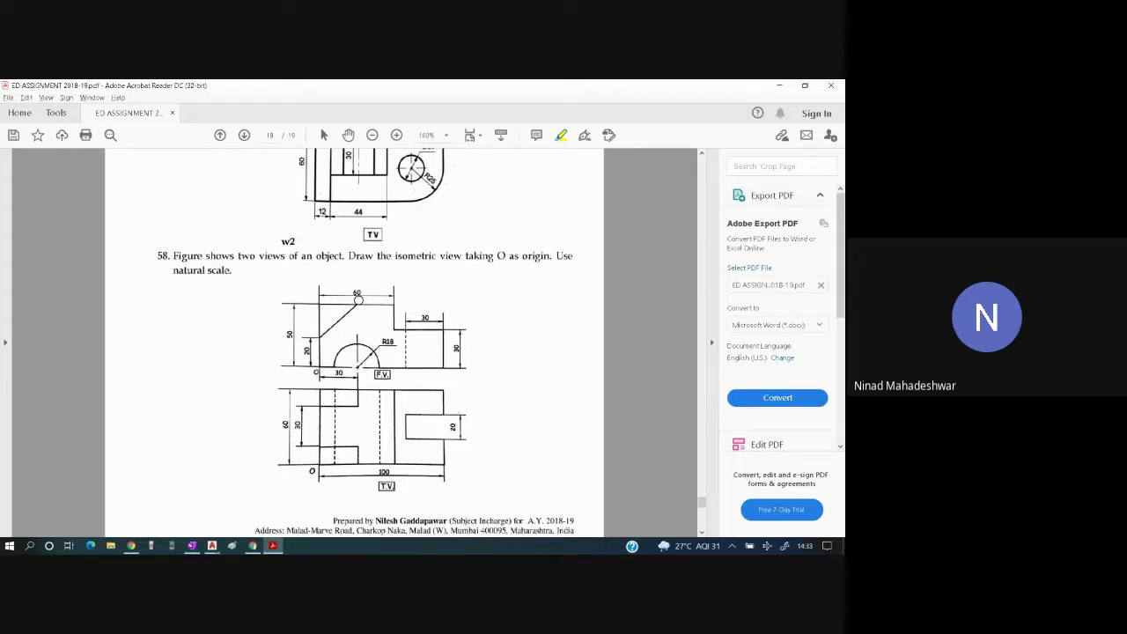
key("alt+Tab")
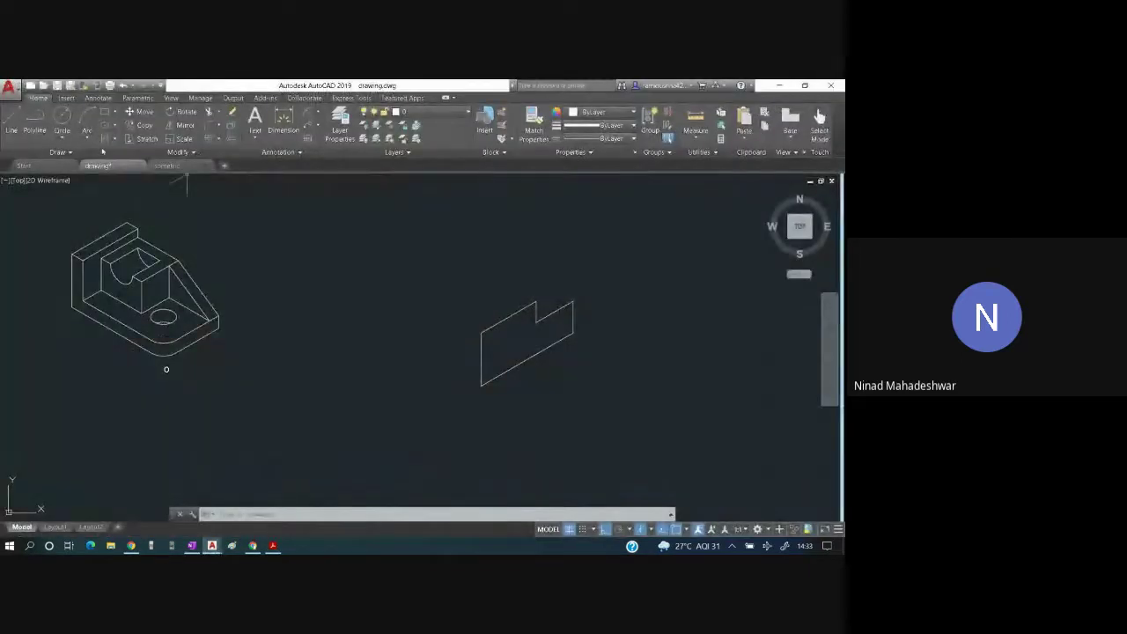
- Draw the sloping line from the 20-unit point on the near vertical edge to the top edge's midpoint, and check it against the PDF
left_click(11, 123)
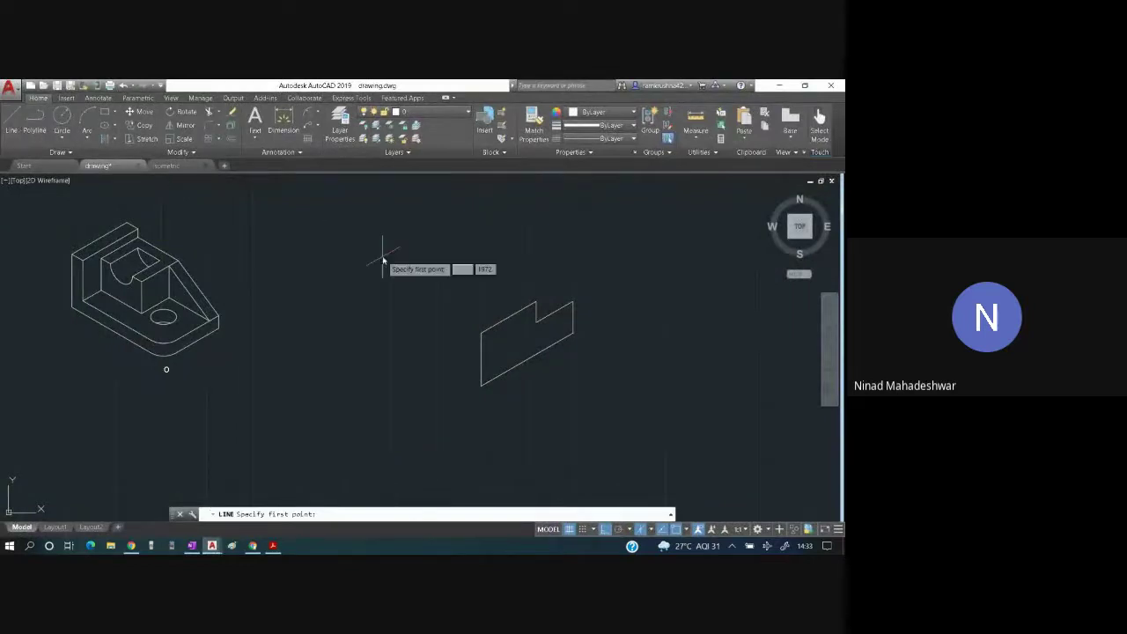
left_click(481, 367)
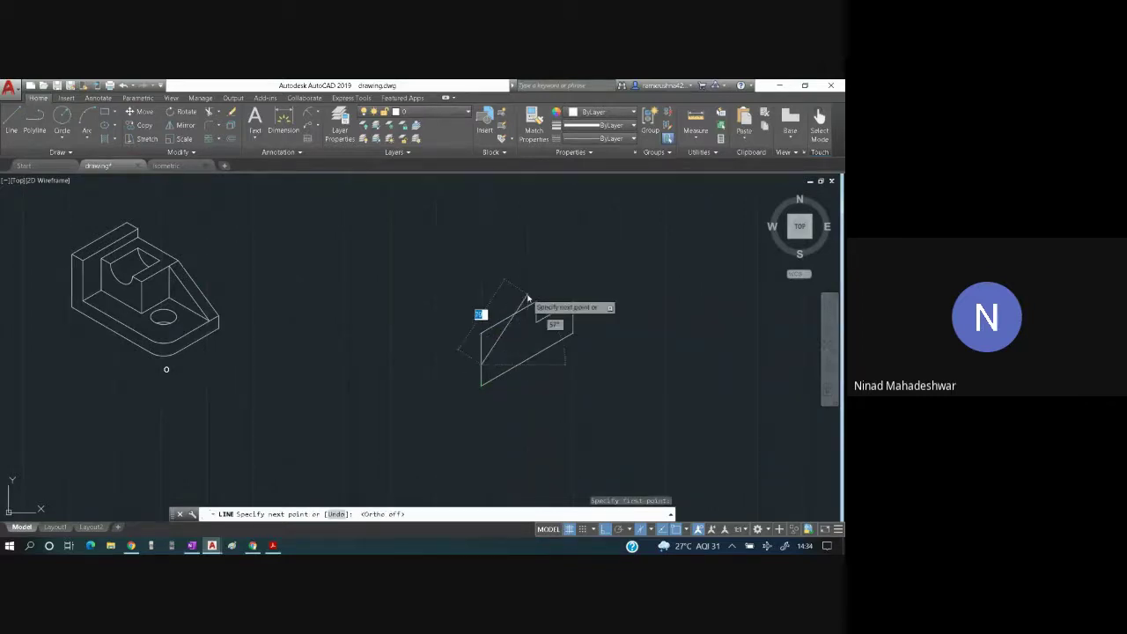
key("F8")
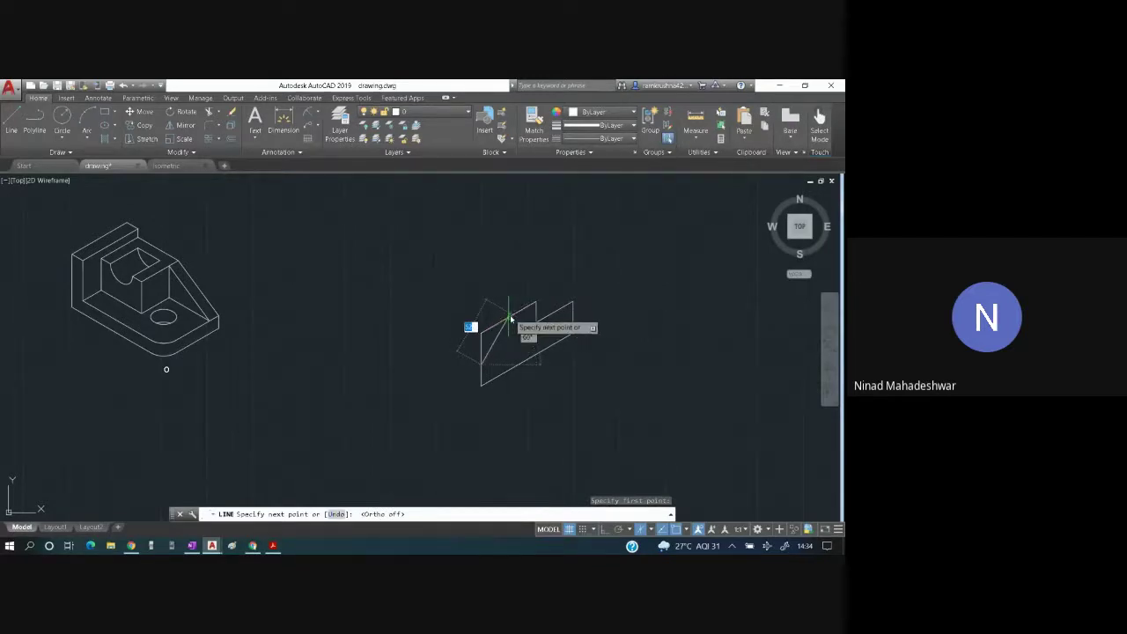
key("Escape")
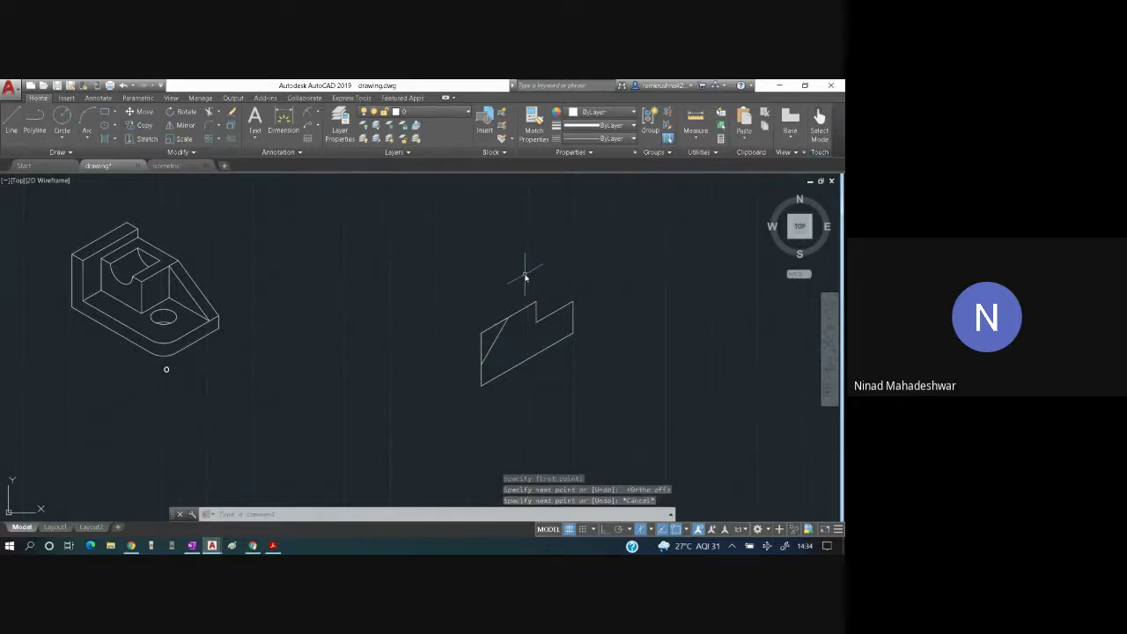
key("alt+Tab")
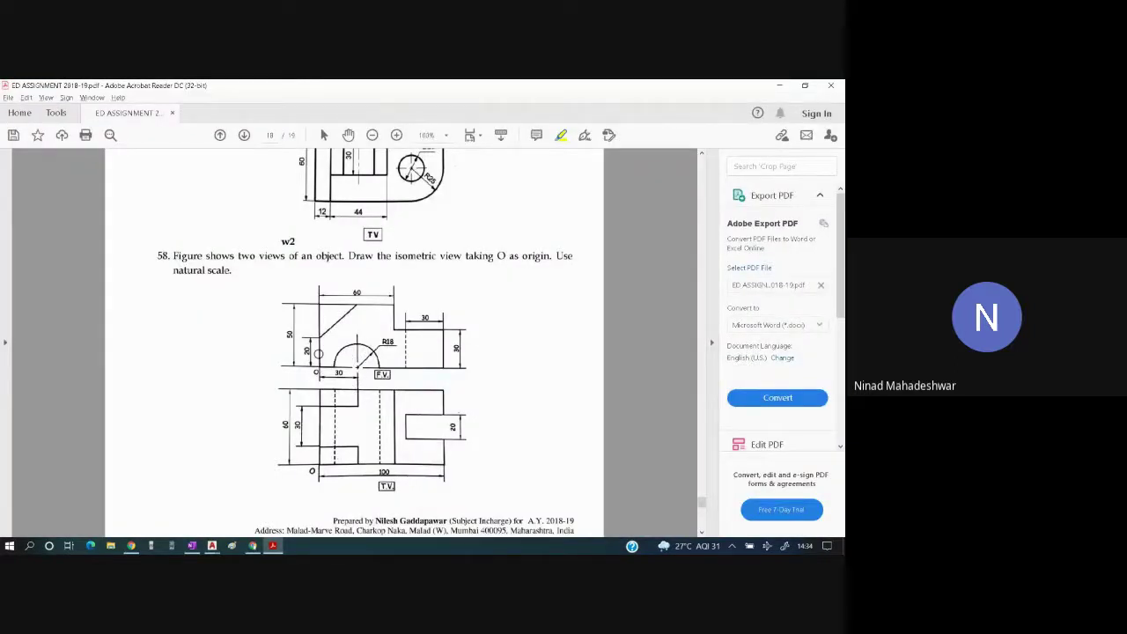
key("alt+Tab")
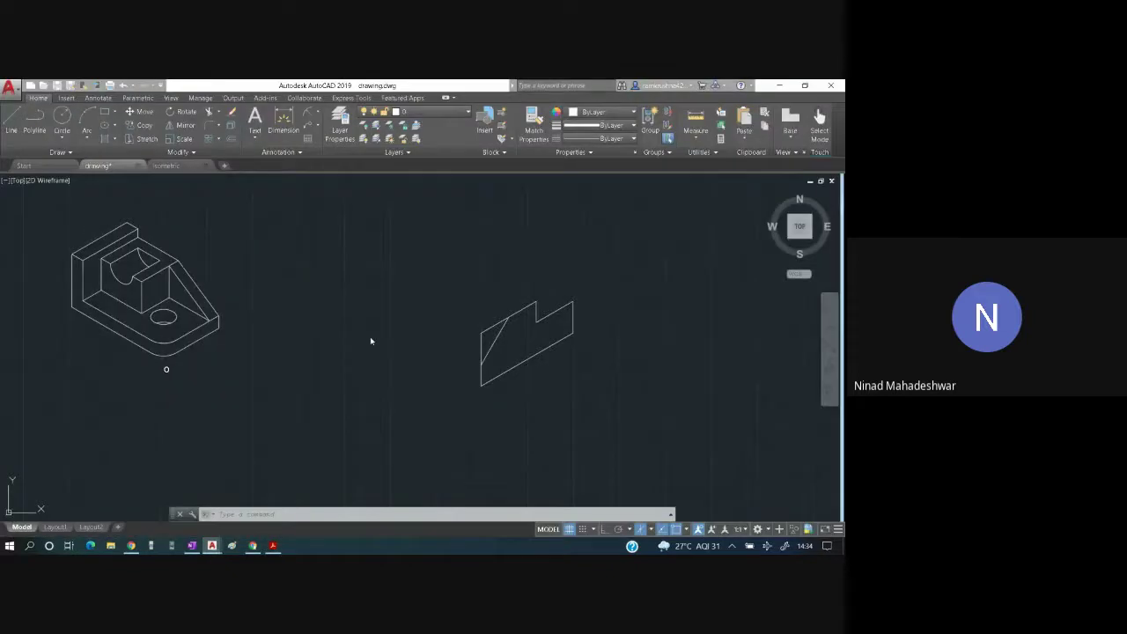
left_click(481, 378)
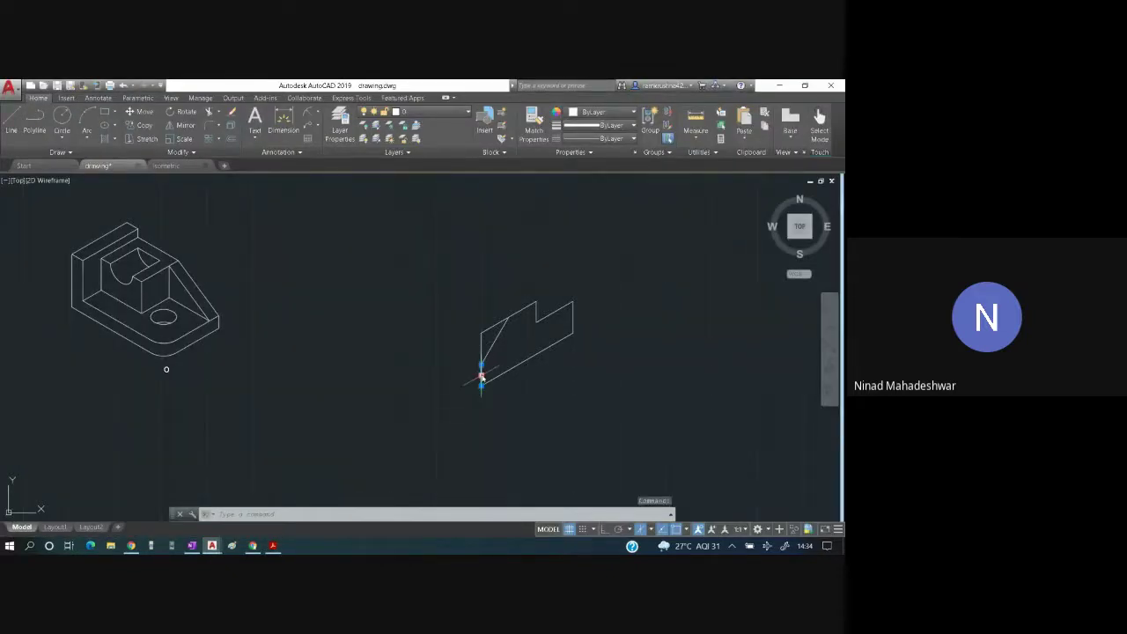
key("Escape")
key("Escape")
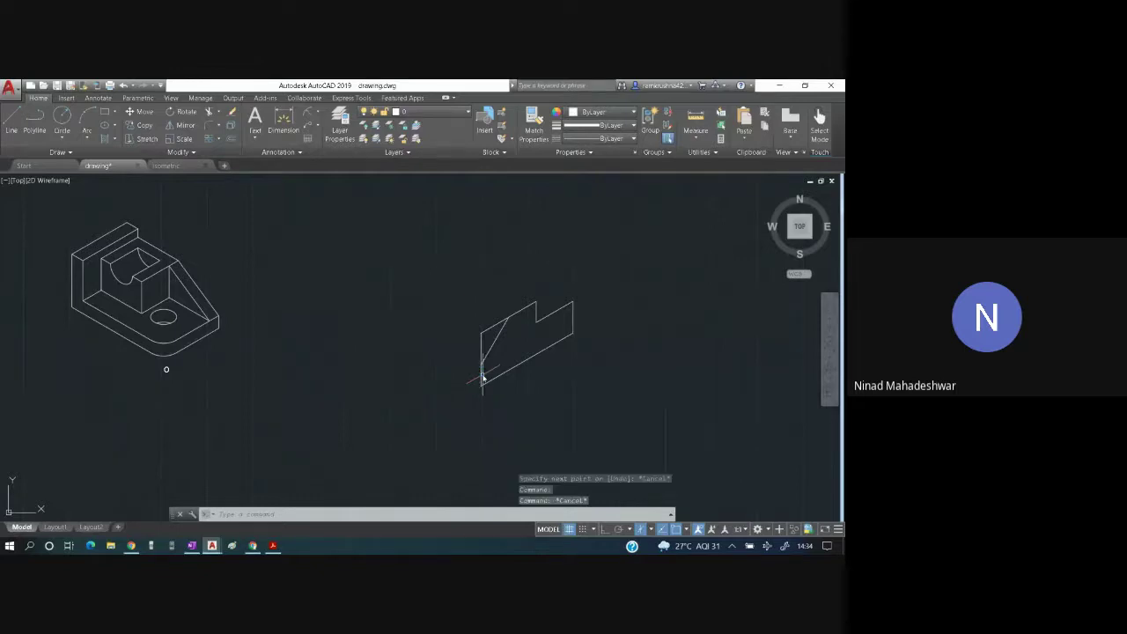
- Draw a helper line 30 units along the base from the near base corner, continuing 20 units straight up with Ortho on
left_click(13, 132)
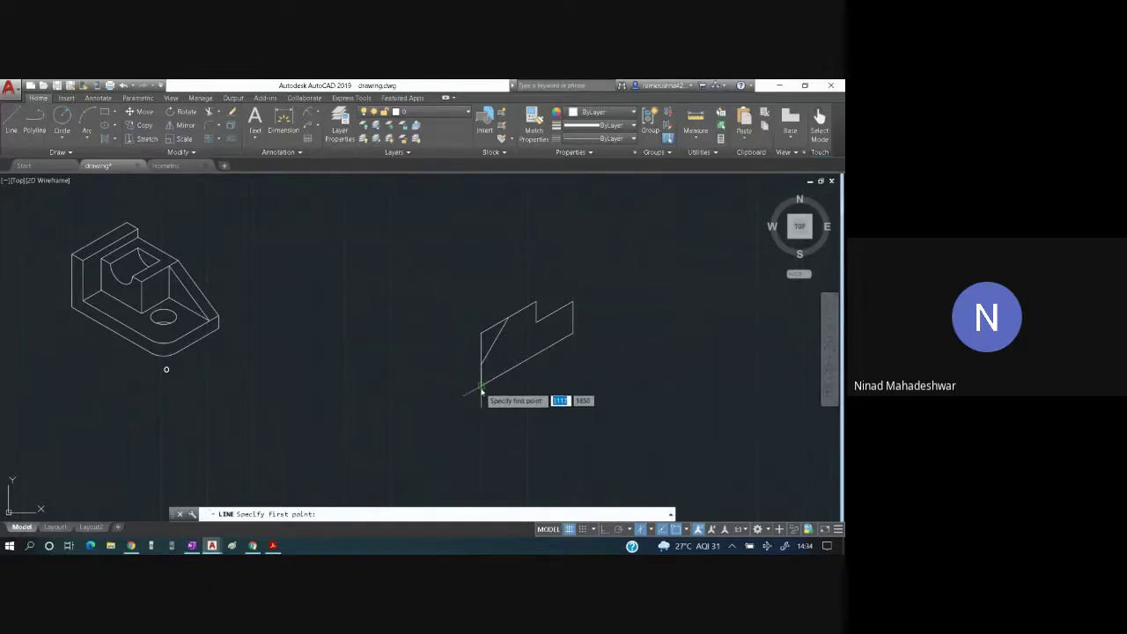
left_click(481, 388)
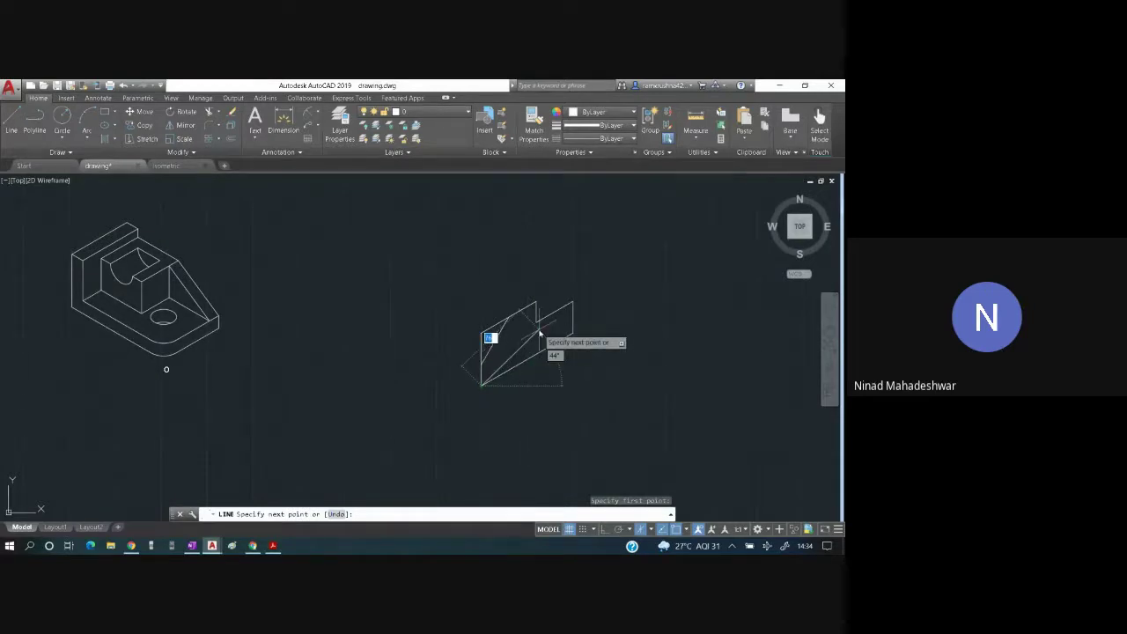
key("F8")
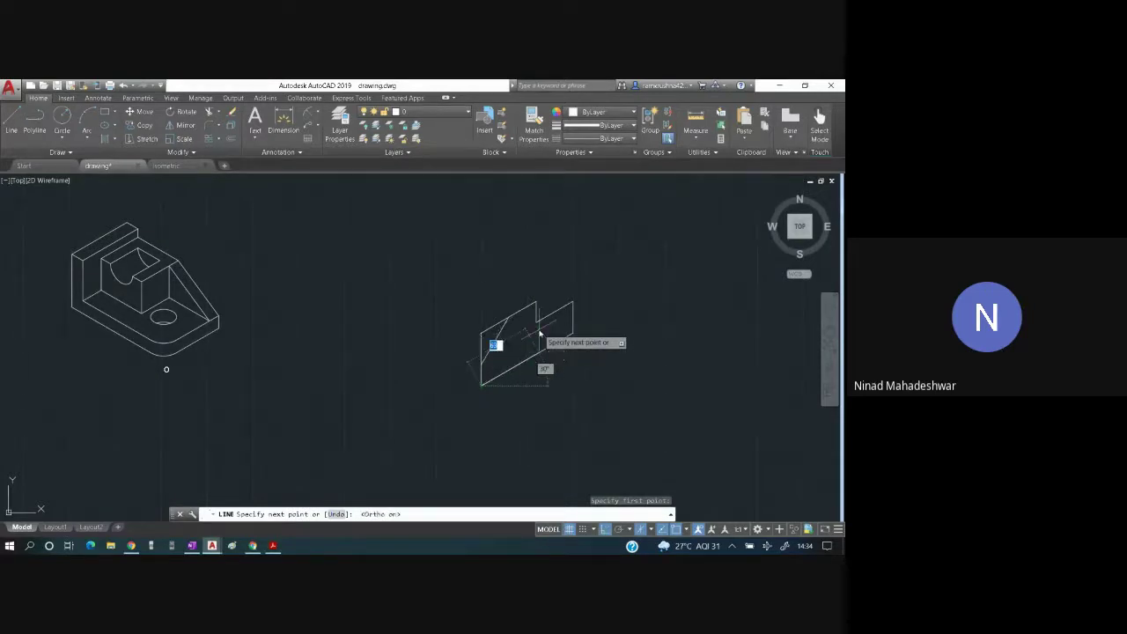
type("30")
key("Return")
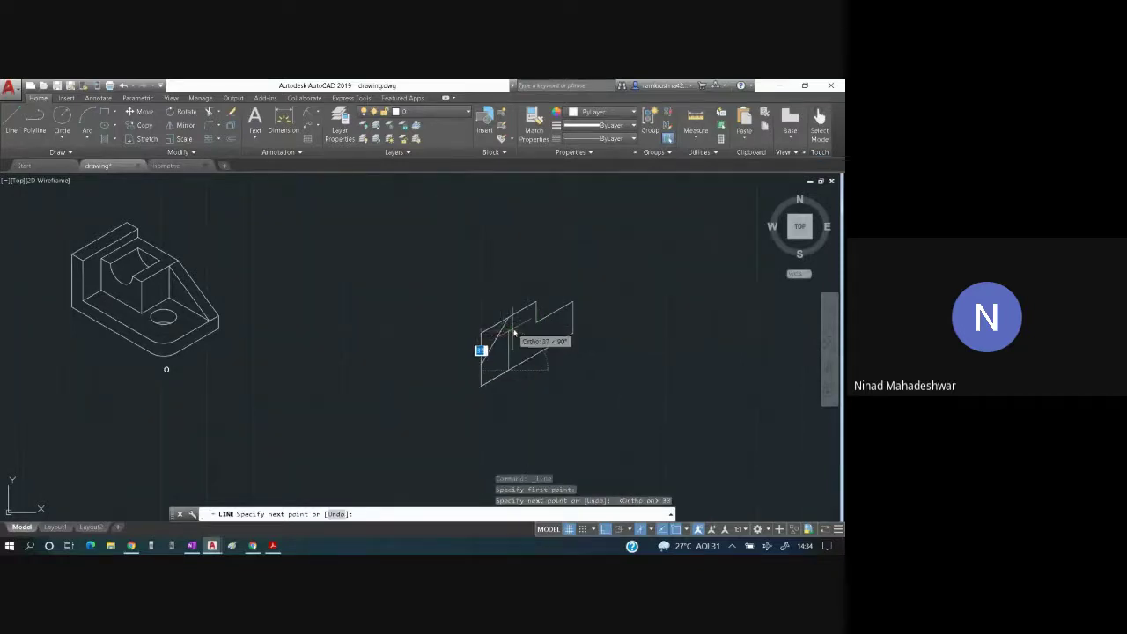
type("20")
key("Return")
key("Escape")
- Move the 20-unit vertical line to the Centre line layer and stretch its lower end below the base edge
left_click(508, 359)
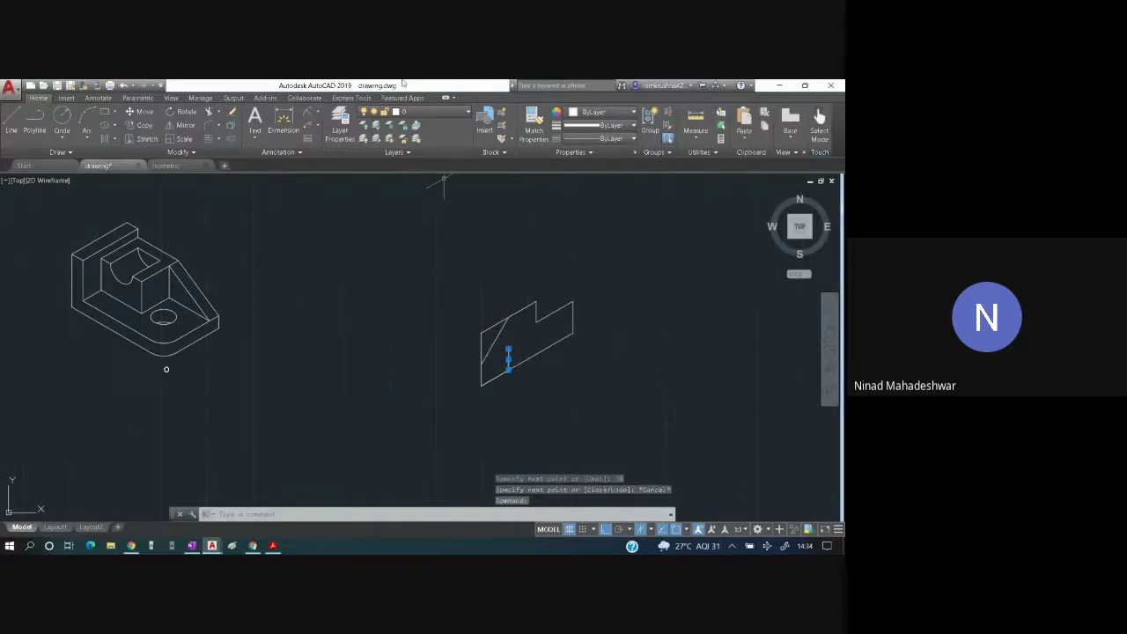
left_click(423, 112)
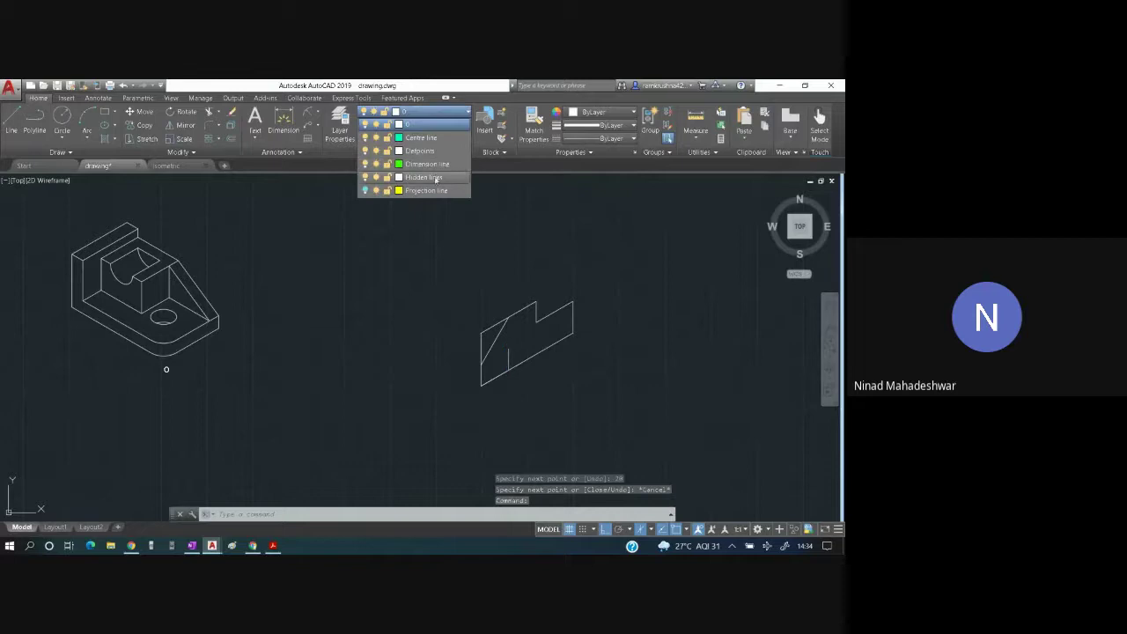
left_click(420, 137)
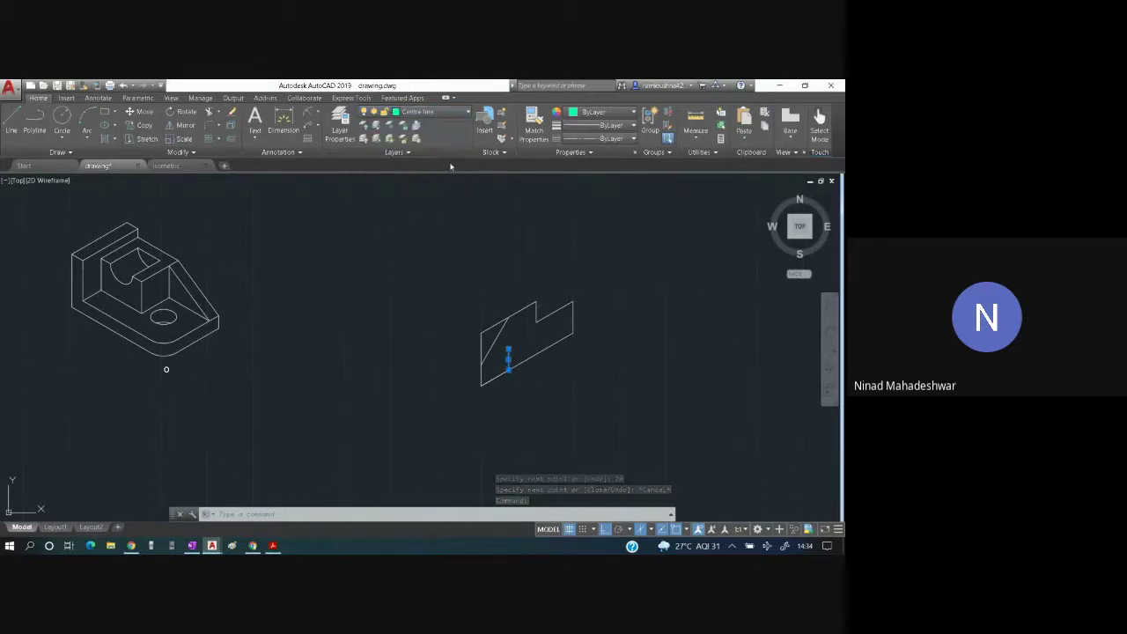
left_click(508, 368)
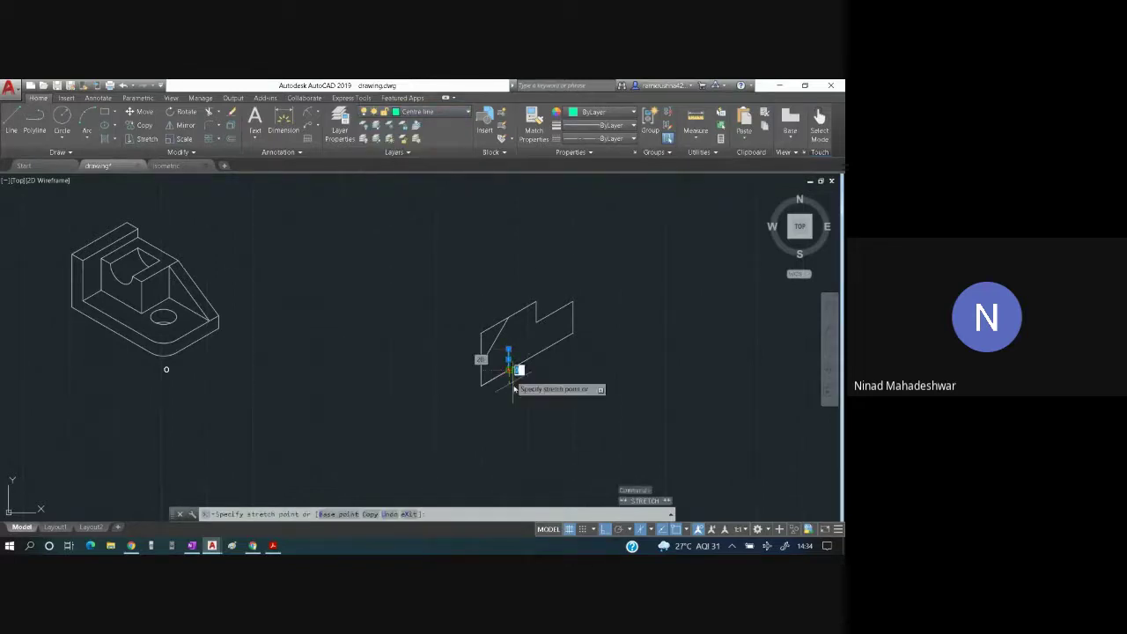
left_click(514, 398)
key("Escape")
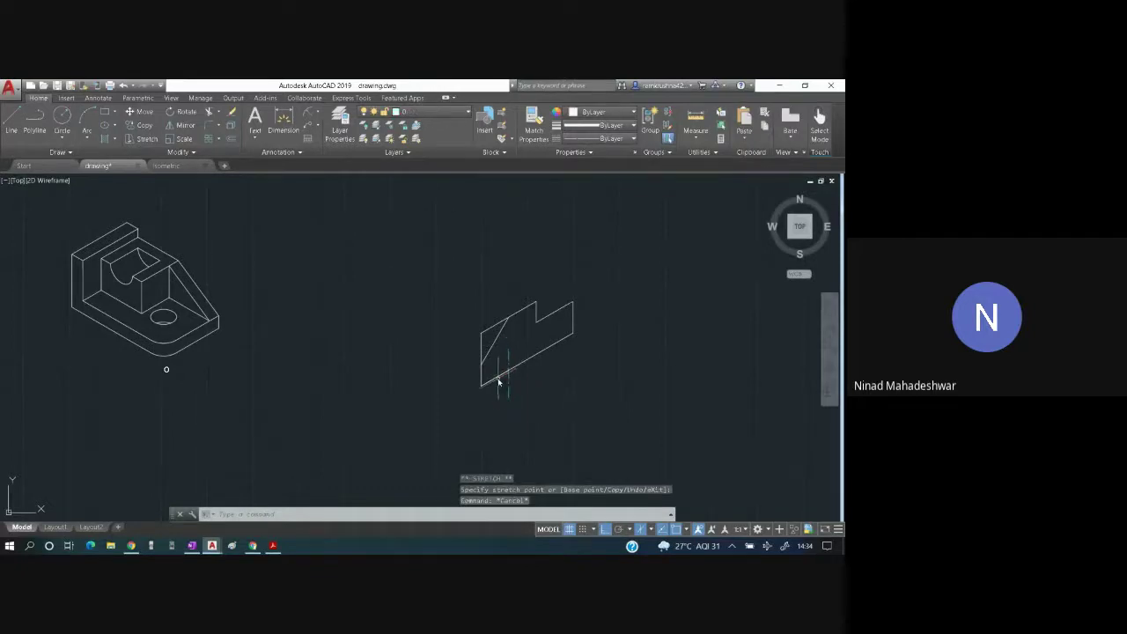
- Delete the 30-unit helper line between the near base corner and the centre line
left_click(498, 379)
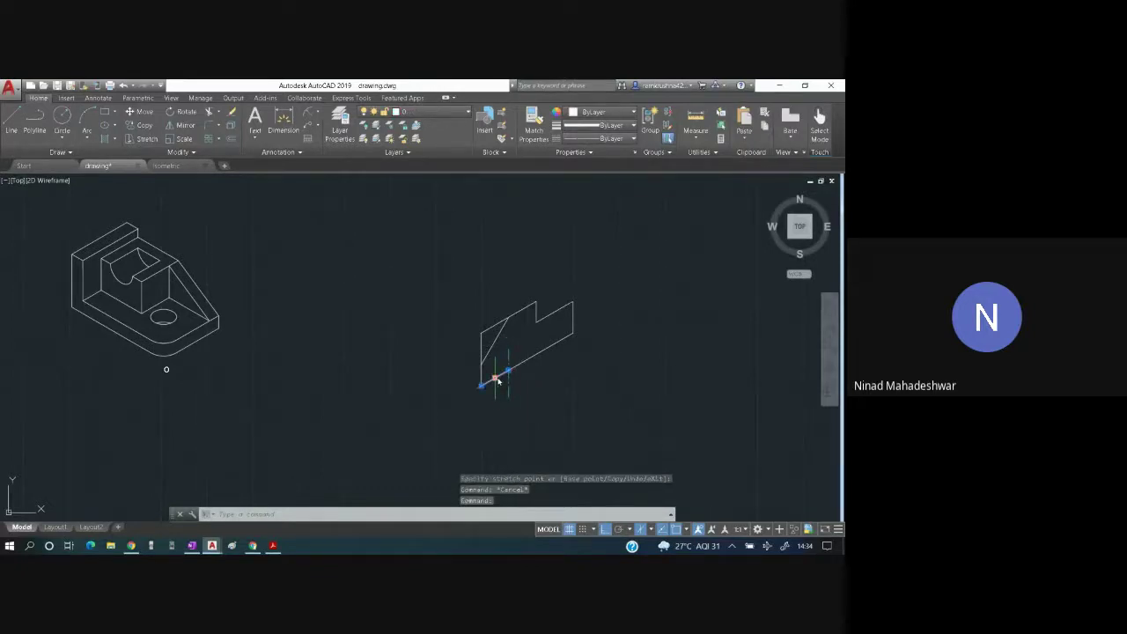
key("Delete")
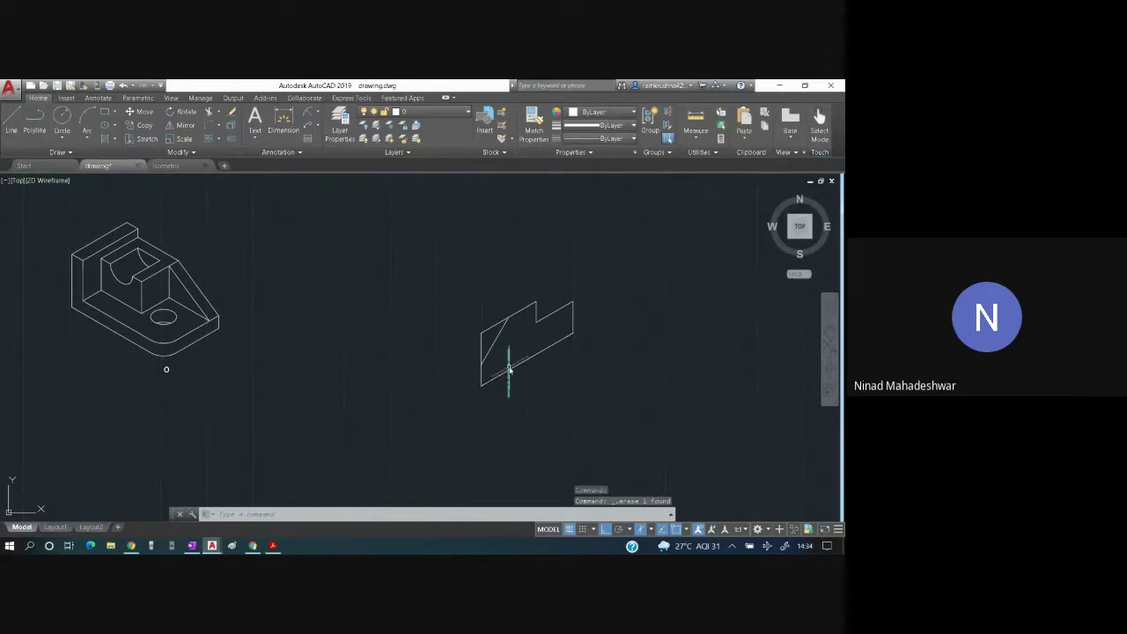
right_click(508, 376)
key("Escape")
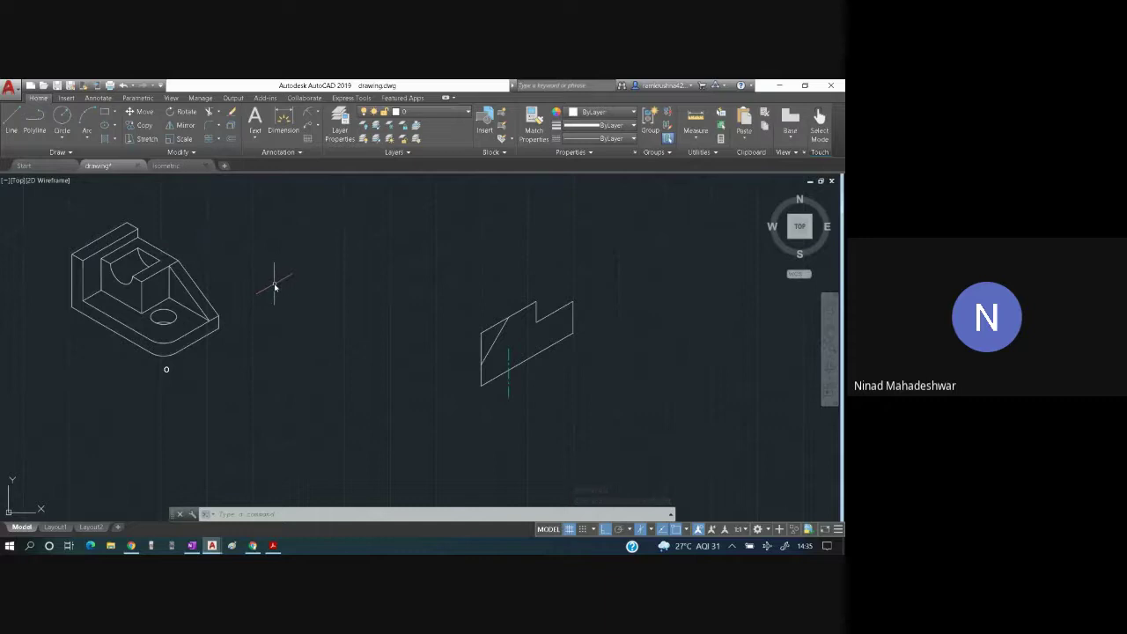
- Check the arch radius in the PDF and draw an isocircle of radius 18 centred where the centre line meets the base edge
type("l")
key("Return")
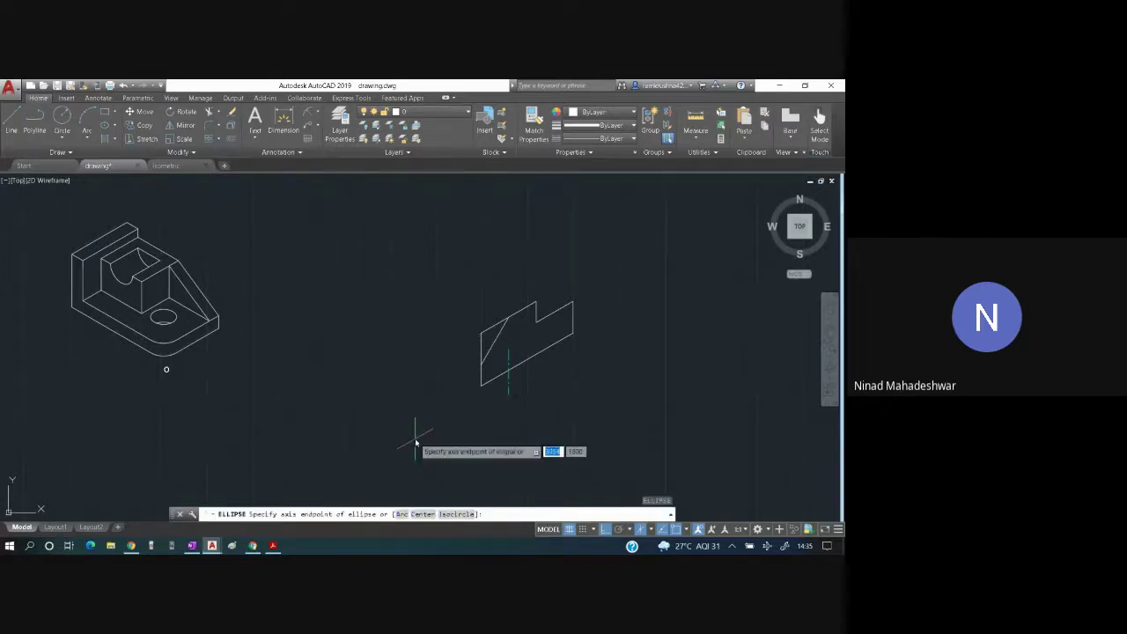
left_click(455, 513)
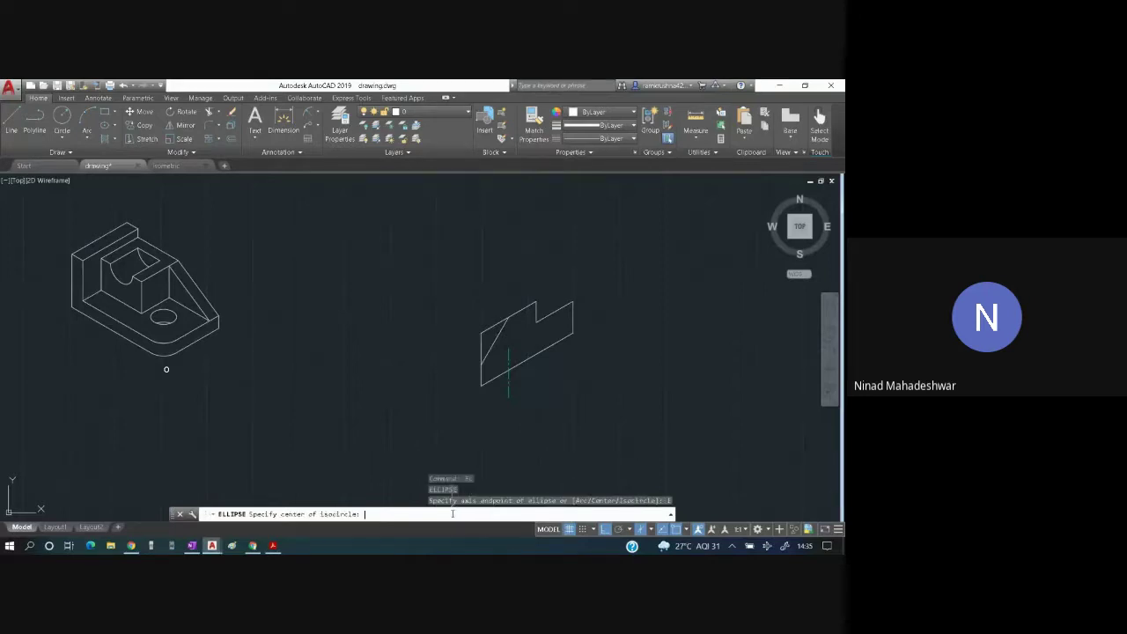
left_click(509, 373)
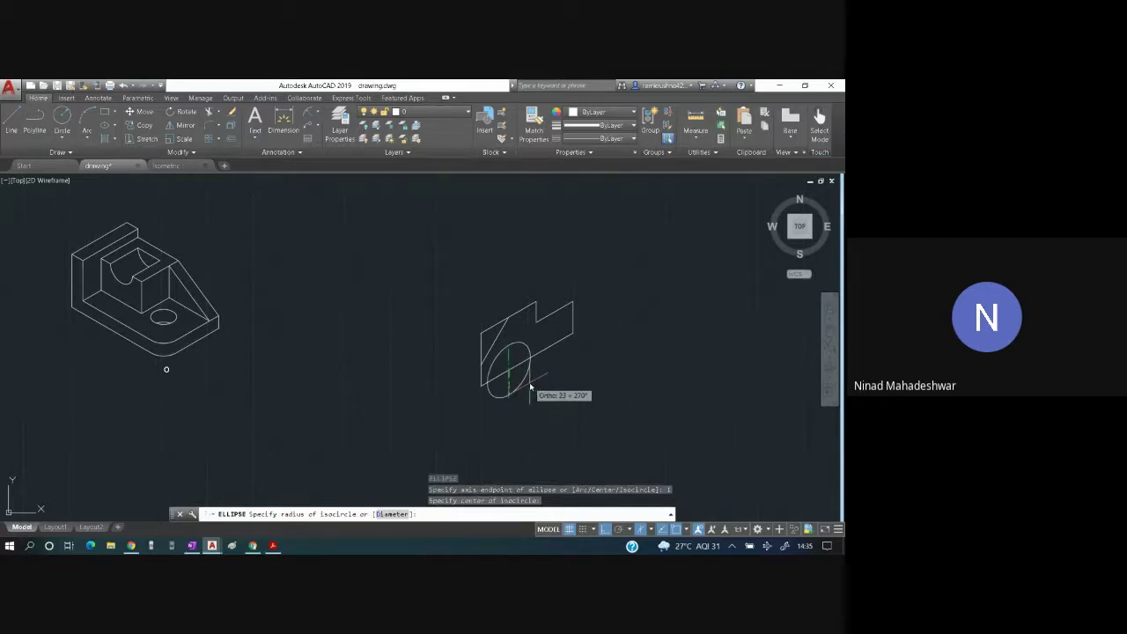
key("alt+Tab")
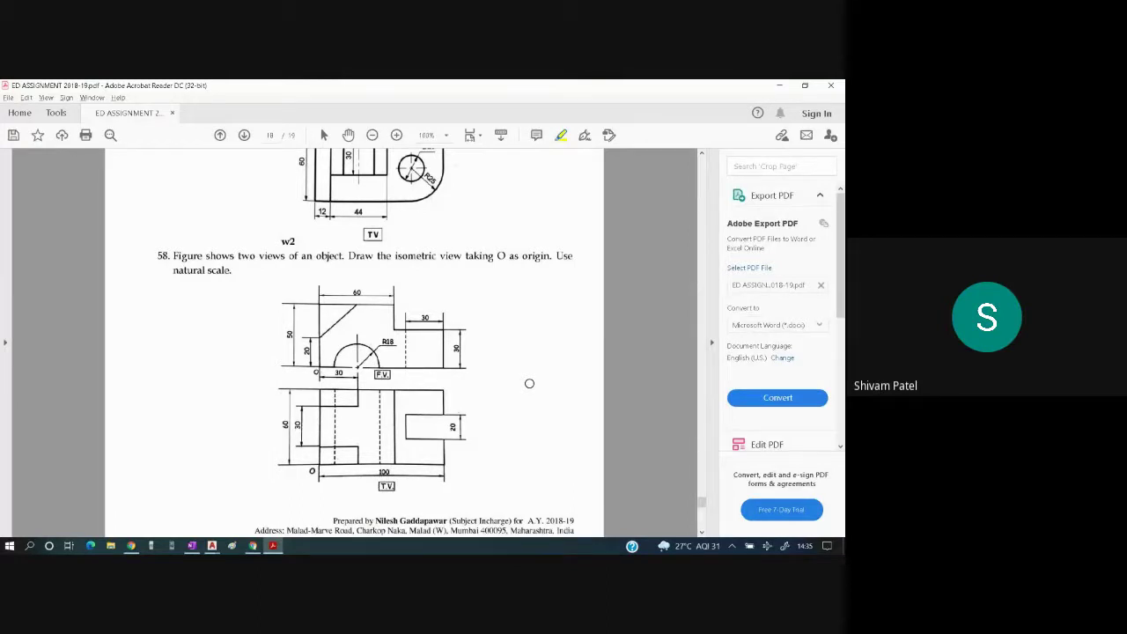
key("alt+Tab")
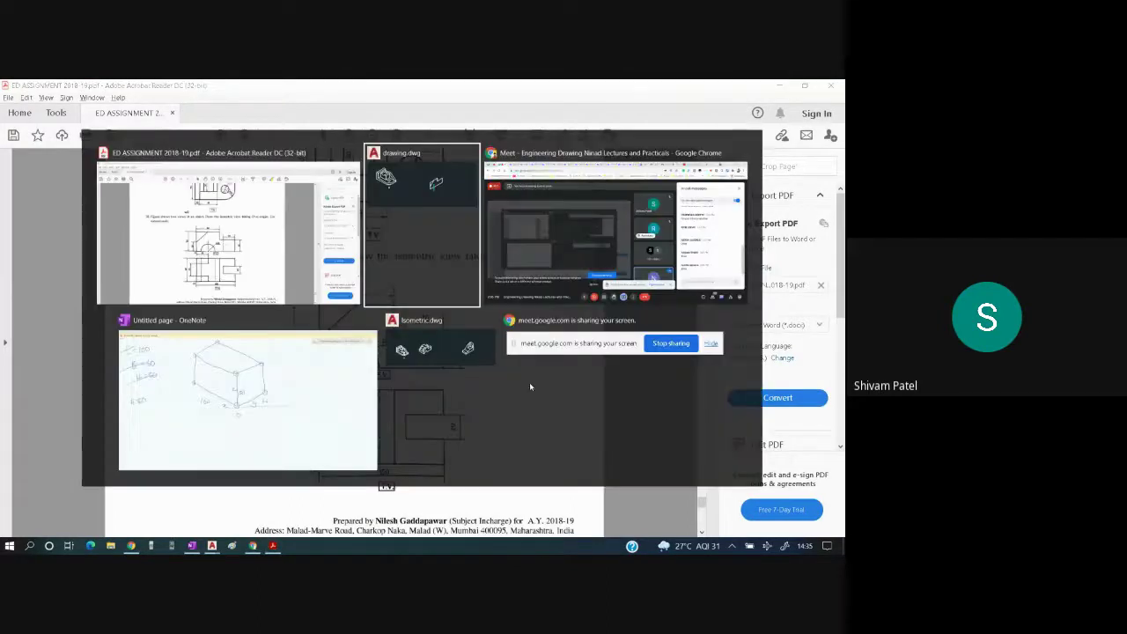
key("alt+Tab")
key("alt+Tab")
key("alt+Tab")
key("alt+Tab")
key("alt+Tab")
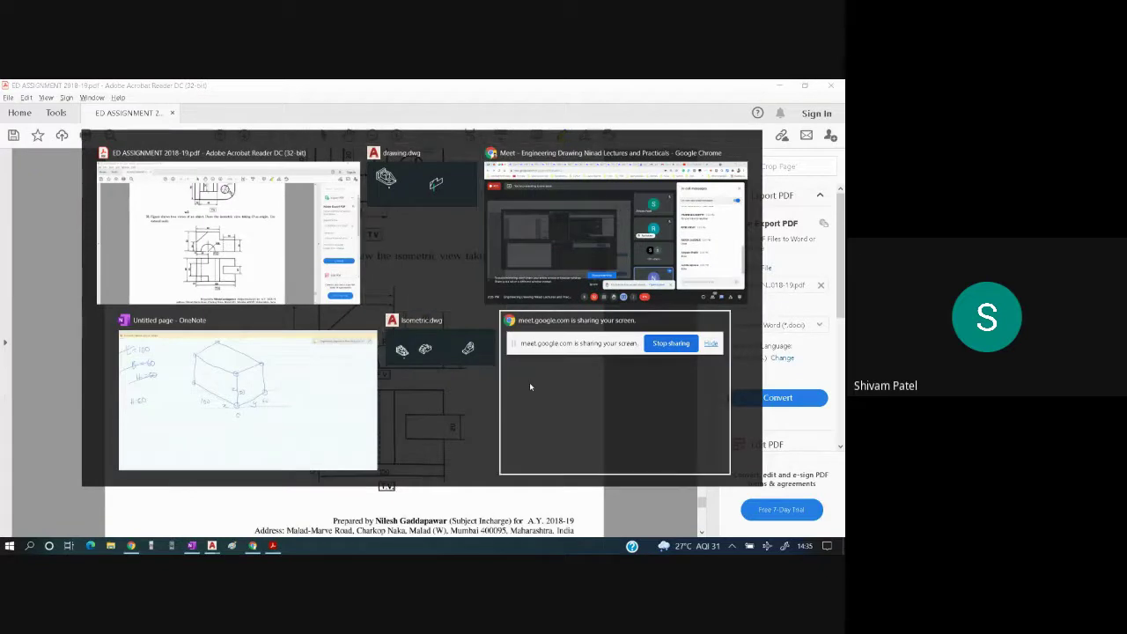
key("alt+Tab")
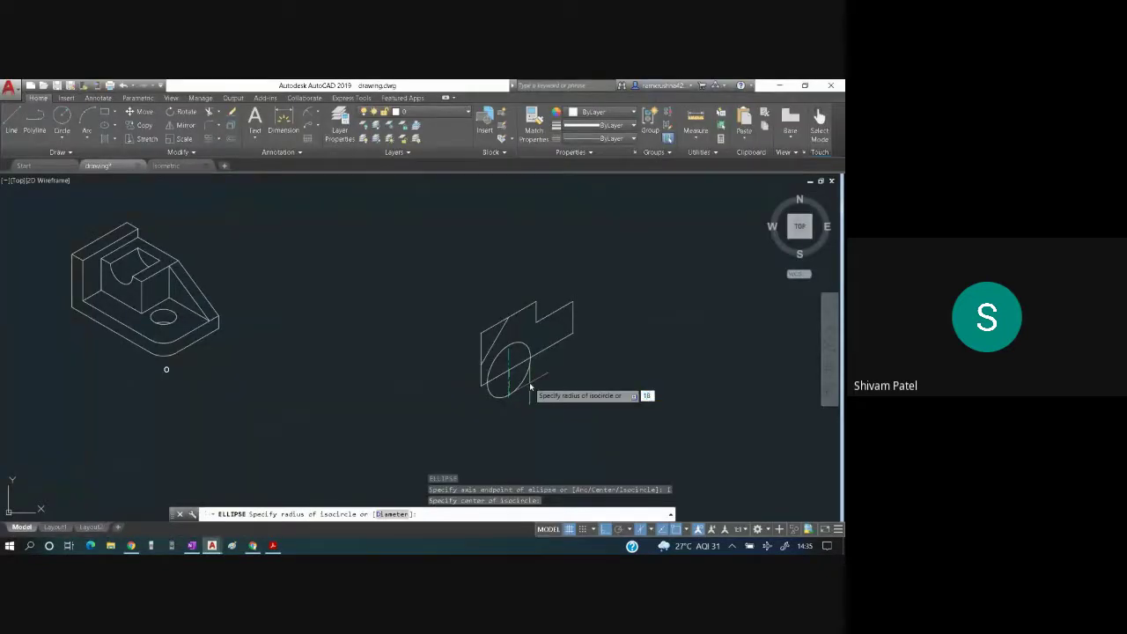
key("Return")
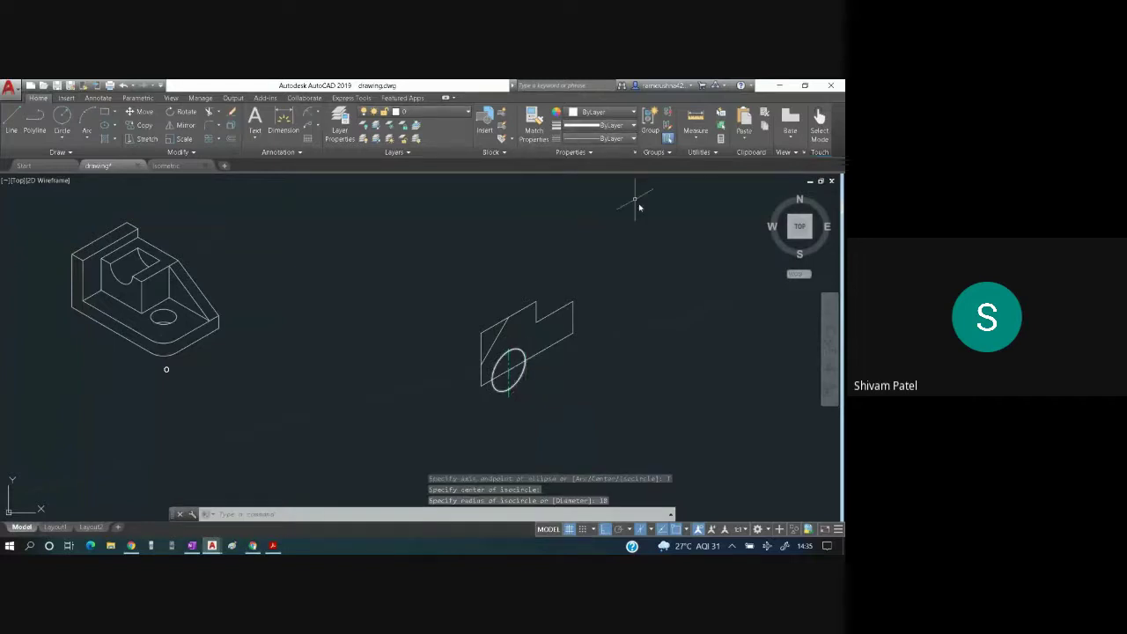
- Trim away the isocircle's lower half beneath the base edge, leaving only the arch on the face
key("ctrl+a")
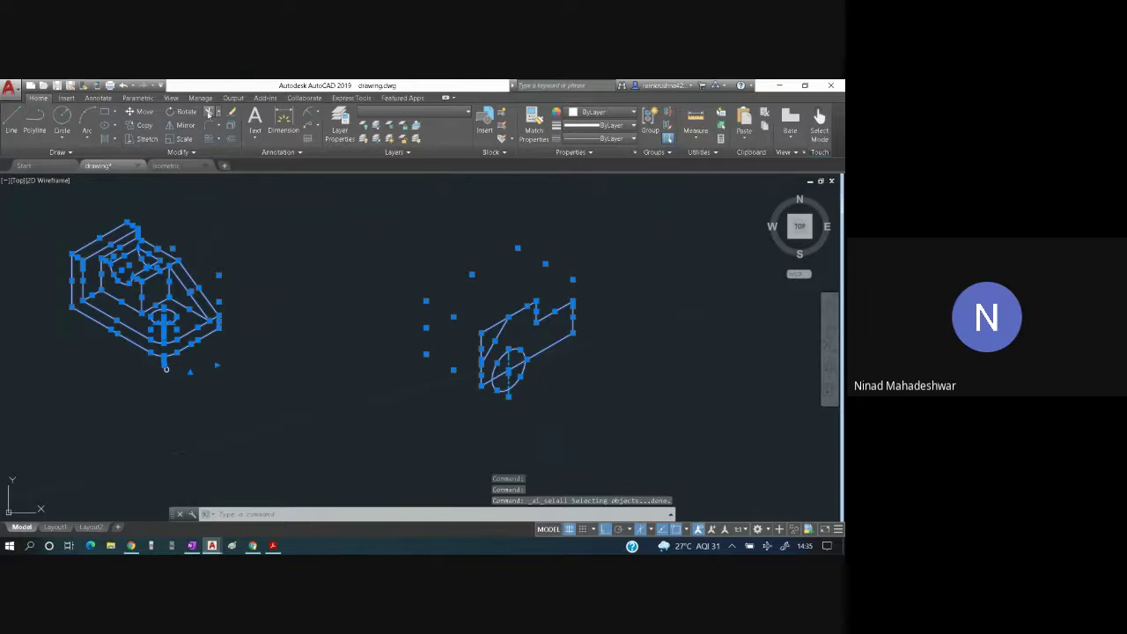
left_click(208, 113)
left_click(452, 364)
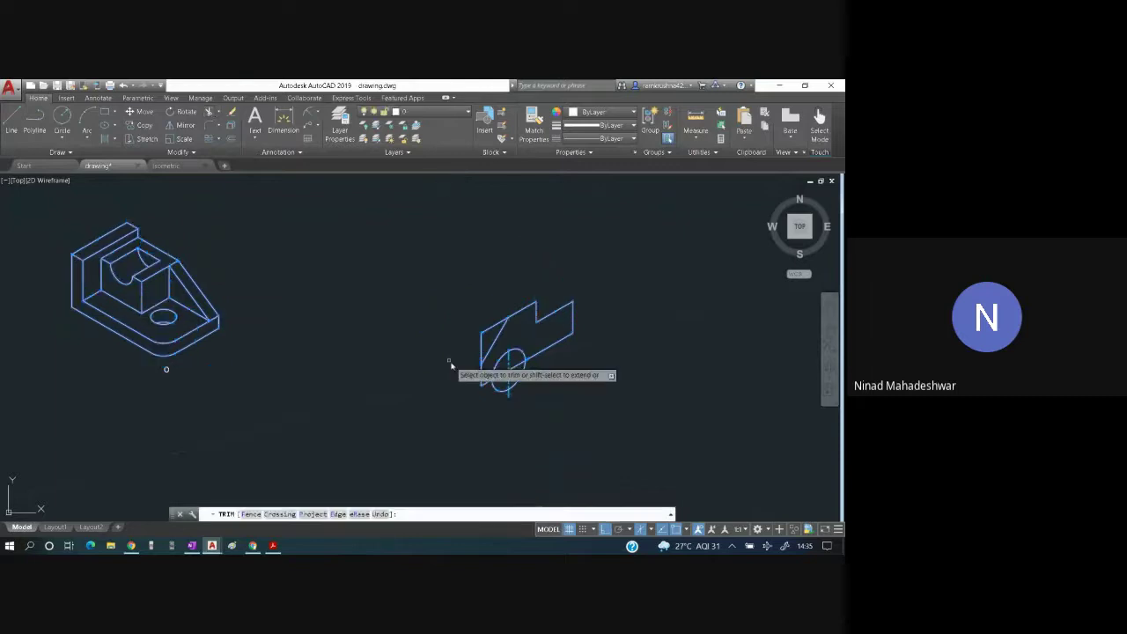
left_click(499, 392)
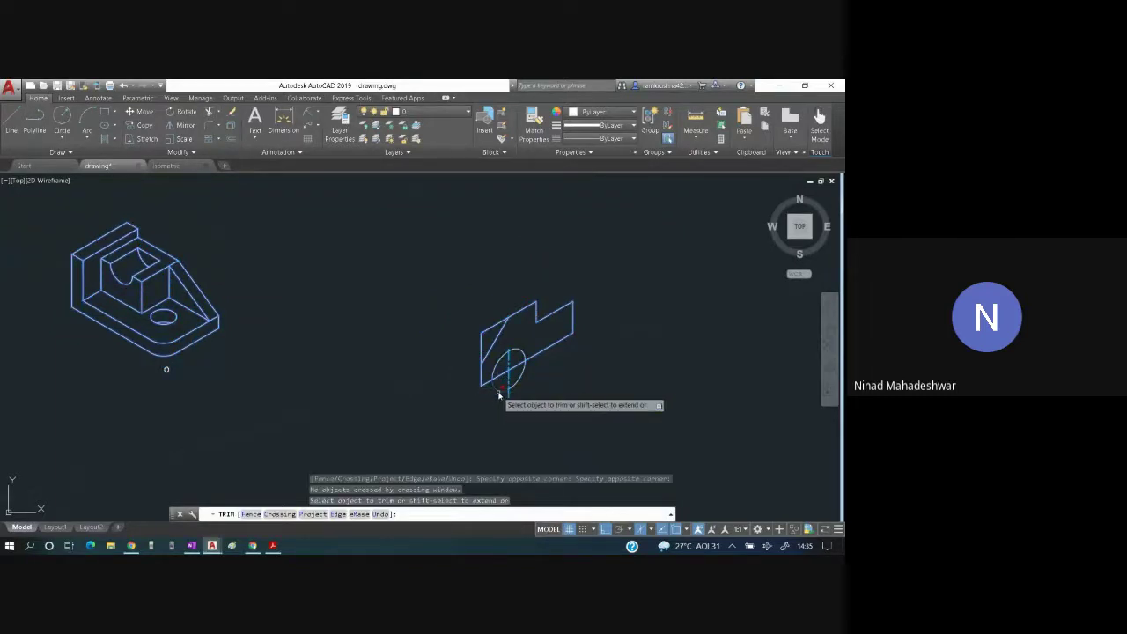
left_click(510, 391)
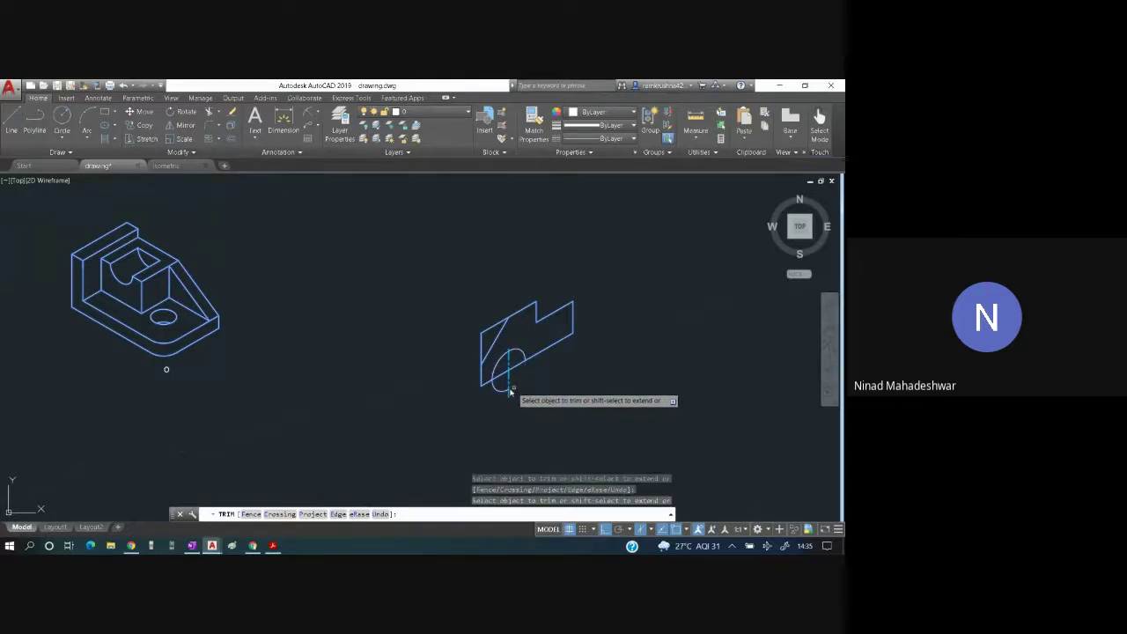
left_click(498, 393)
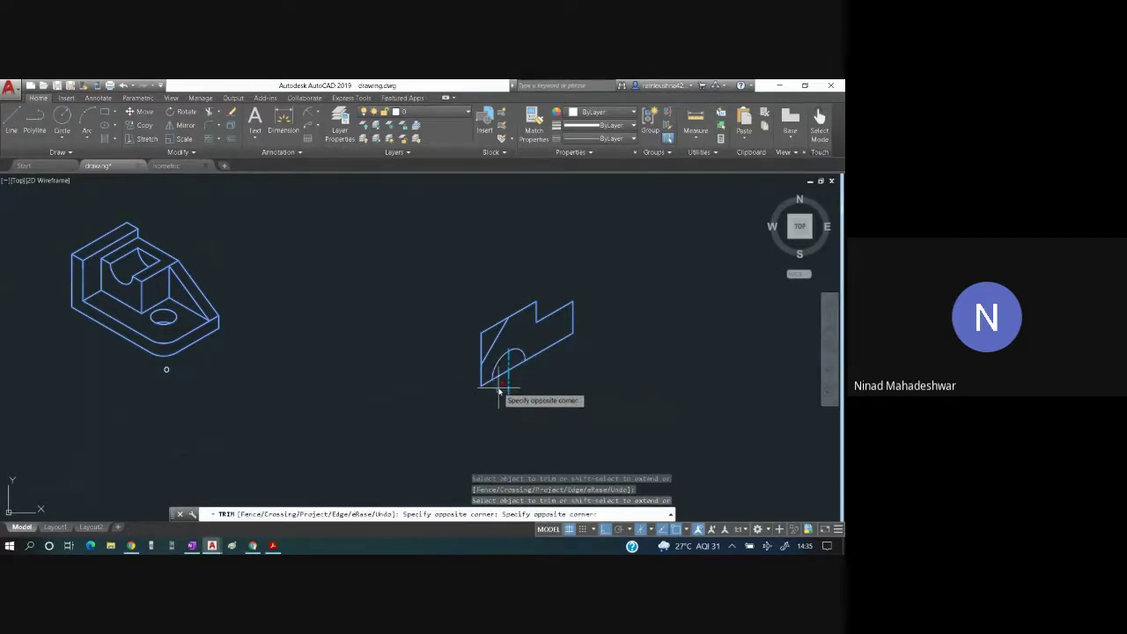
key("Escape")
key("Escape")
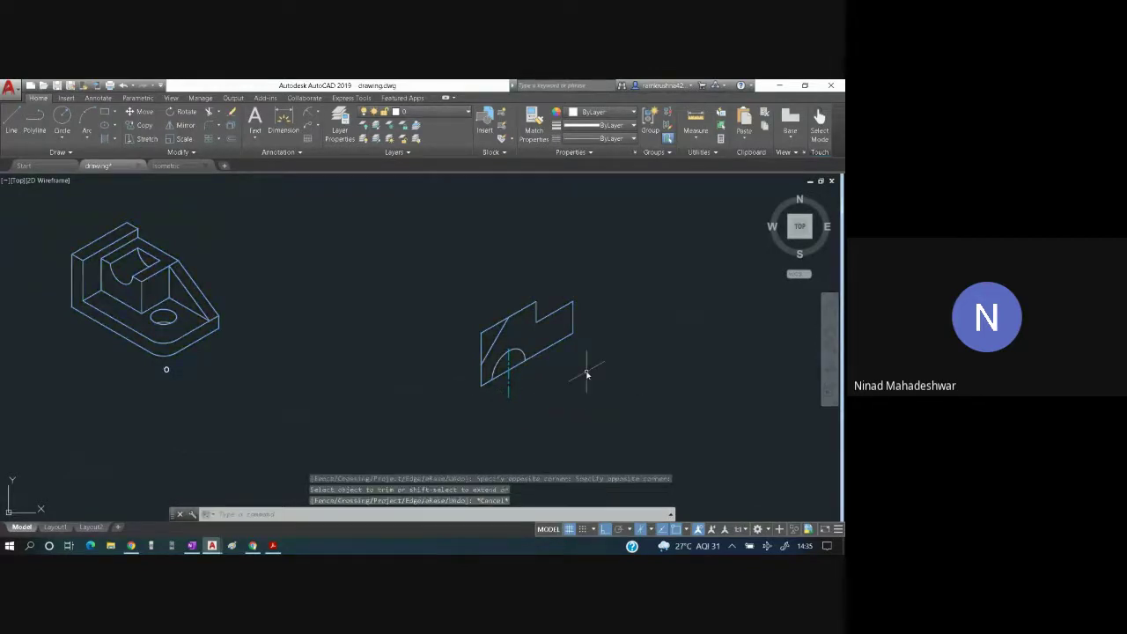
key("Escape")
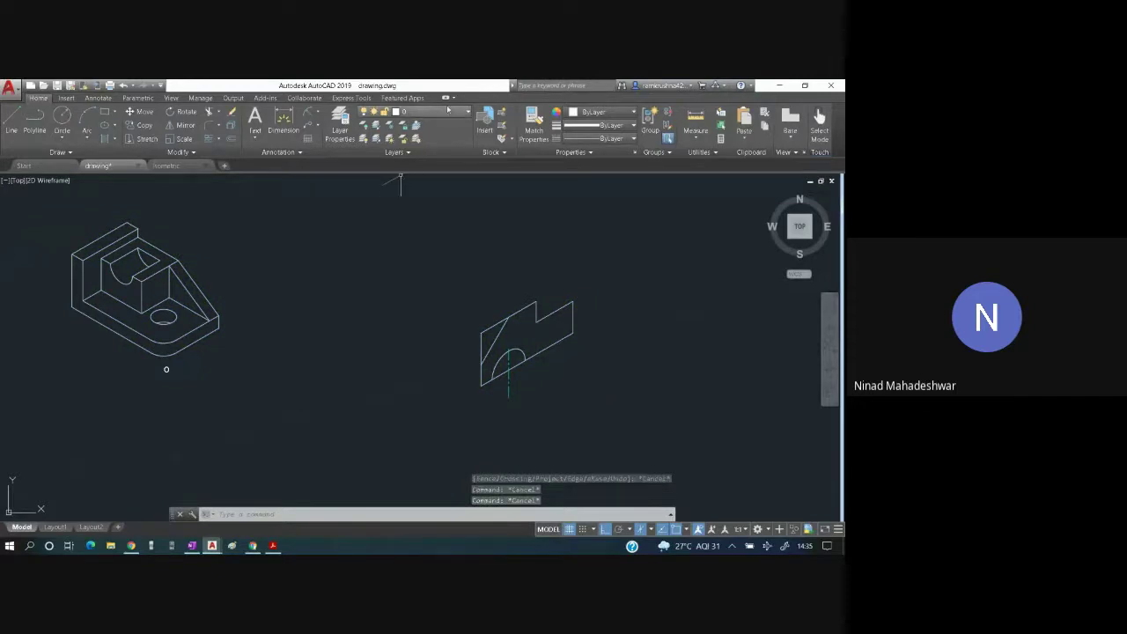
- Turn on the Projection line layer and draw the receding base edge from the front face's near bottom corner to the box's far corner
left_click(448, 110)
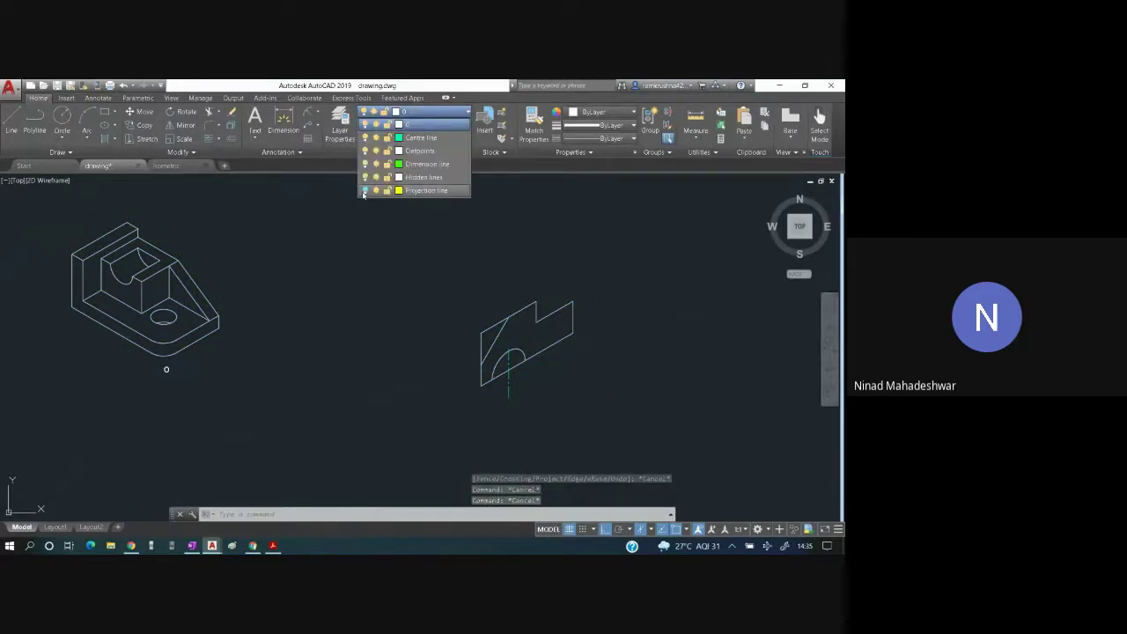
left_click(364, 192)
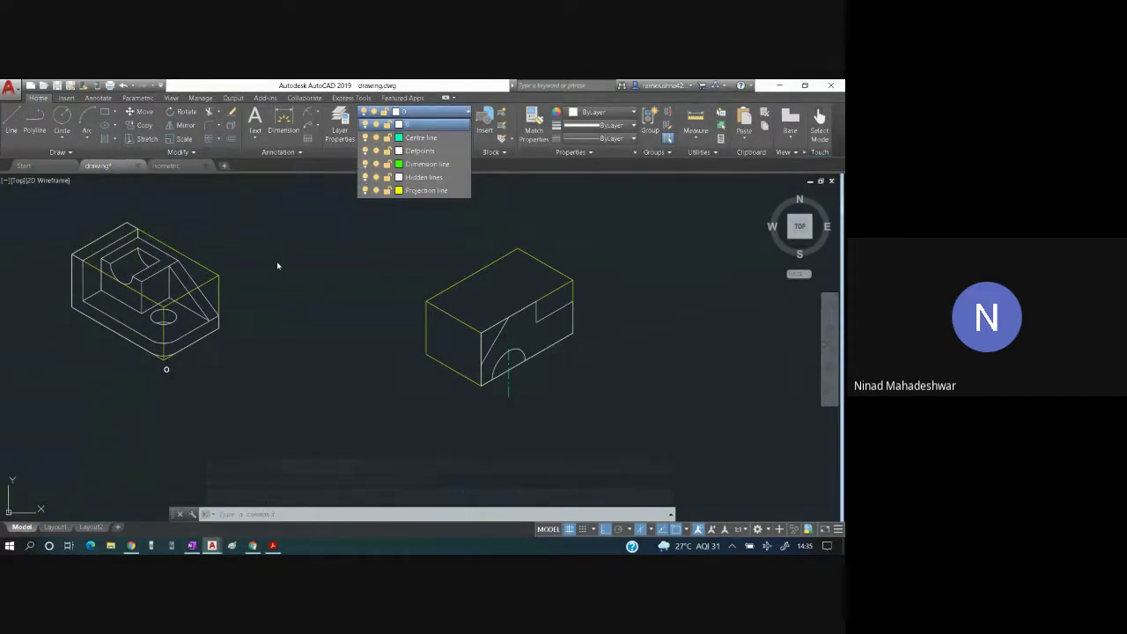
left_click(12, 132)
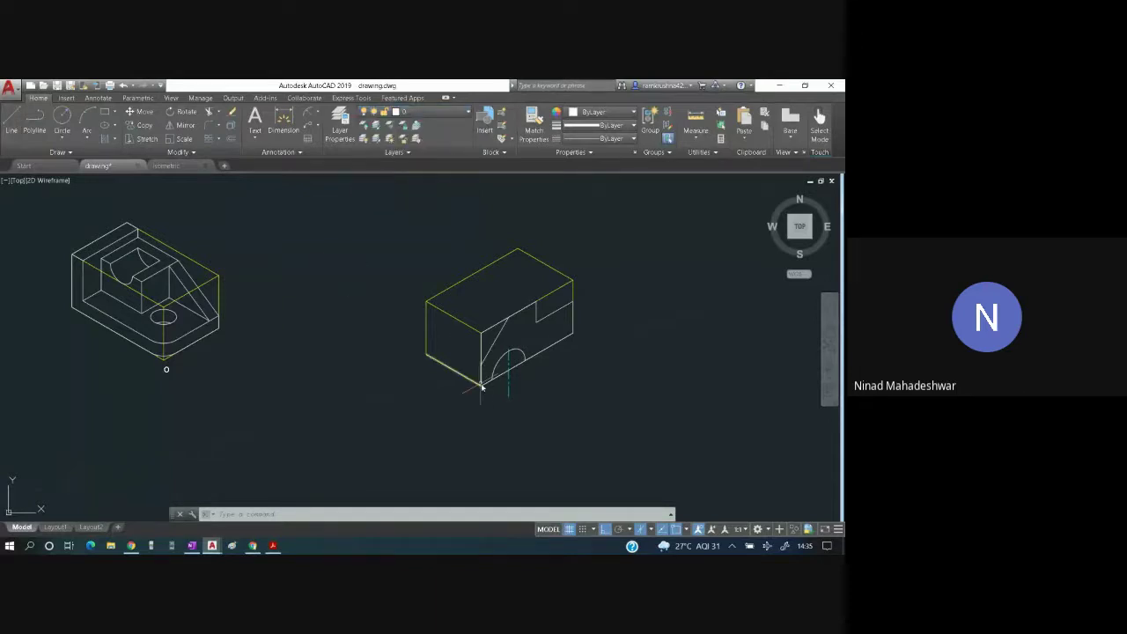
left_click(11, 121)
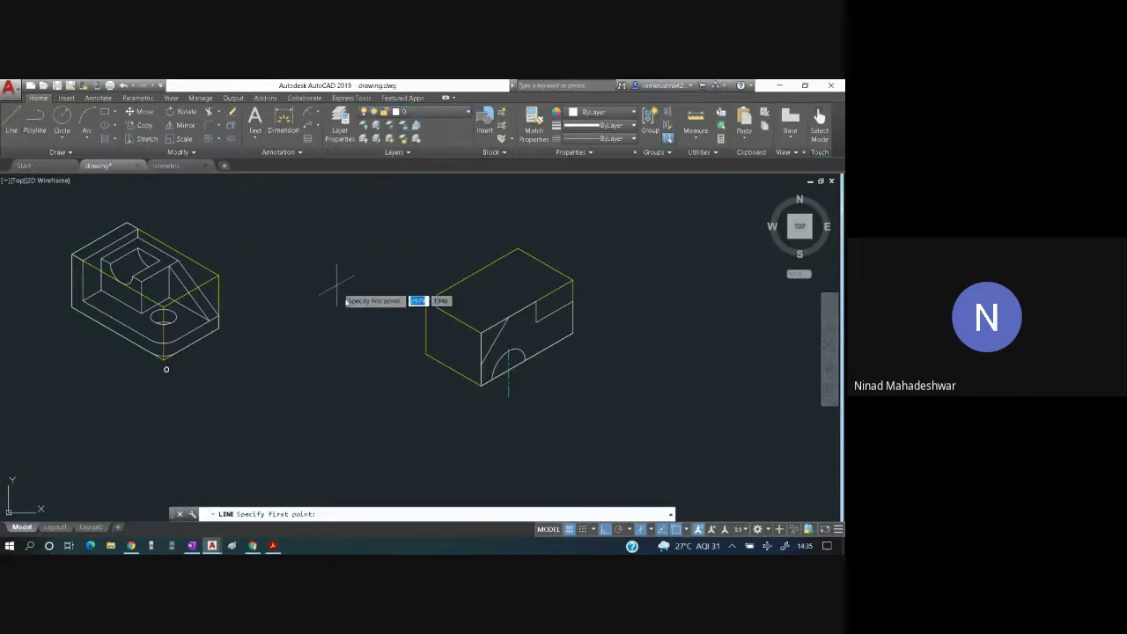
left_click(479, 385)
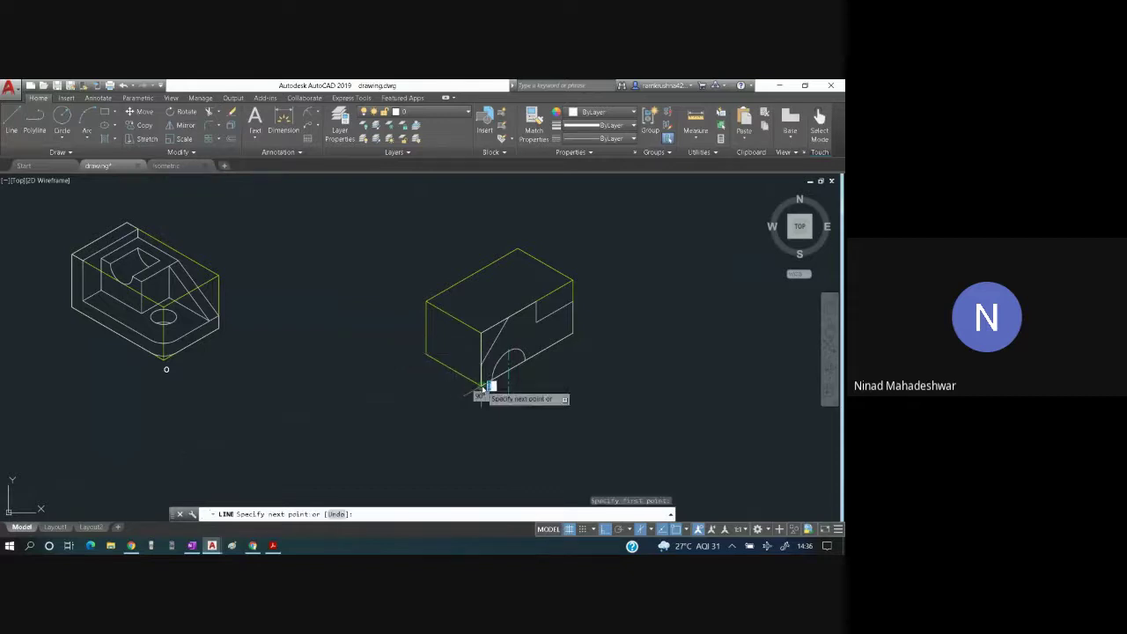
left_click(427, 355)
key("Escape")
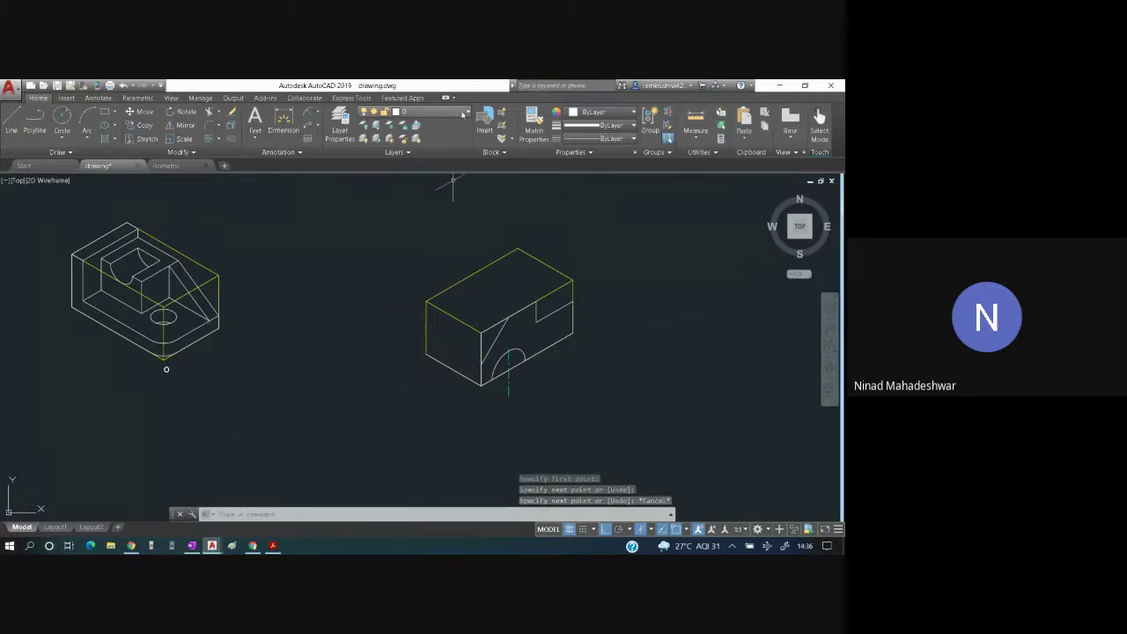
- Turn off the Projection line layer and copy the front profile with its centre line and receding base edge to that edge's far end
left_click(413, 112)
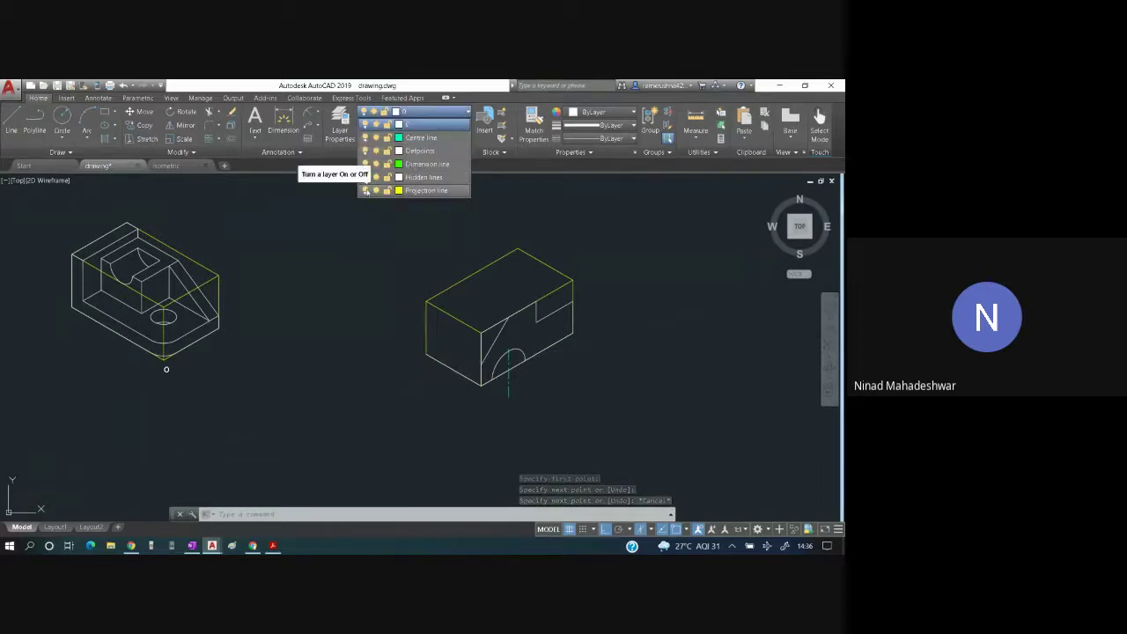
left_click(365, 190)
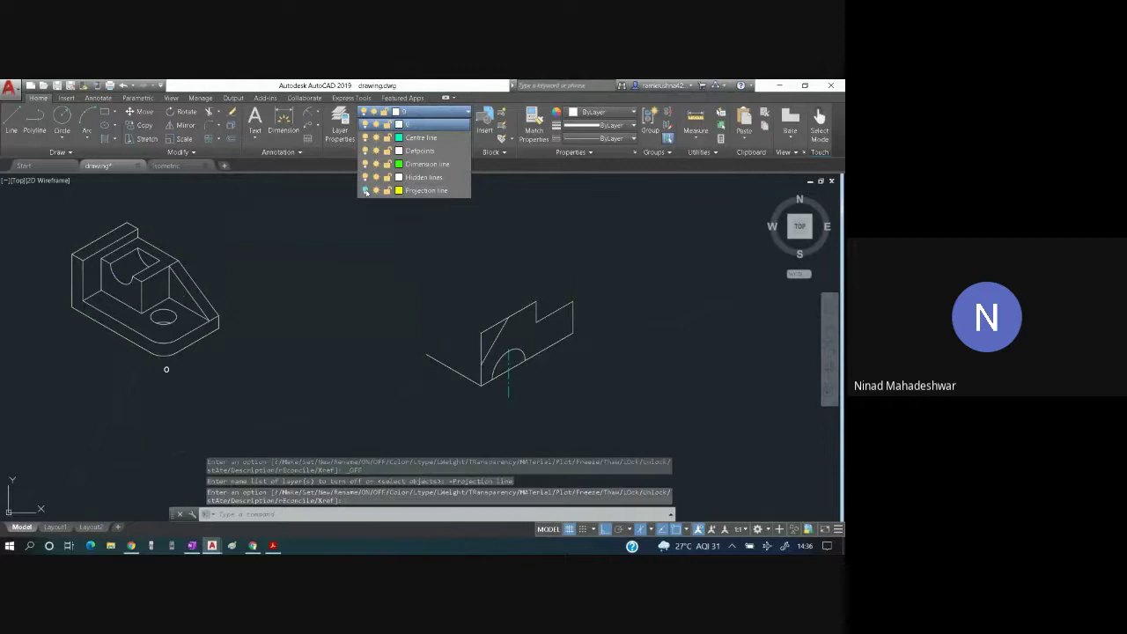
left_click(541, 384)
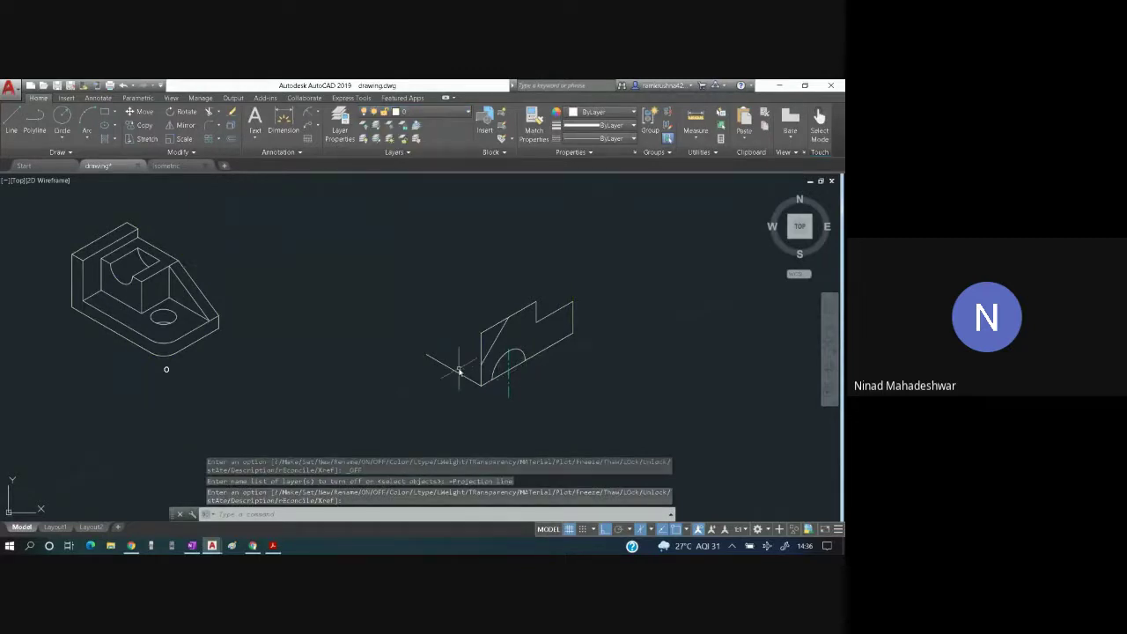
key("Escape")
key("Escape")
mouse_move(531, 412)
left_mouse_down()
mouse_move(460, 317)
mouse_move(532, 295)
mouse_move(599, 294)
left_mouse_up()
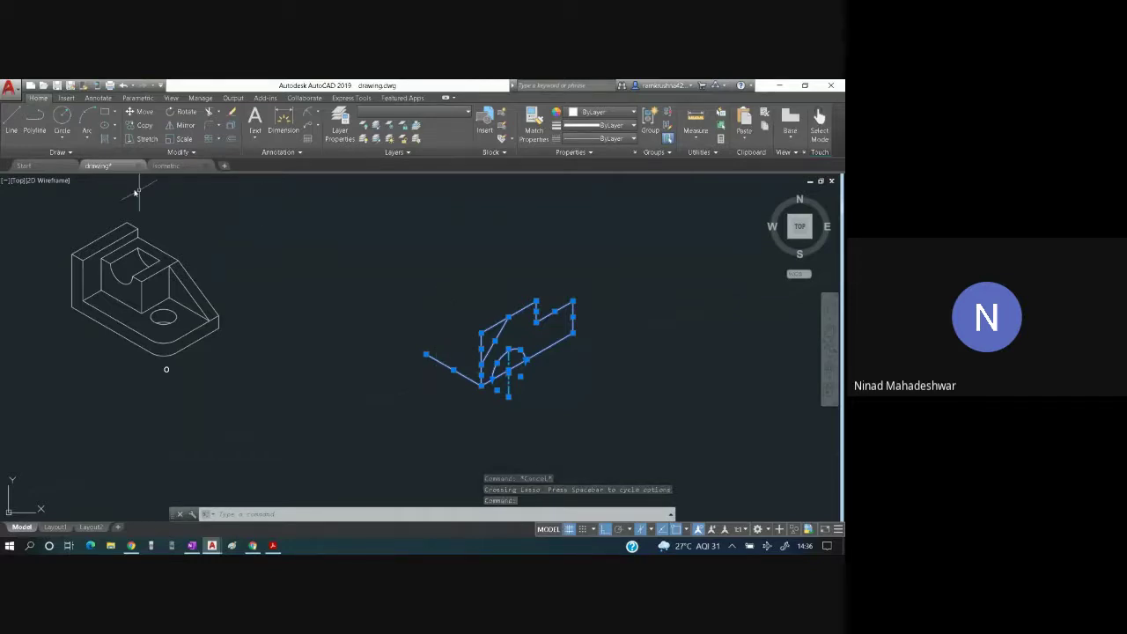
left_click(145, 125)
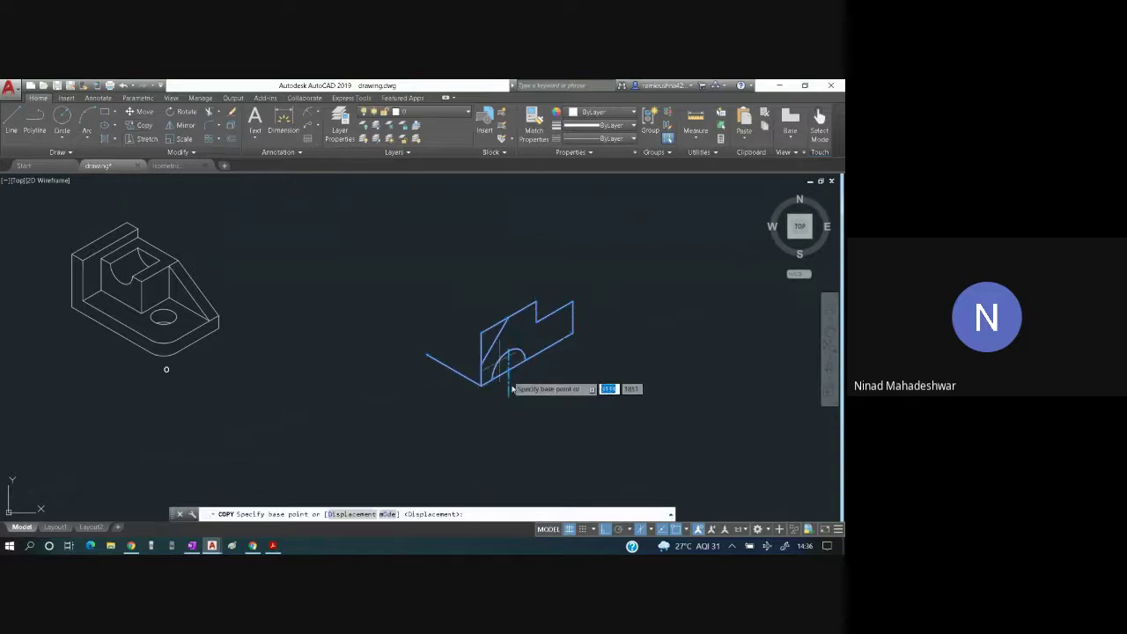
left_click(482, 389)
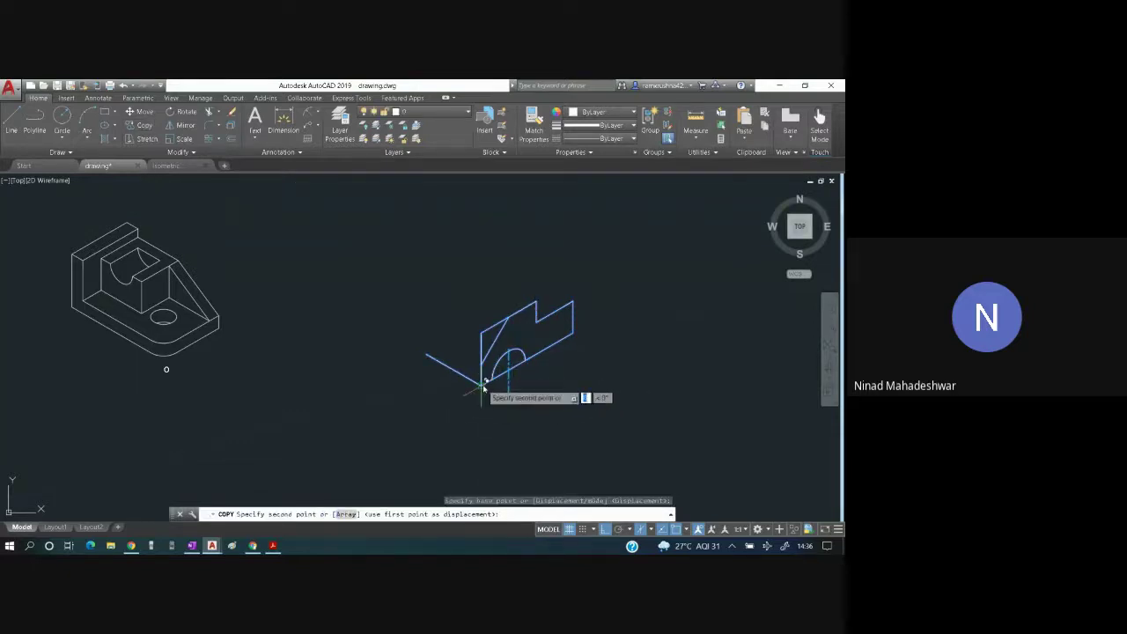
left_click(427, 357)
key("Escape")
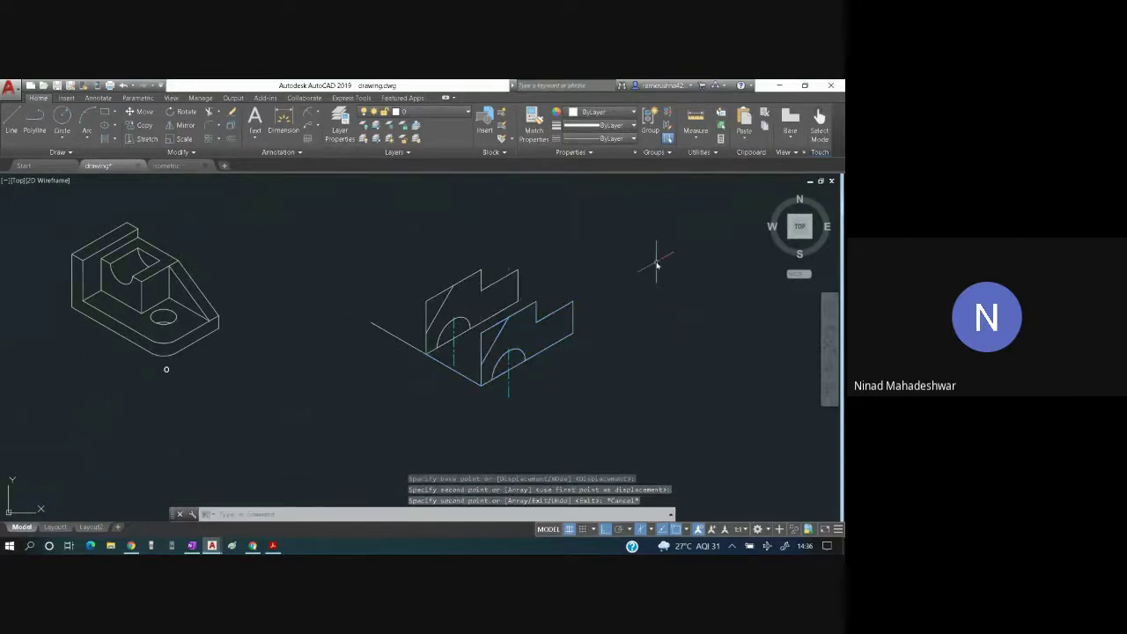
- Delete the copied receding edge and the copied centre line at the rear profile
left_click(389, 337)
key("Delete")
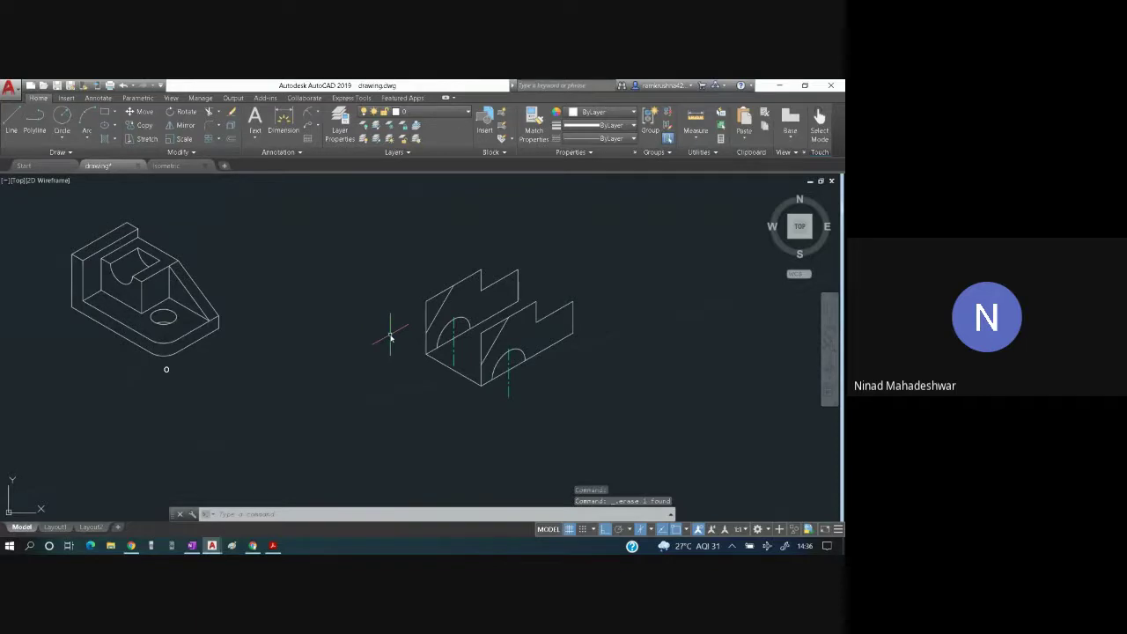
left_click(453, 363)
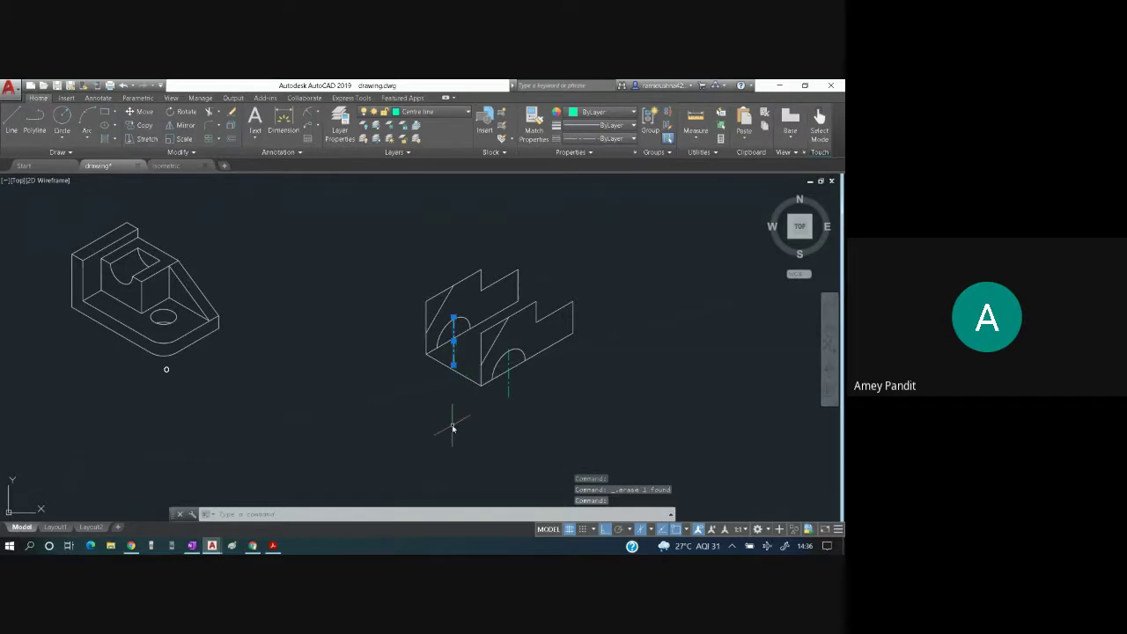
key("Delete")
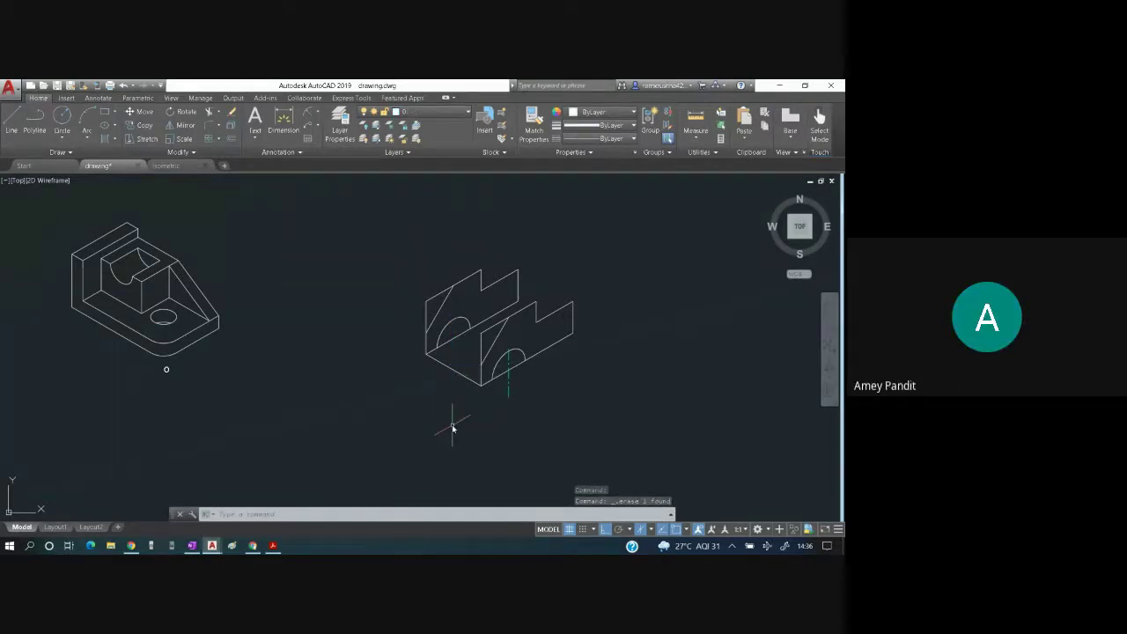
- Undo the two deletions, the profile copy and the layer visibility change
type("-")
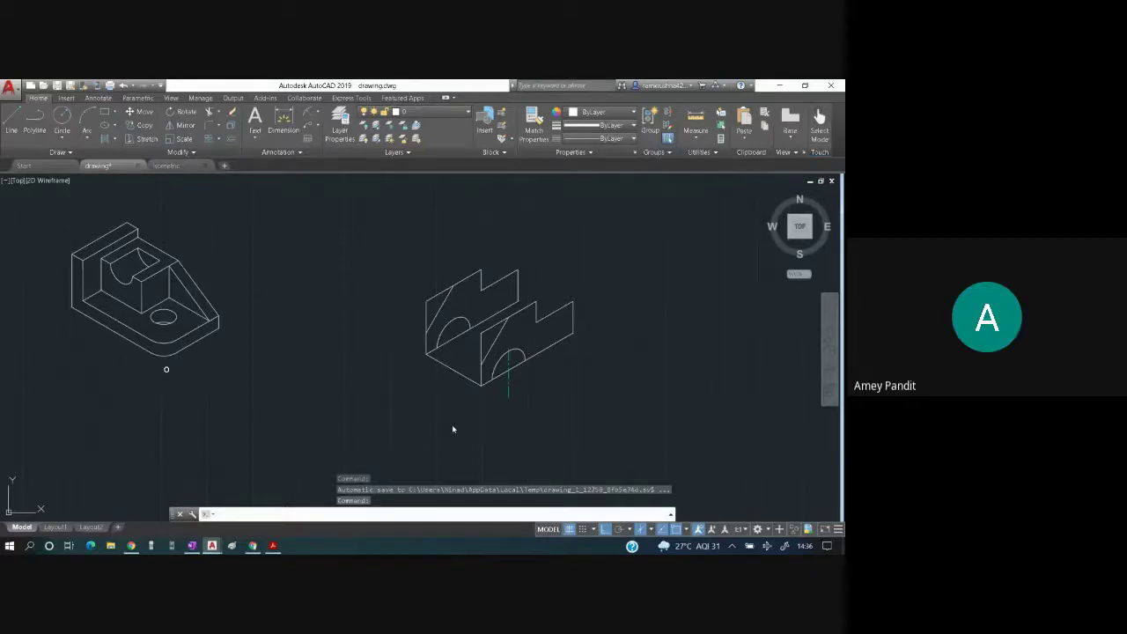
key("ctrl+z")
key("ctrl+z")
key("ctrl+z")
key("ctrl+z")
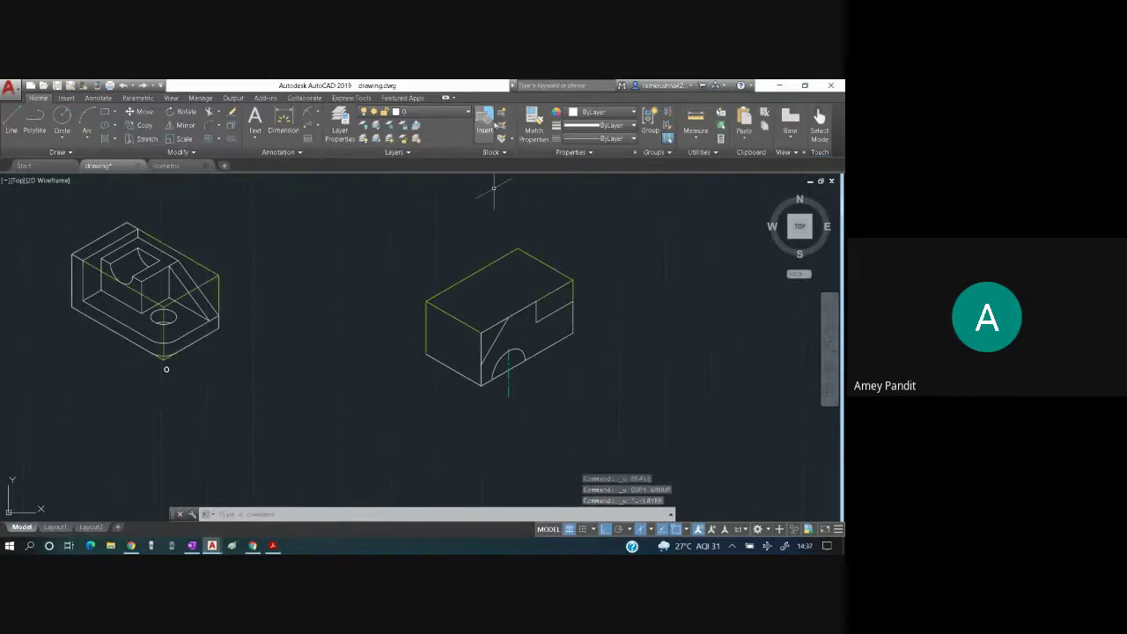
- Turn off the Projection line layer to hide the construction box
left_click(414, 112)
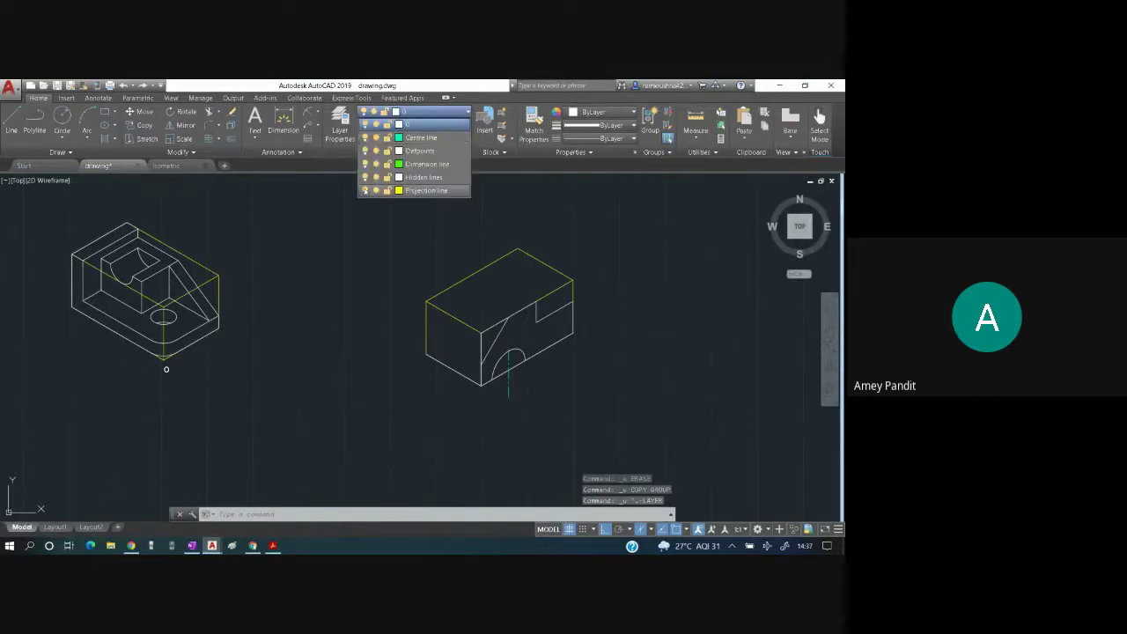
left_click(365, 190)
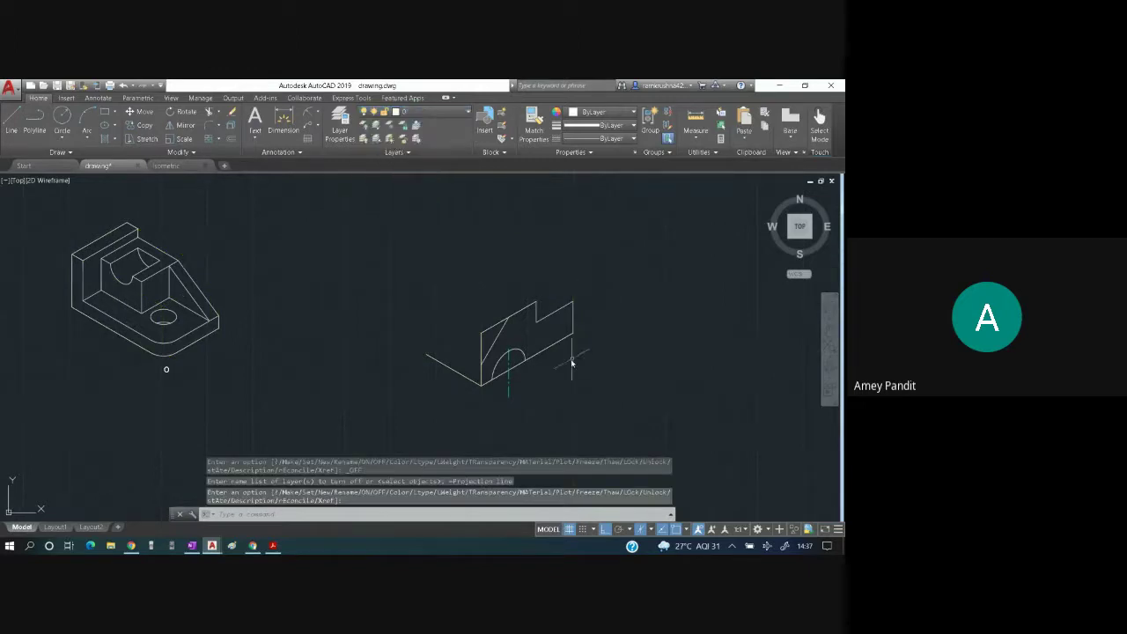
mouse_move(541, 398)
left_mouse_down()
mouse_move(534, 384)
mouse_move(492, 393)
left_mouse_up()
mouse_move(474, 388)
left_mouse_down()
mouse_move(539, 391)
mouse_move(508, 304)
mouse_move(535, 283)
mouse_move(593, 321)
left_mouse_up()
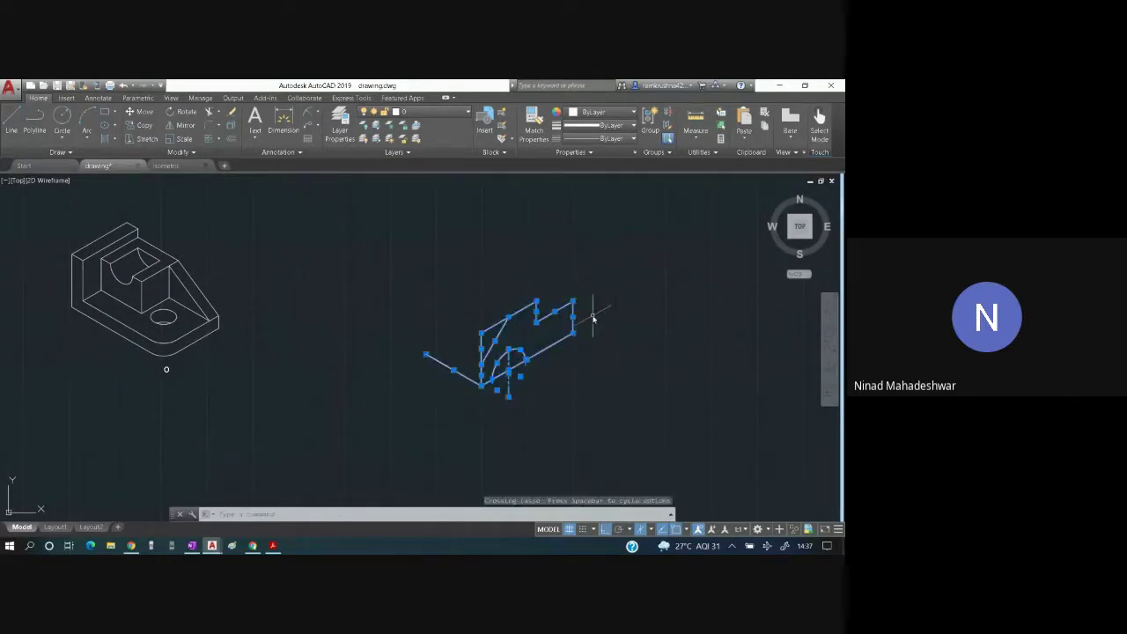
key("Escape")
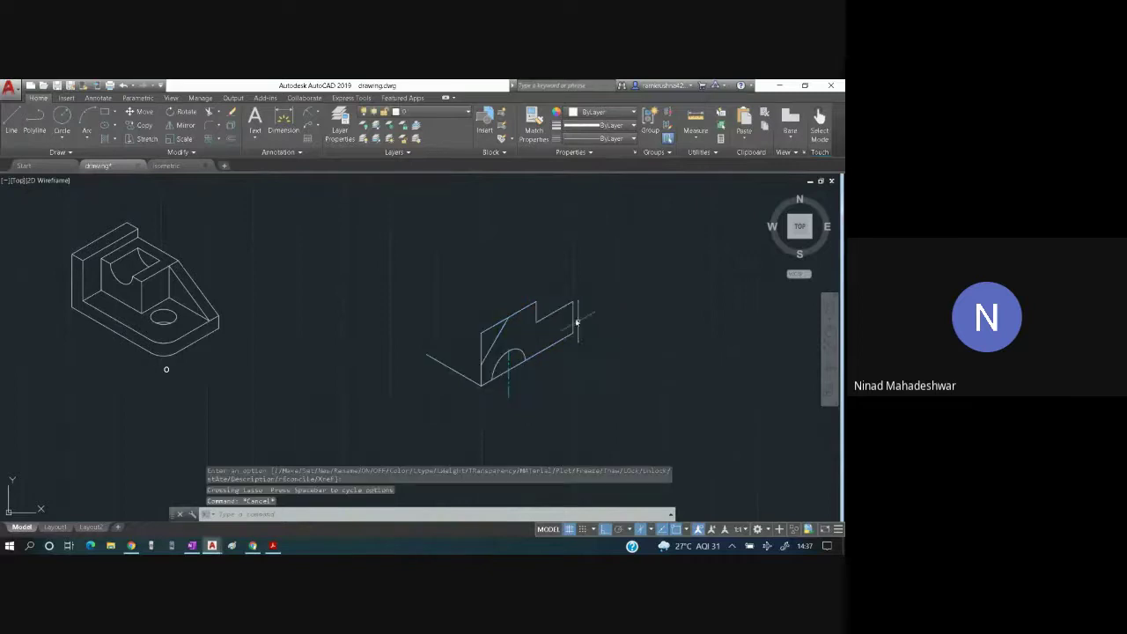
- Copy the front profile and arch, without centre line or receding edge, from the near bottom corner to the receding edge's far end in the top isoplane
left_click(572, 314)
left_click(551, 314)
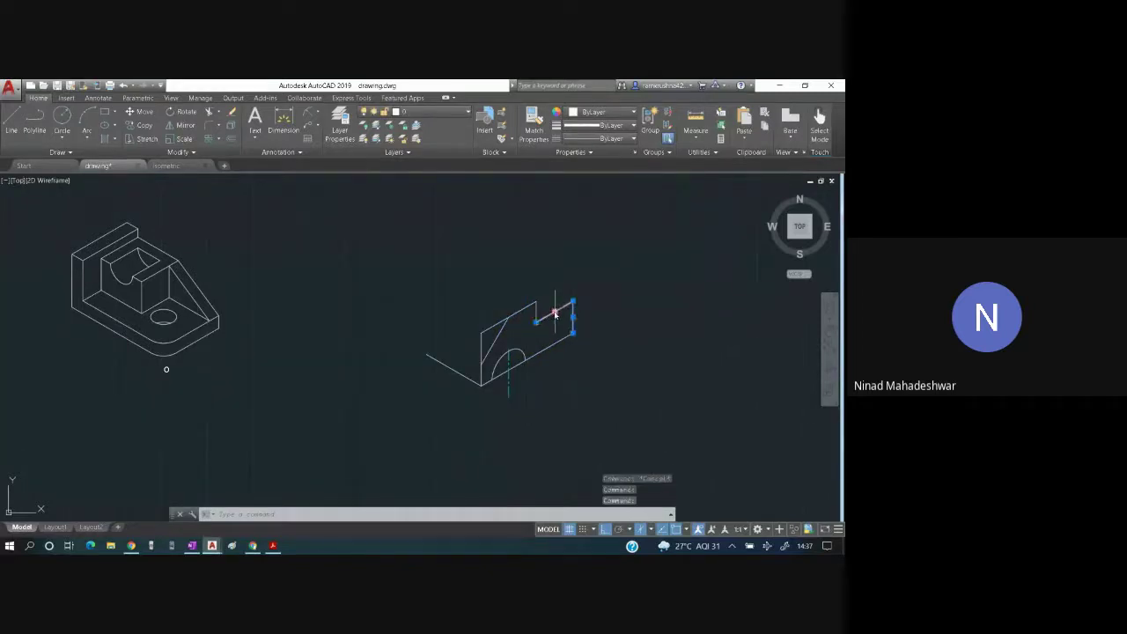
left_click(536, 312)
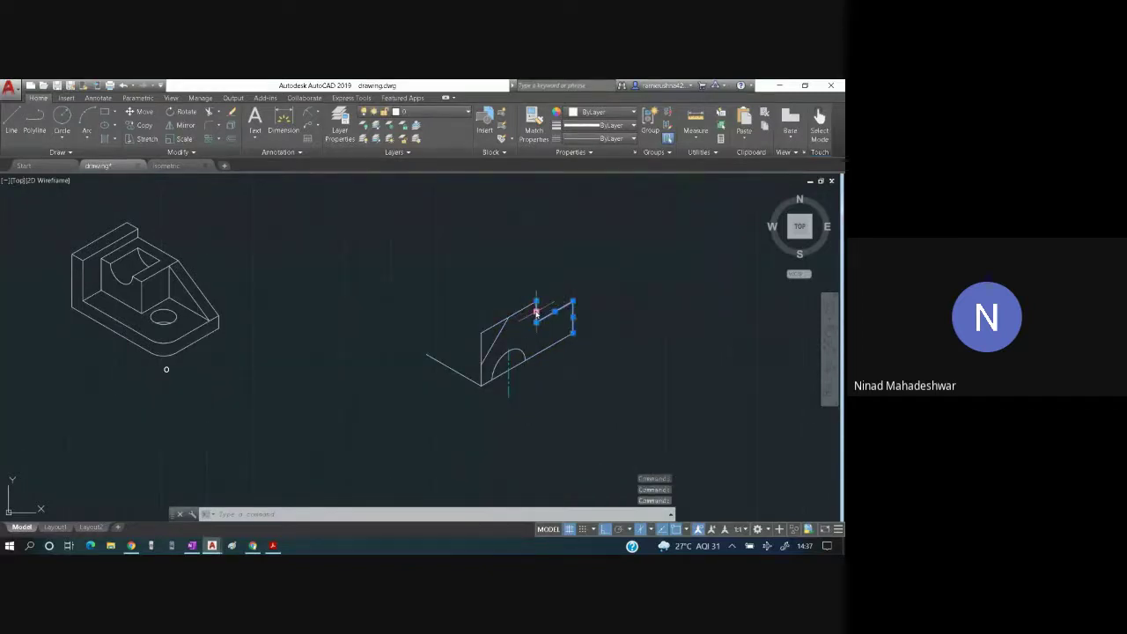
left_click(494, 331)
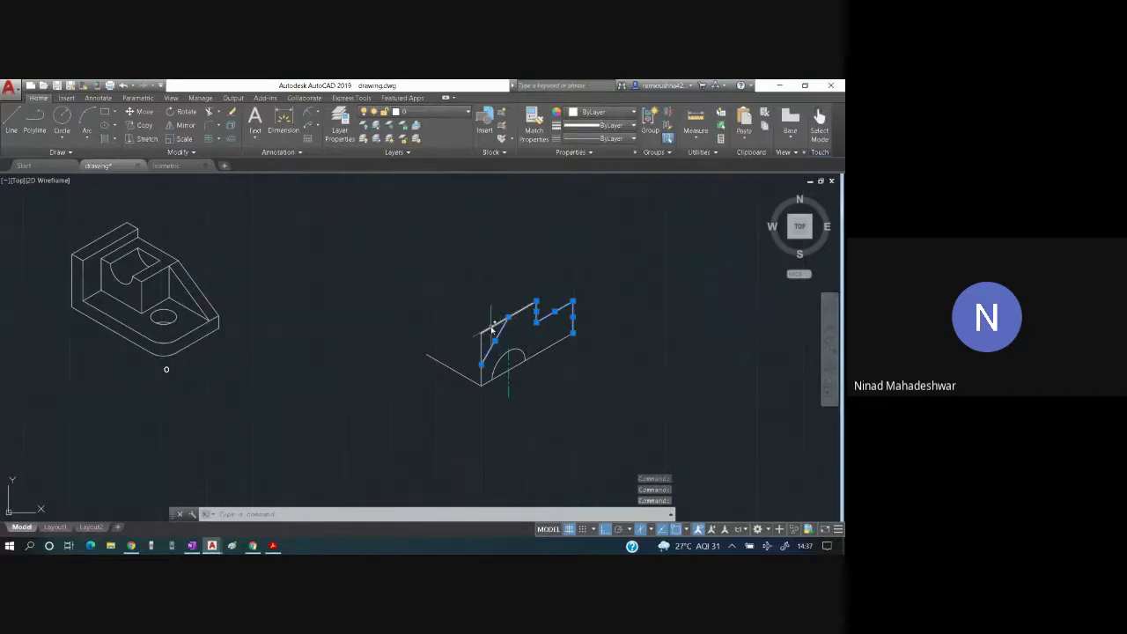
left_click(492, 327)
left_click(480, 348)
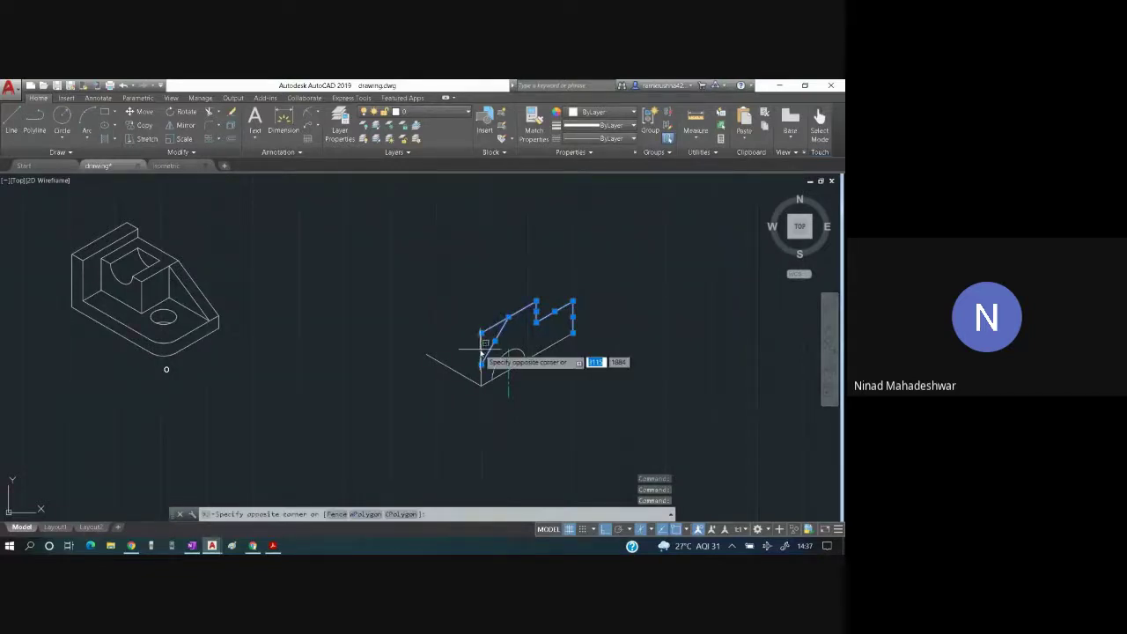
left_click(481, 352)
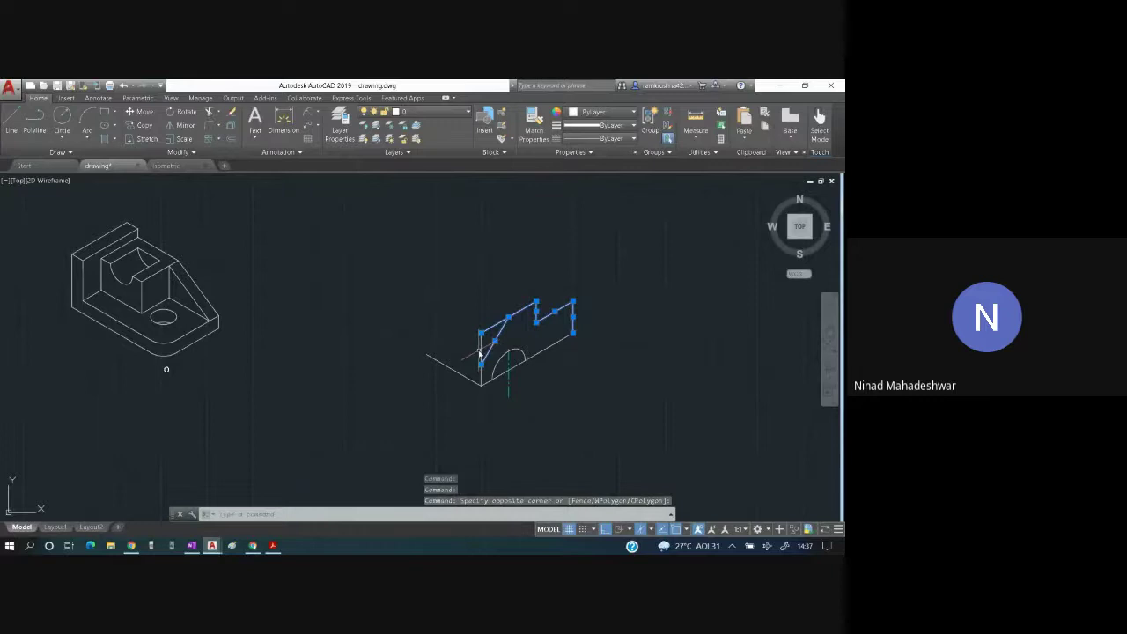
left_click(482, 353)
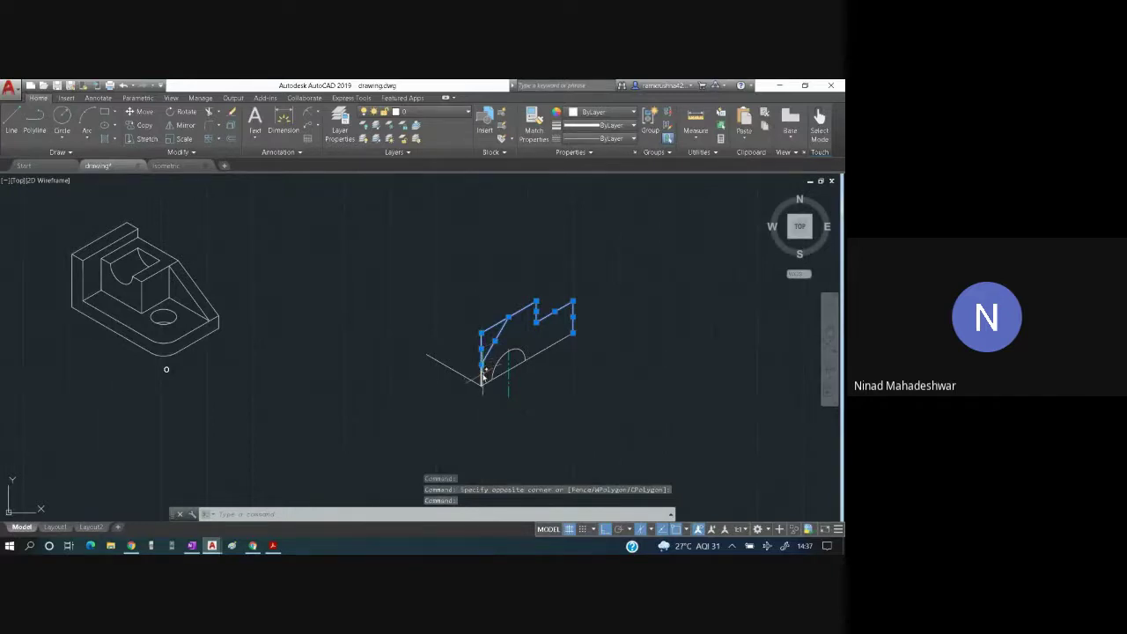
left_click(496, 380)
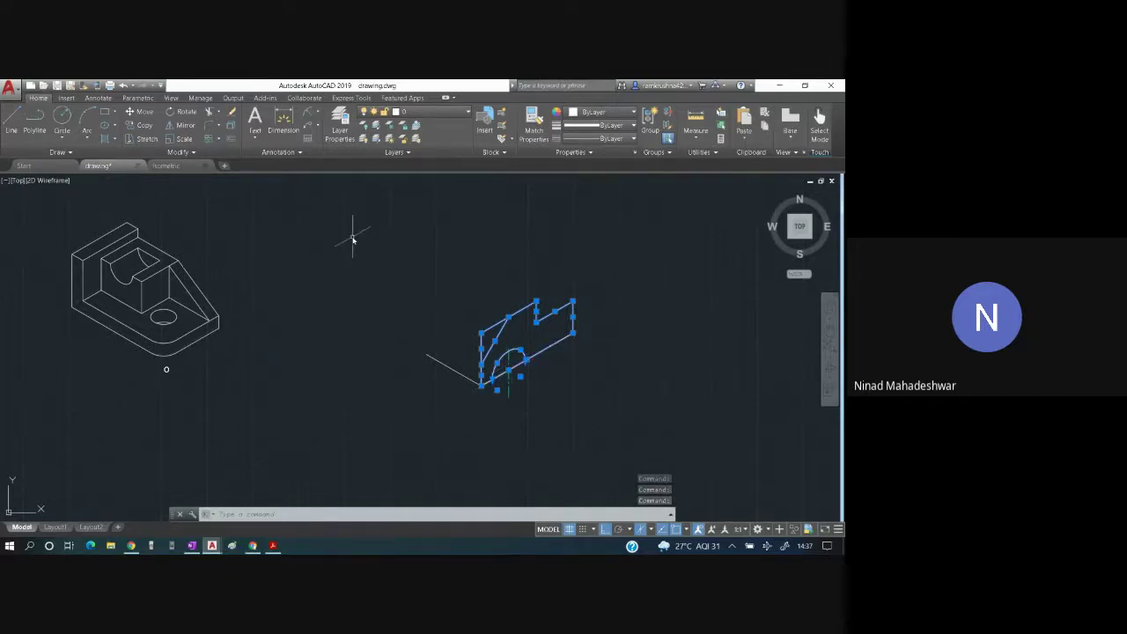
left_click(140, 125)
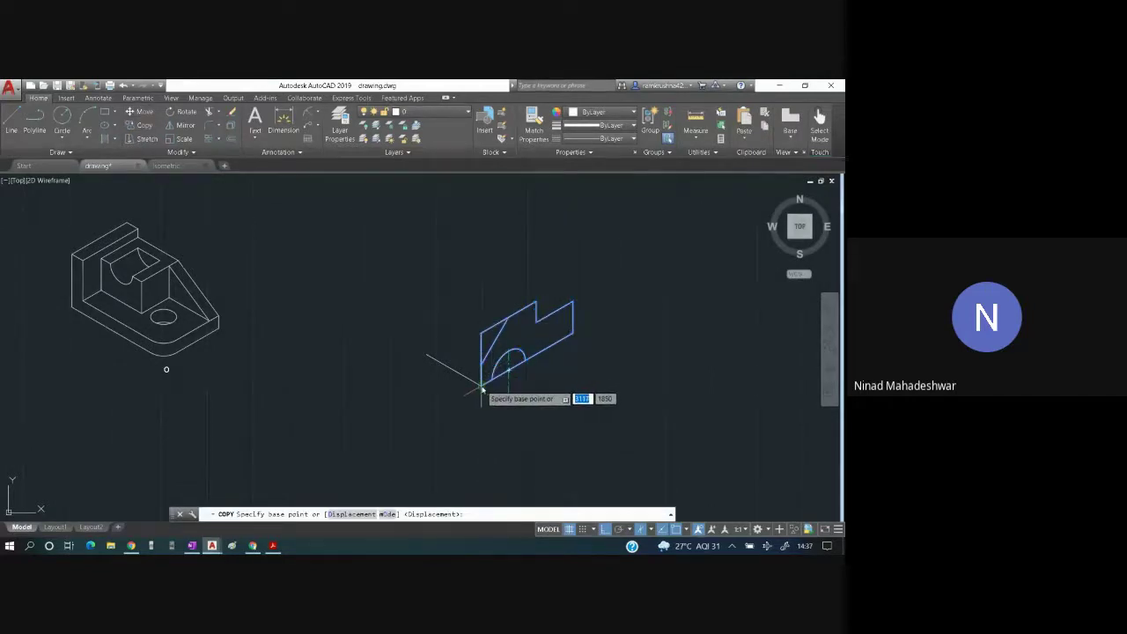
left_click(482, 387)
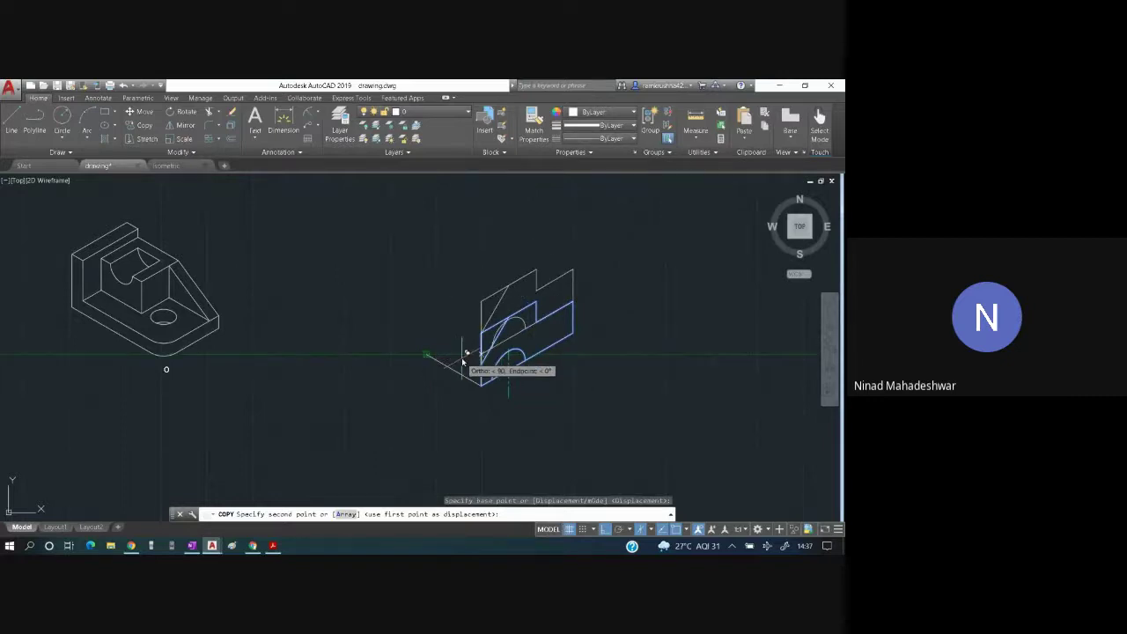
key("F5")
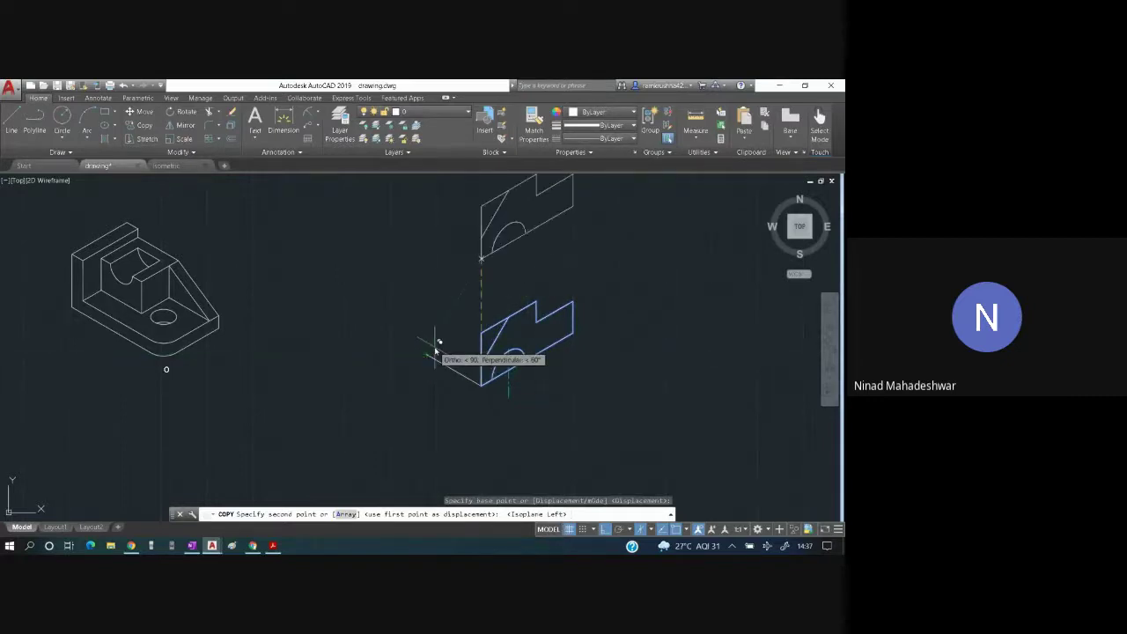
key("F5")
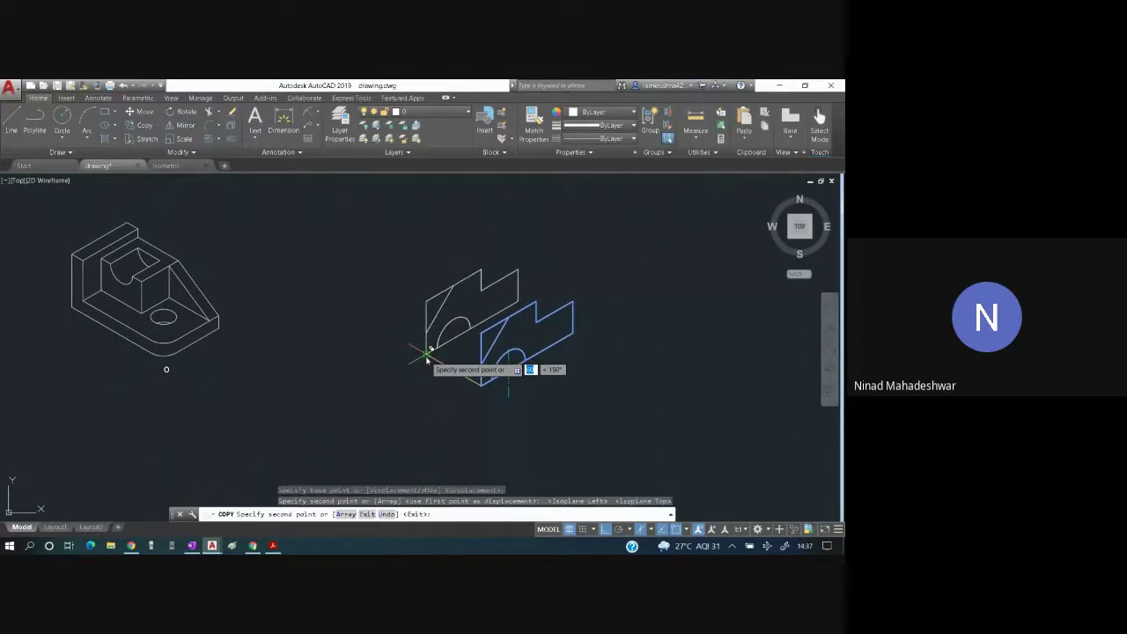
key("Escape")
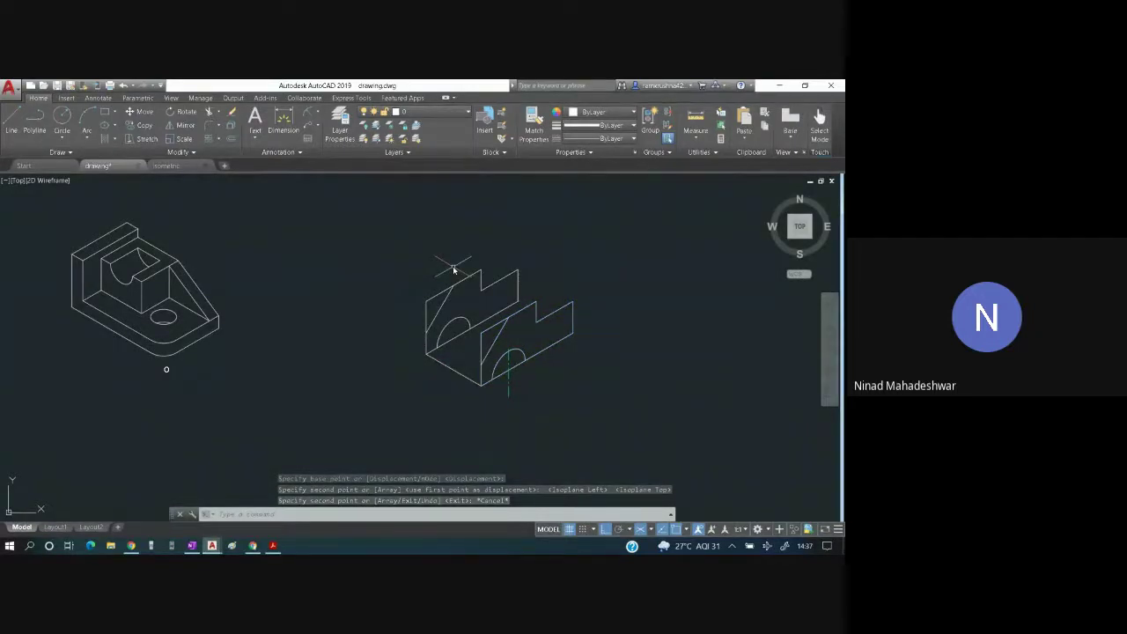
left_click(458, 376)
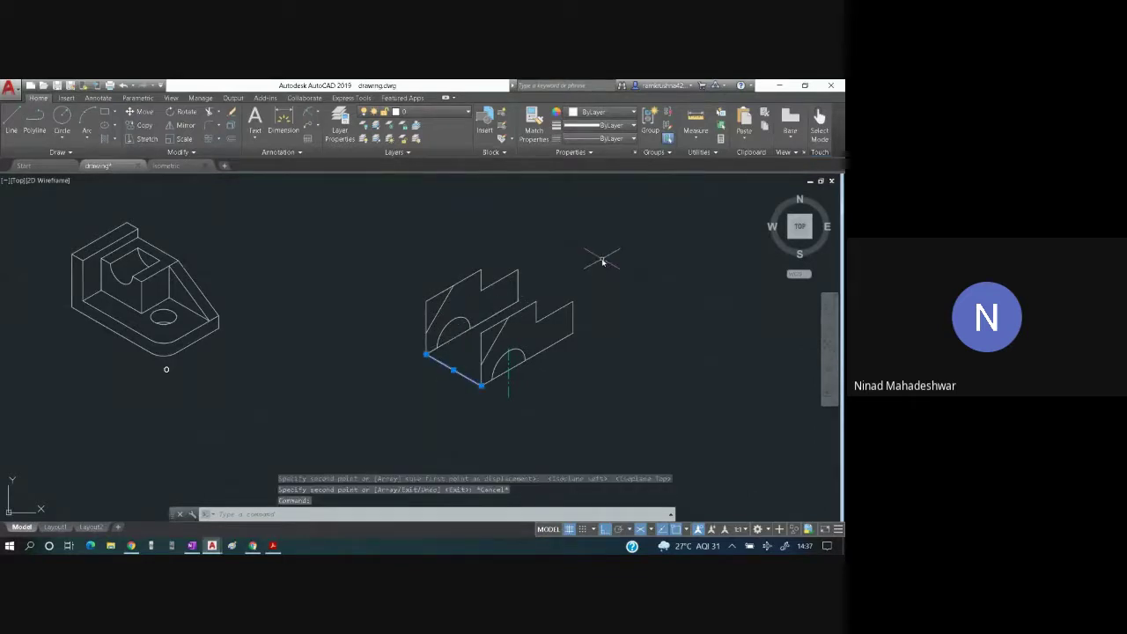
left_click(139, 125)
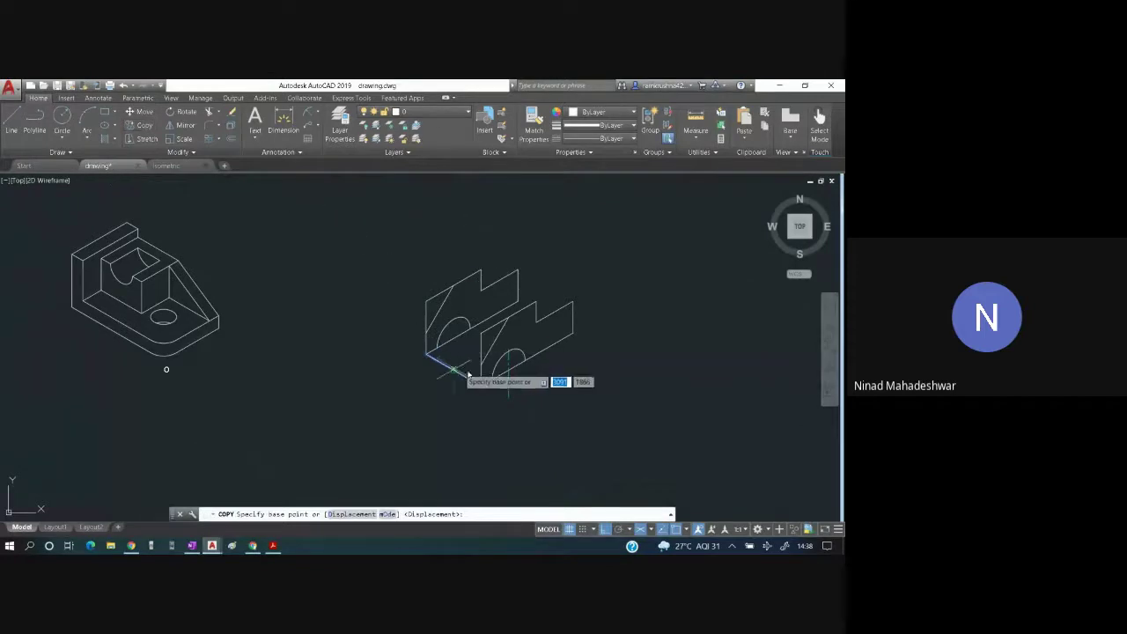
left_click(481, 384)
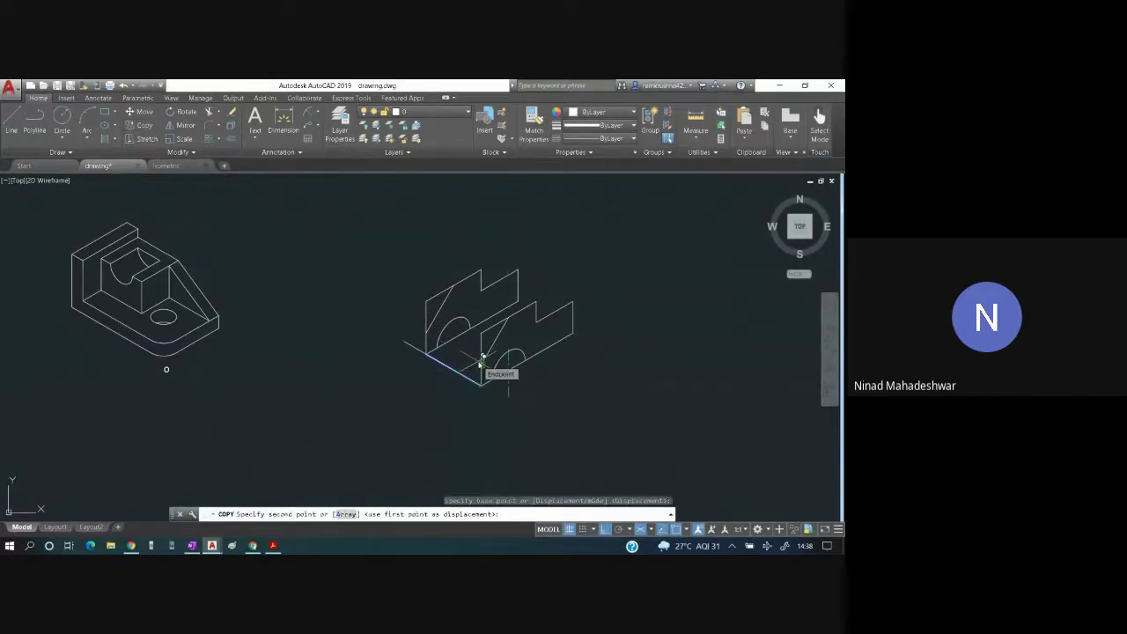
type("5")
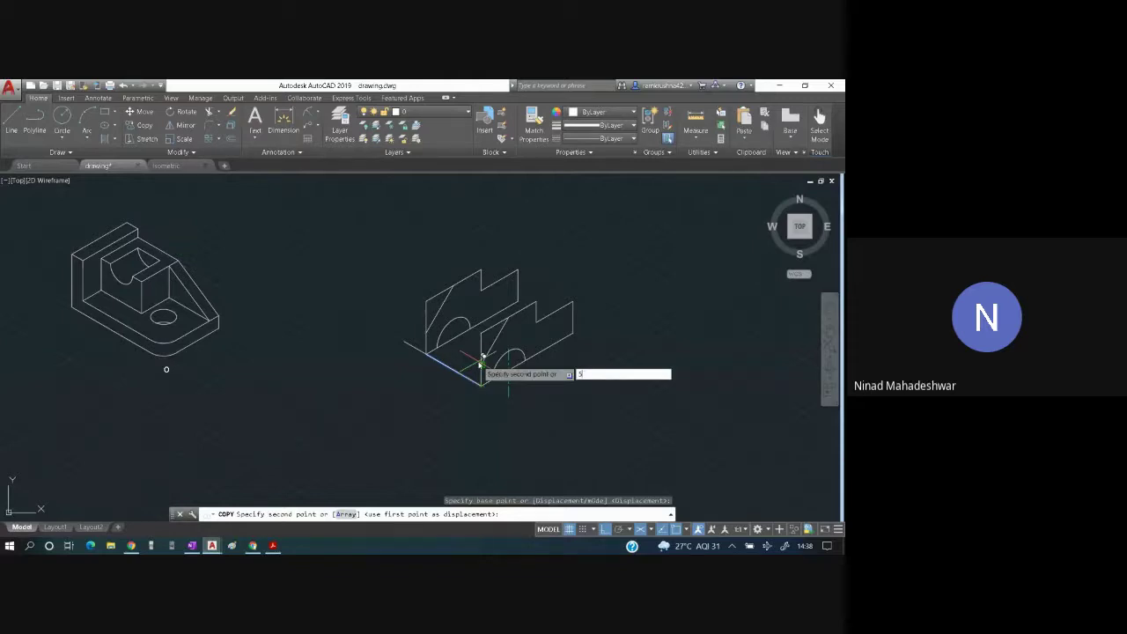
key("Escape")
- In the right isoplane, copy the bottom receding edge from the near bottom corner to the front profile's sloped-edge ends and upper corners
key("F5")
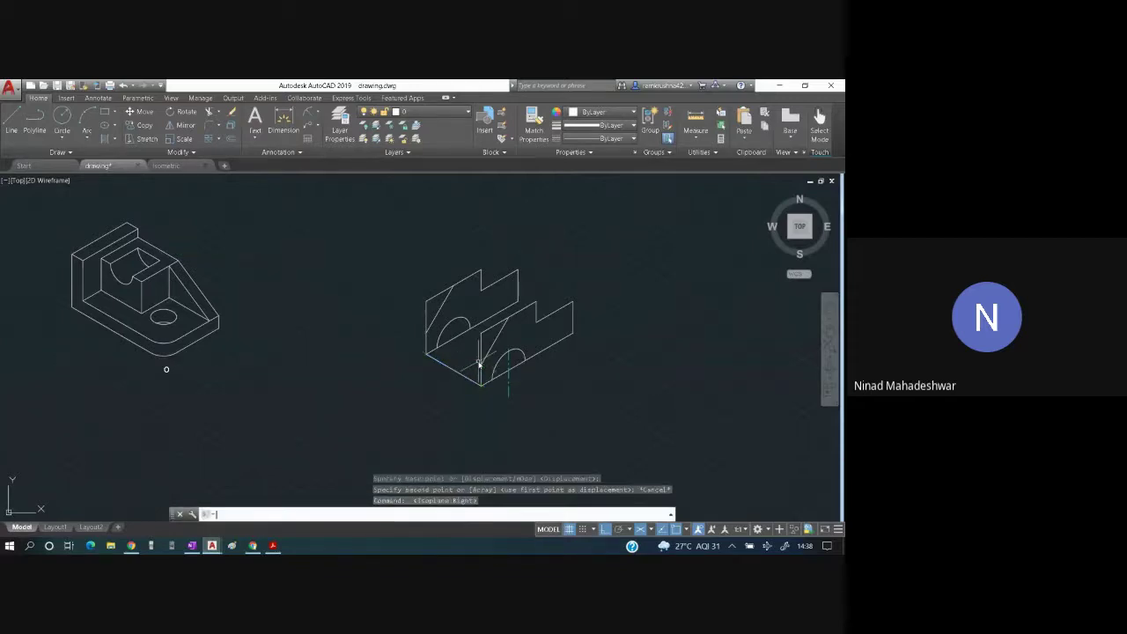
key("Escape")
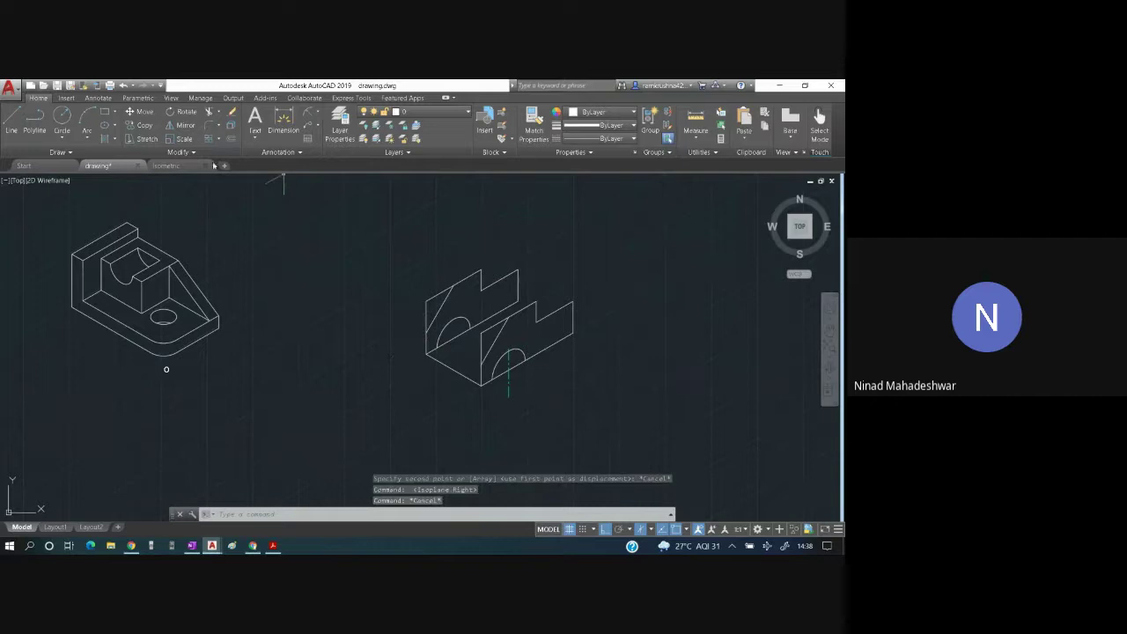
left_click(143, 125)
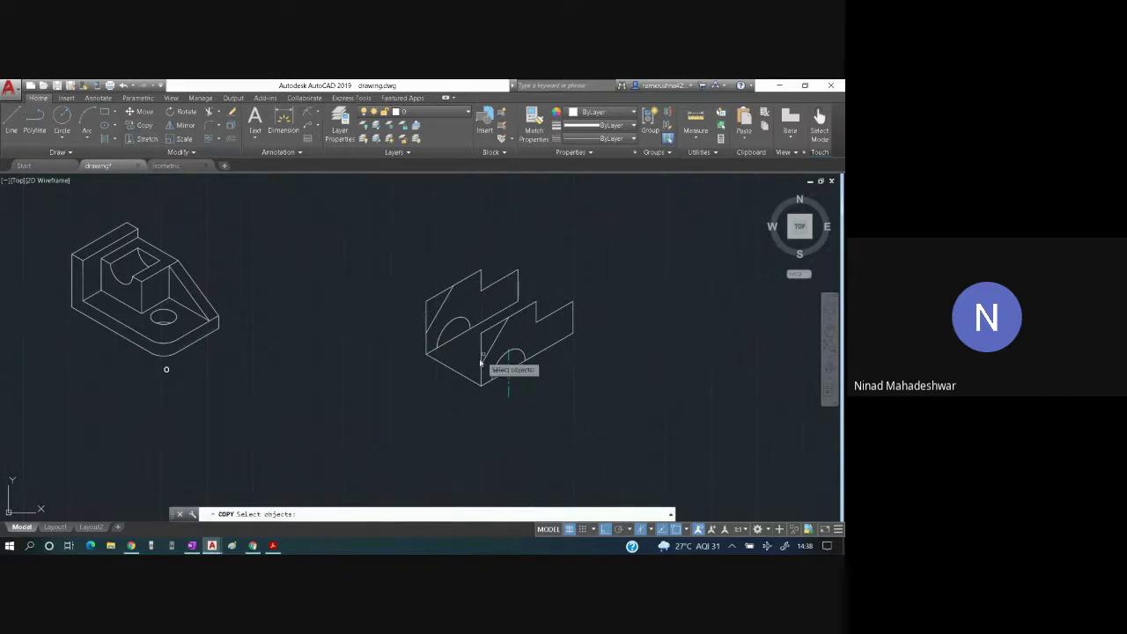
left_click(469, 379)
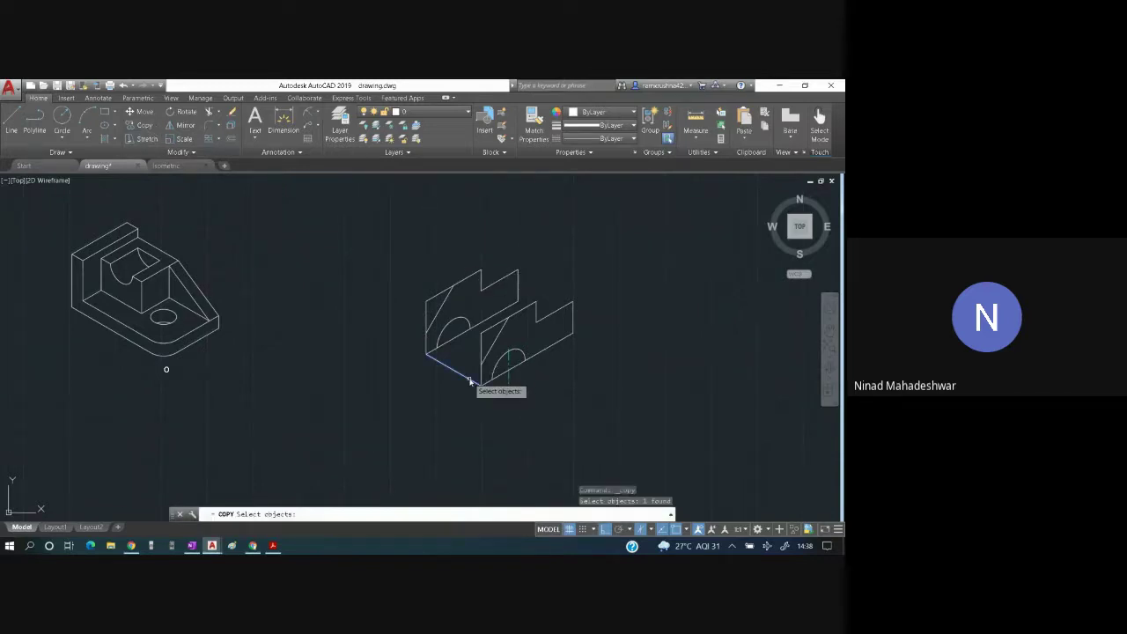
key("Return")
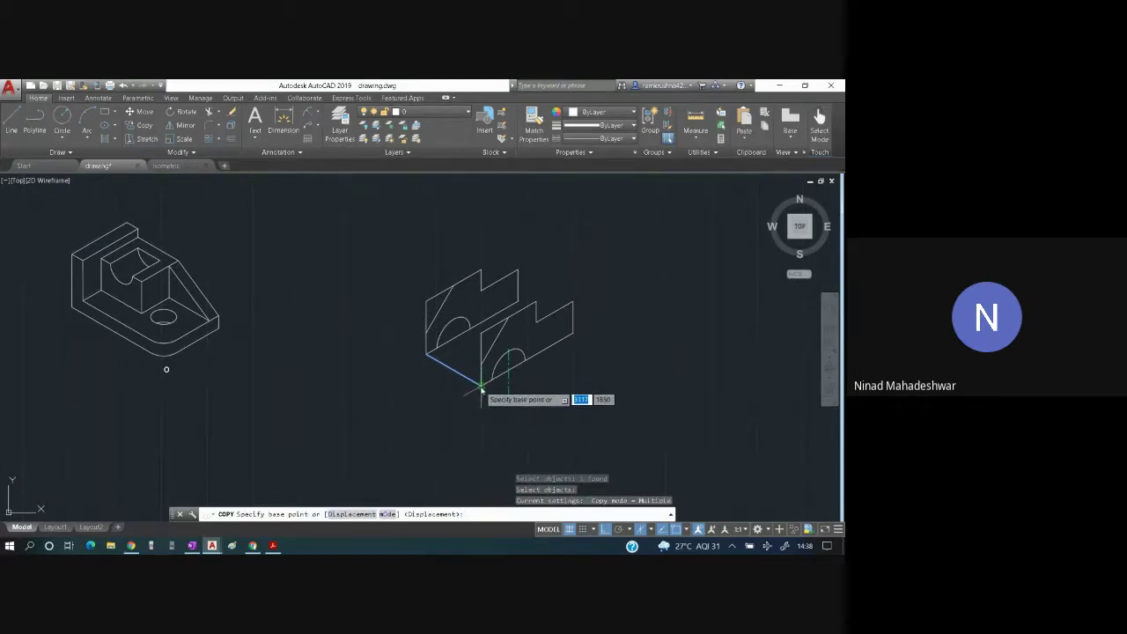
left_click(482, 379)
left_click(485, 362)
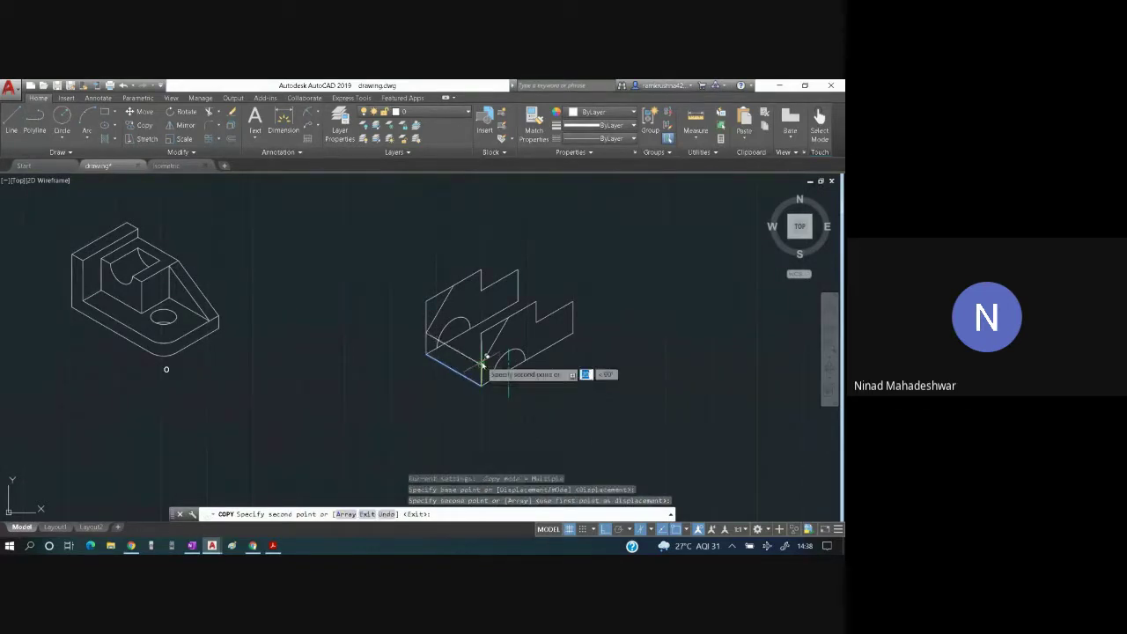
left_click(506, 318)
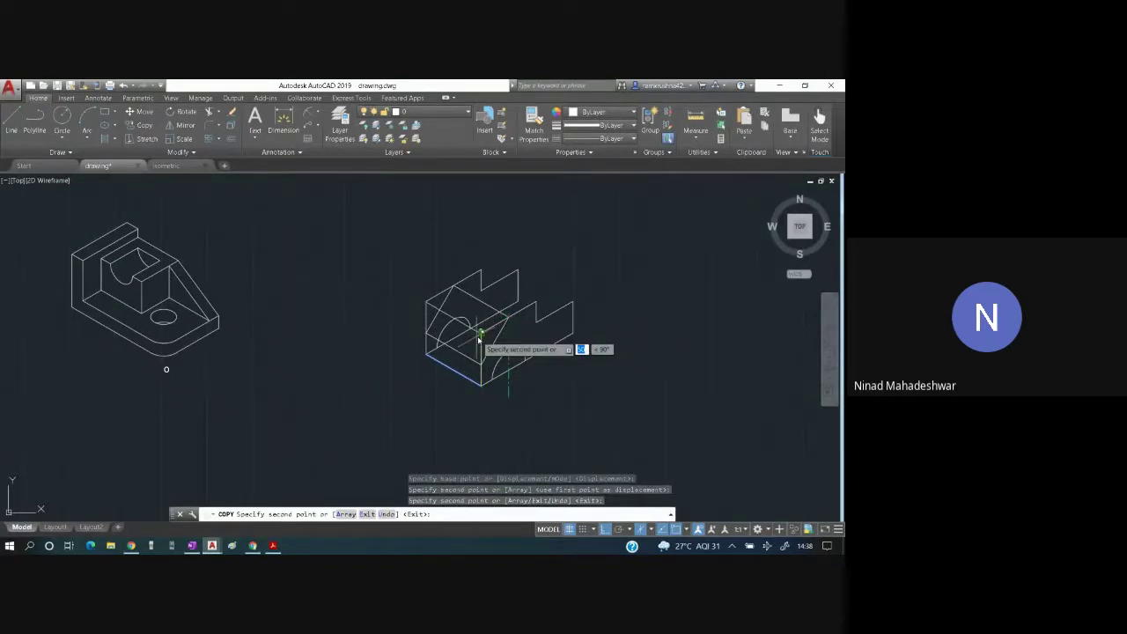
left_click(483, 333)
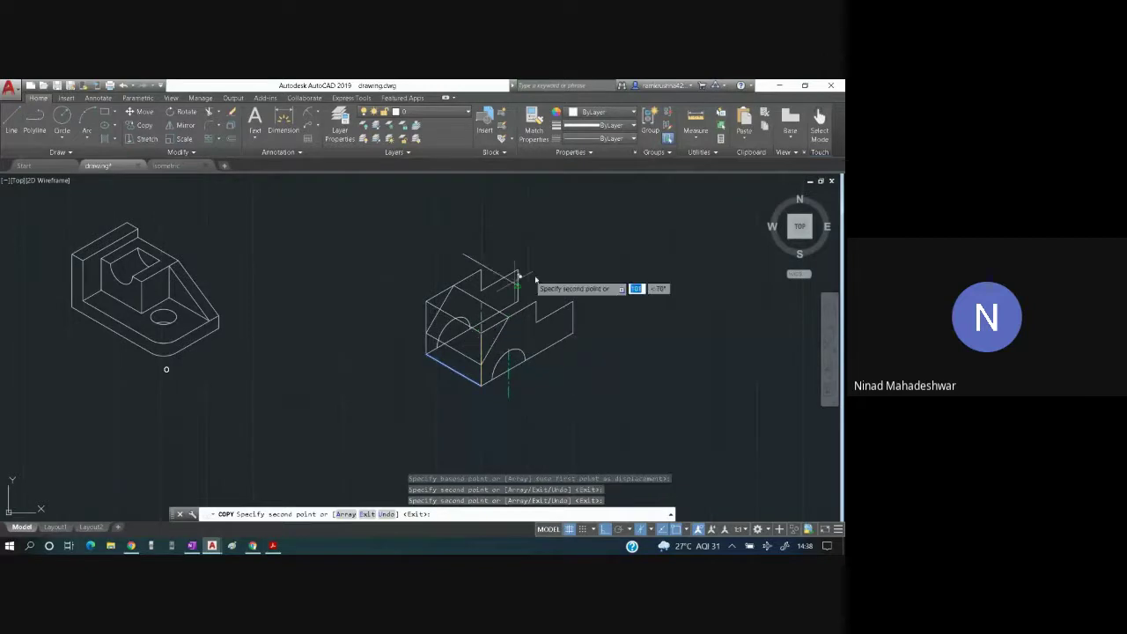
left_click(538, 301)
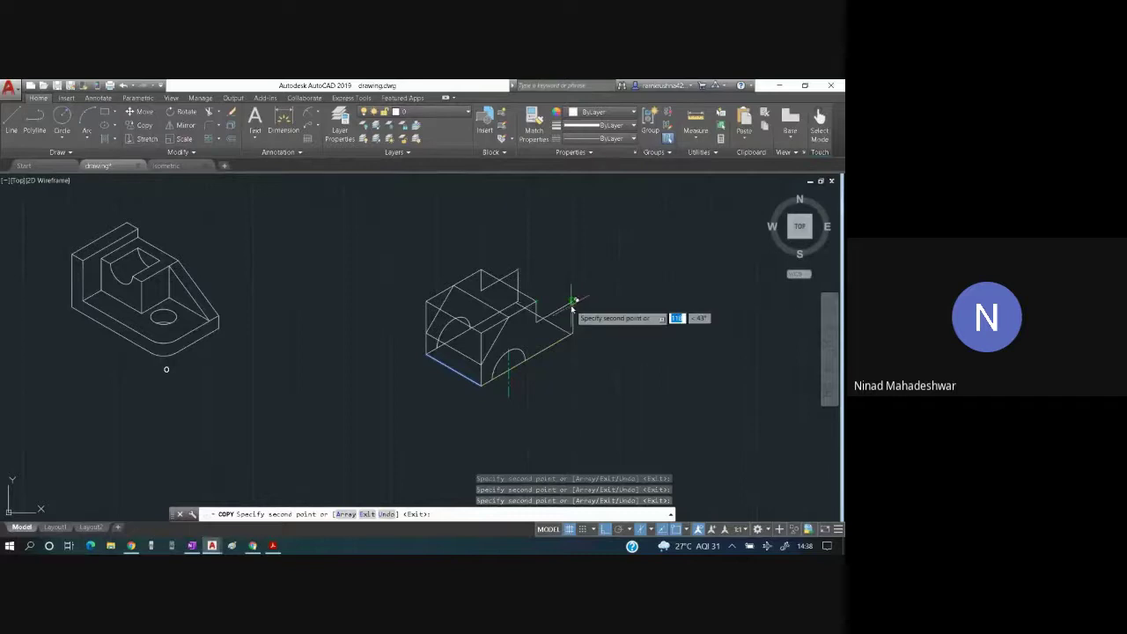
key("Escape")
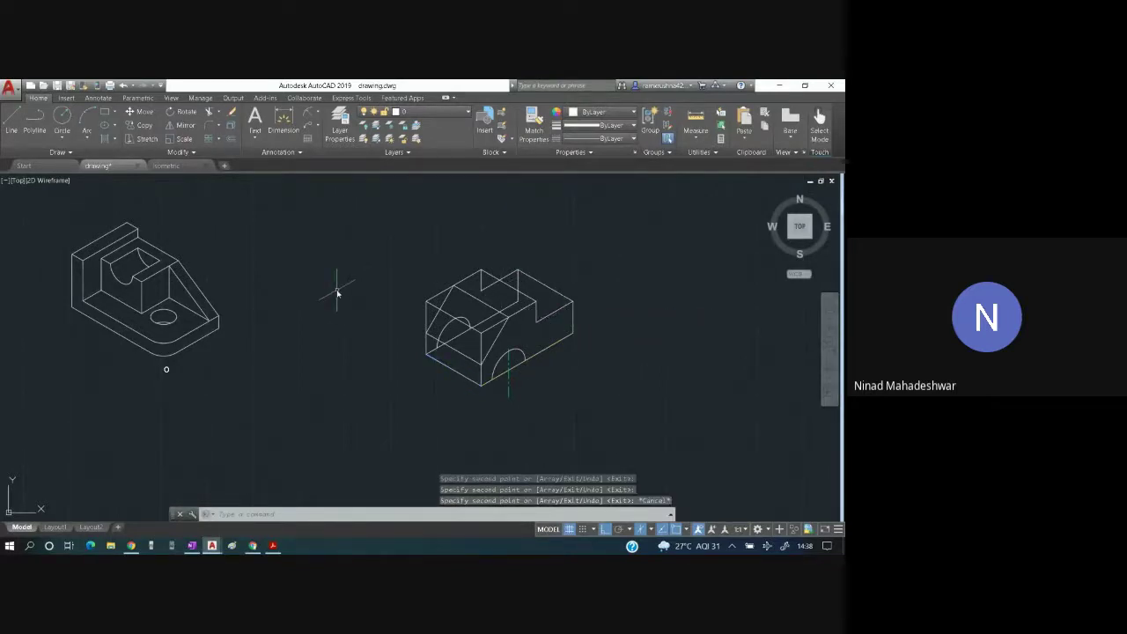
- Switch to the Google Meet call and deny the pending request to join
key("alt+Tab")
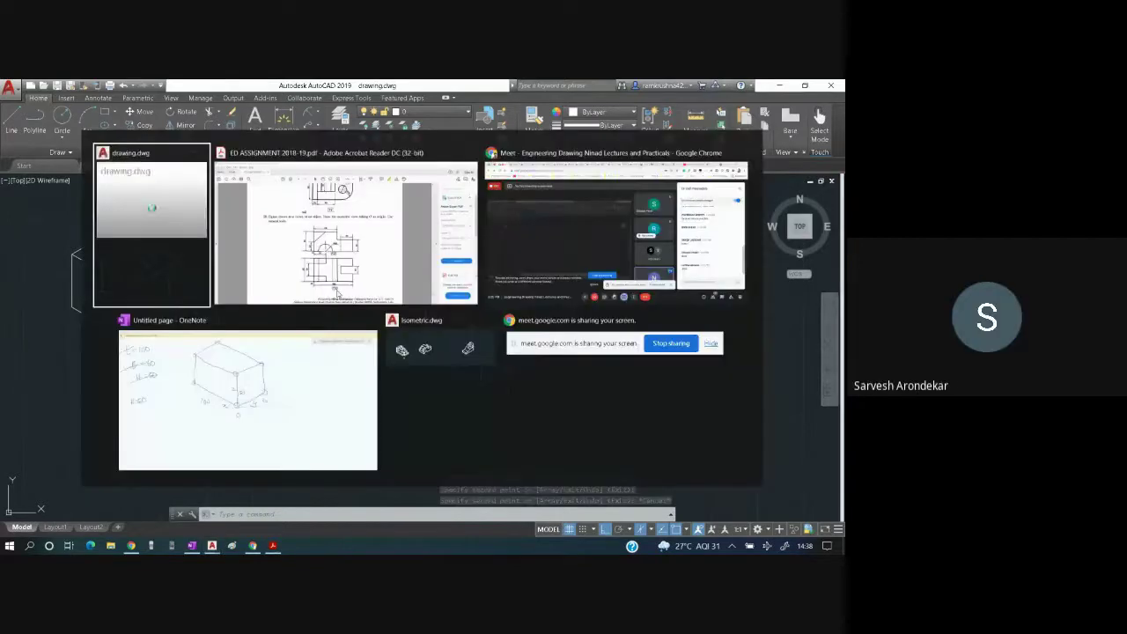
key("alt+Tab")
key("alt+Tab")
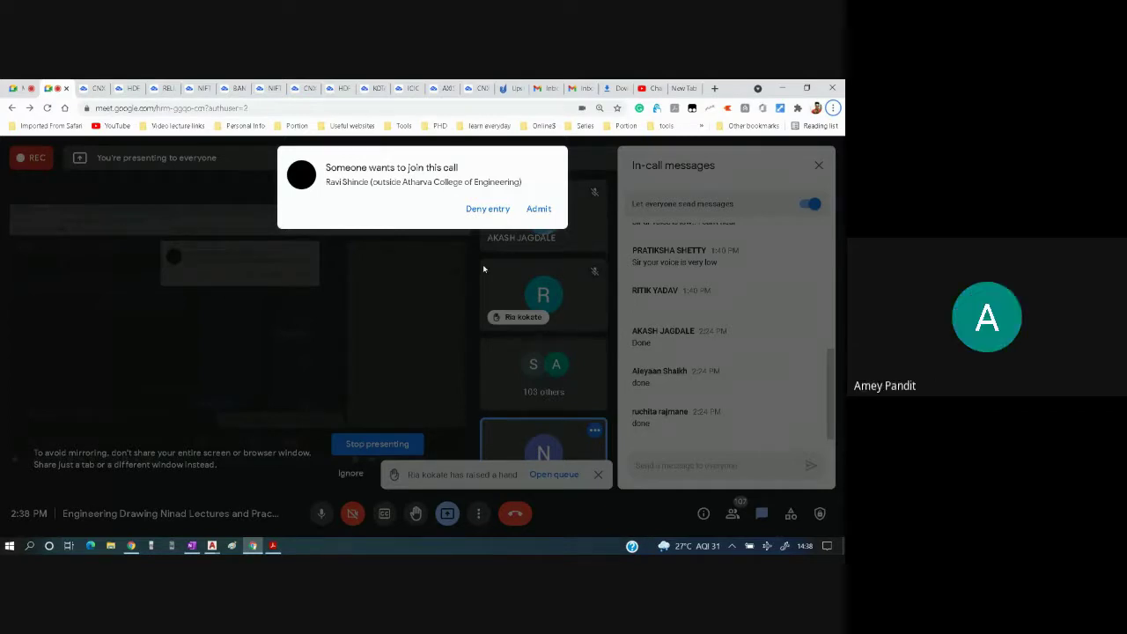
left_click(484, 211)
- Return to drawing.dwg in AutoCAD and bring up question 58 in the ED ASSIGNMENT PDF
key("alt+Tab")
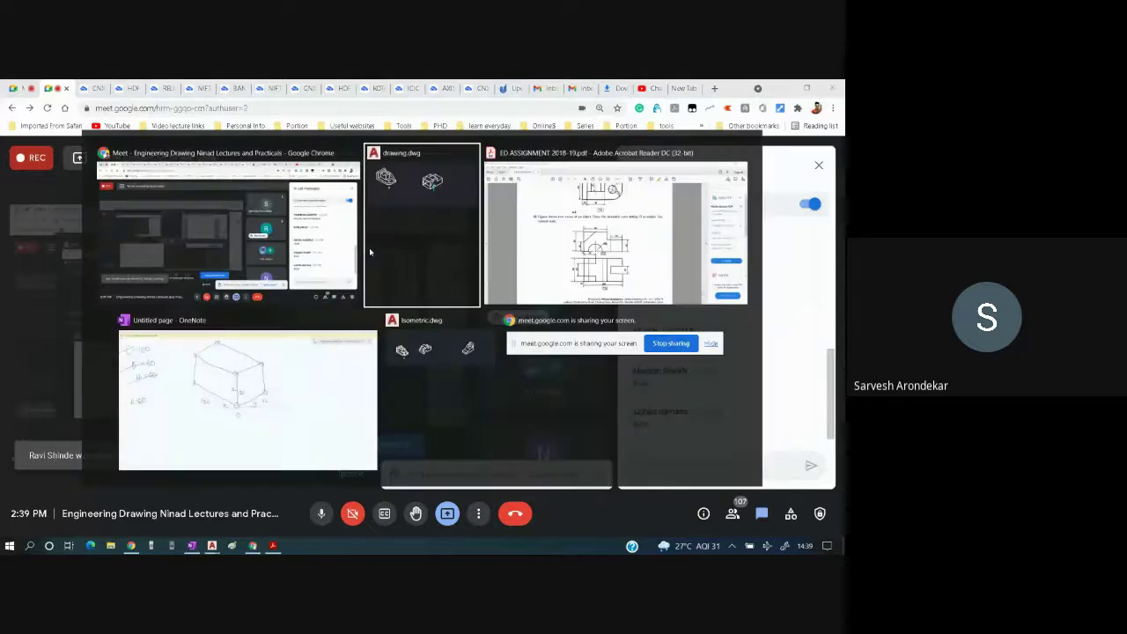
key("alt+Tab")
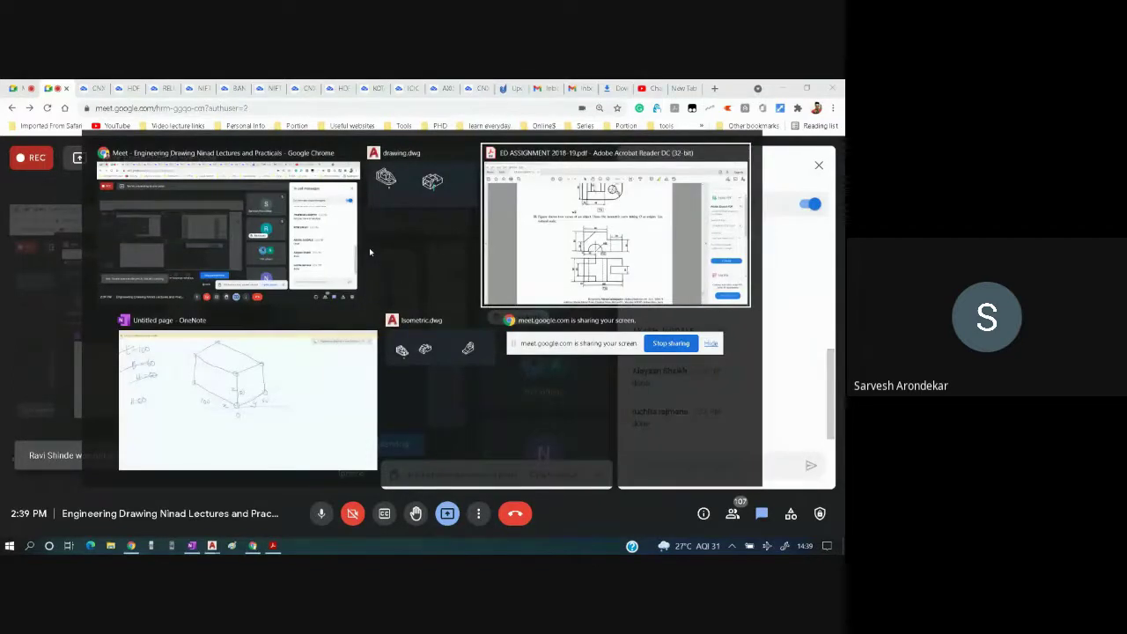
key("Escape")
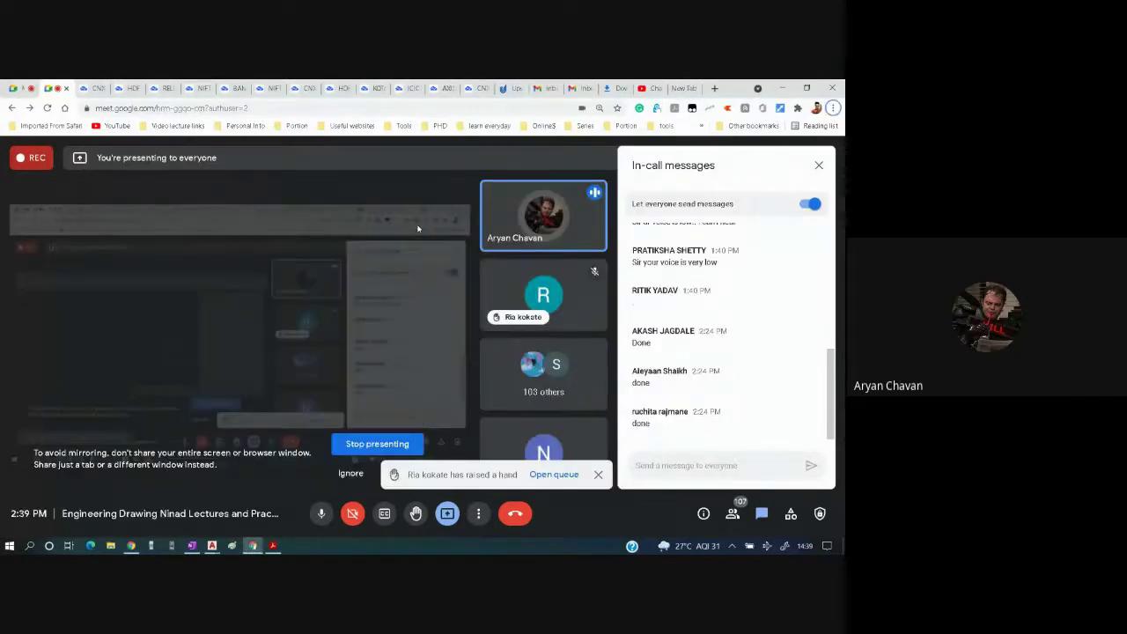
key("alt+Tab")
key("alt+Tab")
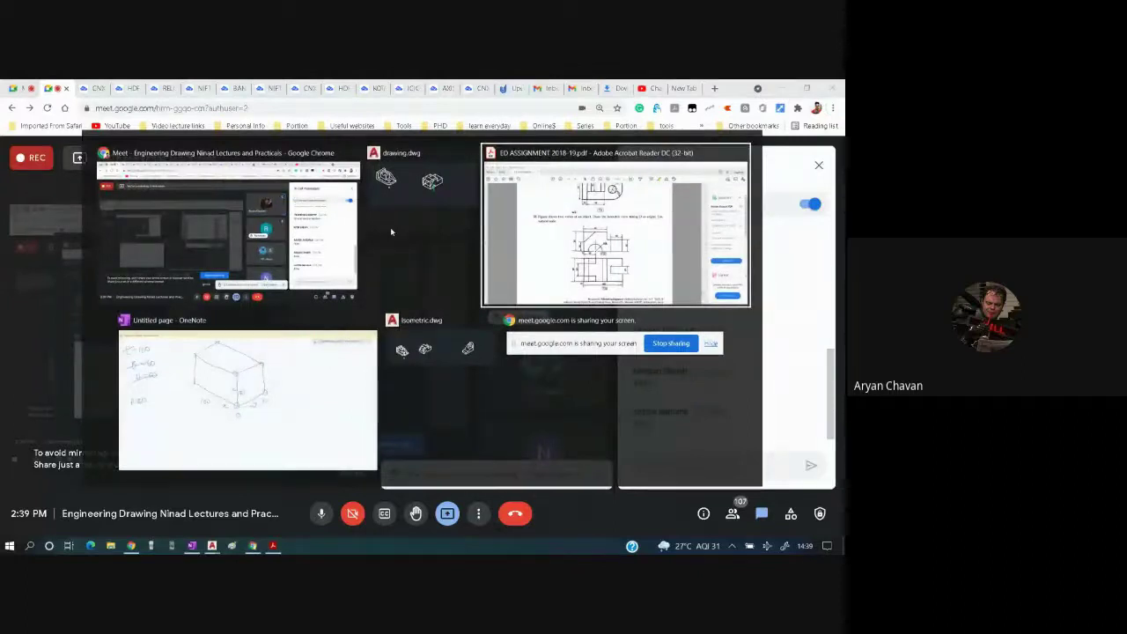
left_click(414, 228)
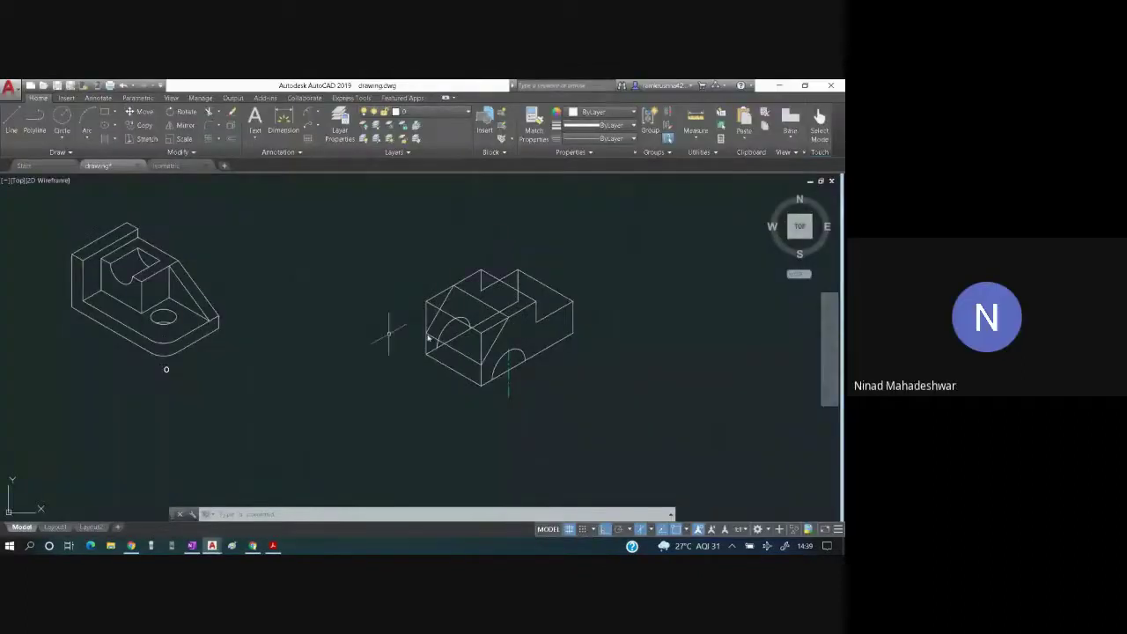
key("alt+Tab")
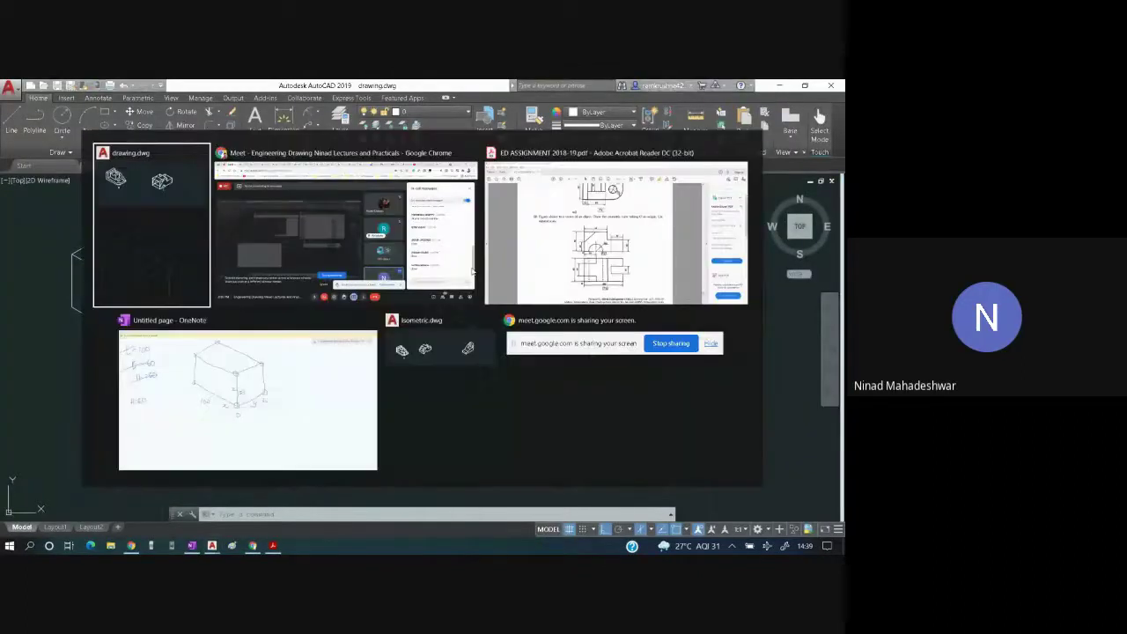
key("alt+Tab")
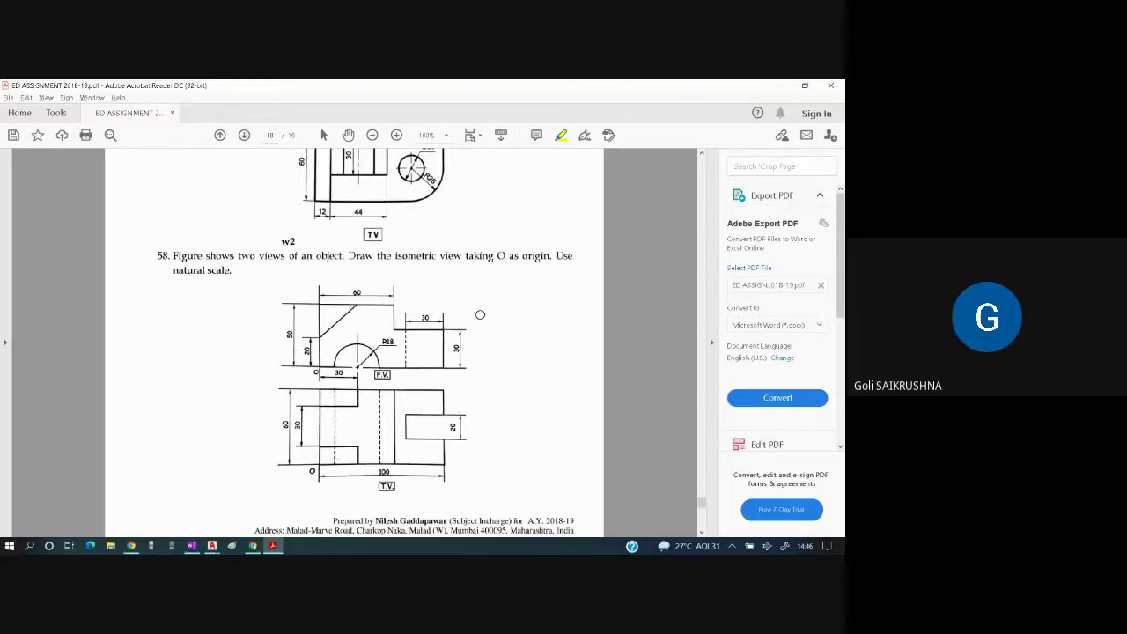
- Switch to the Google Meet call and stop presenting the screen
key("XF86AudioRaiseVolume")
key("alt+Tab")
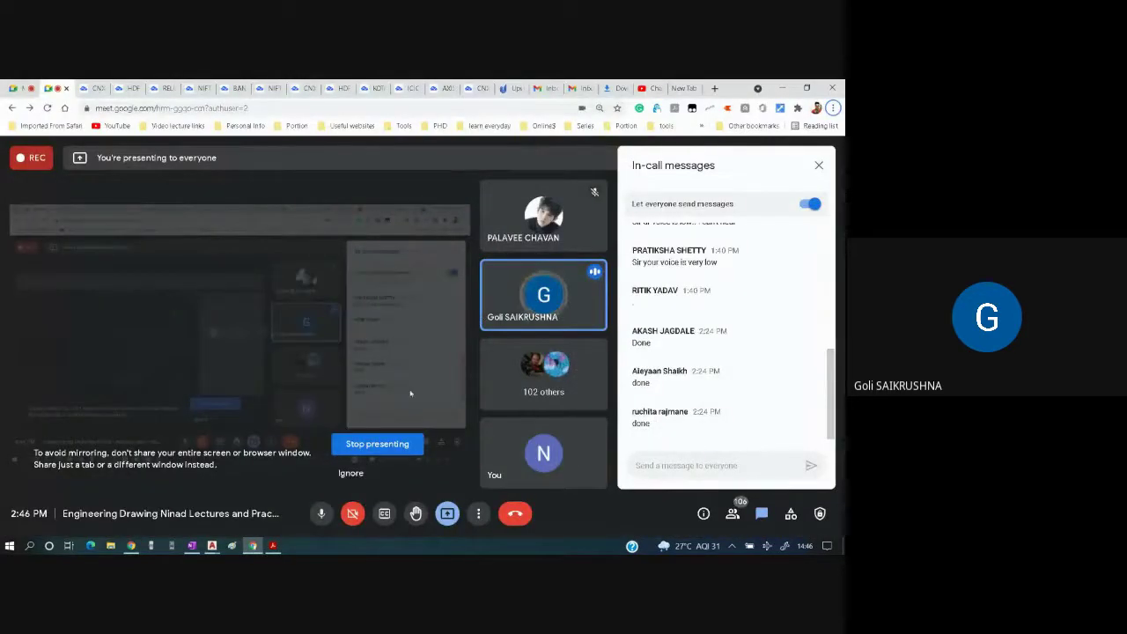
left_click(408, 444)
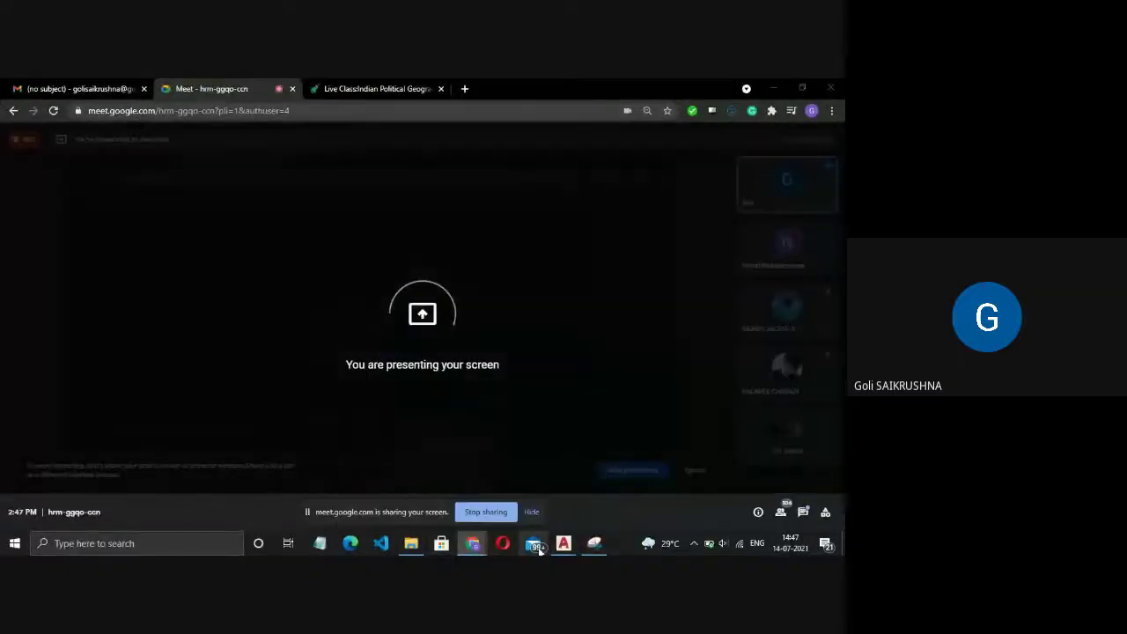
- Switch to 2 basic.dwg in AutoCAD and draw a horizontal line 76.4051 long in the empty area beside the orthographic views
mouse_move(558, 549)
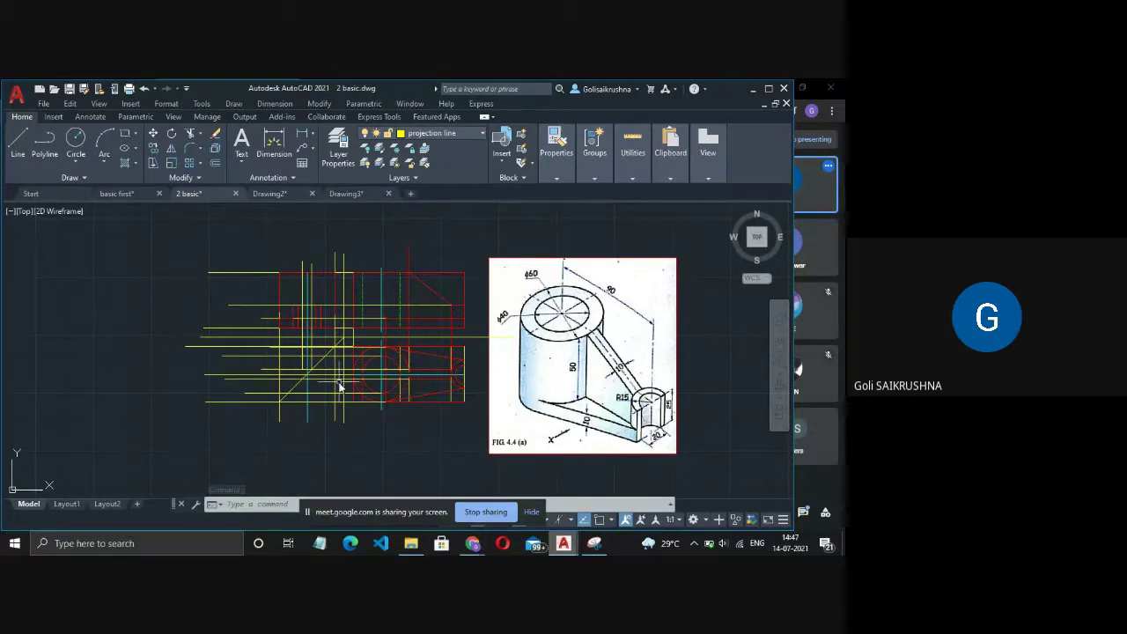
left_click(16, 147)
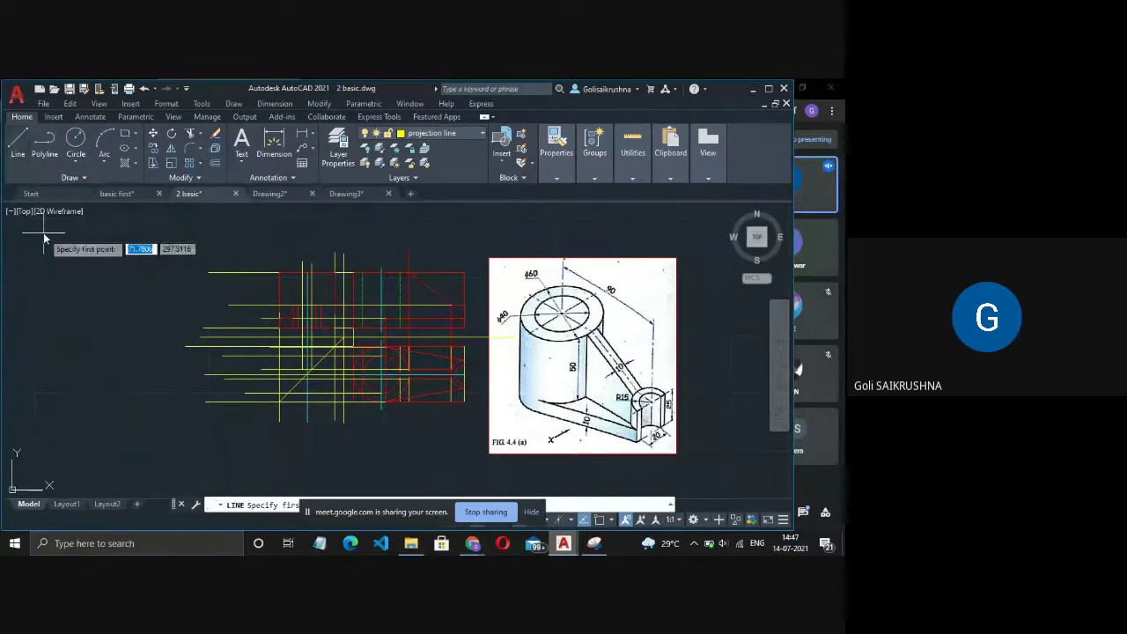
left_click(60, 344)
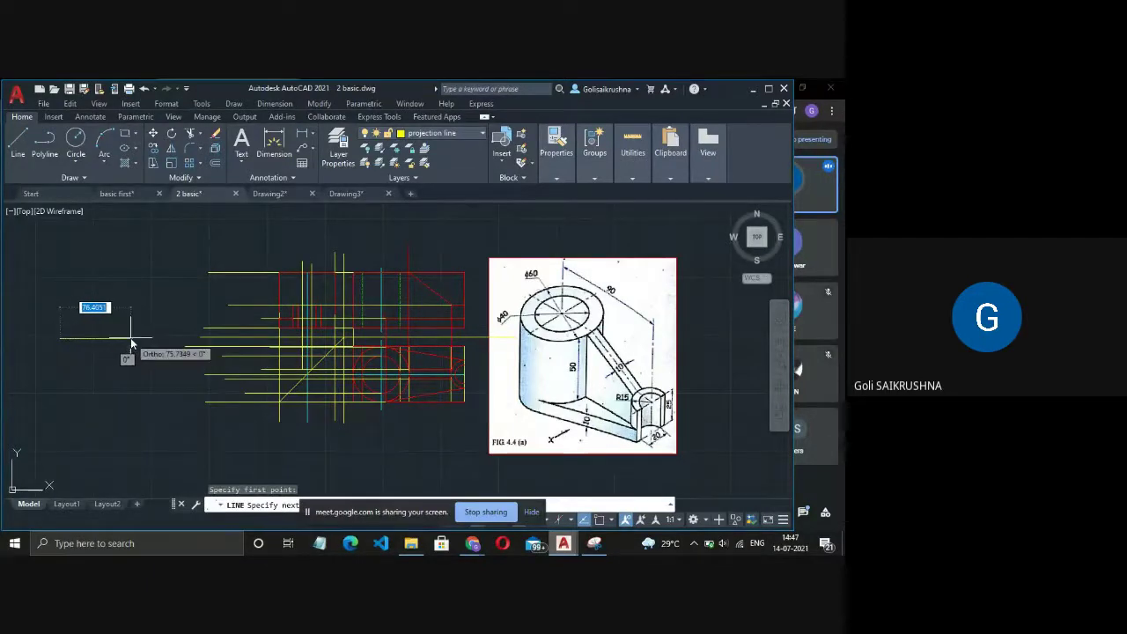
key("Left")
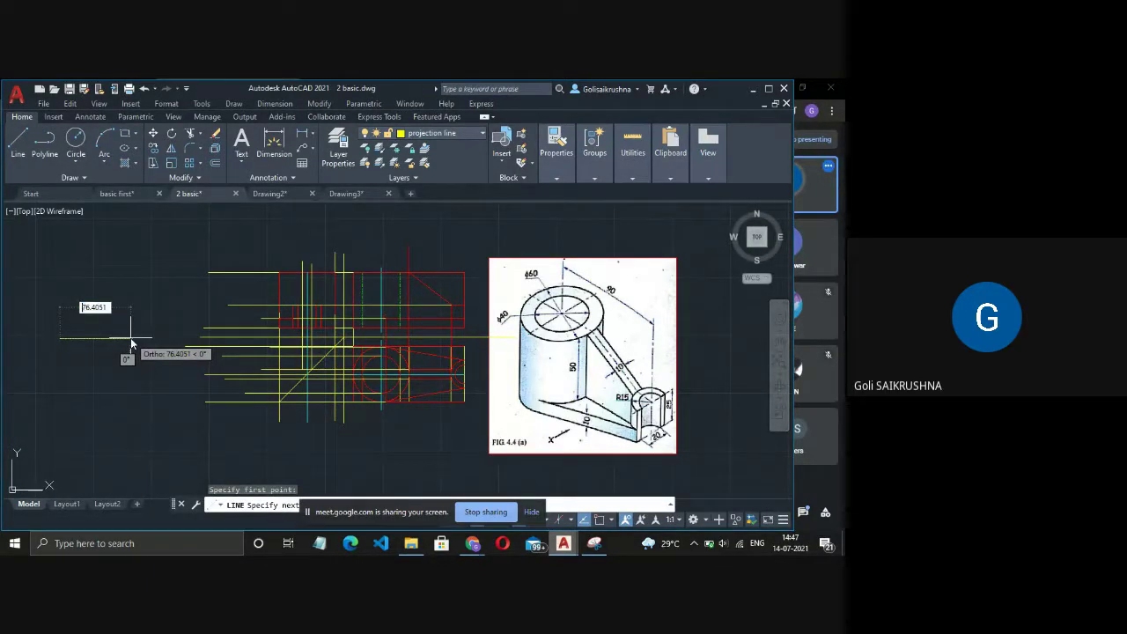
key("Return")
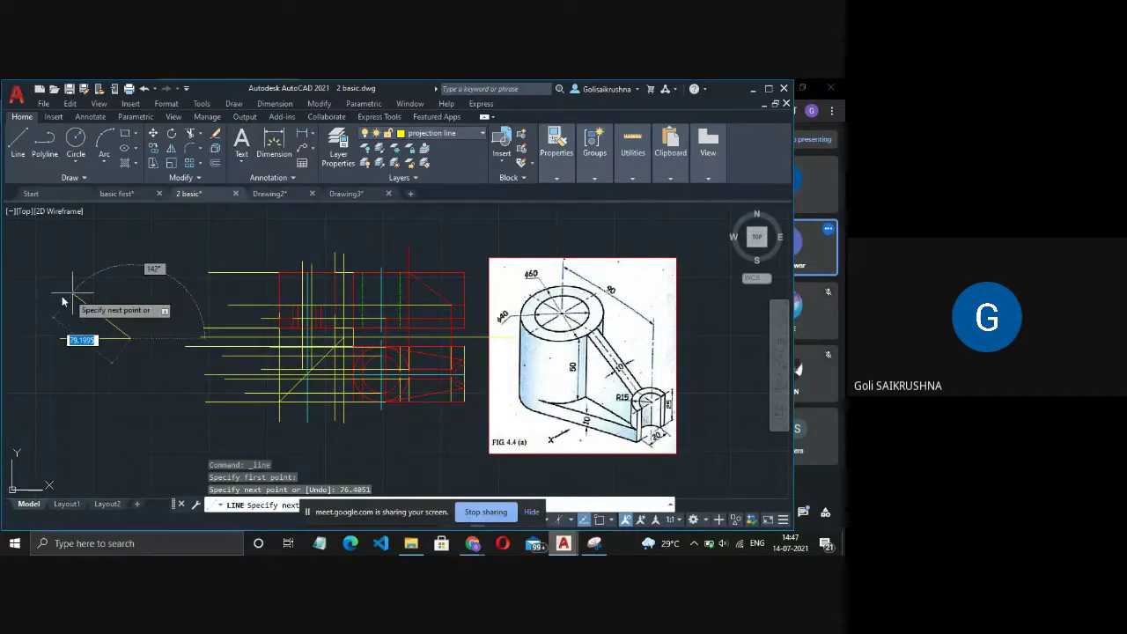
key("Return")
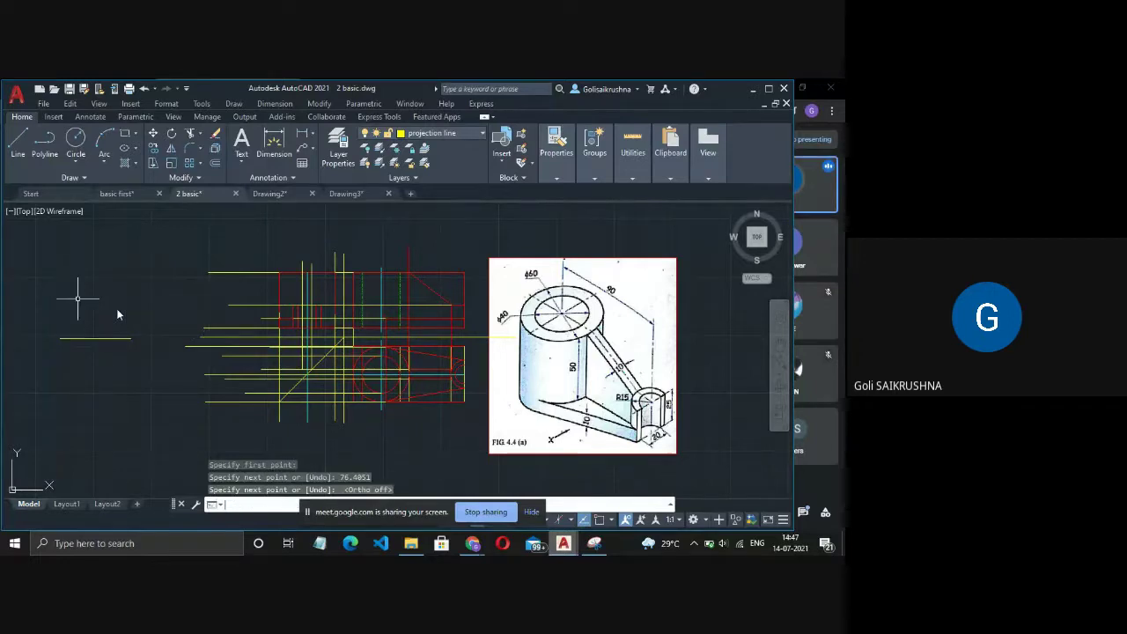
key("Return")
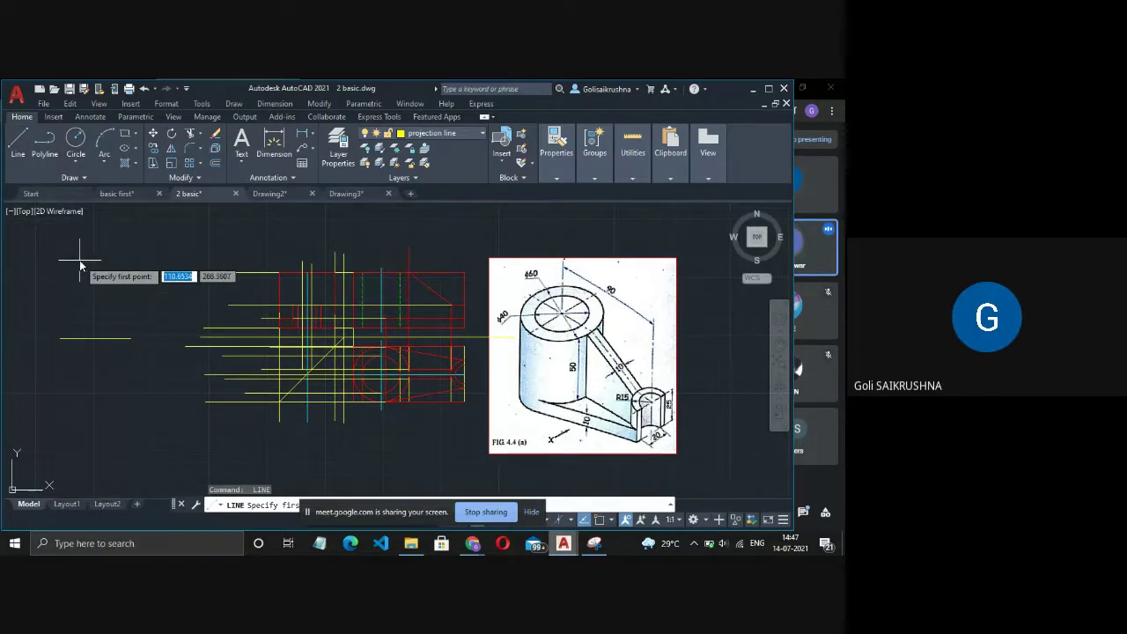
type("ds")
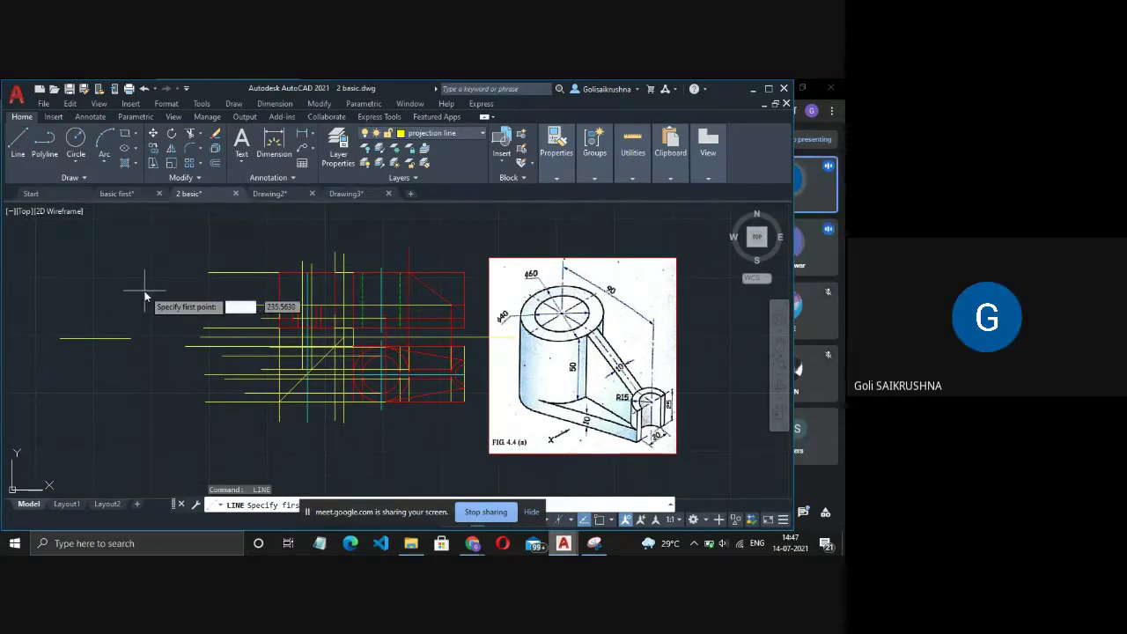
key("Return")
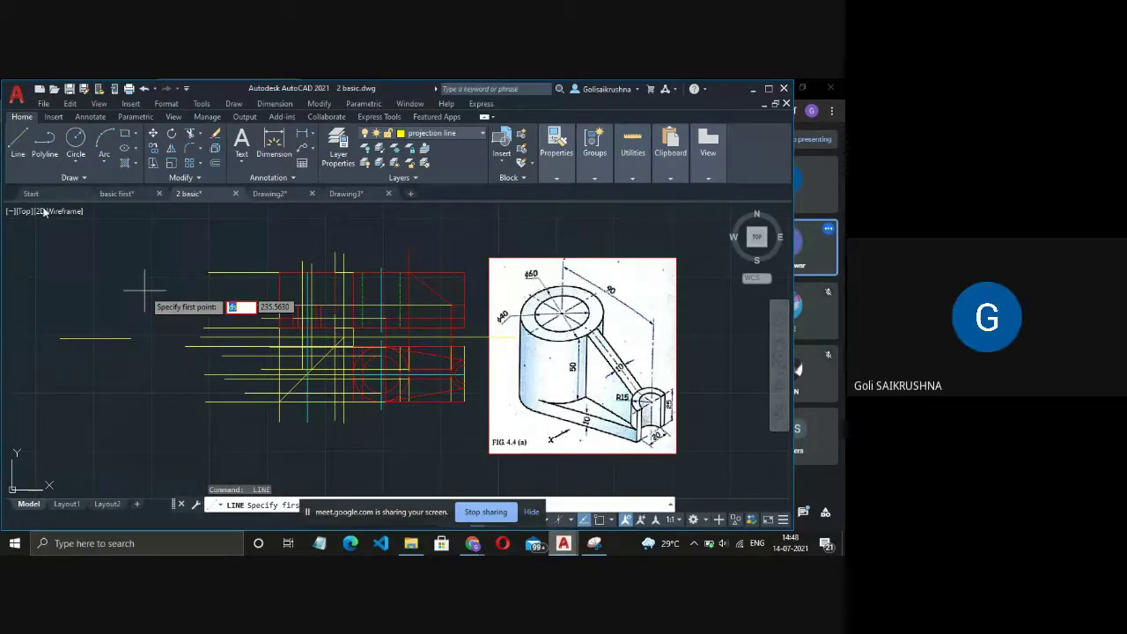
left_click(86, 297)
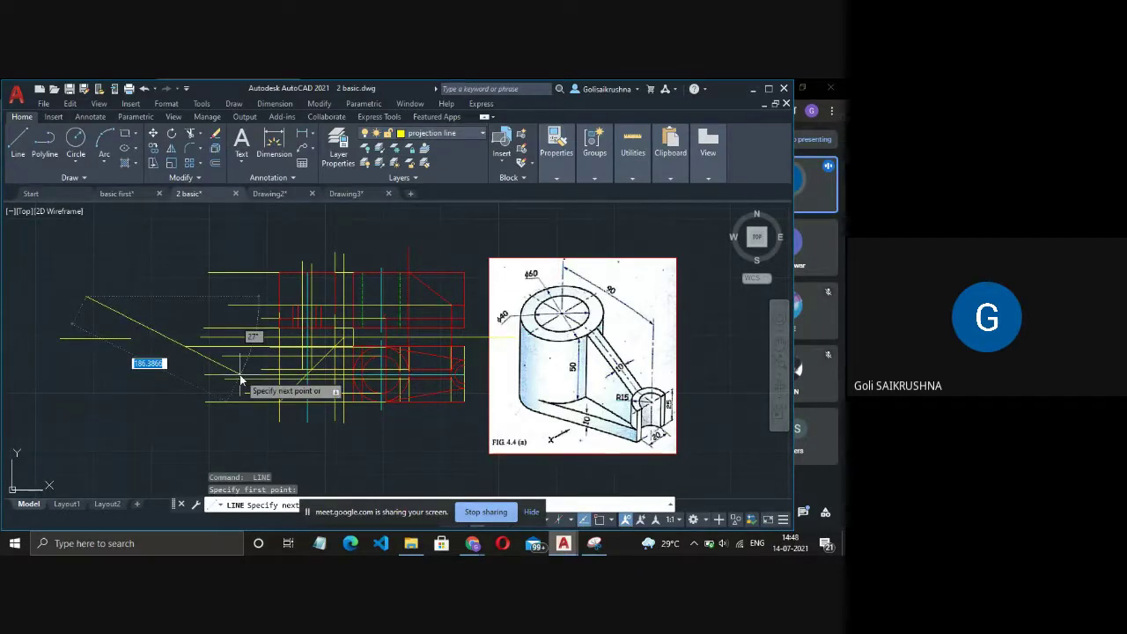
key("Escape")
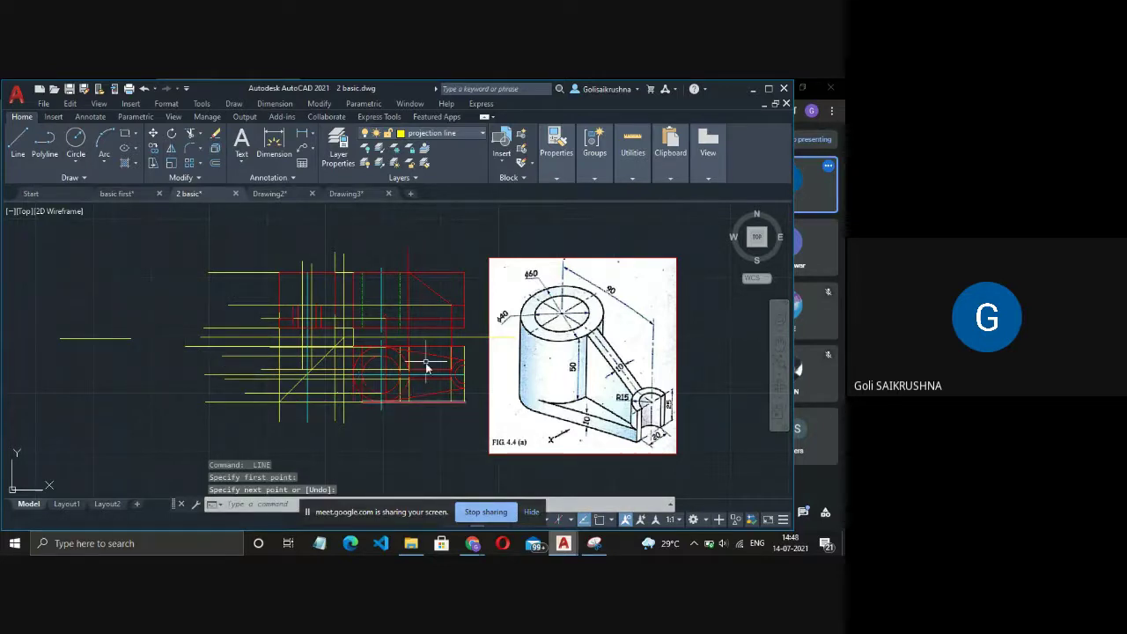
- Hide the screen-sharing notice and open basic.dwg from the recent documents
left_click(531, 513)
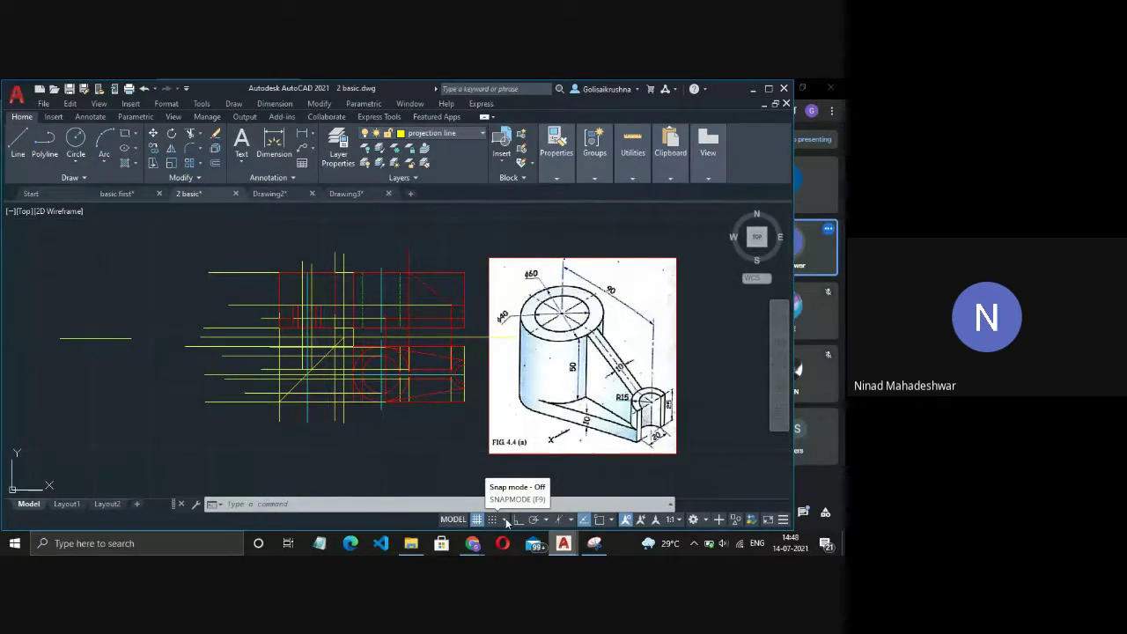
left_click(16, 93)
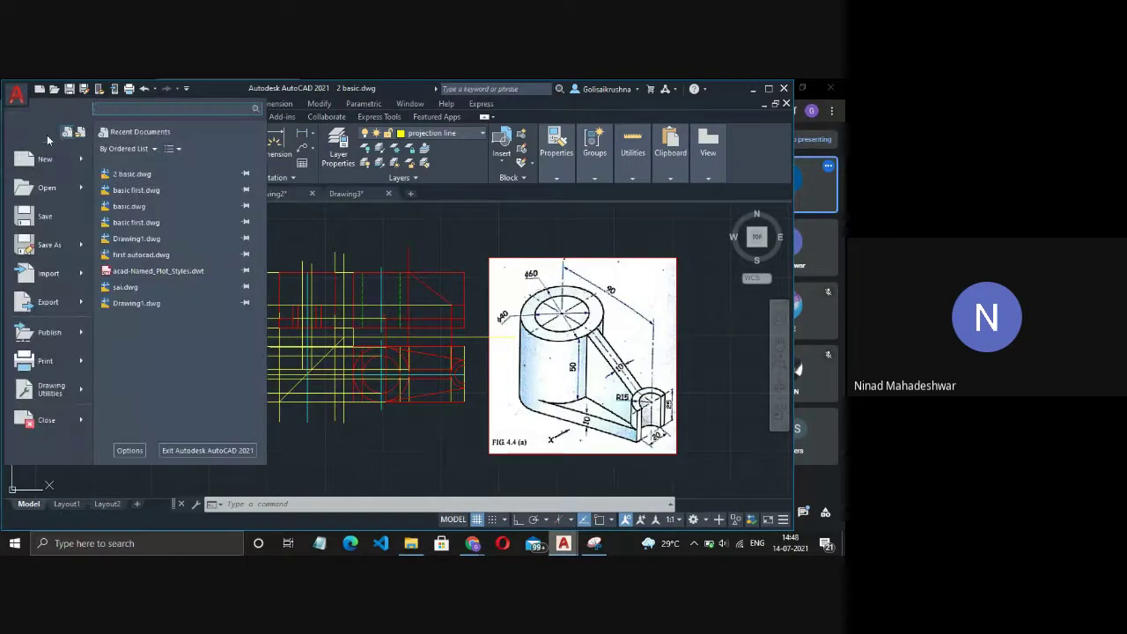
left_click(132, 207)
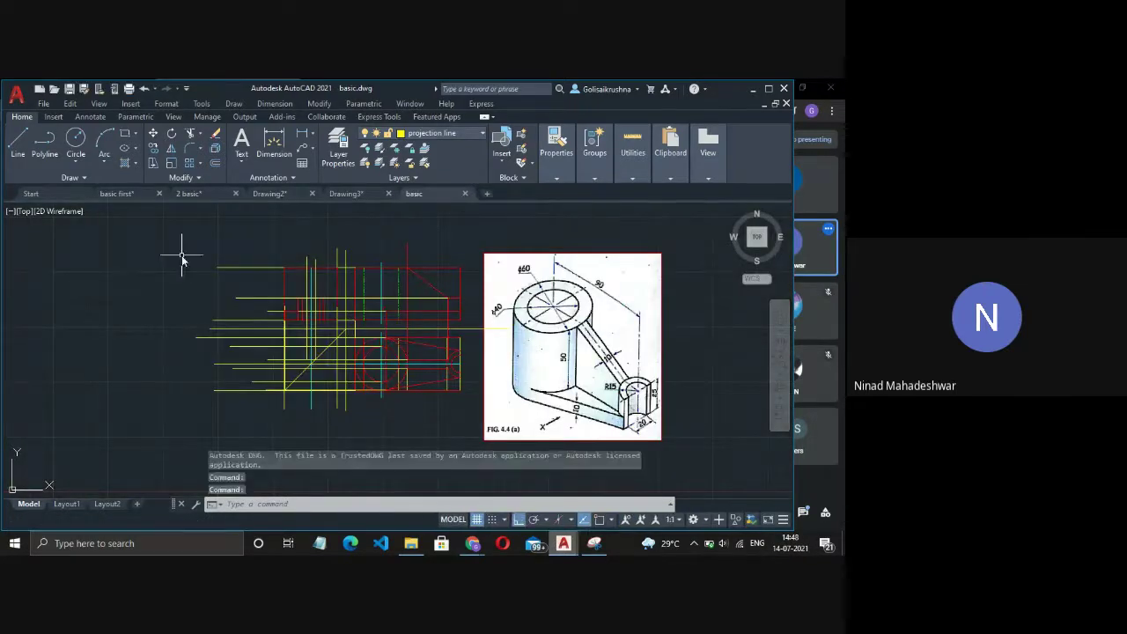
- Switch to Drawing3.dwg and set the length precision of its drawing units to 0
left_click(349, 202)
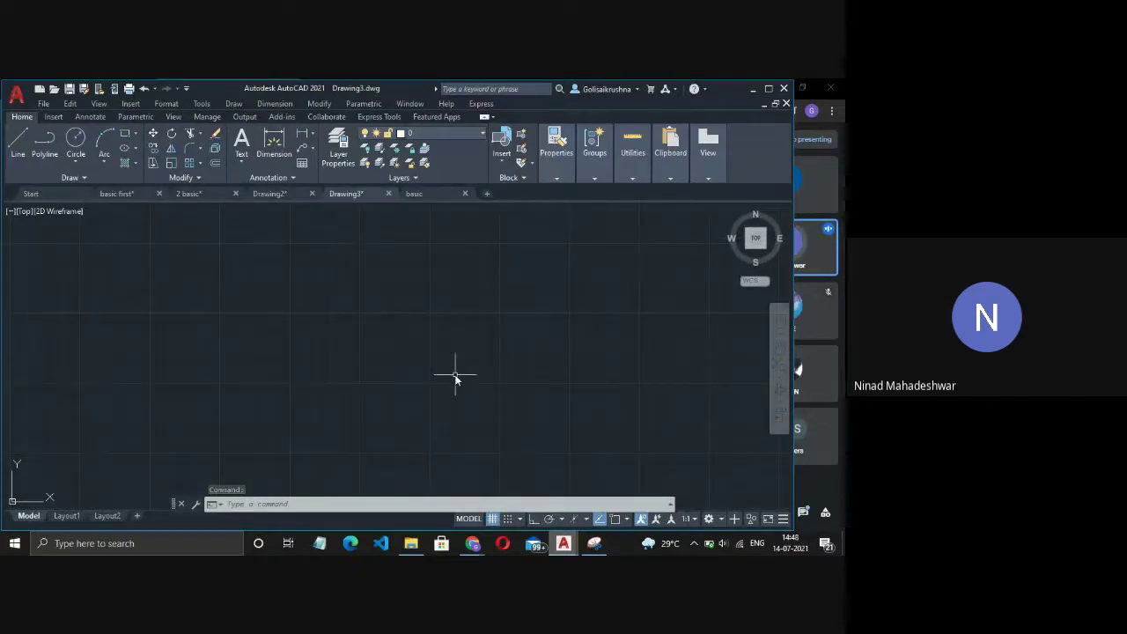
type("u")
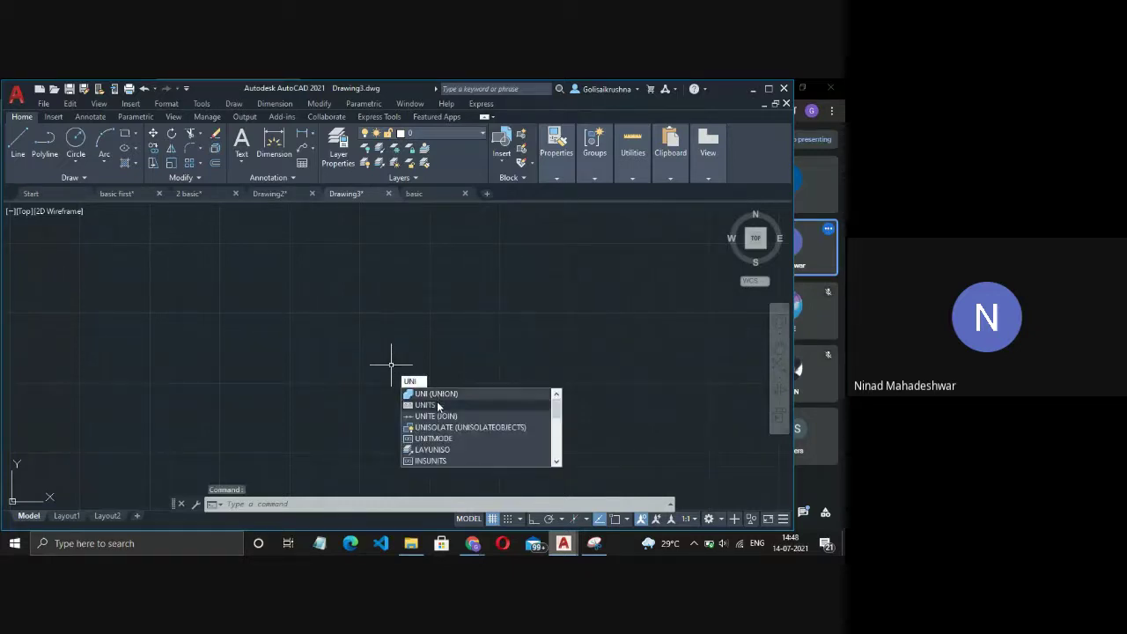
key("Escape")
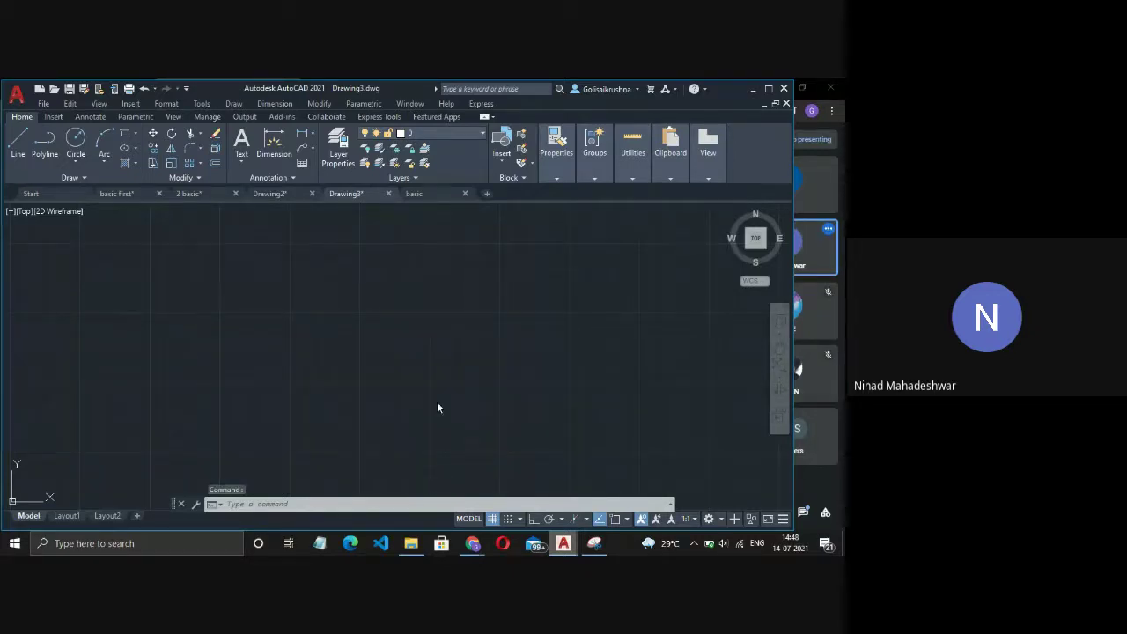
type("units")
key("Return")
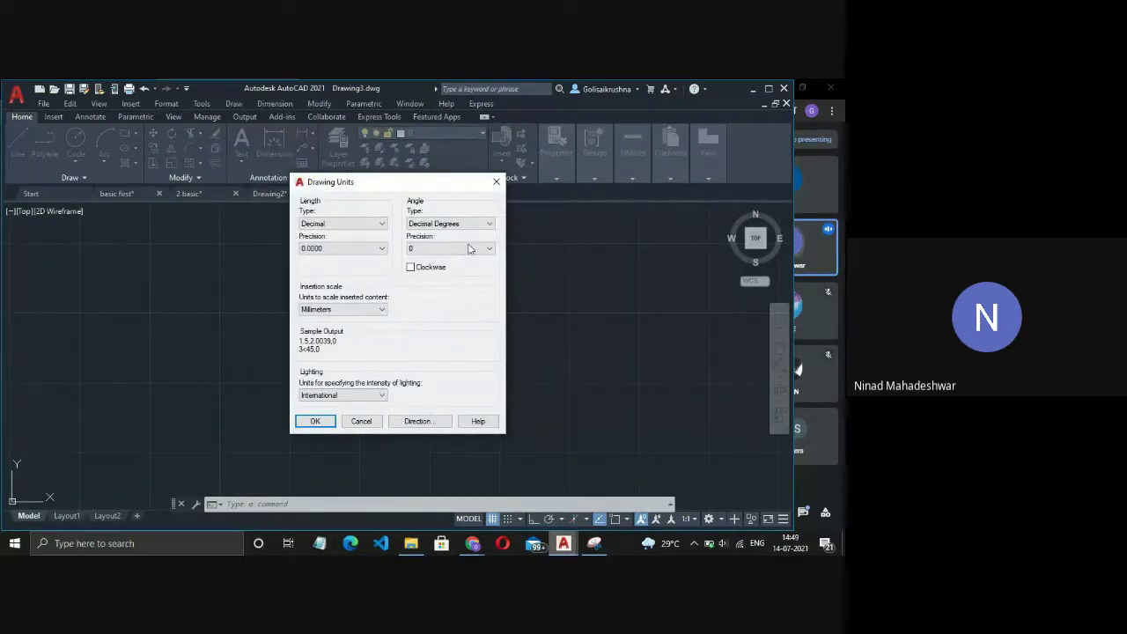
left_click(380, 248)
left_click(338, 259)
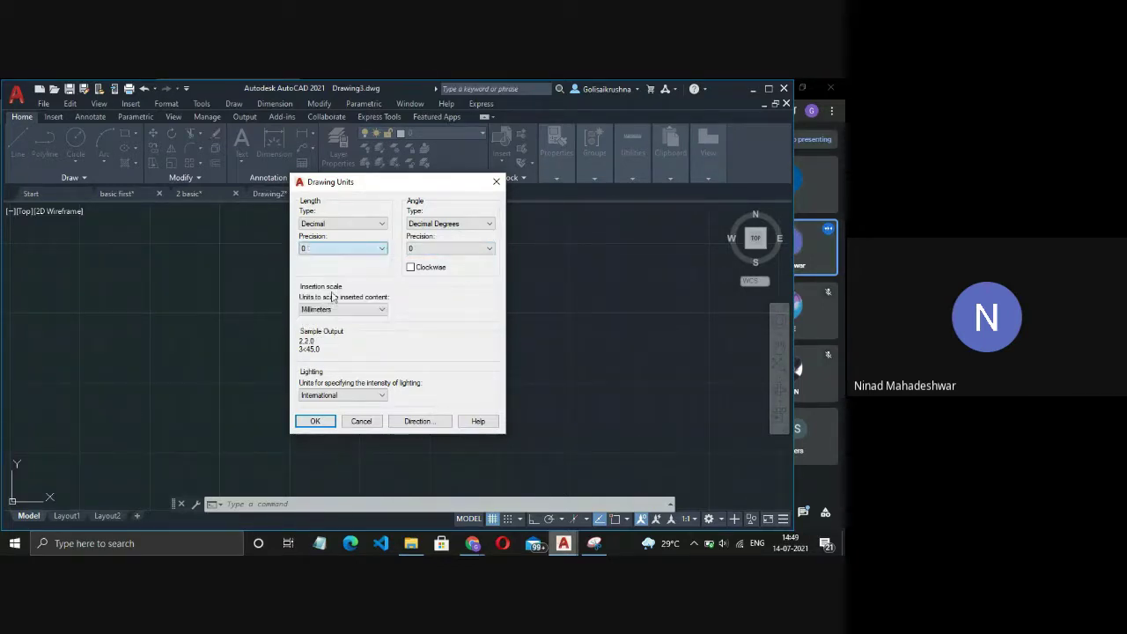
left_click(315, 421)
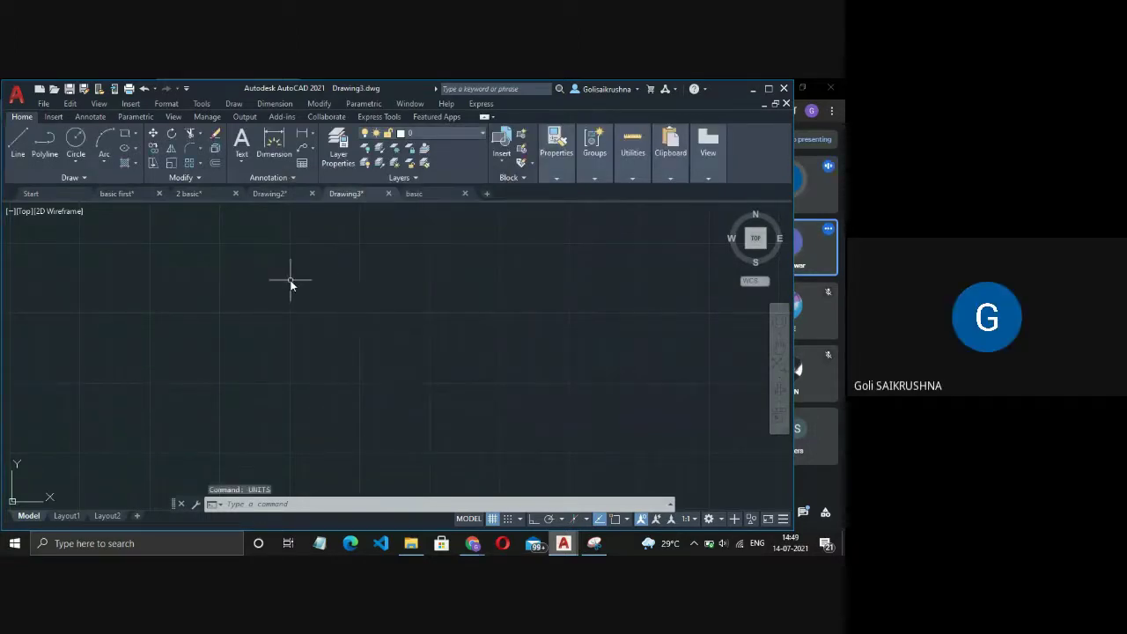
- Check the basic first.dwg drawing and return to 2 basic.dwg
left_click(132, 196)
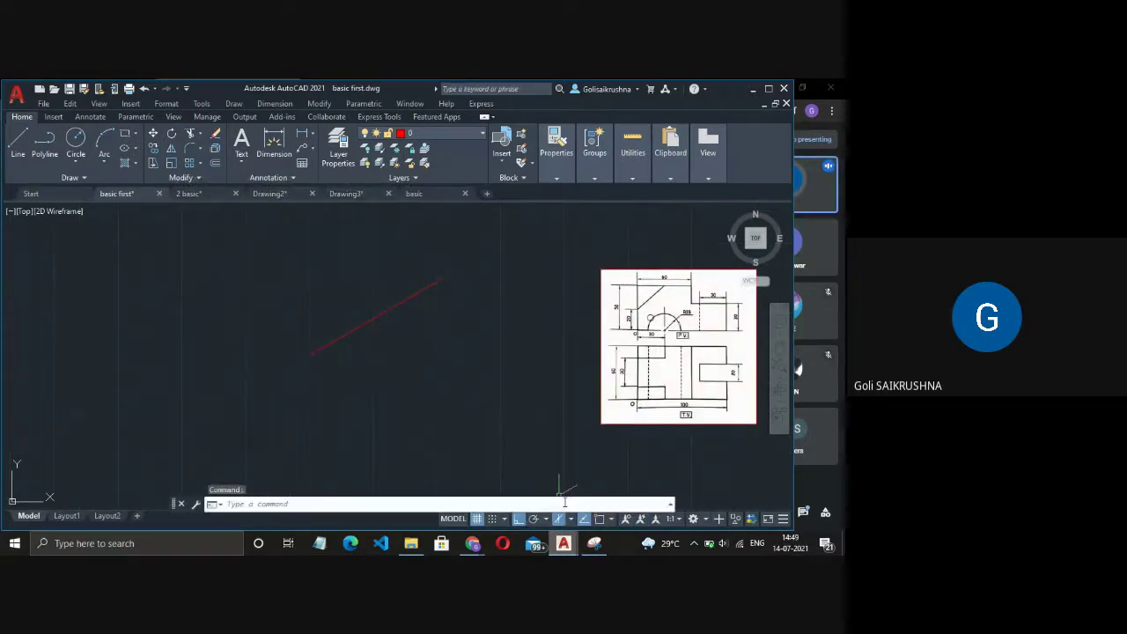
left_click(197, 193)
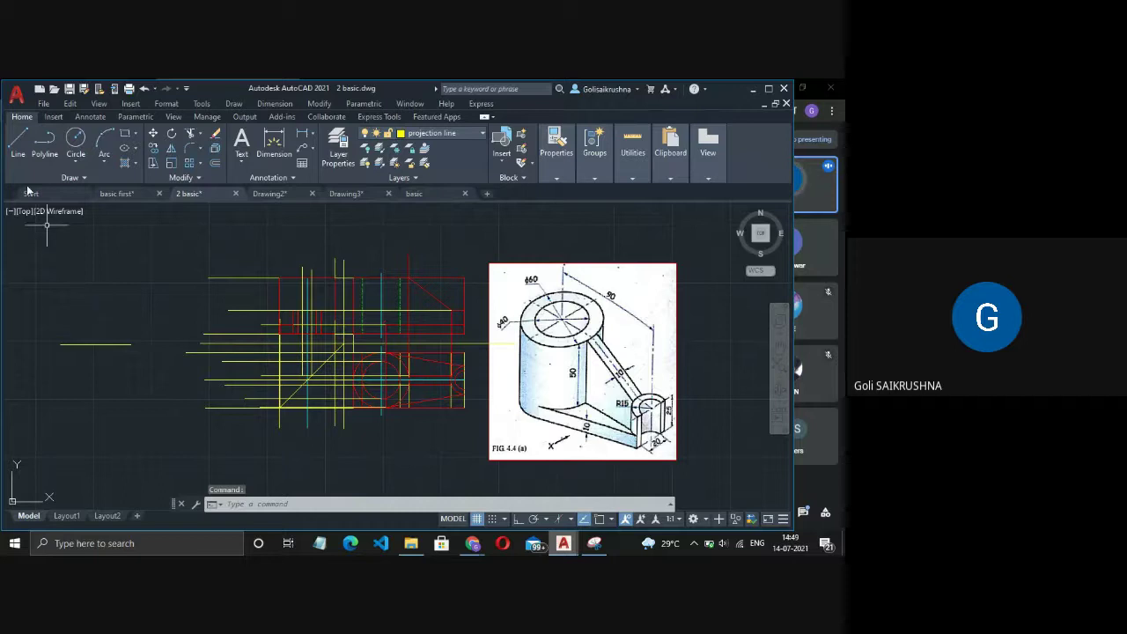
left_click(16, 150)
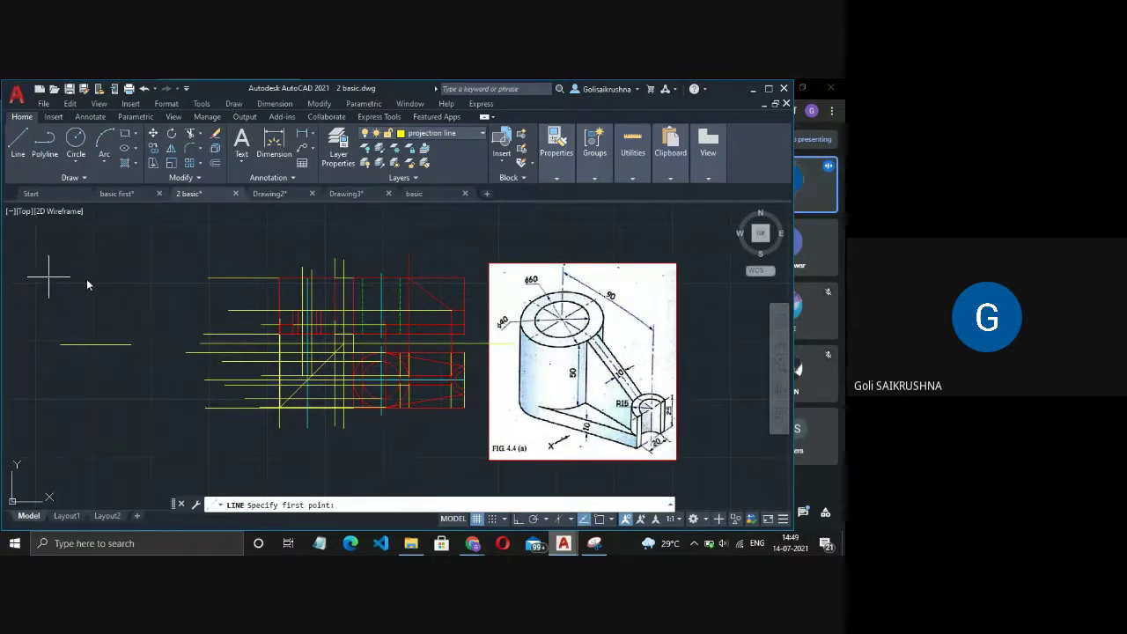
left_click(48, 275)
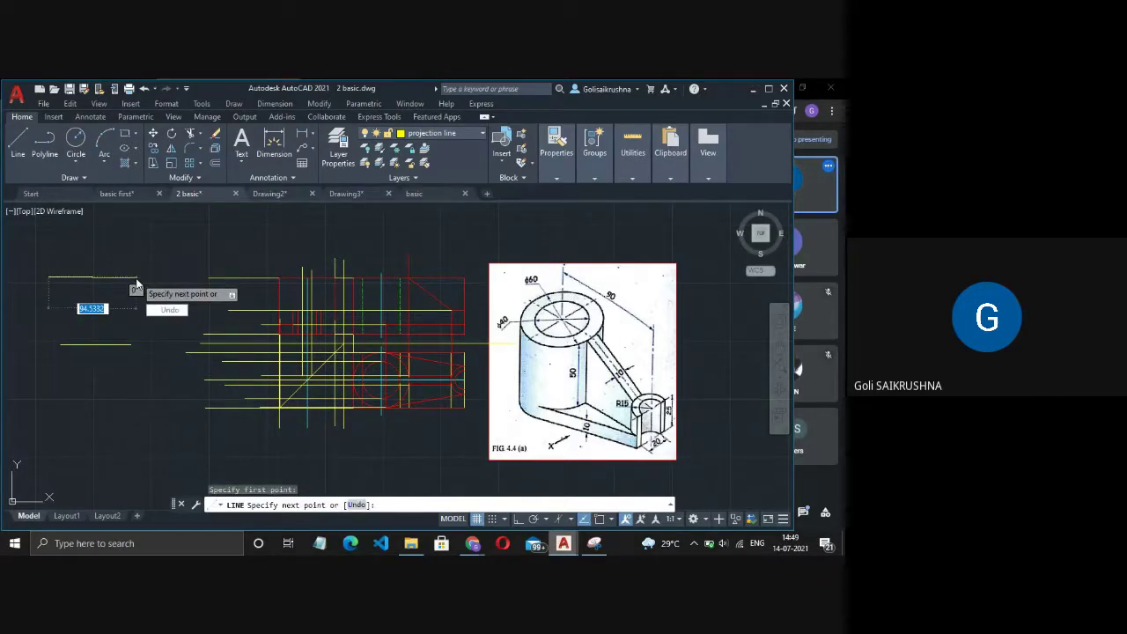
key("Return")
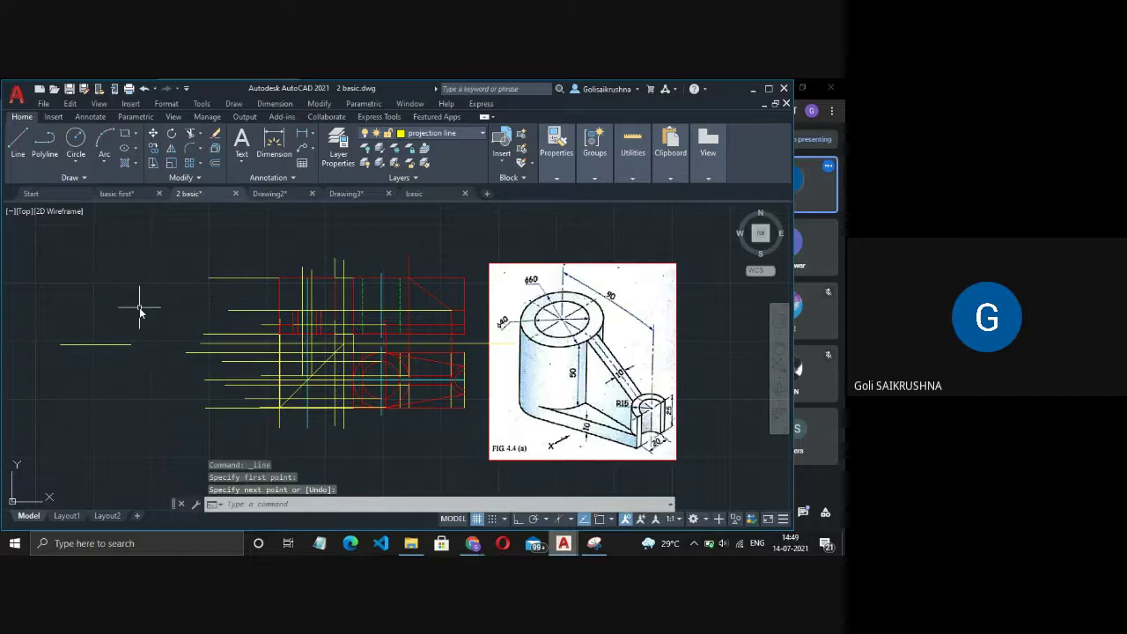
- Draw a nearly horizontal line 55.0121 long in the empty area above the existing separate line
left_click(23, 164)
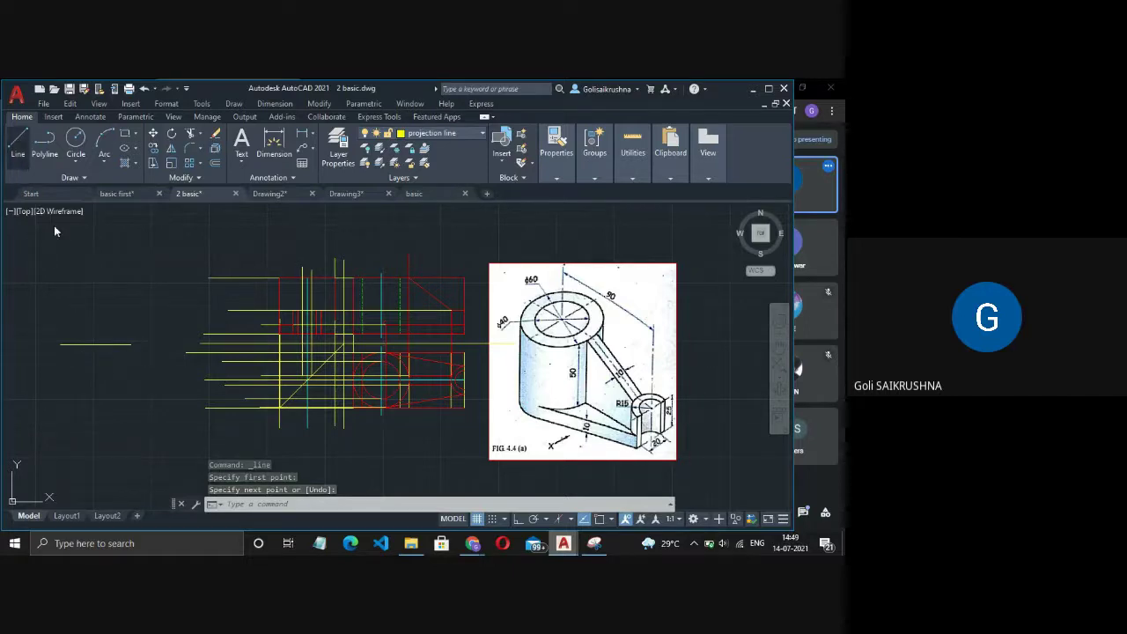
left_click(80, 291)
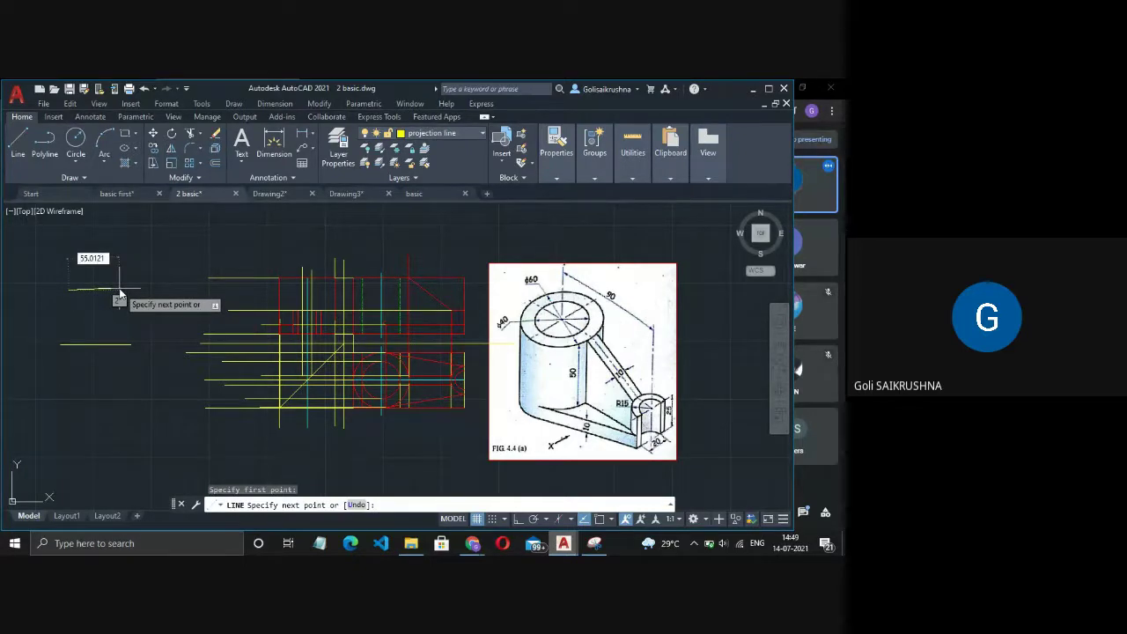
left_click(119, 288)
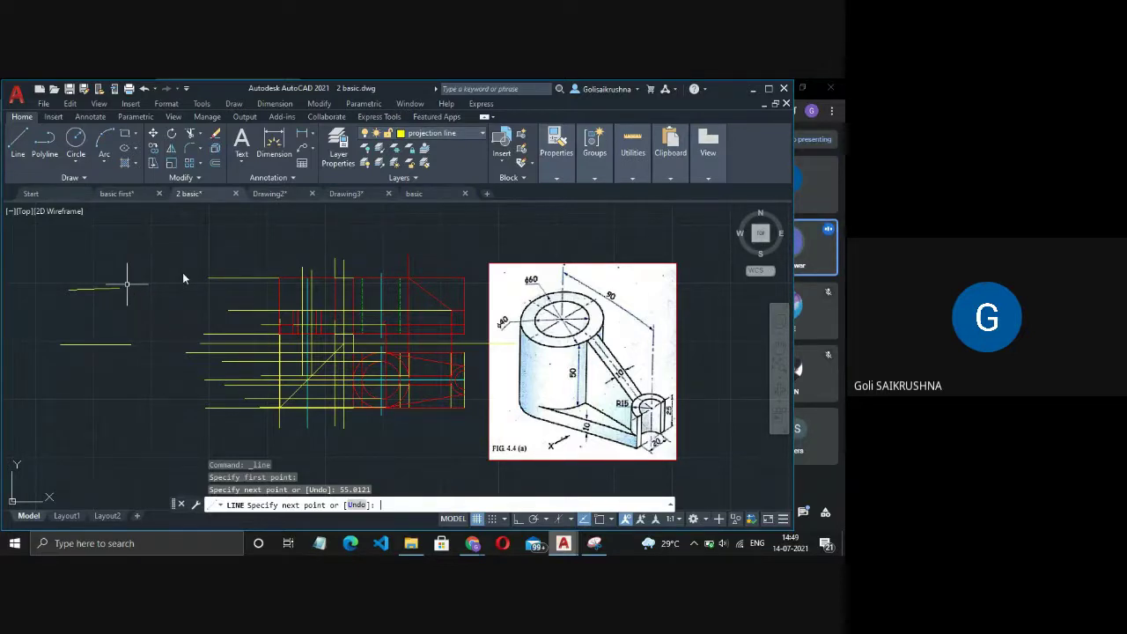
key("Return")
- Bring back the Google Meet screen-sharing notice and stop sharing the screen
mouse_move(473, 543)
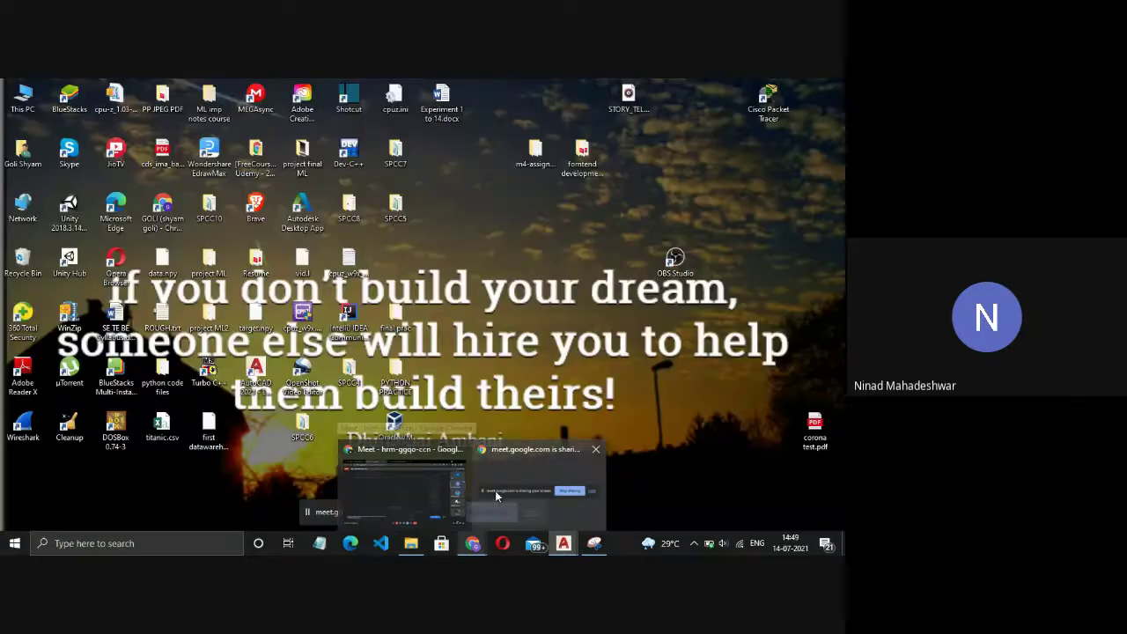
left_click(495, 491)
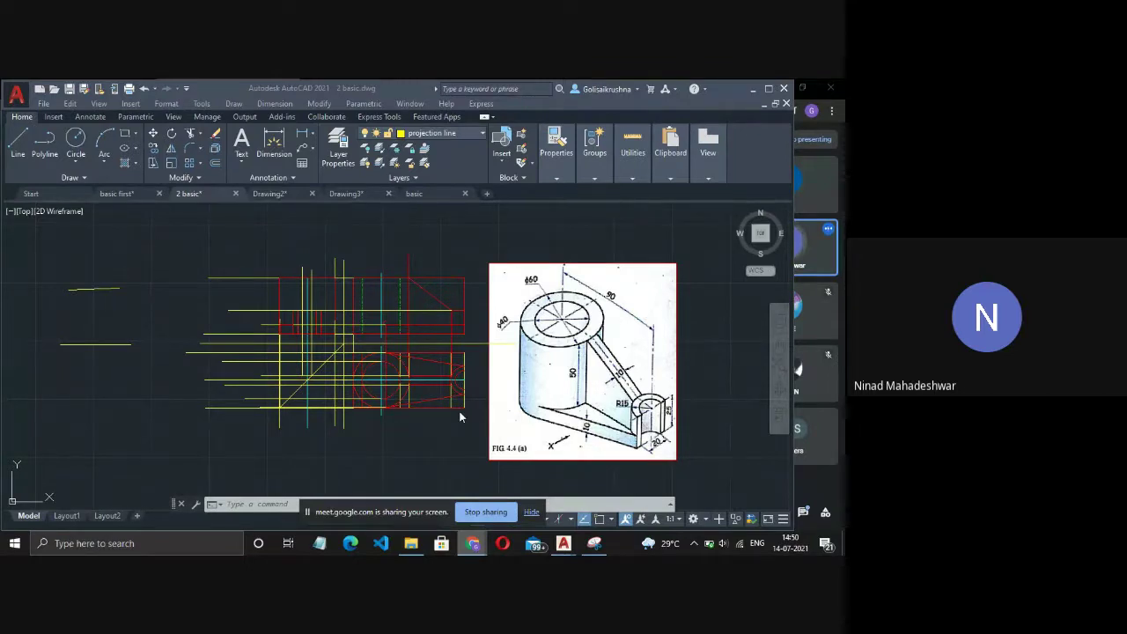
left_click(494, 515)
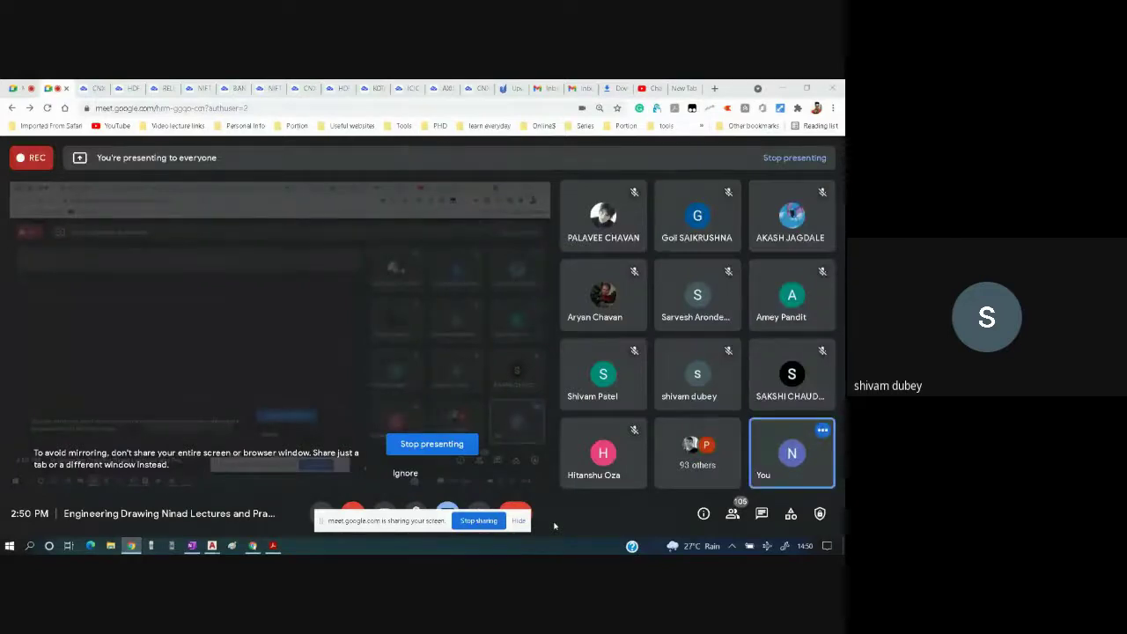
- Hide the sharing notice on the newly presented screen and bring up question 58 in the ED ASSIGNMENT PDF
left_click(518, 520)
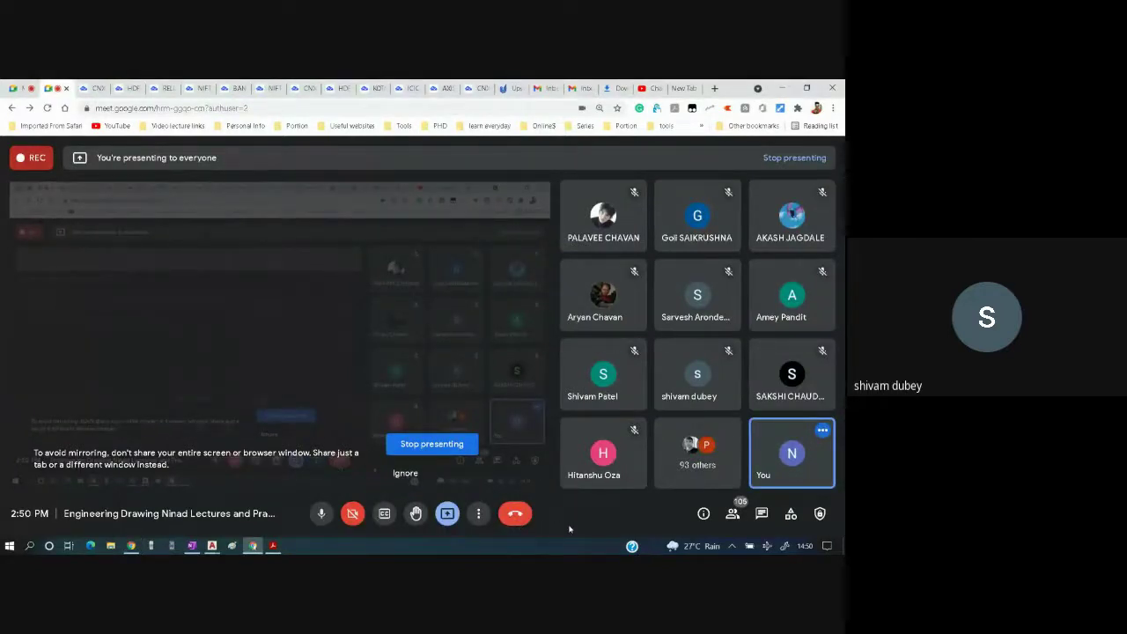
key("alt+Tab")
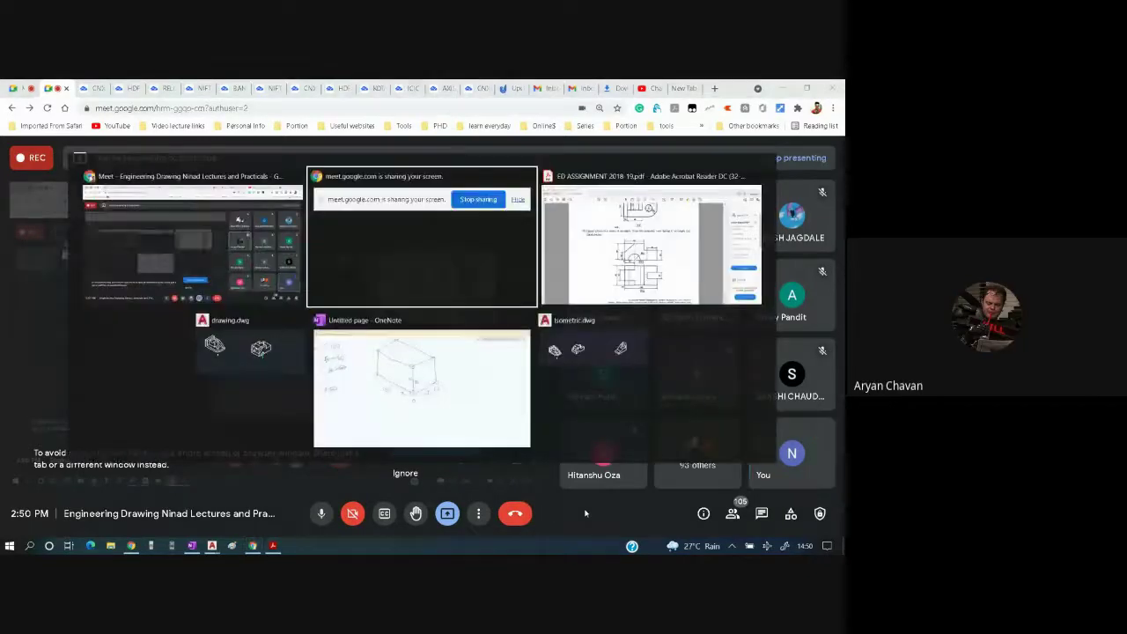
key("alt+Tab")
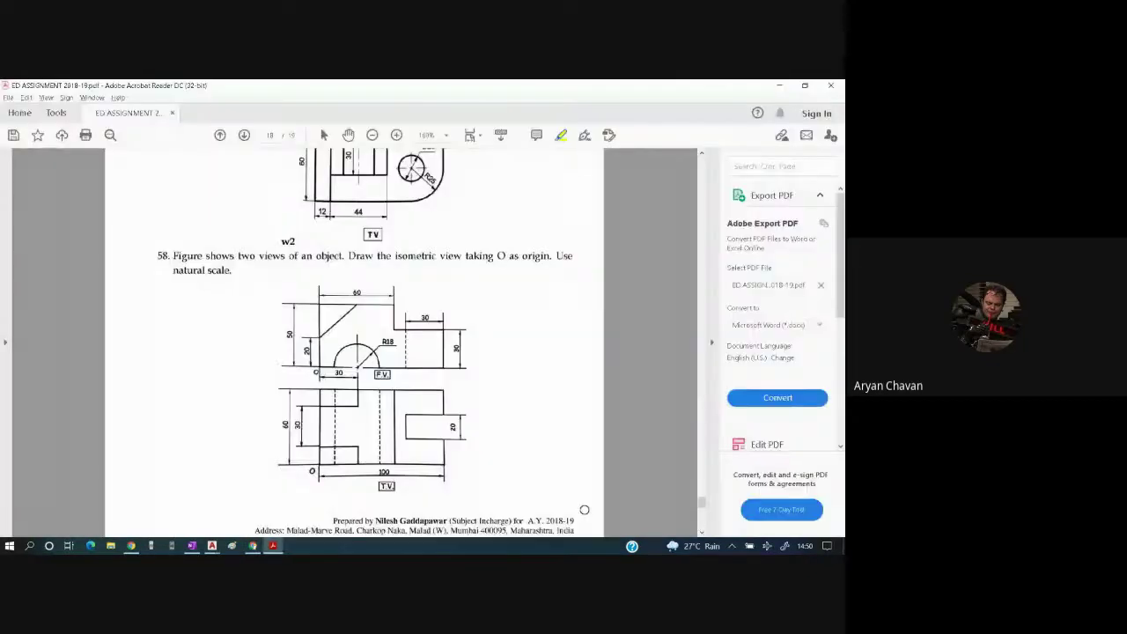
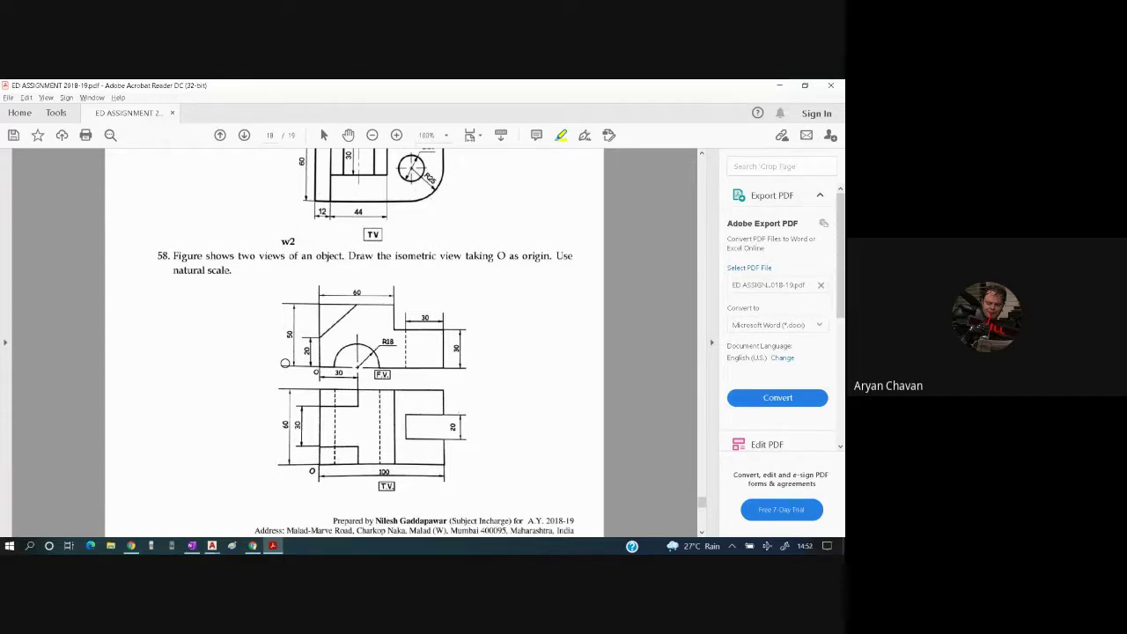
- Return to drawing.dwg in AutoCAD and erase the hidden rear vertical edge, rear base edge and rear arc of question 58's isometric view
key("alt+Tab")
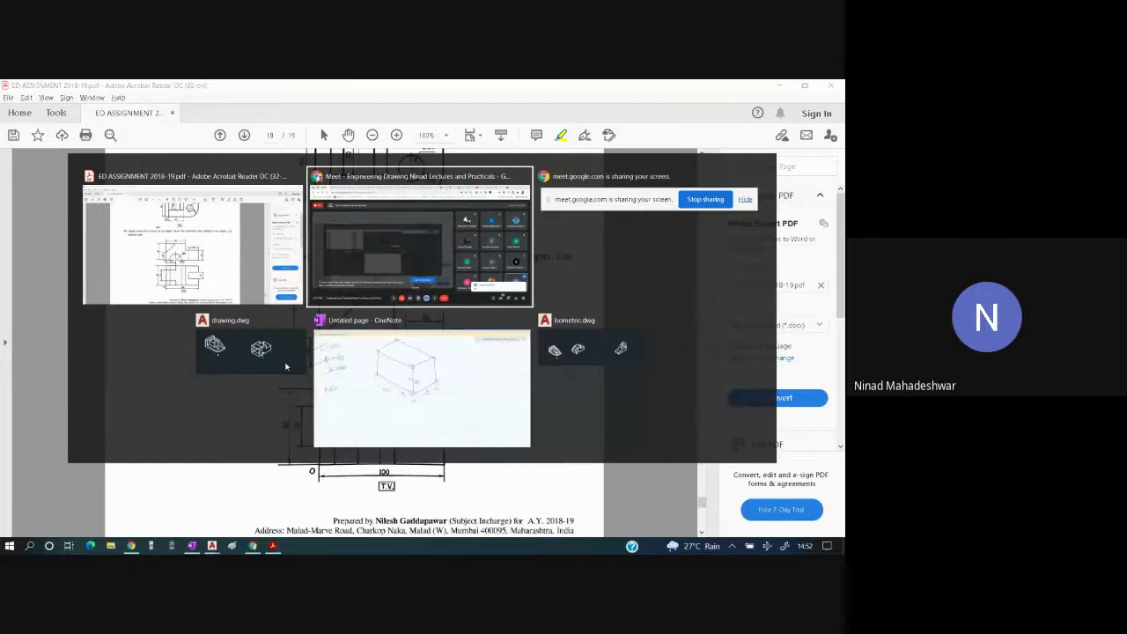
key("alt+Tab")
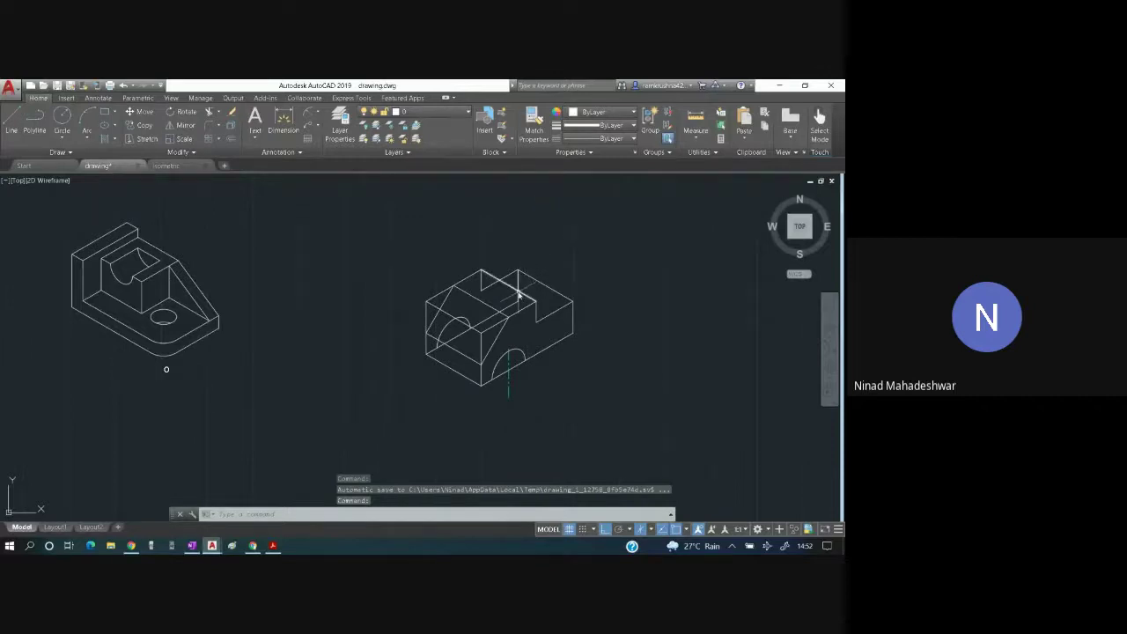
left_click(518, 293)
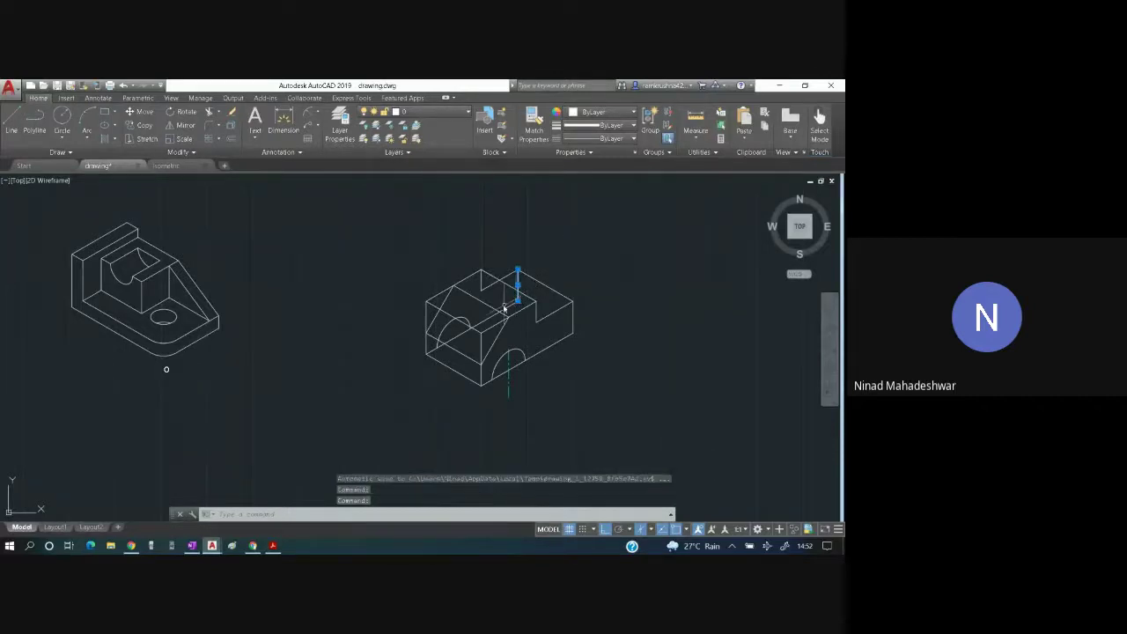
left_click(507, 305)
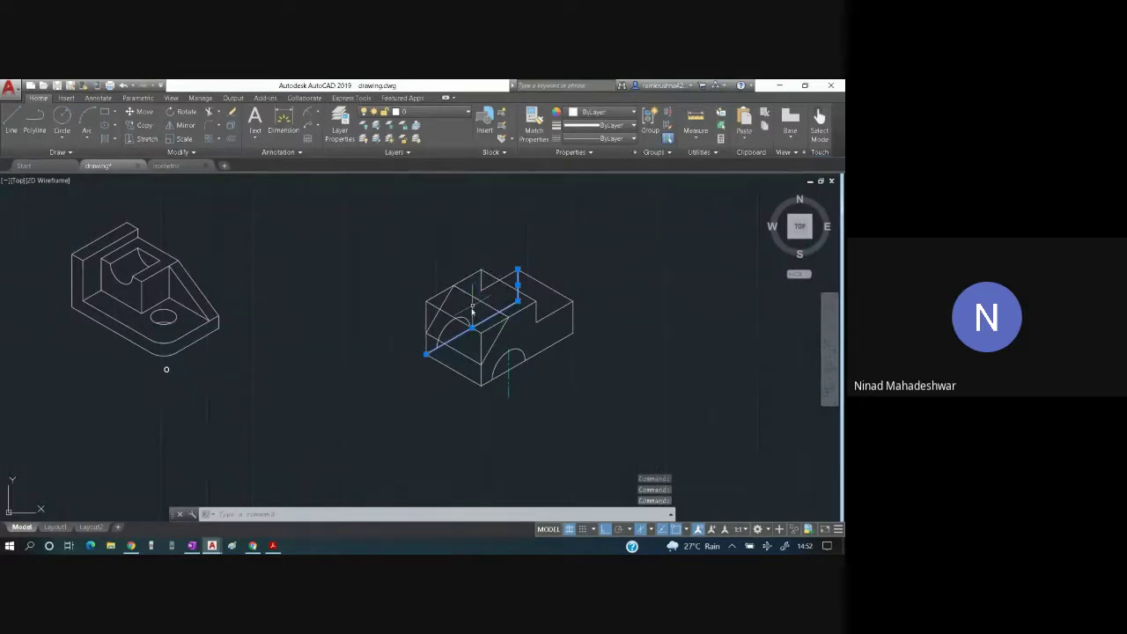
left_click(456, 324)
key("Delete")
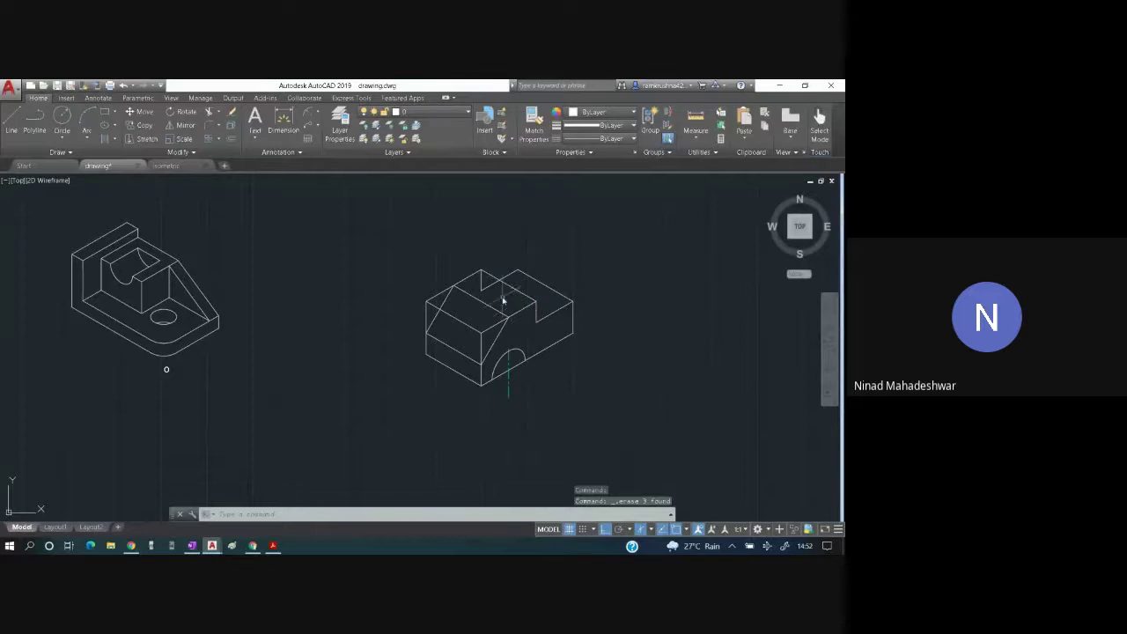
- Erase the hidden vertical edge below the taller block's rear corner and trim the hidden stub of the lower block's rear top edge
left_click(481, 286)
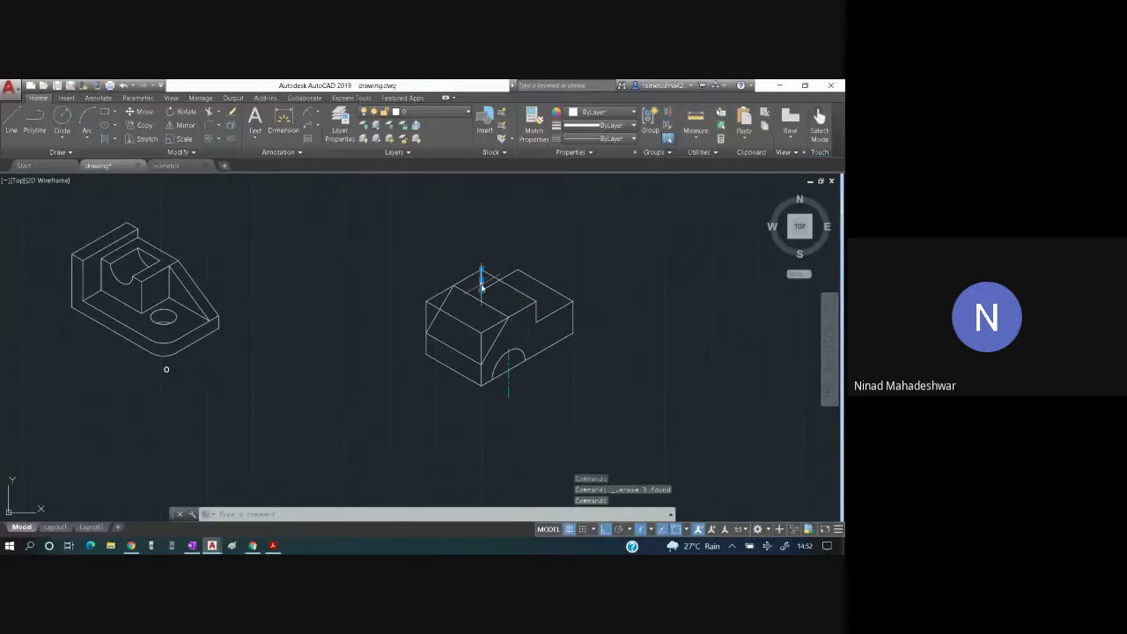
key("Delete")
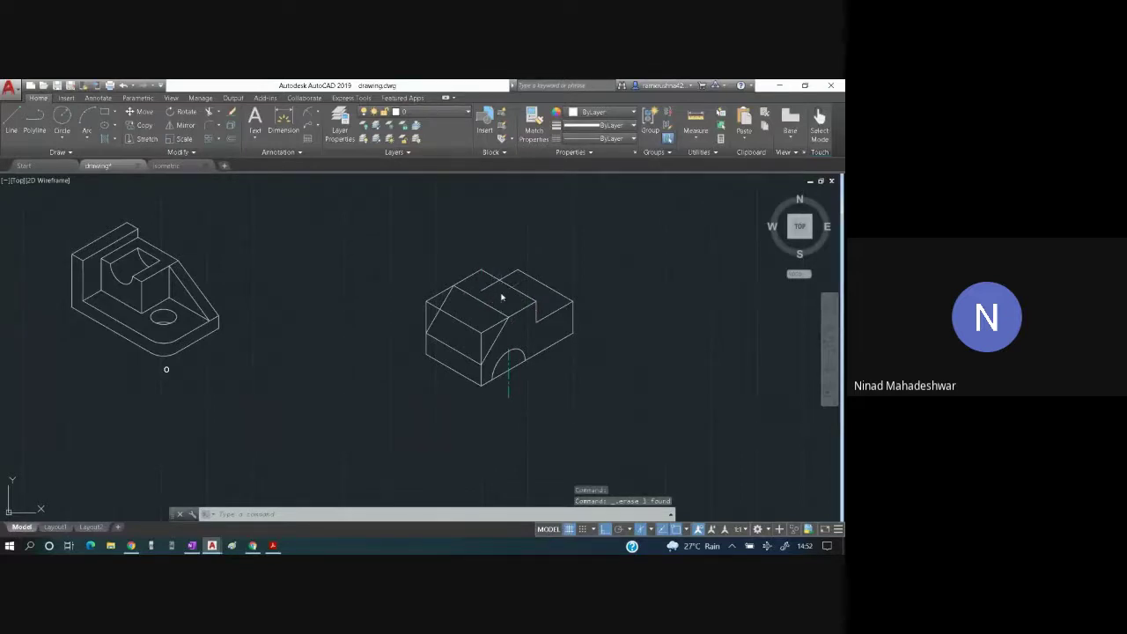
key("ctrl+a")
left_click(212, 112)
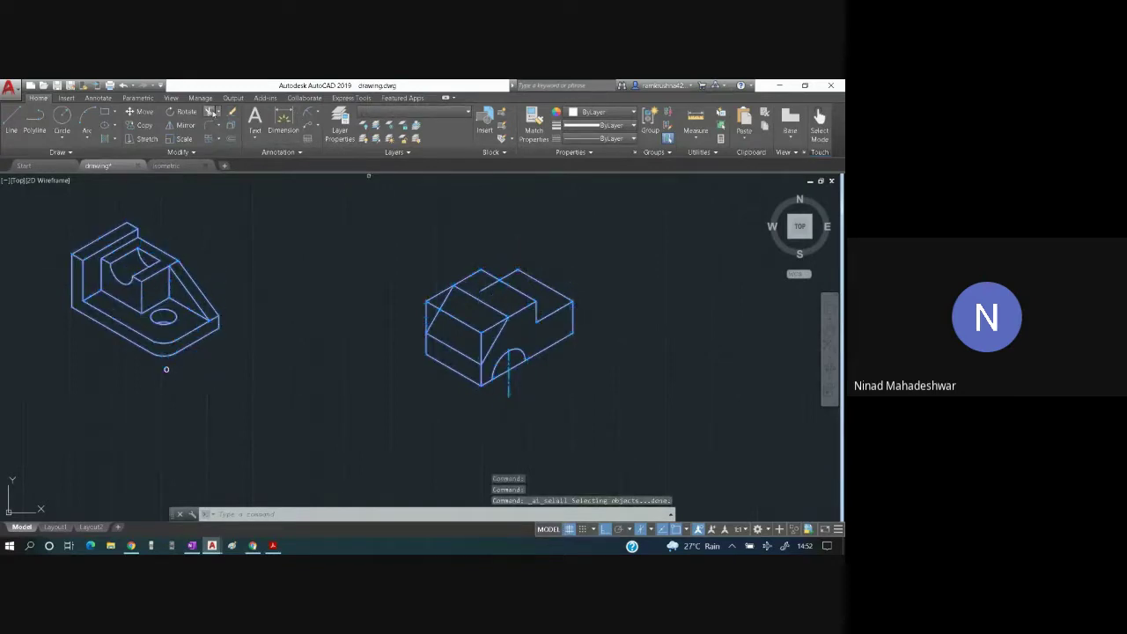
left_click(490, 288)
key("Escape")
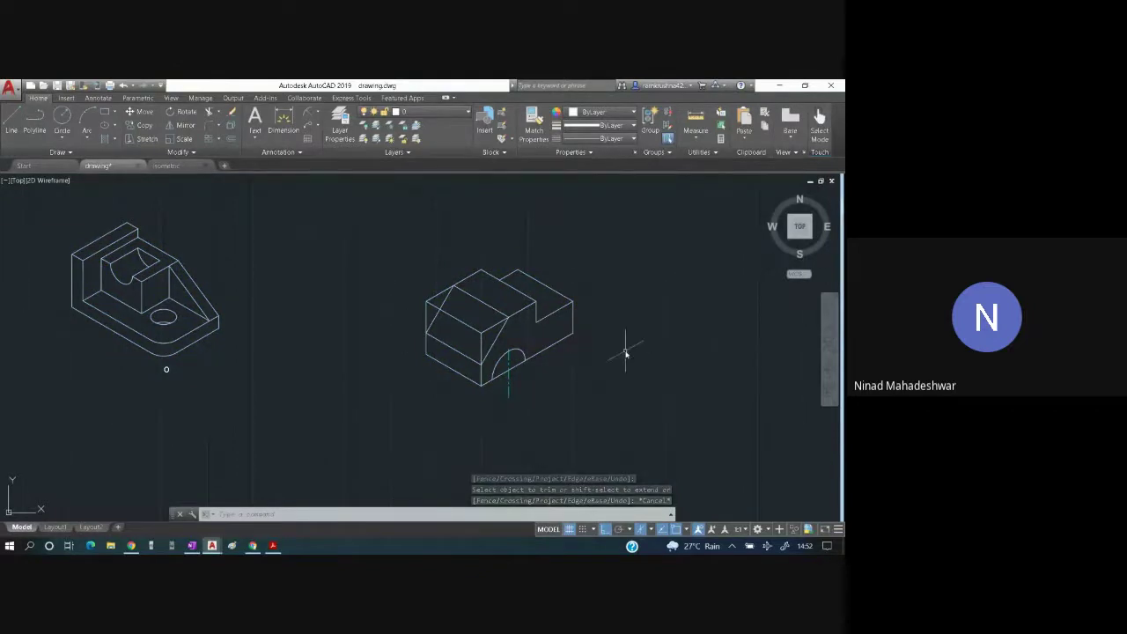
- Check question 58's front and top views in the ED ASSIGNMENT PDF and return to drawing.dwg in AutoCAD
key("alt+Tab")
key("alt+Tab")
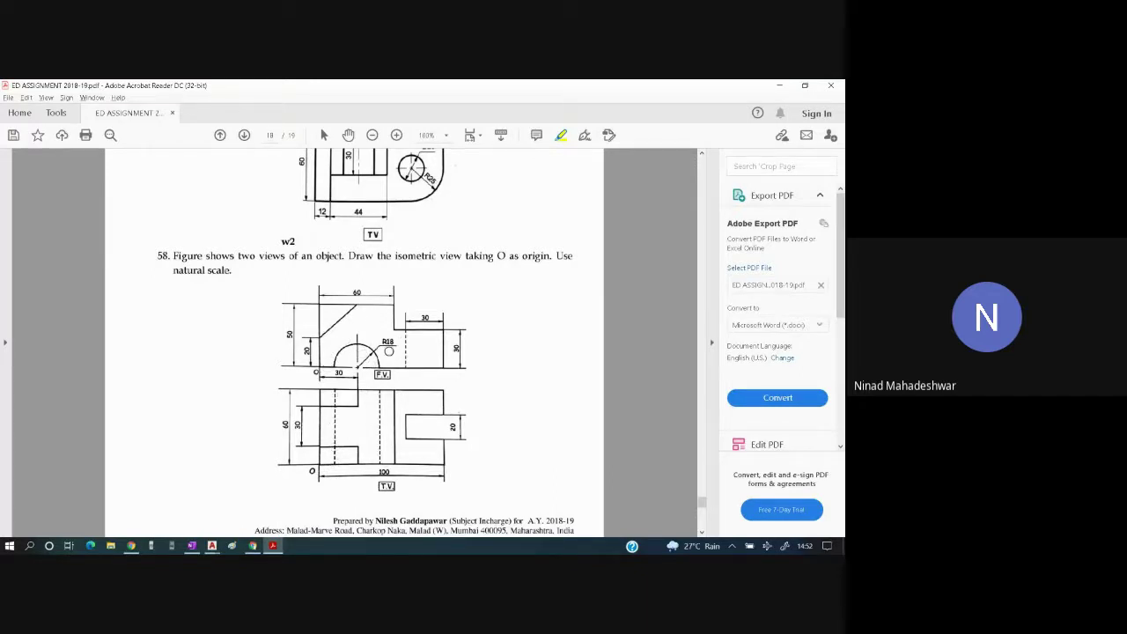
key("alt+Tab")
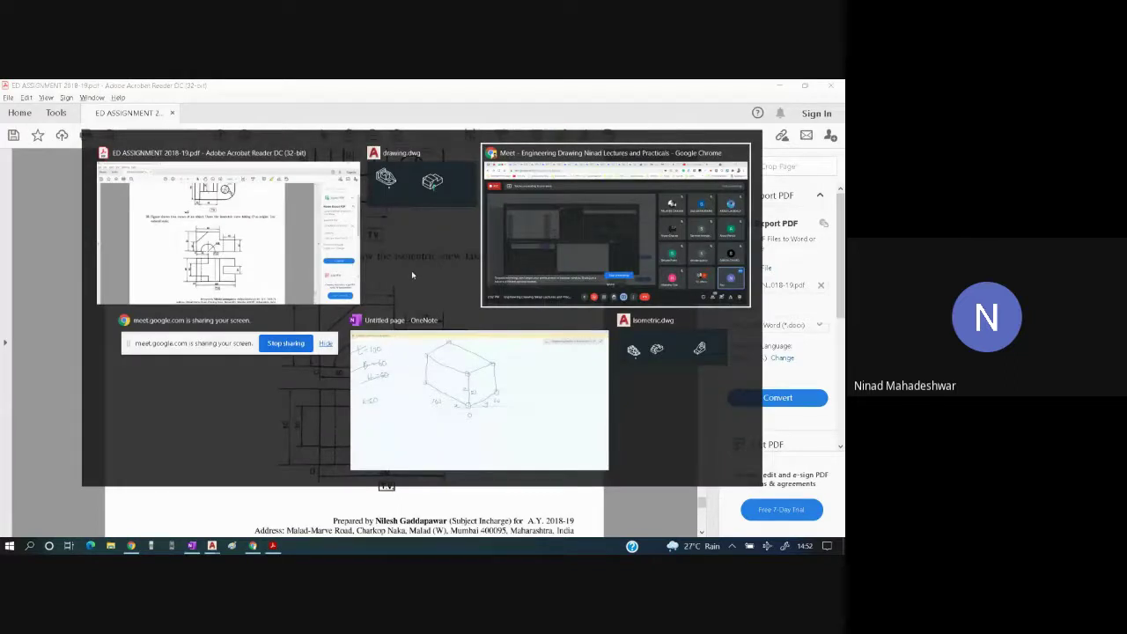
key("Escape")
key("alt+Tab")
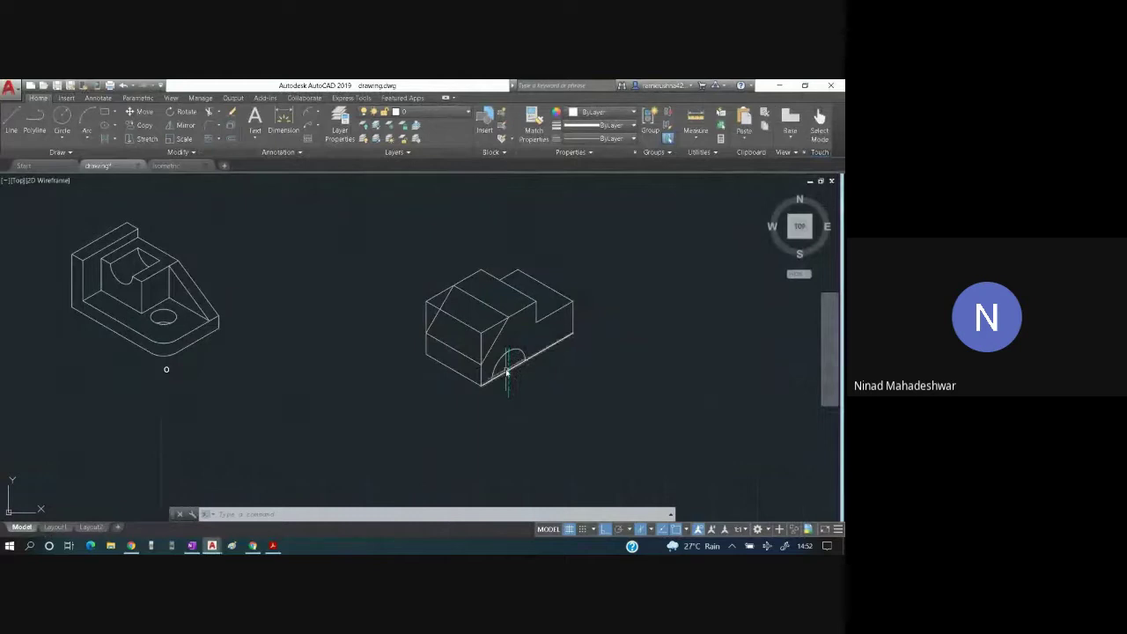
- Trim the front base edge across the arched opening and erase the arch's vertical centre line
key("ctrl+a")
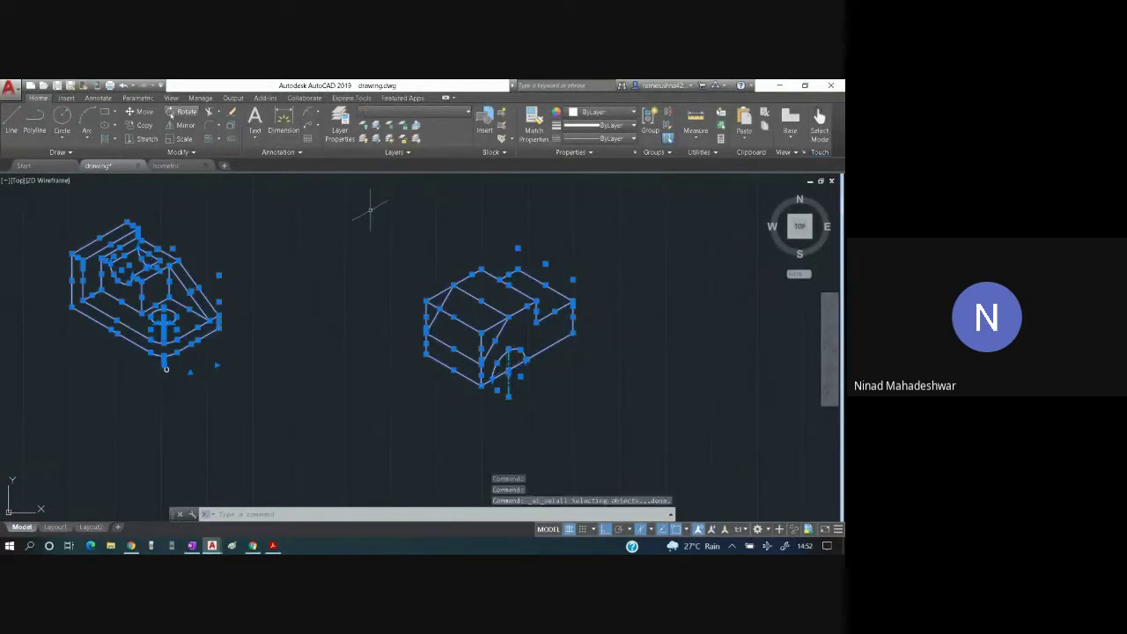
left_click(208, 112)
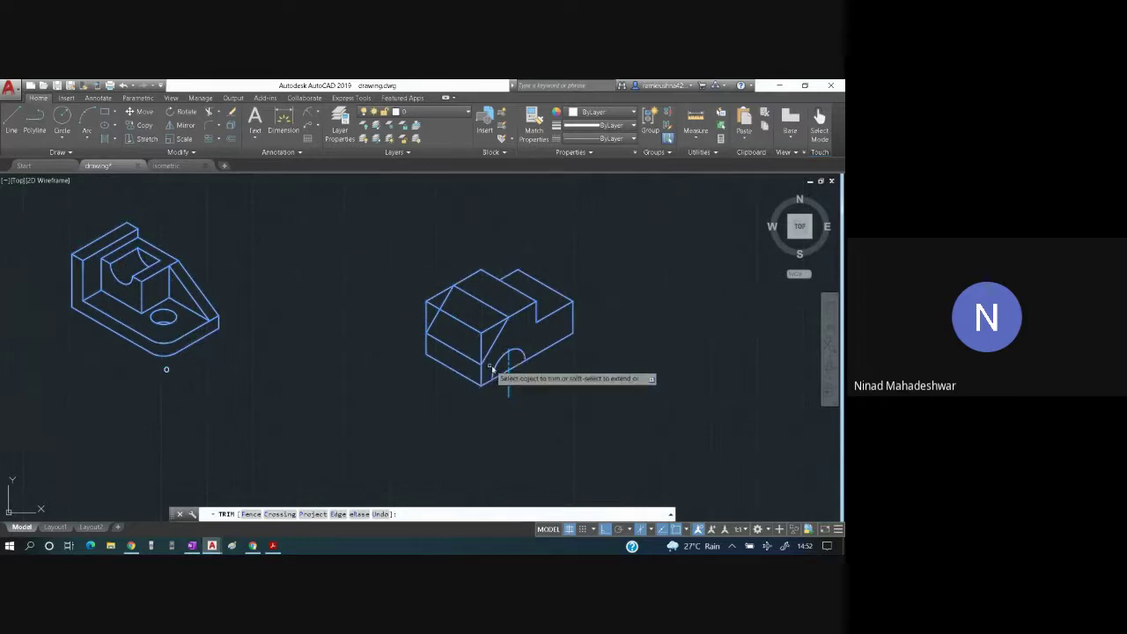
left_click(504, 380)
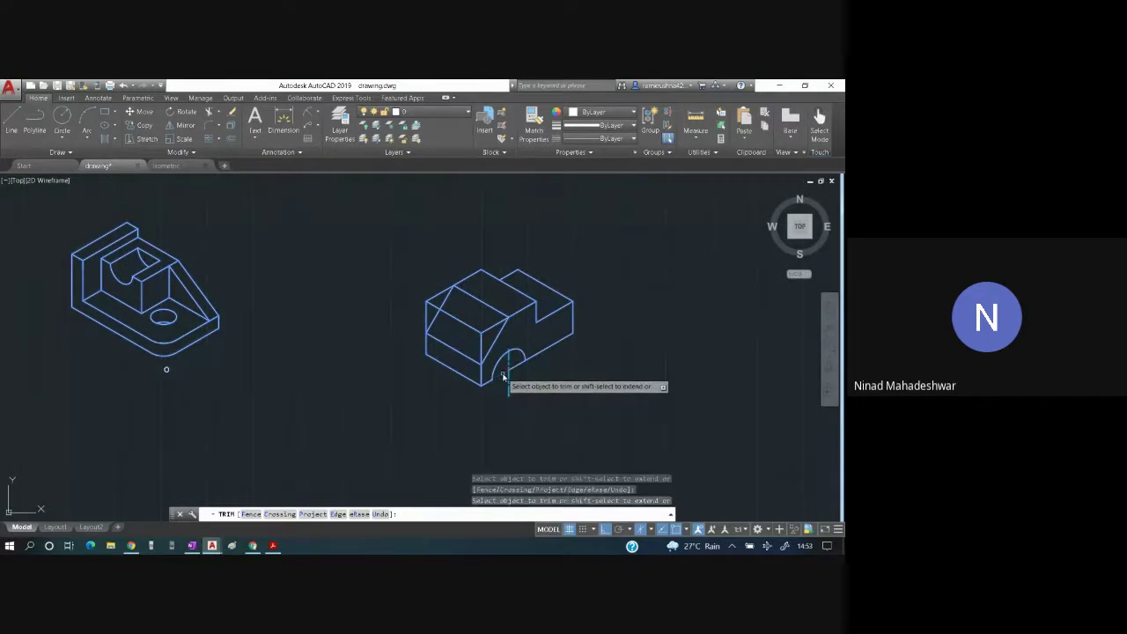
key("Escape")
left_click(508, 378)
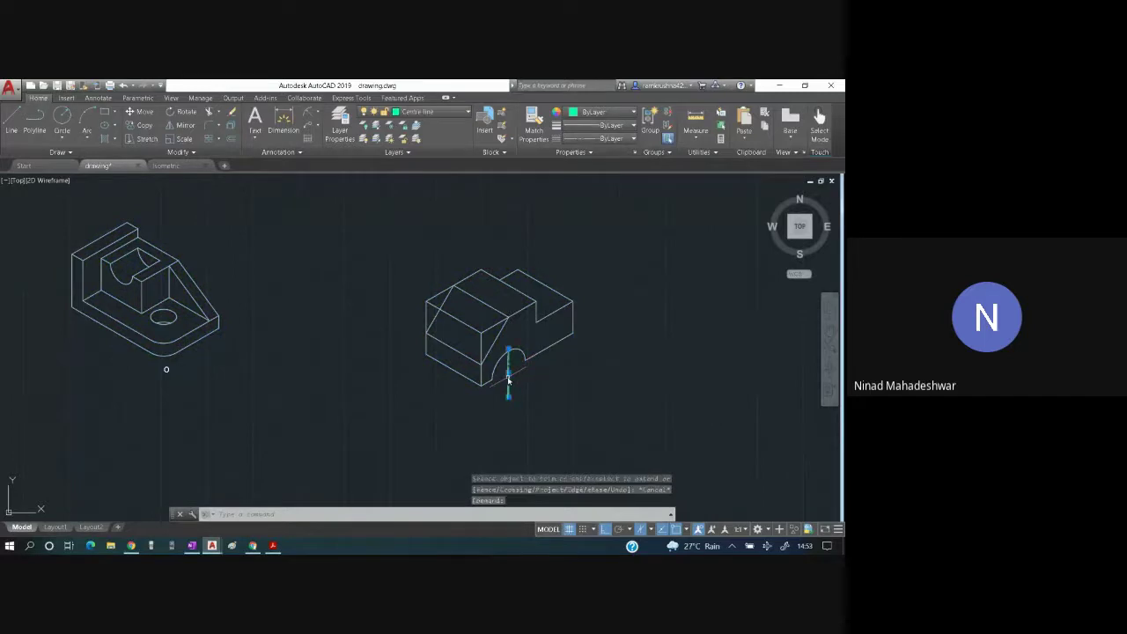
key("Delete")
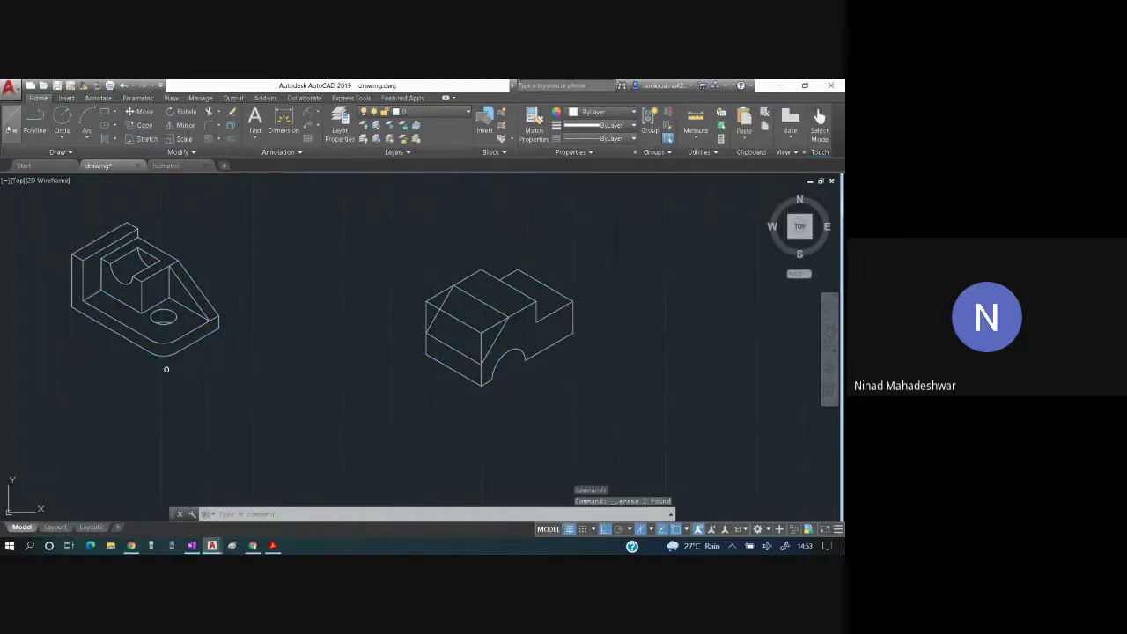
- Draw a line at 150° from the arch's right base endpoint on the left isoplane and trim its overhang beyond the arc
left_click(12, 122)
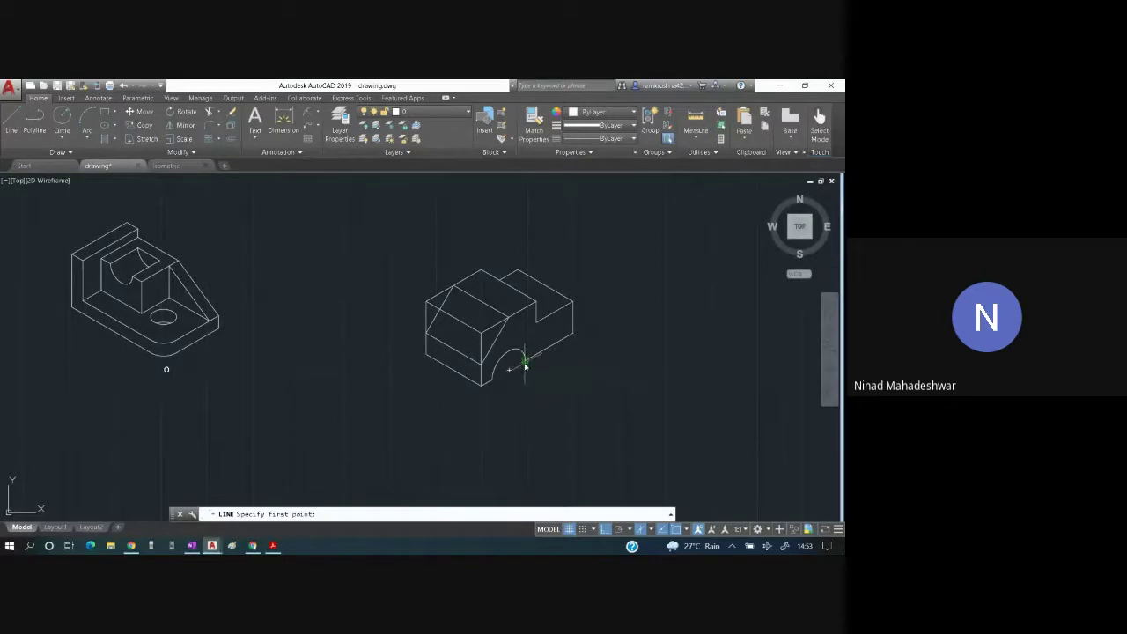
left_click(524, 362)
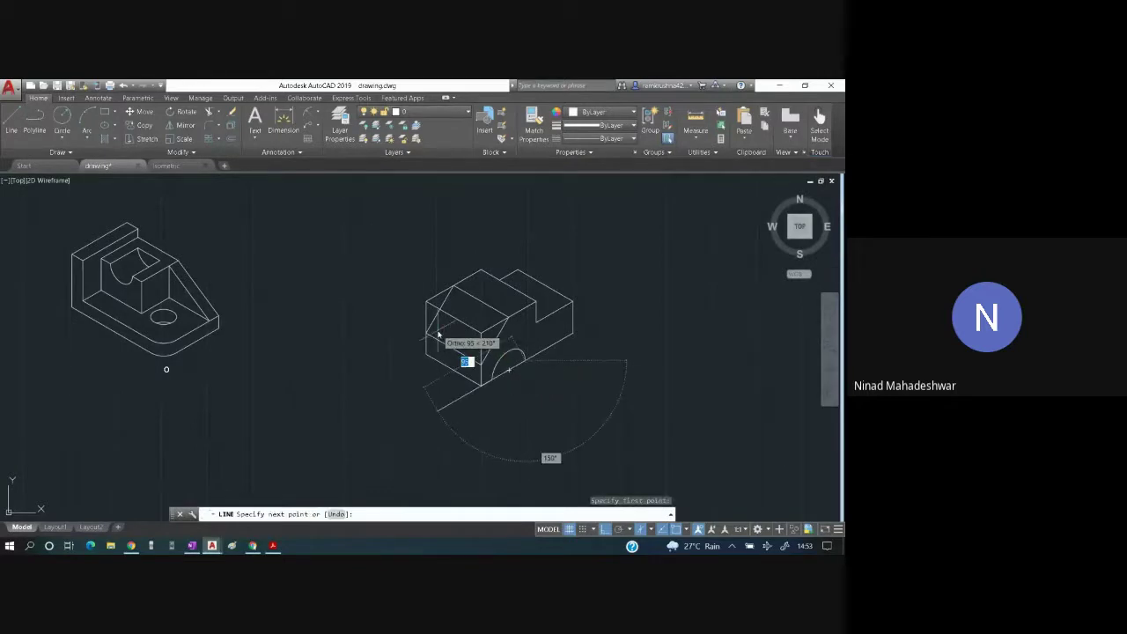
key("F5")
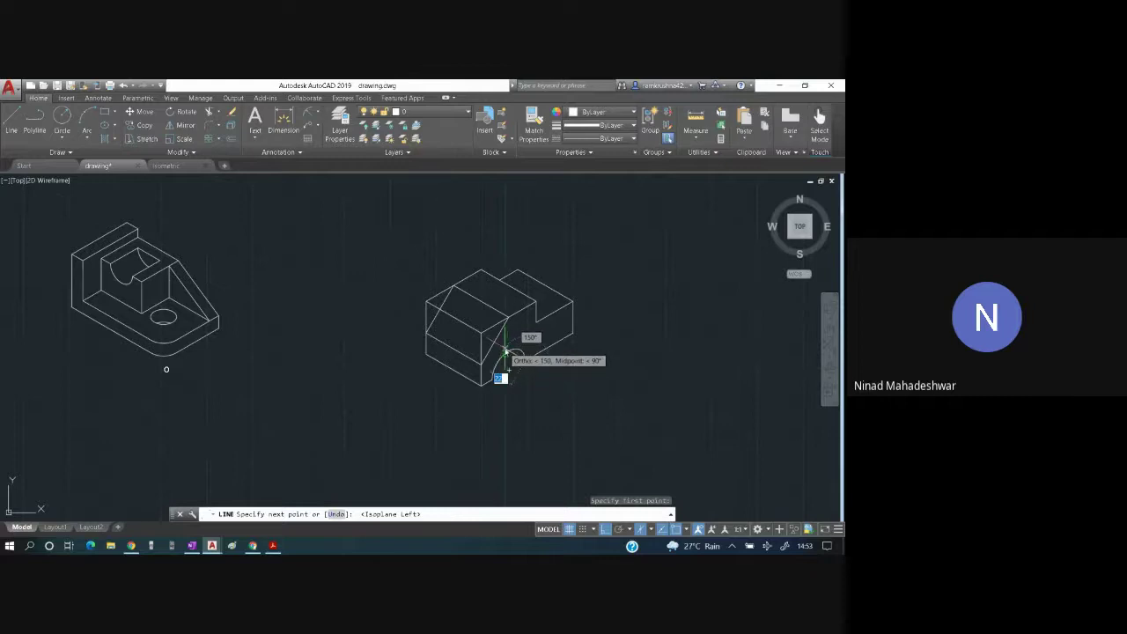
key("Escape")
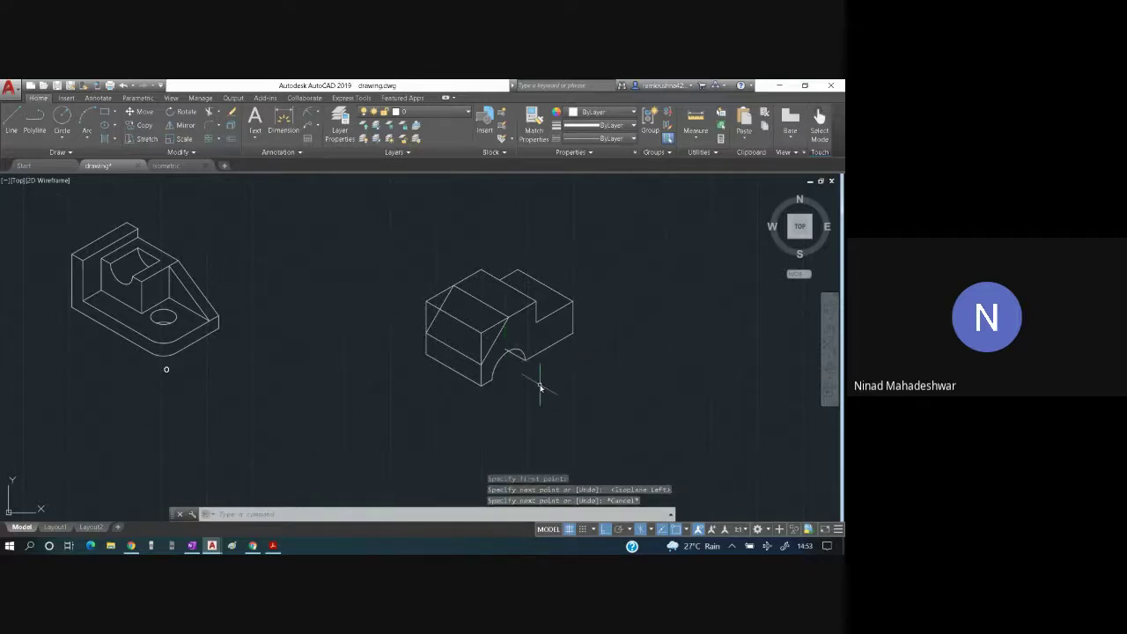
key("ctrl+a")
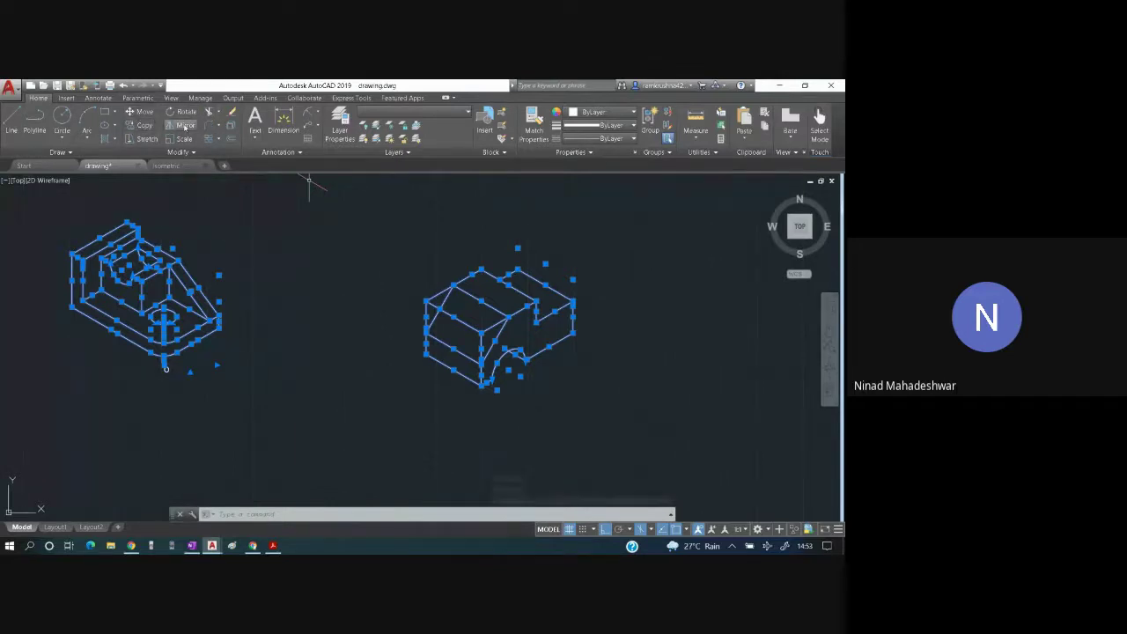
left_click(209, 113)
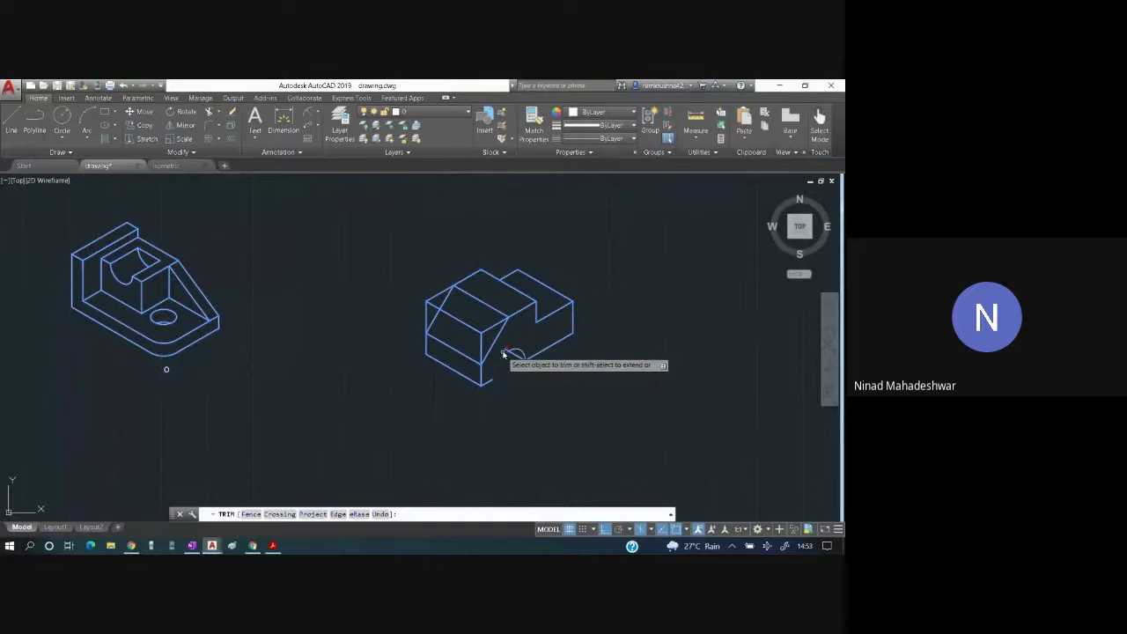
left_click(506, 351)
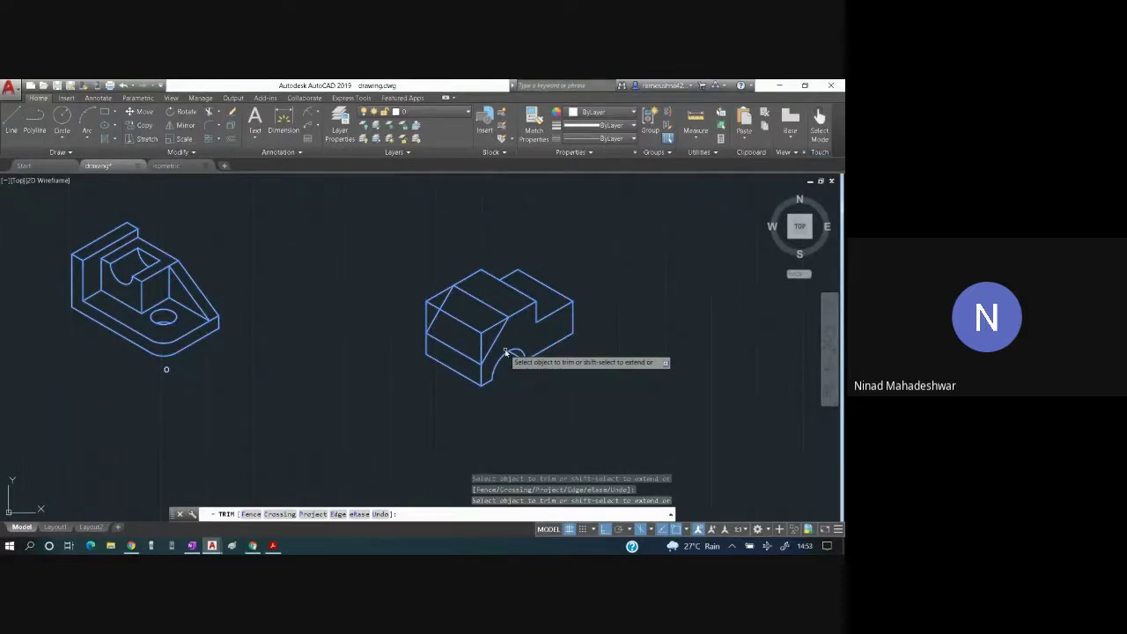
key("Escape")
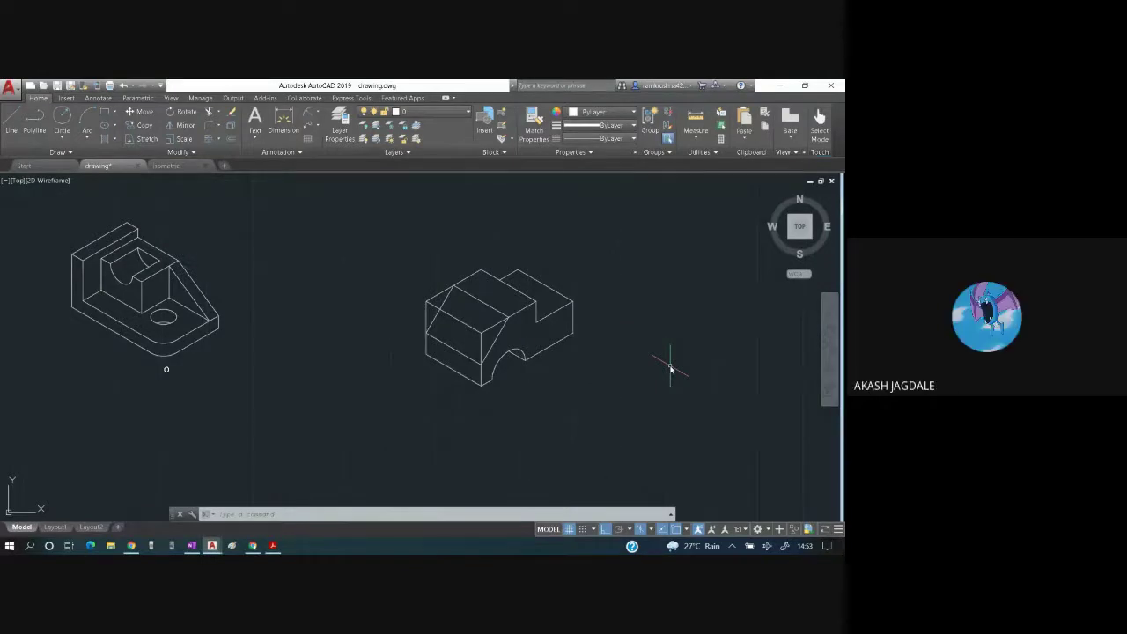
- Bring up question 58 in the ED ASSIGNMENT PDF and highlight the top view's right edge beside the slot
key("alt+Tab")
key("alt+Tab")
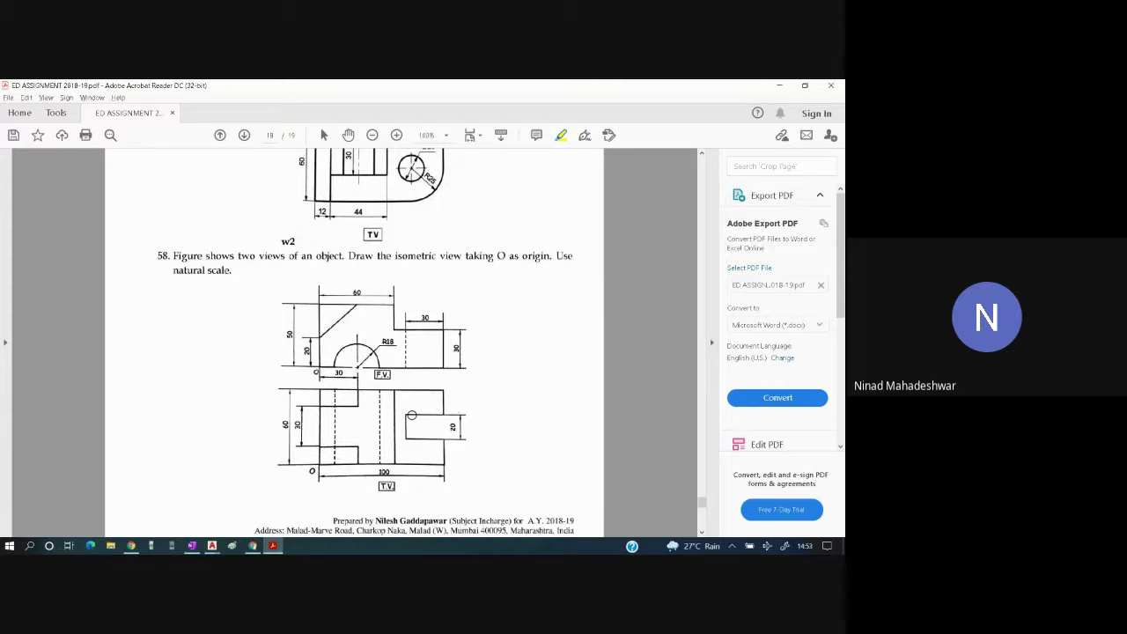
key("alt+Tab")
left_click(412, 415)
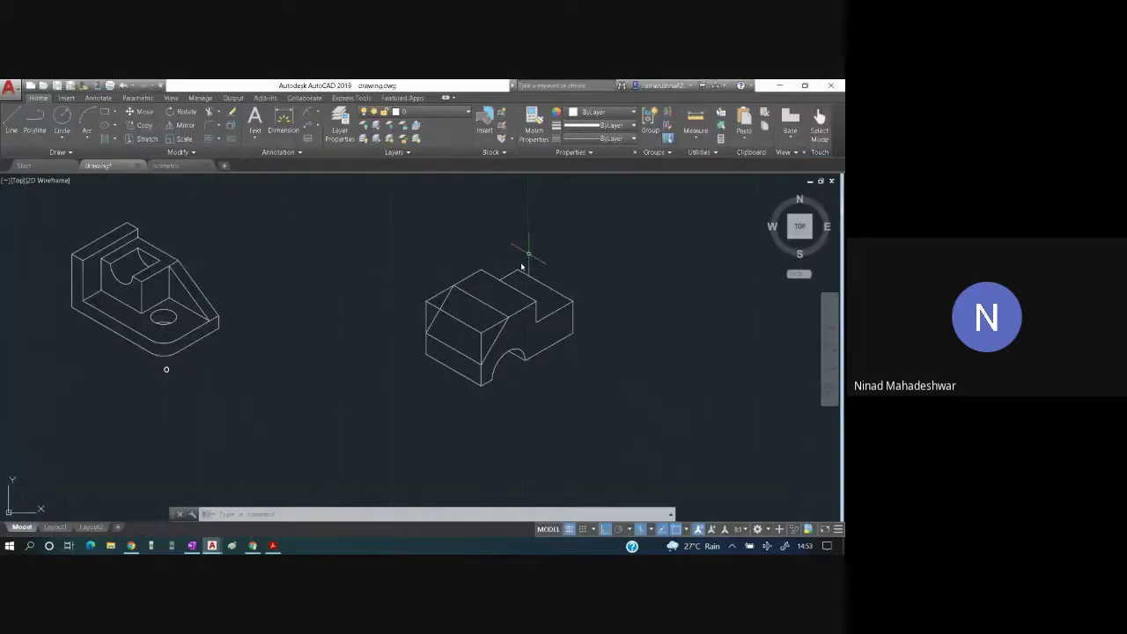
key("alt+Tab")
key("alt+Tab")
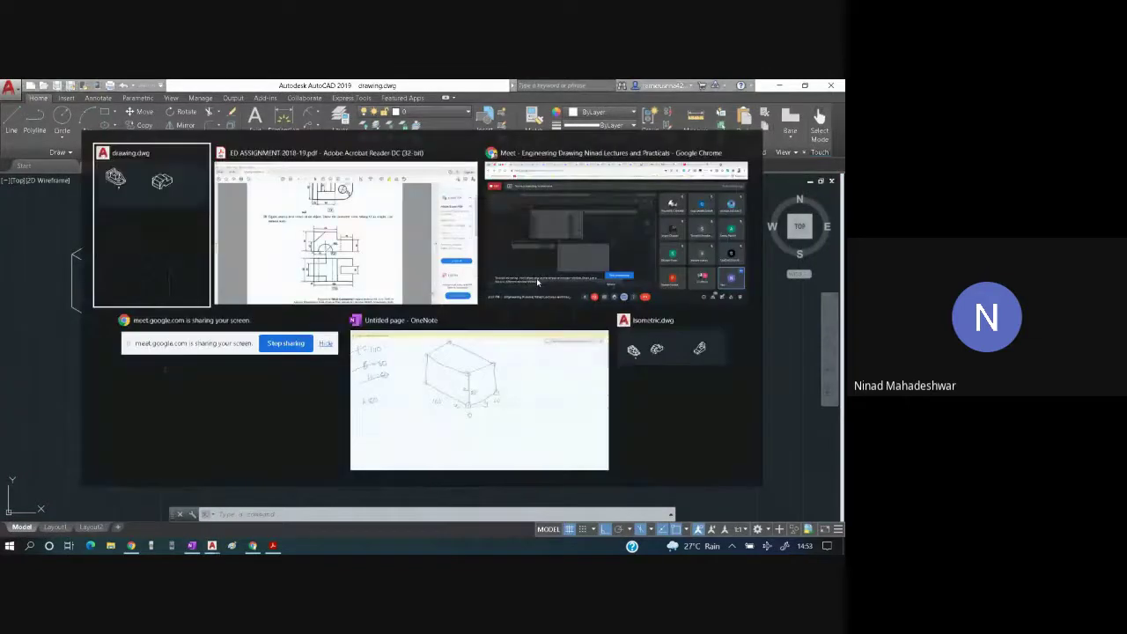
key("alt+Tab")
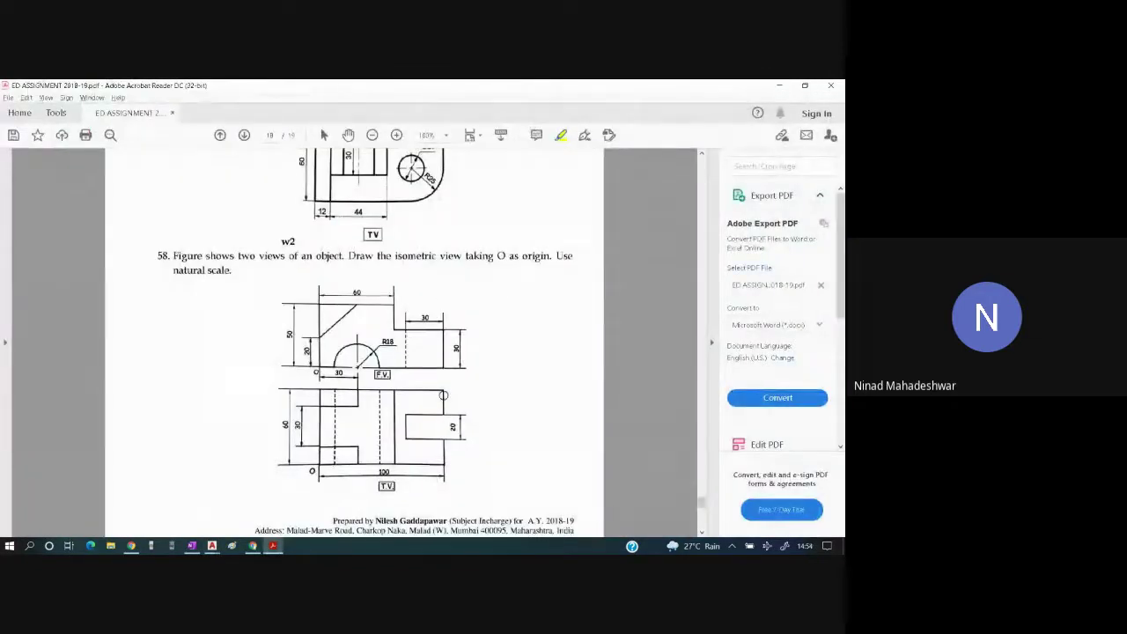
left_click_drag(444, 394, 443, 463)
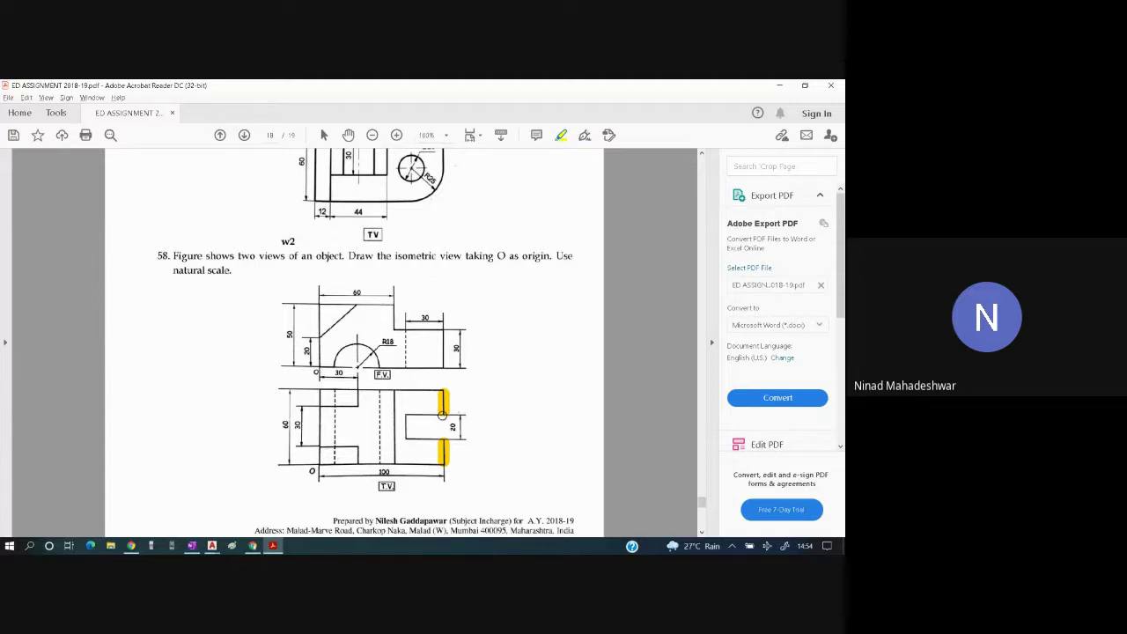
- Return to drawing.dwg and draw a 20-long line from the lower block's front right top corner back along its right top edge
key("alt+Tab")
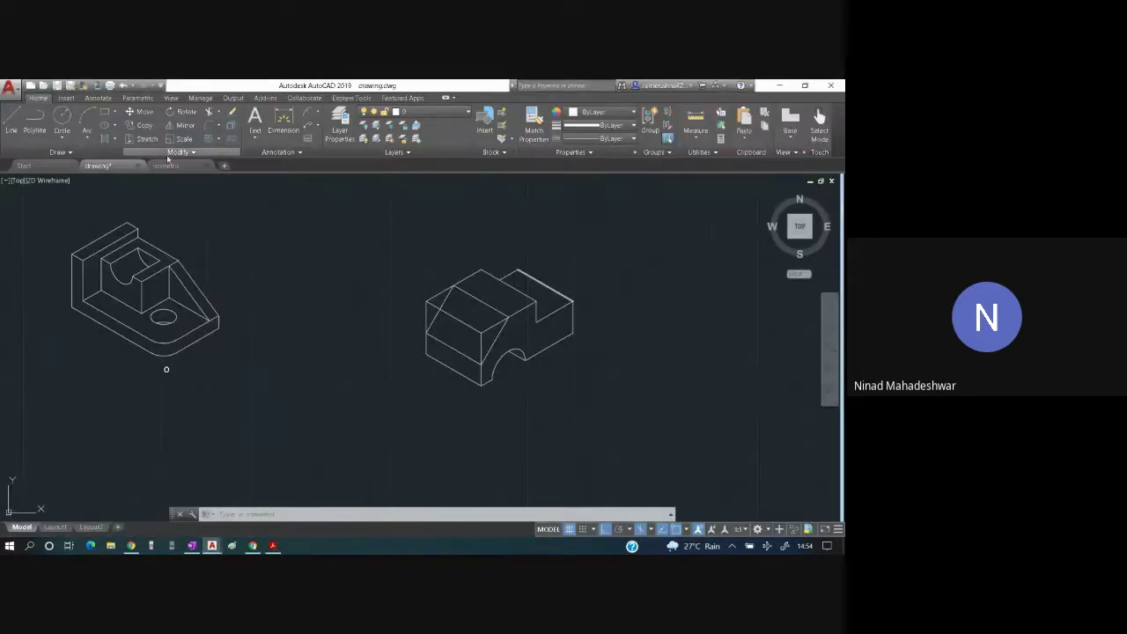
type("l")
key("Return")
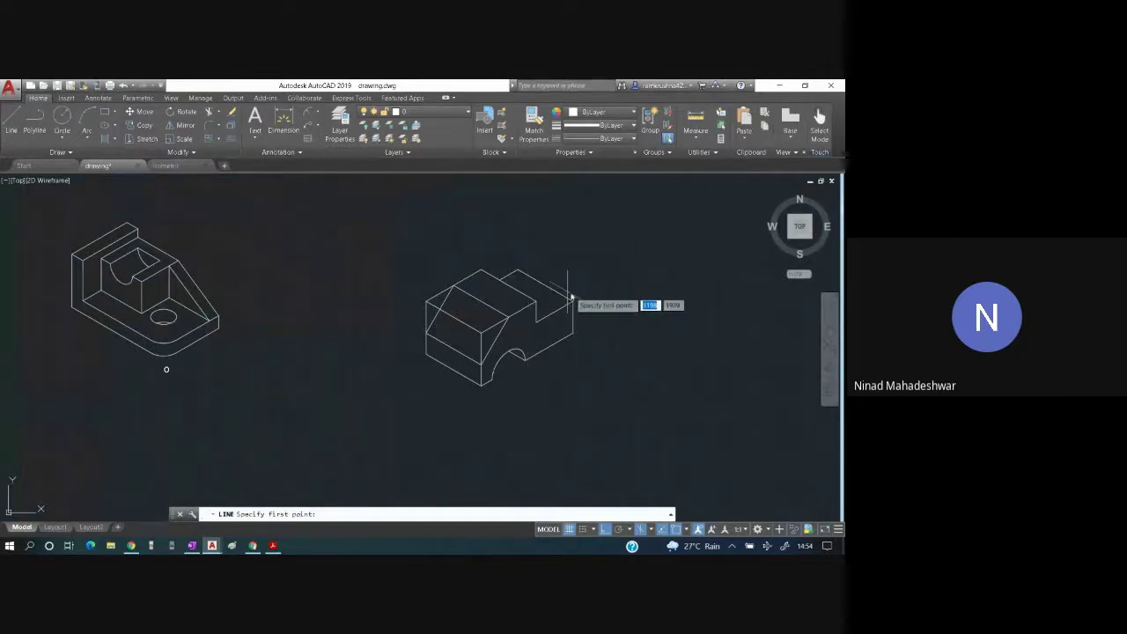
left_click(571, 298)
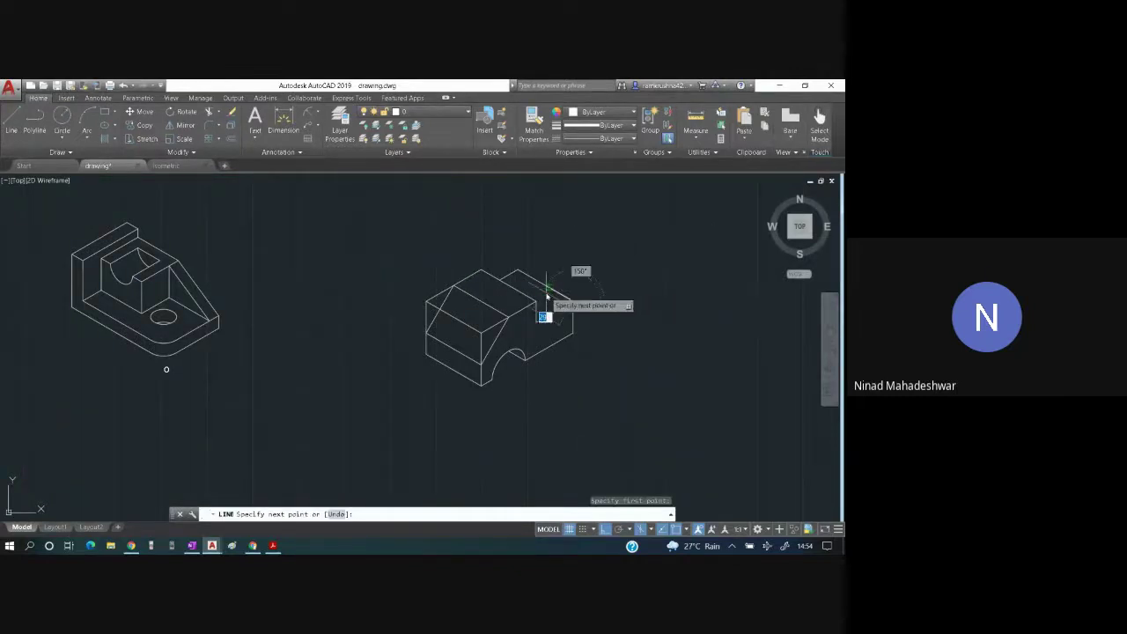
type("20")
key("Return")
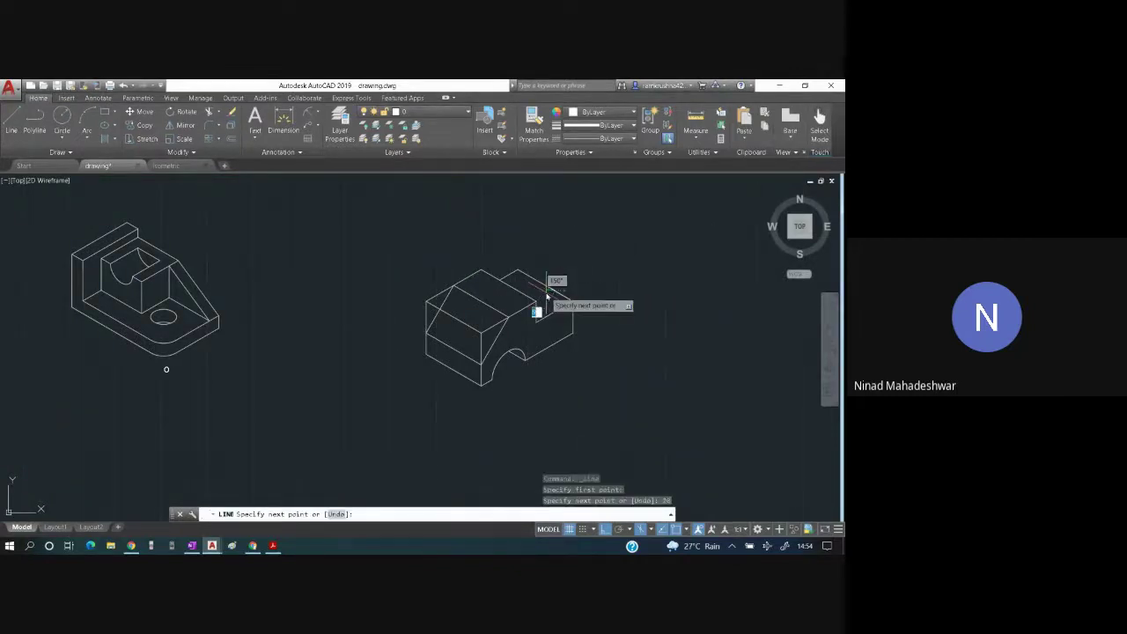
type("3")
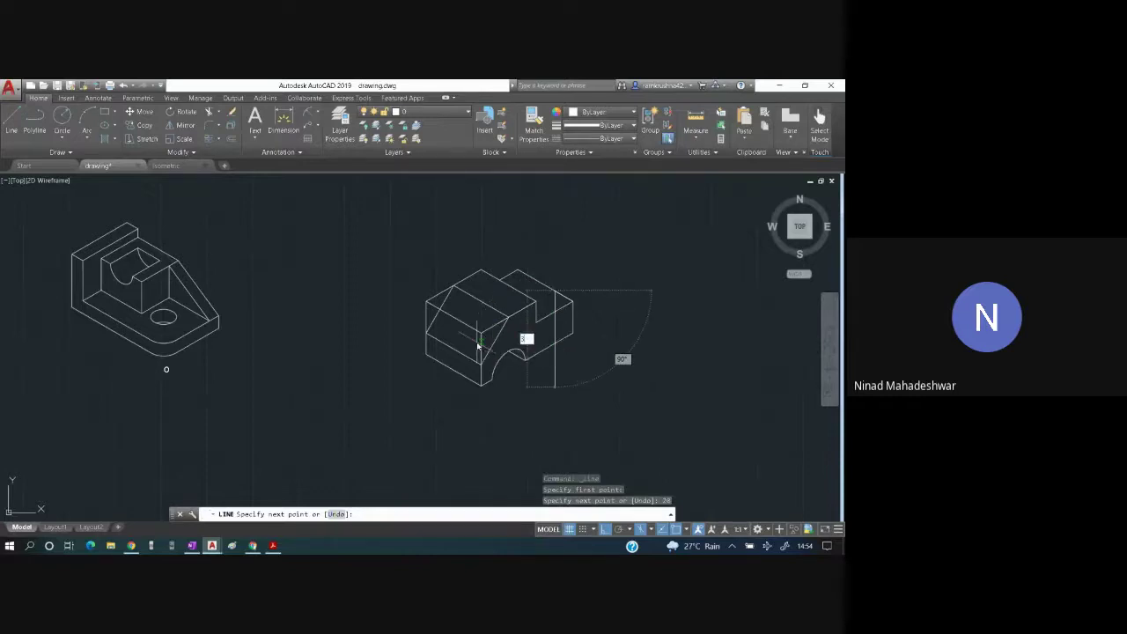
key("Escape")
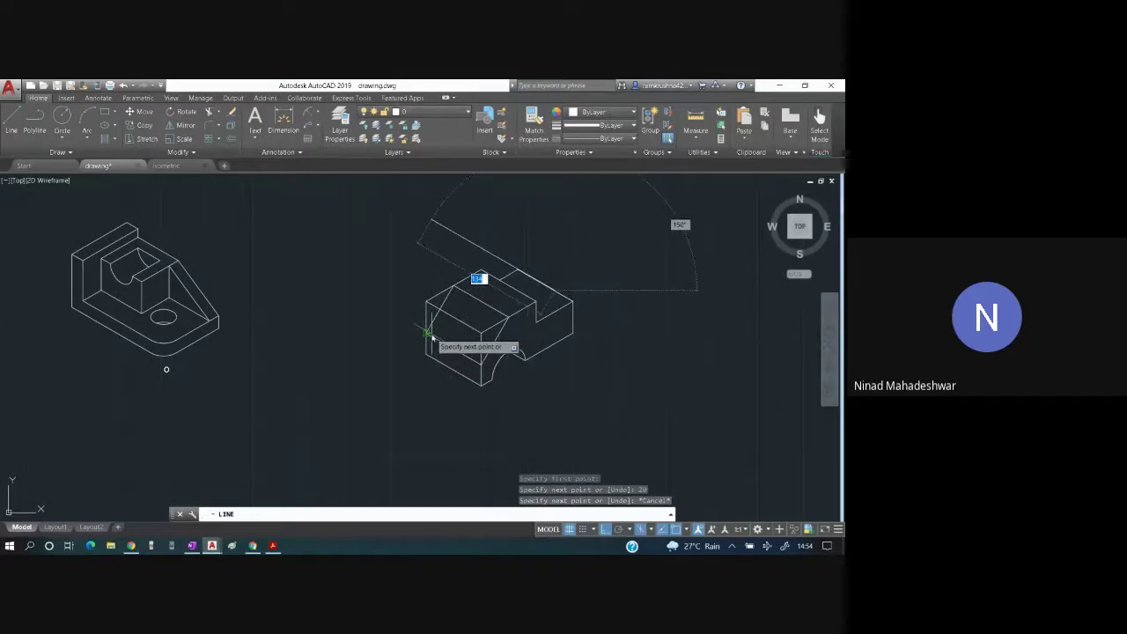
- Draw the slot outline on the lower block's top face in the top isoplane, with consecutive segments of 30, 20 and 30
key("F5")
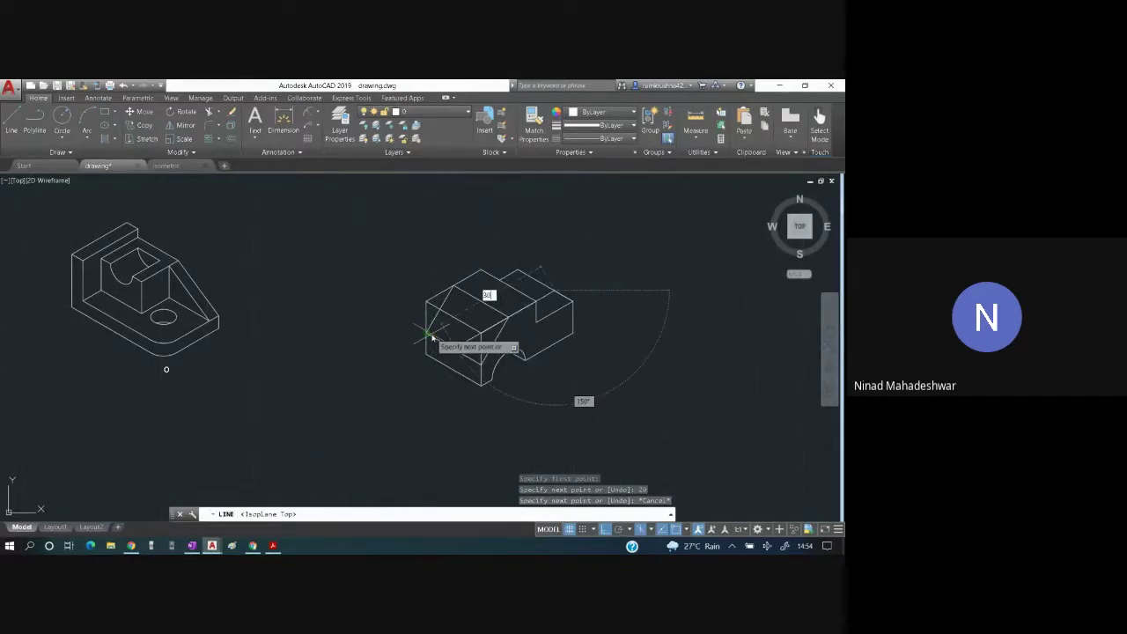
key("Return")
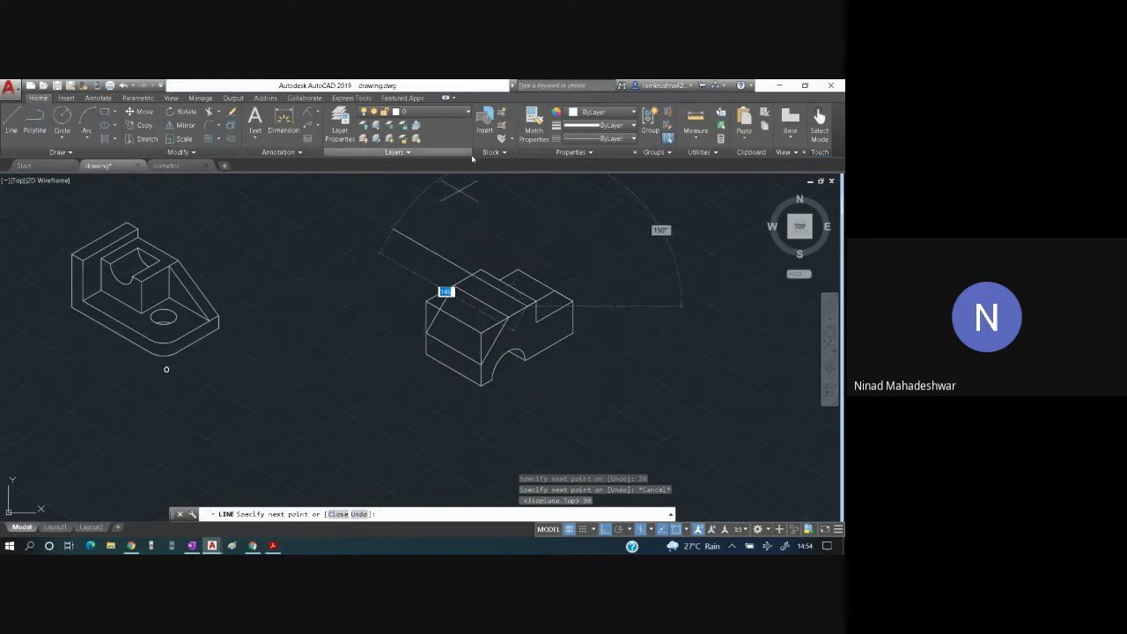
type("20")
key("Return")
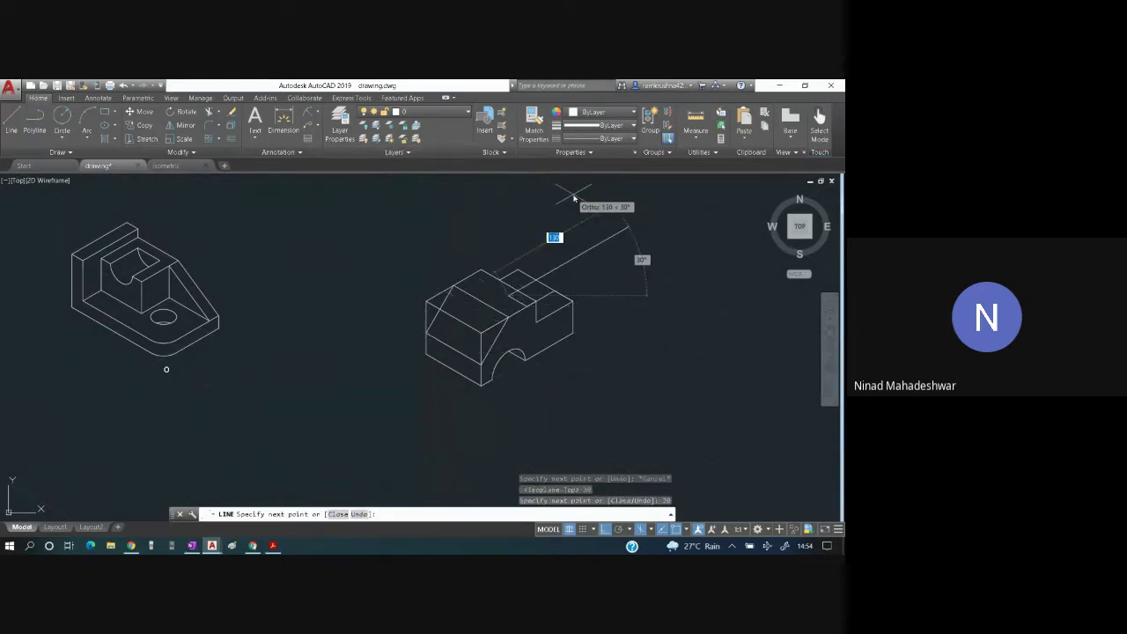
type("30")
key("Return")
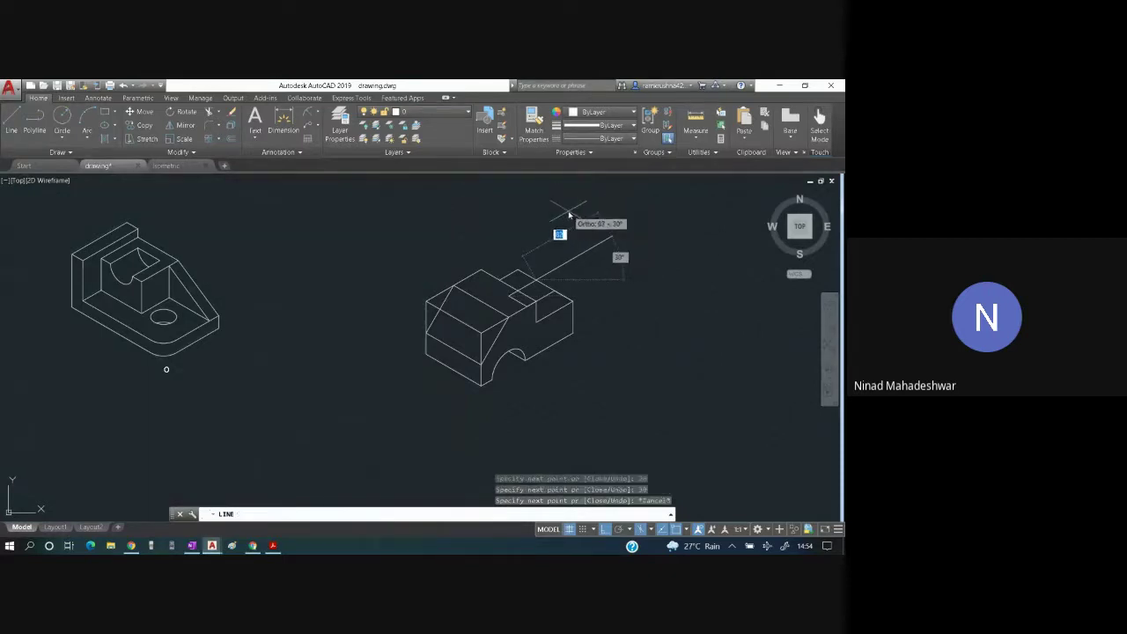
- Trim the slot's far side line where it overlaps the upper block's top, and delete the slot's inner end line
key("Escape")
key("Escape")
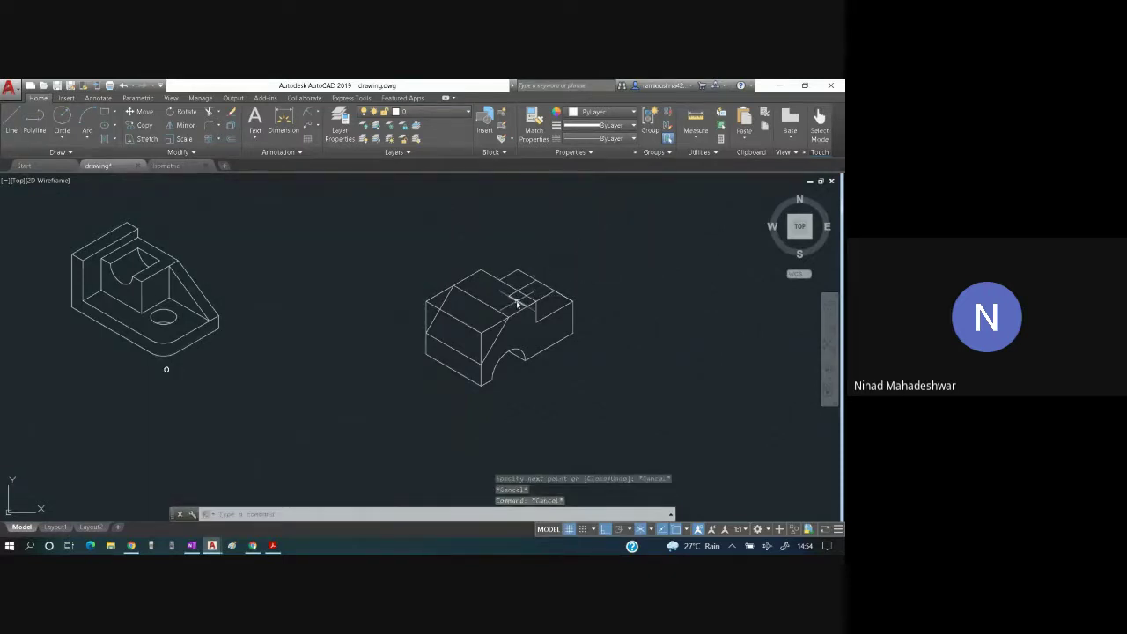
scroll(525, 301, "up", 4)
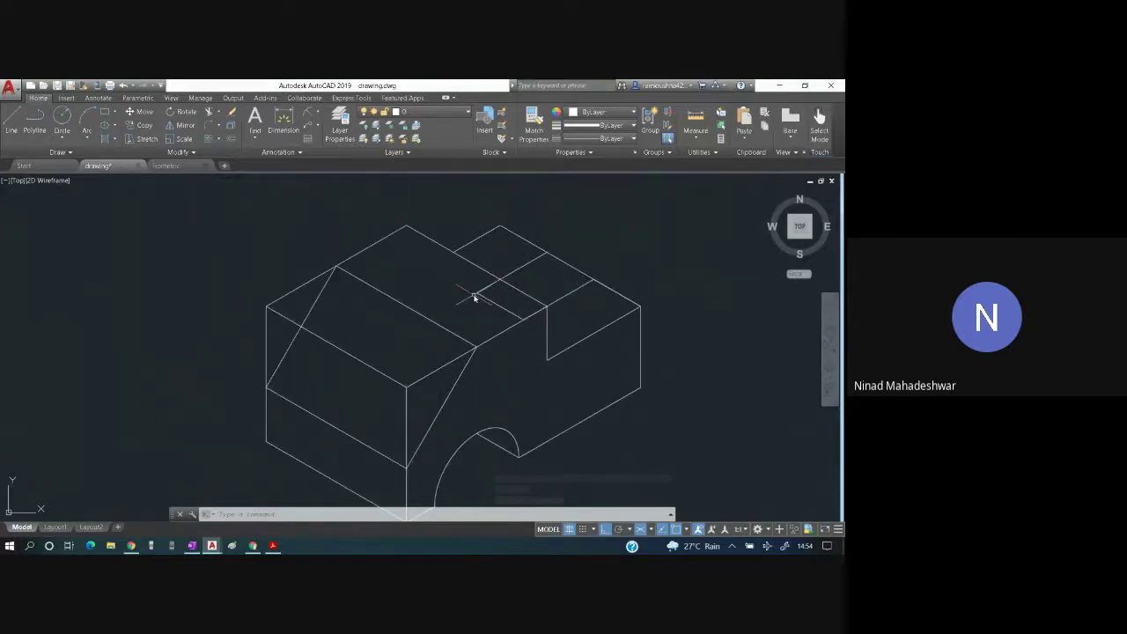
key("ctrl+a")
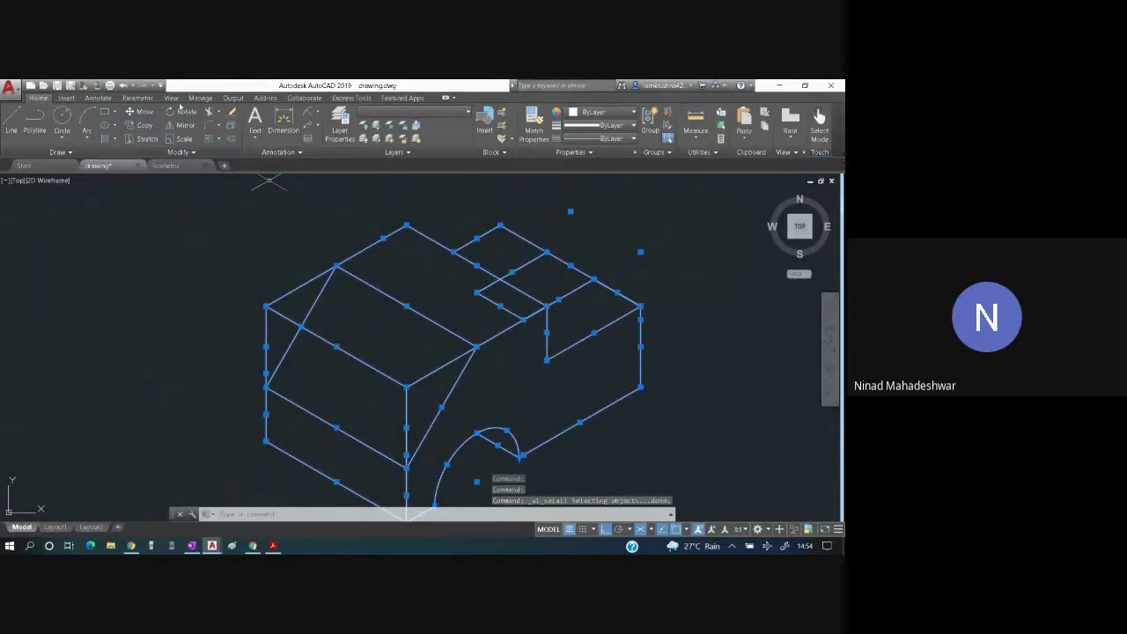
left_click(210, 112)
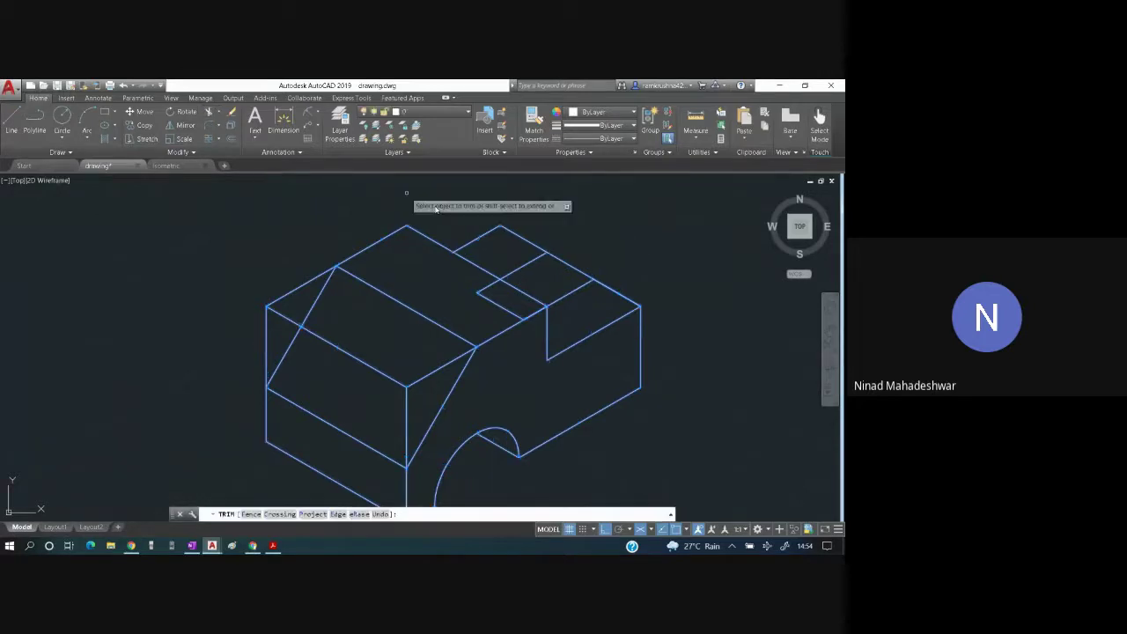
left_click(487, 291)
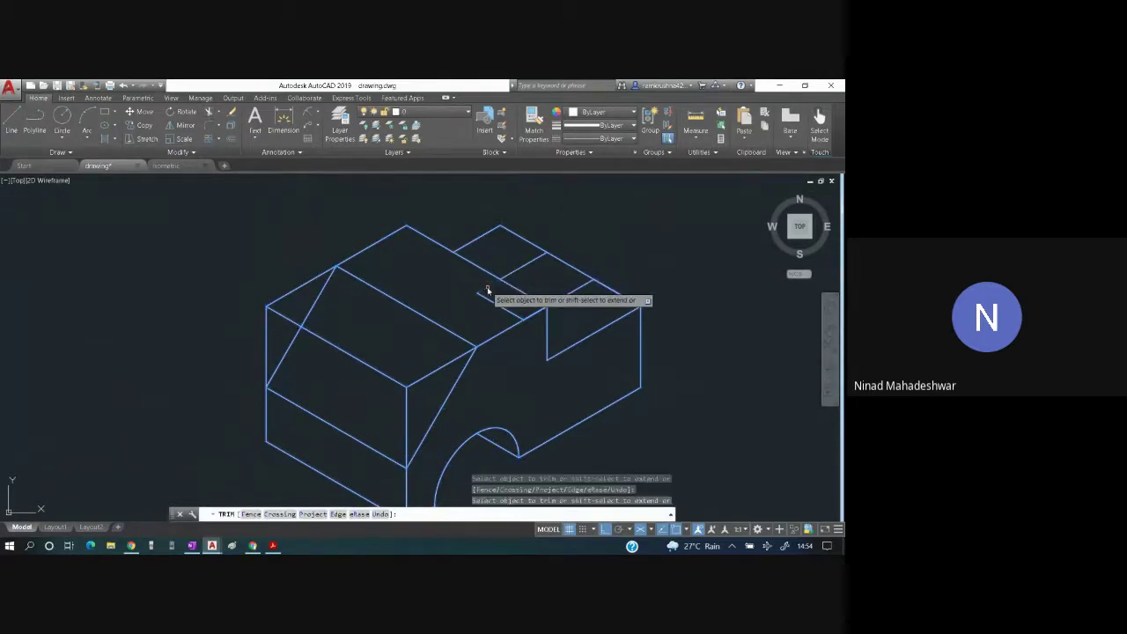
key("Escape")
left_click(501, 309)
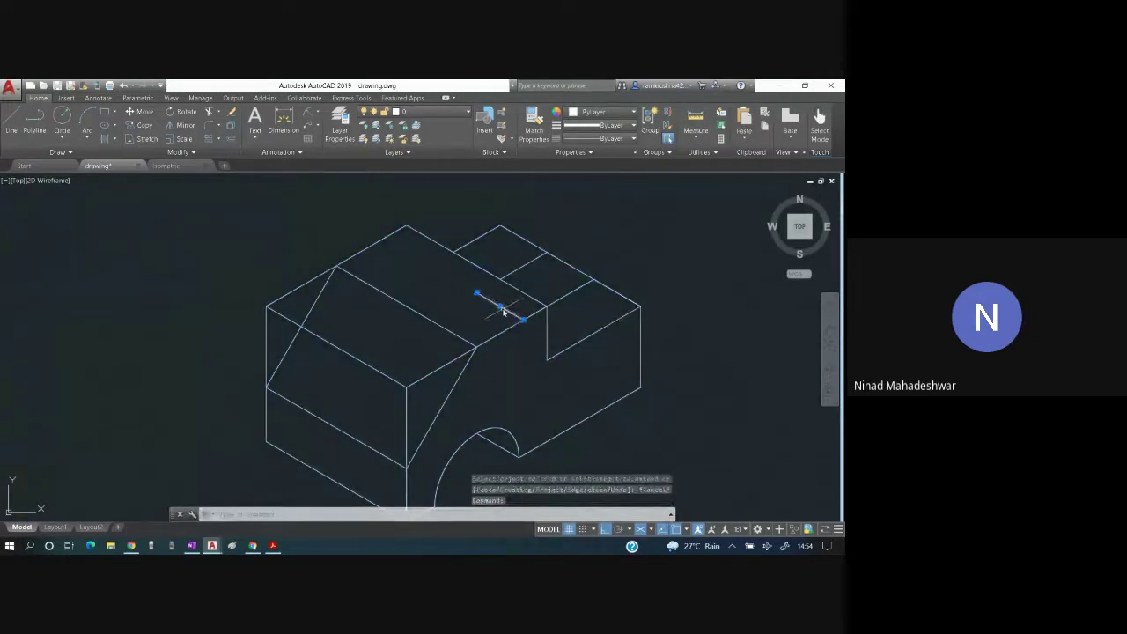
key("Delete")
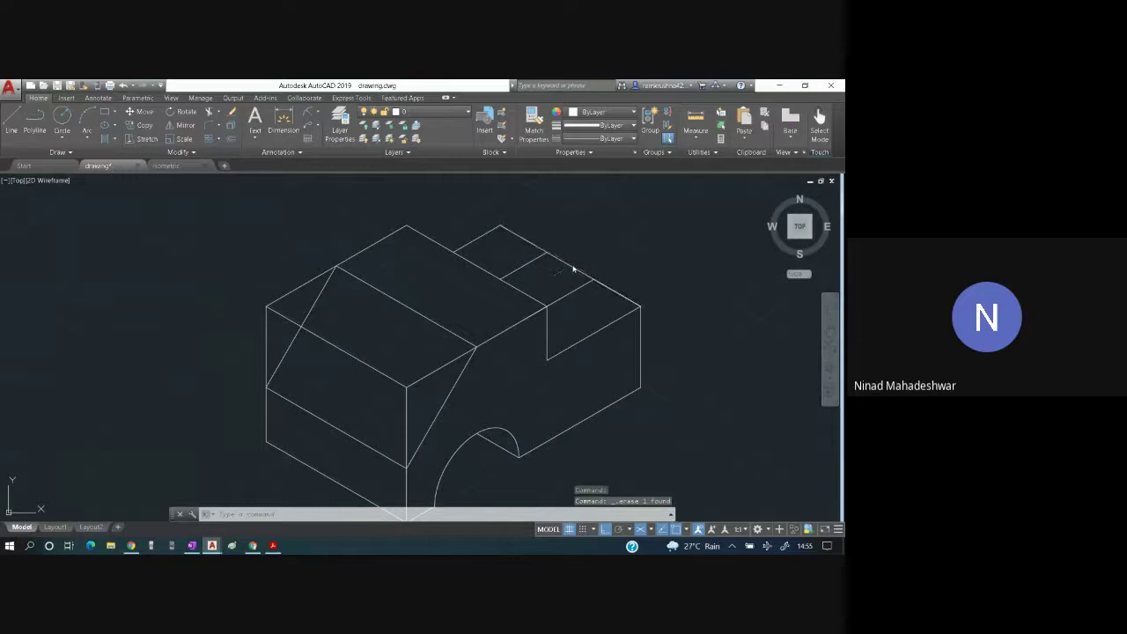
- Trim the lower block's outer top edge across the slot opening, between the slot's two sides
key("ctrl+a")
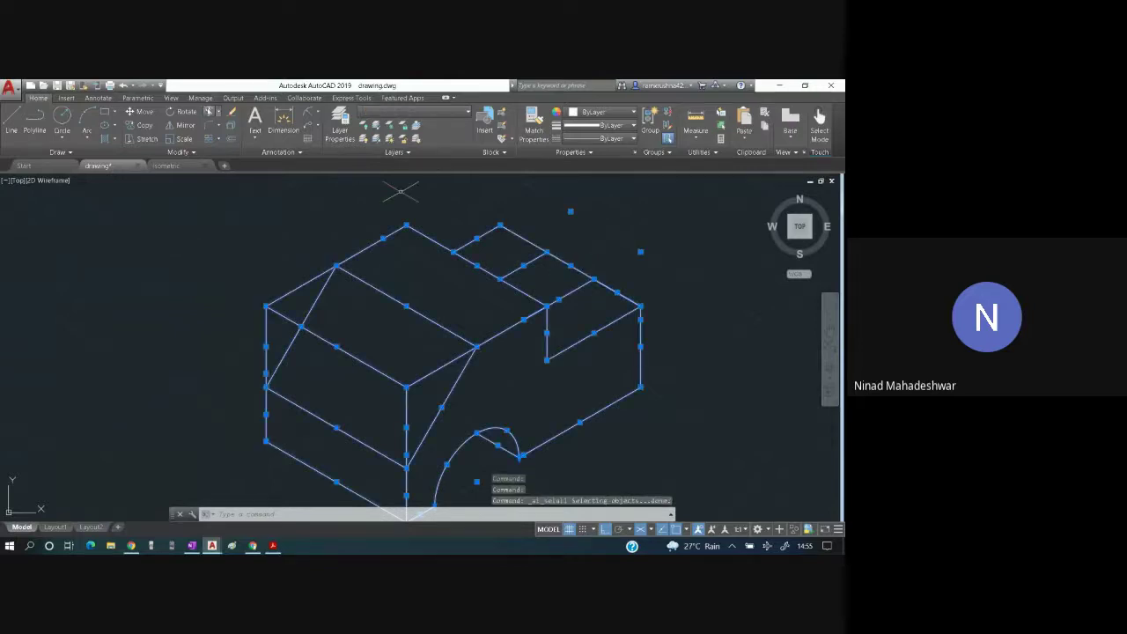
left_click(209, 112)
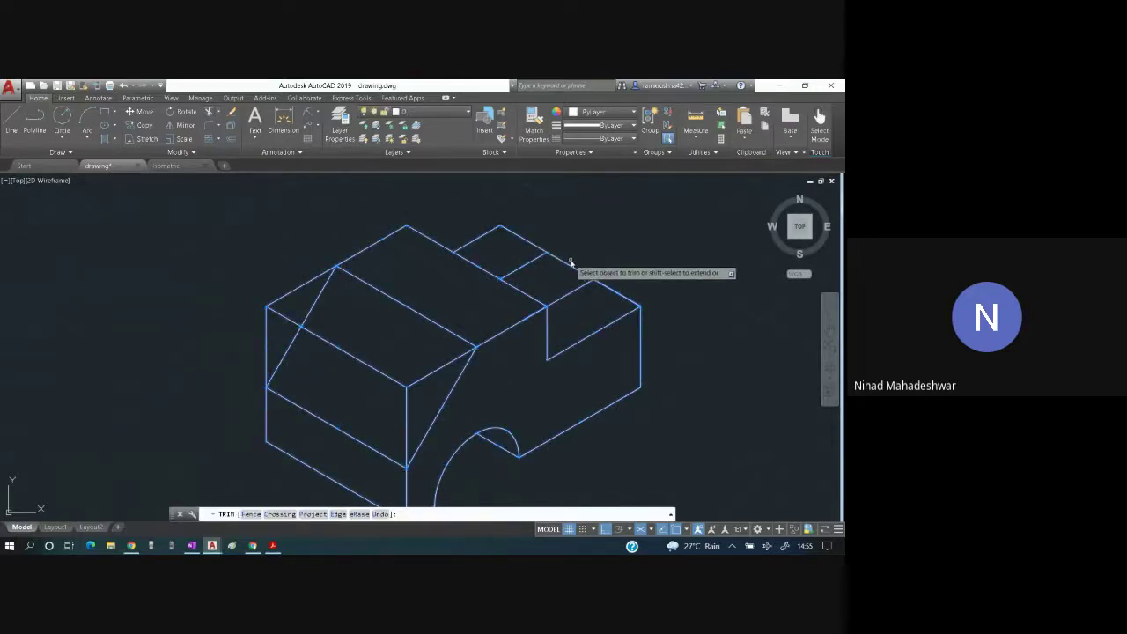
key("Escape")
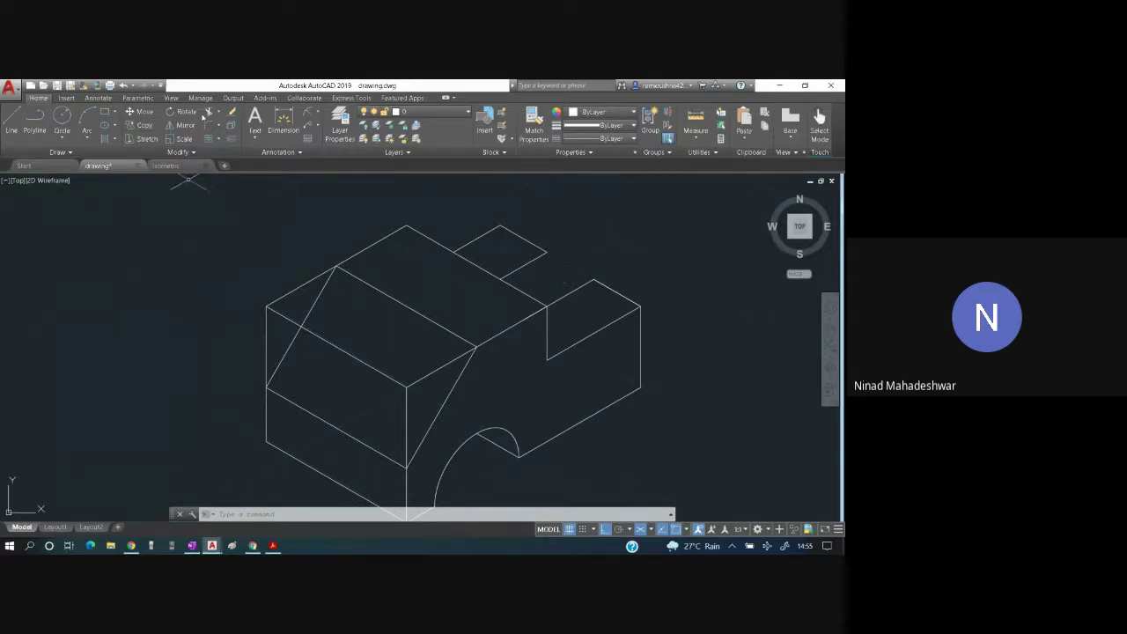
- Draw a vertical line on the right isoplane from the slot's far outer corner down to the upper block's adjacent top corner
left_click(11, 130)
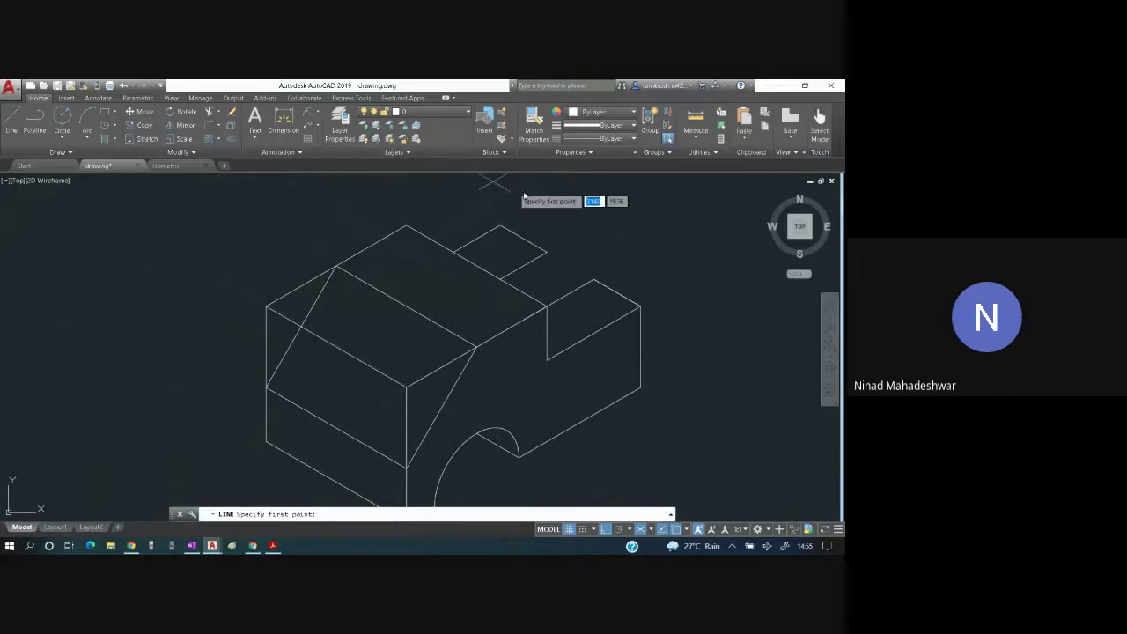
left_click(547, 254)
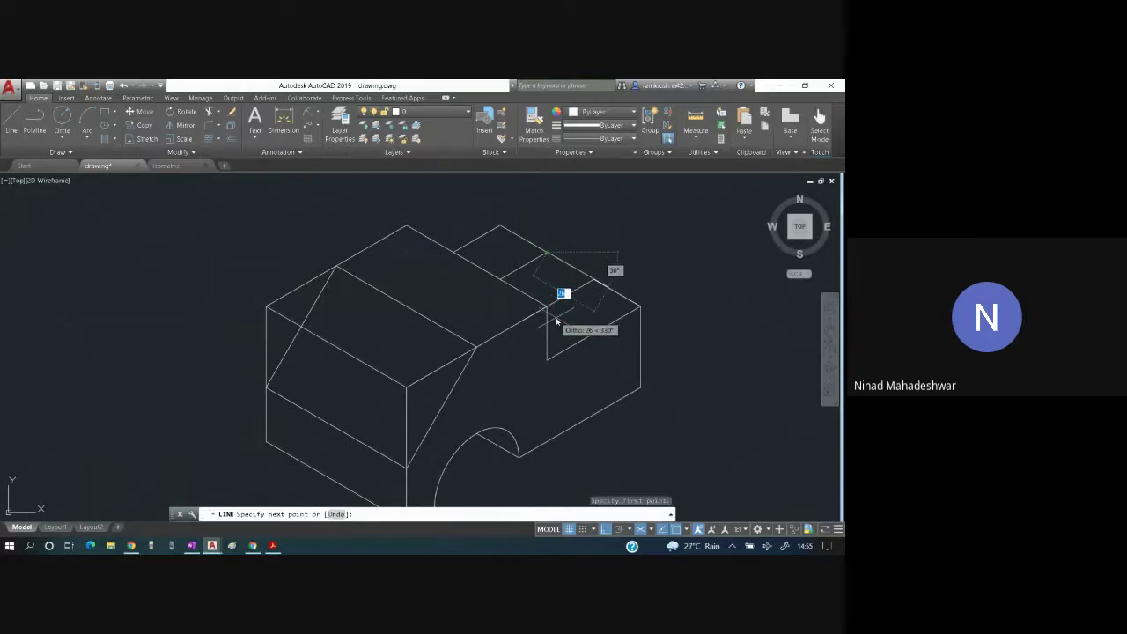
key("F5")
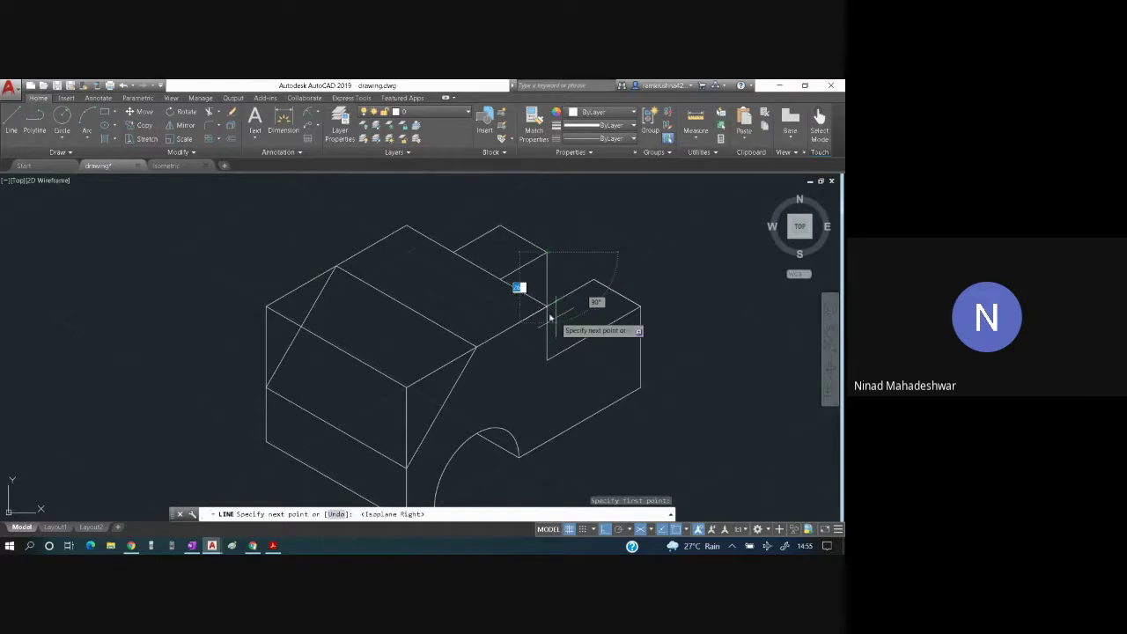
key("Escape")
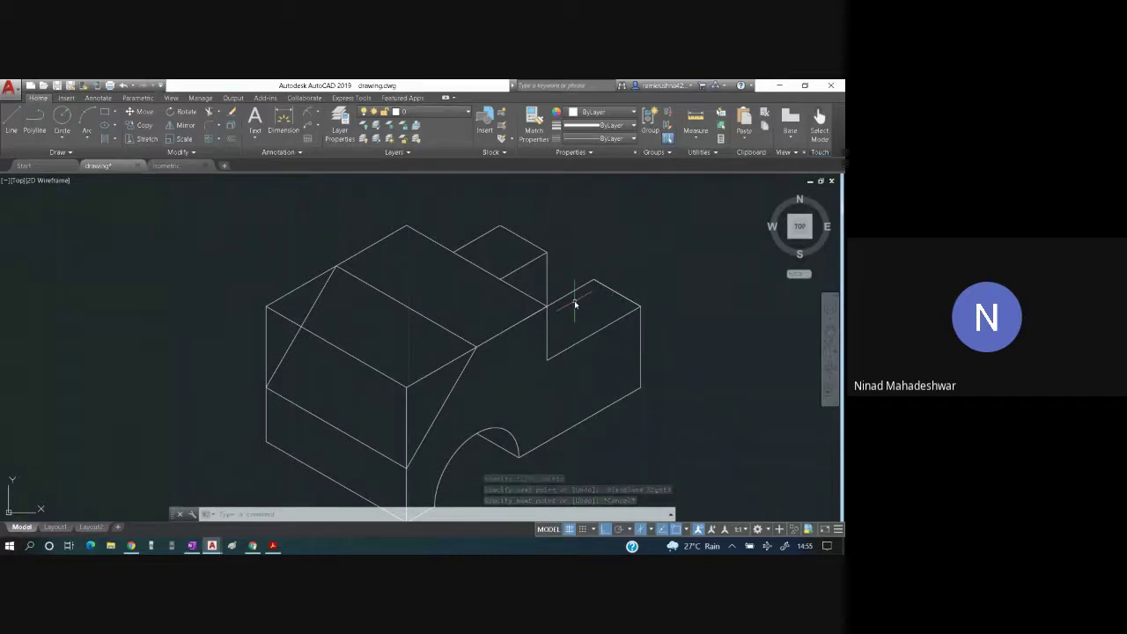
key("alt+Tab")
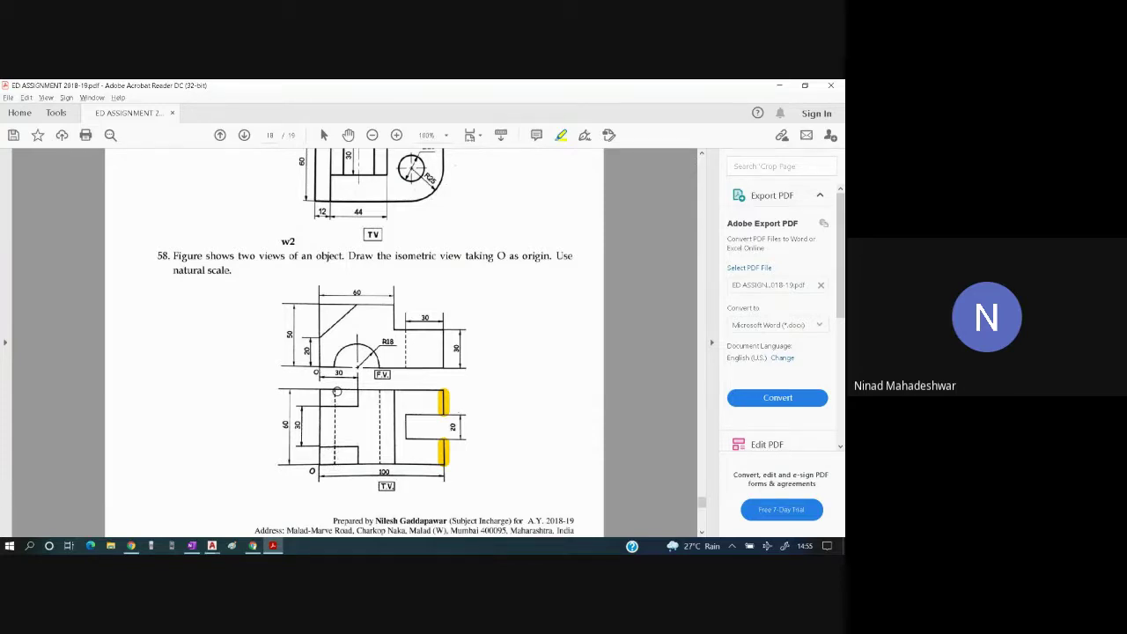
key("alt+Tab")
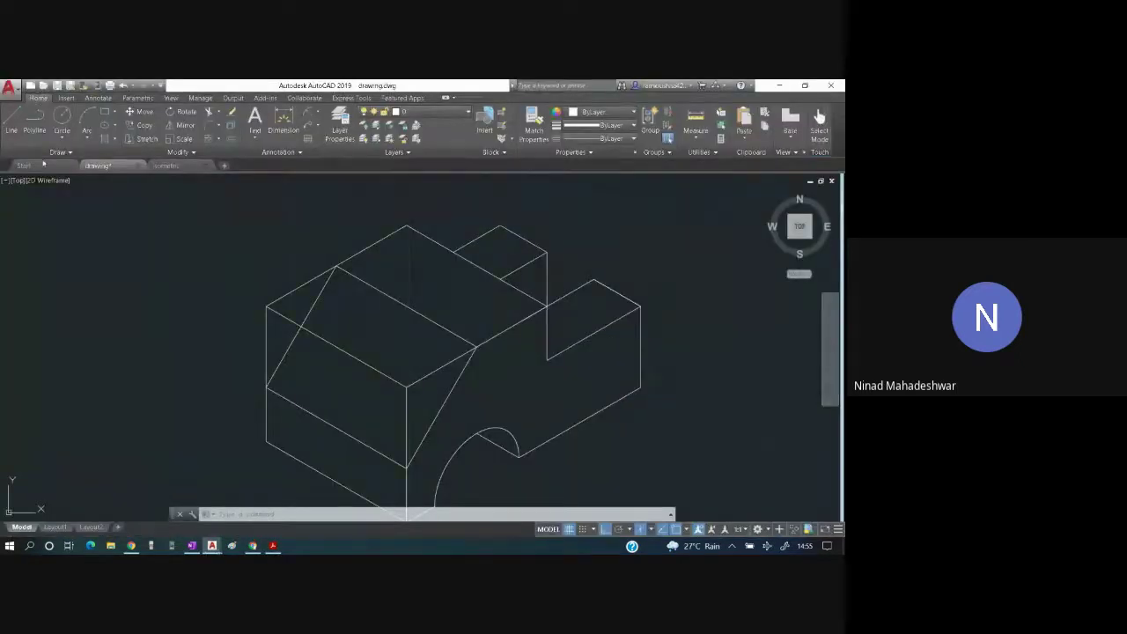
left_click(145, 125)
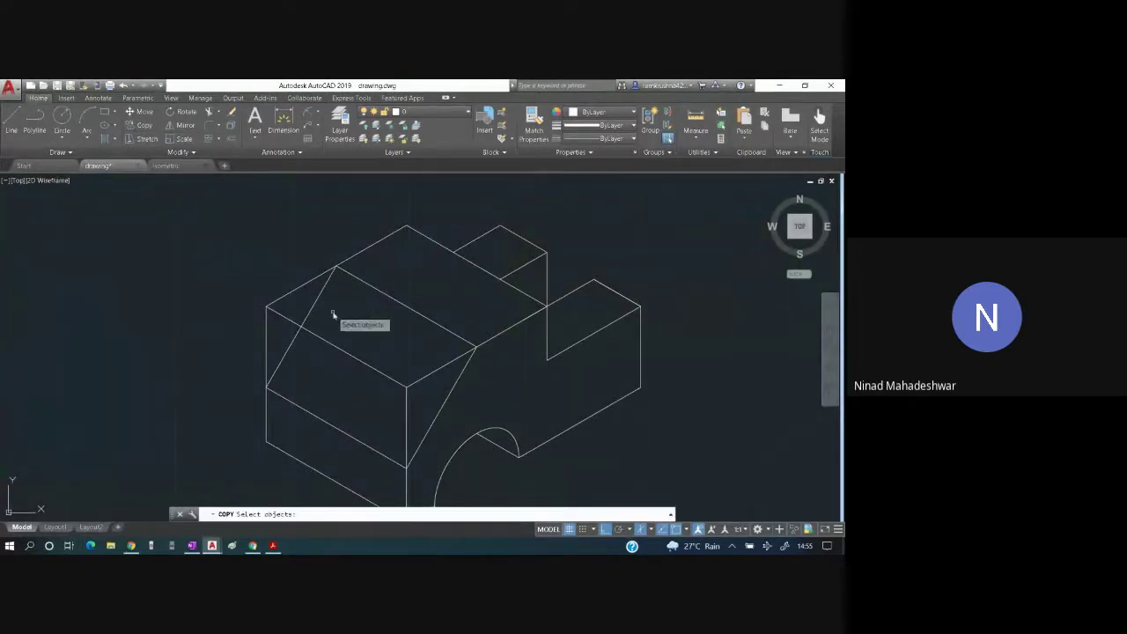
left_click(429, 429)
left_click(432, 374)
left_click(407, 412)
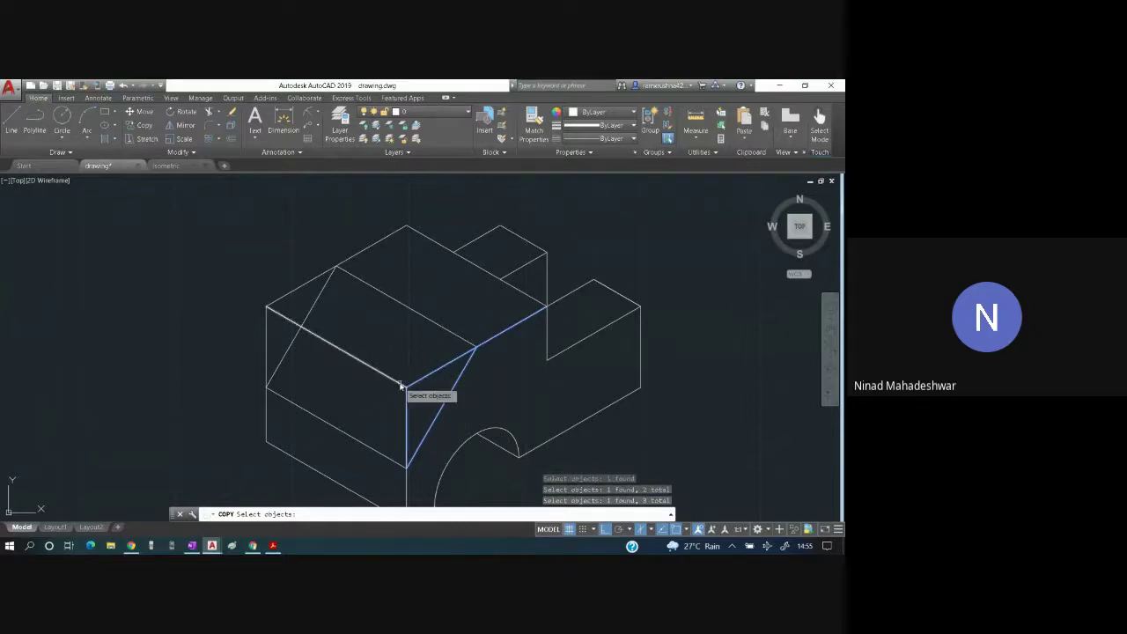
key("Return")
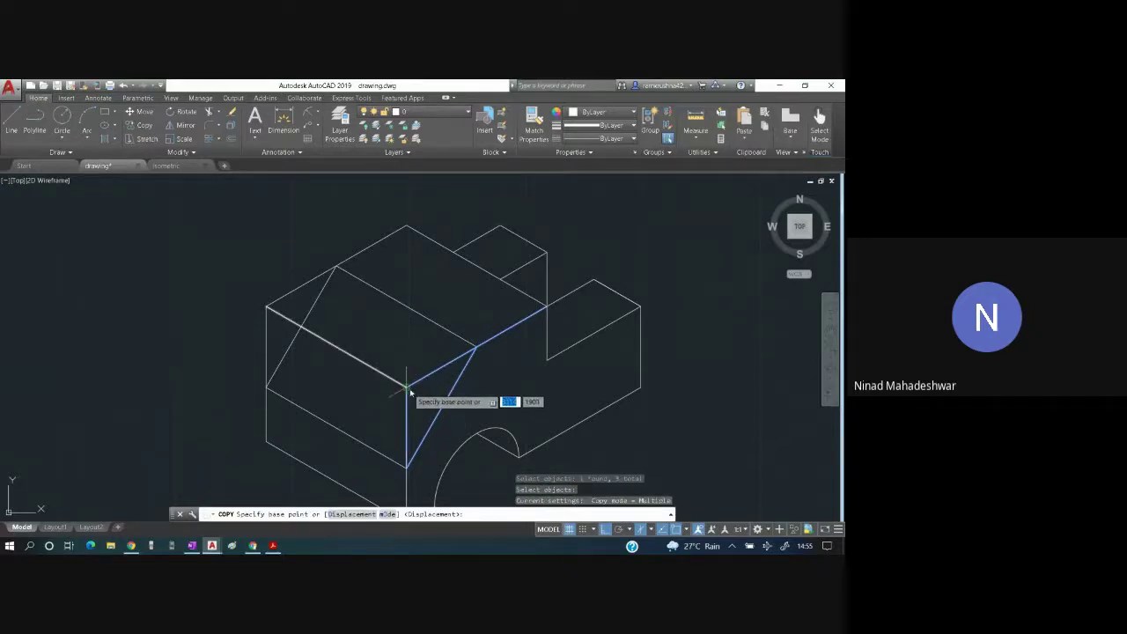
left_click(406, 387)
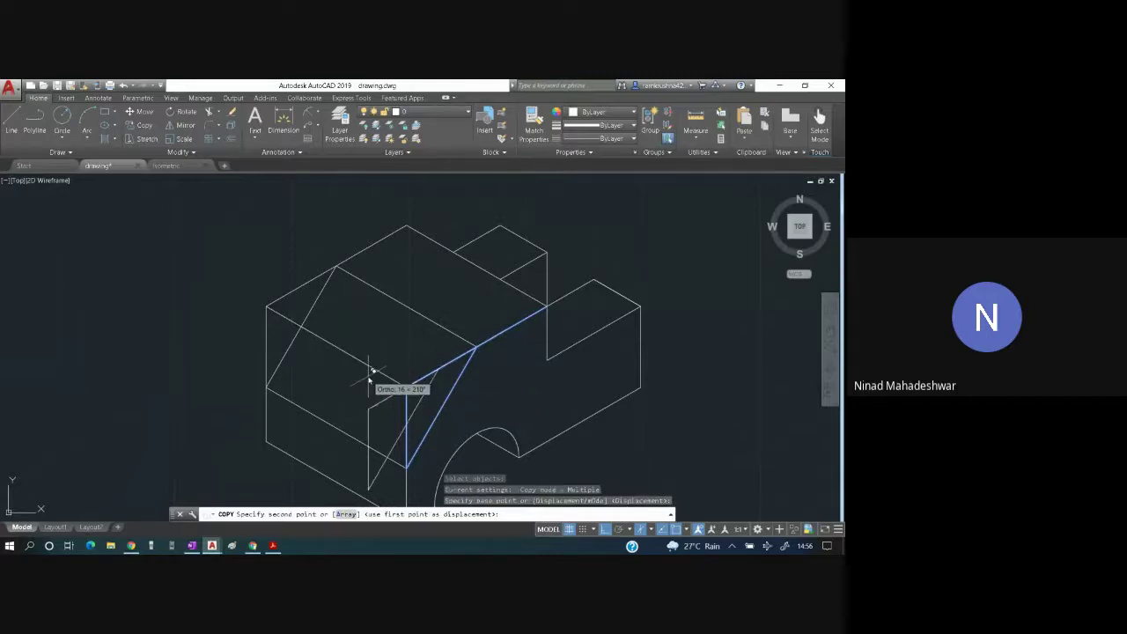
key("F5")
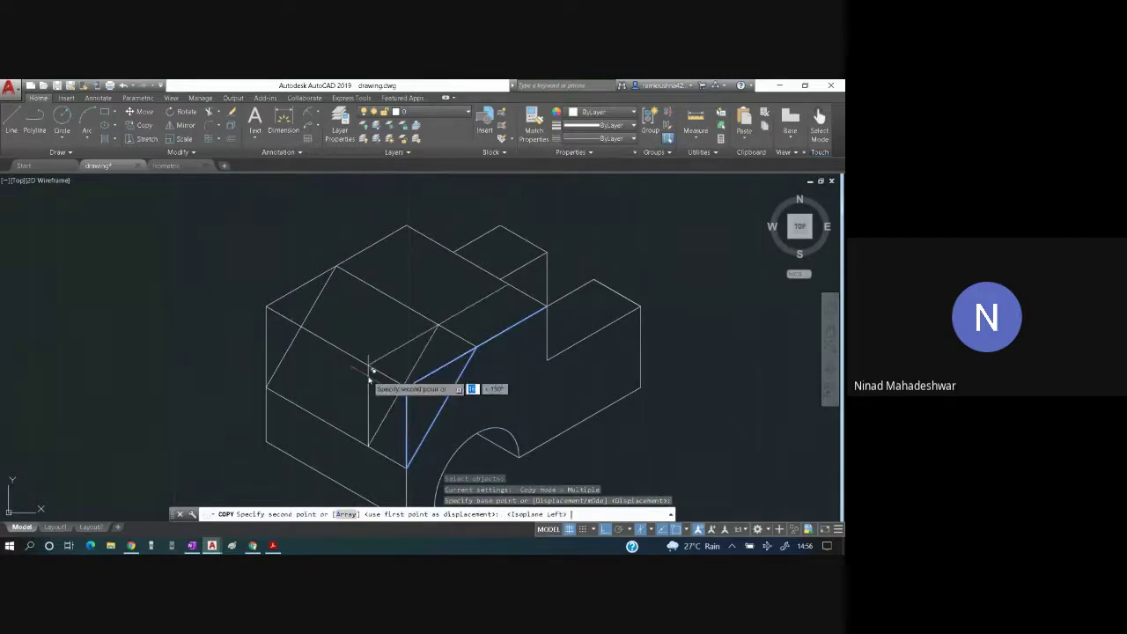
- Highlight the top view's left edge beside the lower corner notch in question 58 of the ED ASSIGNMENT PDF, and return to drawing.dwg
key("alt+Tab")
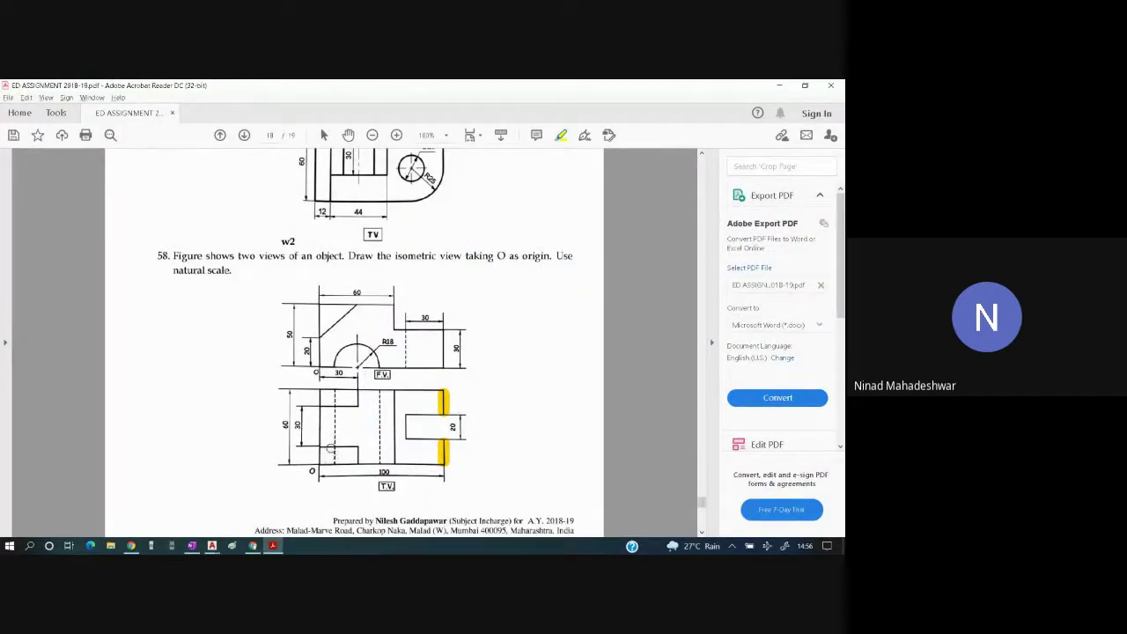
left_click_drag(322, 447, 323, 462)
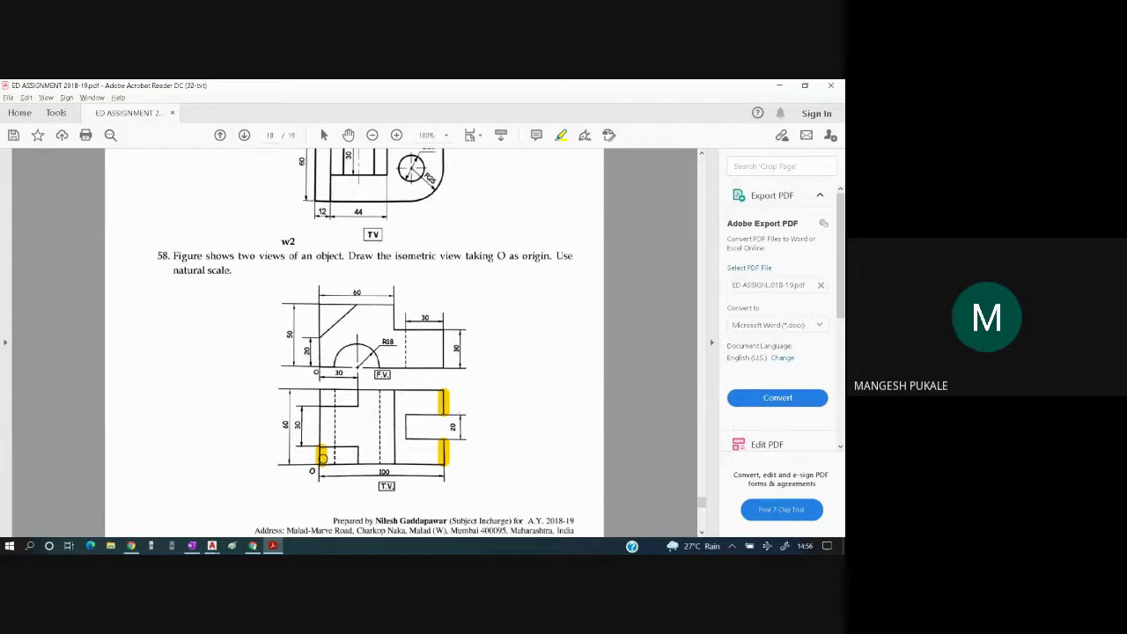
key("alt+Tab")
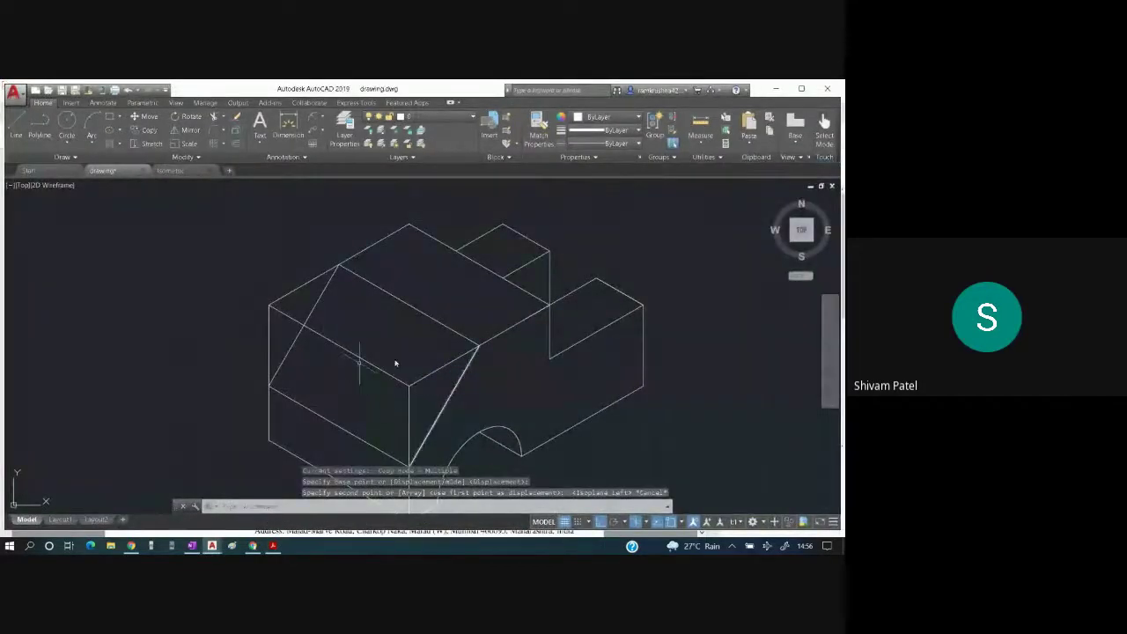
key("Escape")
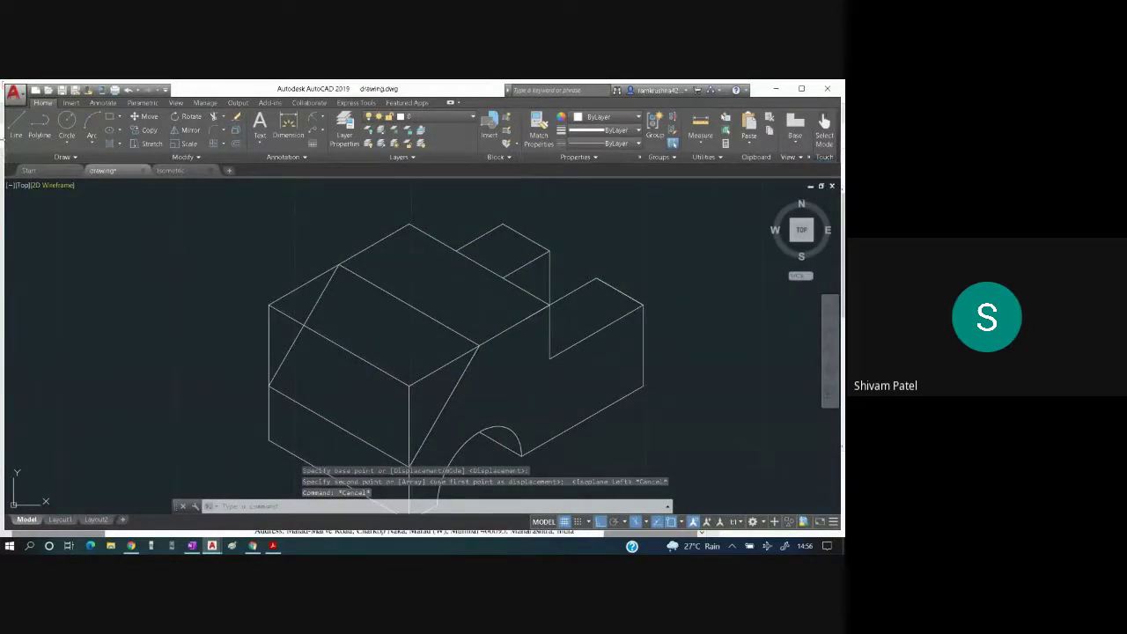
- Copy the front face's top, sloping and upper vertical edges 15 inward on the left isoplane, using their shared top corner as base point
left_click(149, 131)
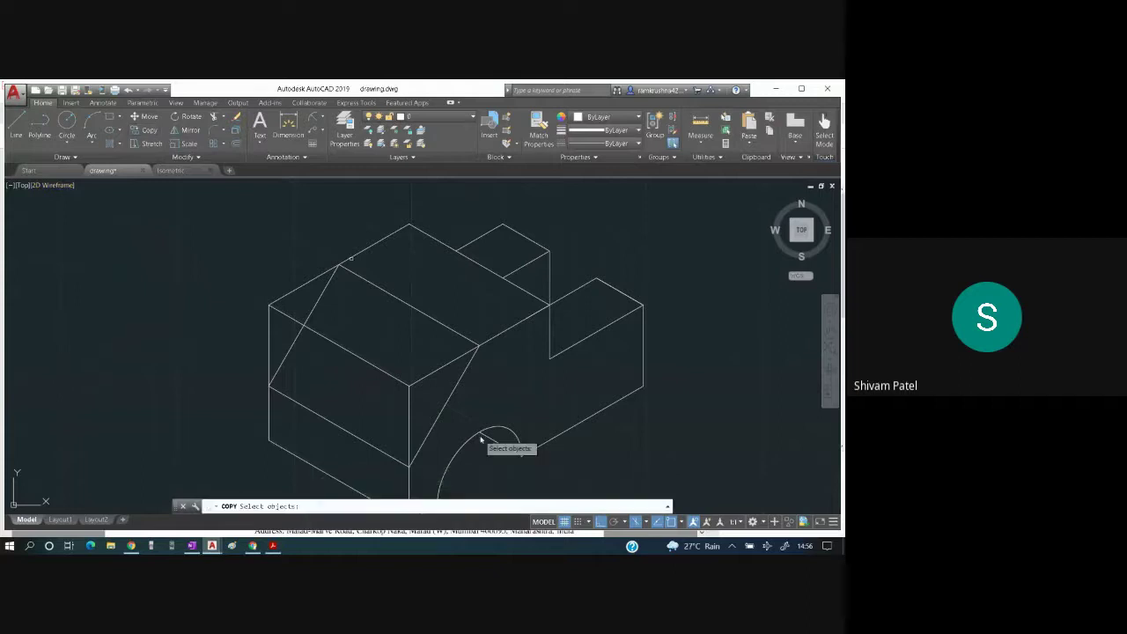
left_click(428, 375)
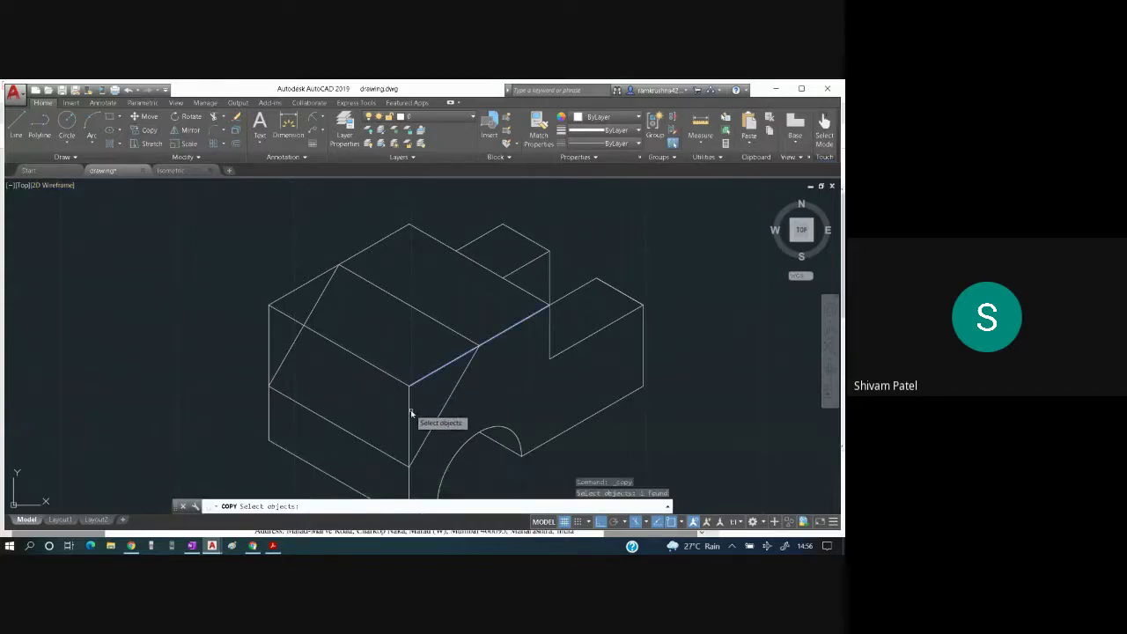
left_click(409, 413)
left_click(442, 412)
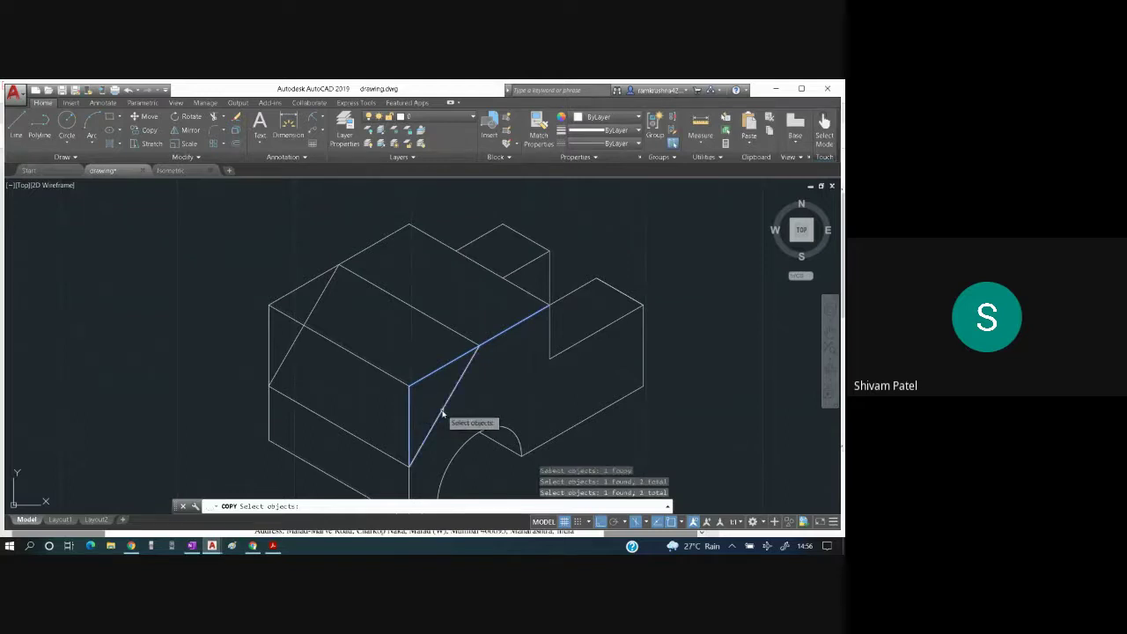
key("Return")
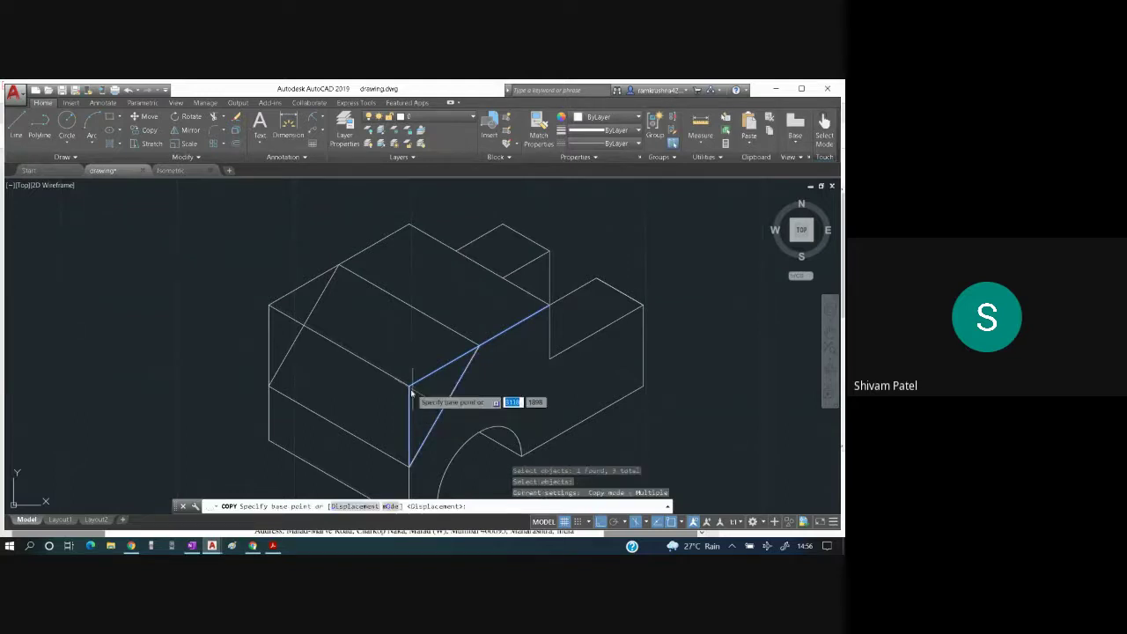
left_click(410, 387)
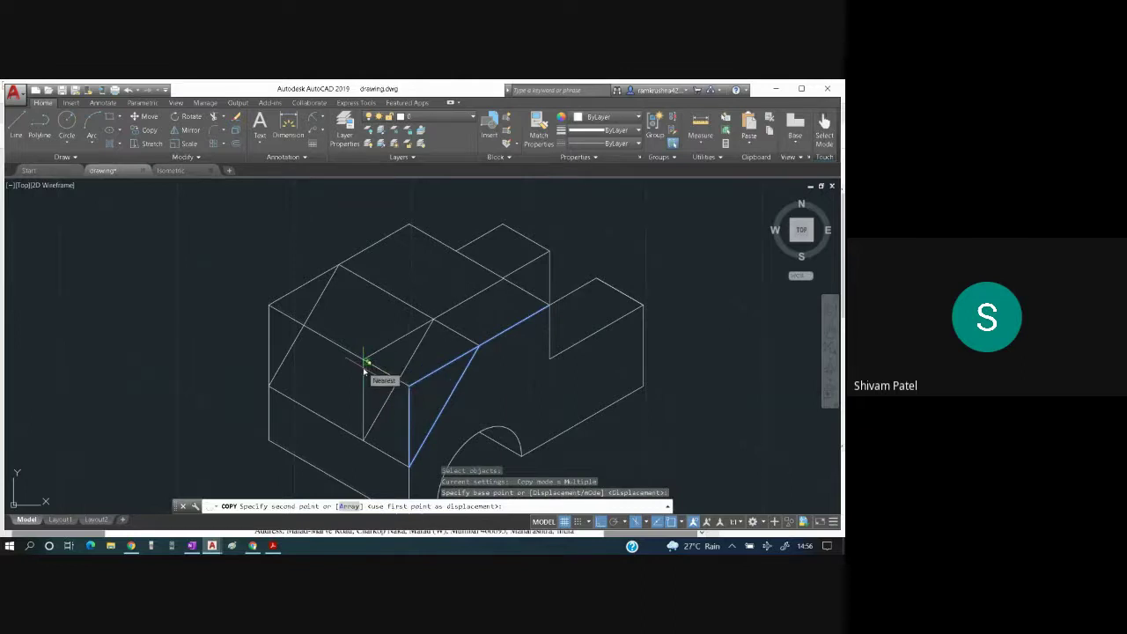
type("15")
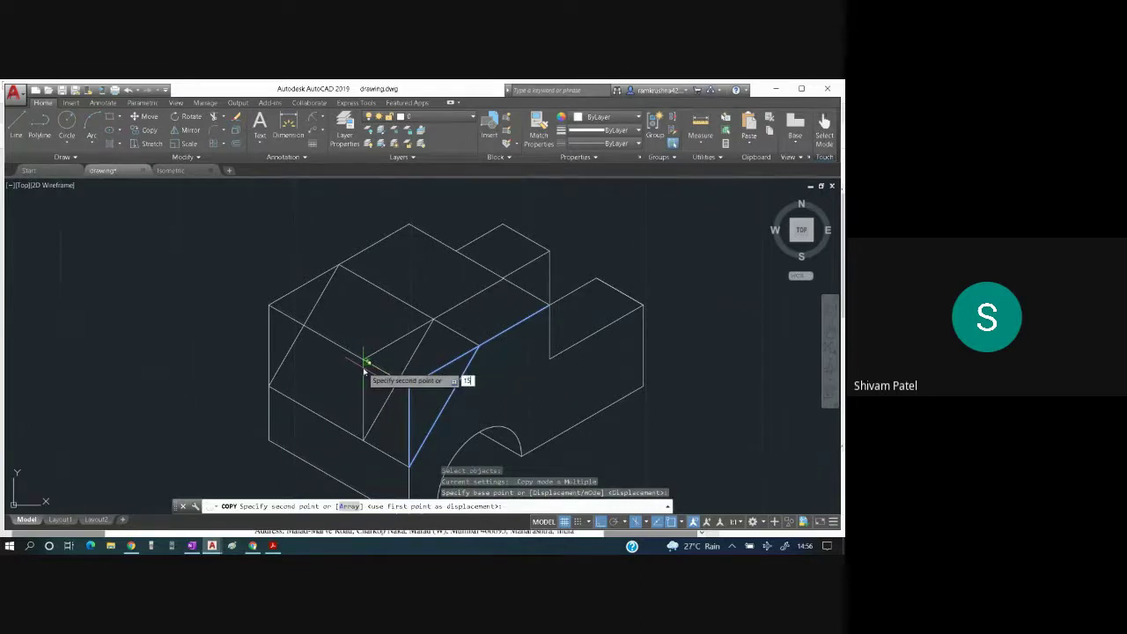
key("Return")
key("Escape")
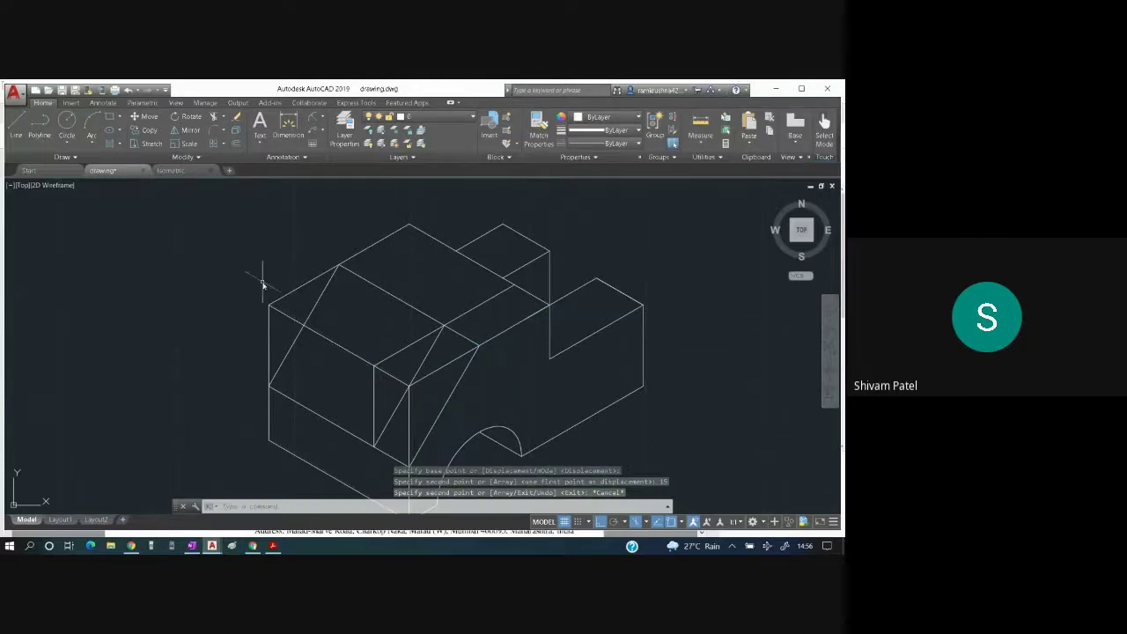
- Copy the far side's top, sloping and upper vertical edges 15 inward along the left isoplane, using their shared top outer corner as base point
left_click(285, 296)
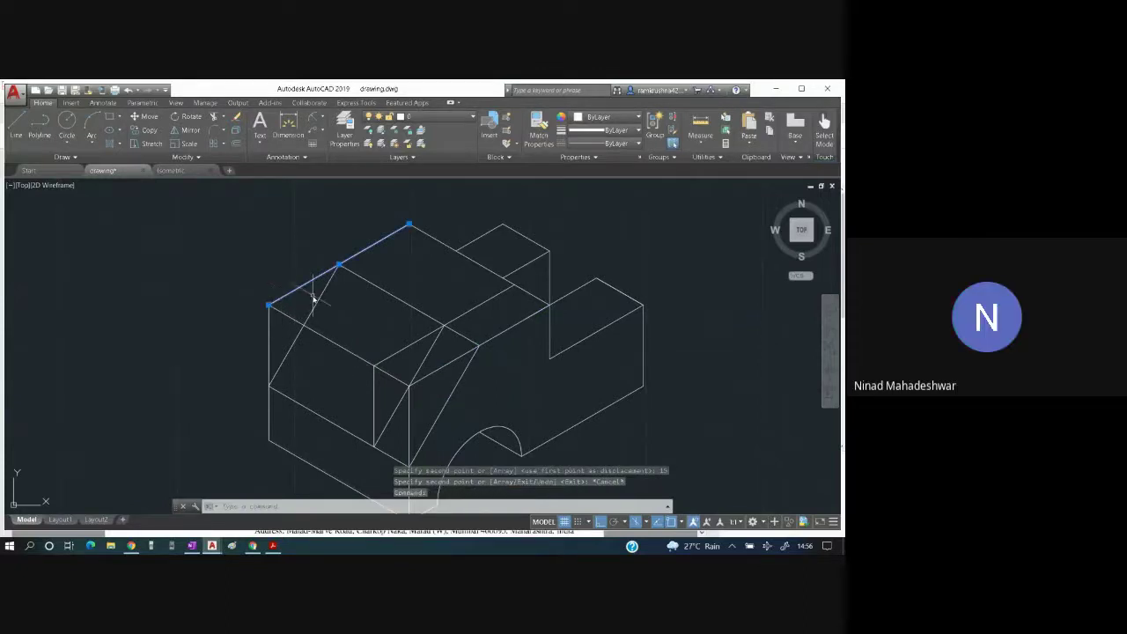
left_click(314, 304)
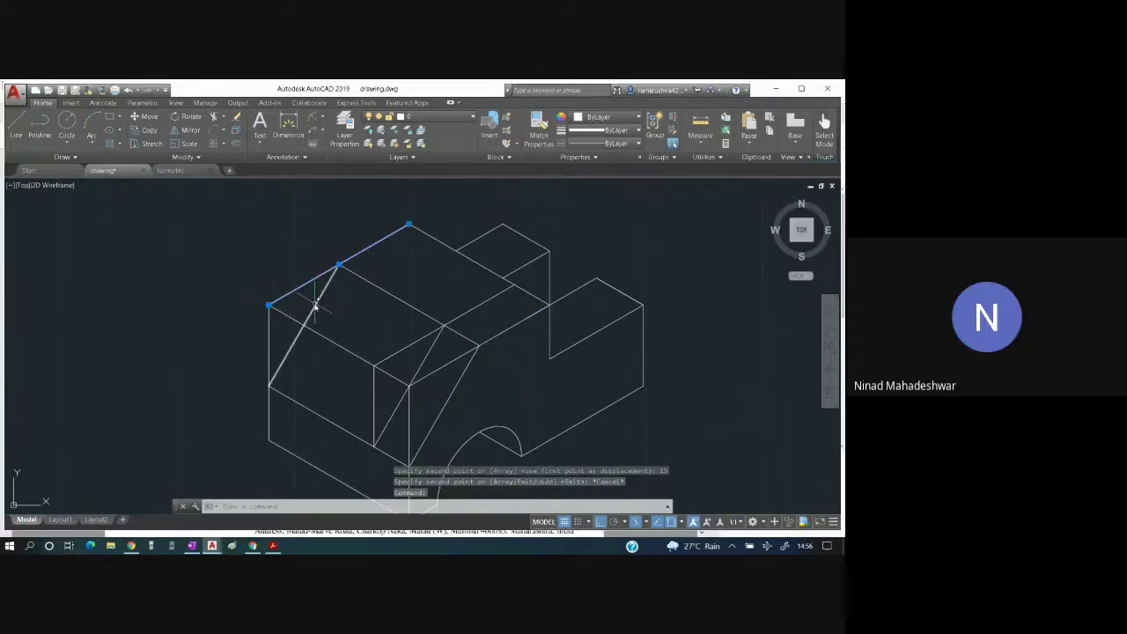
left_click(270, 335)
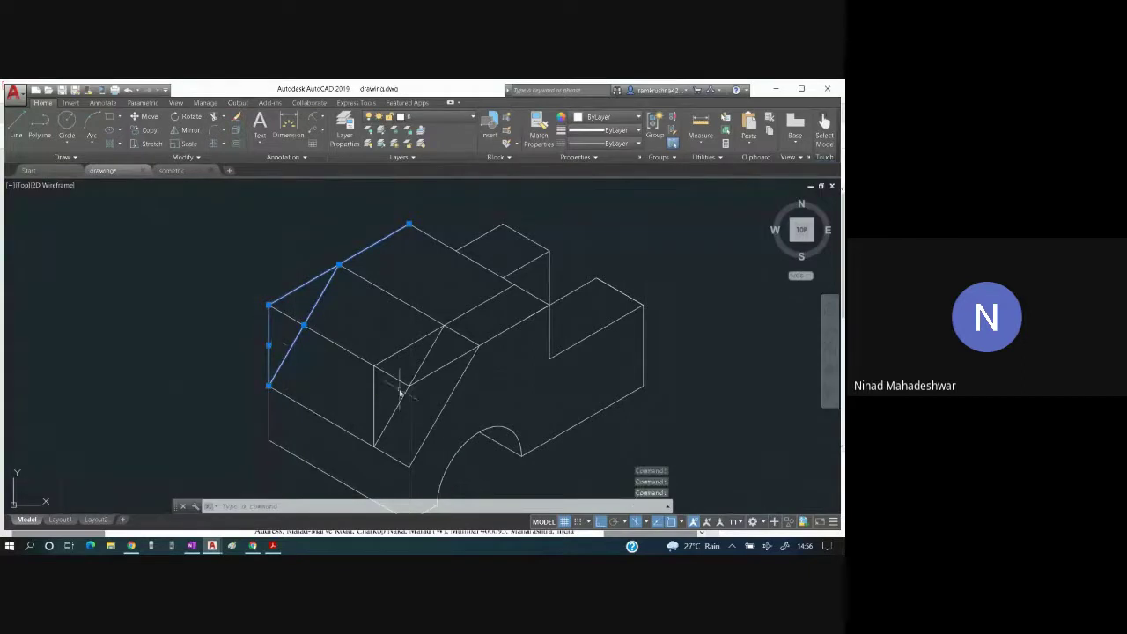
left_click(146, 129)
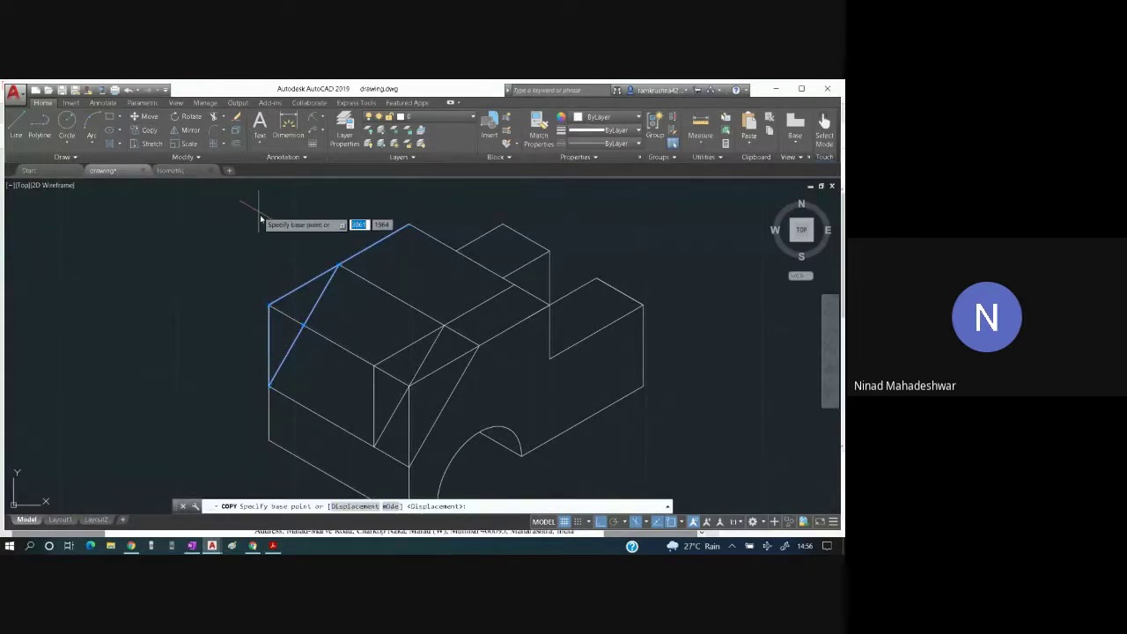
left_click(269, 306)
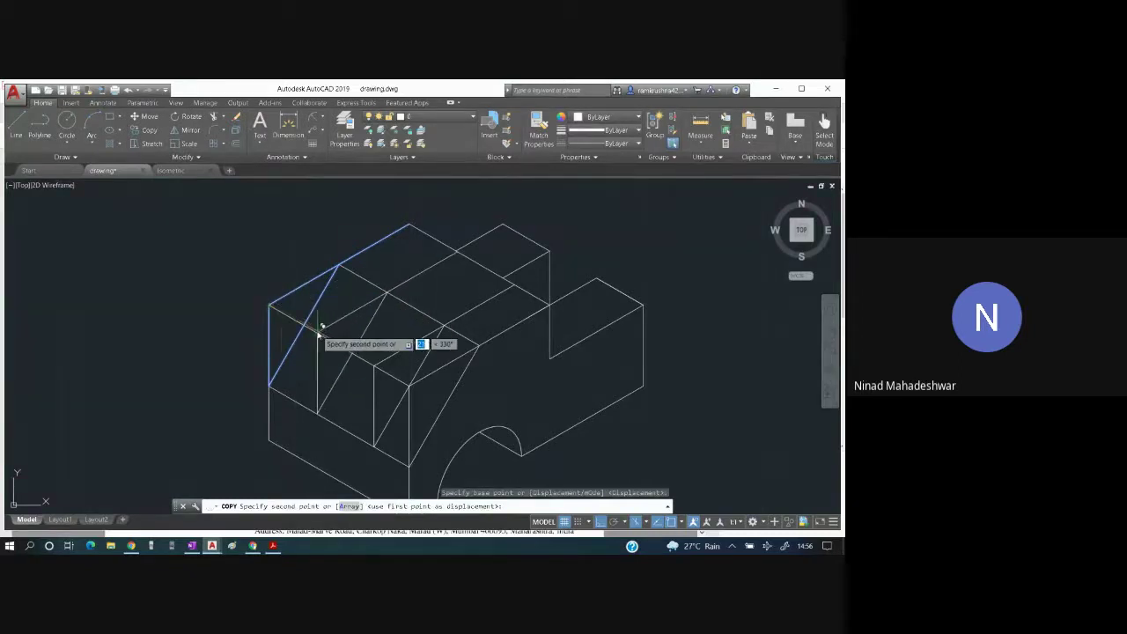
type("15")
key("Return")
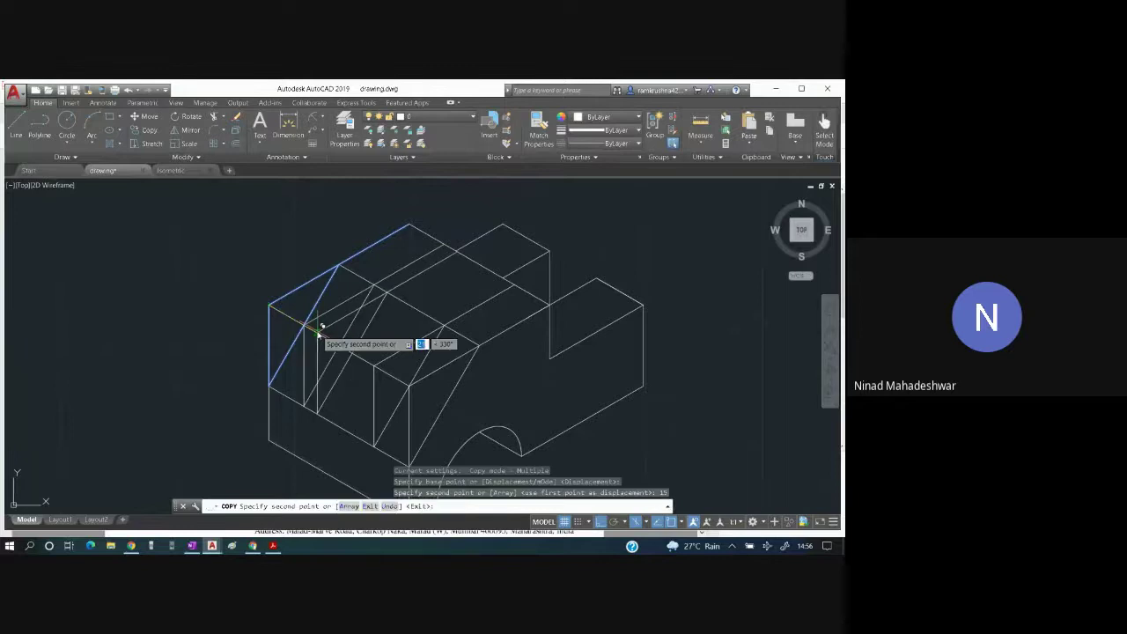
key("Escape")
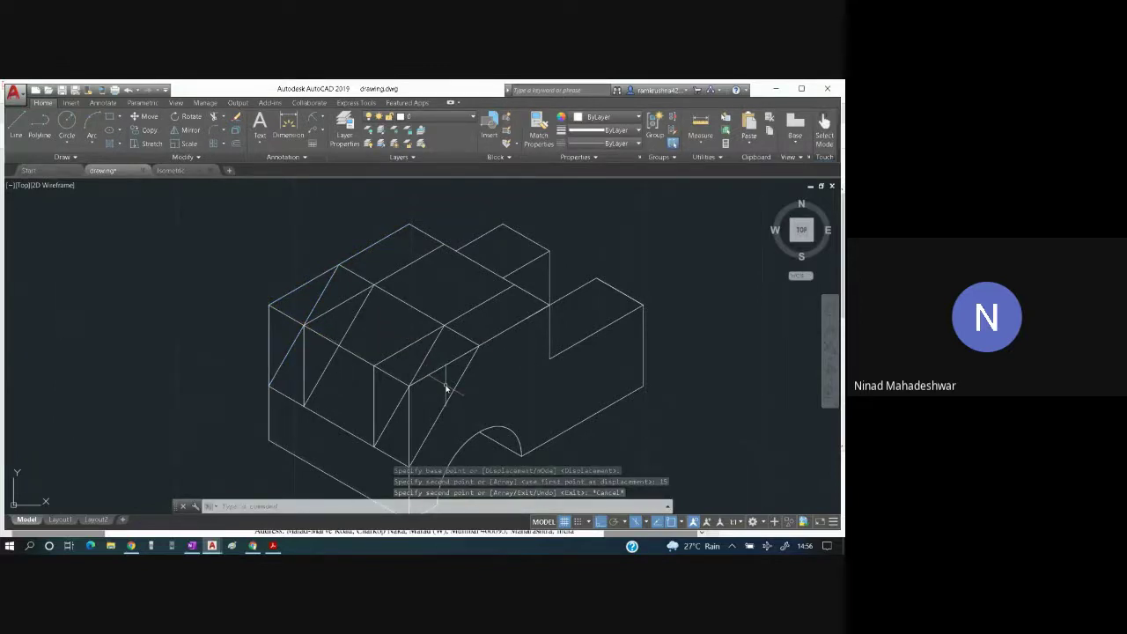
- Trim the top edges projecting beyond the slopes at both outer corners and the copied top edges running across the upper face
key("ctrl+a")
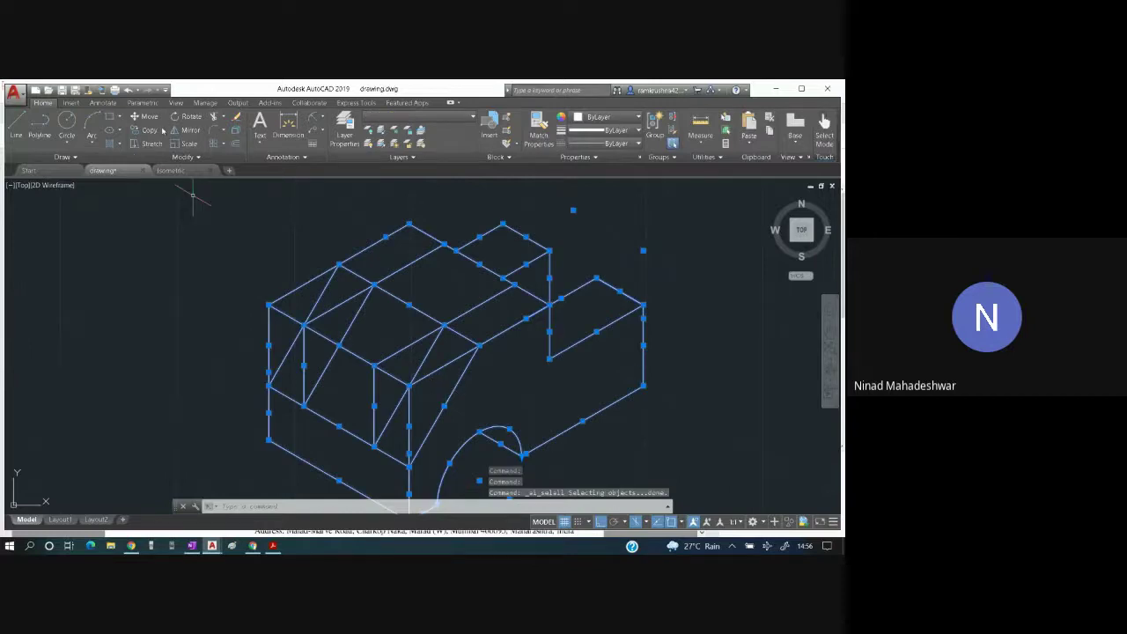
left_click(213, 116)
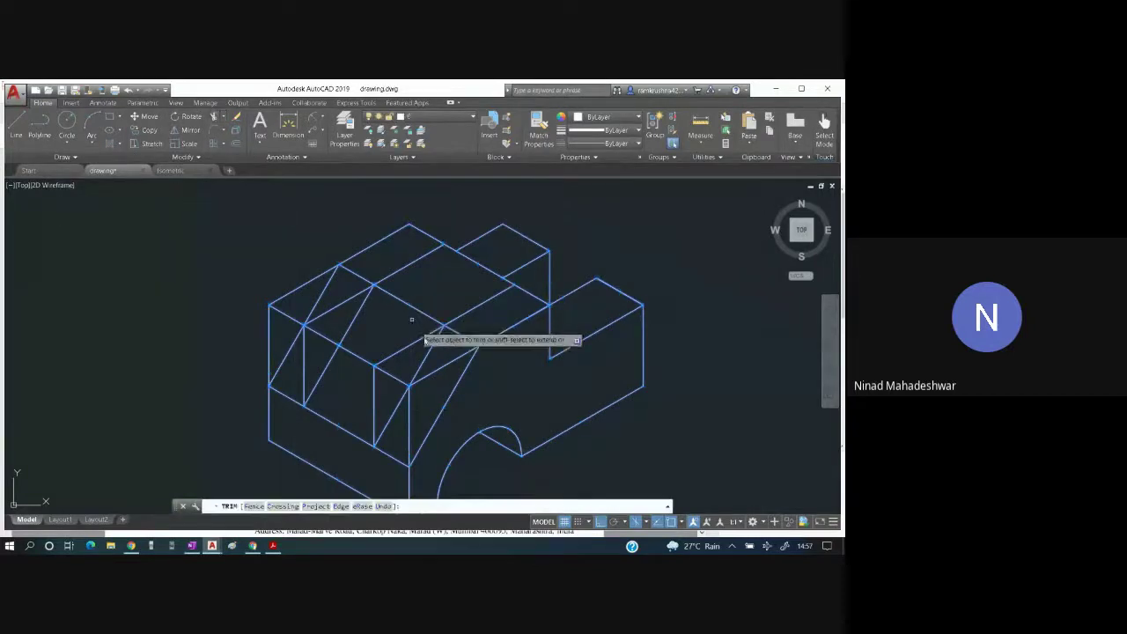
left_click(444, 379)
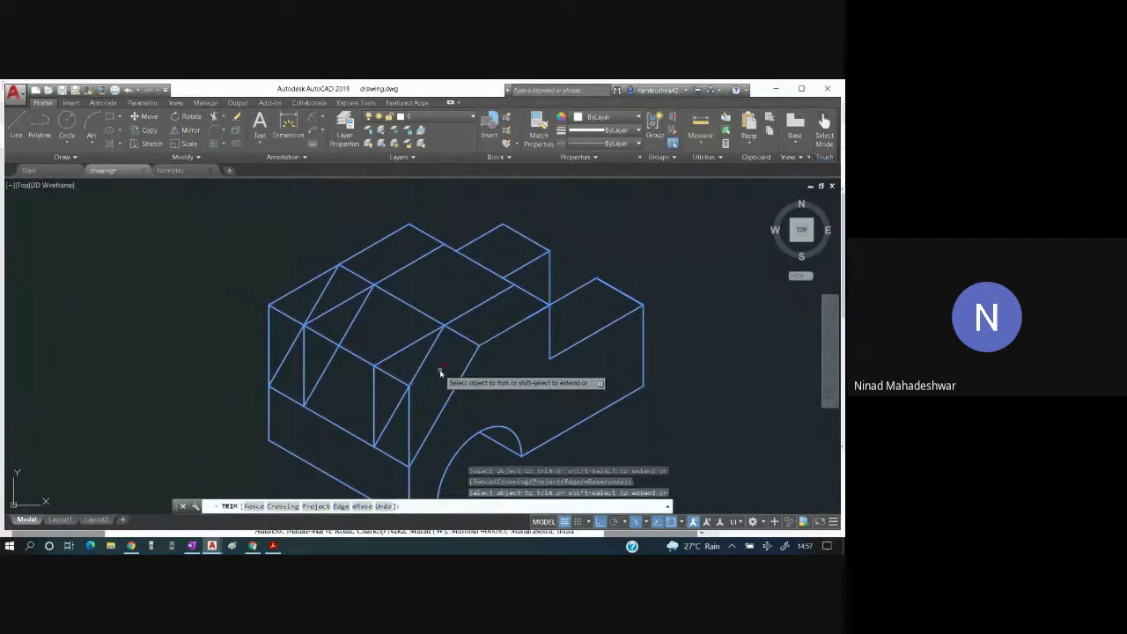
left_click(395, 384)
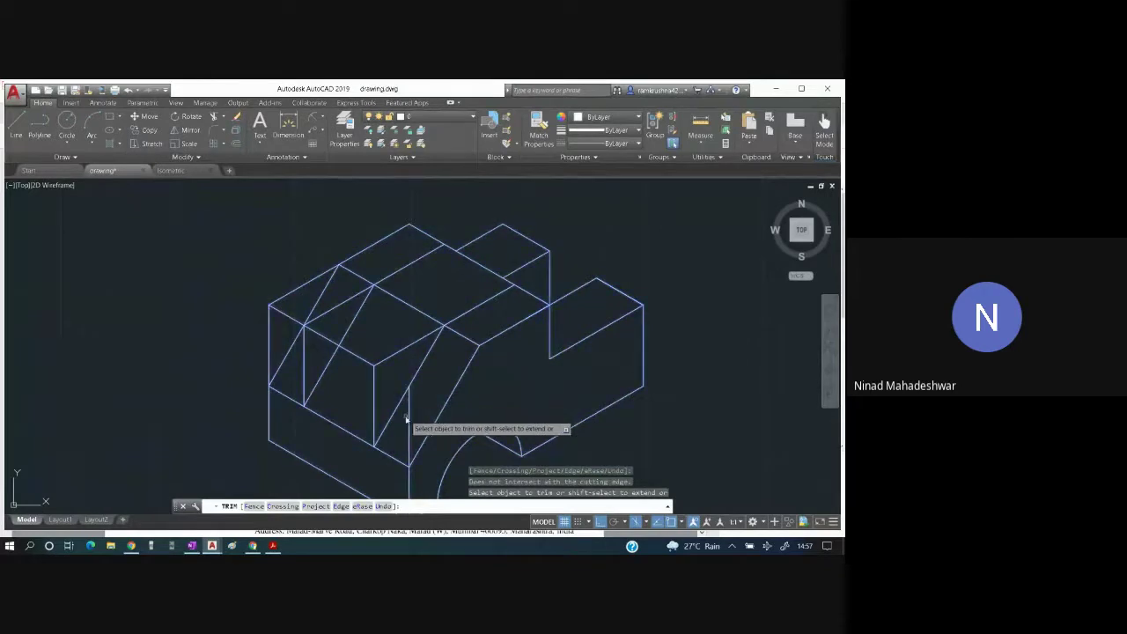
left_click(285, 295)
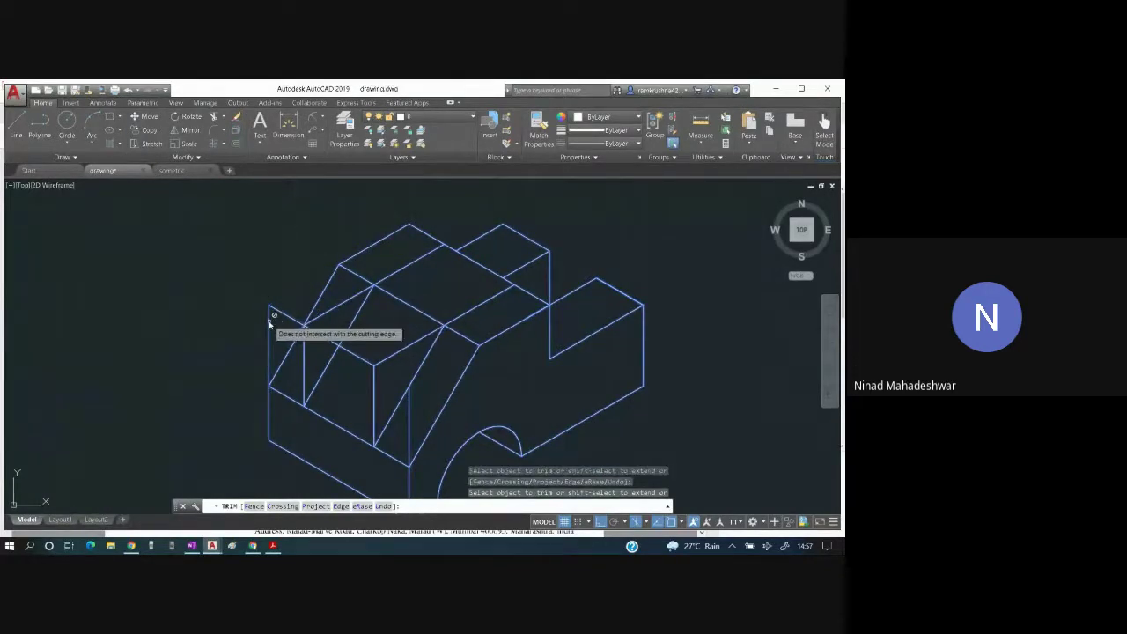
left_click(283, 313)
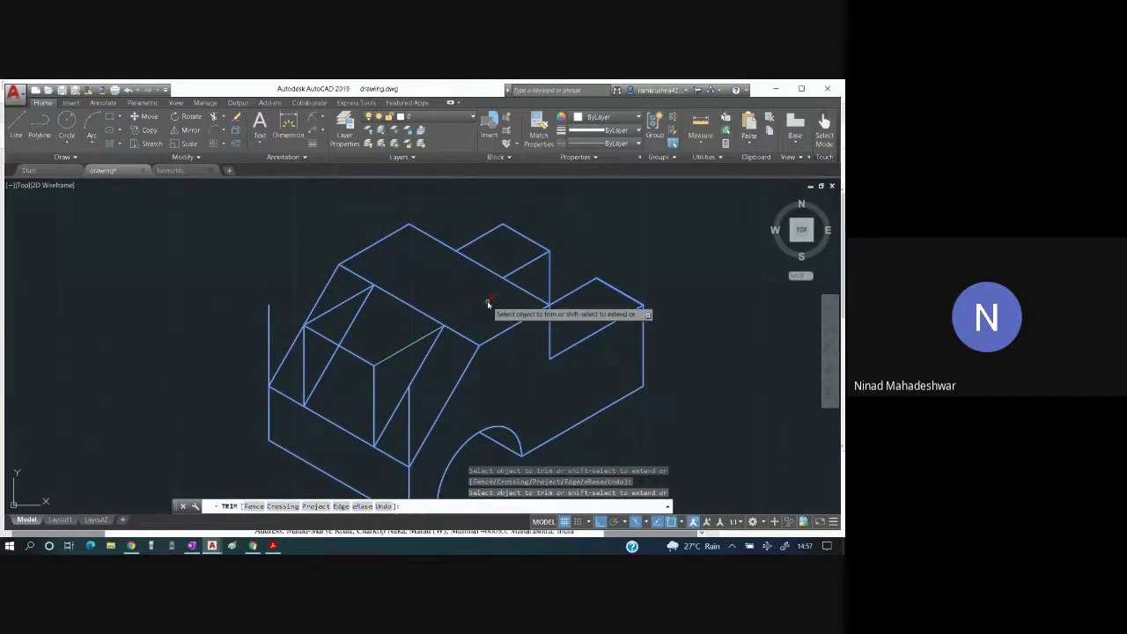
key("Escape")
- Erase the leftover upper vertical lines at both outer corners and the copied sloping line near the far side
left_click(408, 405)
key("Delete")
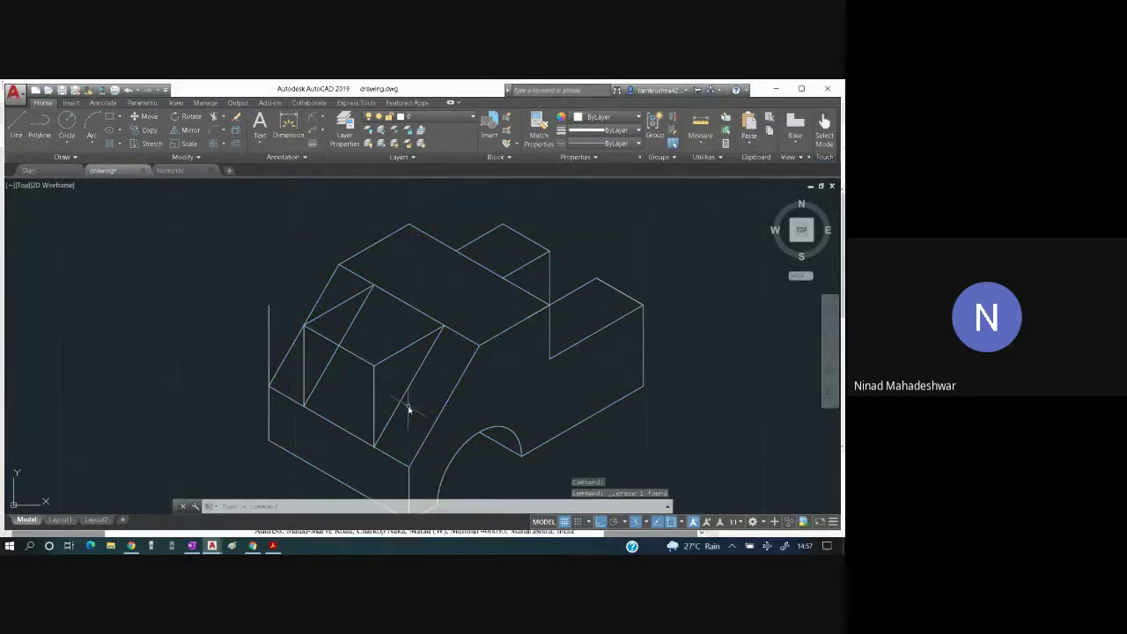
left_click(268, 323)
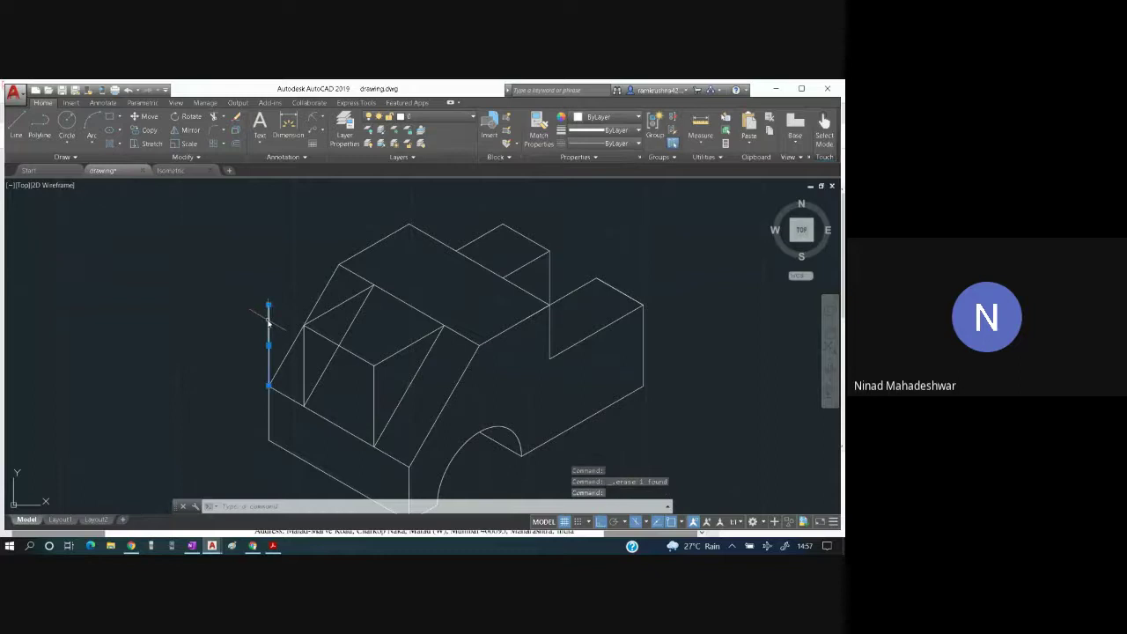
key("Delete")
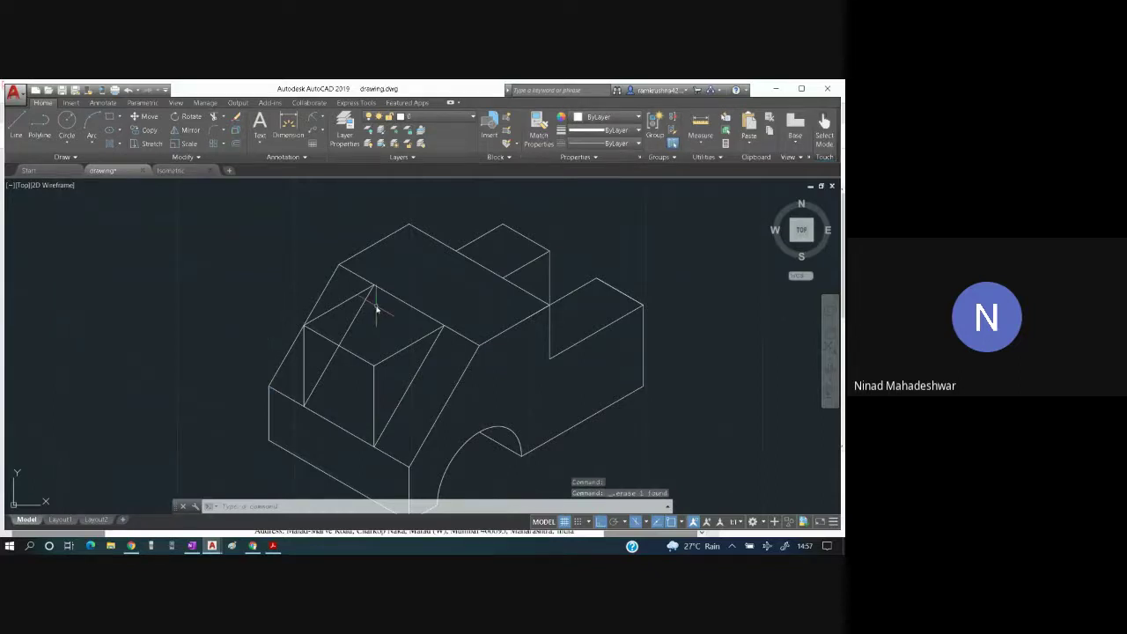
left_click(354, 324)
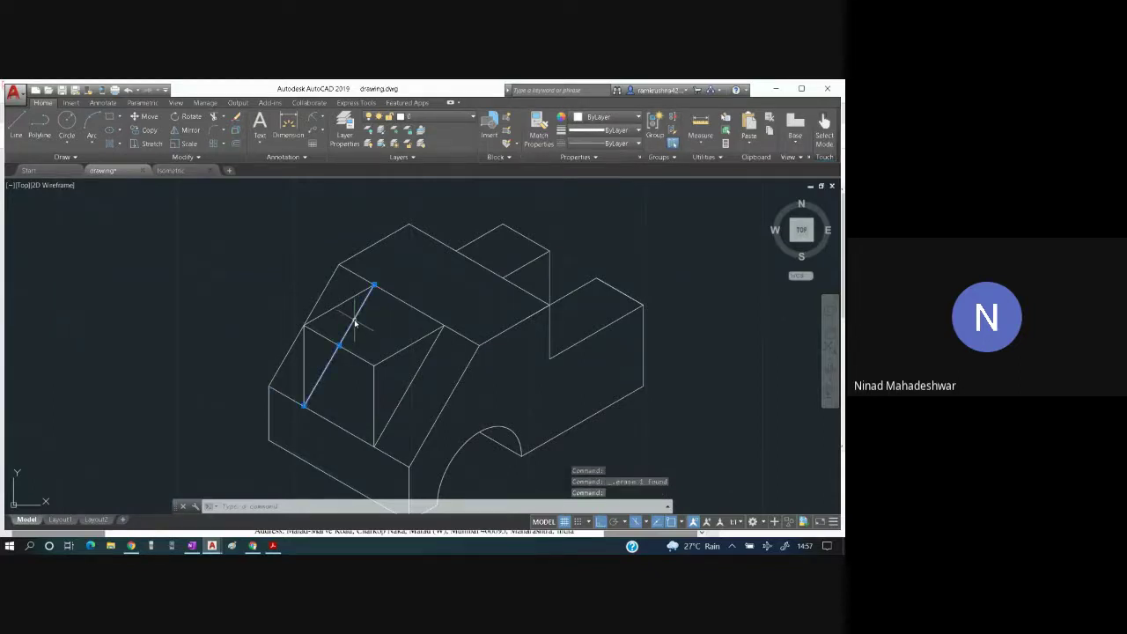
key("Delete")
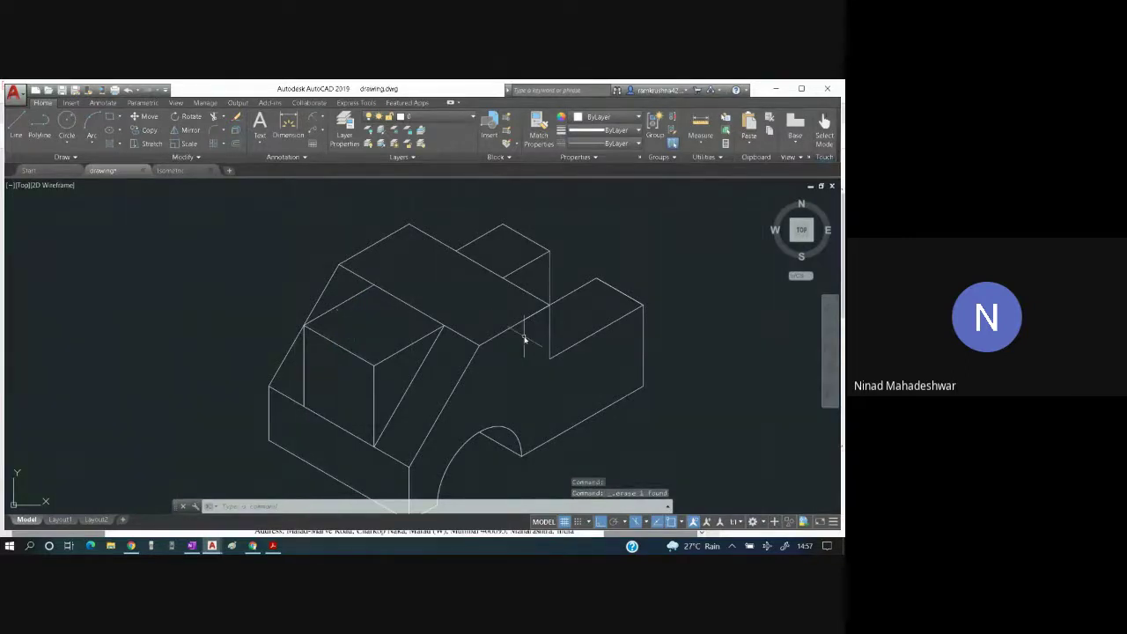
- Highlight the middle region between the two corner notches in question 58's top view in the ED ASSIGNMENT PDF, and return to drawing.dwg
key("ctrl")
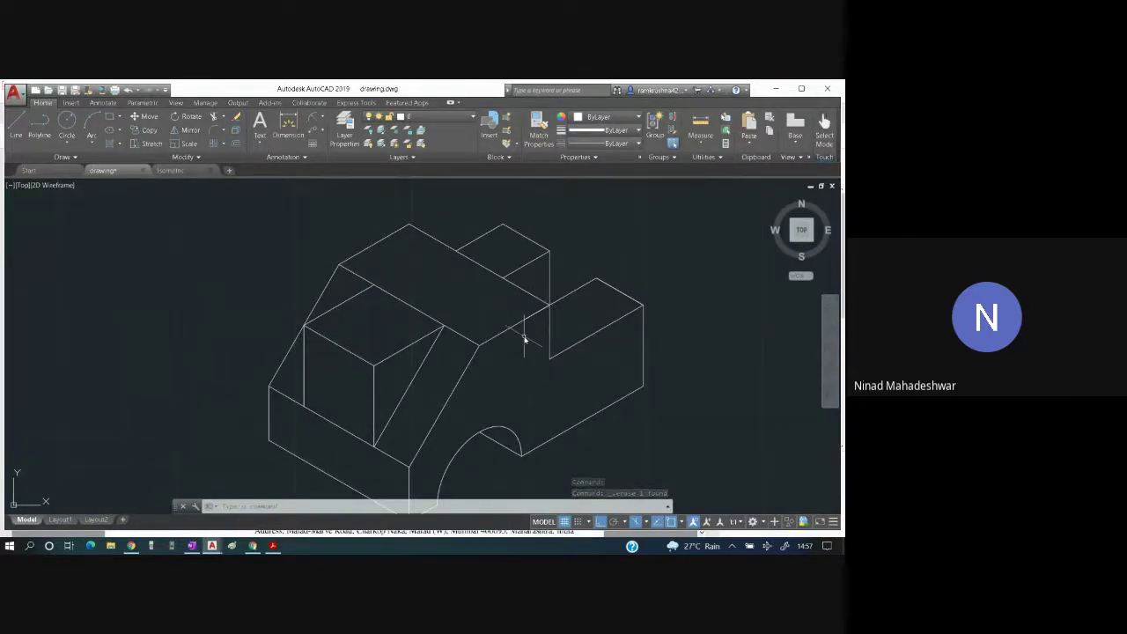
key("alt+Tab")
key("alt+Tab")
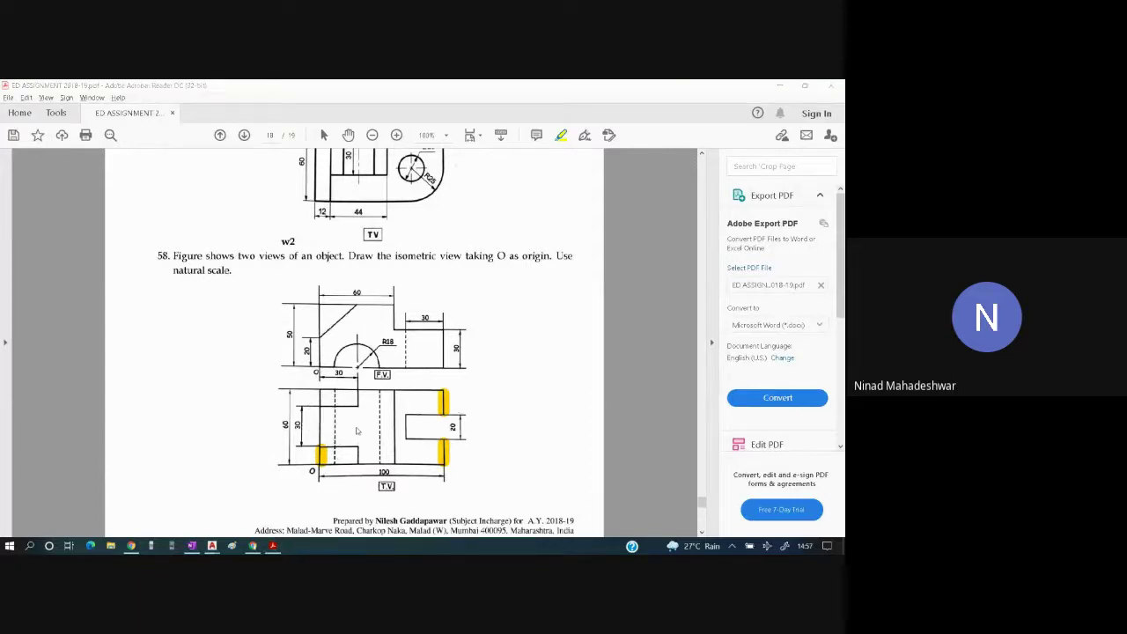
key("alt+Tab")
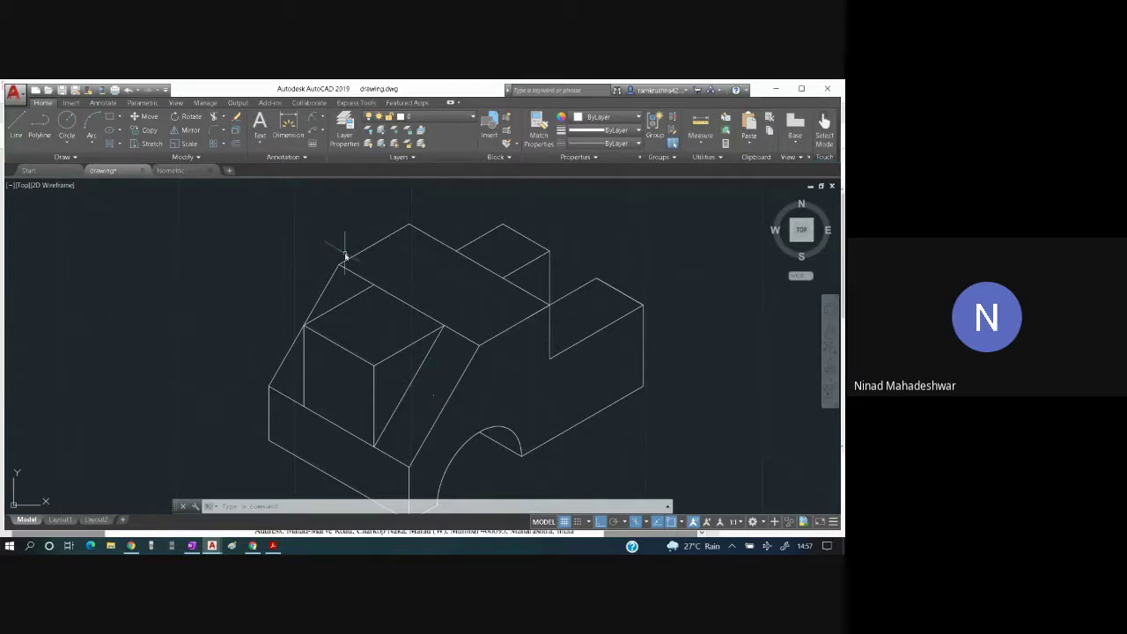
key("alt+Tab")
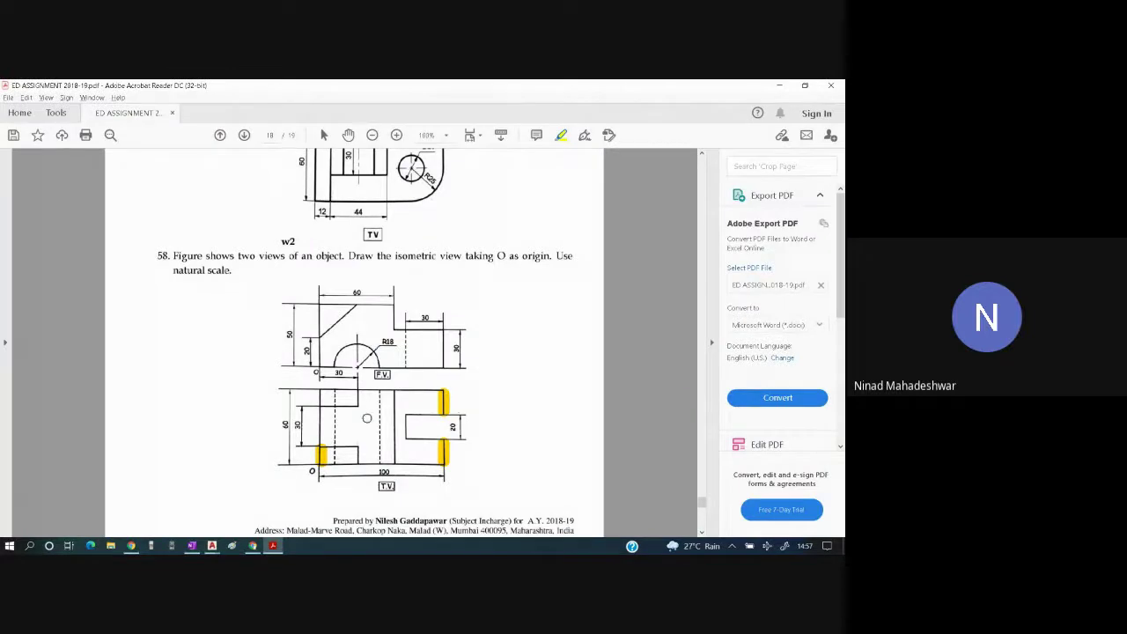
mouse_move(377, 398)
left_mouse_down()
mouse_move(377, 439)
mouse_move(366, 420)
left_mouse_up()
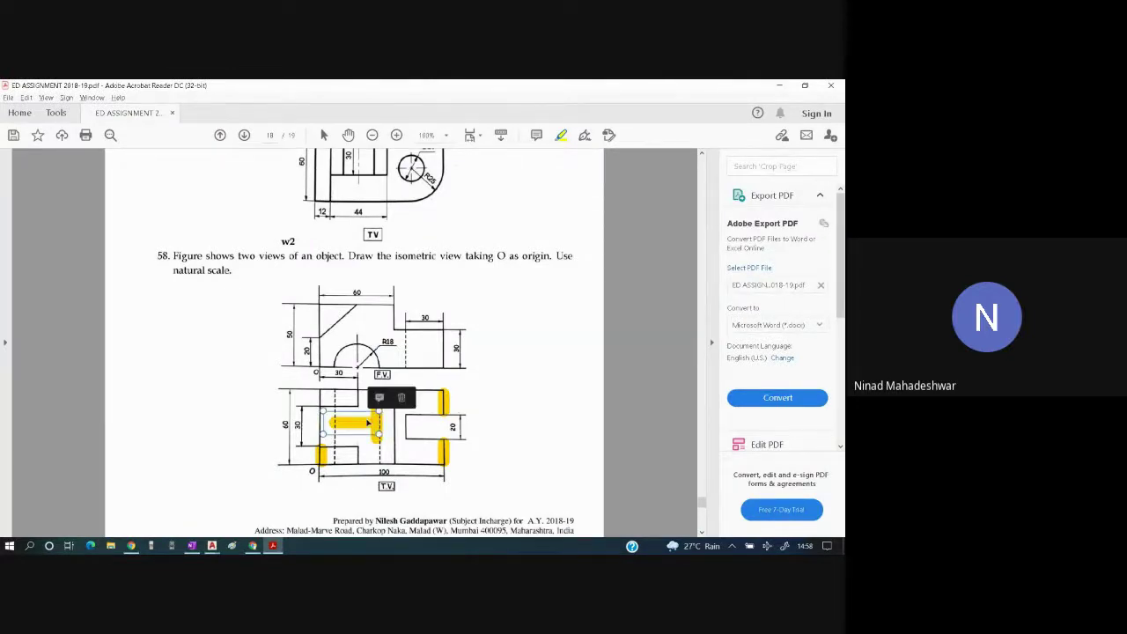
key("alt+Tab")
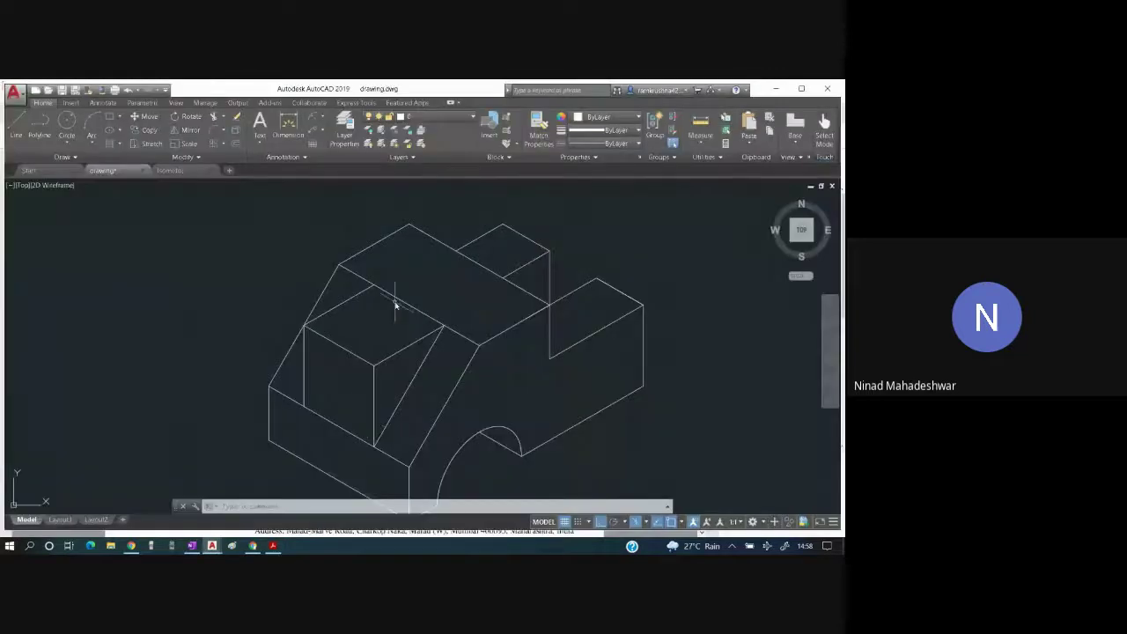
- Trim the slope's upper edge between the two inner top lines to join the raised middle portion with the upper face
key("ctrl+a")
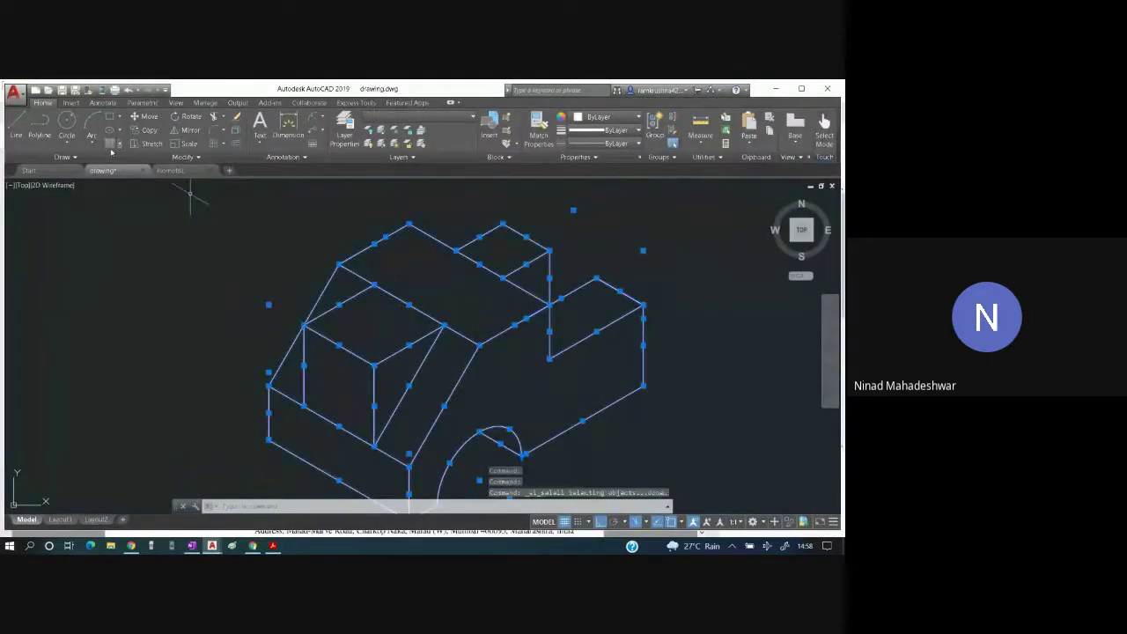
left_click(214, 116)
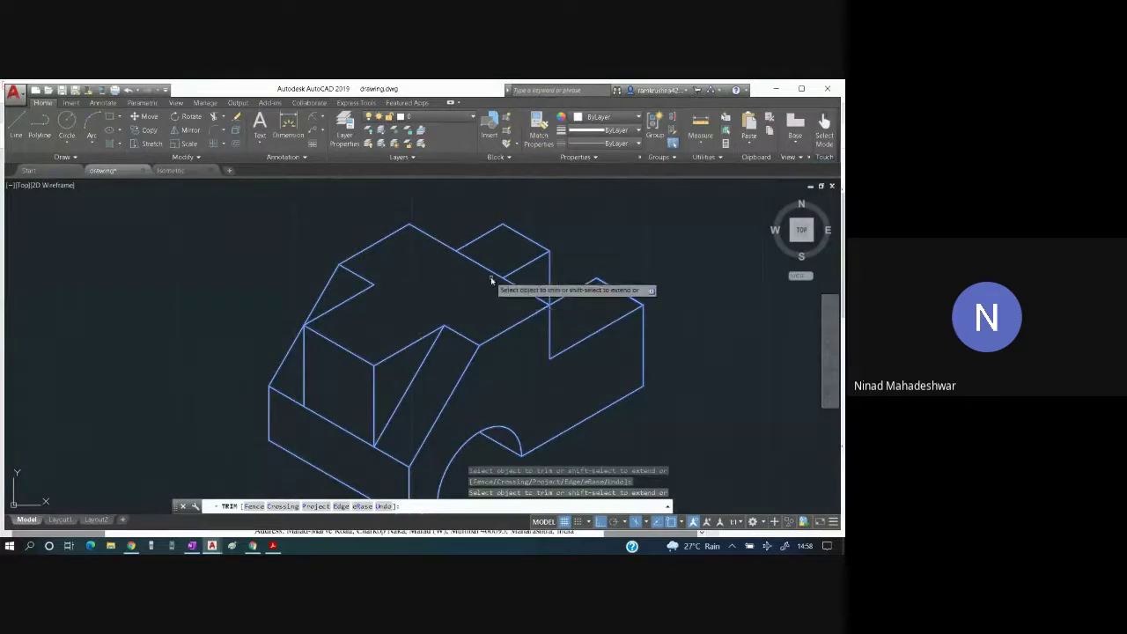
key("Escape")
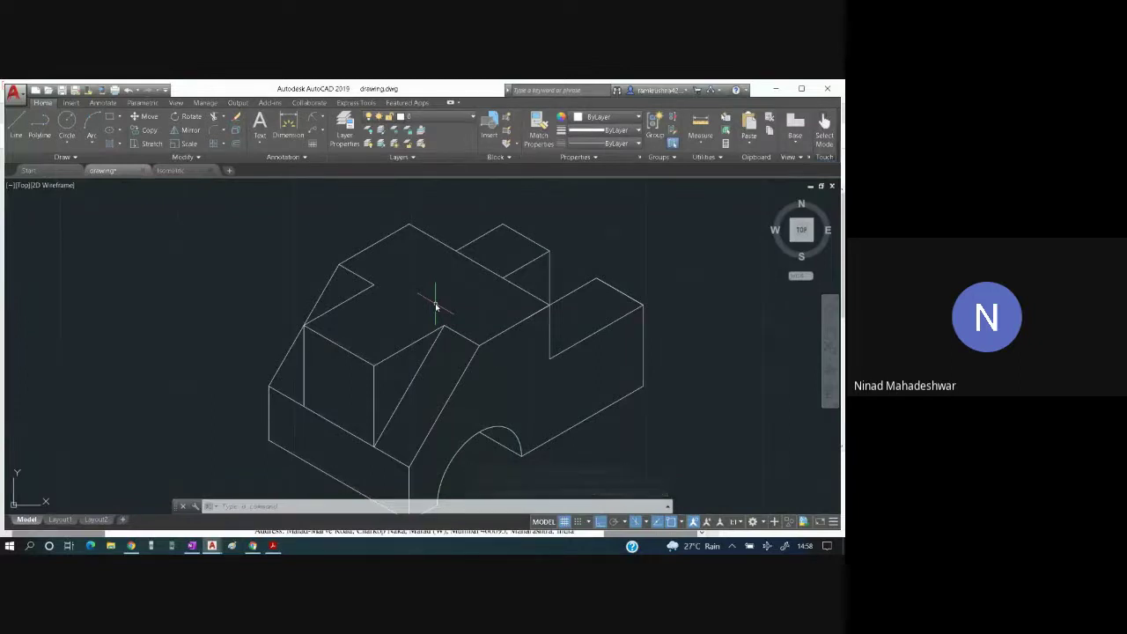
scroll(434, 305, "down", 3)
scroll(435, 305, "down", 2)
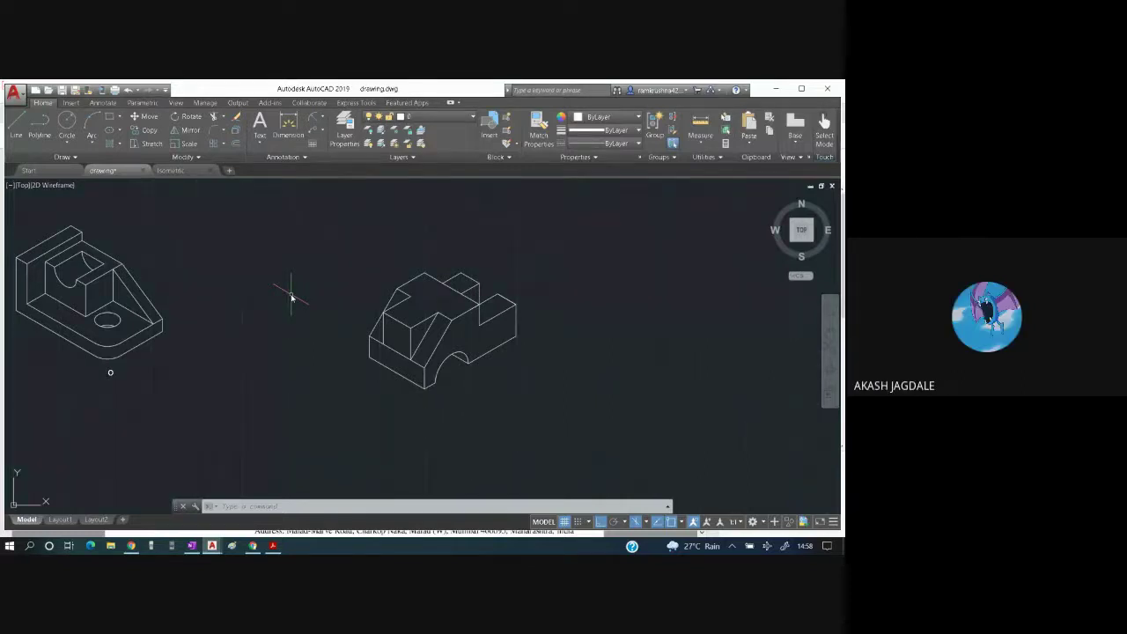
- Switch to the Google Meet call in the browser and request to stop the meeting recording
key("alt+Tab")
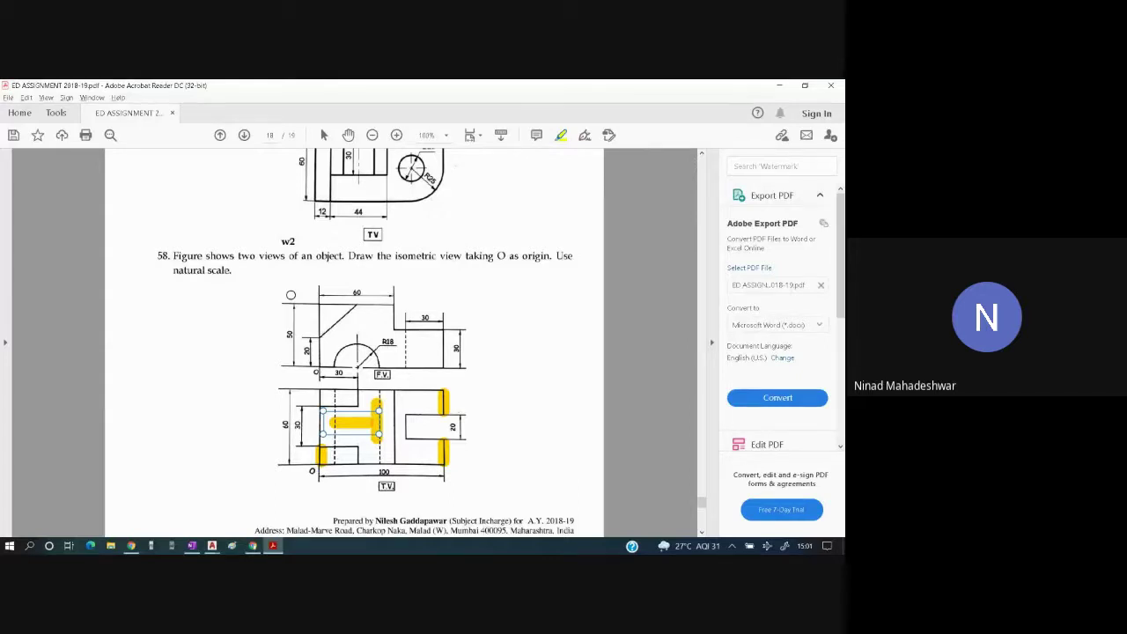
key("alt+Tab")
key("alt+Tab")
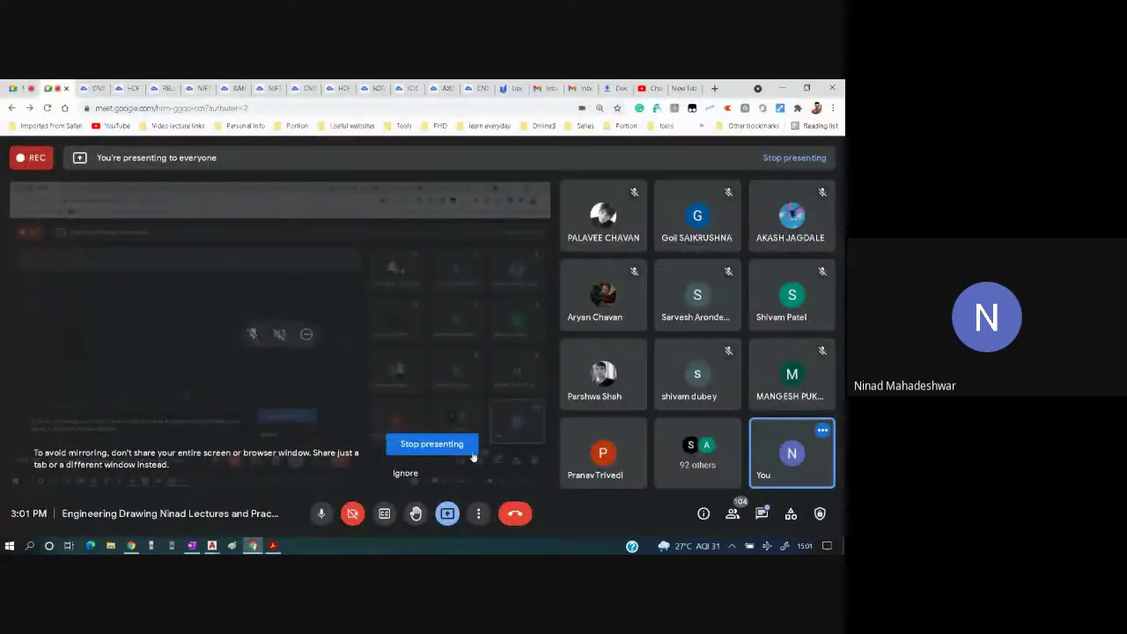
left_click(478, 513)
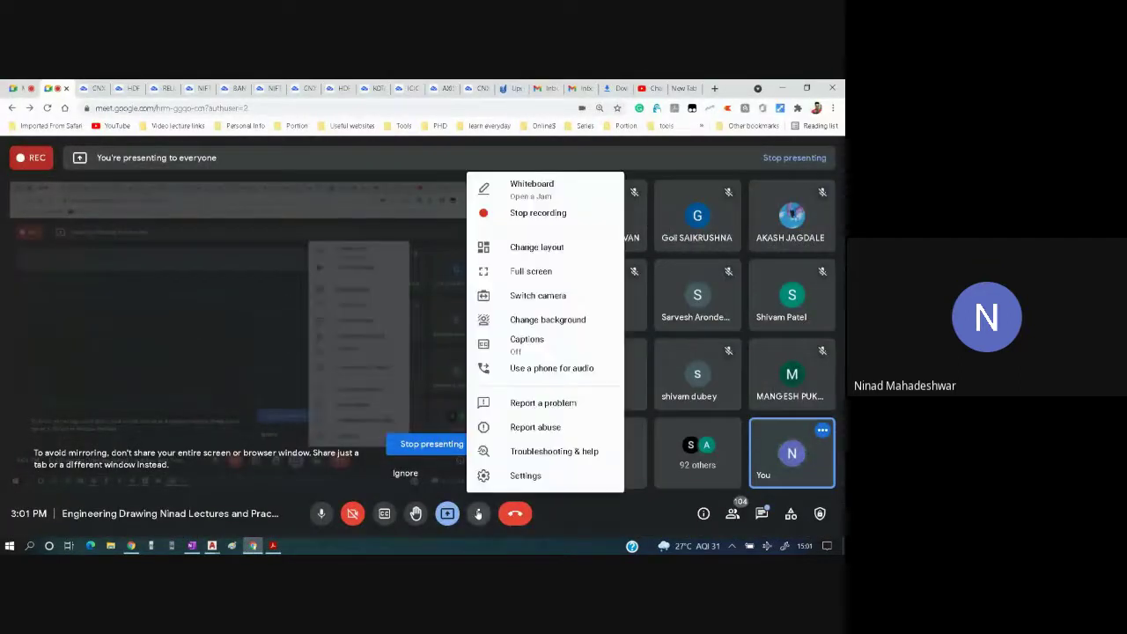
left_click(528, 213)
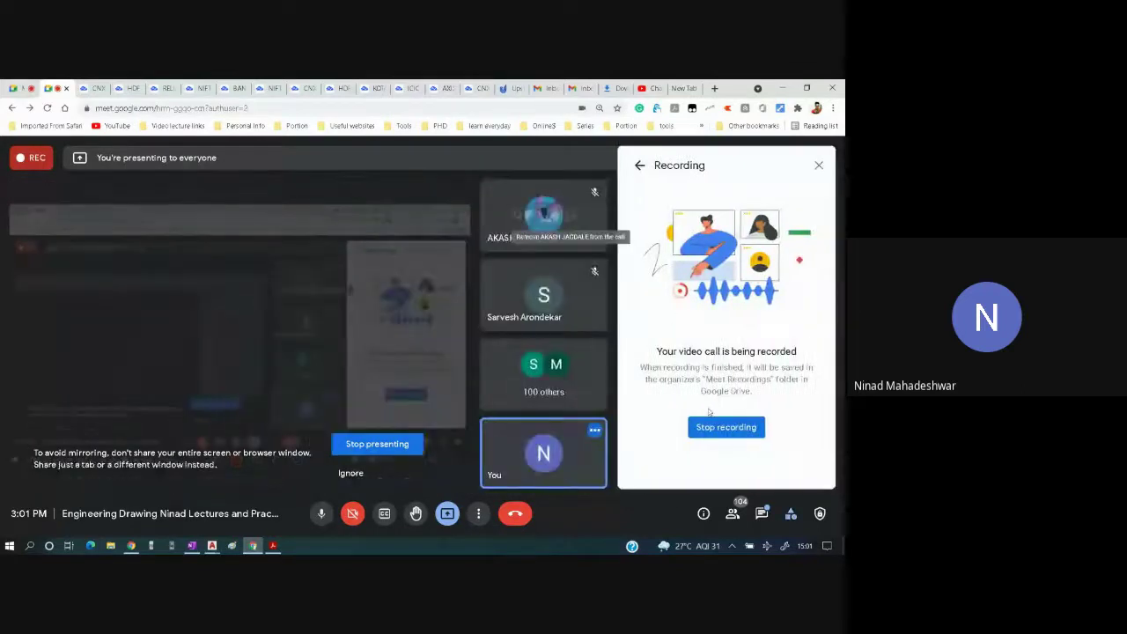
left_click(711, 432)
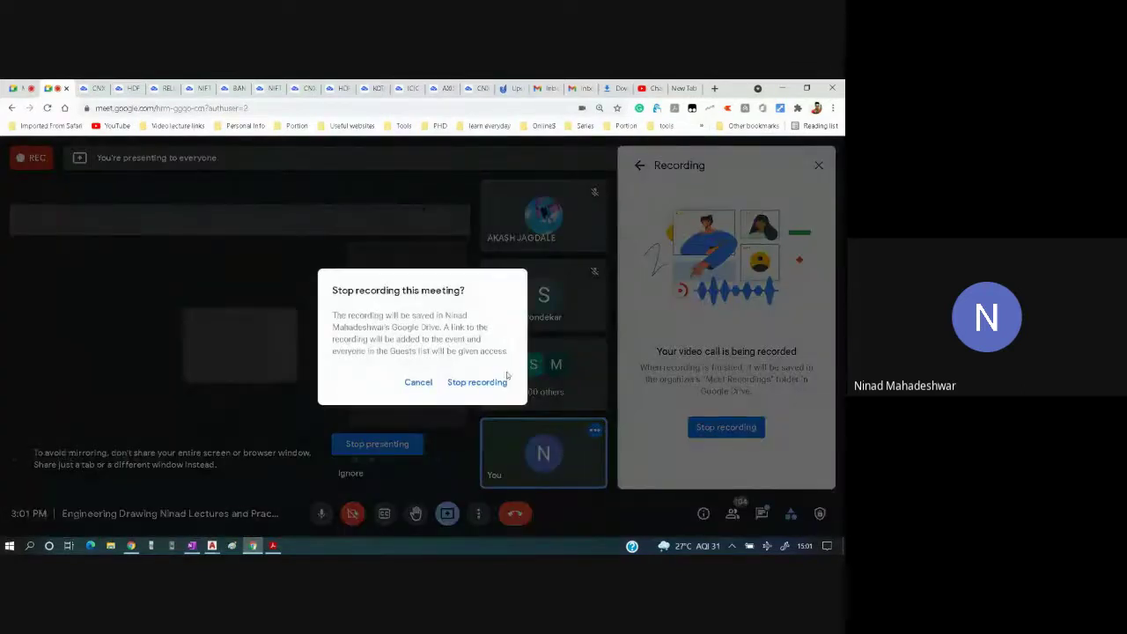